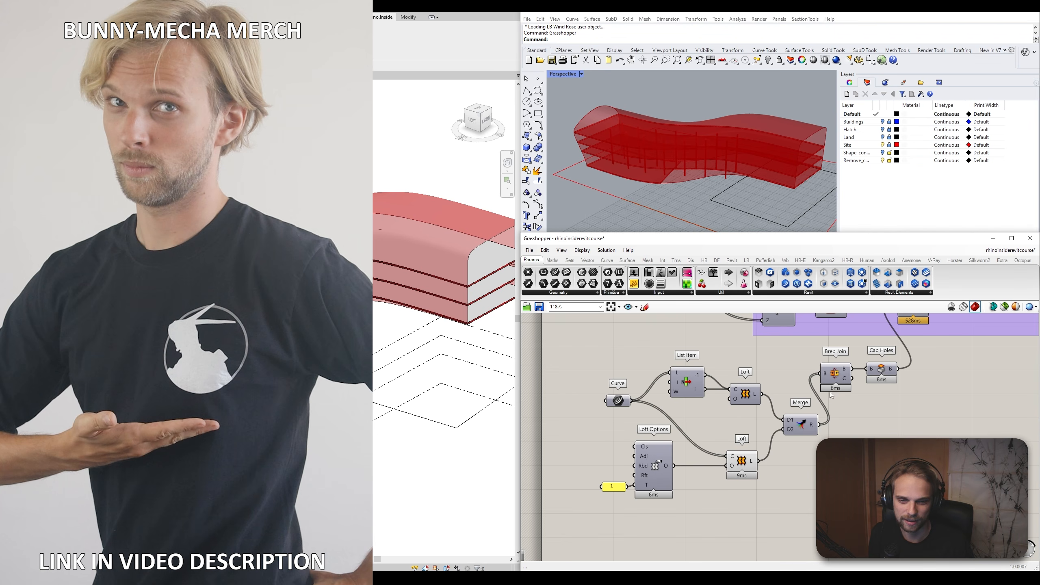
Select the lower Loft component to highlight the building's outer shell in the model
drag(767, 469, 771, 471)
middle_click(811, 494)
right_drag(810, 438, 822, 375)
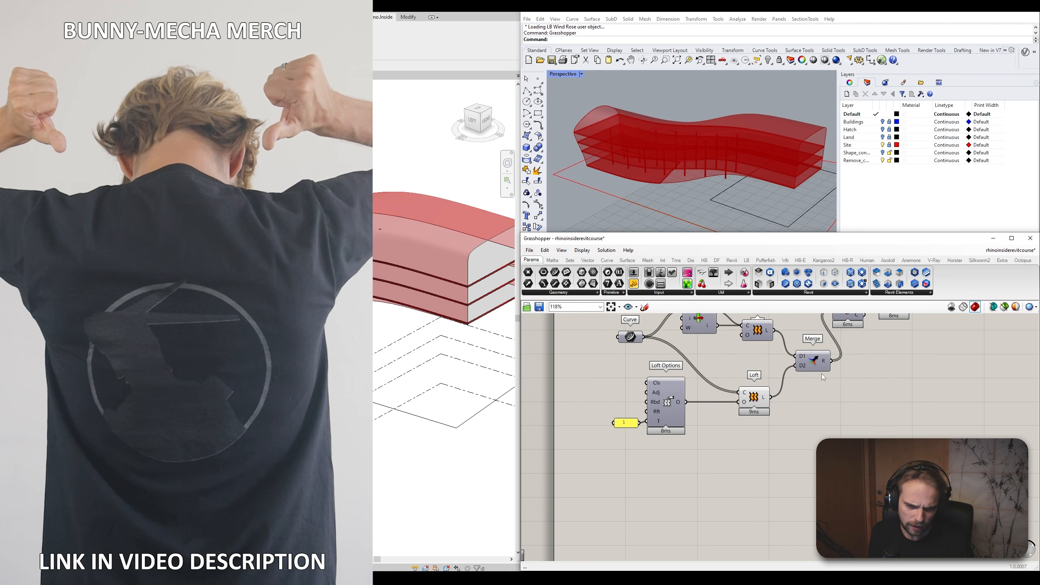
scroll(755, 399, up, 4)
click(755, 397)
click(848, 463)
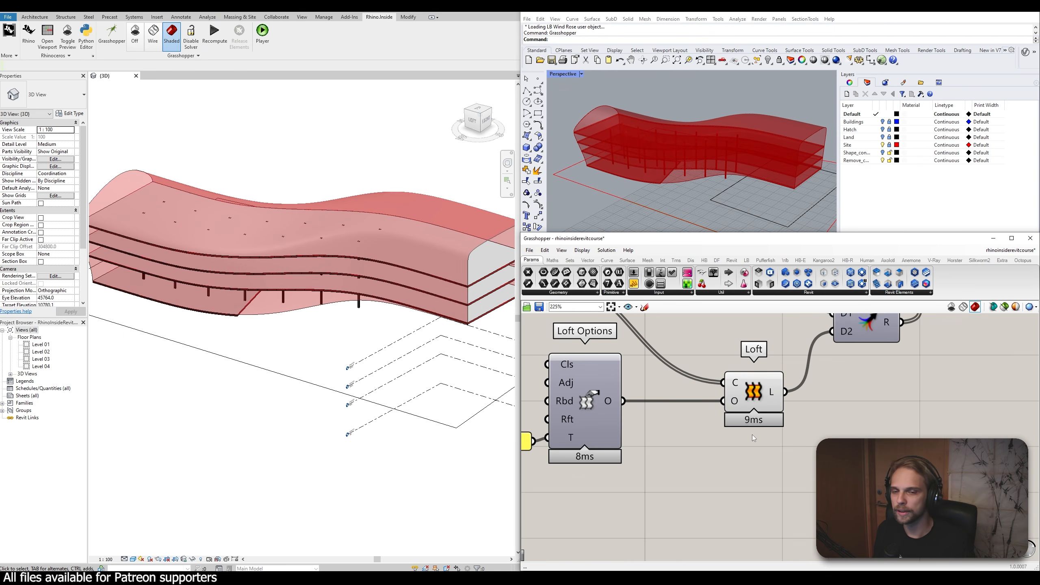
click(752, 405)
click(259, 425)
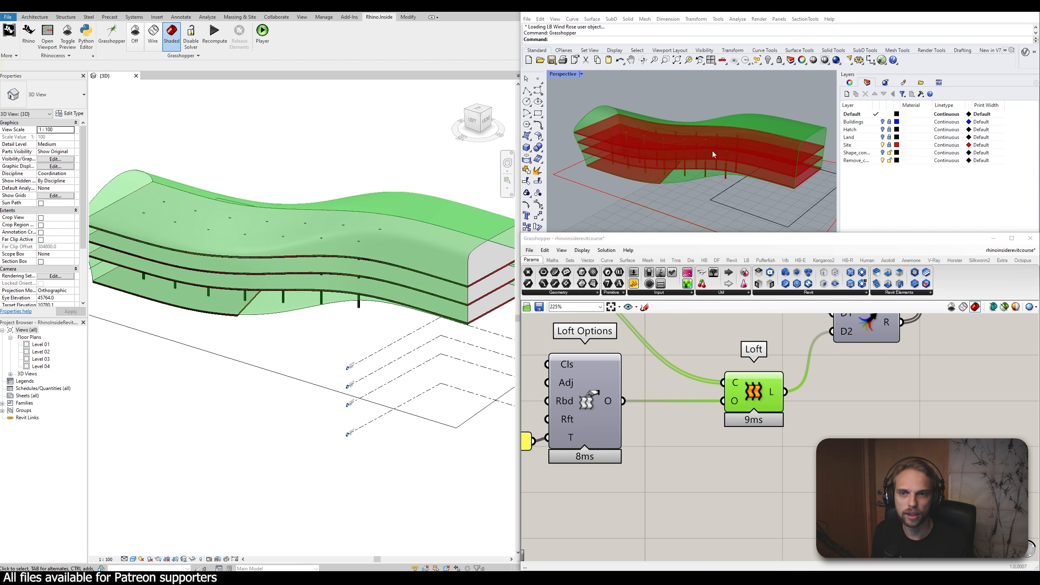
Place the Grasshopper window beside Rhino over Revit, and narrow Rhino's layer list to enlarge the viewport
drag(738, 241, 0, 107)
click(603, 234)
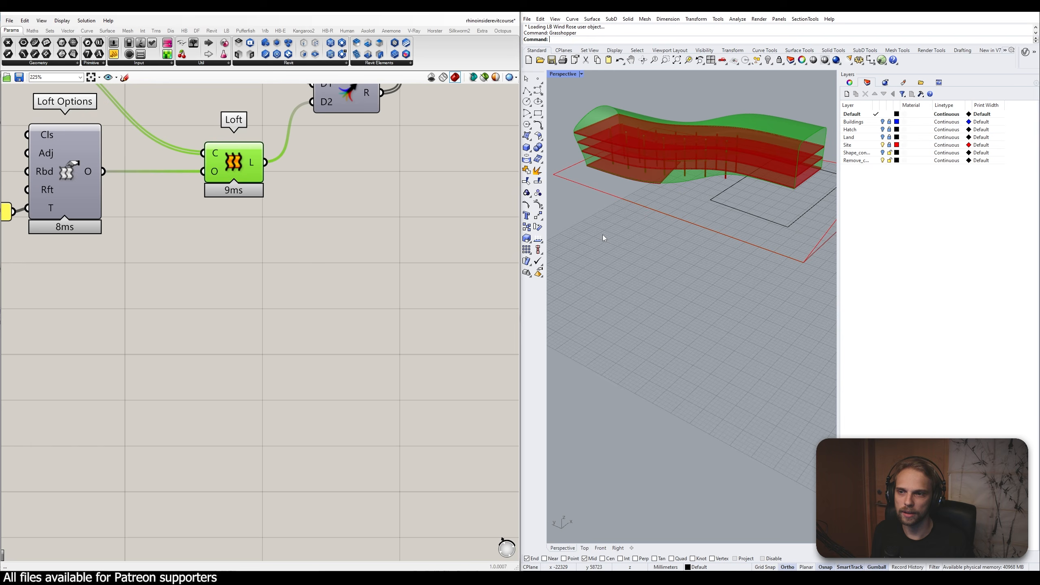
scroll(678, 228, down, 5)
scroll(646, 221, up, 3)
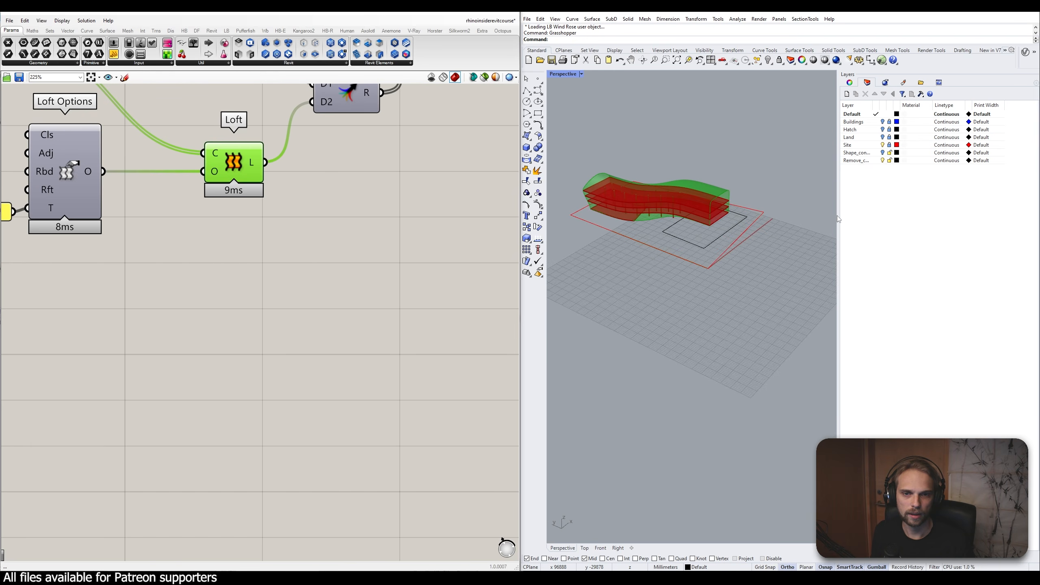
drag(839, 219, 988, 217)
Examine the highlighted loft surface around the building's floors and columns in the perspective view
right_drag(813, 272, 773, 256)
scroll(774, 256, up, 4)
right_drag(806, 321, 774, 304)
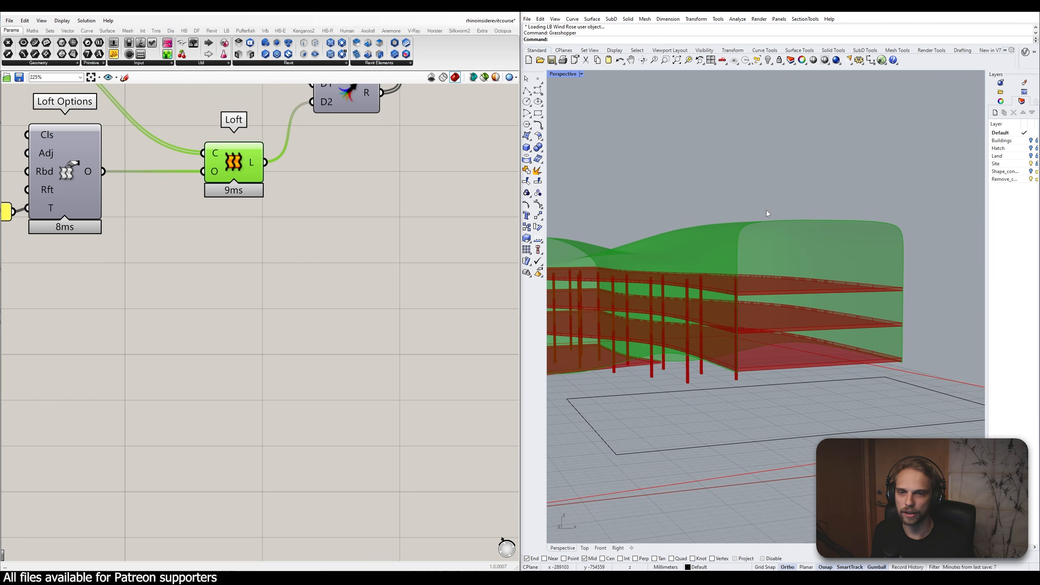
scroll(779, 221, down, 6)
right_drag(758, 224, 713, 287)
Deselect the Loft component and place a Box Morph component in the empty canvas area below Merge
click(233, 249)
scroll(245, 254, down, 1)
scroll(266, 257, down, 2)
double_click(311, 276)
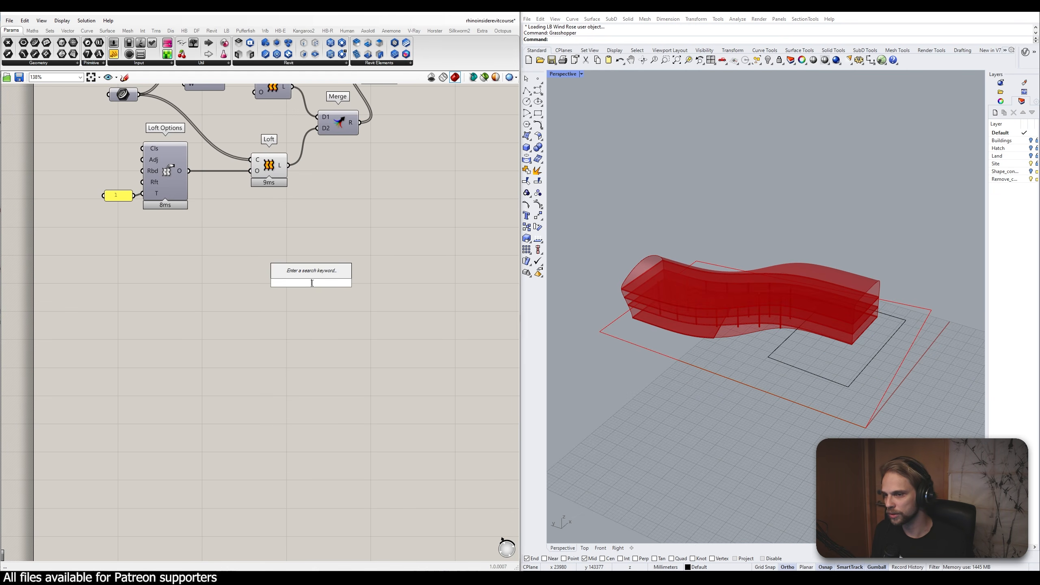
text(box mo)
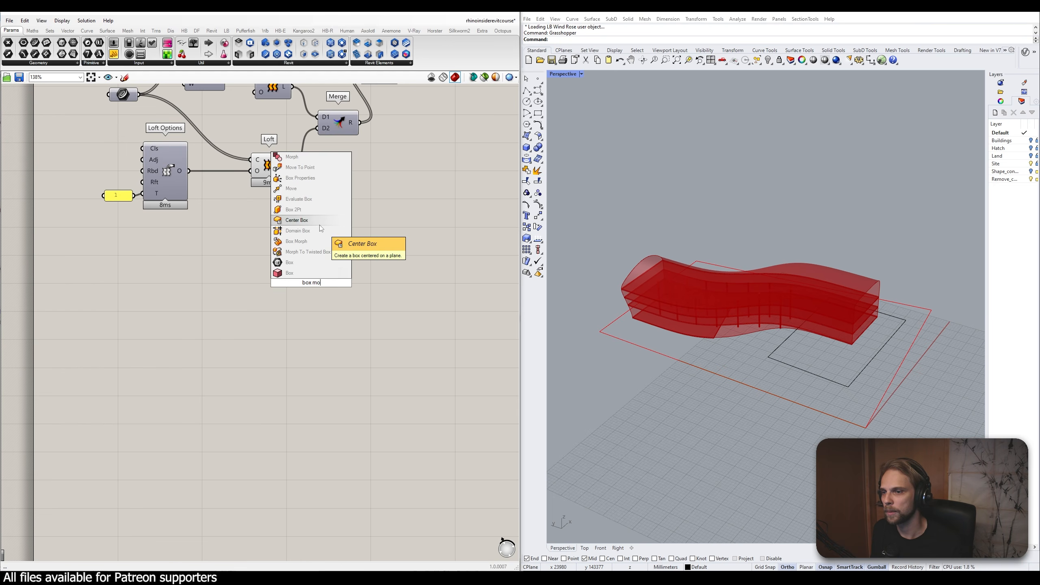
click(311, 242)
drag(335, 273, 412, 287)
click(408, 245)
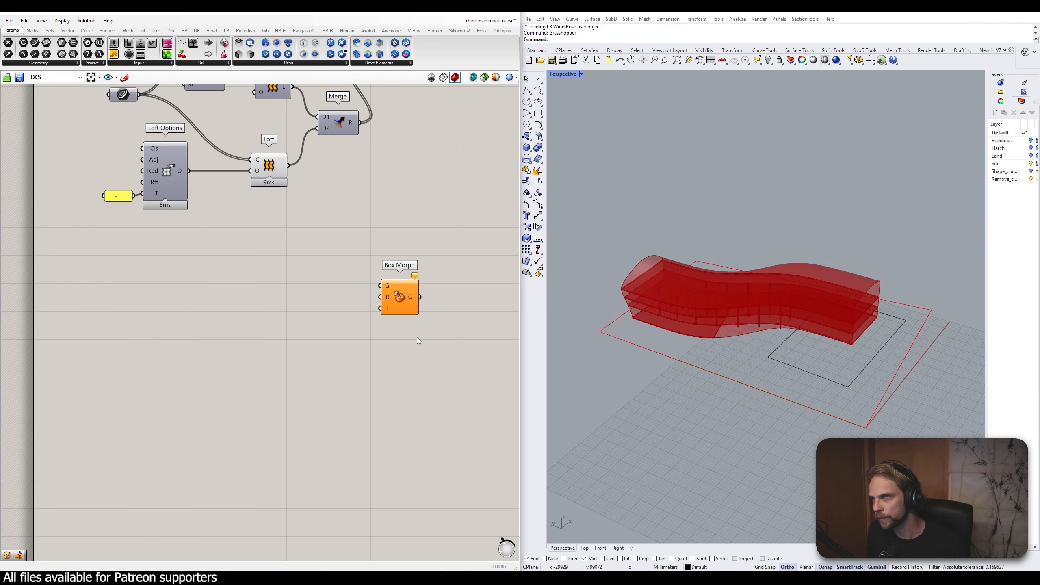
Switch Rhino from the perspective view to a maximized Top viewport focused on the world origin
shift+right_drag(852, 431, 758, 330)
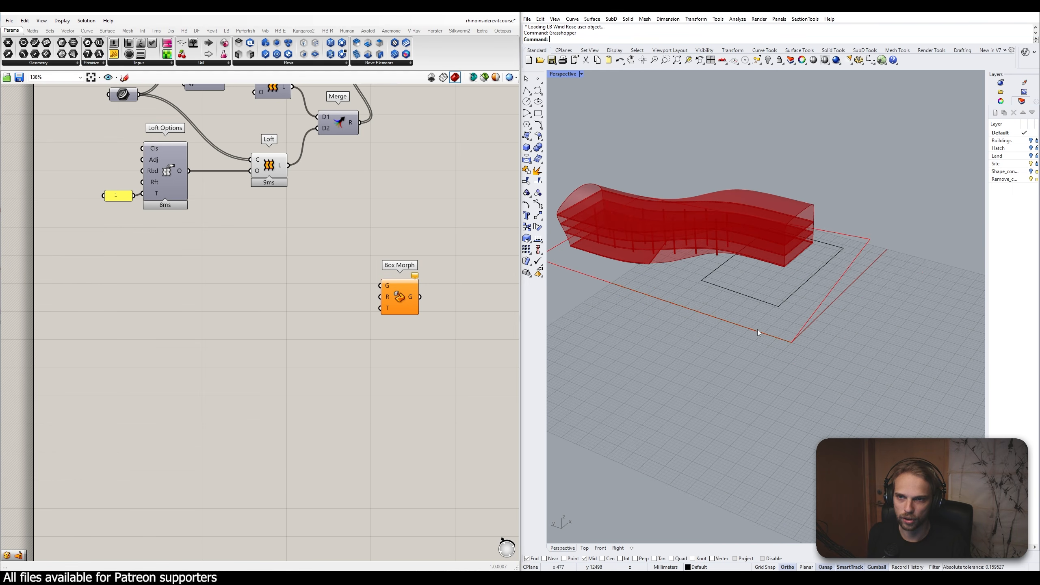
scroll(757, 329, up, 6)
double_click(563, 76)
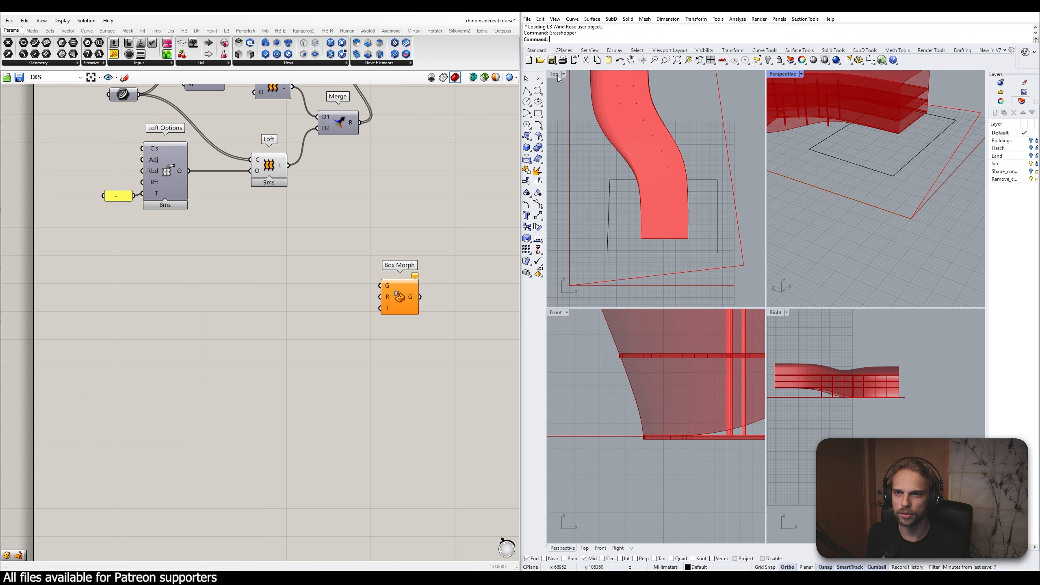
double_click(558, 75)
scroll(630, 396, down, 5)
scroll(681, 334, up, 9)
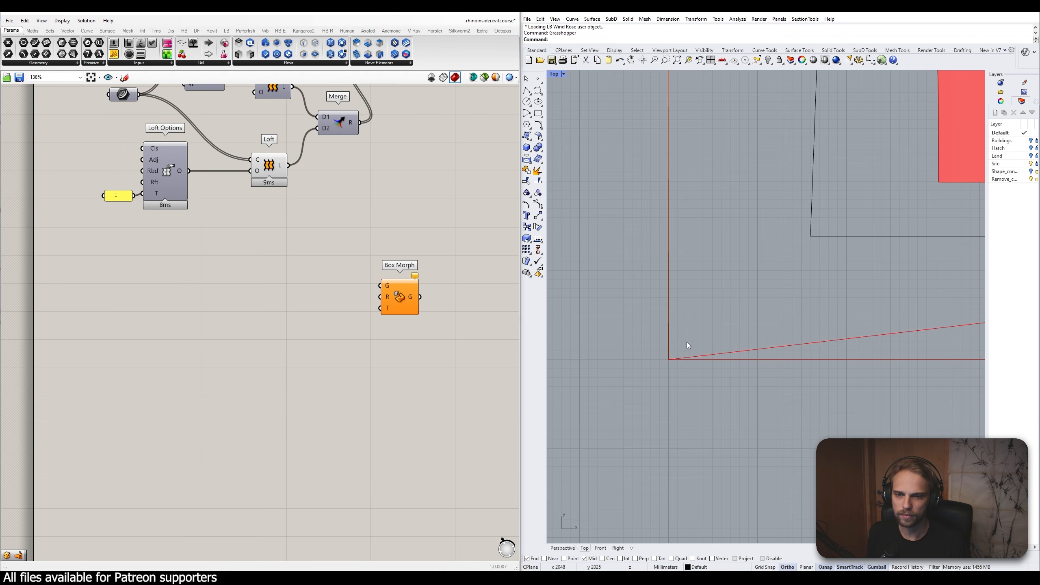
right_drag(687, 342, 673, 299)
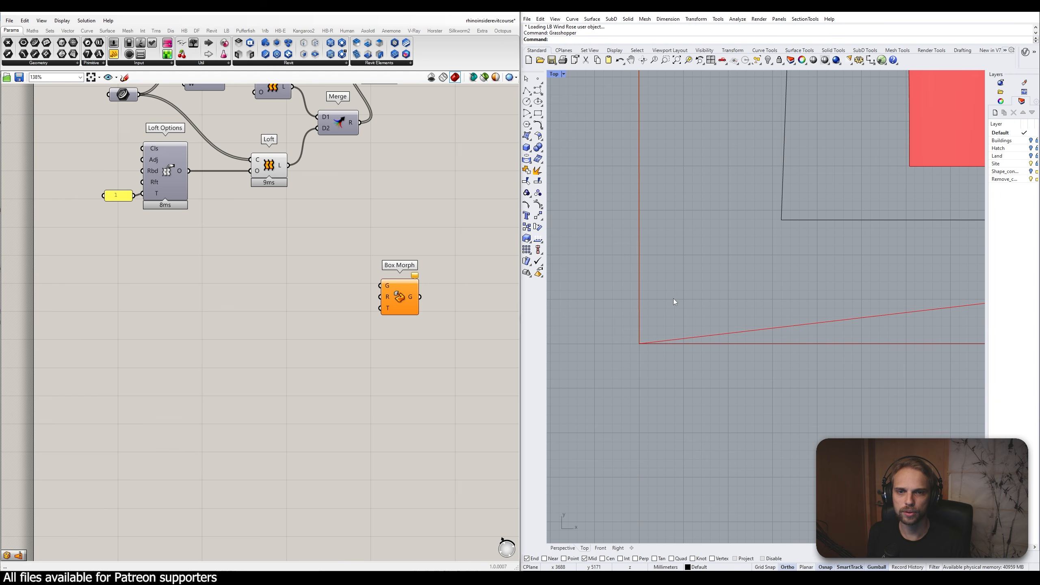
click(537, 113)
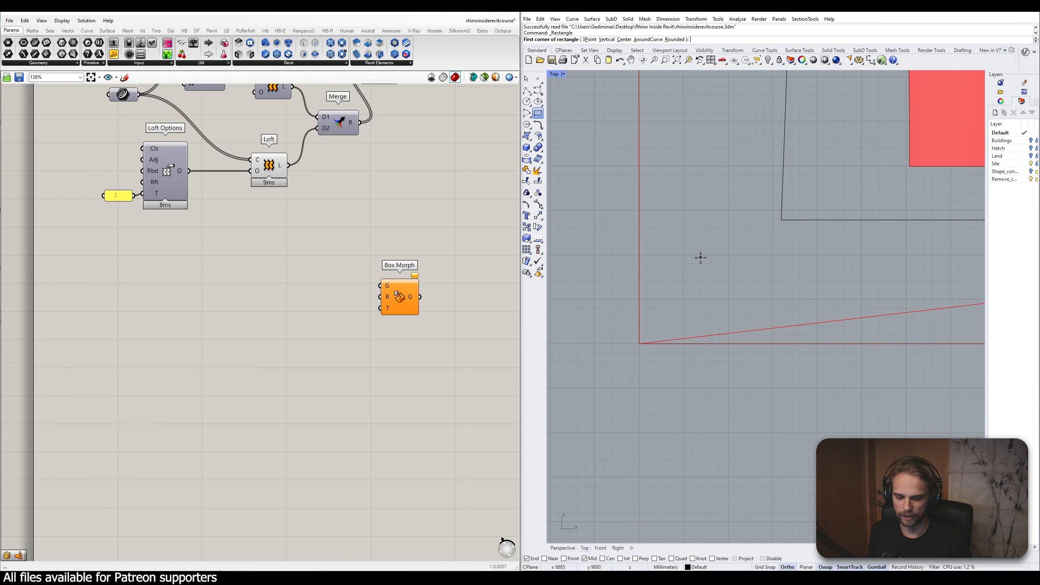
text(0)
key(Return)
text(1)
key(Return)
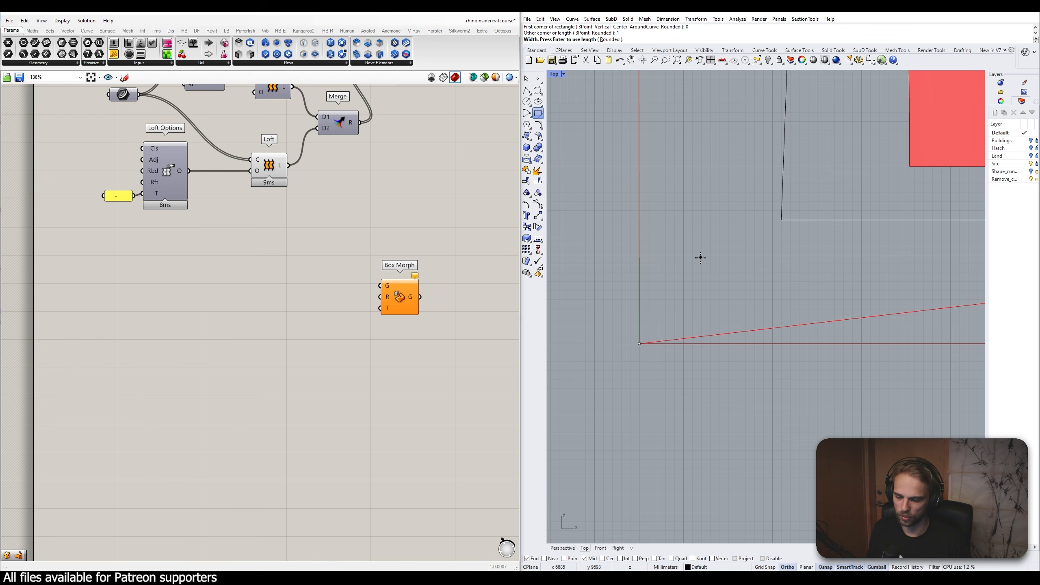
key(Escape)
Draw a 1000 by 1000 mm rectangle with its first corner at the origin 0
key(Return)
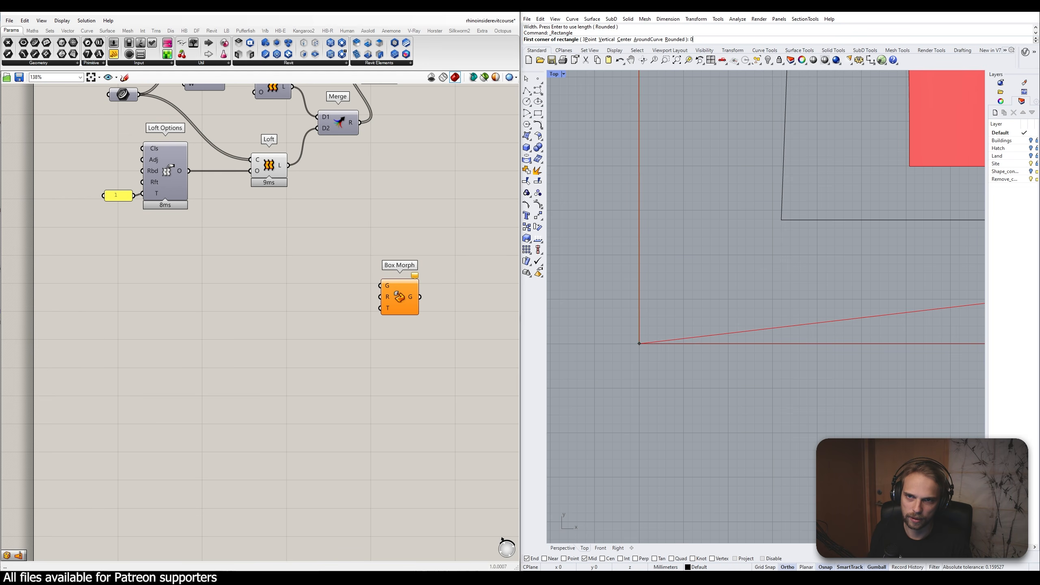
text(0)
key(Return)
text(1000)
key(Return)
text(10)
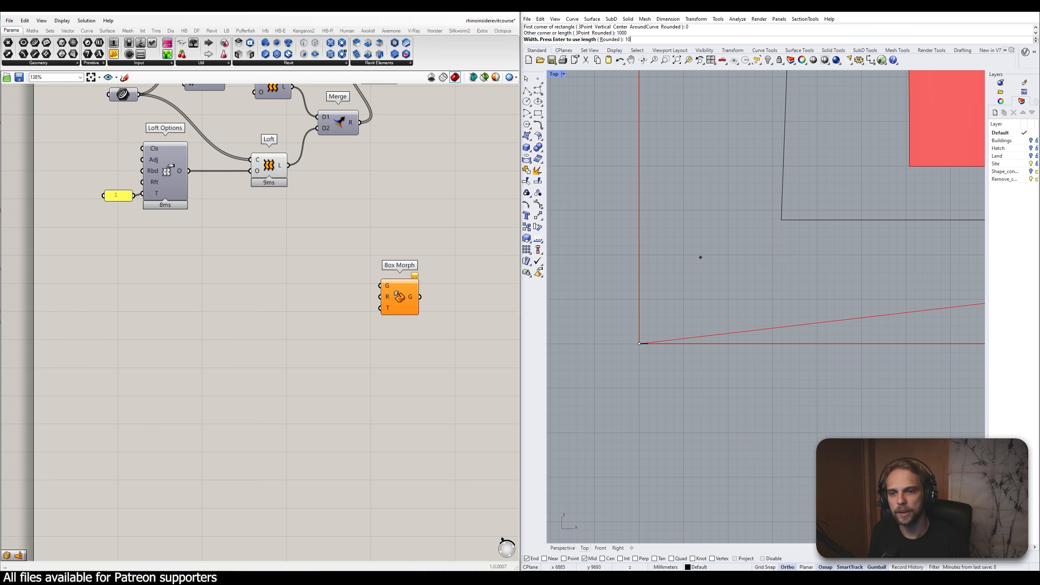
key(Return)
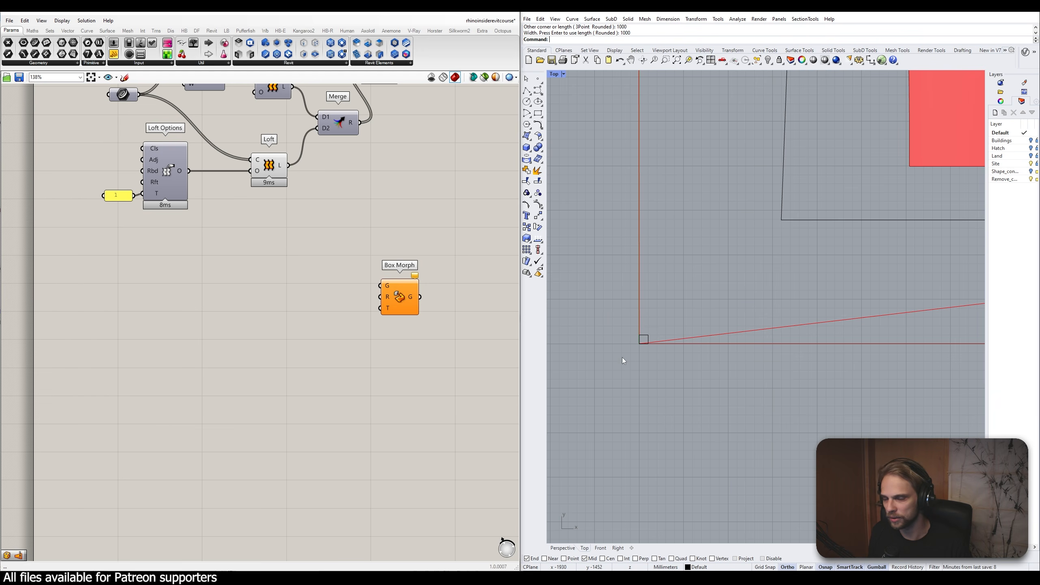
Maximize the Rhino window, minimize Grasshopper, and frame the new square in the Top view
scroll(622, 358, up, 3)
drag(630, 265, 755, 397)
key(ctrl+shift+e)
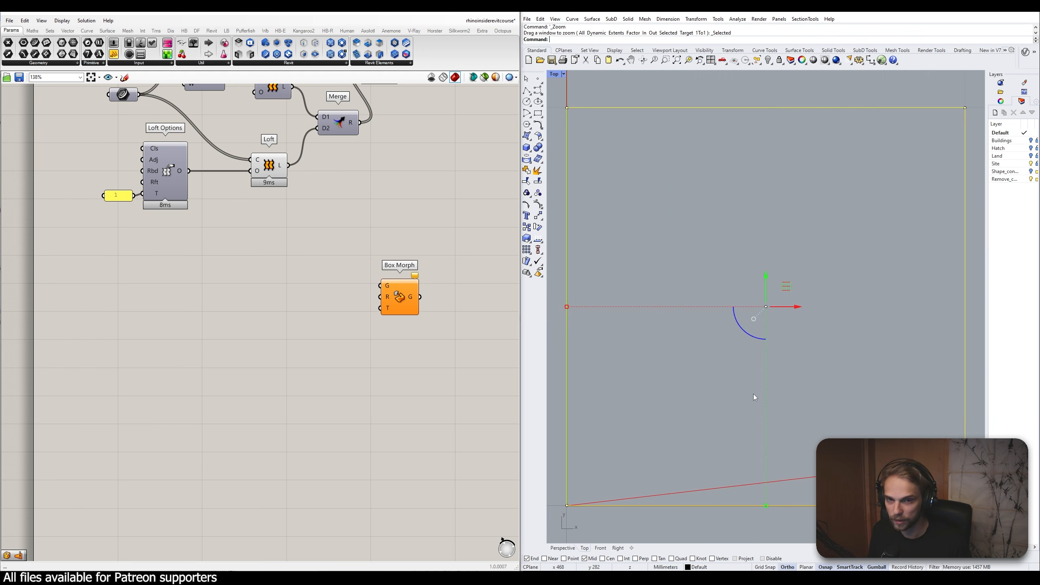
click(1012, 13)
click(473, 15)
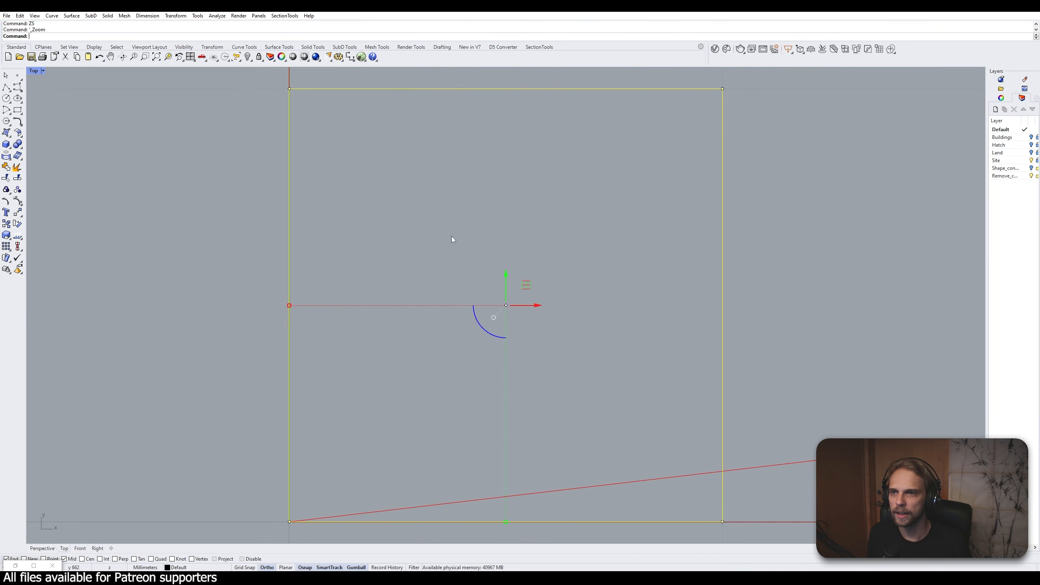
right_drag(447, 244, 536, 215)
scroll(537, 215, down, 8)
key(Escape)
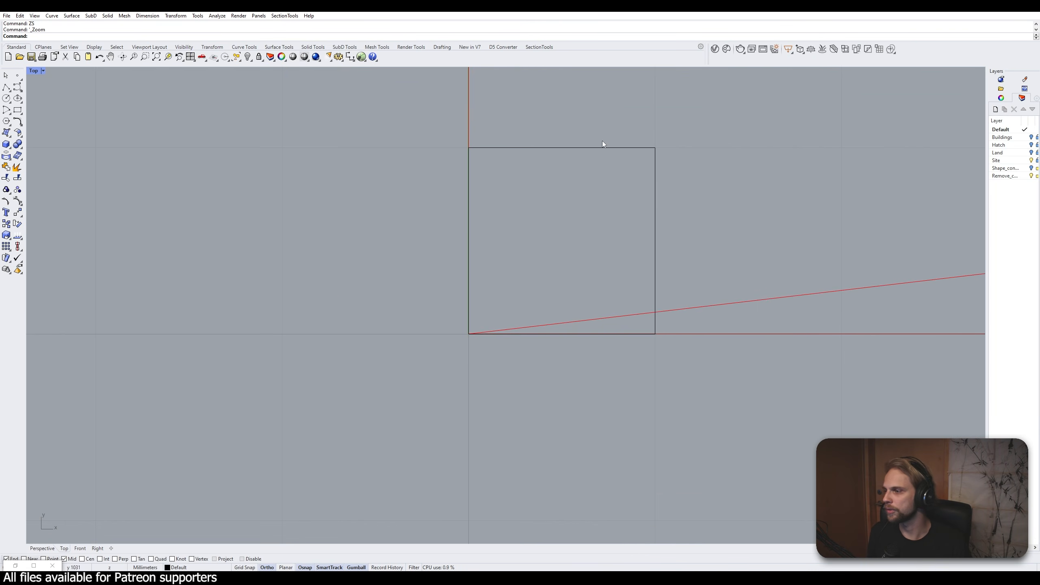
right_drag(595, 195, 573, 292)
scroll(498, 227, down, 1)
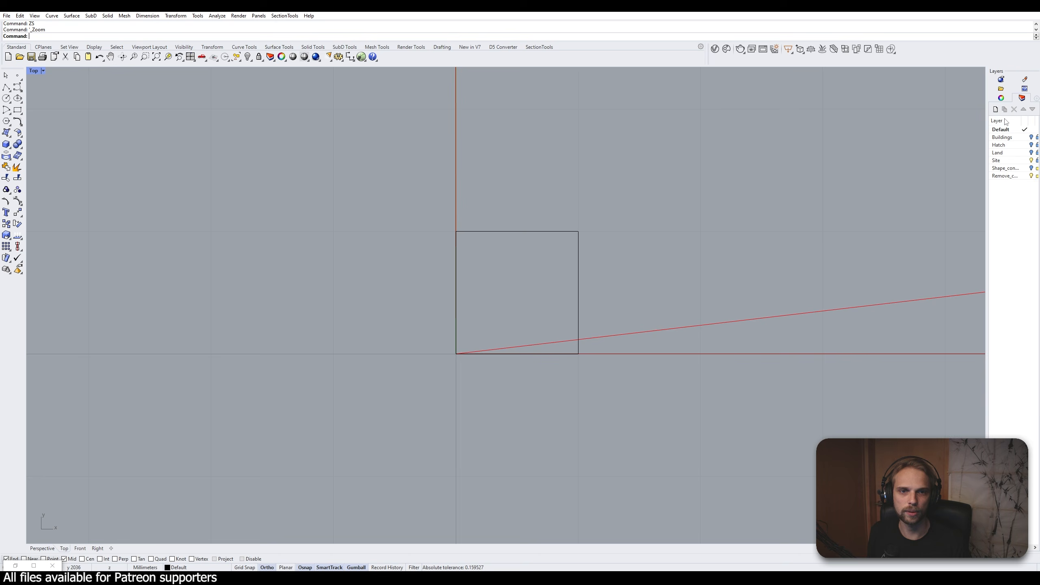
Widen the layer list to show all layer properties and turn off the Site layer
drag(985, 124, 833, 124)
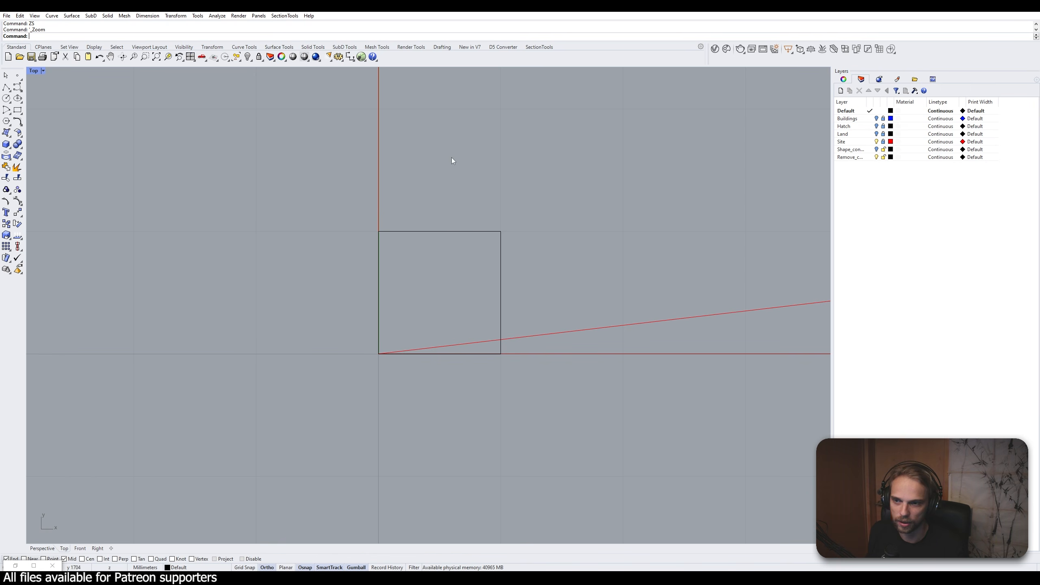
drag(528, 254, 445, 277)
click(483, 187)
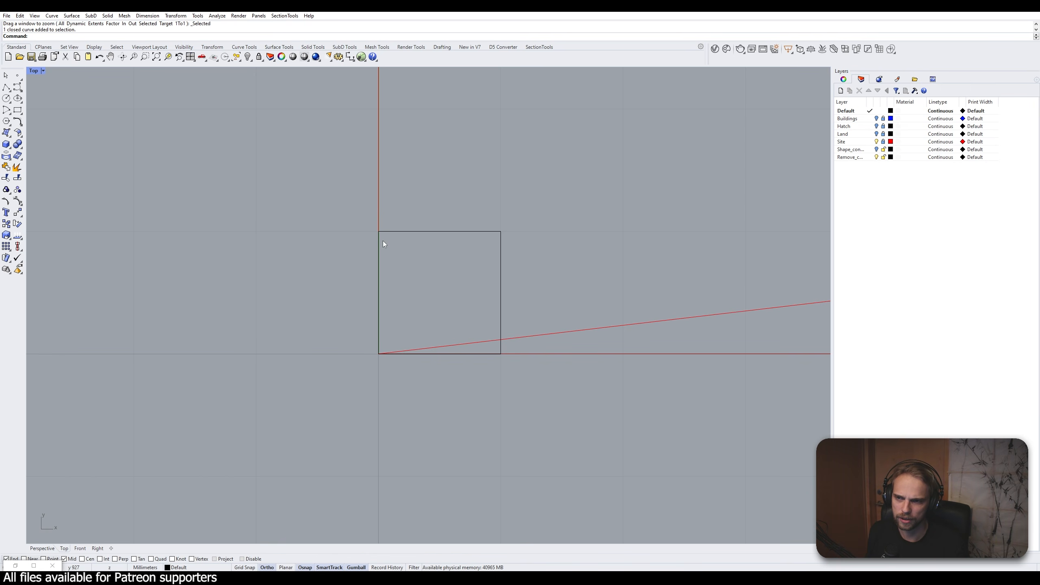
click(877, 142)
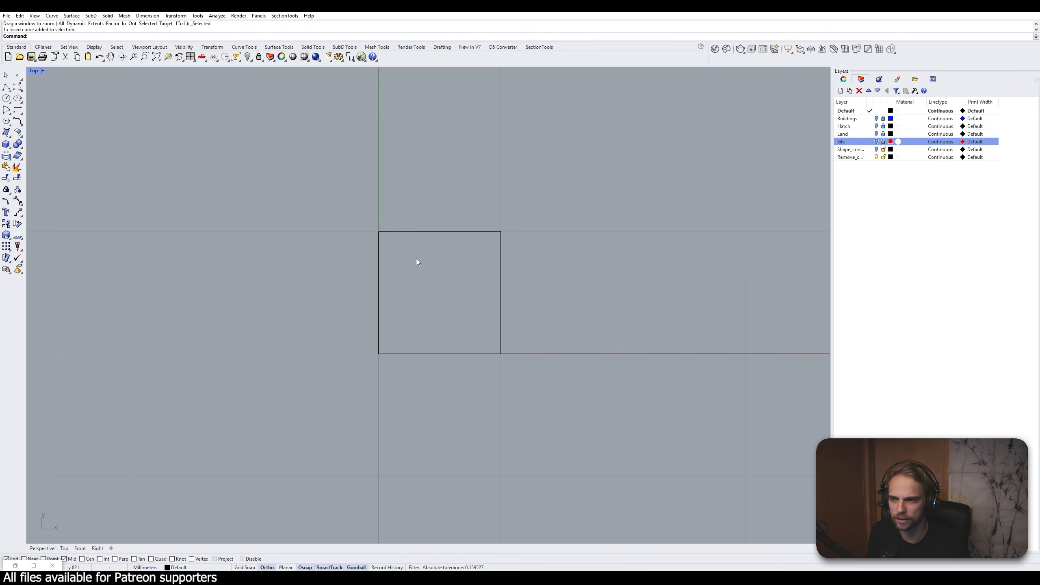
With the square selected, create a new layer named Element and set its color to blue
drag(616, 243, 399, 286)
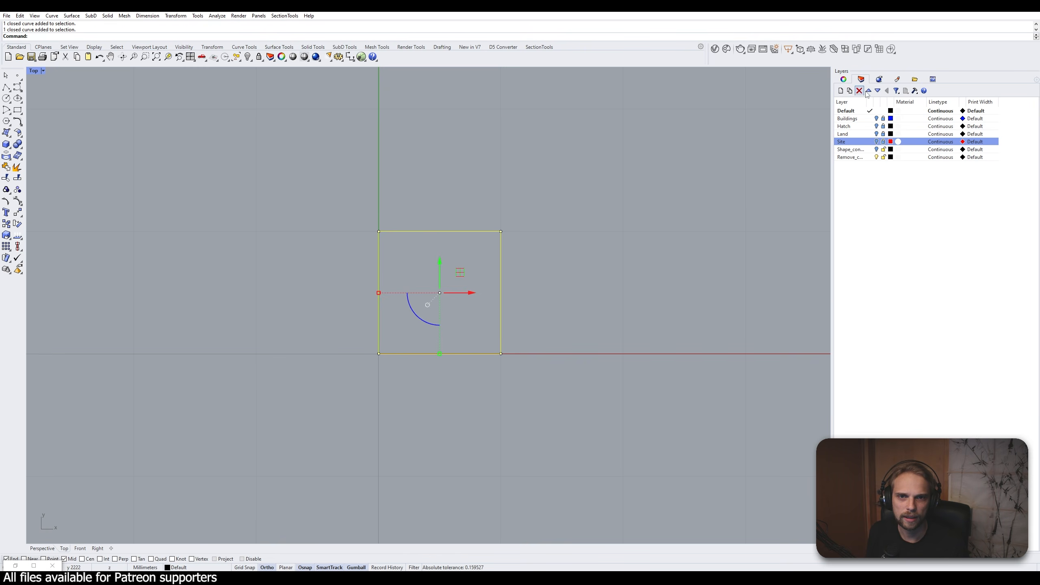
click(841, 90)
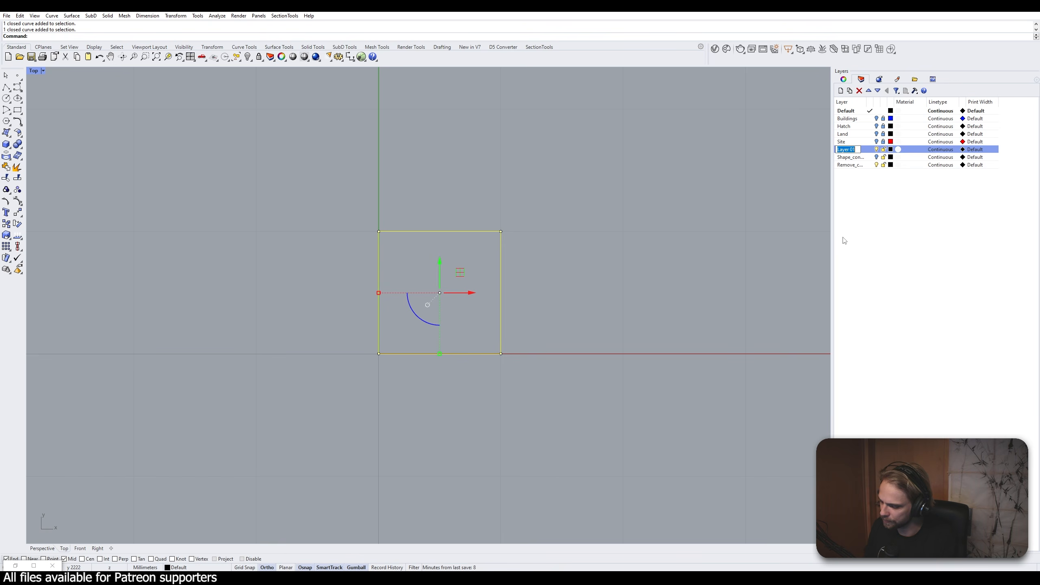
text(Element)
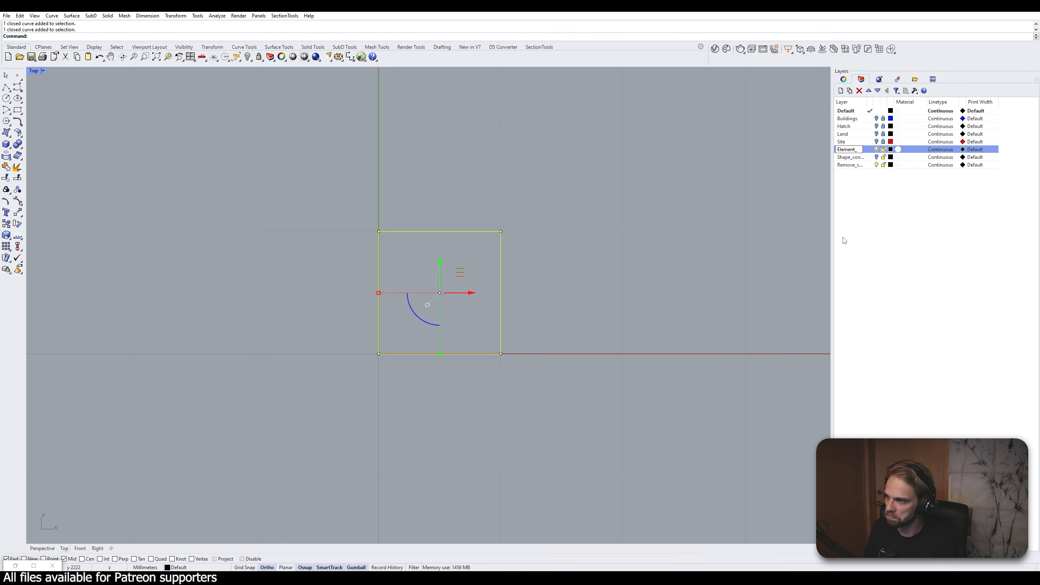
key(Return)
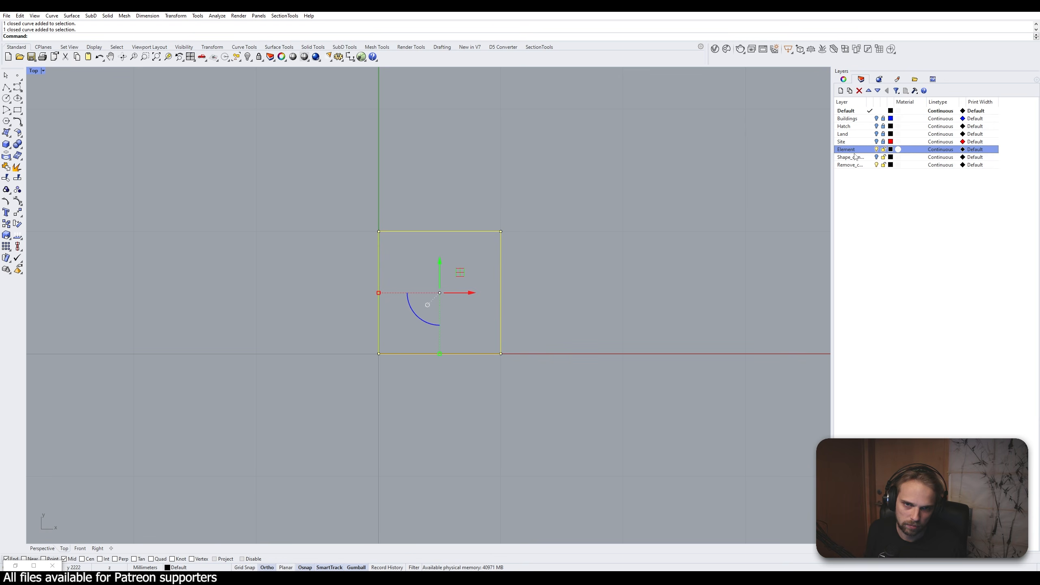
click(890, 149)
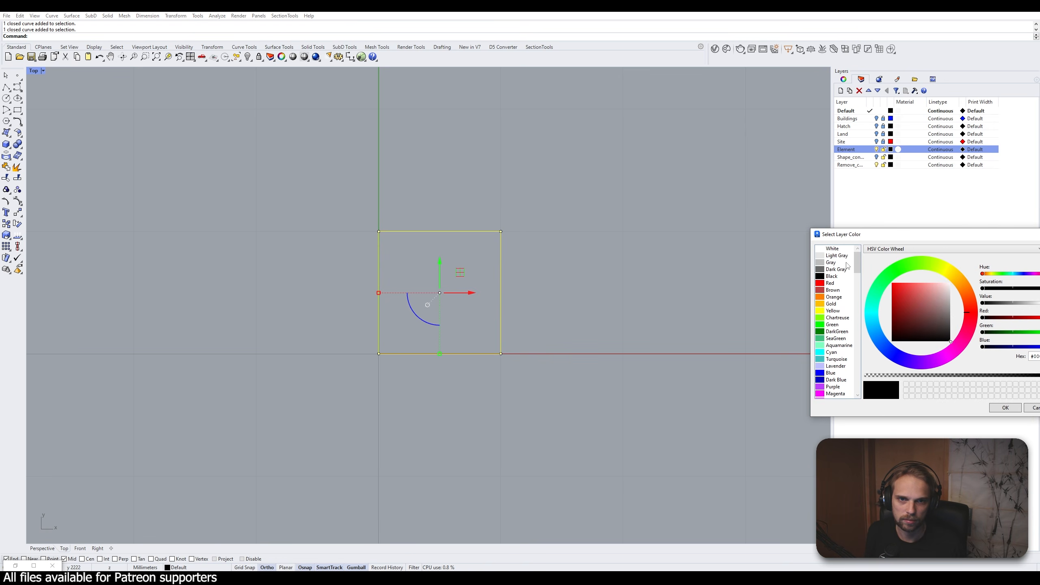
click(535, 296)
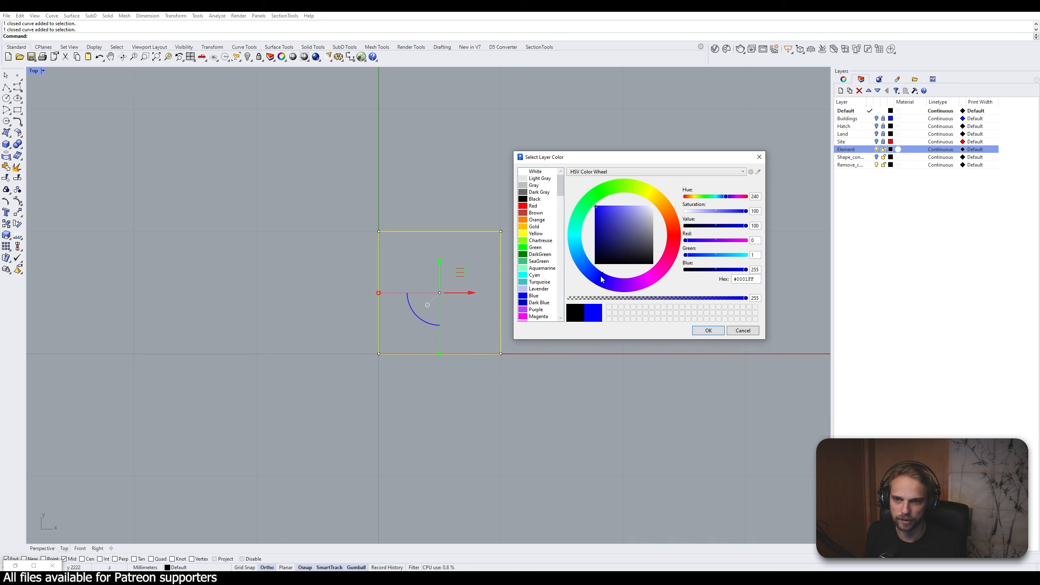
click(705, 330)
Move the selected square to the Element layer and check its layer assignment
right_click(862, 152)
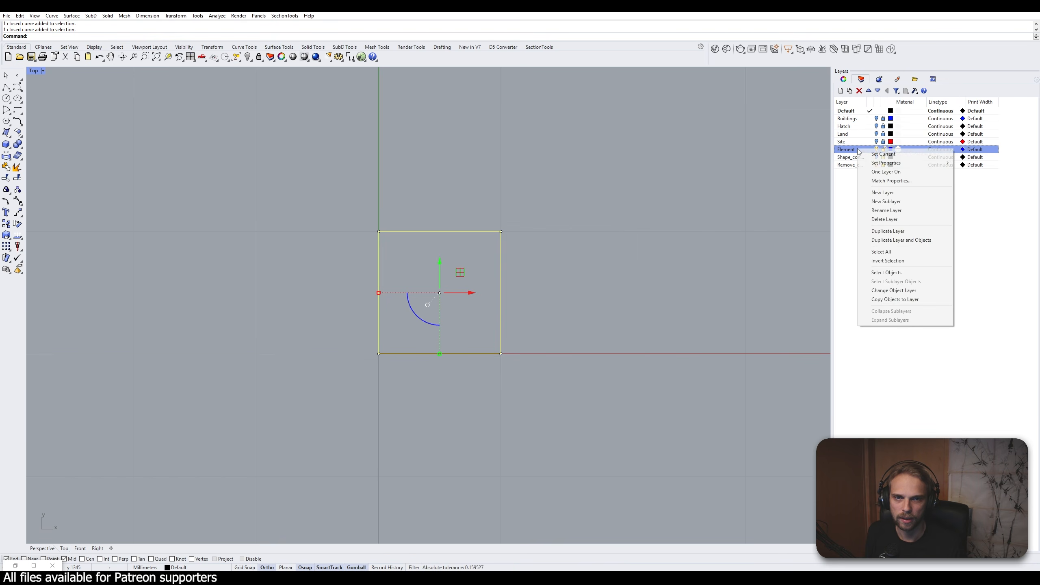
click(893, 290)
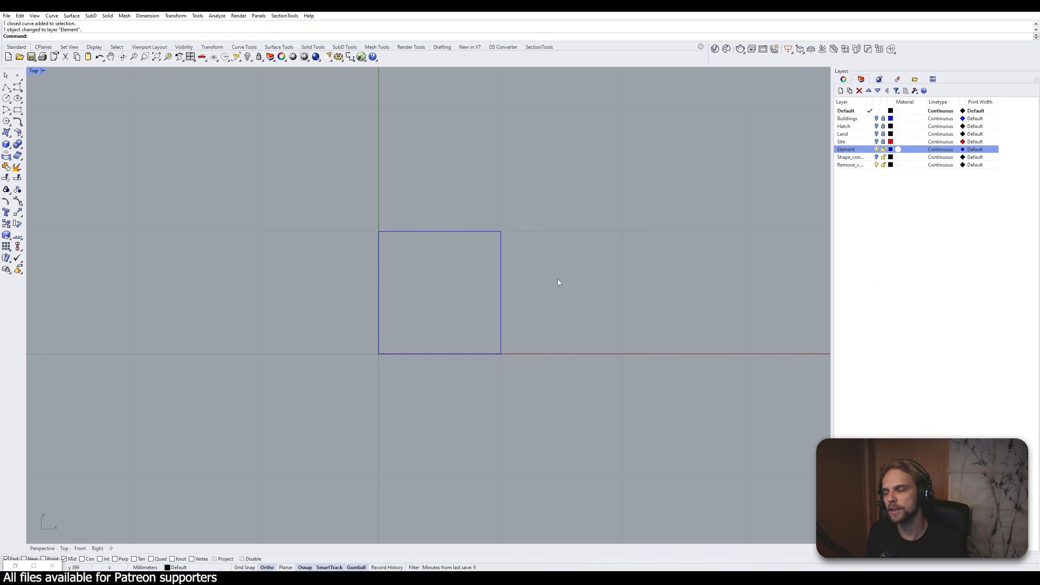
click(500, 289)
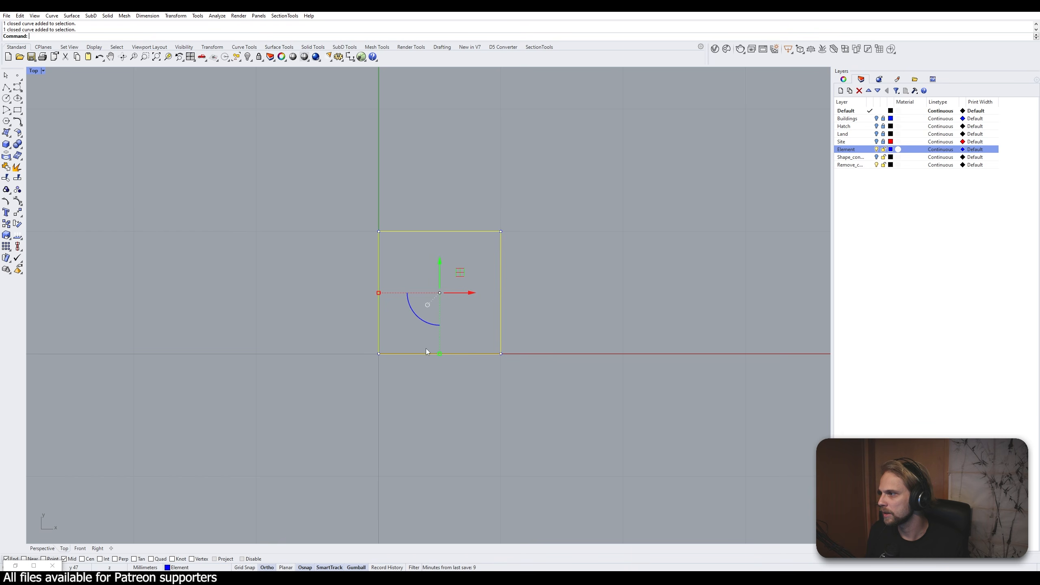
click(597, 282)
scroll(419, 251, up, 4)
scroll(420, 250, down, 2)
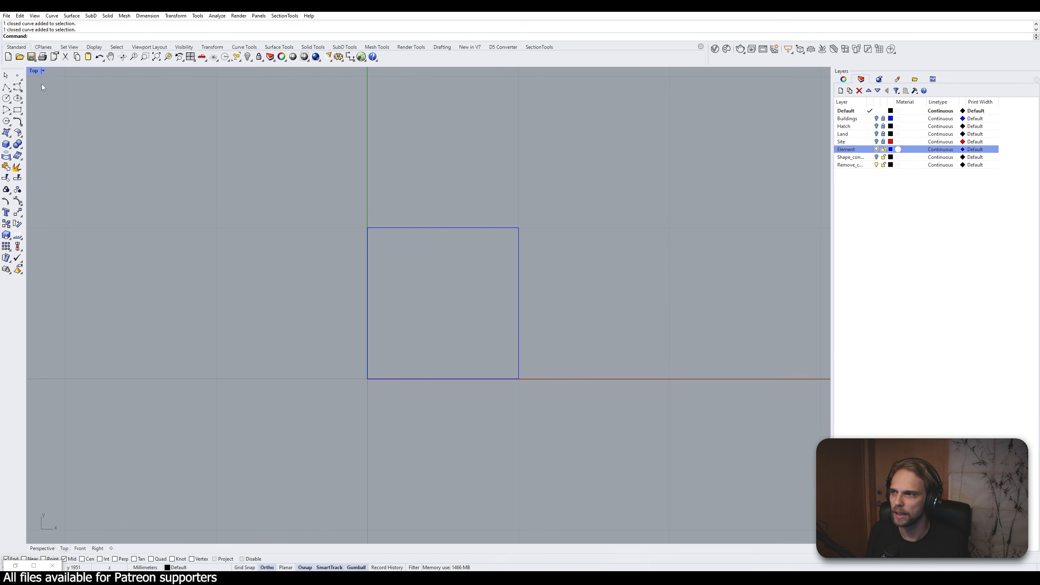
Try Shaded display in the Top viewport and set its display mode to Wireframe
click(33, 71)
click(57, 109)
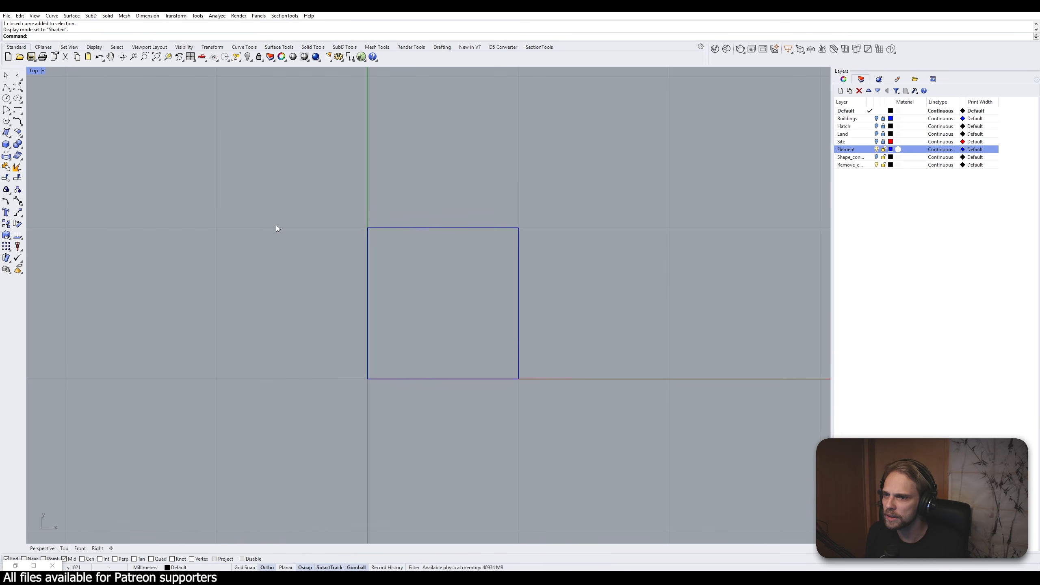
right_drag(277, 229, 251, 198)
click(33, 71)
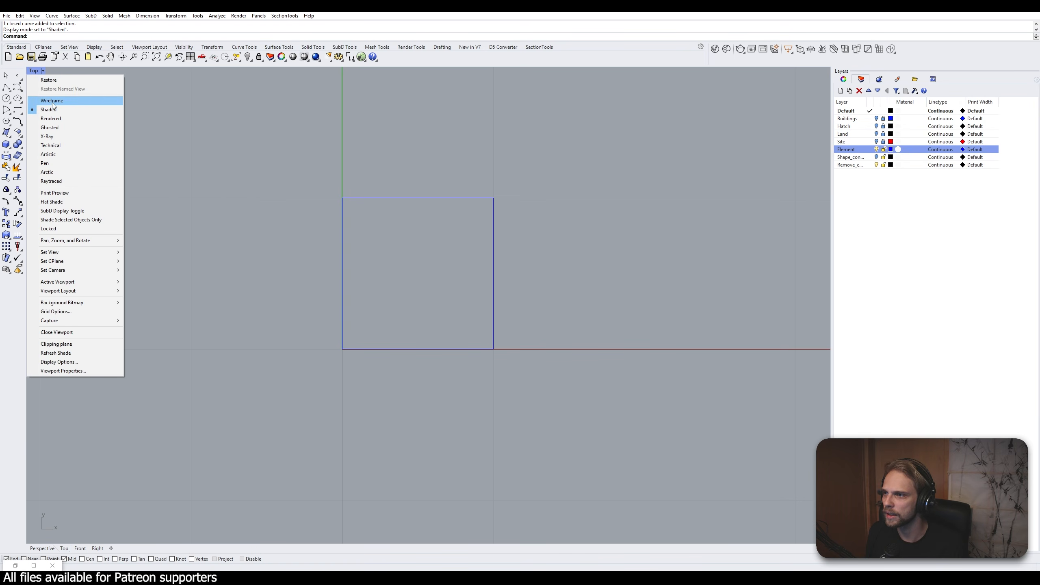
click(52, 103)
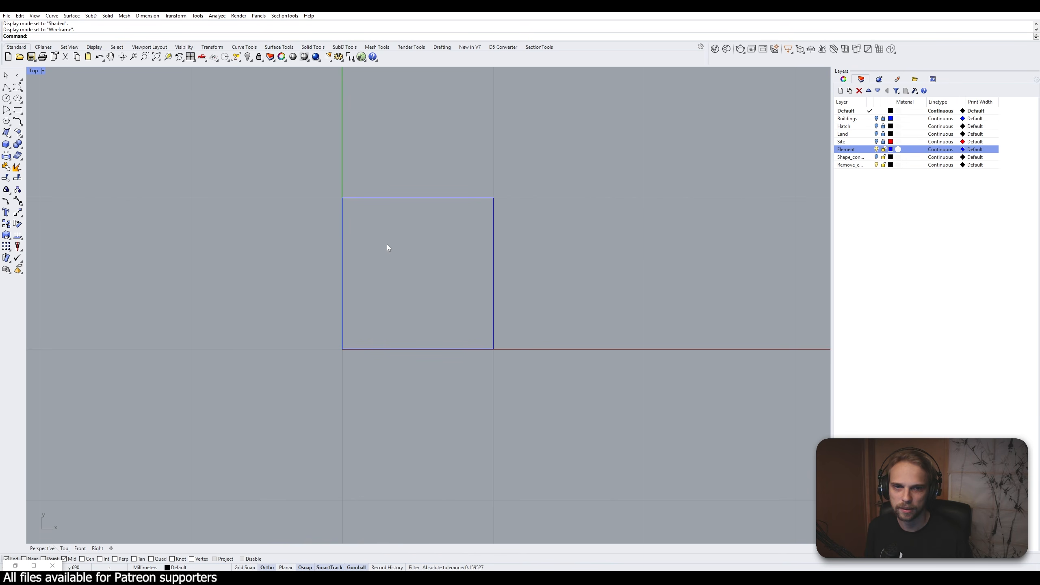
right_drag(388, 245, 474, 230)
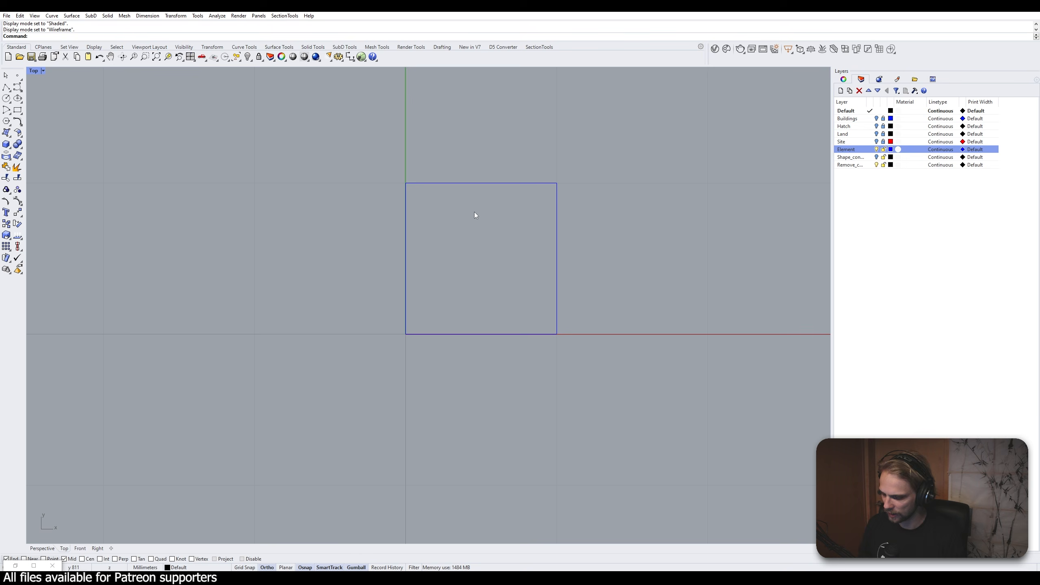
Offset the square inward by 50 mm to create a smaller concentric square
key(Return)
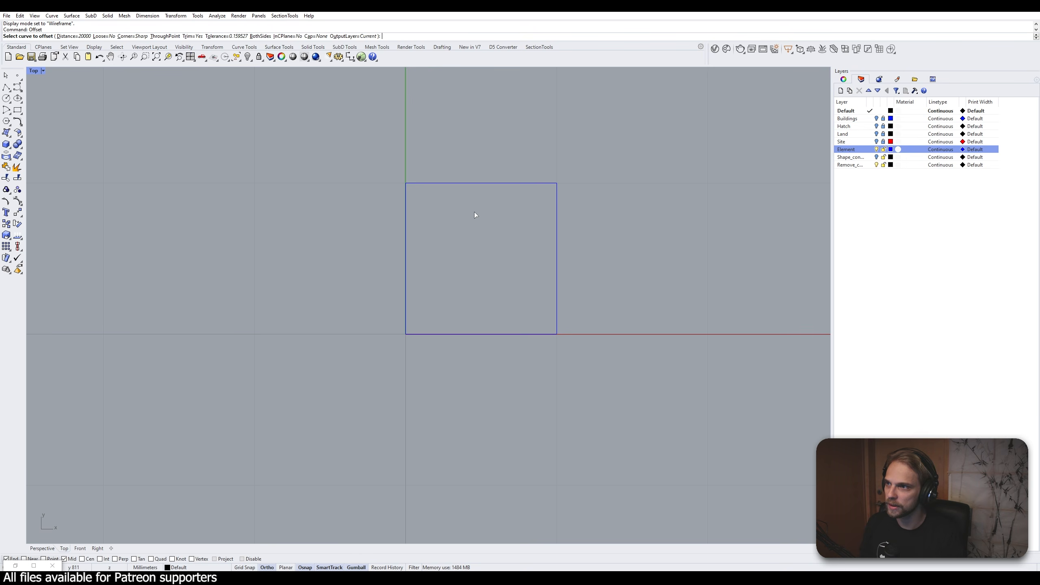
click(497, 185)
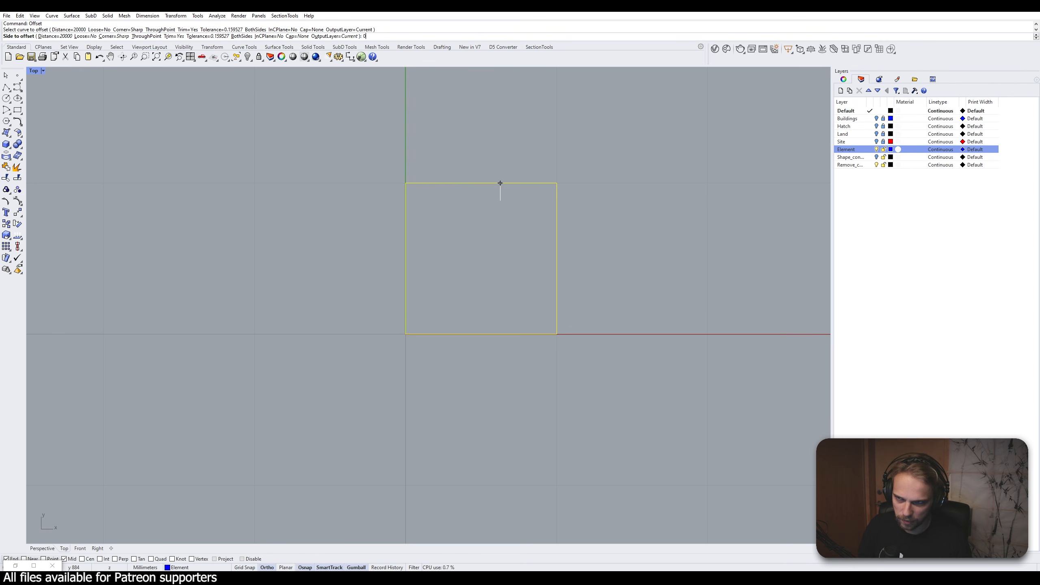
key(BackSpace)
text(50)
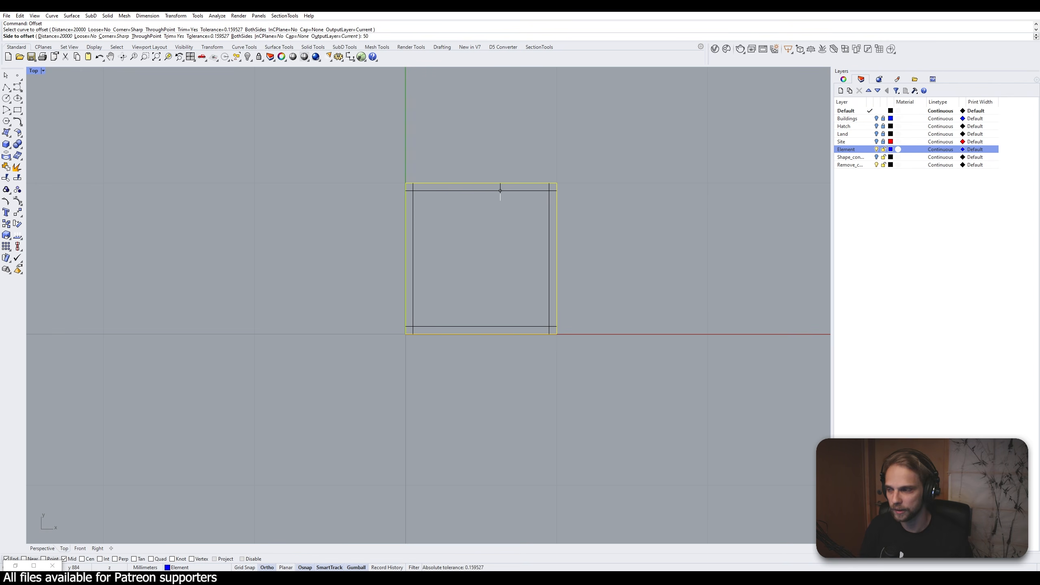
click(501, 199)
Move both squares to the Element layer and make Element the current layer
drag(581, 247, 508, 262)
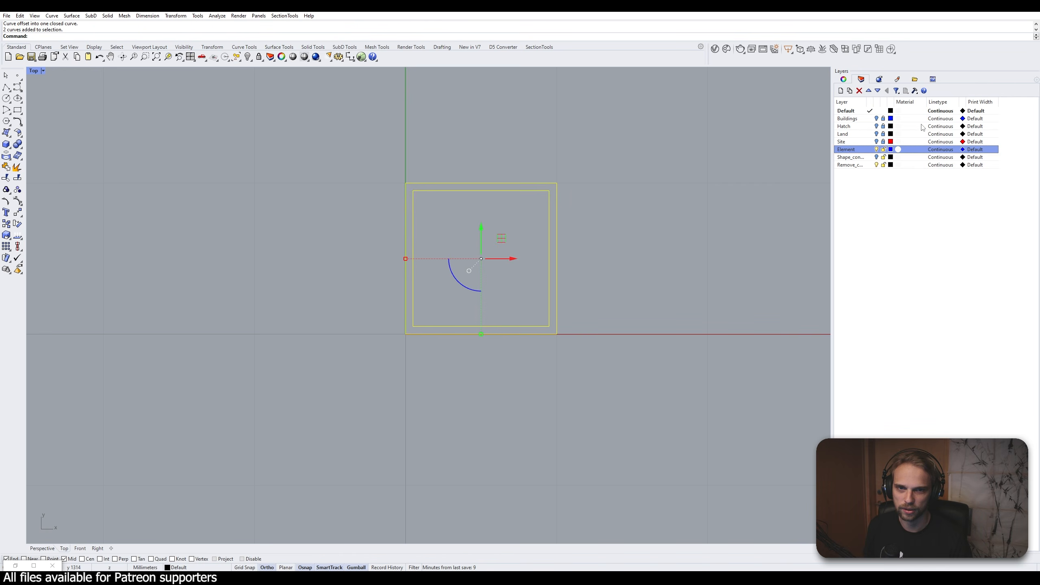
right_click(863, 150)
click(888, 291)
click(870, 149)
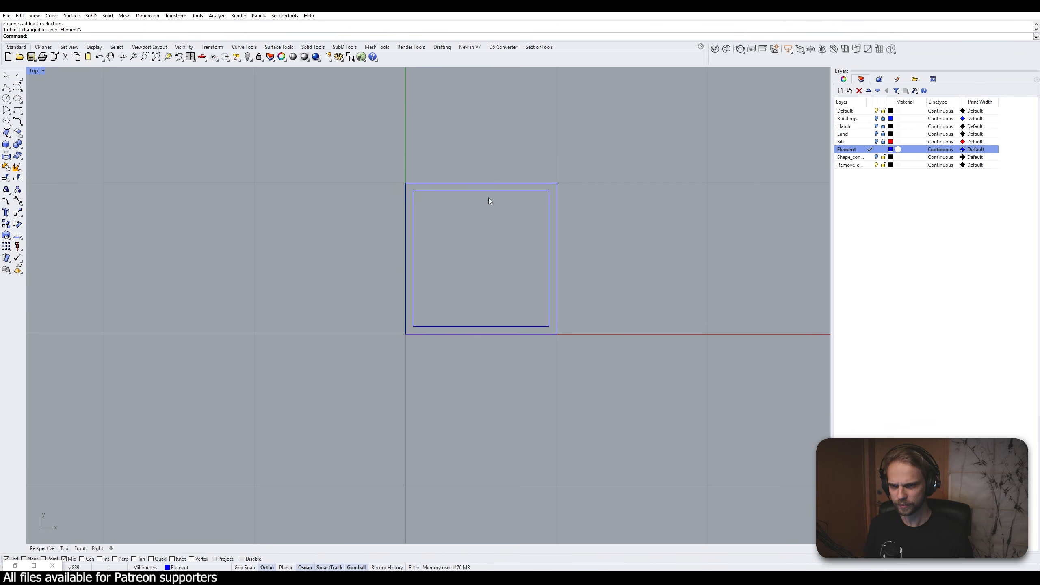
click(413, 235)
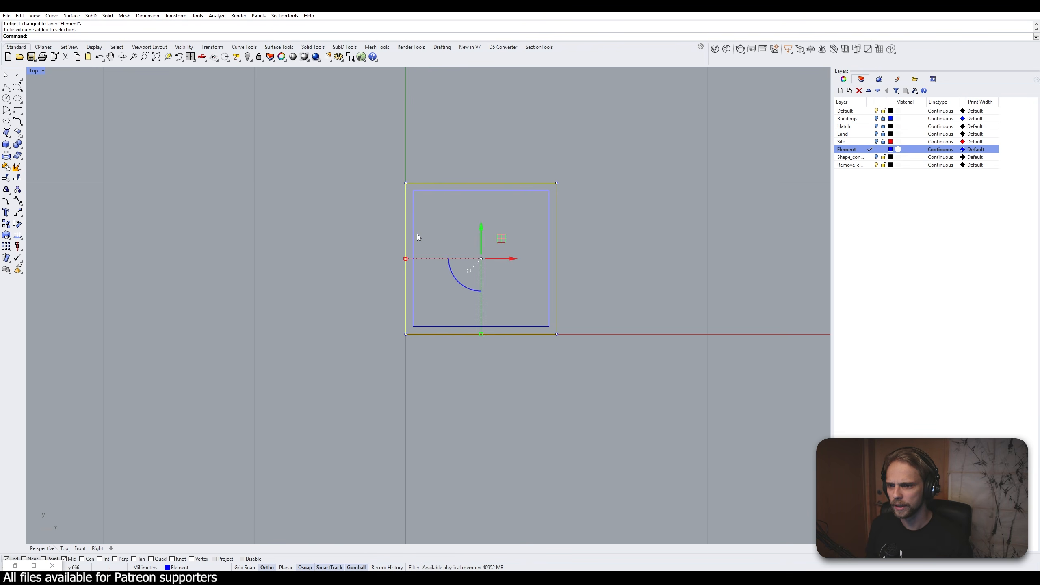
key(Escape)
click(413, 233)
drag(447, 233, 317, 212)
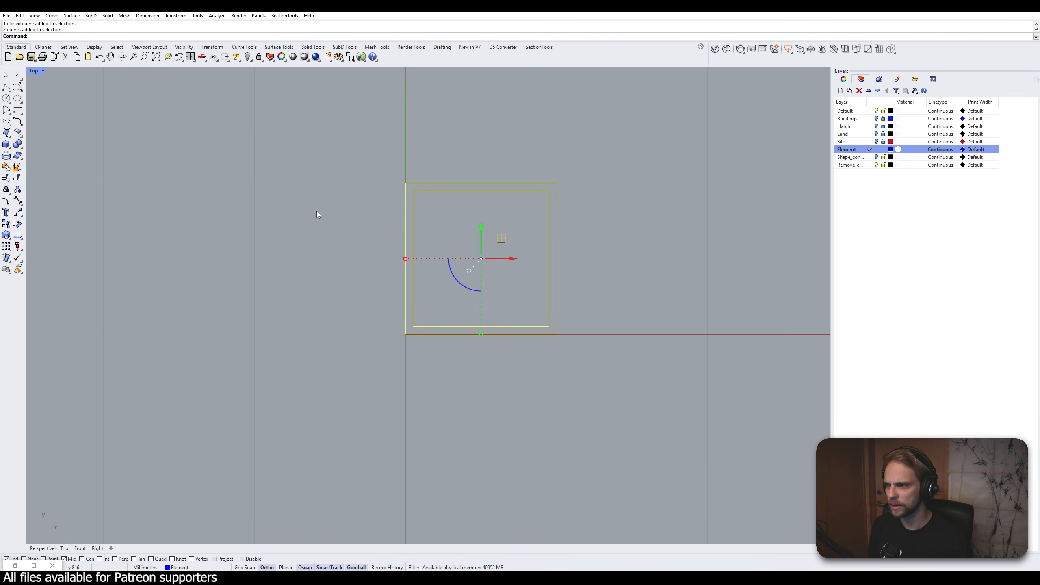
key(Escape)
Maximize the Perspective viewport and zoom it to the two squares
double_click(36, 72)
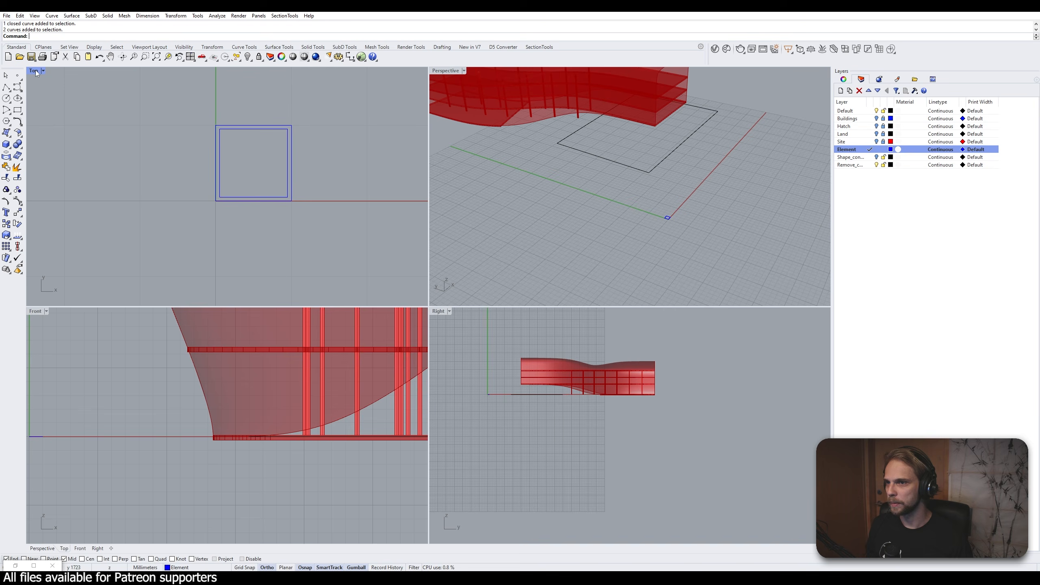
double_click(447, 71)
drag(530, 381, 424, 325)
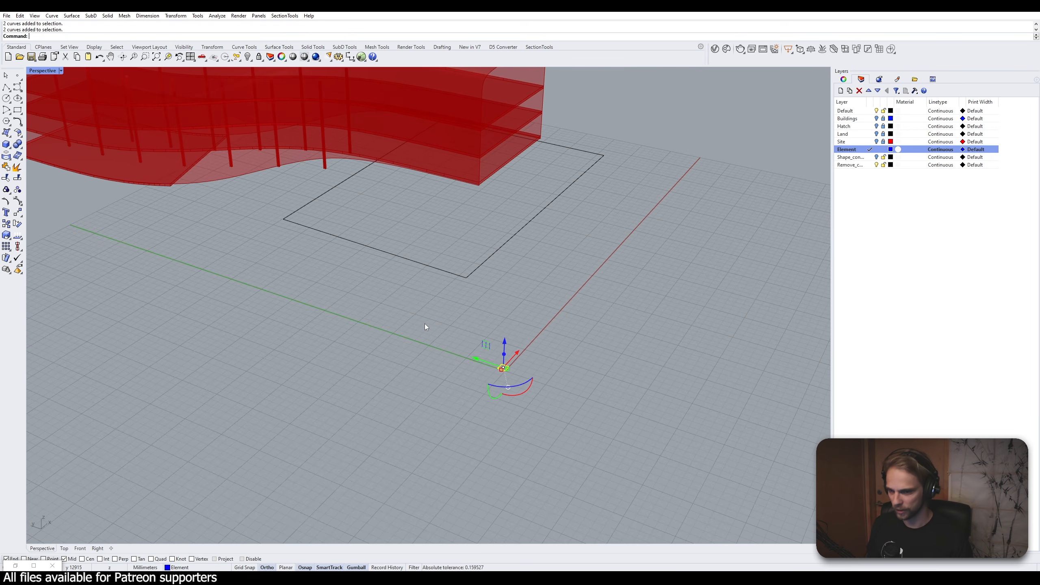
text(ZS)
key(Return)
key(Escape)
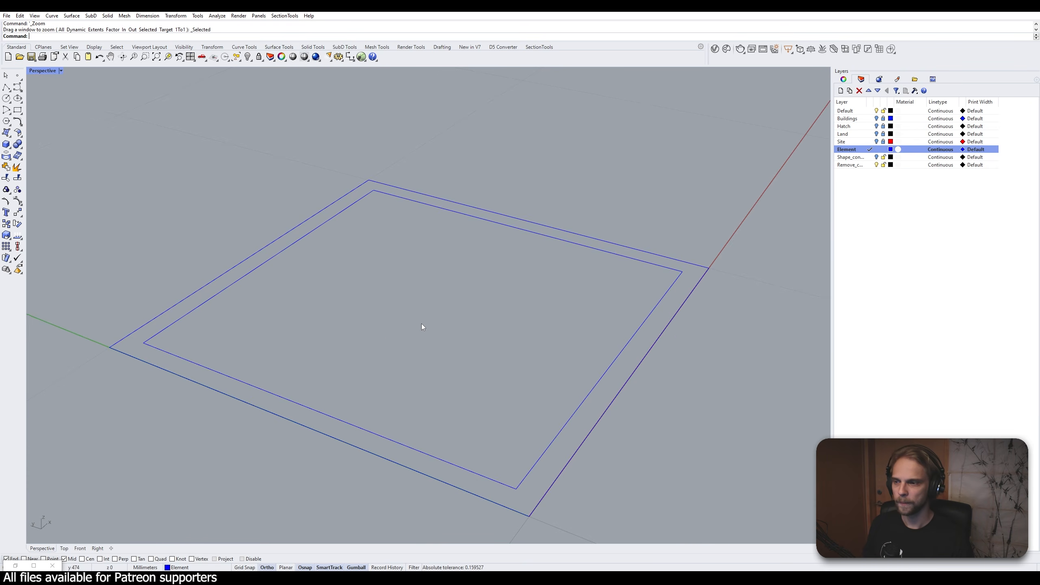
Create a planar frame surface between the outer and inner squares with PlanarSrf
drag(269, 321, 182, 274)
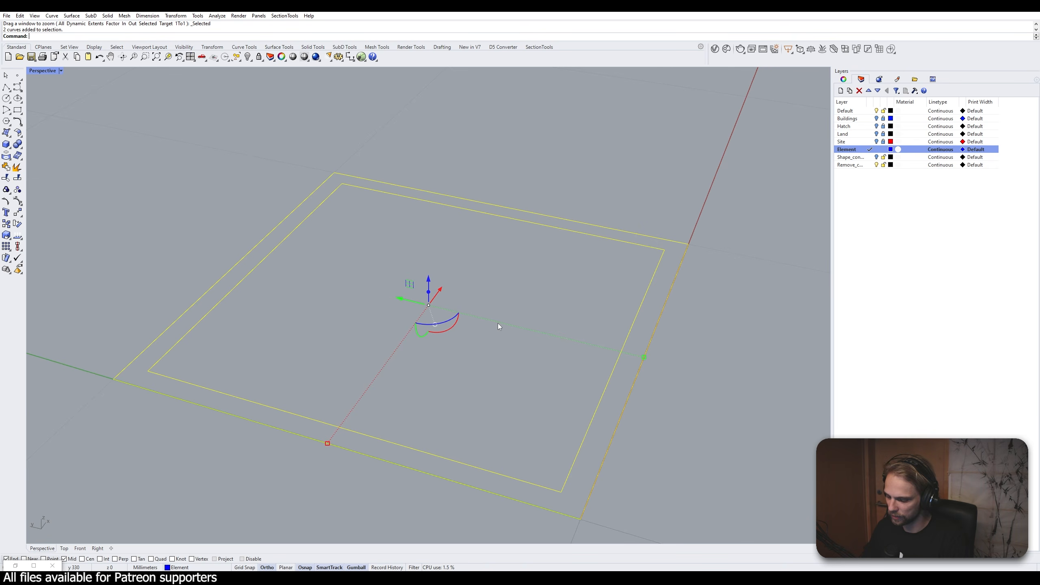
text(PlanarSrf)
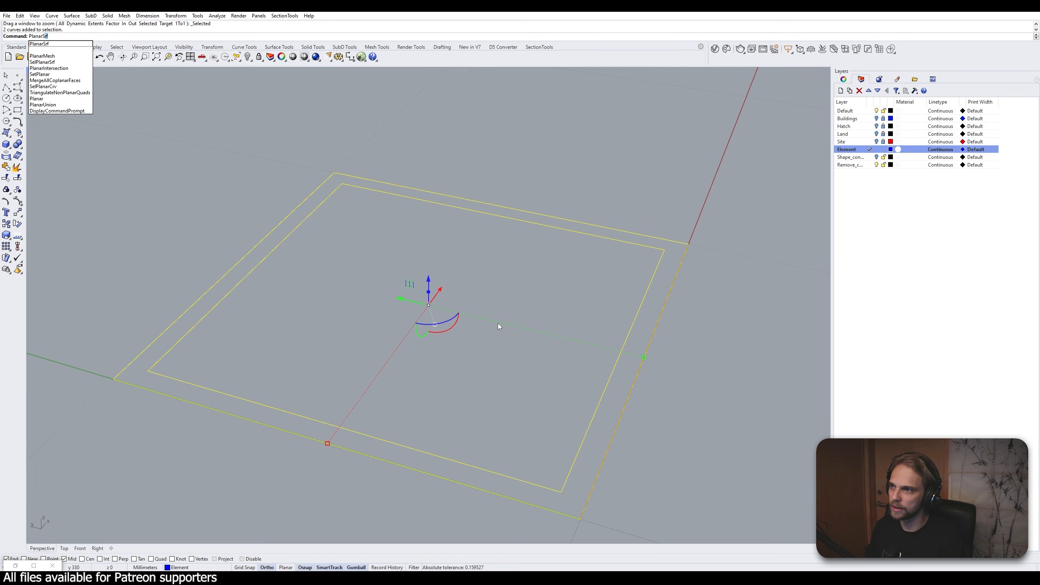
key(Return)
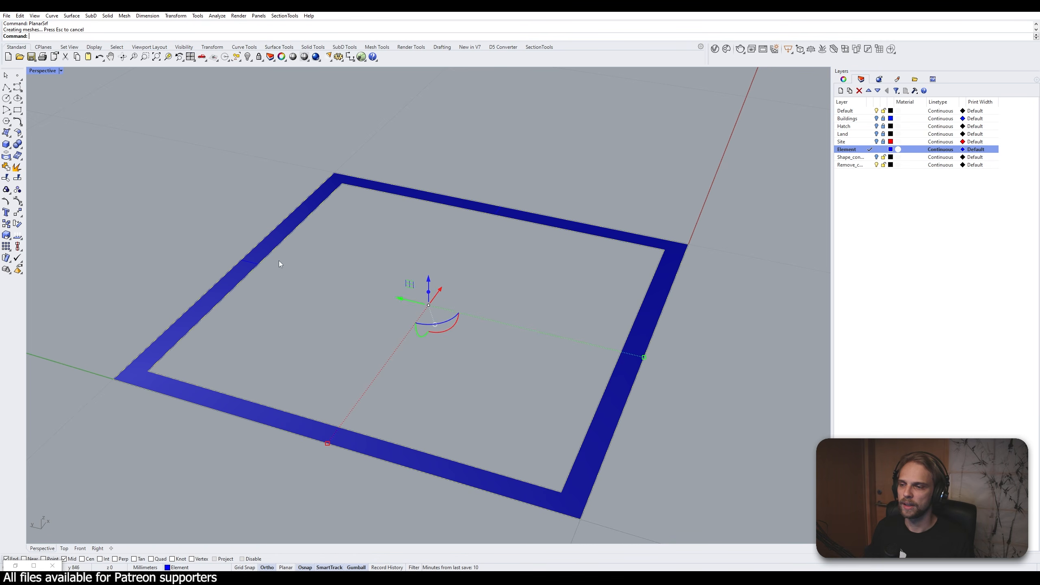
Create a second planar surface filling the inner square with PlanarSrf
click(279, 260)
click(234, 291)
key(Return)
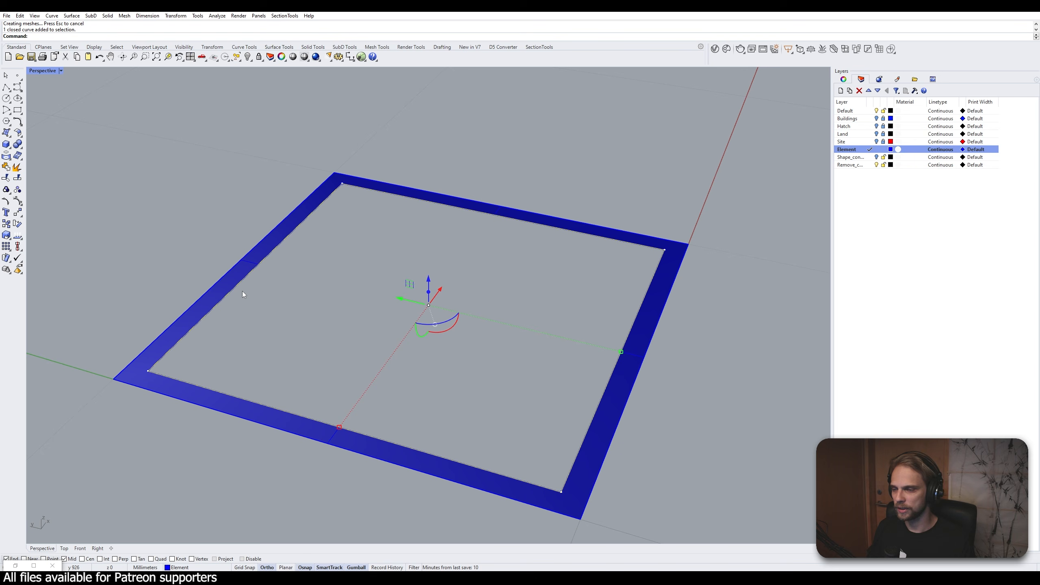
key(Return)
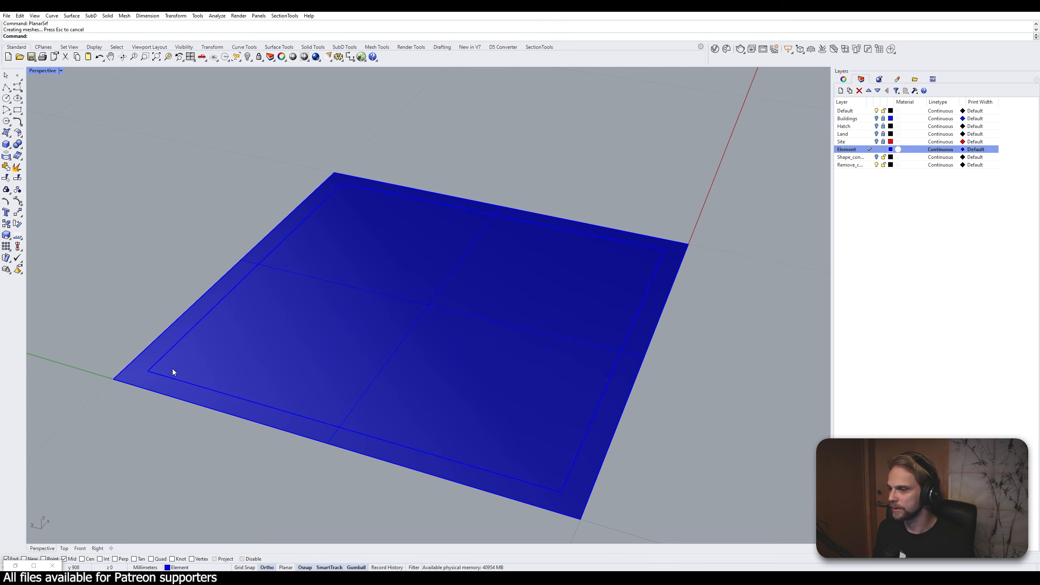
scroll(172, 370, up, 2)
click(142, 368)
scroll(306, 283, down, 4)
right_drag(310, 285, 326, 271)
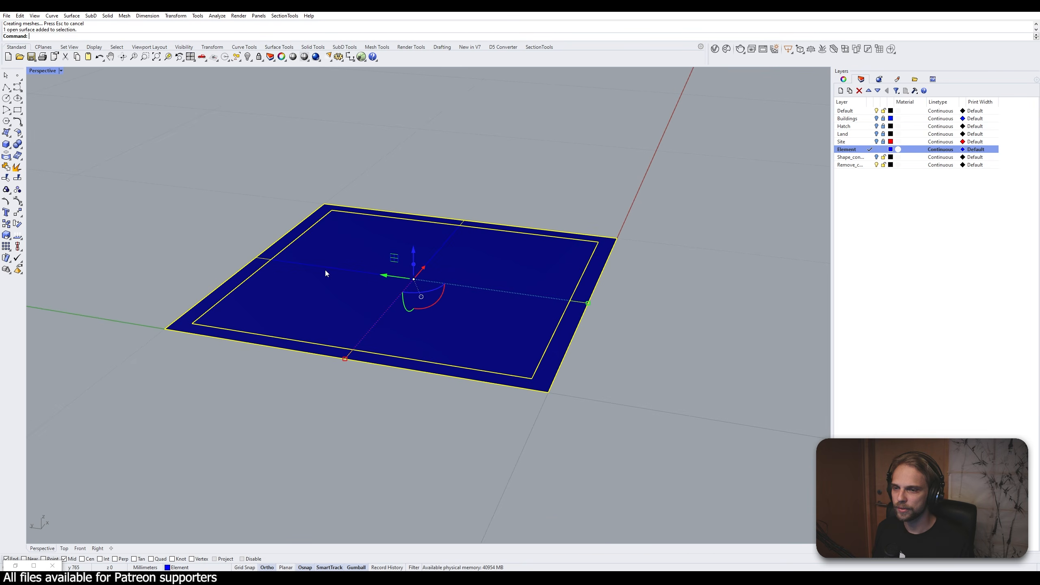
click(413, 264)
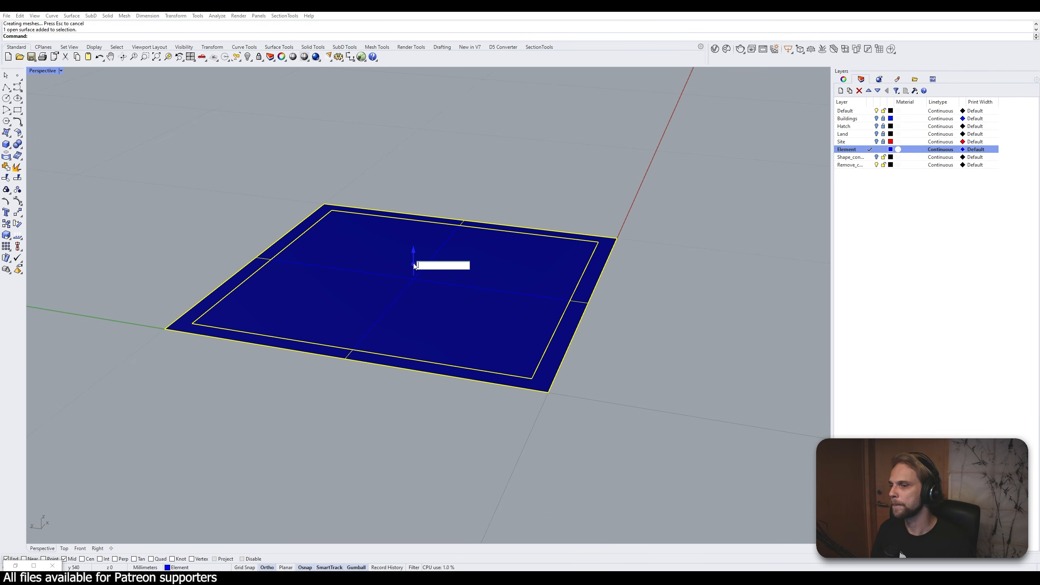
key(Escape)
key(Escape)
Select the outer frame surface between the two squares for a vertical extrusion
right_drag(415, 267, 429, 239)
scroll(200, 287, up, 5)
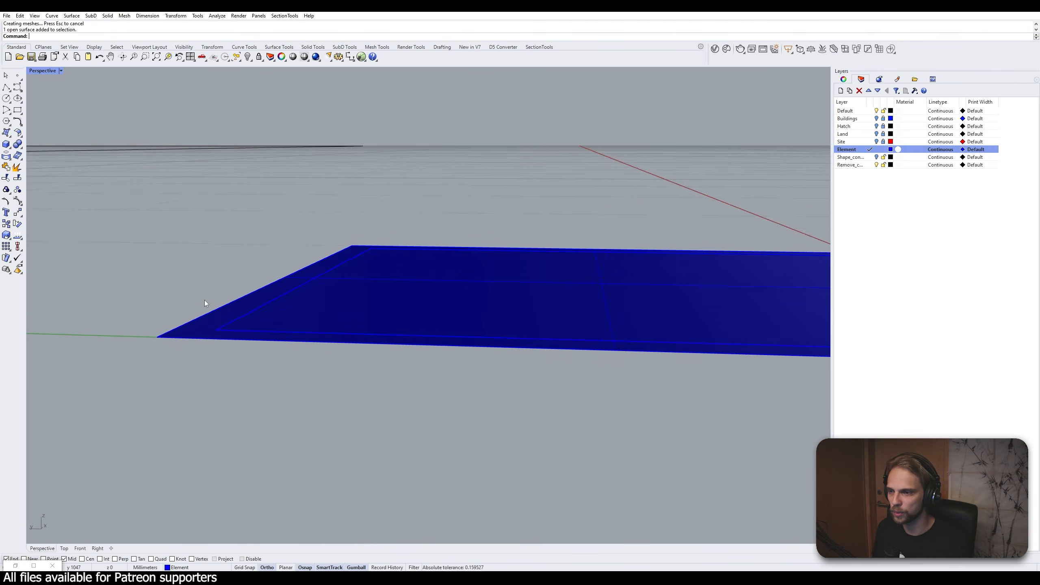
click(197, 340)
scroll(272, 287, down, 5)
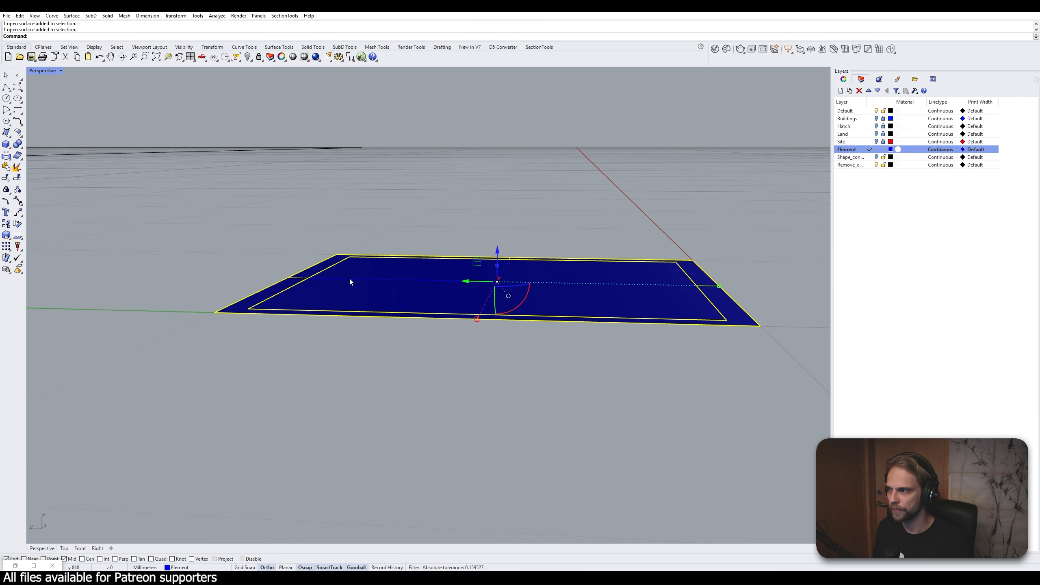
right_drag(519, 297, 497, 272)
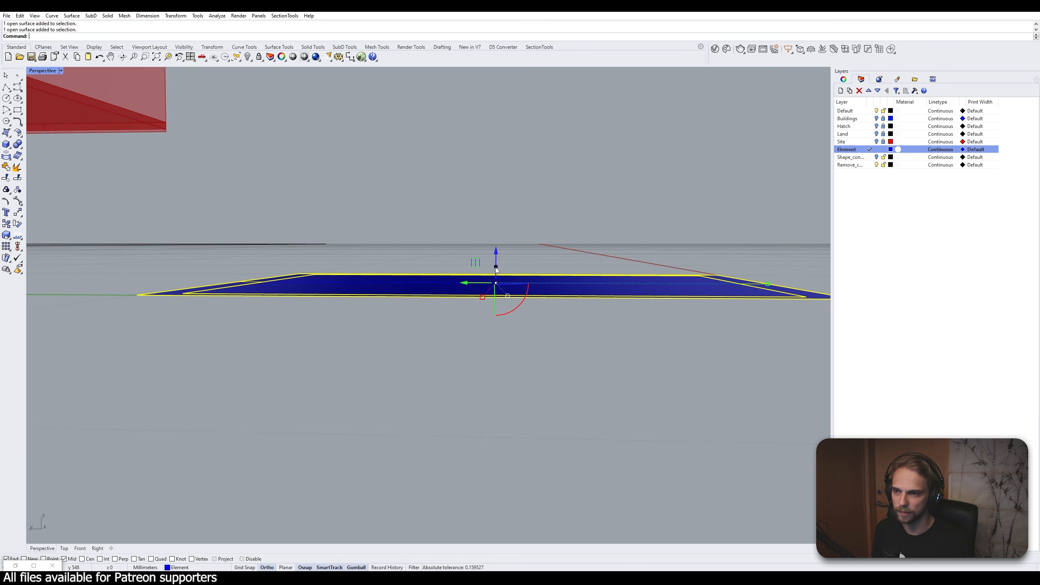
right_drag(496, 267, 476, 302)
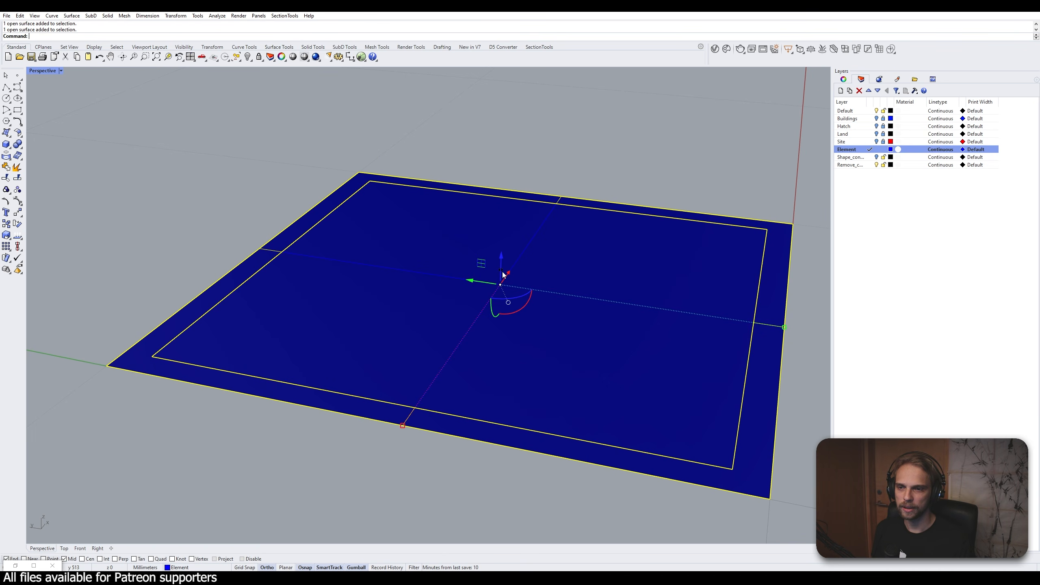
Try a vertical gumball extrusion of the frame surface and undo it
click(502, 271)
text(0.)
key(Return)
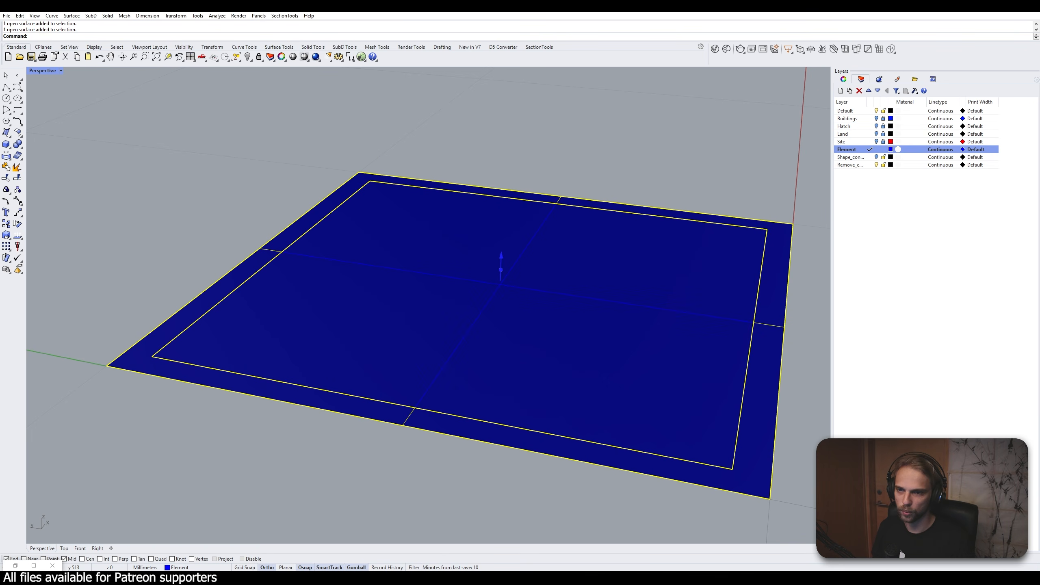
key(ctrl+z)
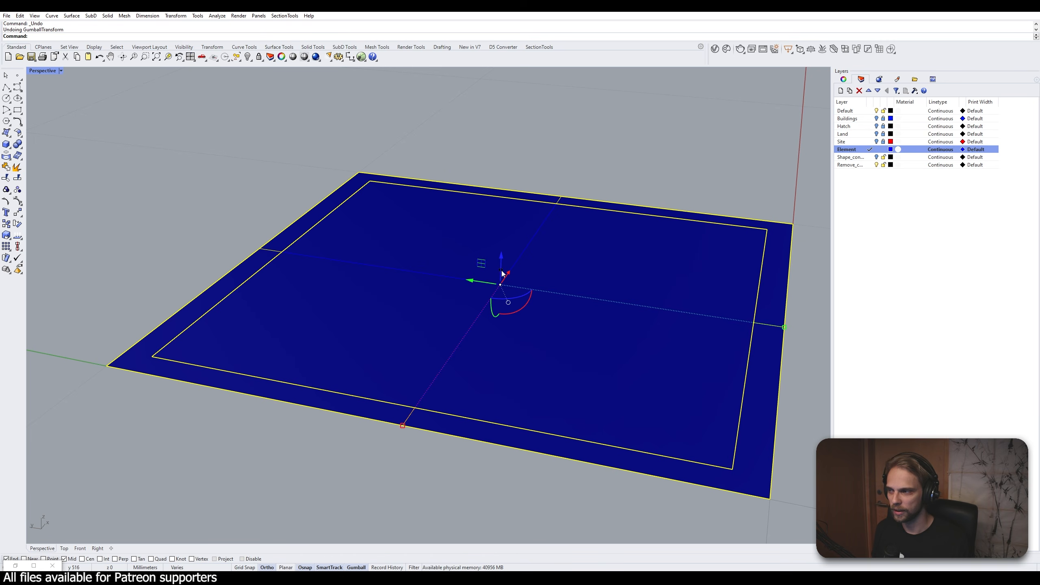
Extrude the selected frame surface 100 mm upward and clear the selection
click(503, 272)
text(100)
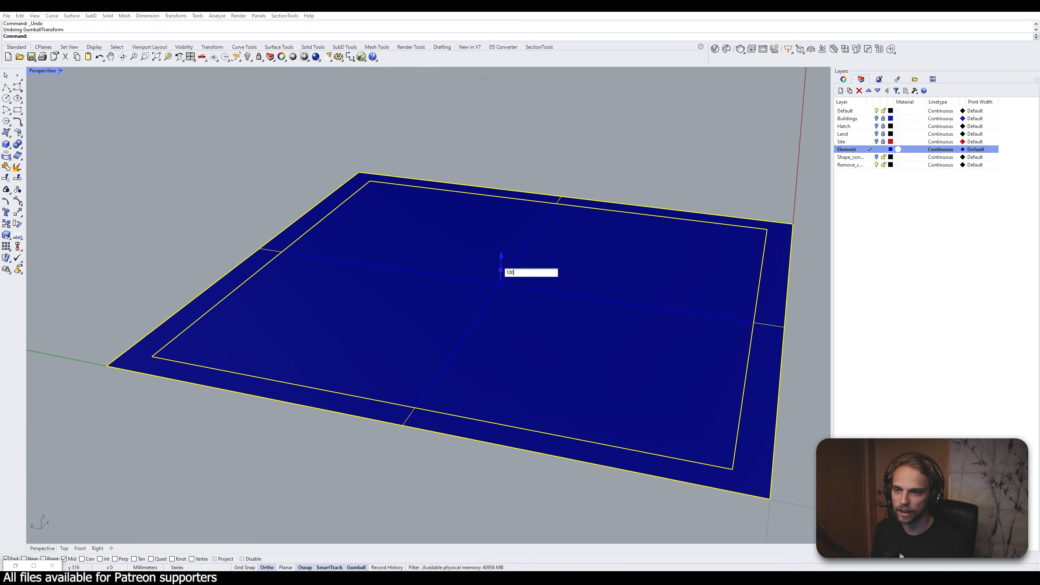
key(Return)
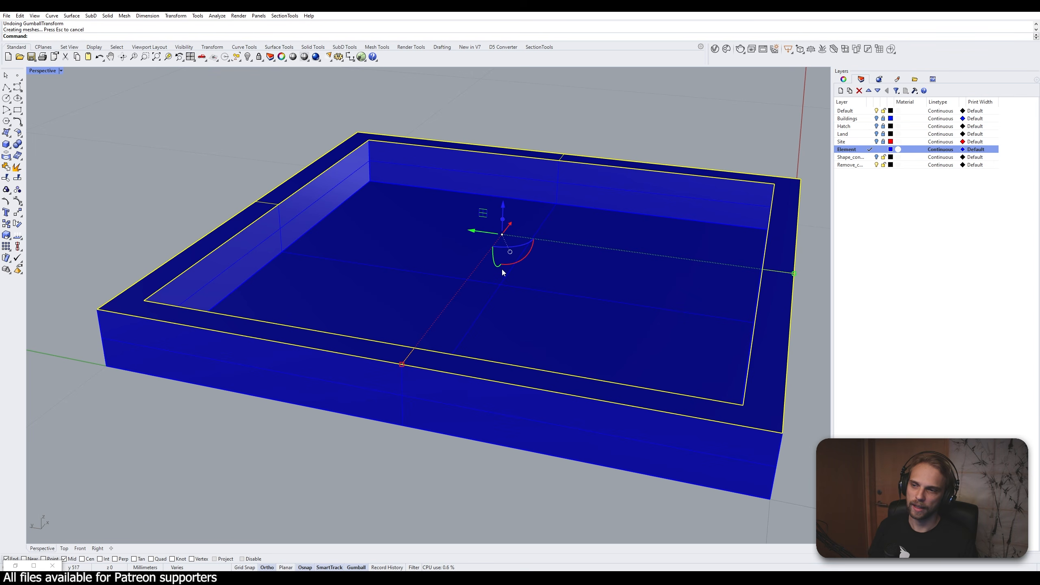
key(Escape)
Change the Element layer's color to black
scroll(501, 267, up, 3)
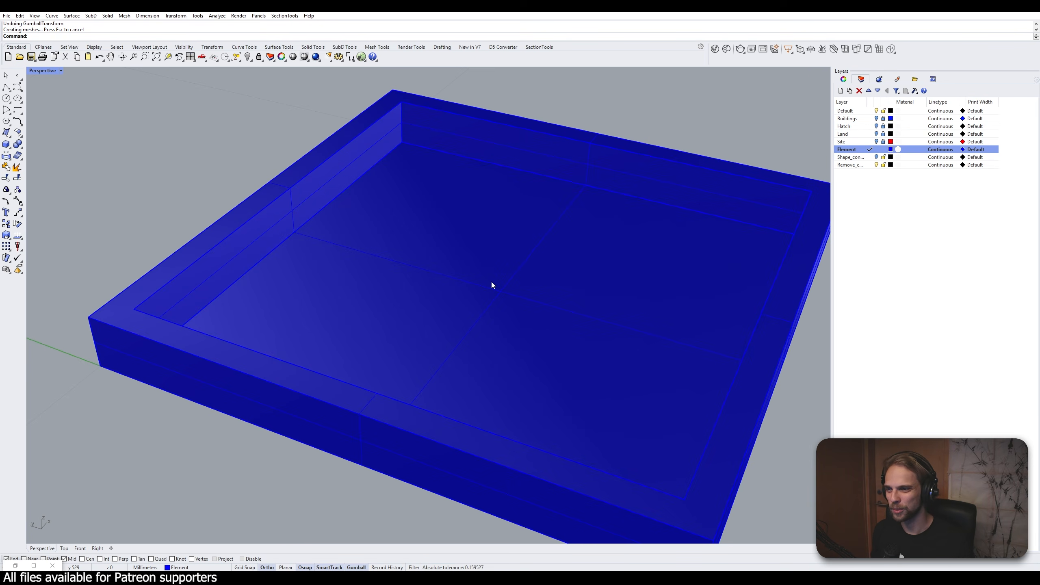
scroll(491, 281, down, 2)
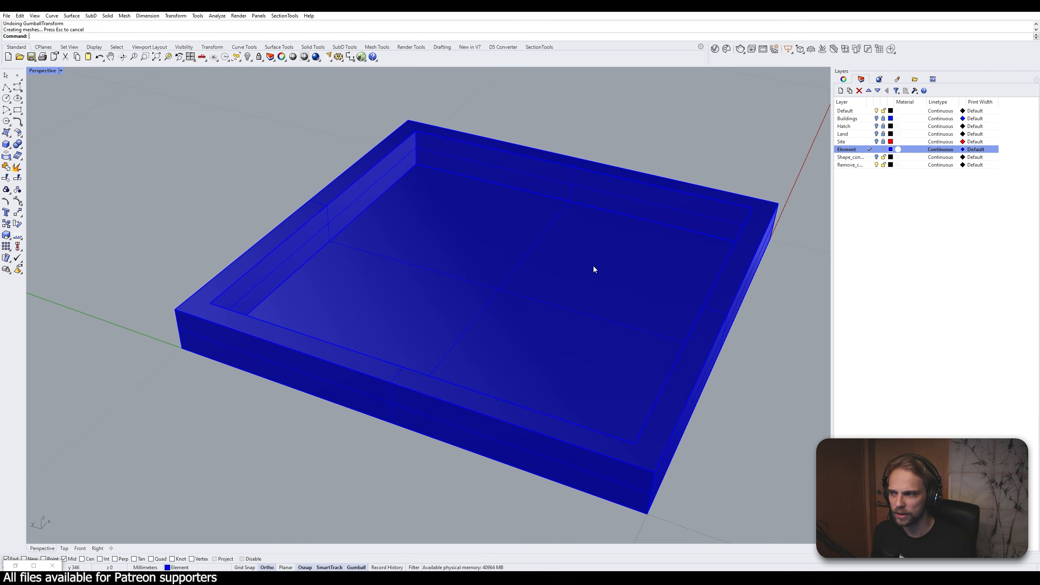
shift+right_drag(611, 199, 571, 194)
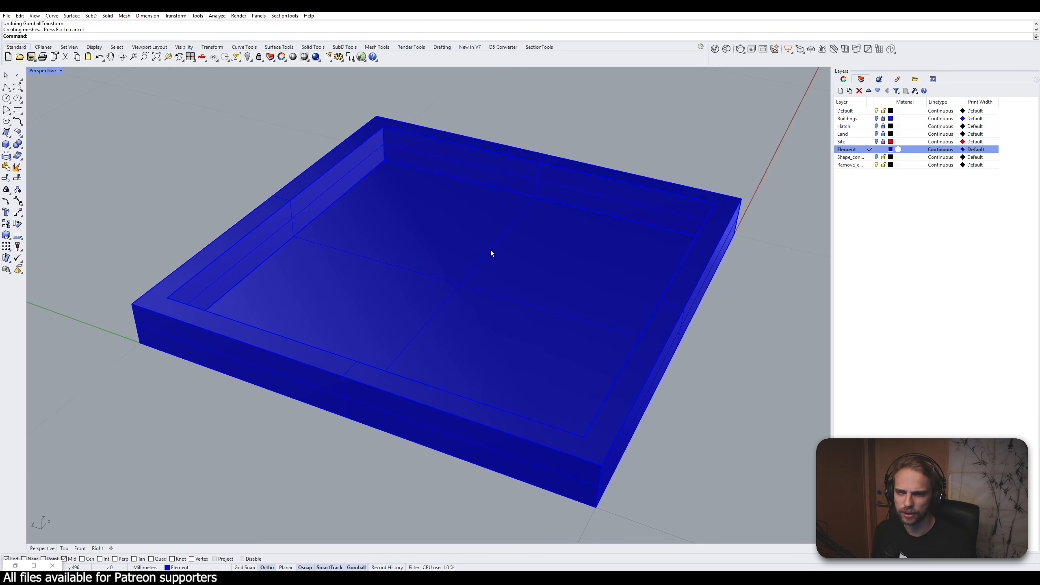
click(891, 149)
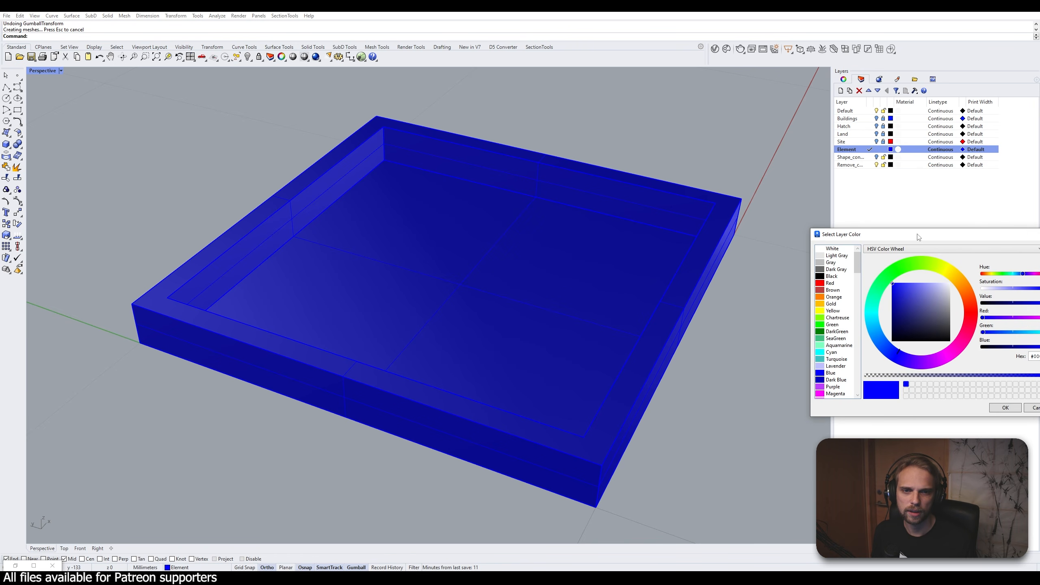
drag(918, 237, 762, 204)
click(682, 245)
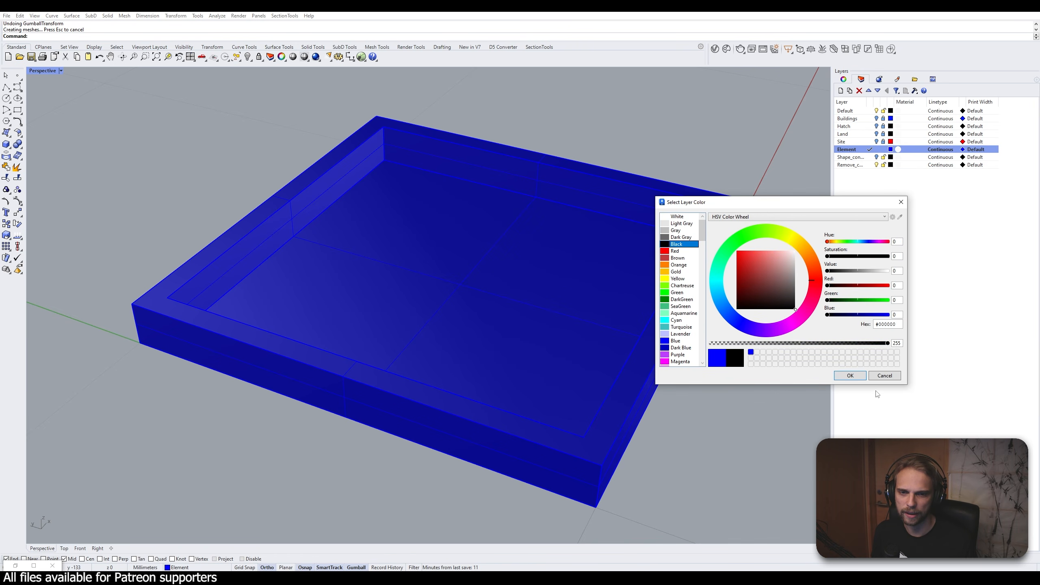
click(850, 375)
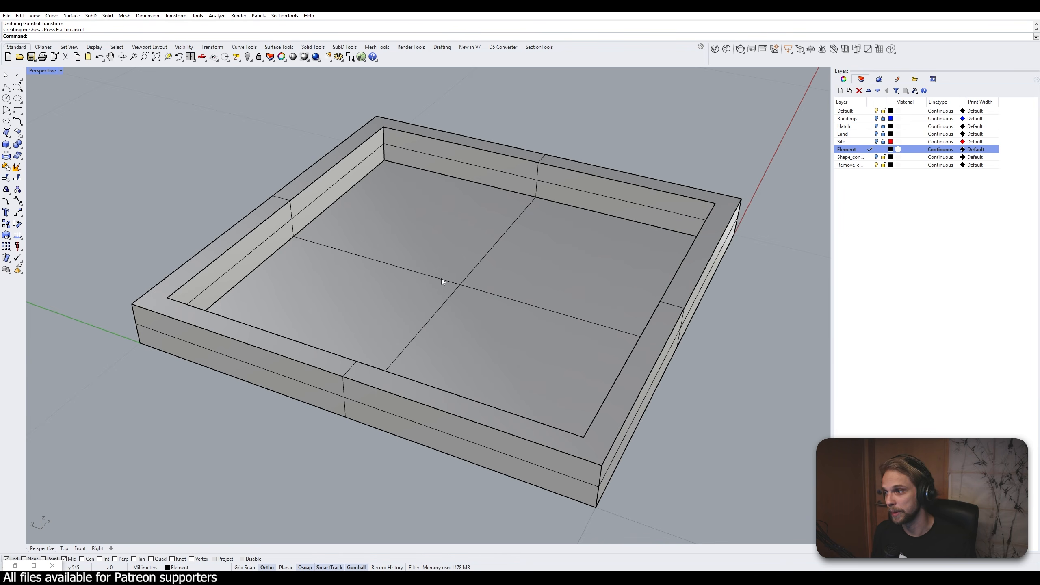
Extrude the inner panel surface 20 mm upward inside the frame to give it thickness
click(443, 266)
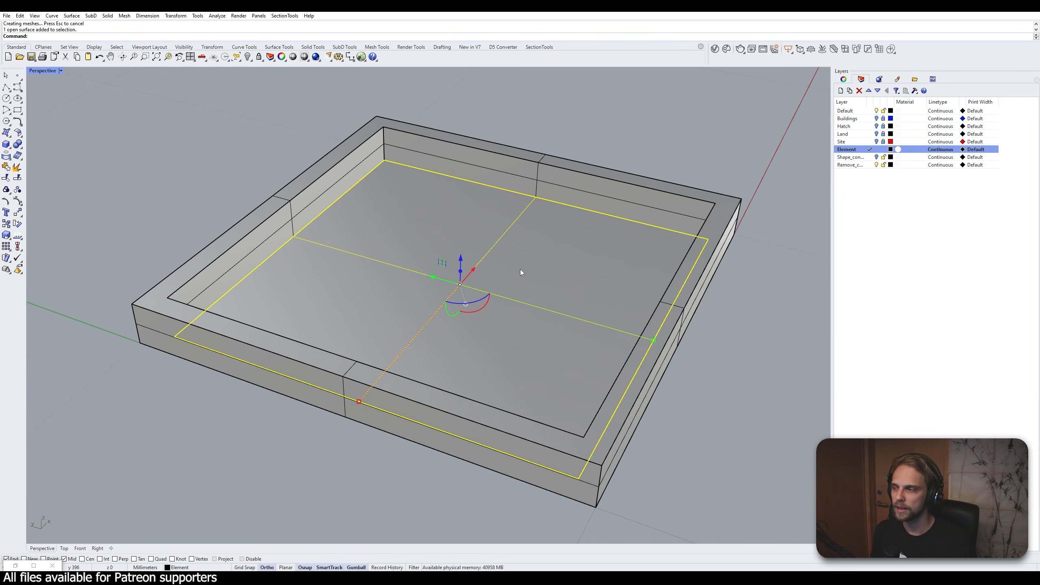
right_drag(492, 315, 456, 323)
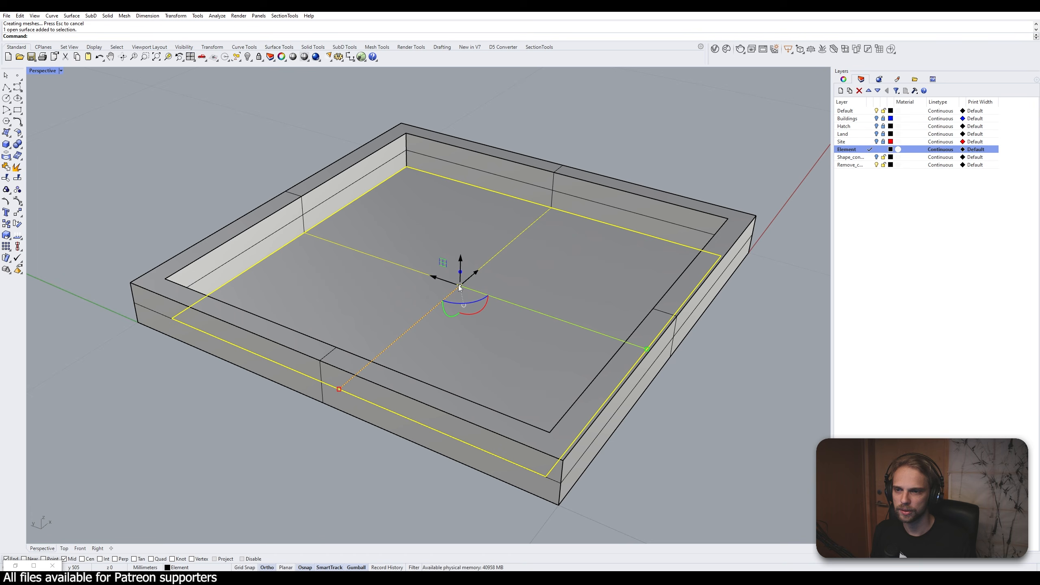
click(461, 273)
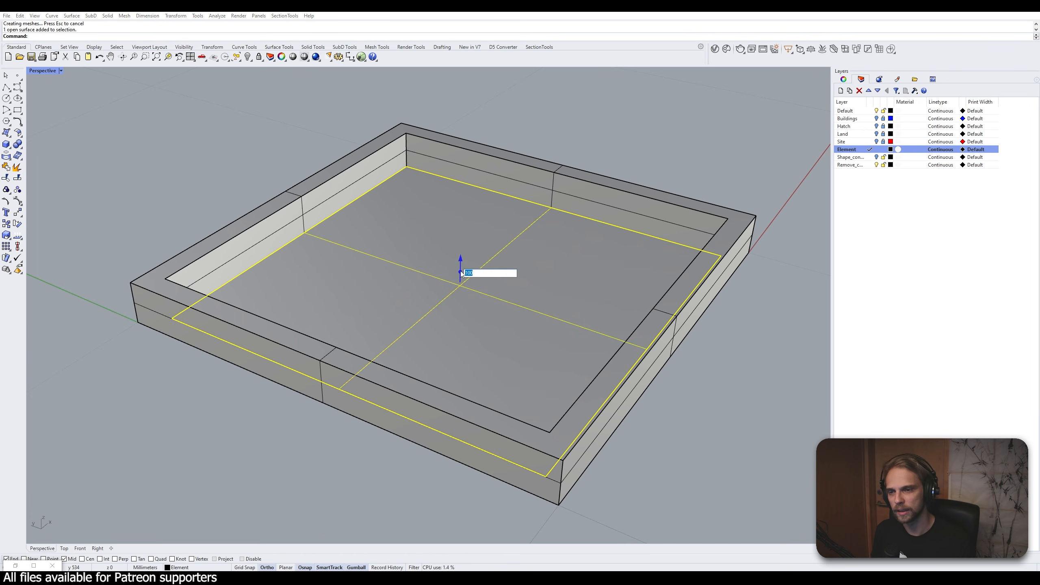
key(Return)
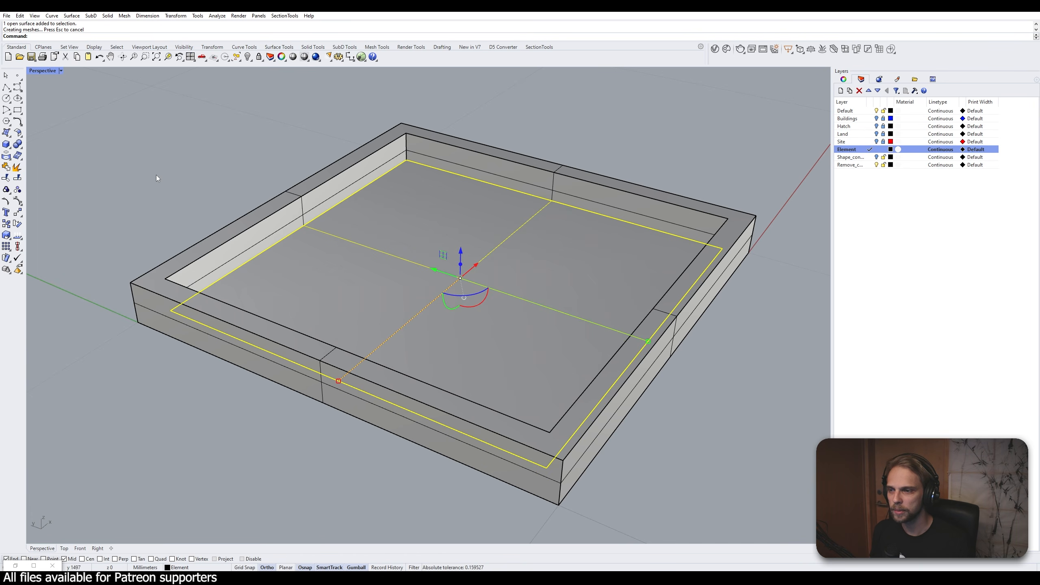
scroll(407, 155, up, 3)
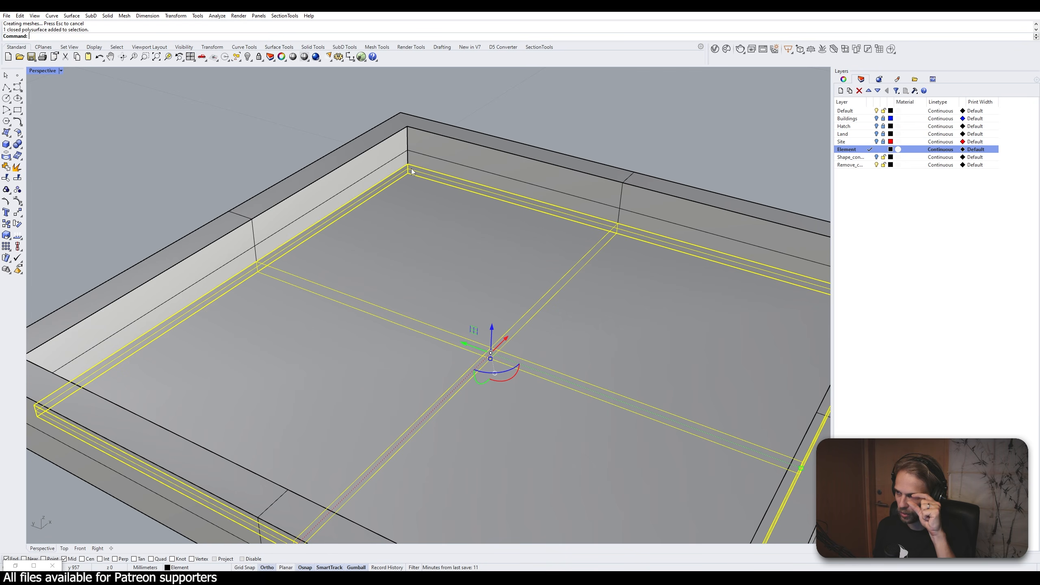
Move the solid inner panel 40 mm upward within the frame and clear the selection
scroll(418, 185, down, 5)
right_drag(476, 328, 521, 290)
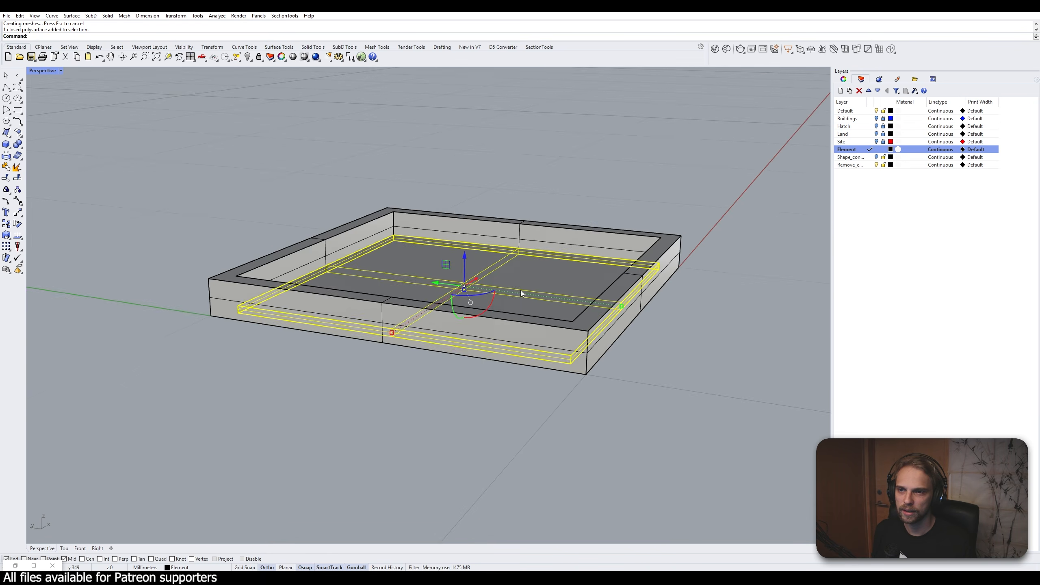
click(466, 260)
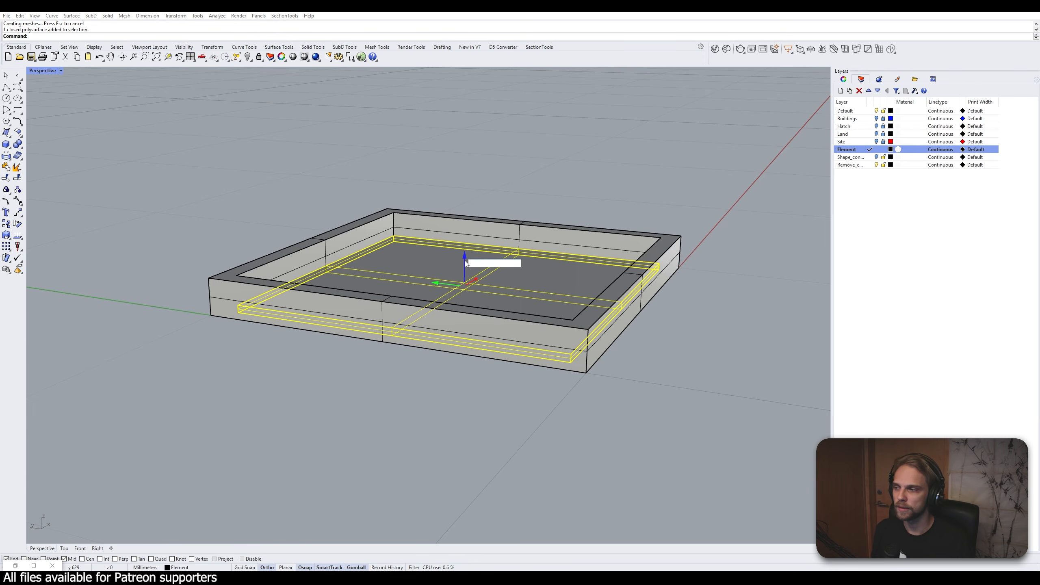
text(40)
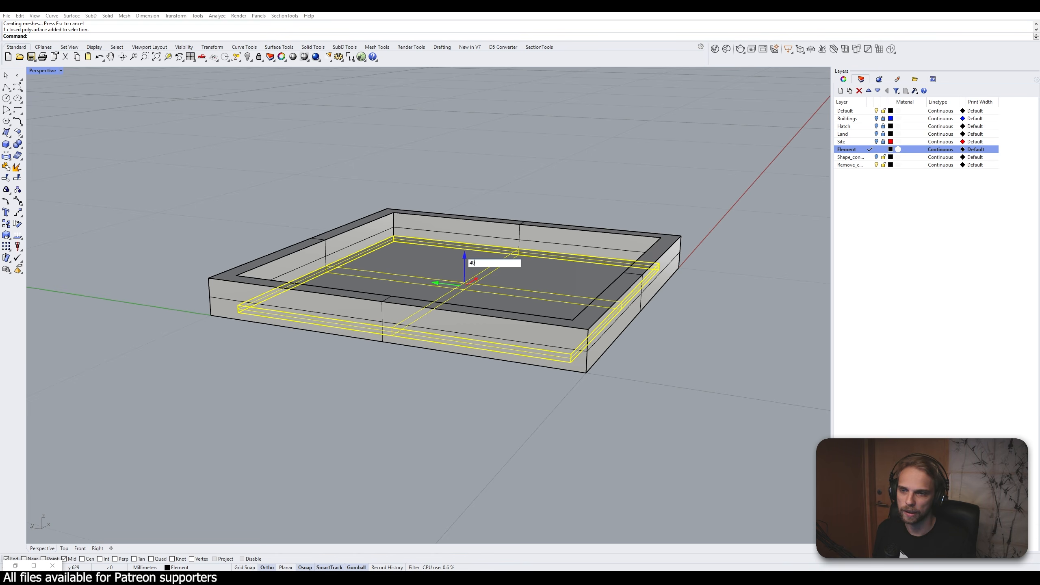
key(Return)
key(Escape)
click(487, 266)
right_drag(578, 340, 705, 359)
key(Escape)
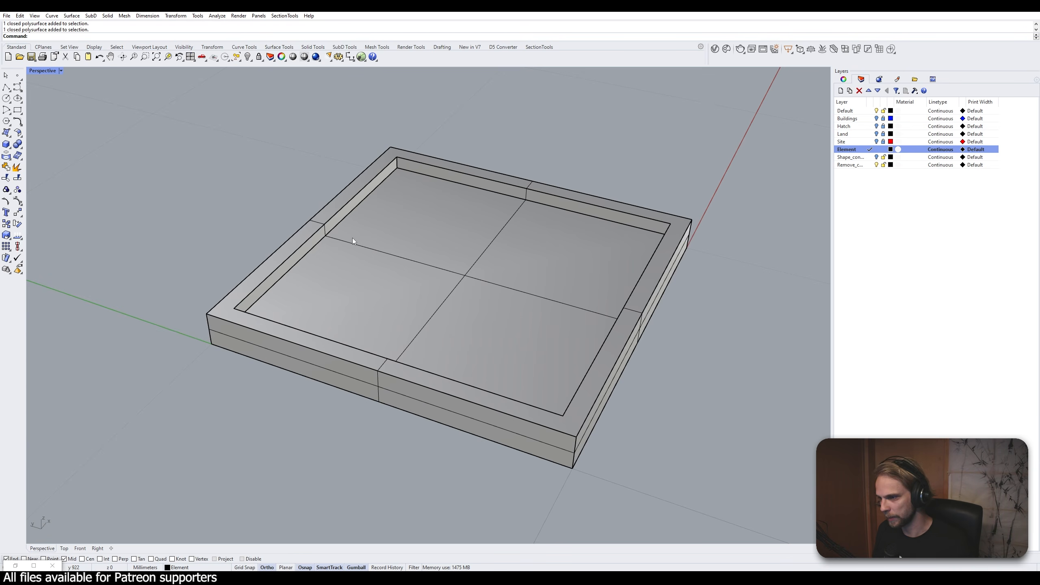
Switch to Grasshopper and reposition its window so the Rhino viewport remains accessible beside it
click(15, 565)
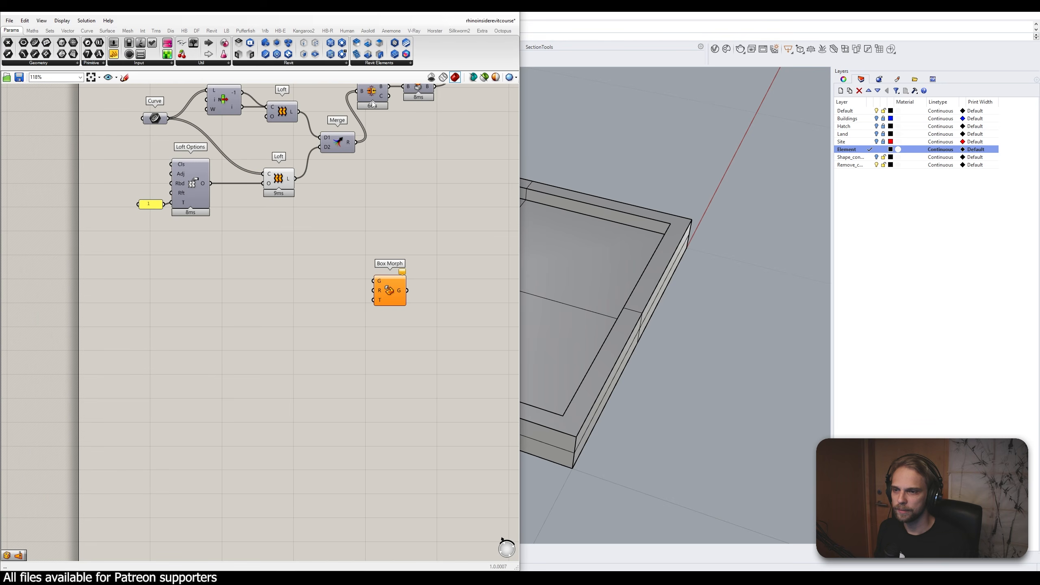
drag(374, 12, 779, 147)
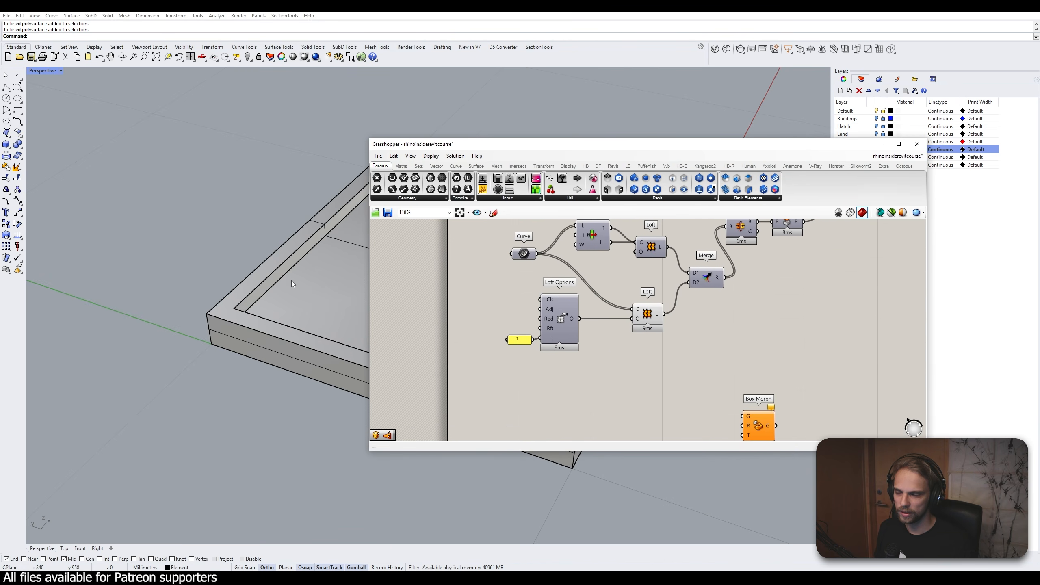
Examine the framed element and the building, including the outer shell highlighted by the Loft component with options
scroll(267, 273, down, 20)
shift+right_drag(232, 262, 281, 416)
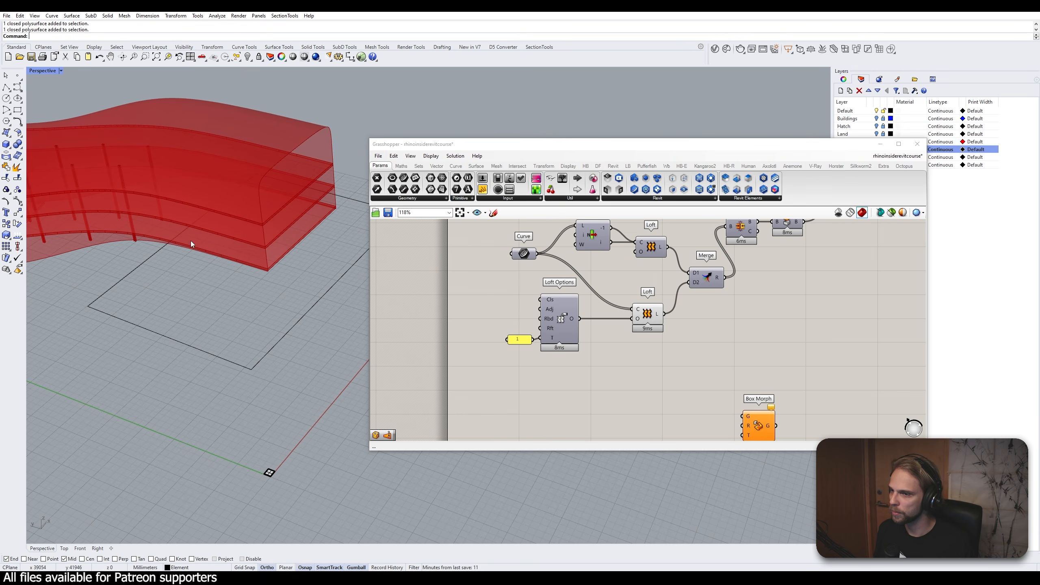
shift+right_drag(178, 273, 214, 232)
shift+right_drag(283, 385, 284, 339)
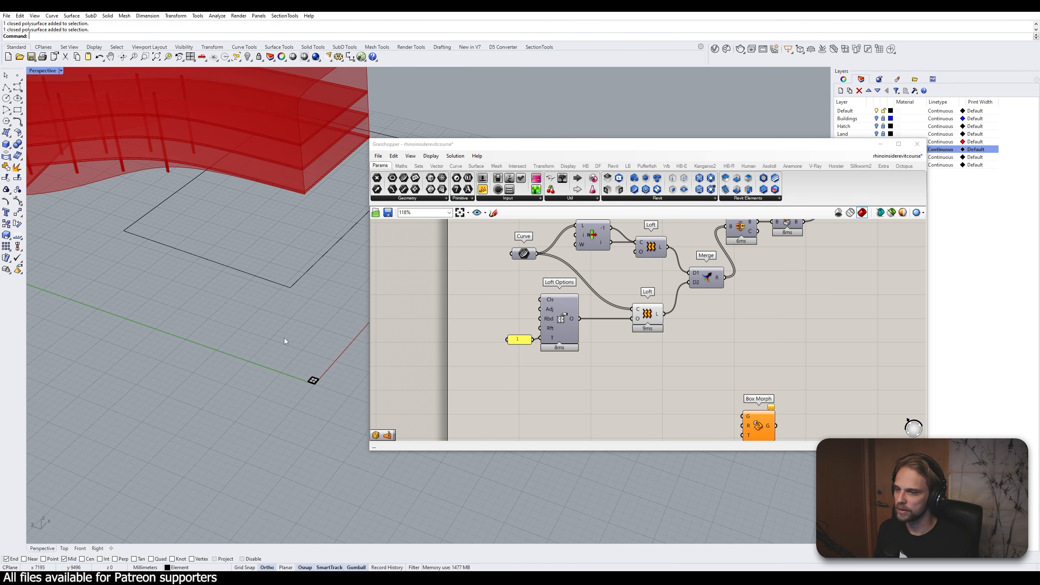
scroll(310, 389, up, 6)
drag(343, 379, 296, 319)
scroll(334, 365, up, 7)
shift+right_drag(336, 368, 340, 330)
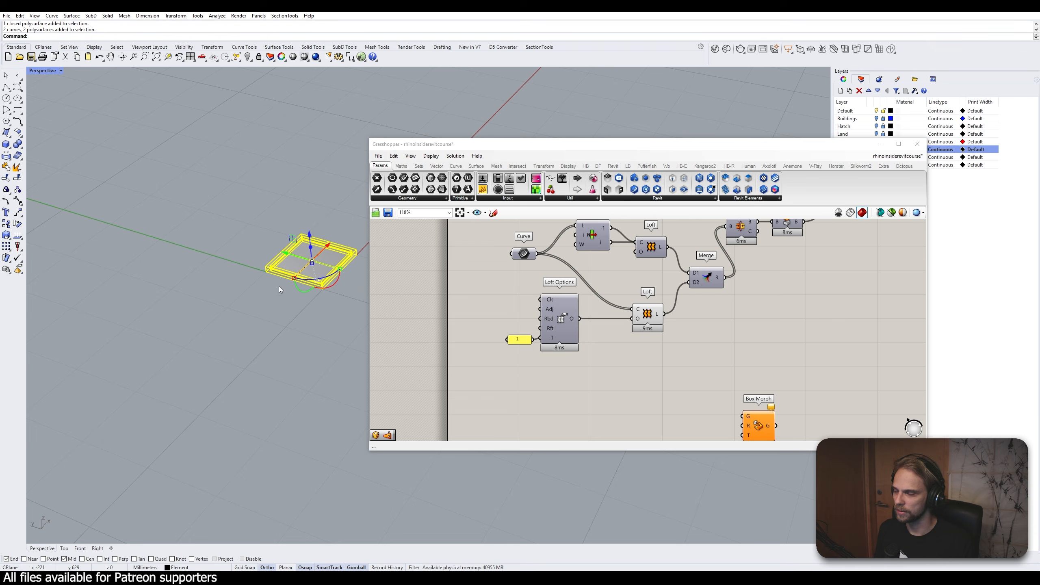
click(260, 237)
scroll(258, 219, down, 8)
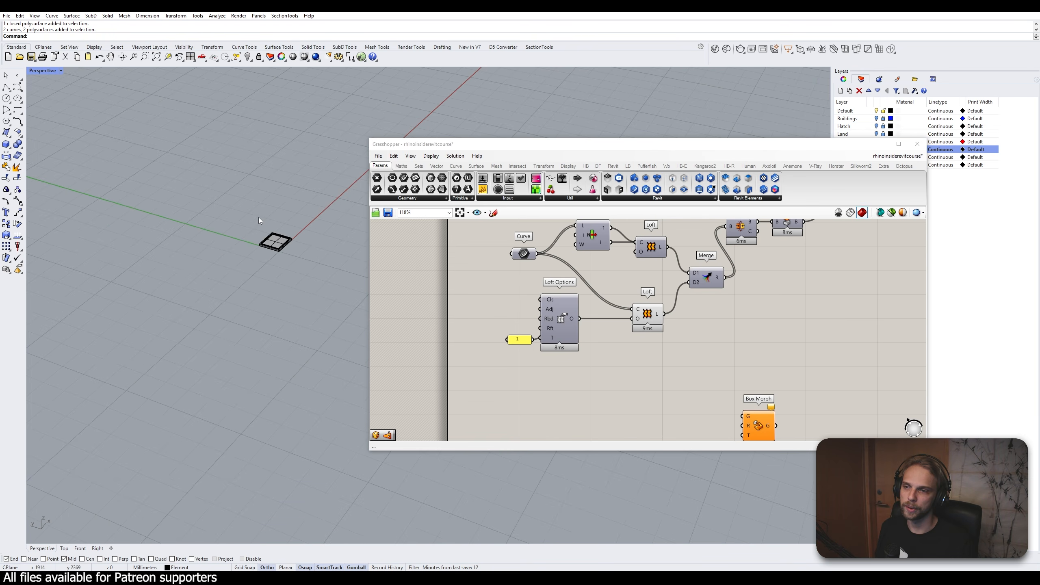
shift+right_drag(258, 217, 250, 418)
scroll(250, 418, down, 13)
shift+right_drag(226, 316, 317, 255)
scroll(317, 255, up, 7)
scroll(286, 244, down, 5)
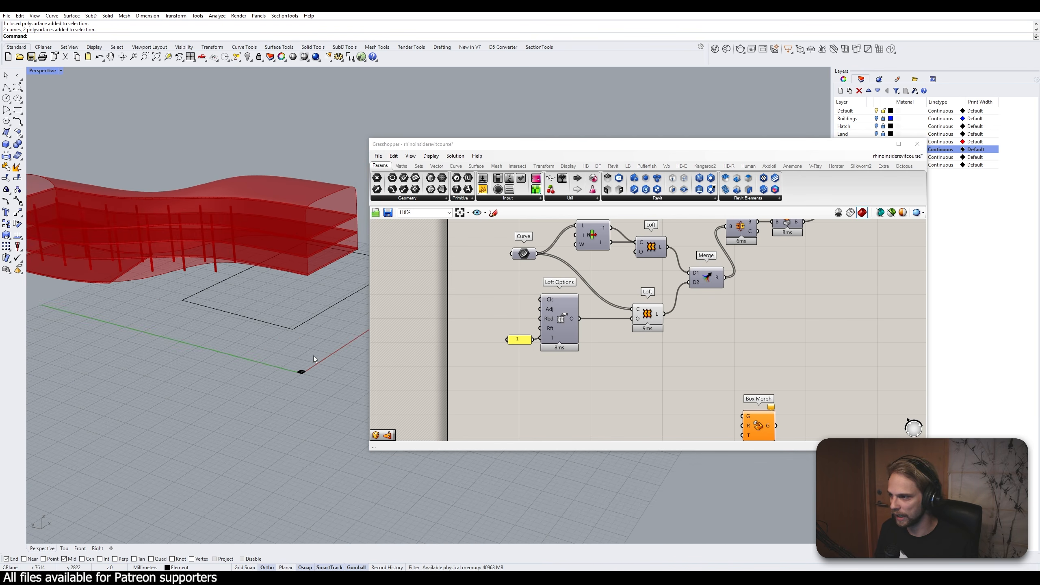
scroll(294, 259, up, 5)
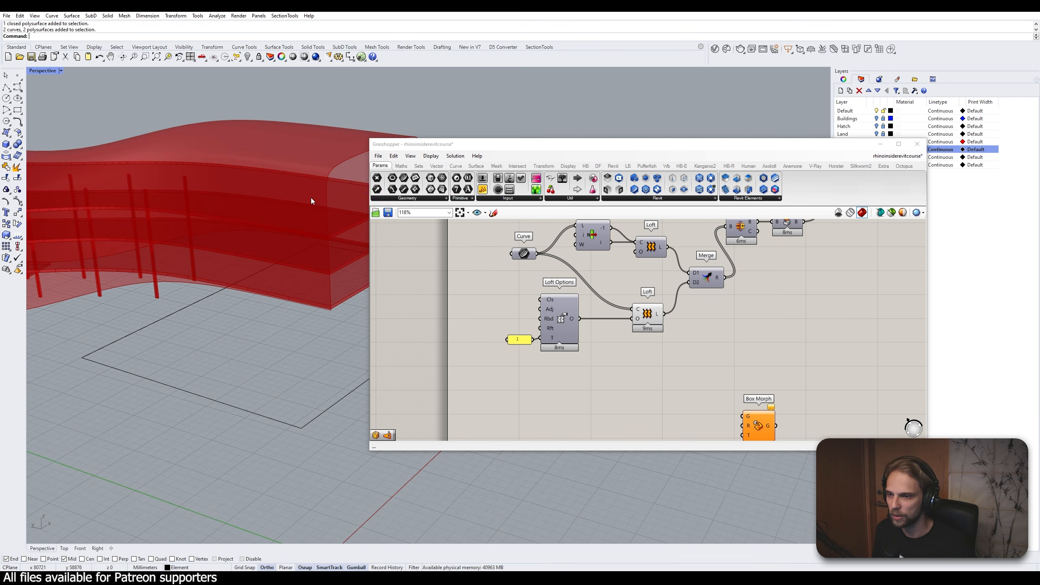
shift+right_drag(312, 174, 262, 188)
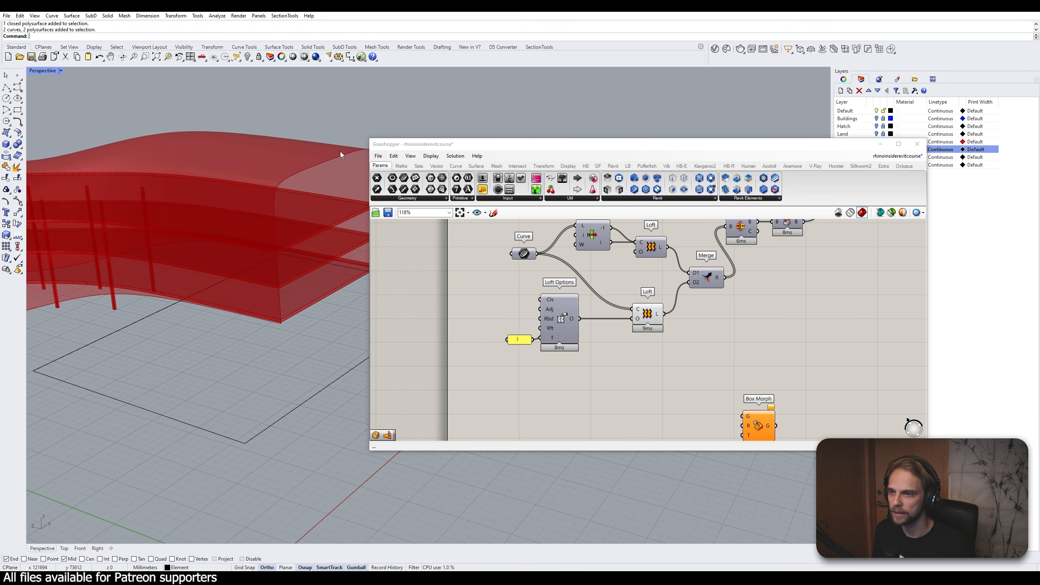
right_drag(624, 349, 554, 309)
click(578, 271)
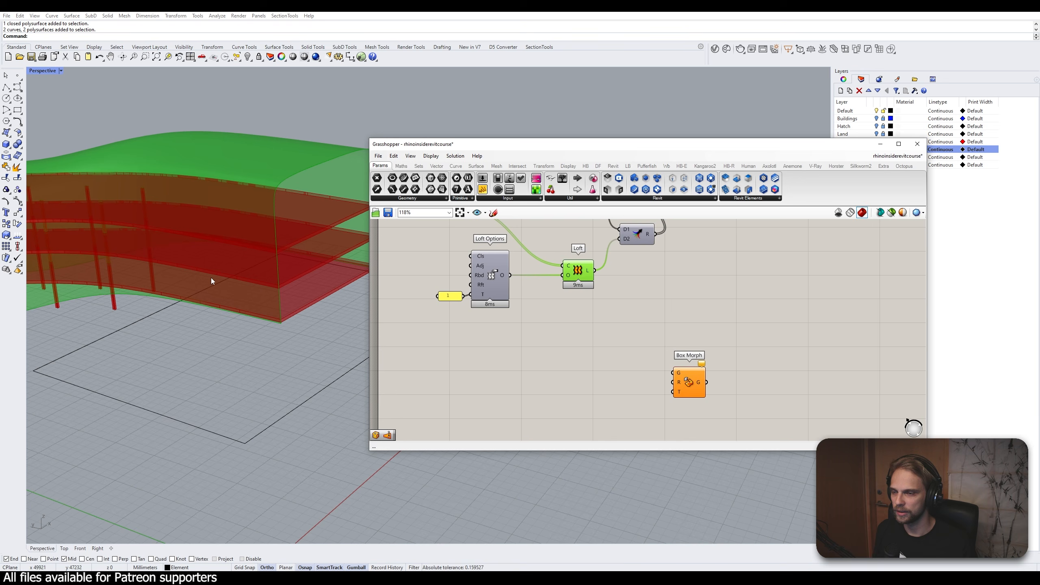
Move the Box Morph component aside and place a Surface Box component between it and the Loft
drag(689, 380, 766, 384)
click(628, 315)
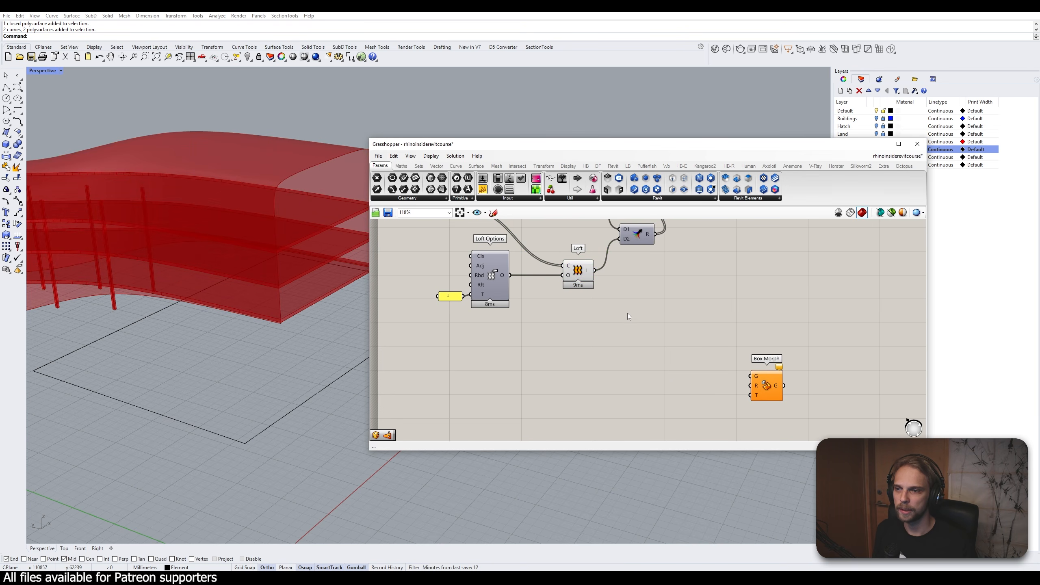
double_click(656, 304)
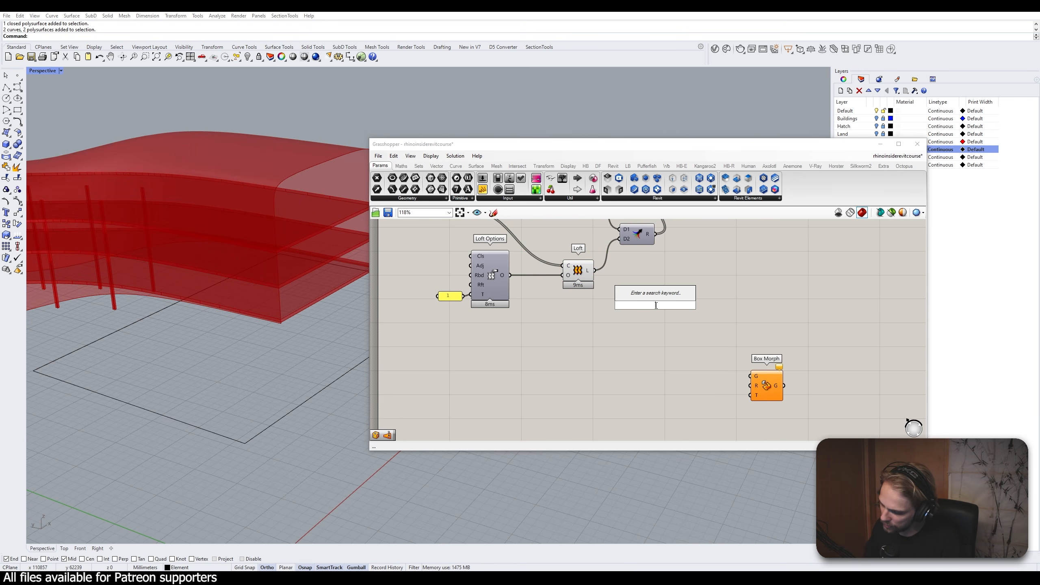
text(surf)
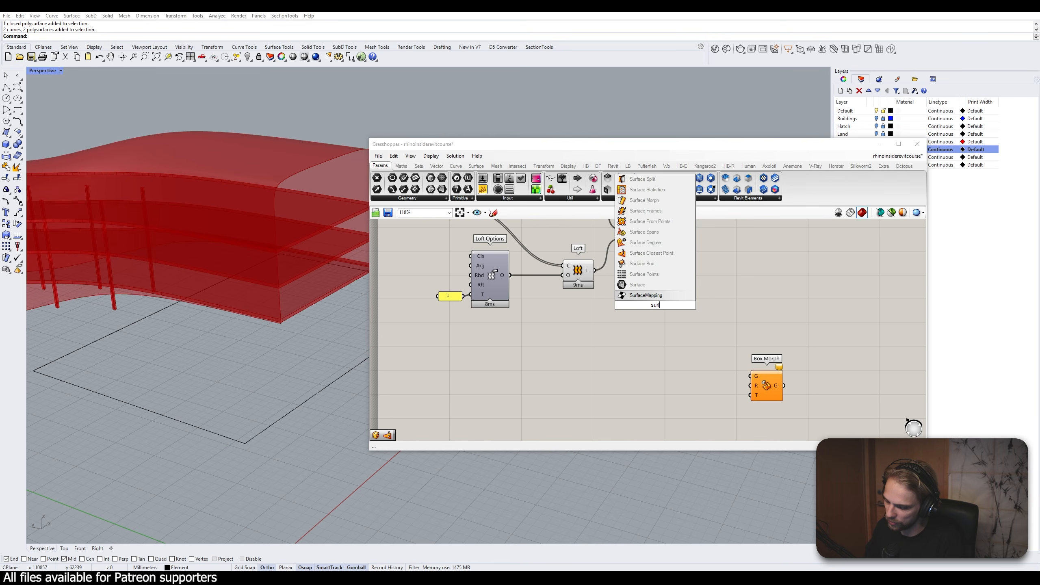
text(ace bo)
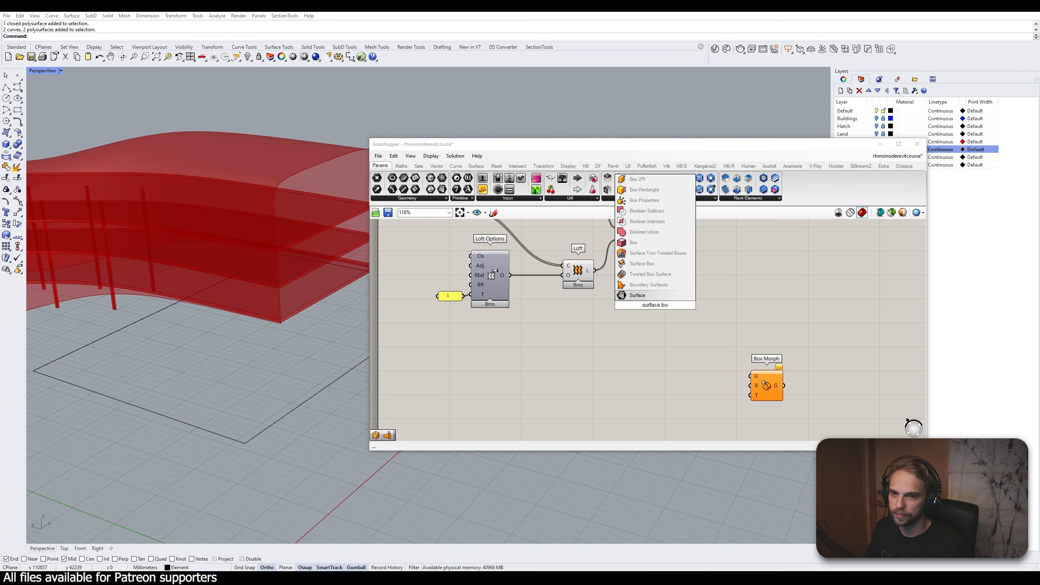
click(659, 267)
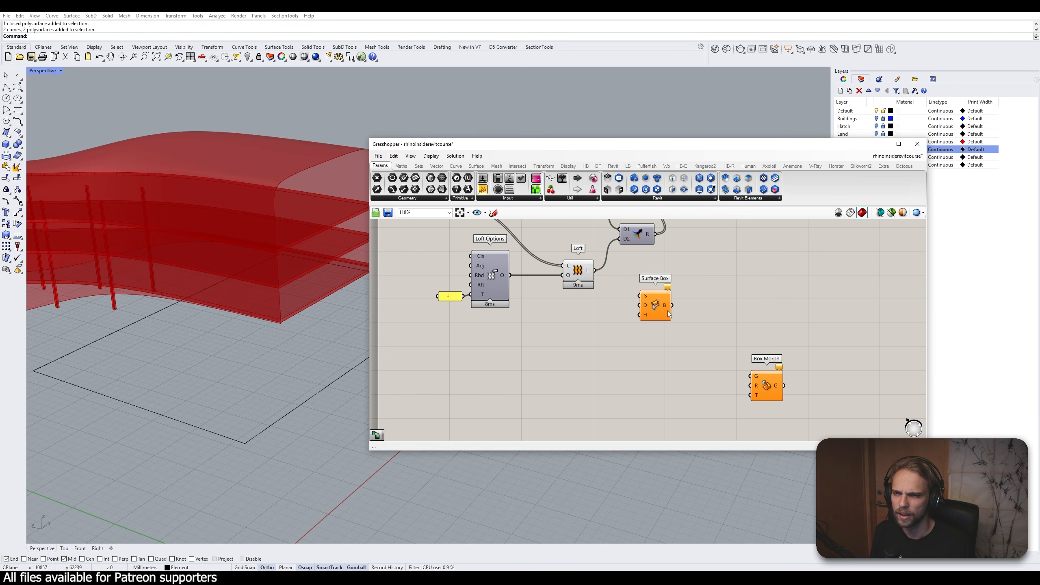
drag(669, 311, 679, 359)
click(673, 414)
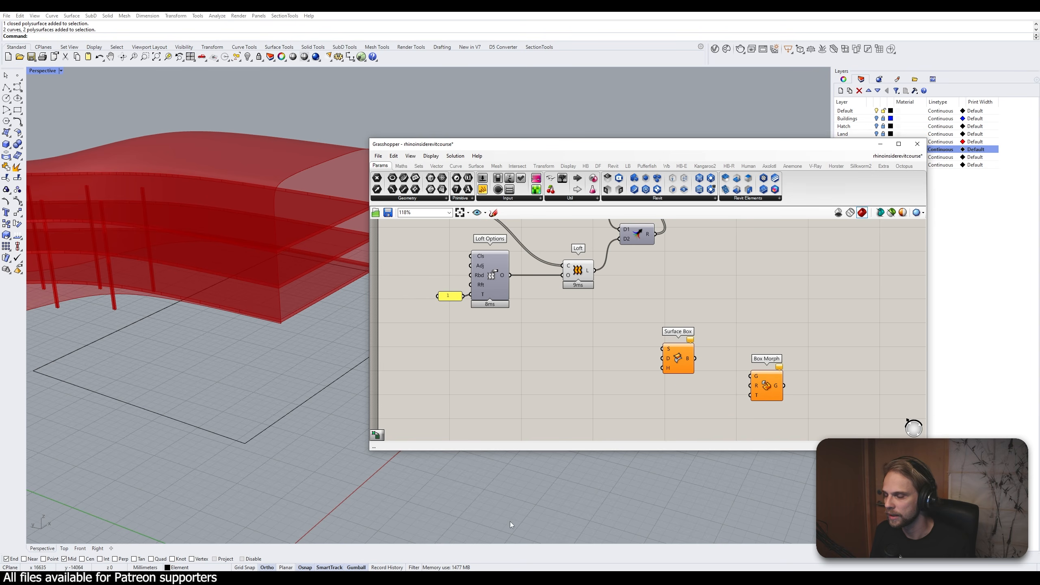
Open the reference screenshot and connect the outer shell Loft output to the Surface Box's surface input
click(548, 578)
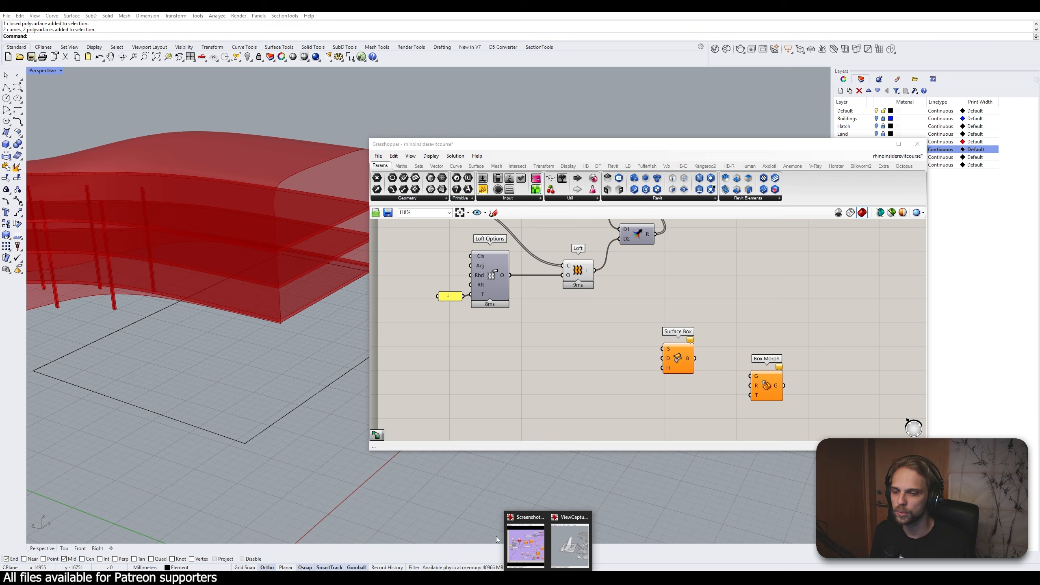
click(526, 542)
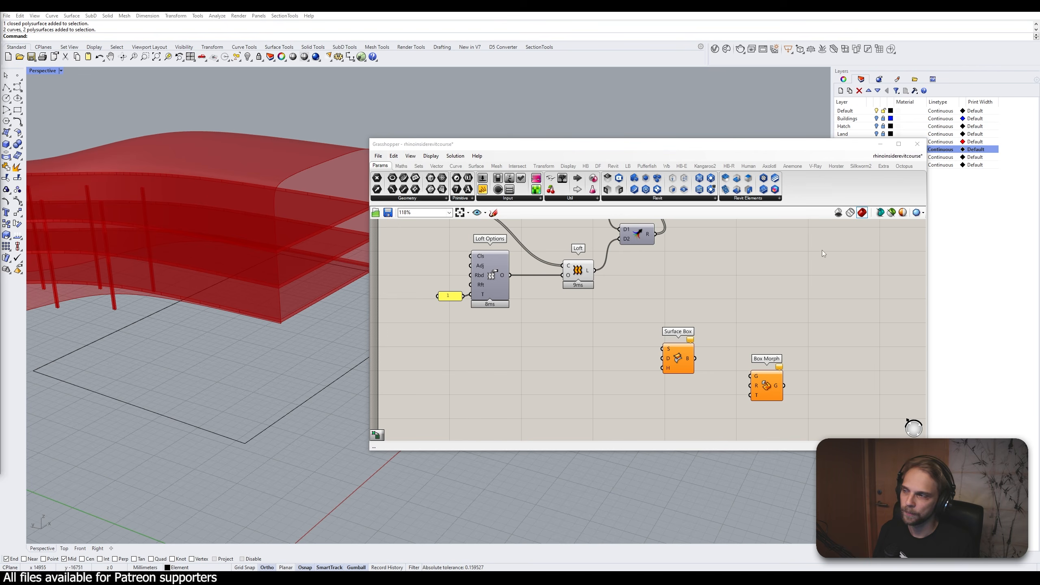
drag(594, 270, 662, 349)
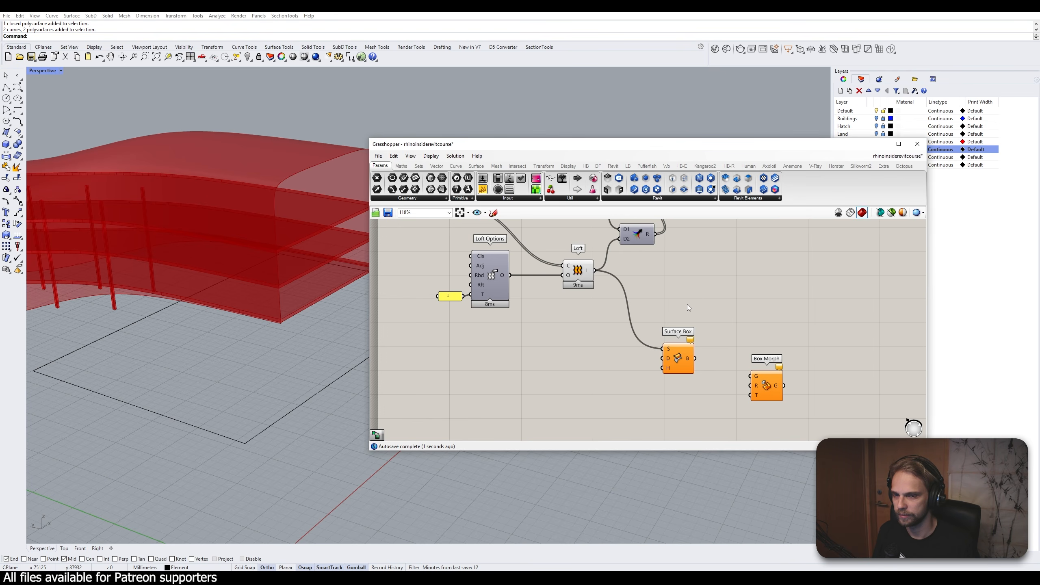
Add a Divide Domain² component beside the Surface Box
right_drag(677, 363, 695, 338)
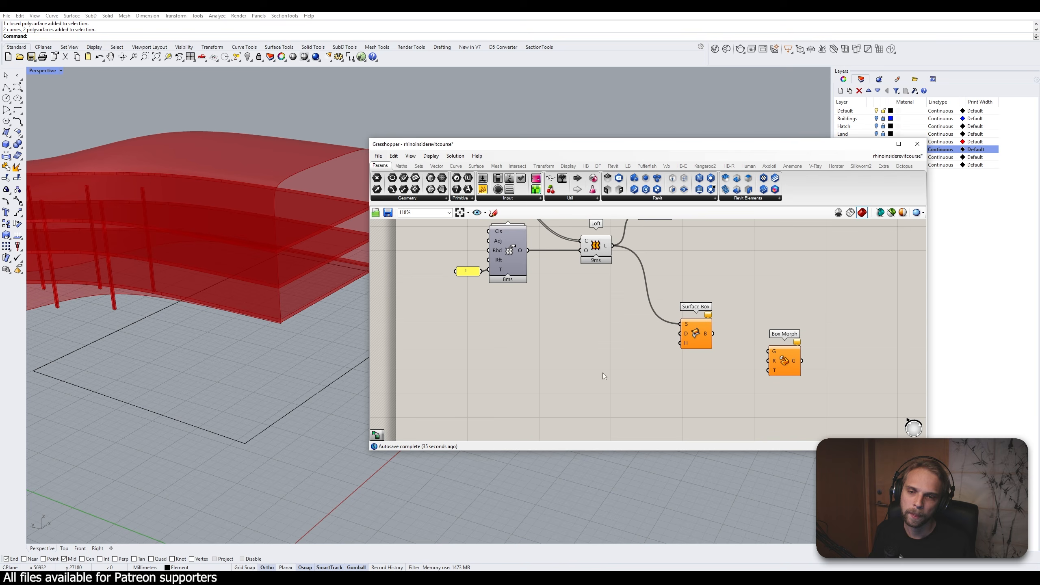
double_click(625, 336)
text(divide dom)
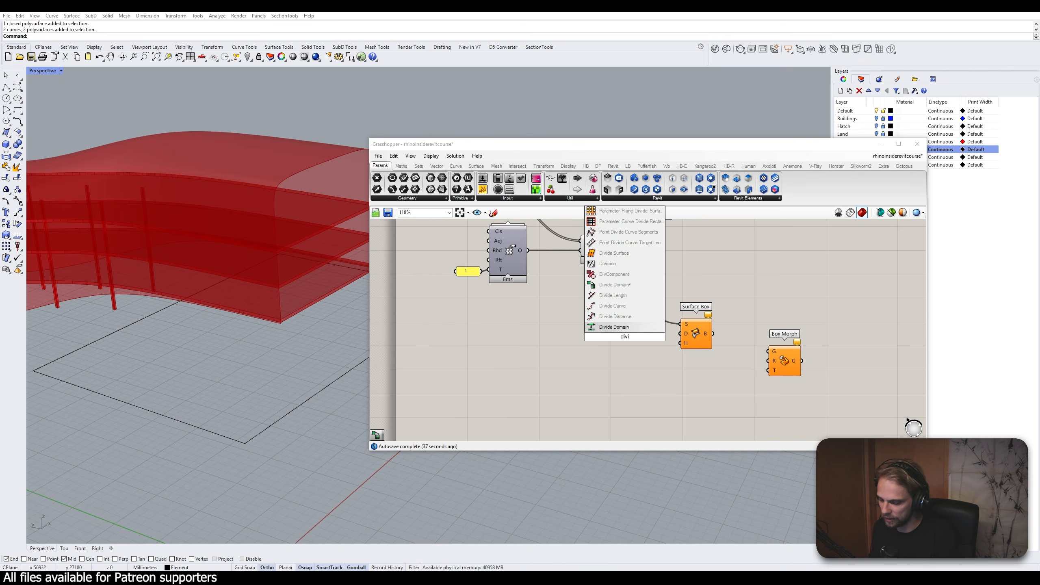
key(Return)
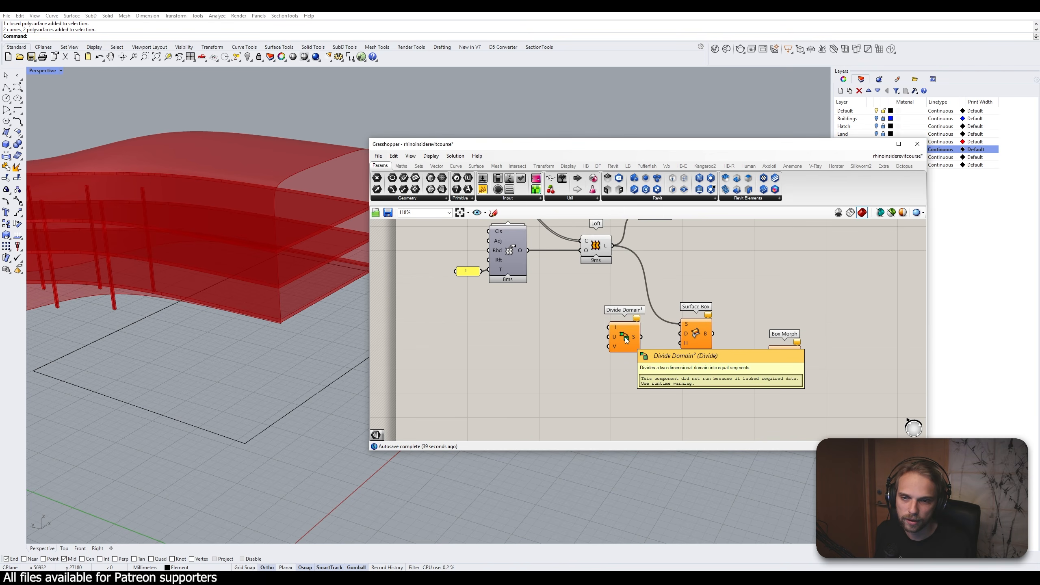
drag(626, 340, 614, 339)
click(588, 362)
scroll(590, 314, up, 3)
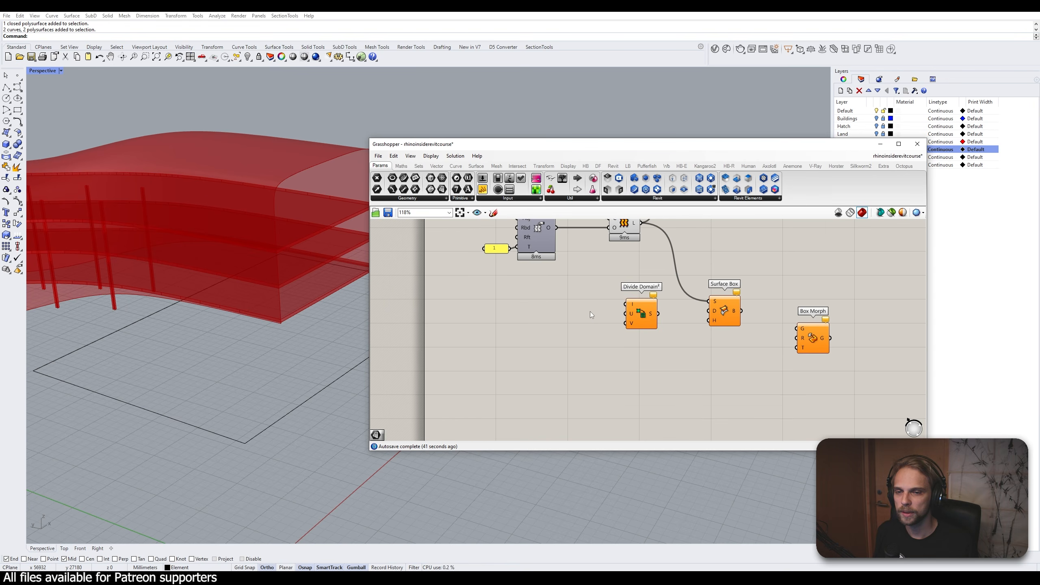
scroll(631, 315, down, 2)
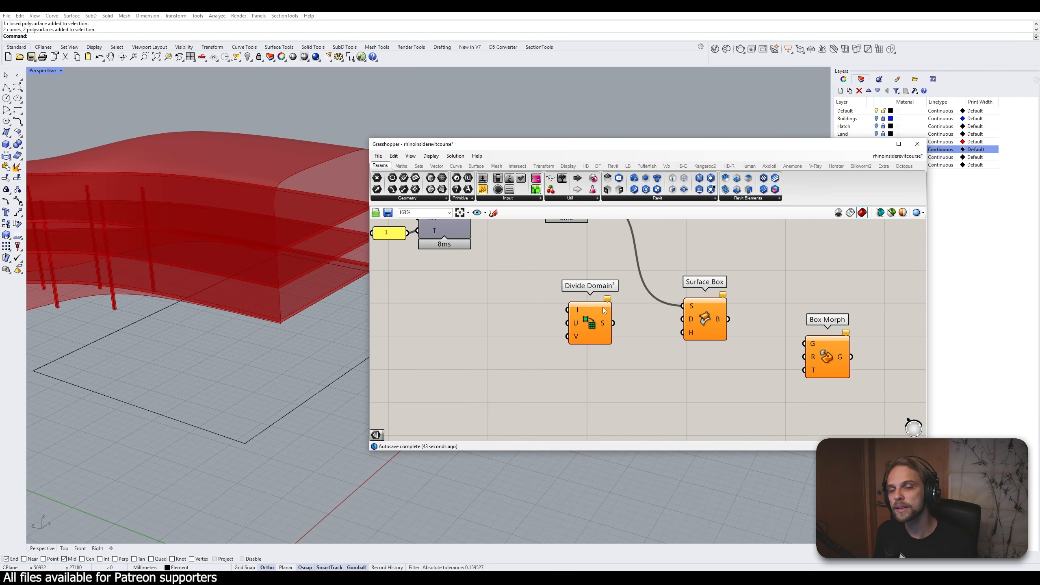
Connect the outer shell Loft output to the Divide Domain² component's domain input (I)
click(633, 310)
right_drag(592, 281, 611, 328)
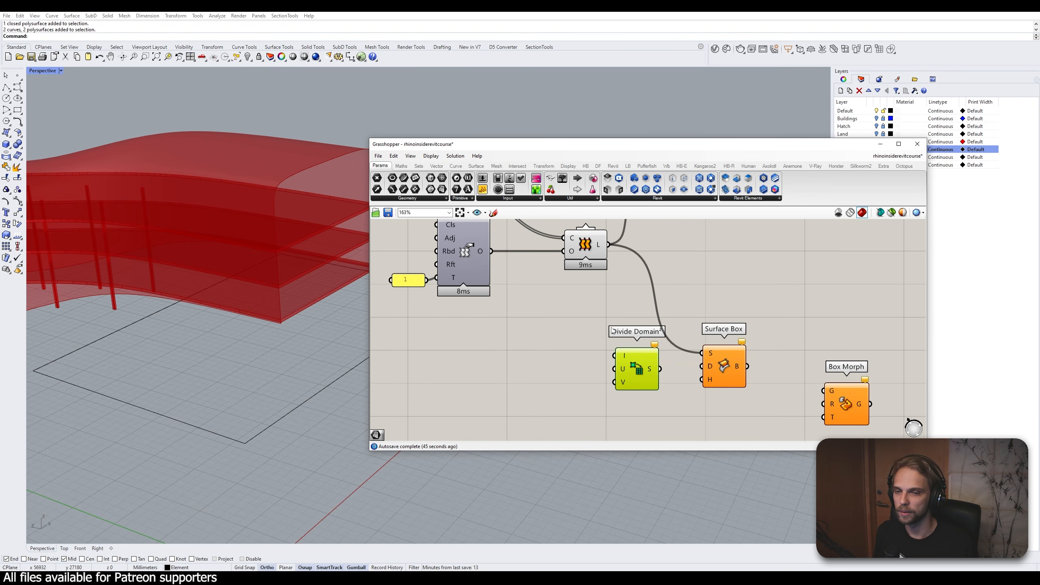
drag(612, 245, 616, 358)
click(584, 246)
click(687, 385)
scroll(686, 385, up, 3)
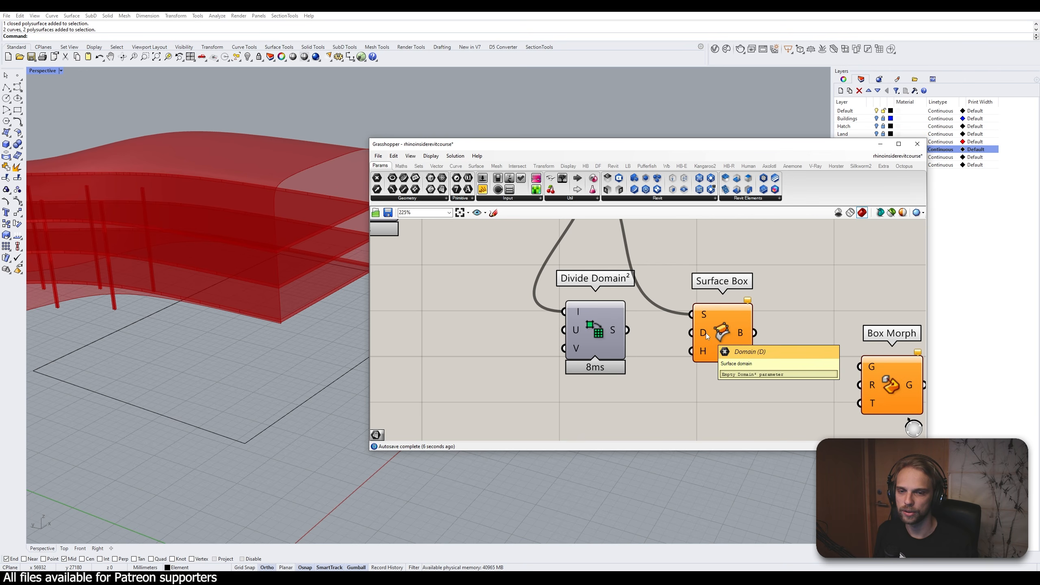
Connect the Divide Domain² segments output (S) to the Surface Box's domain input (D) and tidy both components below the Loft
drag(707, 336, 741, 294)
click(633, 335)
drag(628, 330, 725, 291)
drag(591, 344, 621, 312)
scroll(621, 312, down, 10)
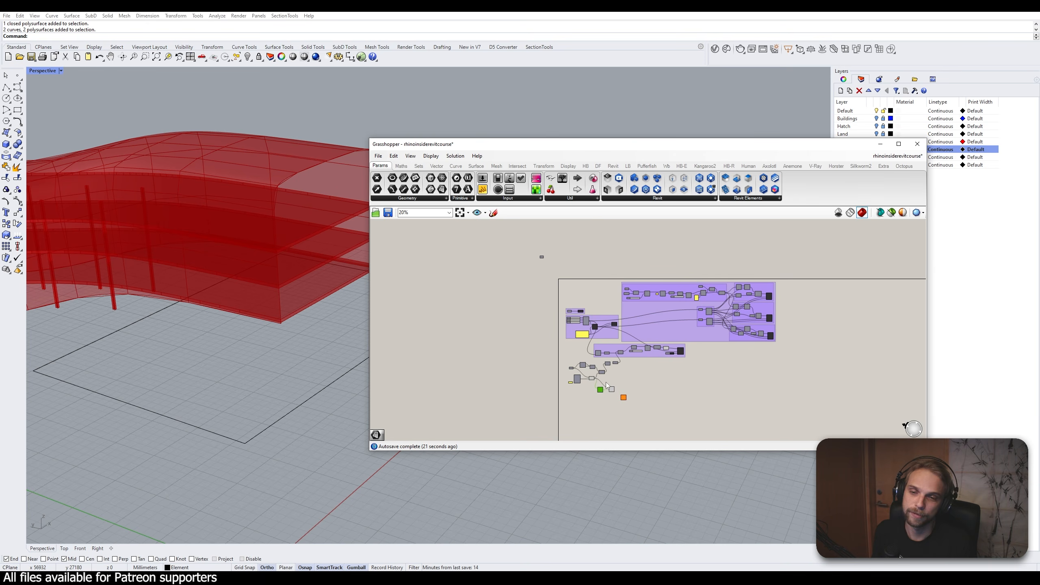
scroll(607, 383, up, 5)
drag(625, 352, 630, 353)
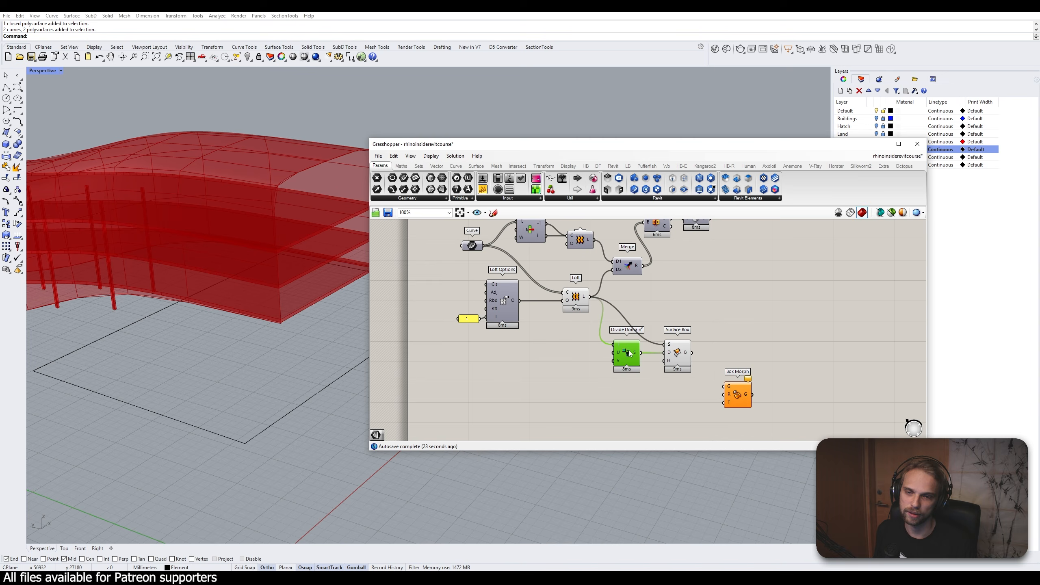
Examine the Divide Domain² U and V count inputs and how their directions run along the building shell
right_drag(597, 363, 620, 355)
click(603, 359)
scroll(602, 359, up, 3)
scroll(644, 301, down, 3)
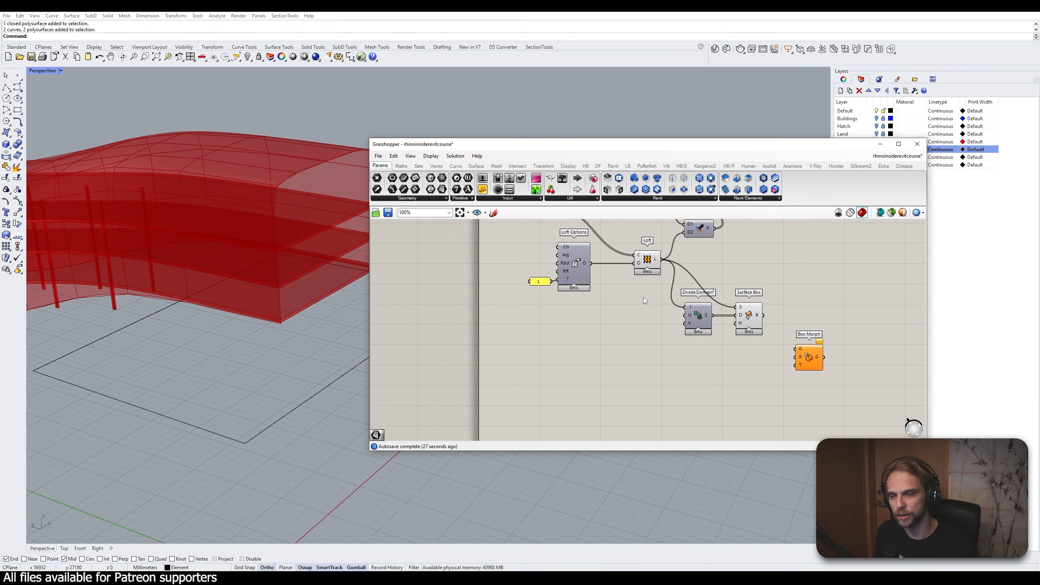
scroll(688, 332, up, 3)
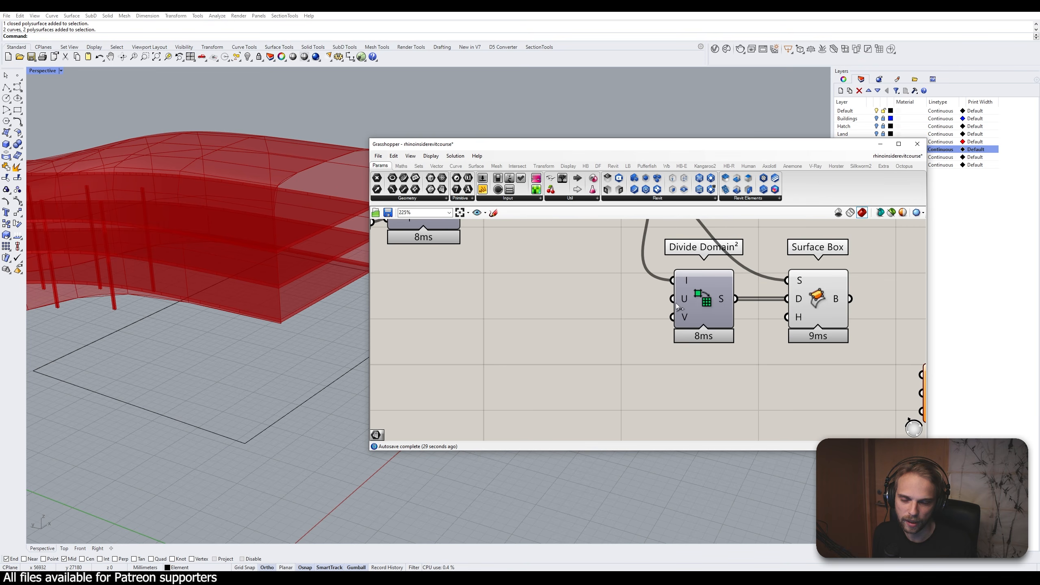
scroll(704, 354, down, 1)
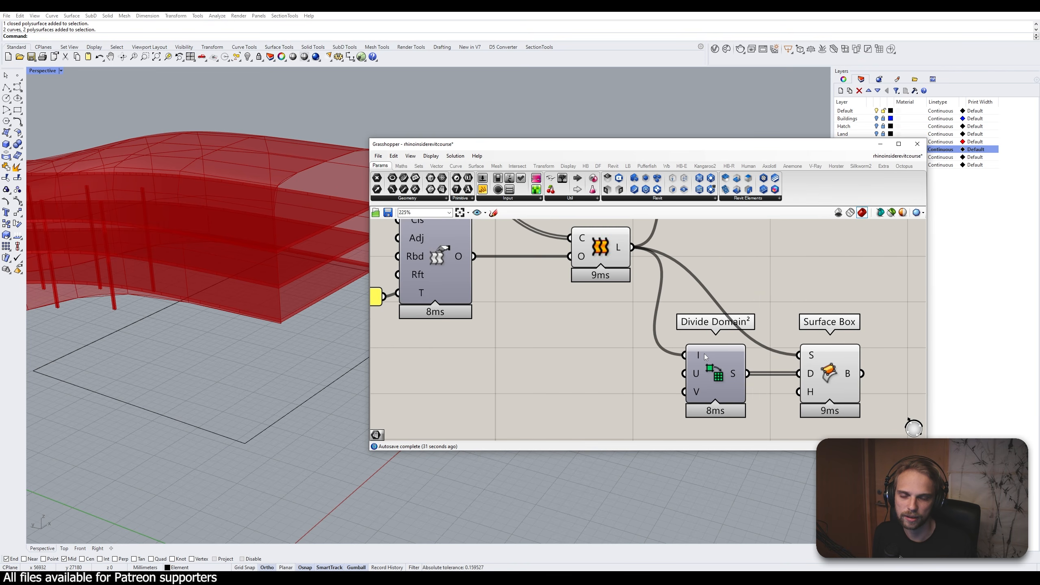
mouse_move(730, 372)
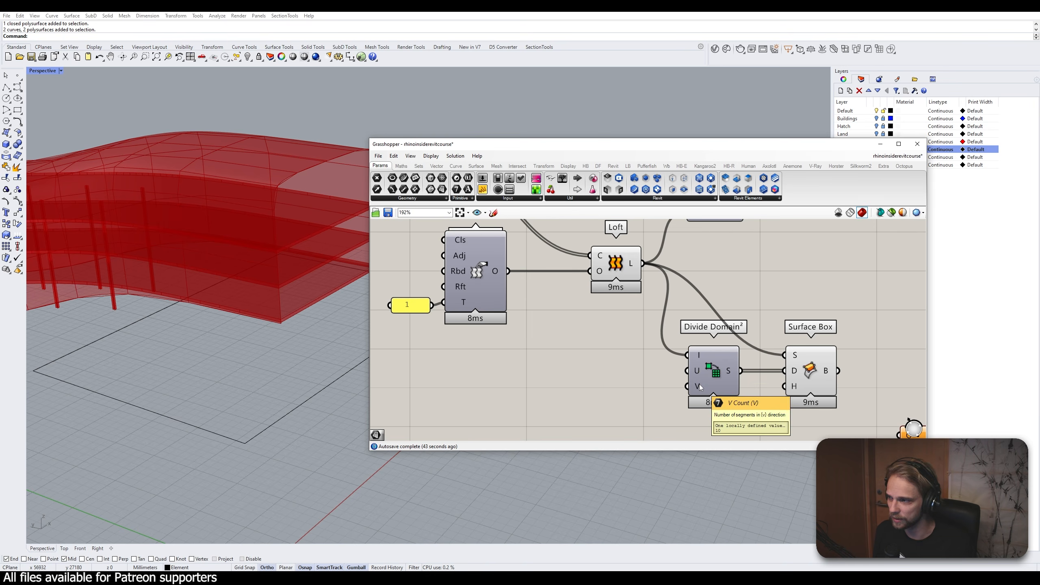
mouse_move(246, 287)
right_down()
mouse_move(256, 296)
mouse_move(248, 278)
right_up()
scroll(230, 275, down, 8)
scroll(256, 296, up, 5)
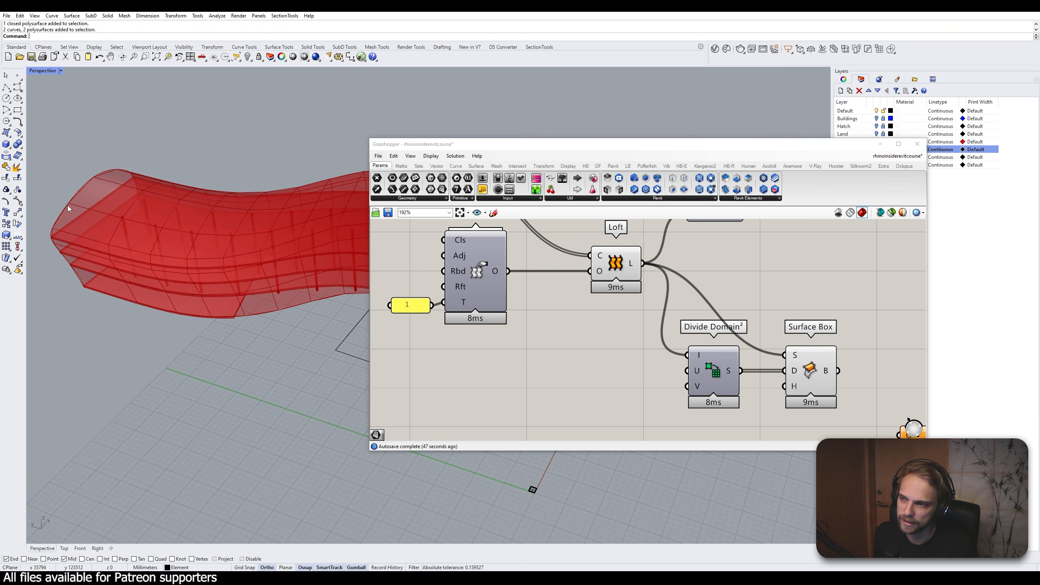
right_drag(96, 216, 174, 273)
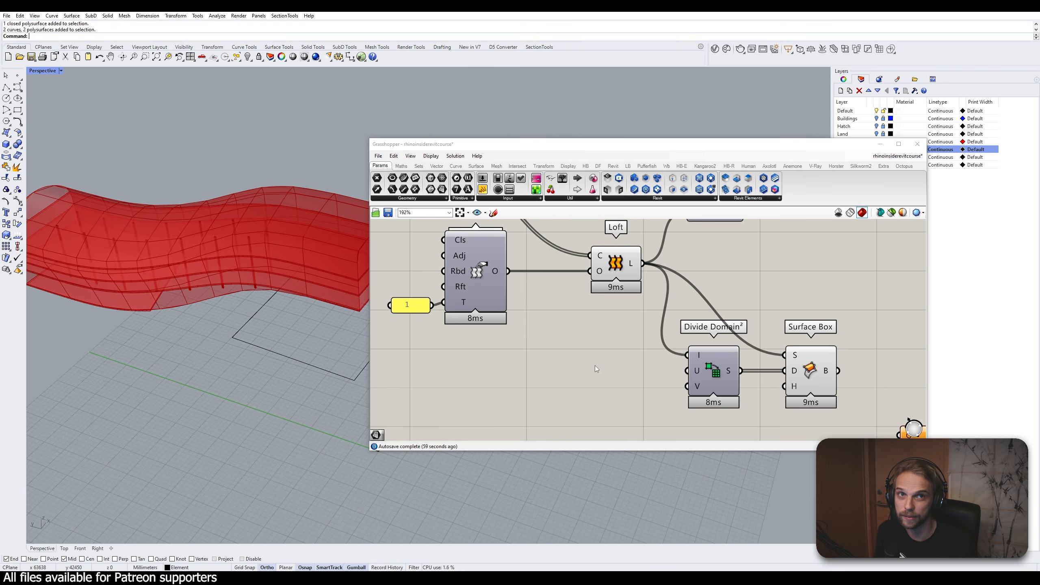
Create a number slider from the value 15, connect it to the Divide Domain² U input and set it to 20
double_click(610, 371)
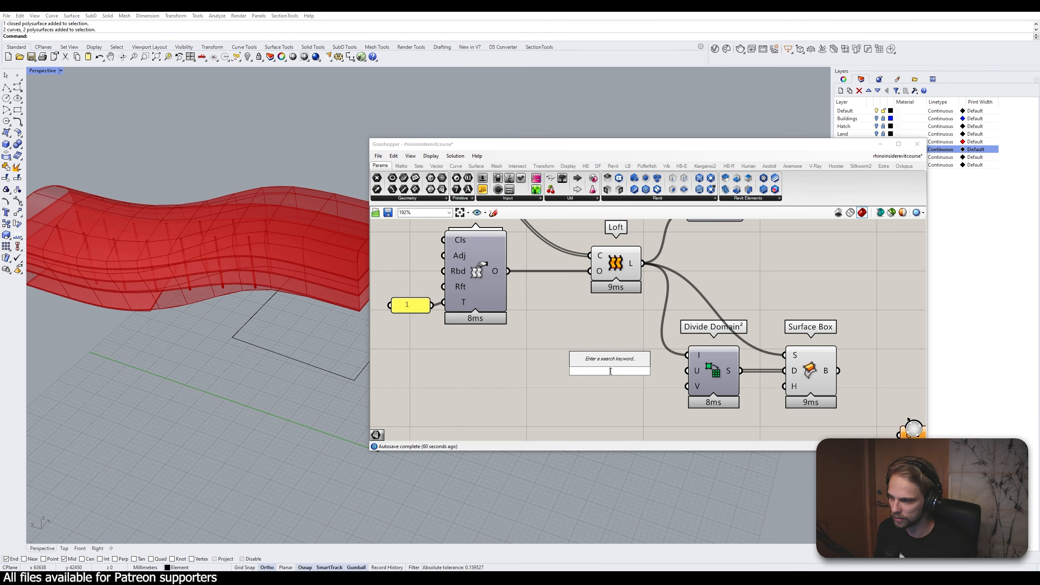
text(15)
key(Return)
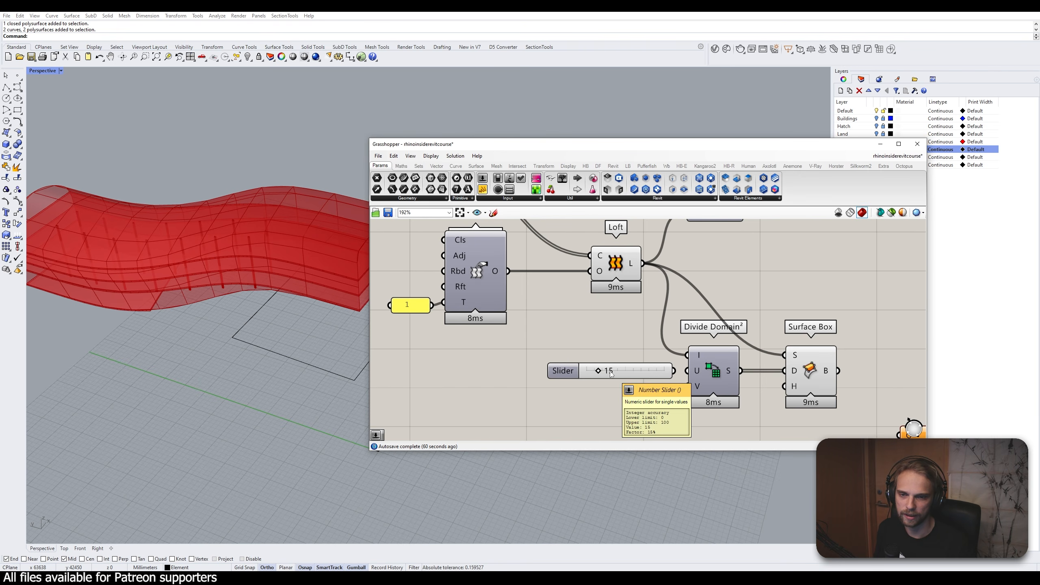
drag(674, 371, 691, 374)
click(610, 371)
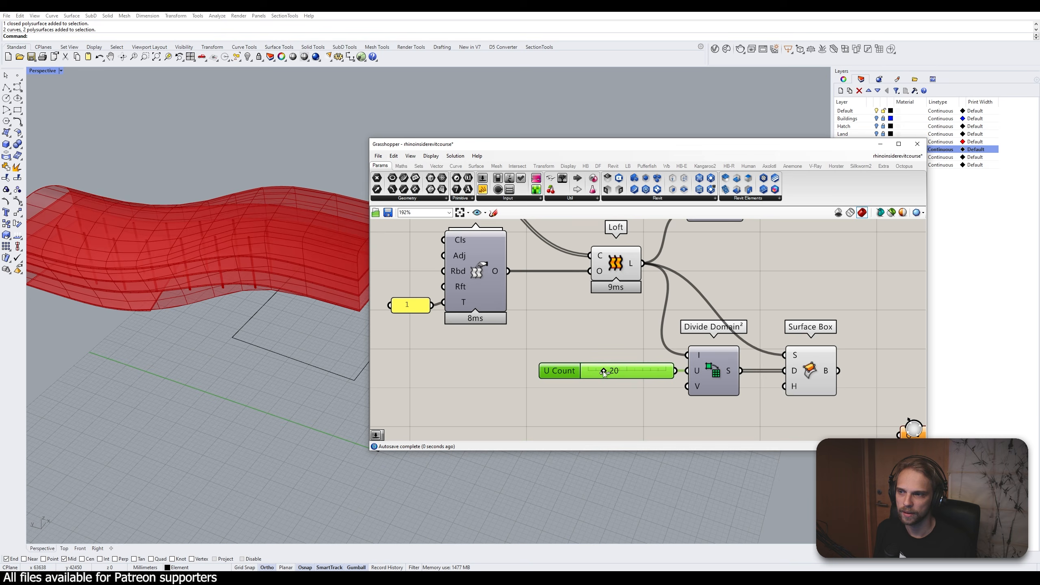
Turn off the preview of the components in the large purple group and the smaller one below it, isolating the outer shell
scroll(655, 379, down, 8)
scroll(655, 379, down, 3)
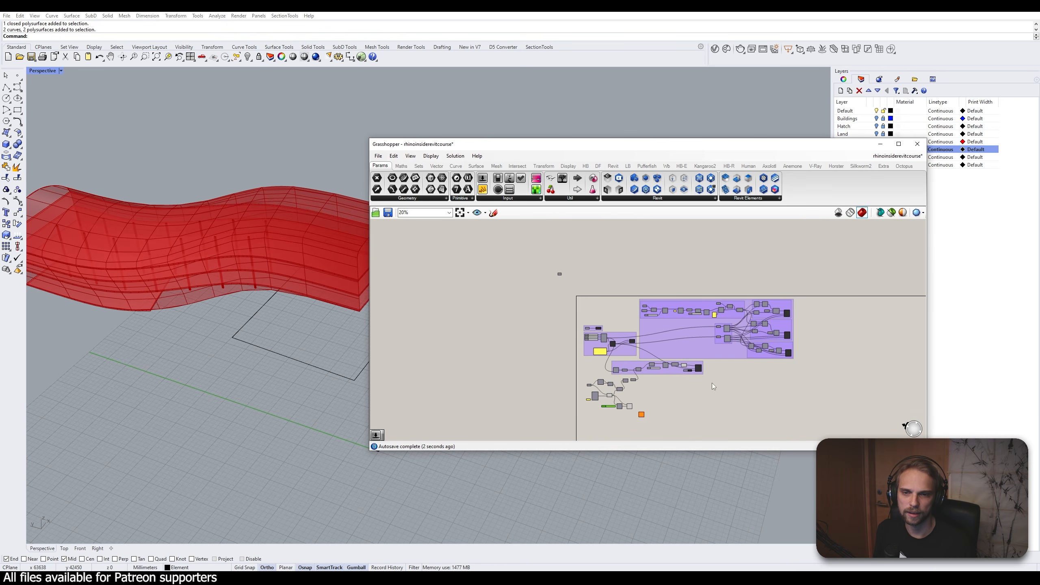
drag(842, 393, 608, 289)
middle_click(716, 298)
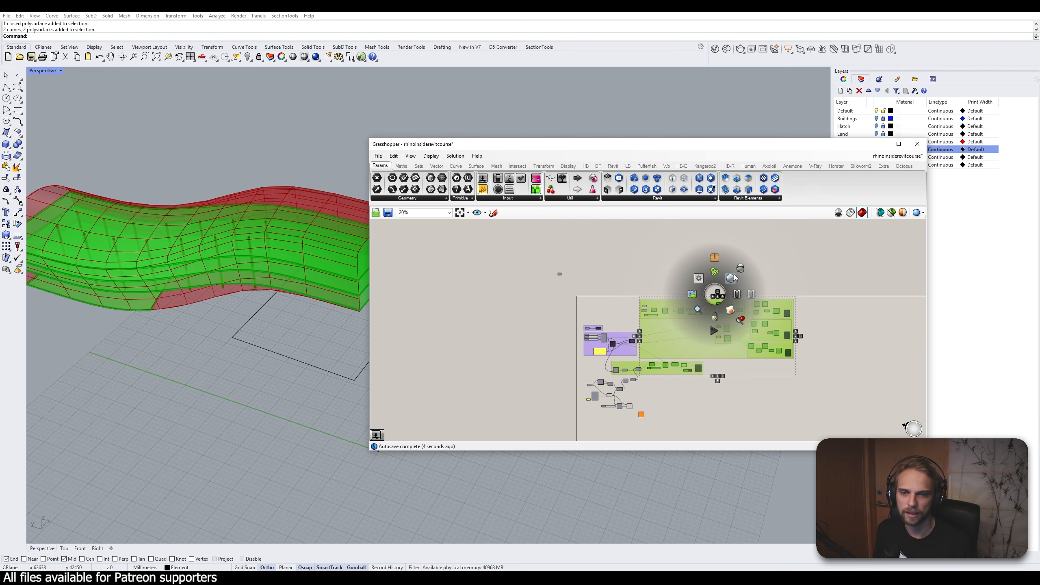
click(733, 278)
click(558, 274)
drag(540, 147, 640, 151)
scroll(310, 244, down, 2)
shift+right_drag(278, 258, 319, 262)
Set the U Count slider to 10
right_drag(639, 365, 640, 347)
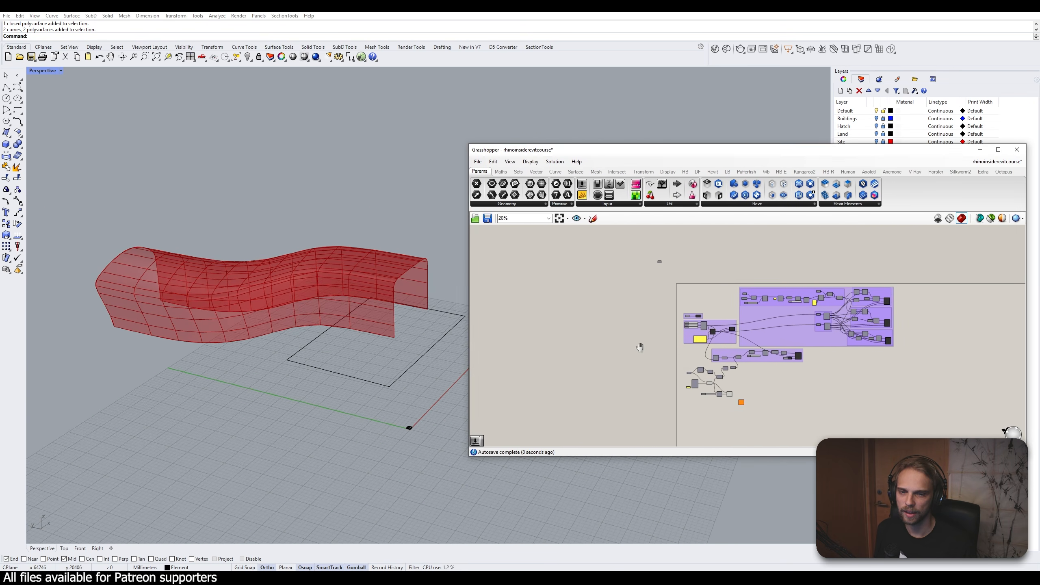
scroll(640, 347, up, 8)
mouse_move(706, 403)
mouse_down()
mouse_move(729, 403)
mouse_move(696, 406)
mouse_up()
right_drag(696, 405, 672, 306)
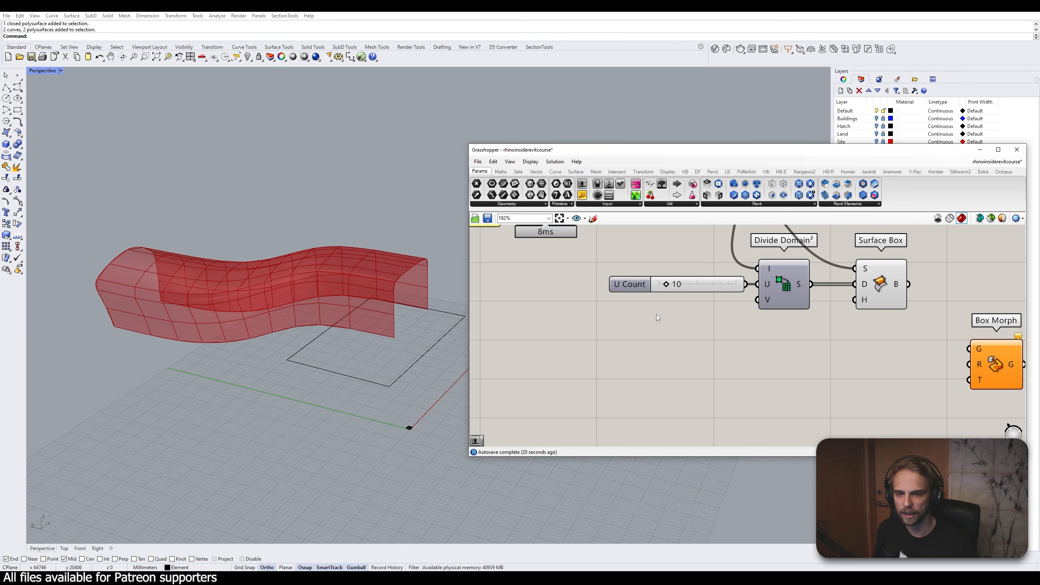
Create a second number slider from the value 12, connect it to the Divide Domain² V input and set it to 20
double_click(657, 313)
text(12)
key(Return)
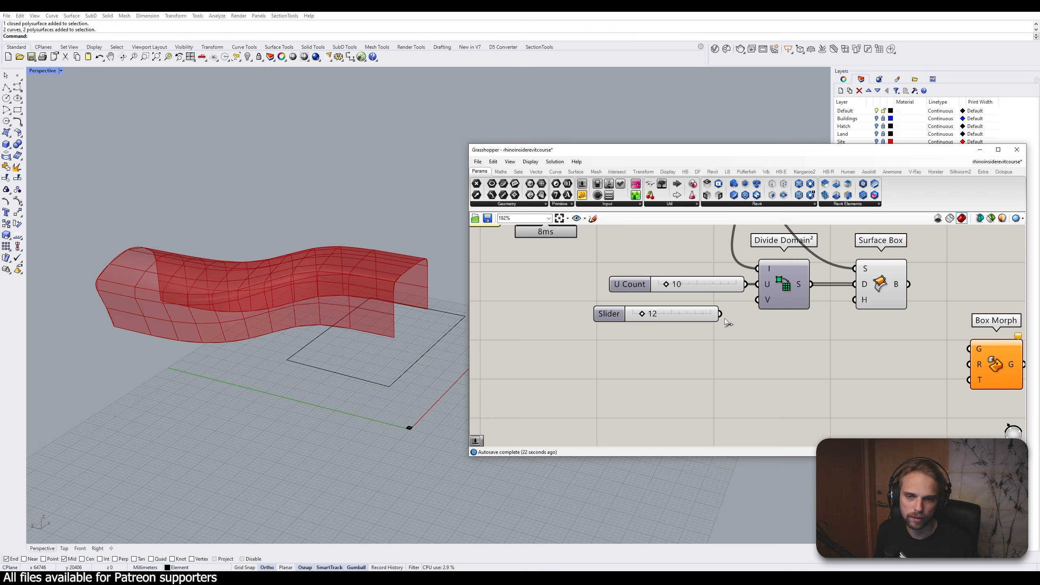
drag(721, 314, 758, 300)
mouse_move(688, 316)
mouse_down()
mouse_move(701, 303)
mouse_move(672, 304)
mouse_up()
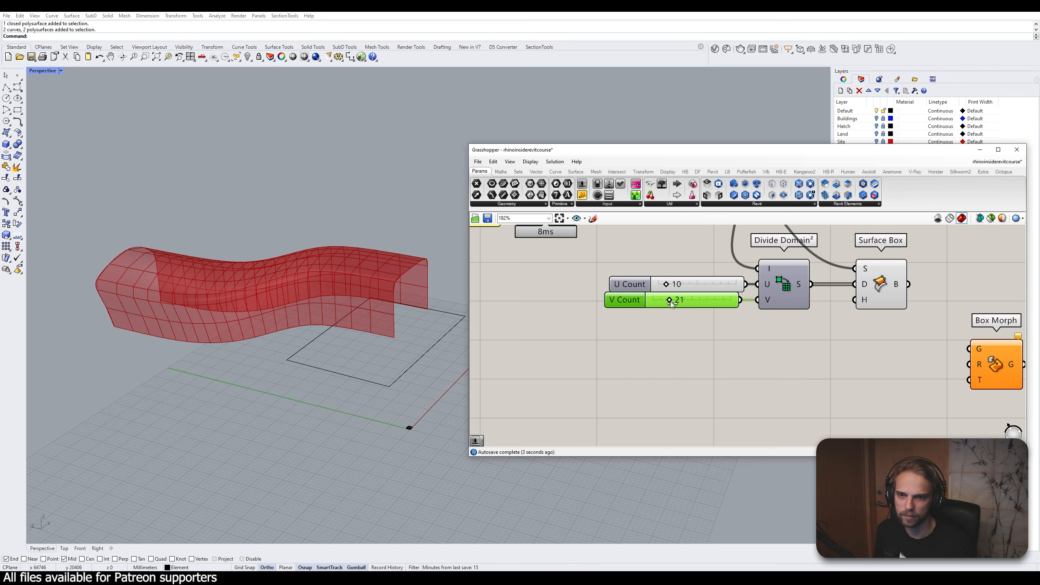
Inspect the shell in the perspective view from several angles to check its panel grid
right_drag(262, 299, 197, 299)
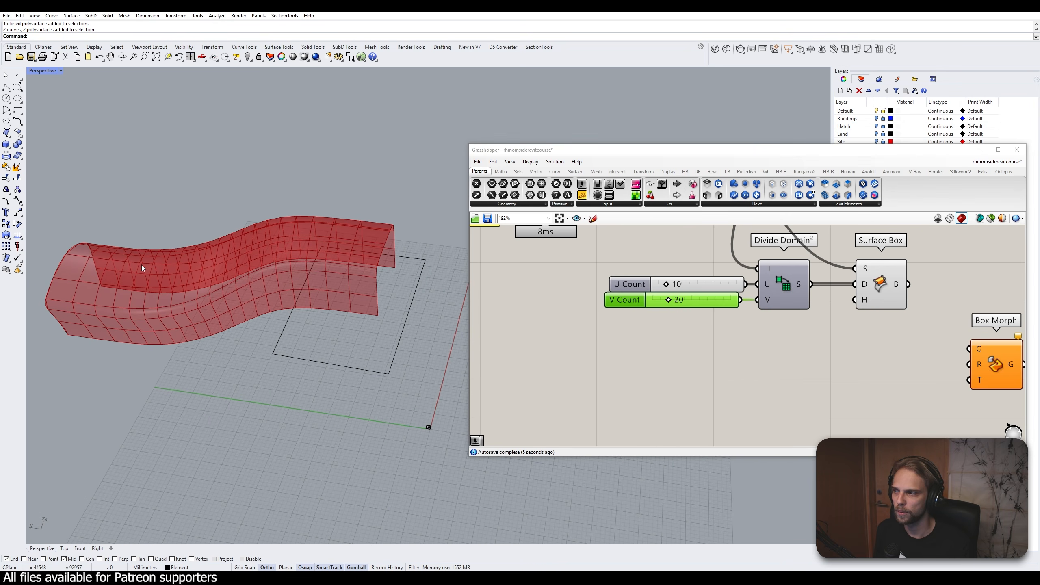
shift+right_drag(142, 265, 251, 312)
scroll(251, 312, up, 4)
scroll(261, 314, down, 7)
scroll(260, 314, up, 8)
scroll(246, 348, down, 3)
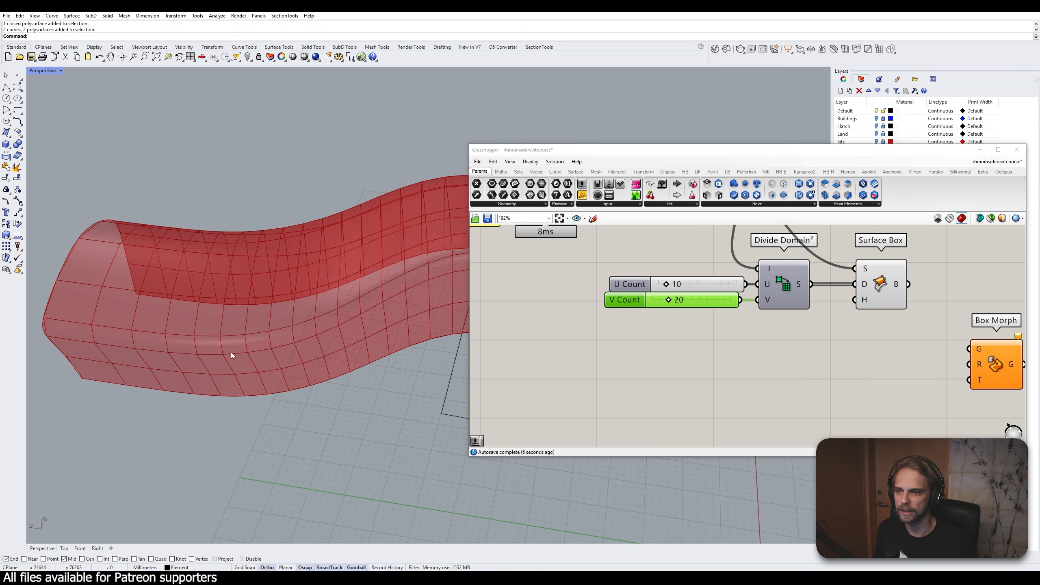
right_drag(231, 349, 353, 337)
scroll(335, 341, up, 5)
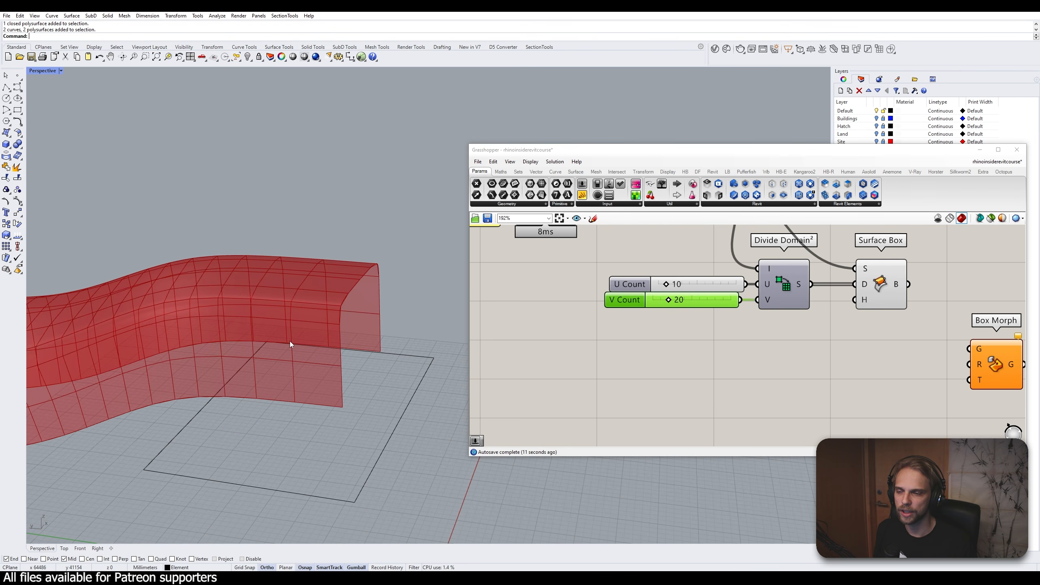
scroll(337, 363, down, 3)
shift+right_drag(289, 328, 368, 332)
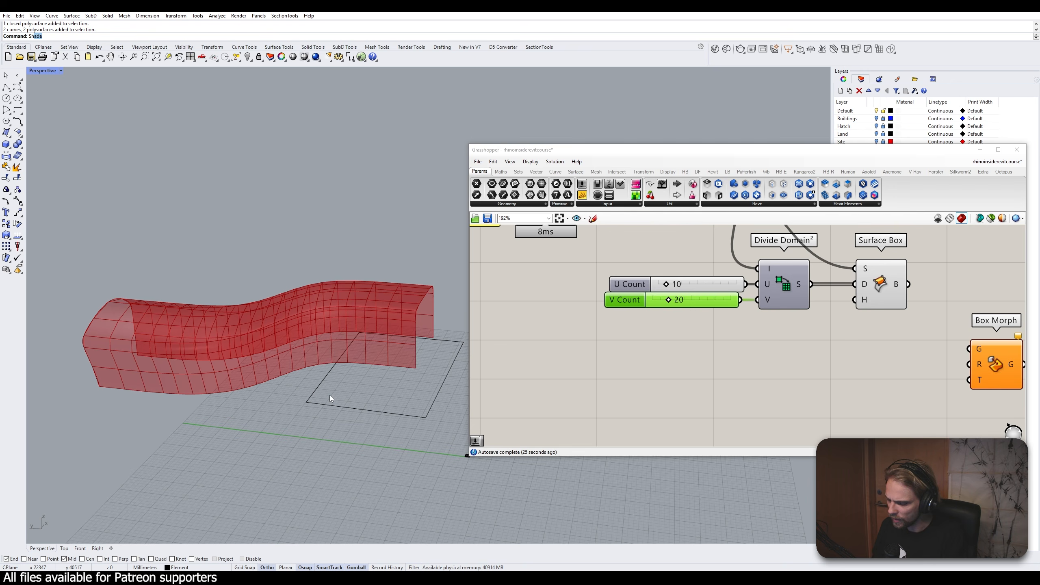
Run ShowSelected and turn on the Shape_construction_crv layer to display the shell's construction curves
text(owSelected)
key(Return)
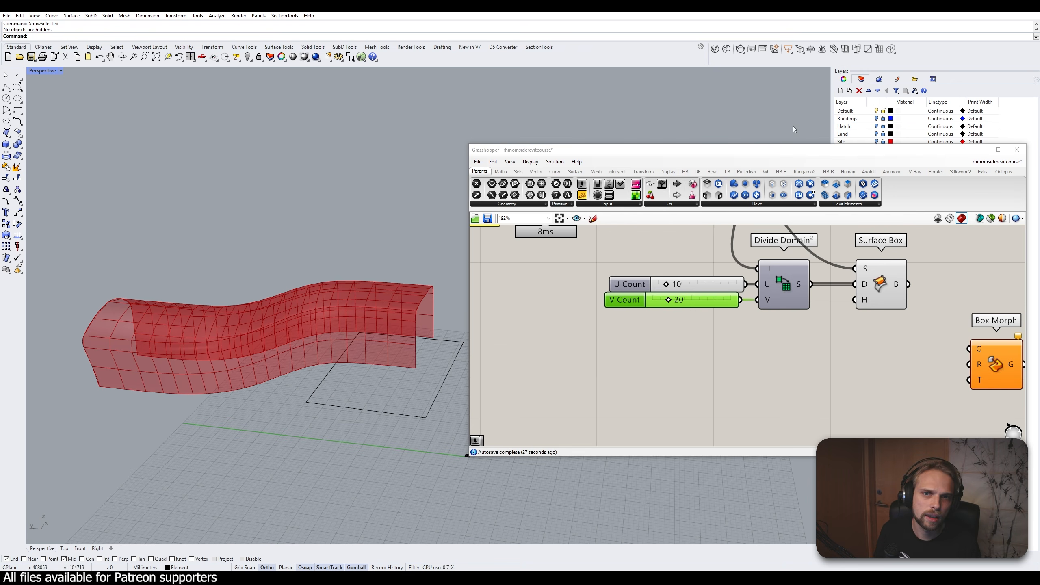
drag(824, 152, 796, 258)
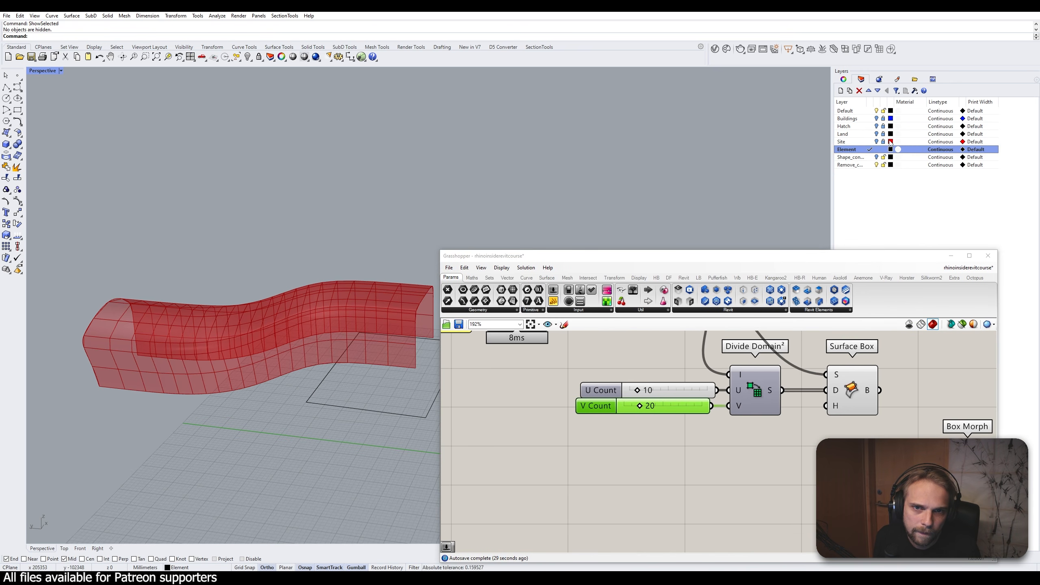
click(877, 157)
drag(557, 258, 716, 163)
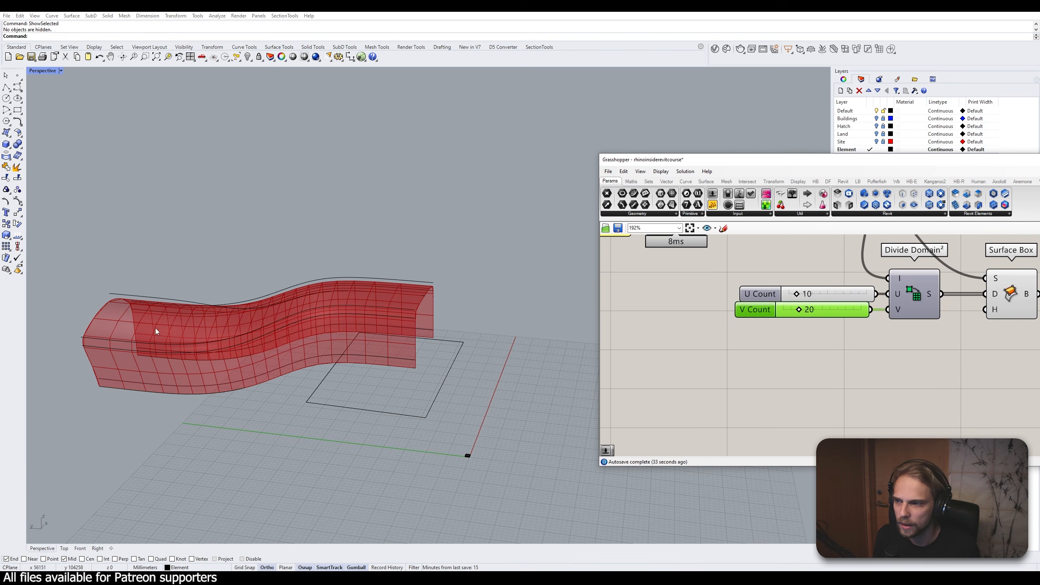
Select the shell's lower front construction curve and examine its control points along the facade
click(140, 393)
scroll(131, 399, up, 4)
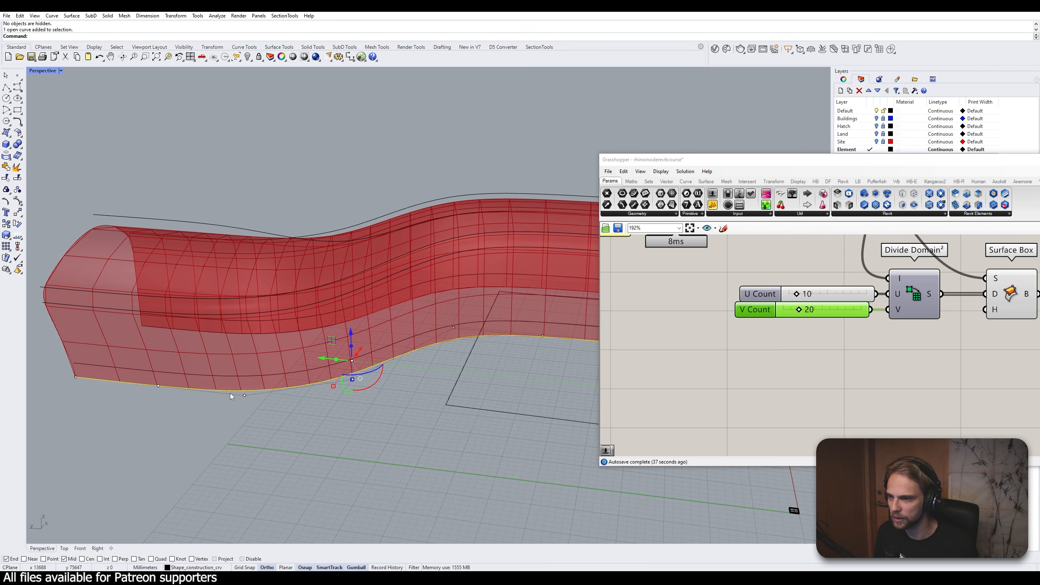
shift+right_drag(446, 337, 381, 343)
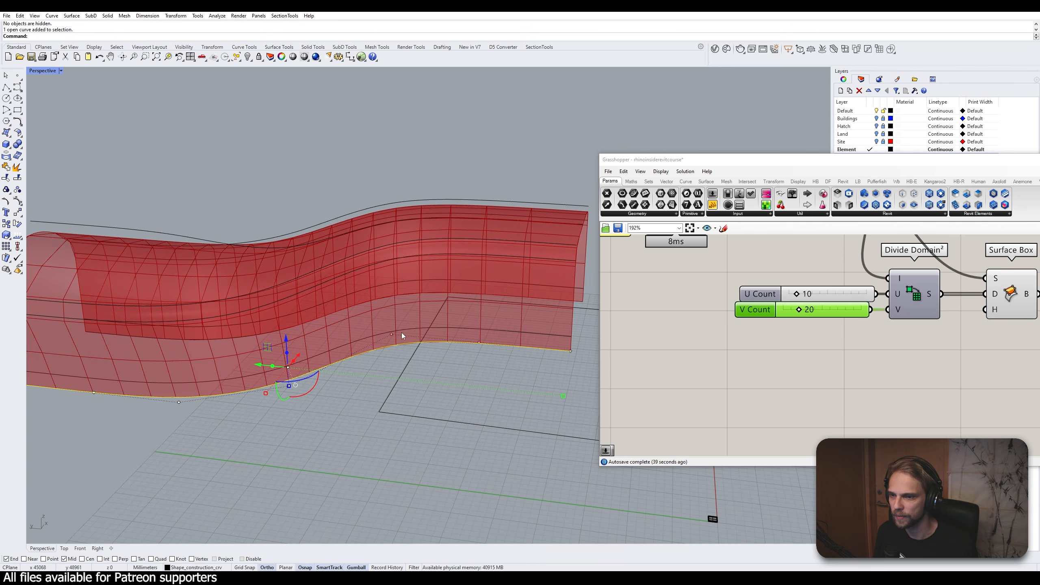
scroll(475, 346, down, 2)
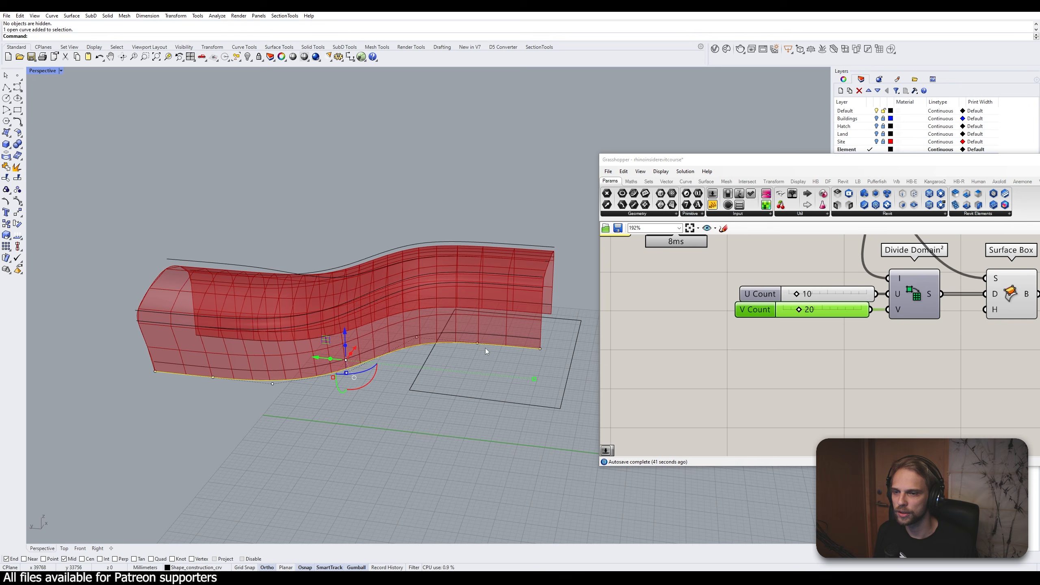
scroll(346, 374, up, 3)
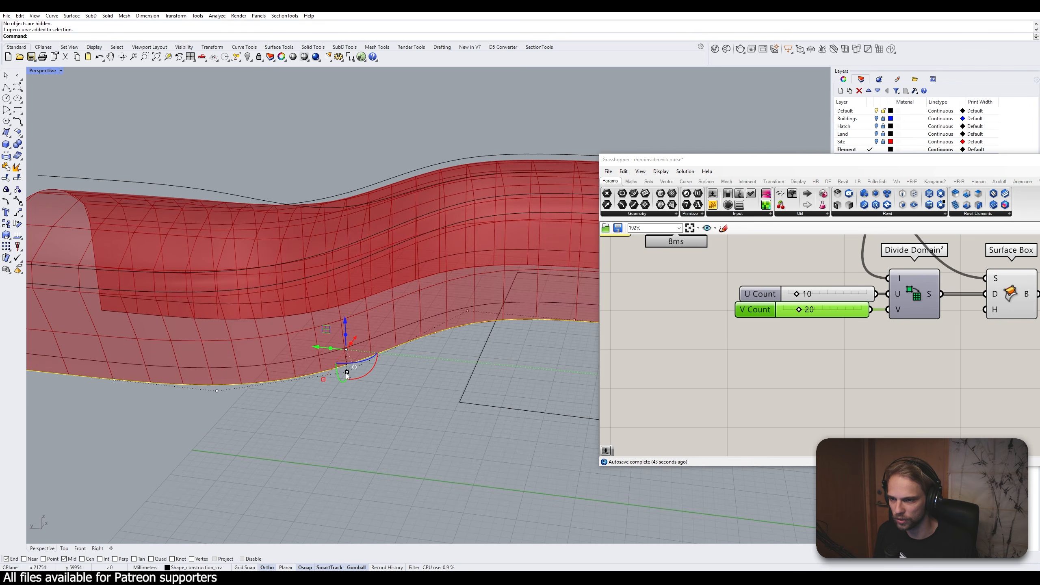
scroll(347, 373, down, 4)
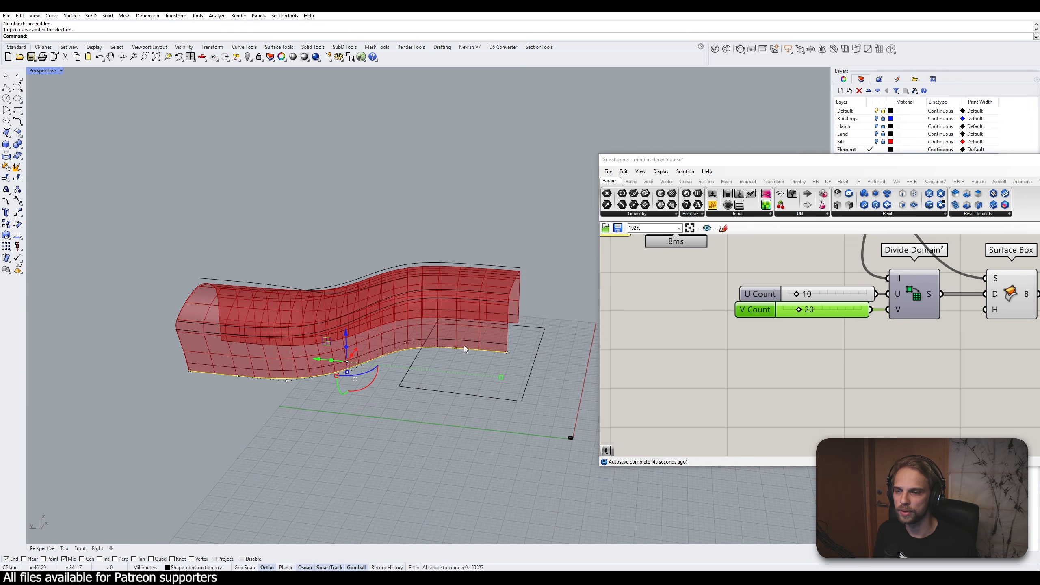
Deselect the construction curve and turn off the Shape_construction_crv layer
click(358, 442)
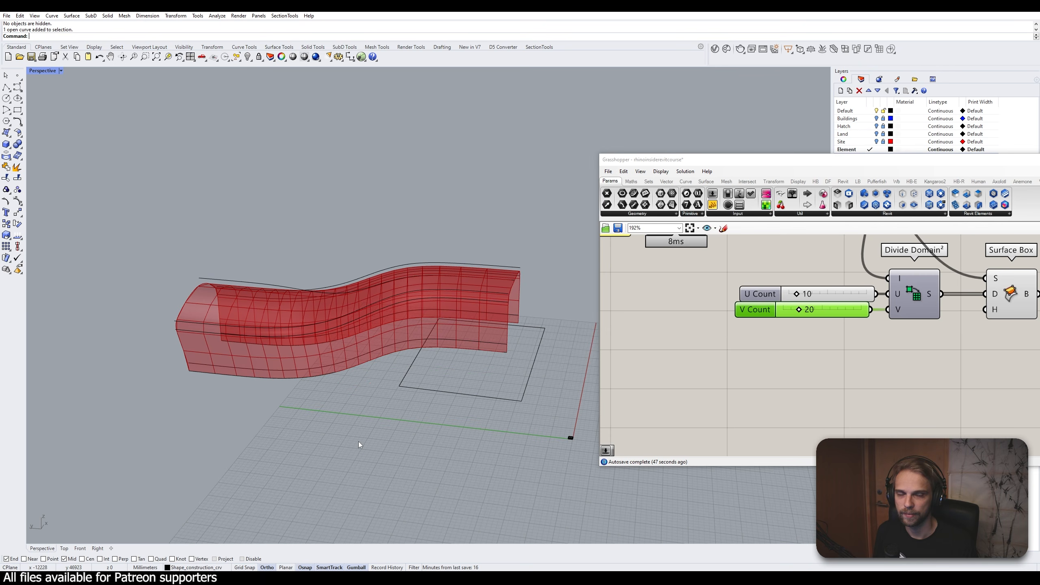
scroll(360, 303, down, 2)
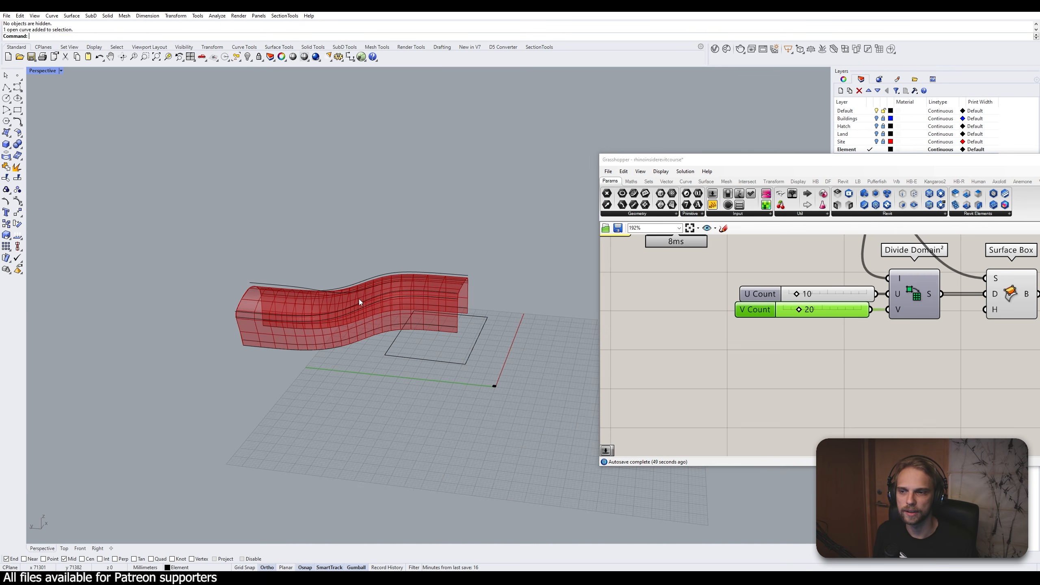
right_drag(758, 307, 741, 359)
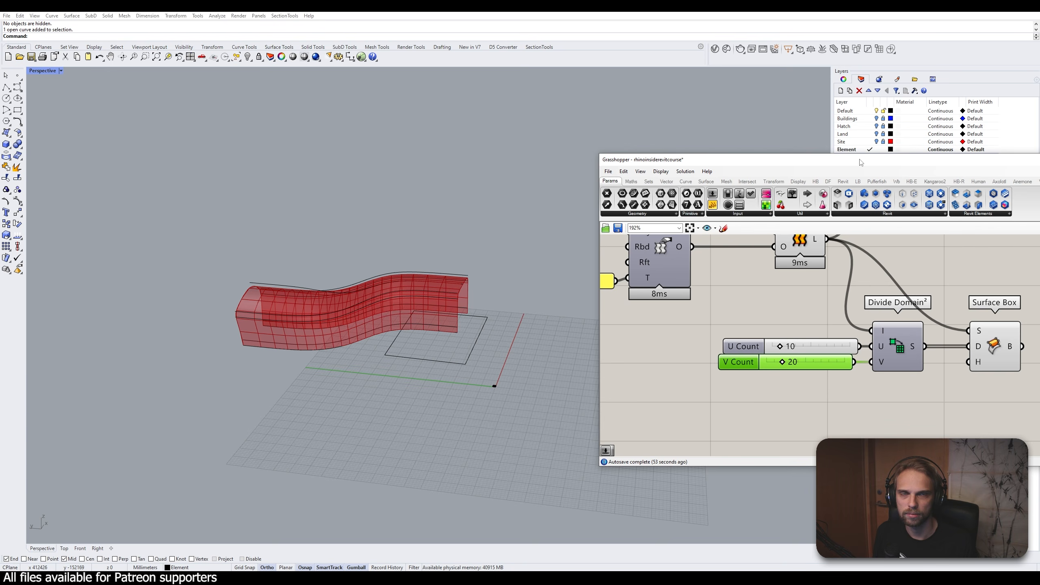
drag(862, 162, 737, 142)
click(877, 158)
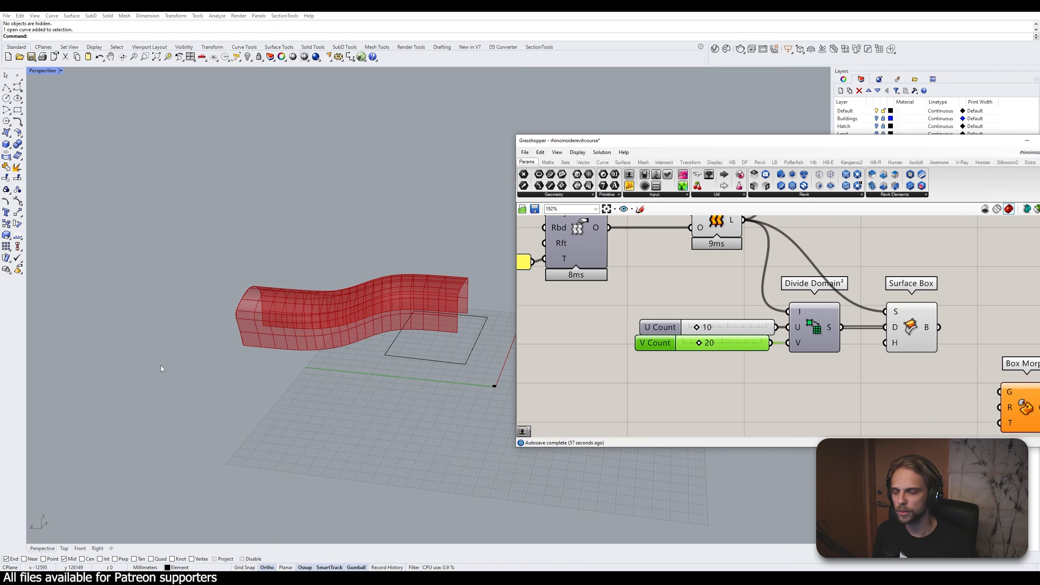
Examine the Surface Box height input and the shell's front corner and curved edge up close in the perspective view
scroll(794, 247, down, 3)
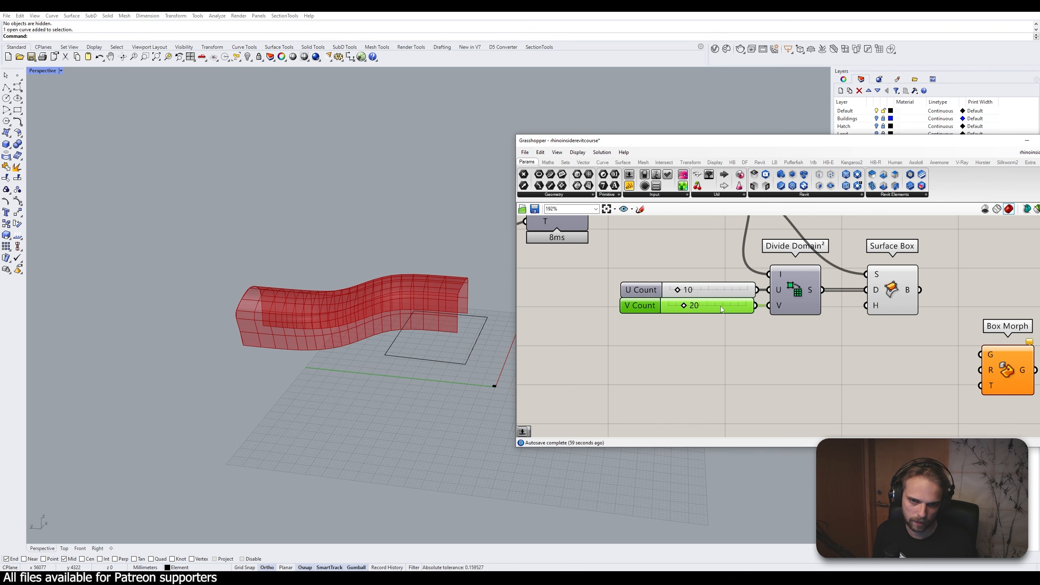
right_drag(909, 356, 786, 330)
scroll(753, 275, up, 5)
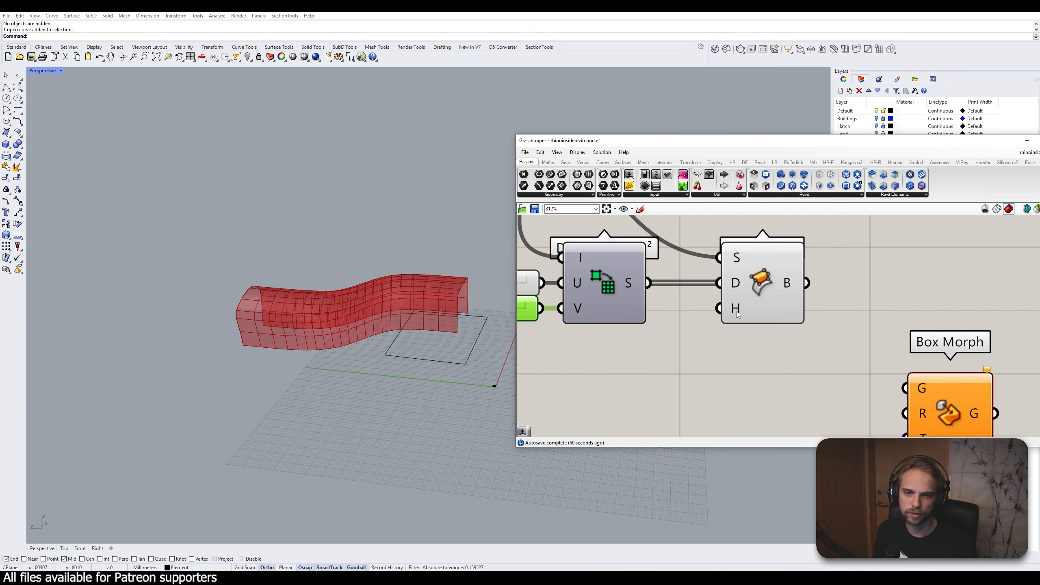
mouse_move(734, 313)
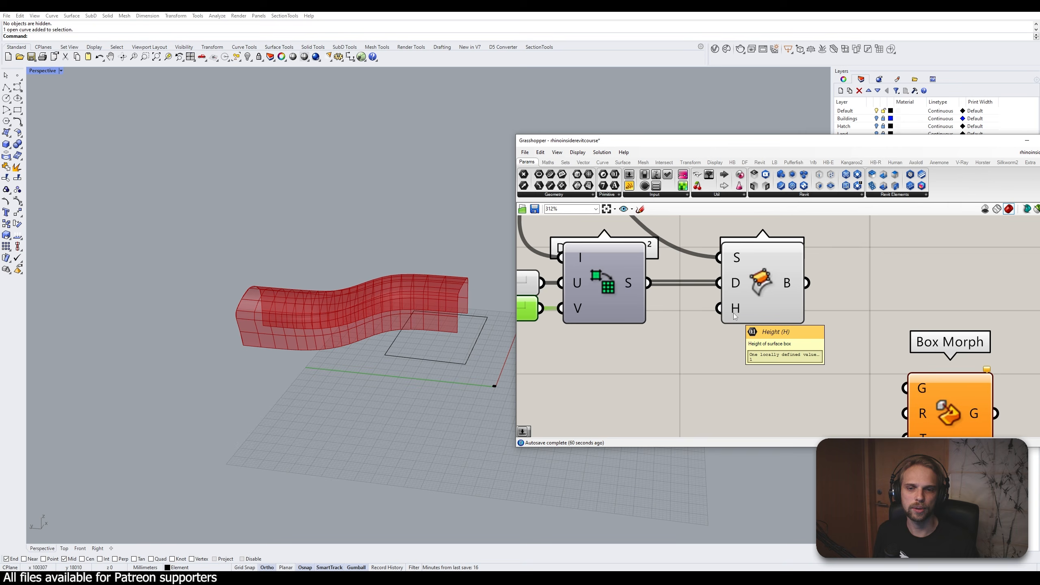
scroll(265, 329, up, 10)
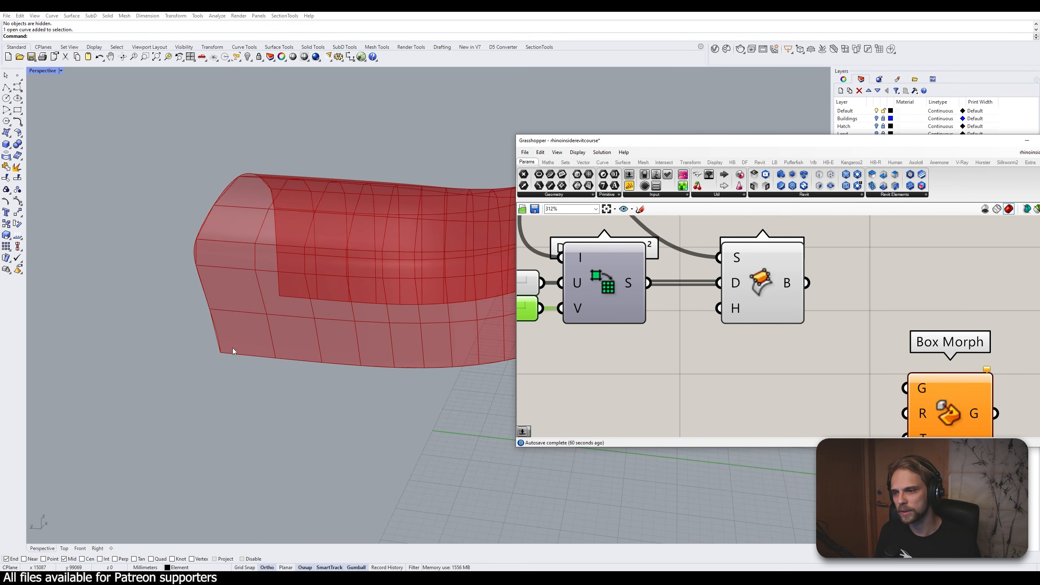
scroll(221, 346, down, 3)
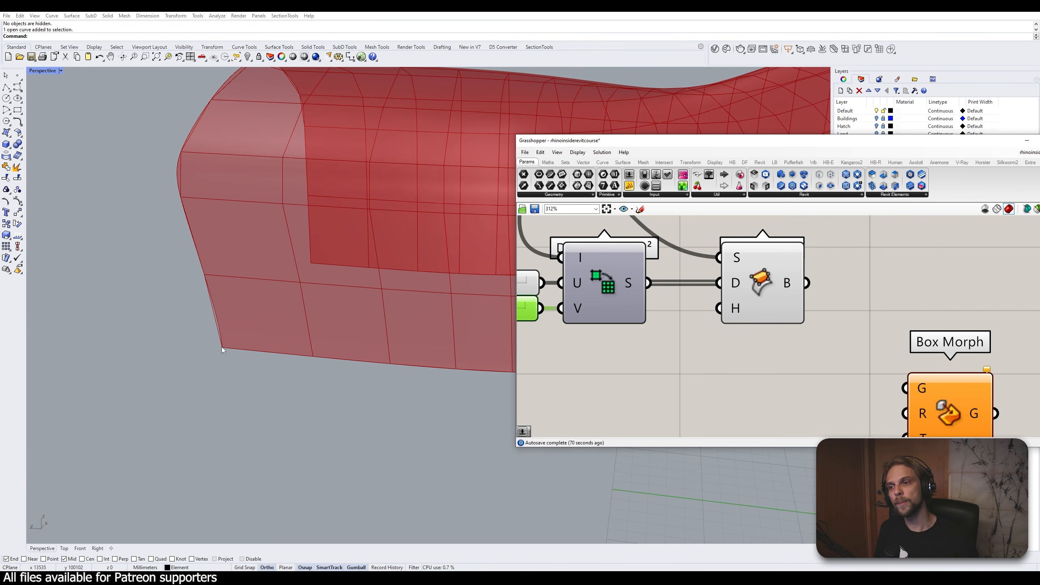
scroll(210, 318, up, 2)
scroll(199, 246, up, 2)
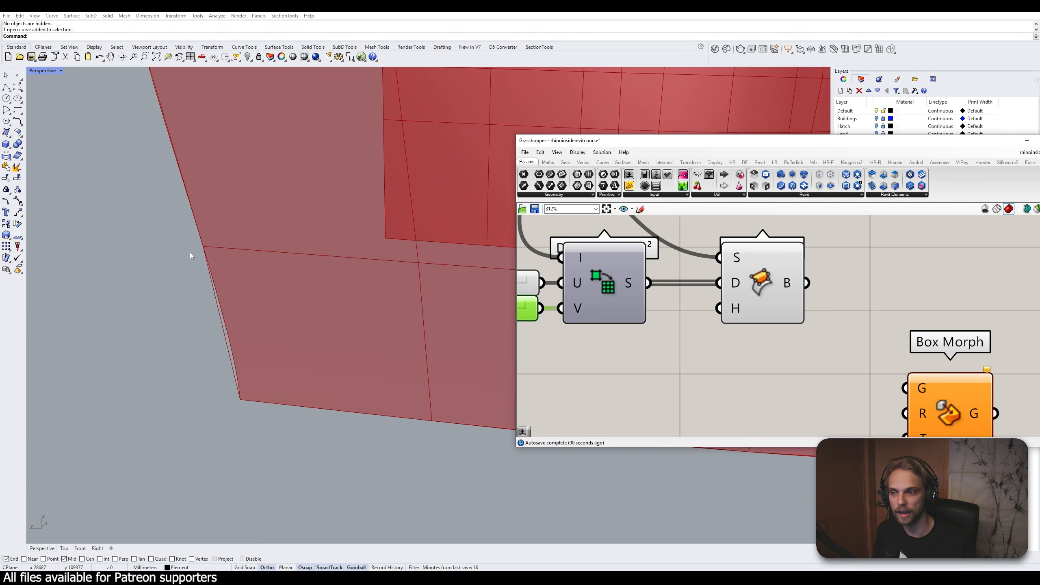
scroll(251, 336, down, 5)
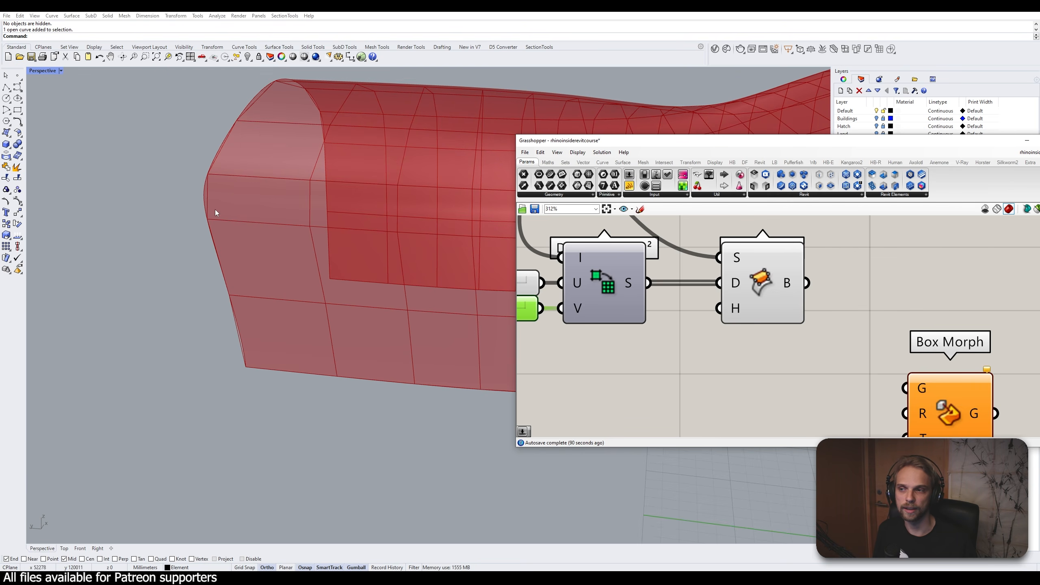
scroll(212, 173, up, 5)
scroll(214, 171, up, 2)
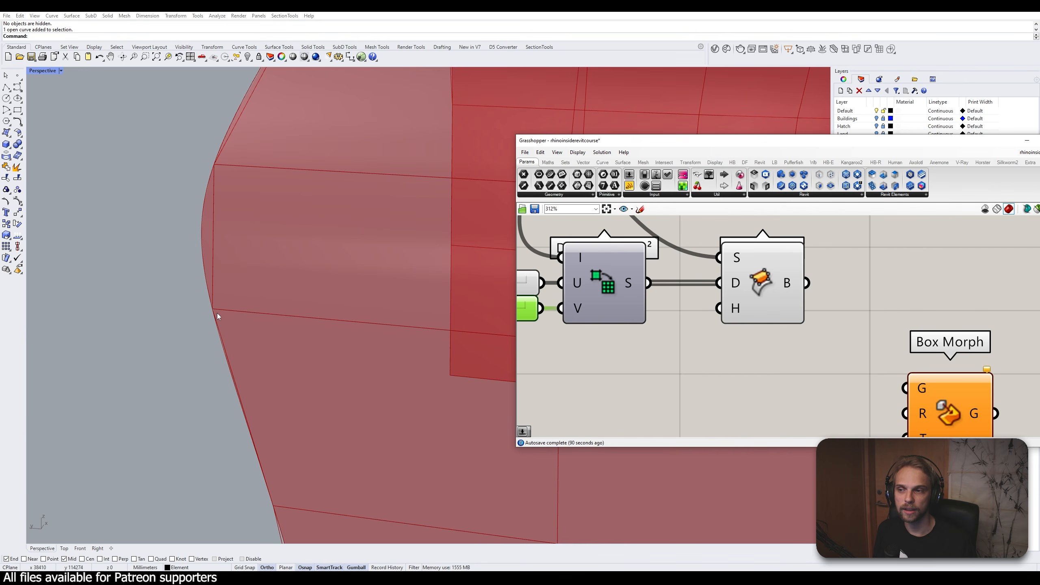
scroll(214, 276, down, 4)
scroll(215, 238, up, 2)
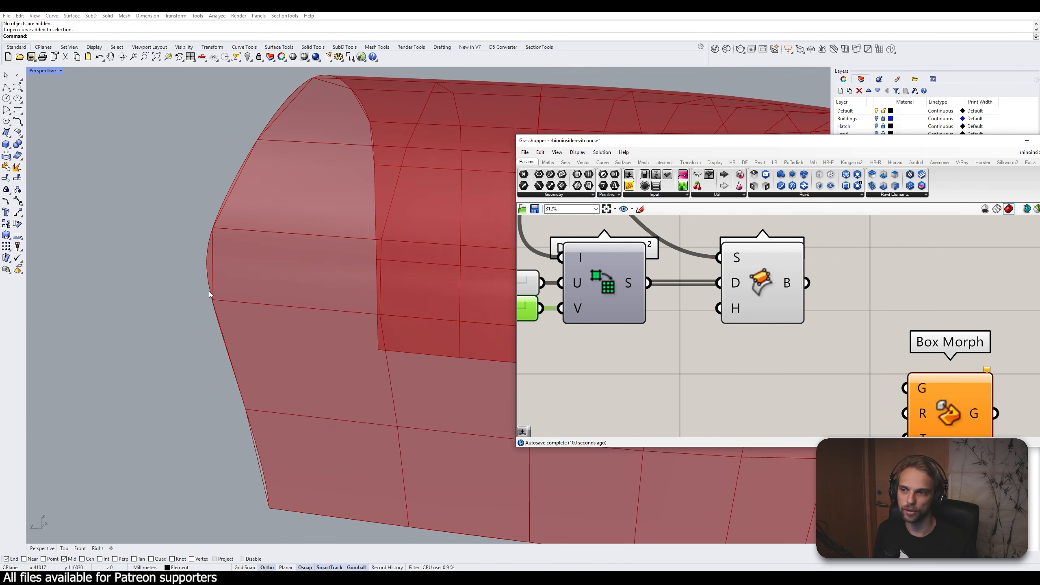
scroll(210, 289, down, 4)
mouse_move(246, 291)
right_down()
mouse_move(260, 278)
mouse_move(321, 286)
mouse_move(232, 298)
mouse_move(278, 285)
right_up()
Add a number slider with the value 800 below the Divide Domain² component
right_drag(736, 327, 755, 279)
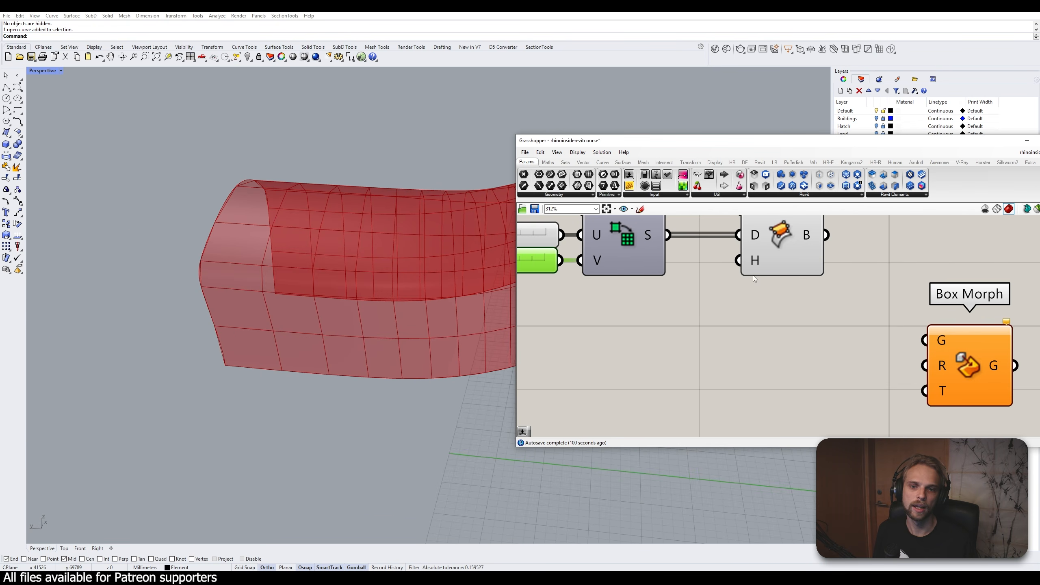
double_click(677, 331)
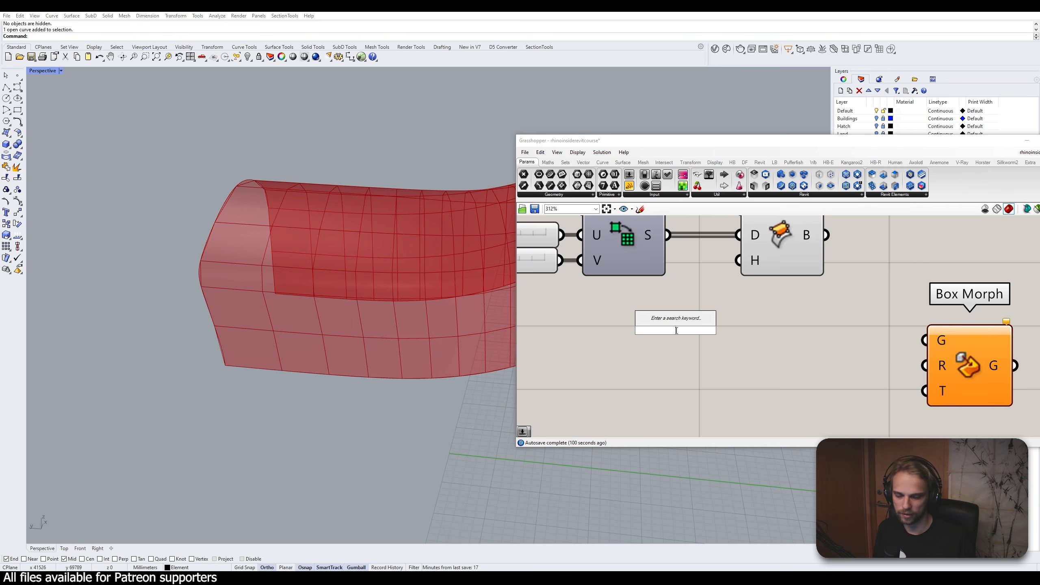
text(800)
key(Return)
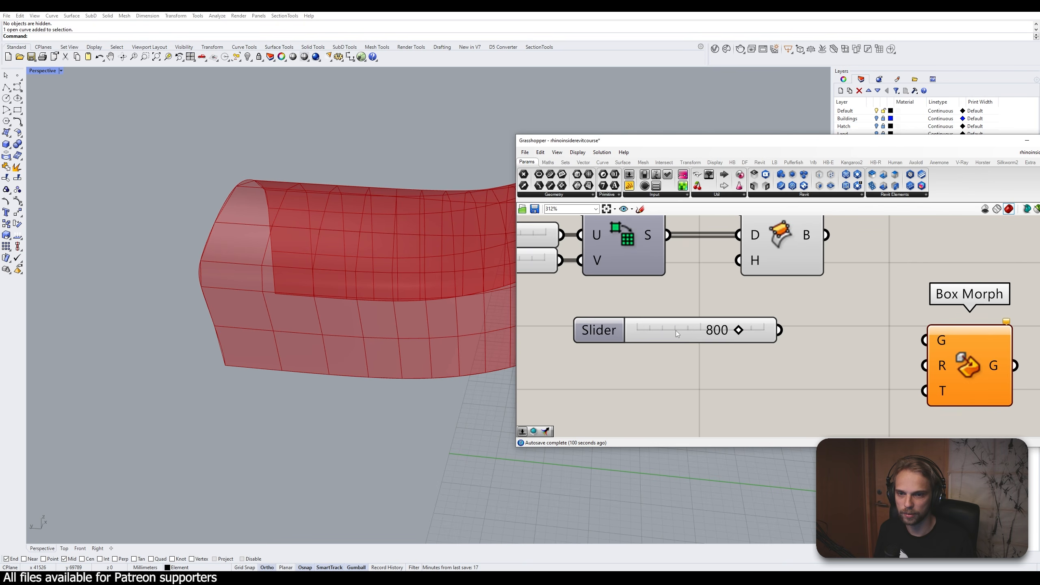
drag(676, 330, 660, 302)
scroll(691, 305, down, 1)
Examine the framed panel element at the origin to judge its size relative to the shell
scroll(414, 338, down, 10)
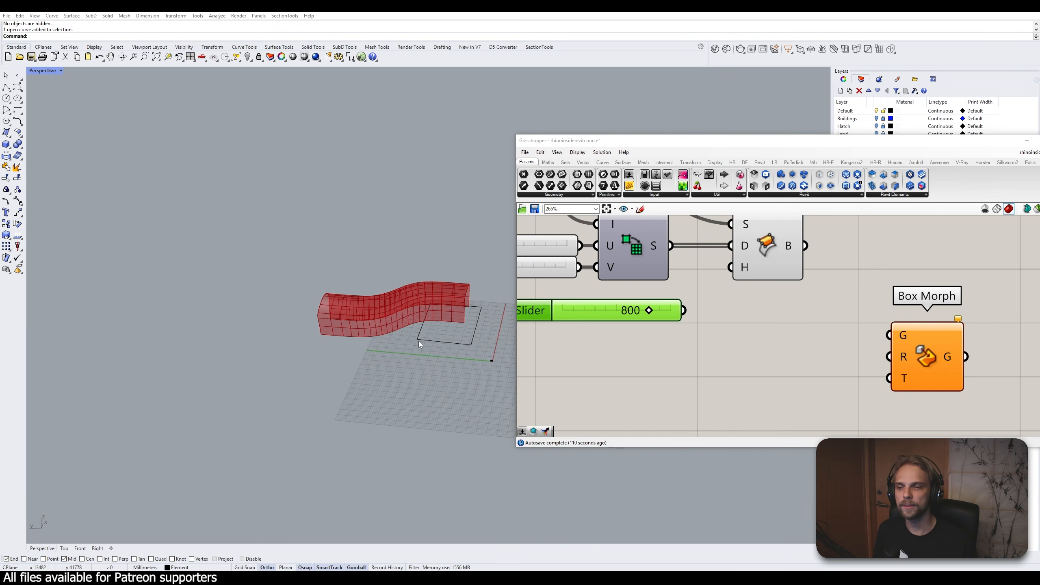
scroll(498, 360, up, 9)
shift+right_drag(501, 360, 410, 319)
drag(432, 348, 335, 296)
scroll(373, 315, up, 5)
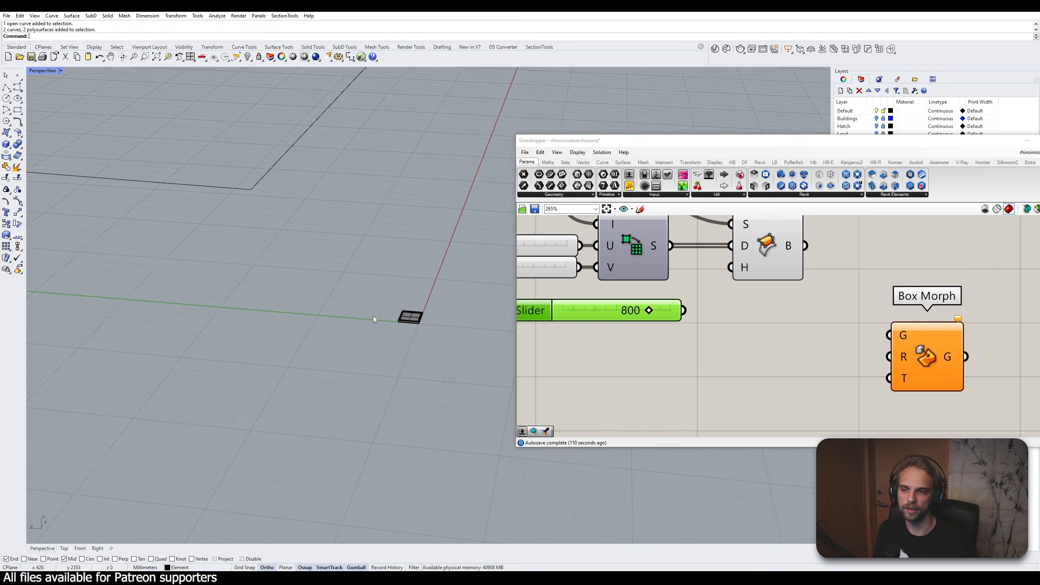
scroll(428, 321, up, 4)
click(471, 374)
scroll(428, 326, up, 8)
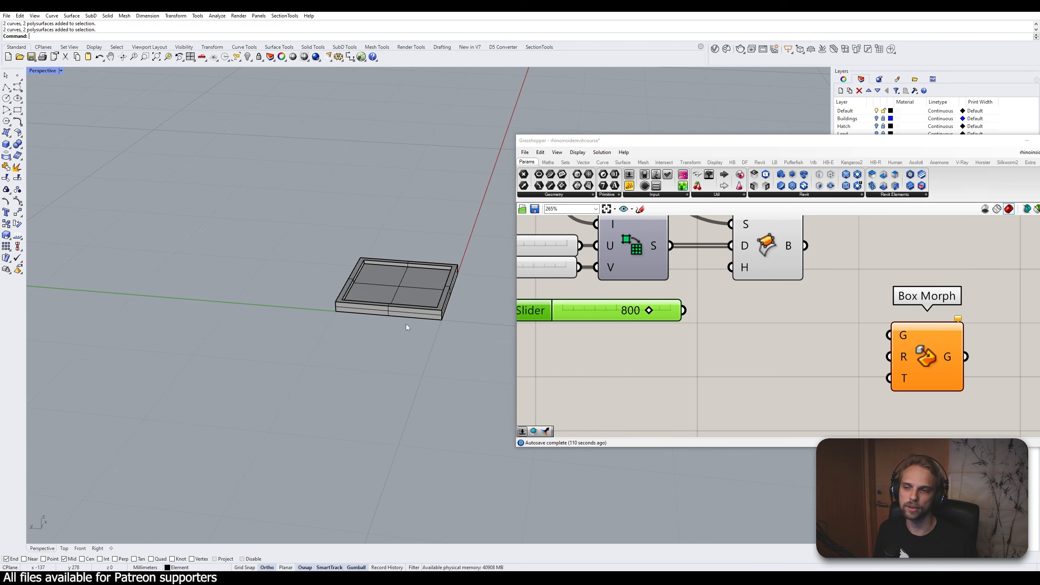
scroll(387, 309, down, 8)
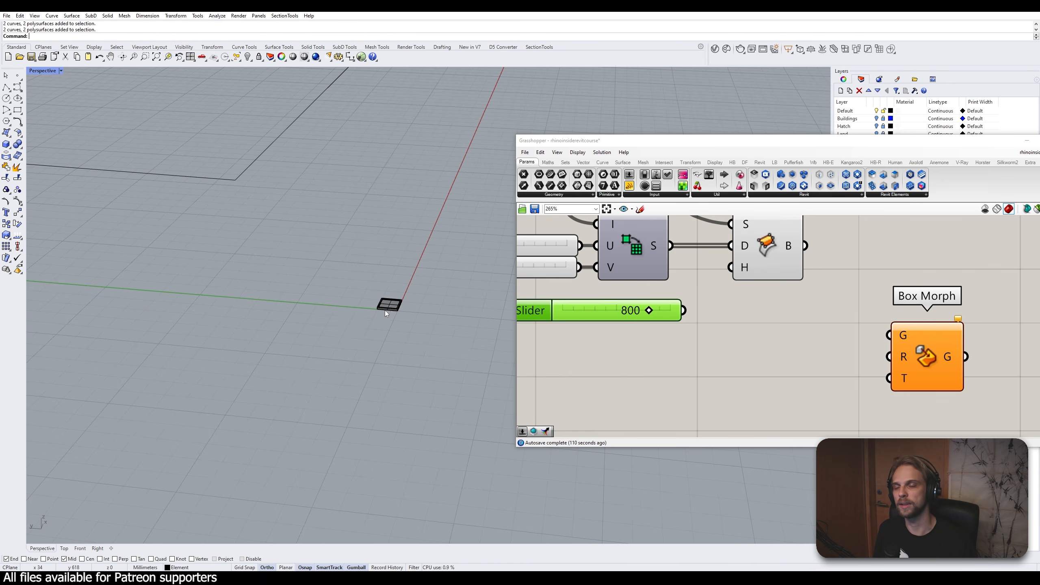
scroll(385, 311, up, 10)
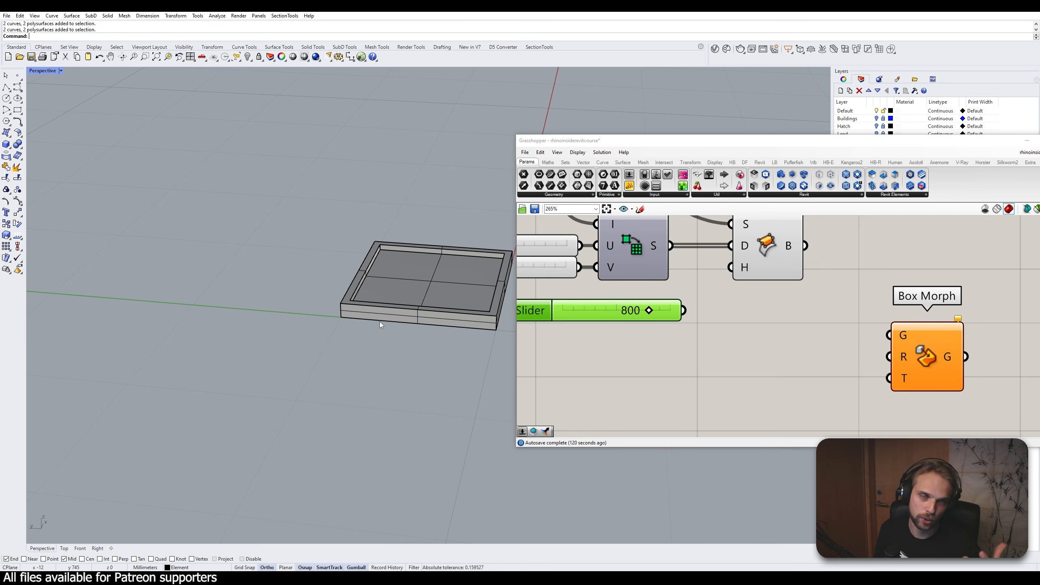
scroll(681, 330, down, 3)
Connect the 800 slider to the height input of the Surface Box component
right_drag(637, 325, 674, 328)
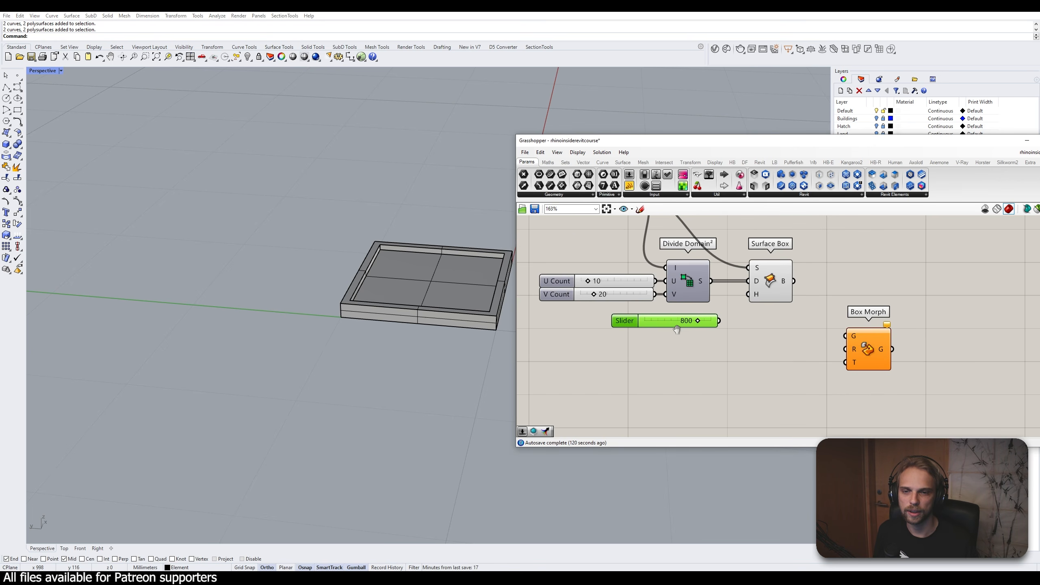
scroll(356, 278, down, 15)
shift+right_drag(194, 257, 239, 271)
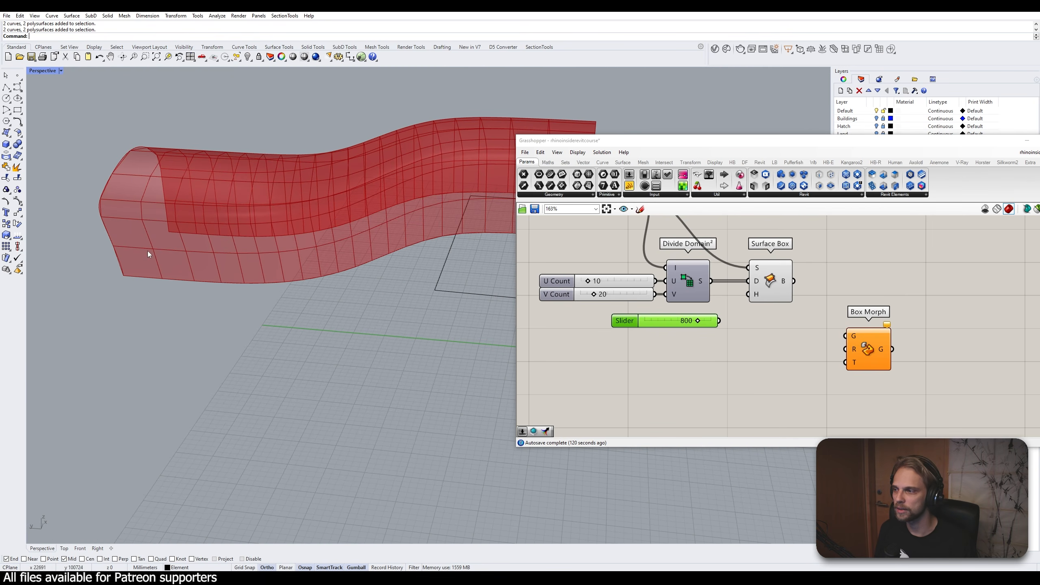
scroll(114, 233, up, 6)
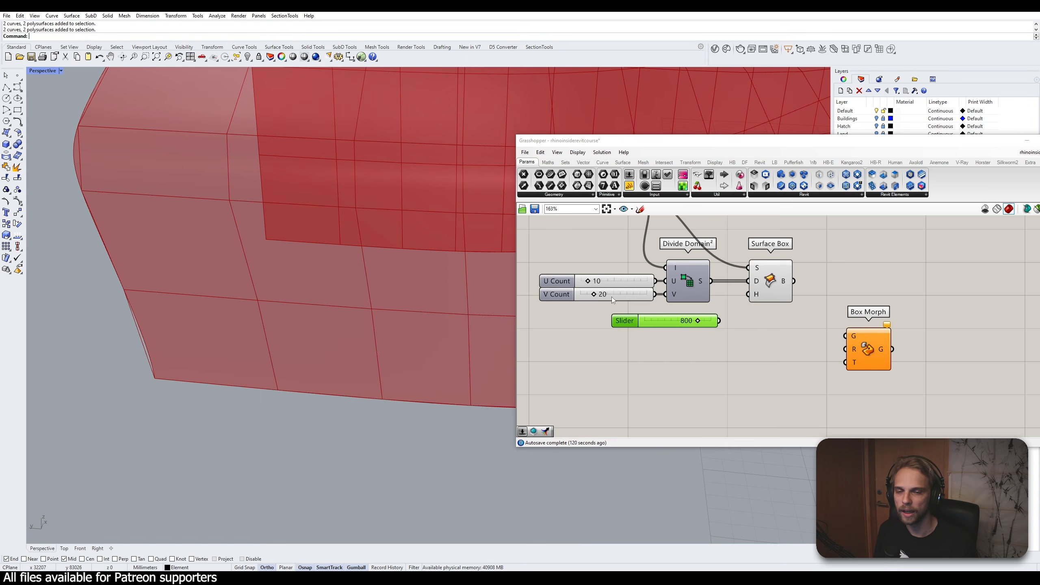
scroll(716, 322, up, 3)
drag(726, 319, 768, 275)
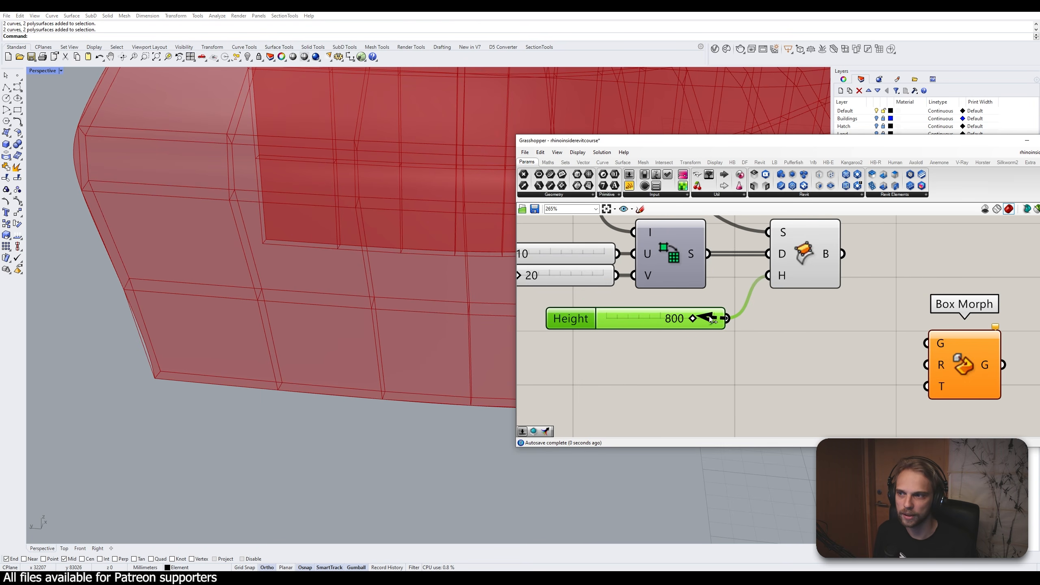
Try a Surface Box height of 864 and check from the shell's open end which way the boxes extend
scroll(95, 190, down, 5)
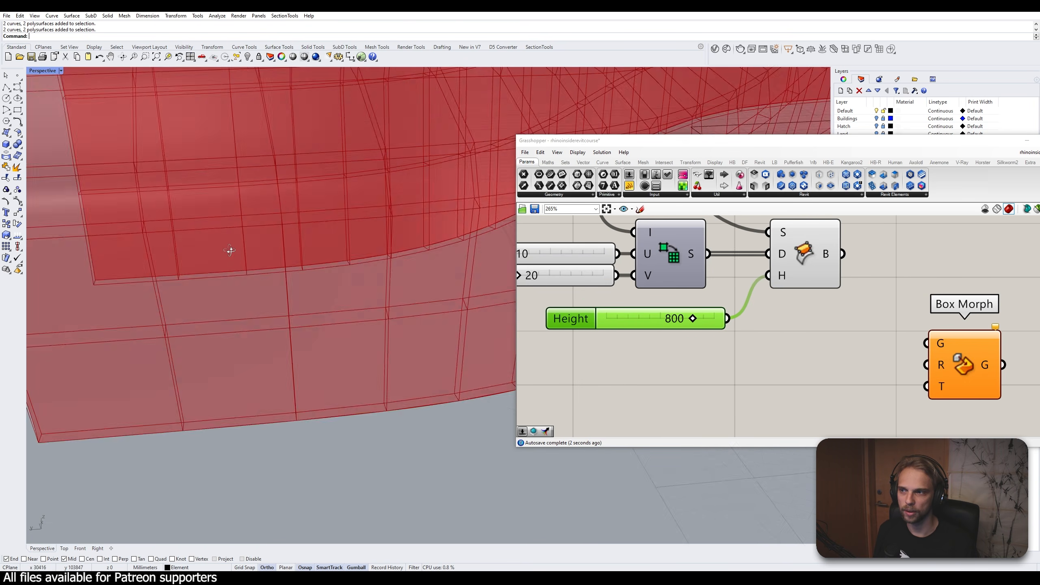
right_drag(228, 249, 229, 295)
mouse_move(695, 320)
mouse_down()
mouse_move(634, 320)
mouse_move(715, 325)
mouse_move(634, 324)
mouse_move(709, 324)
mouse_up()
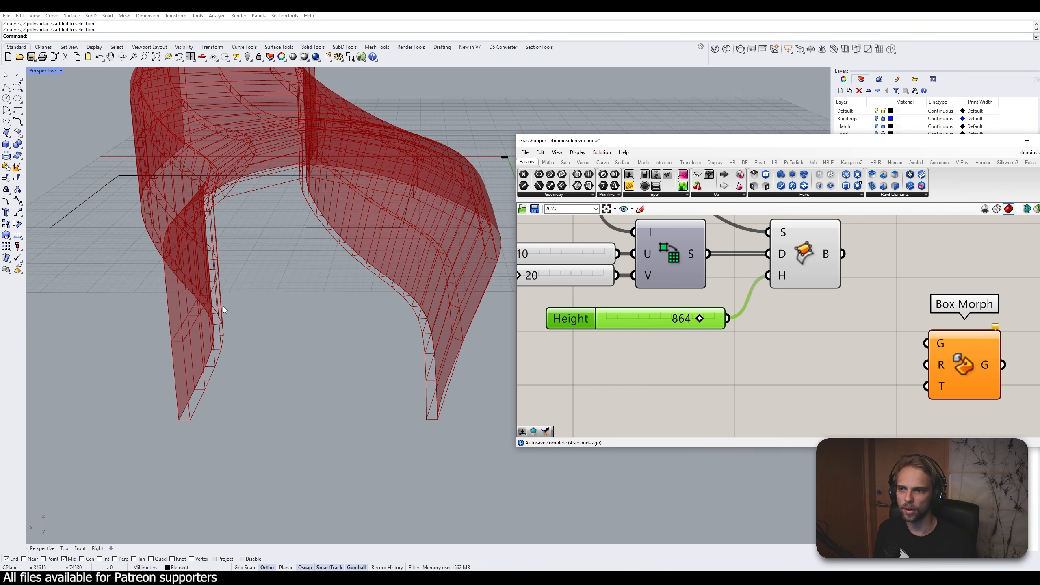
right_drag(223, 306, 320, 456)
Insert a Negative component between the height slider and Surface Box's height input, placing it and the slider in a row below Divide Domain²
drag(676, 326, 622, 323)
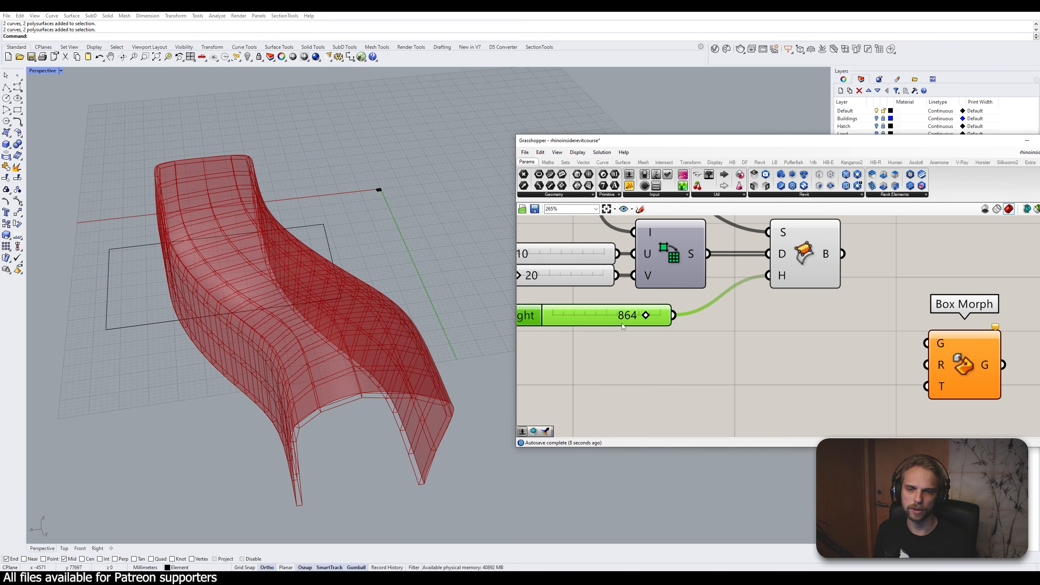
double_click(666, 370)
text(neg)
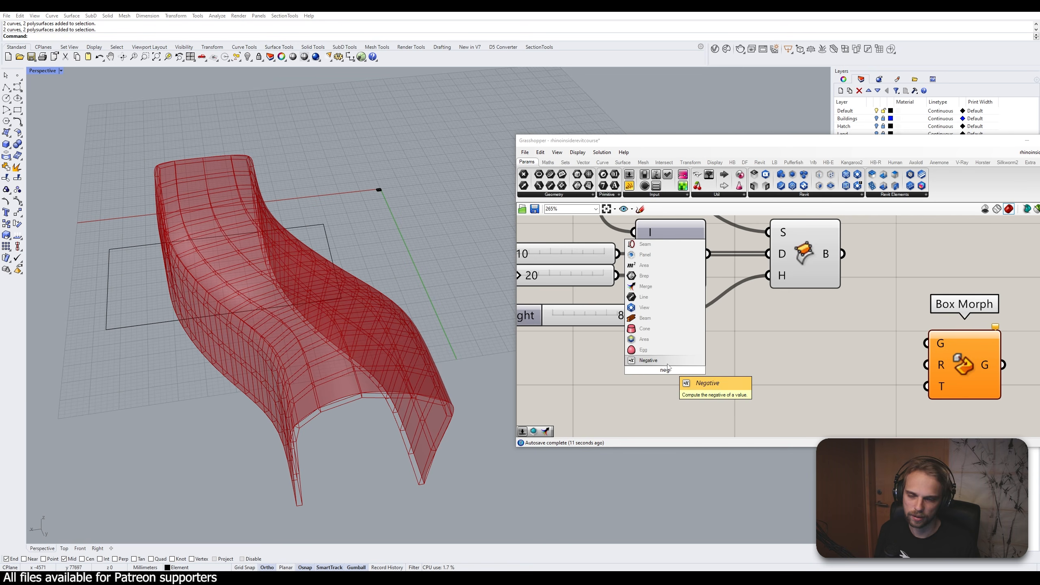
click(671, 361)
drag(675, 376, 743, 348)
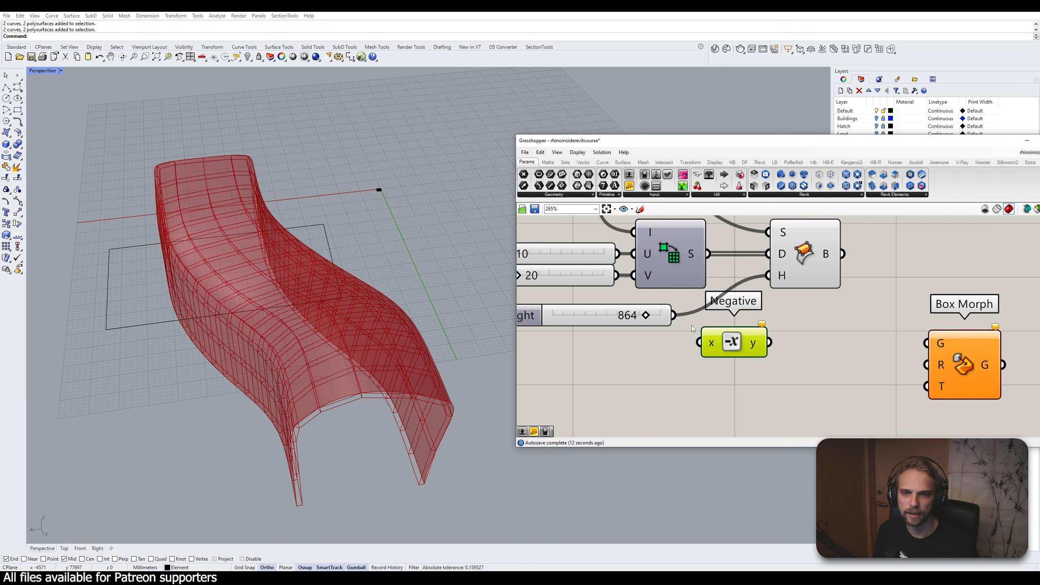
drag(673, 315, 699, 343)
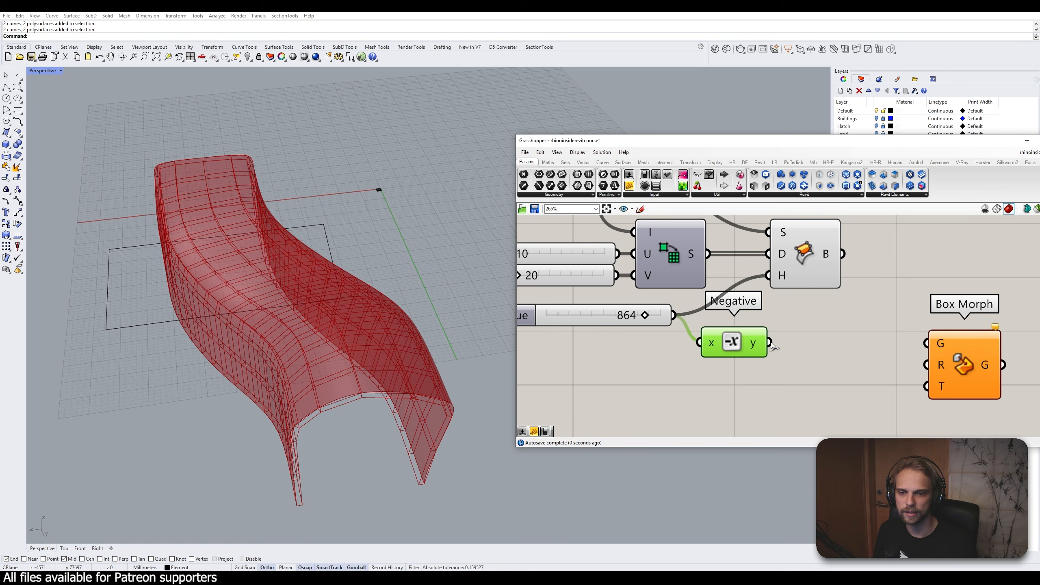
drag(770, 343, 769, 276)
drag(733, 349, 704, 358)
shift+click(620, 320)
click(767, 357)
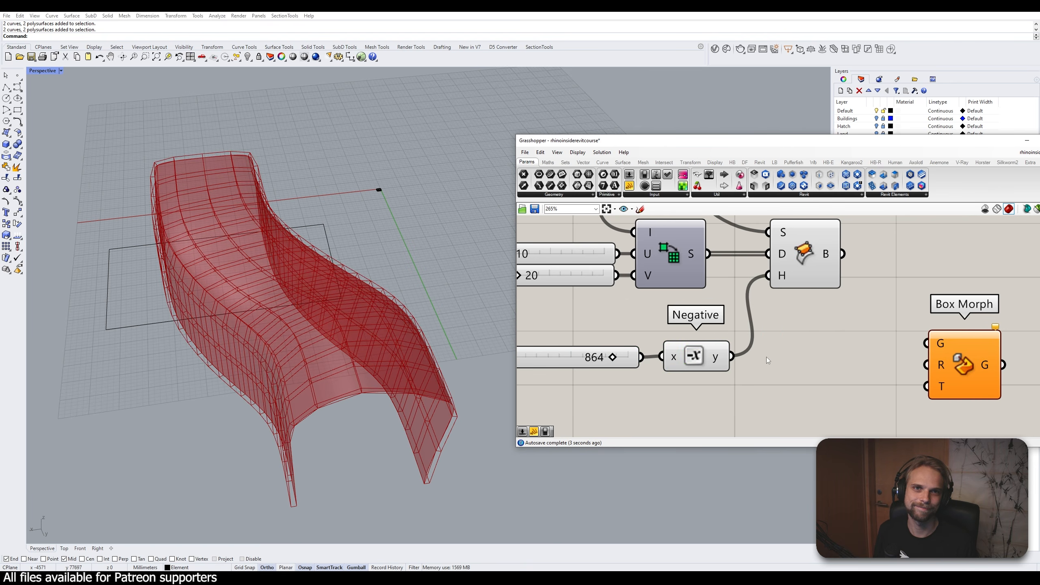
Set the height slider feeding the Negative component to 1000
right_drag(598, 375, 681, 286)
scroll(680, 287, up, 2)
drag(703, 262, 735, 274)
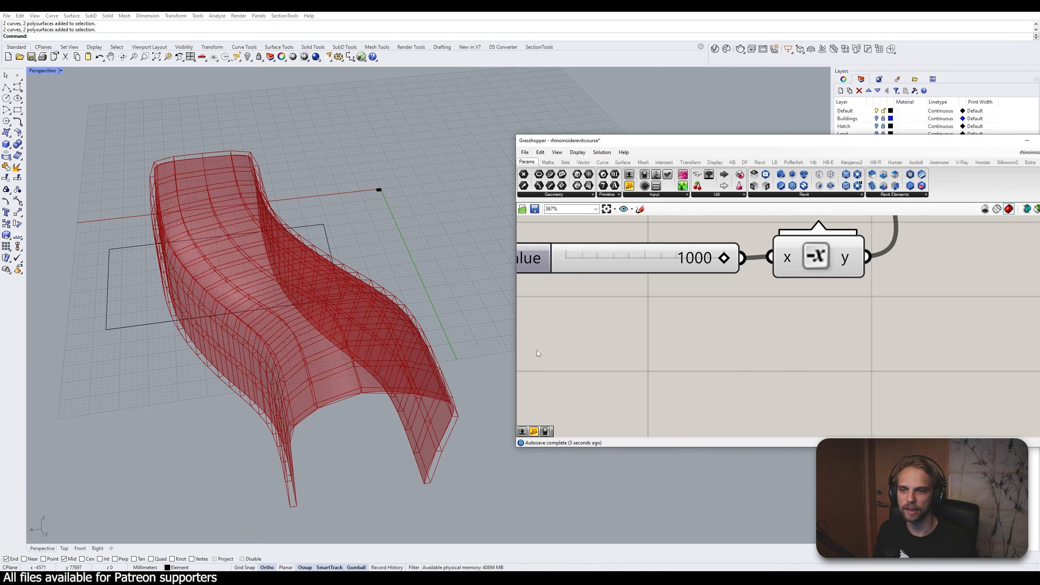
right_drag(483, 389, 421, 421)
scroll(421, 422, down, 5)
Turn off the preview of the Loft component that feeds Divide Domain² so only the surface boxes are displayed
scroll(687, 296, down, 6)
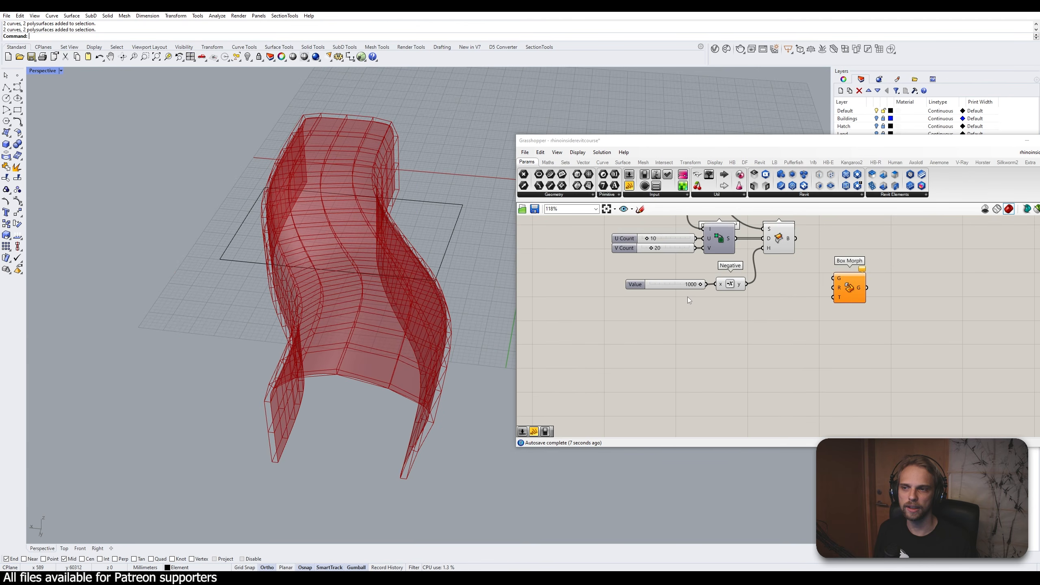
scroll(661, 337, up, 3)
click(642, 298)
middle_click(643, 296)
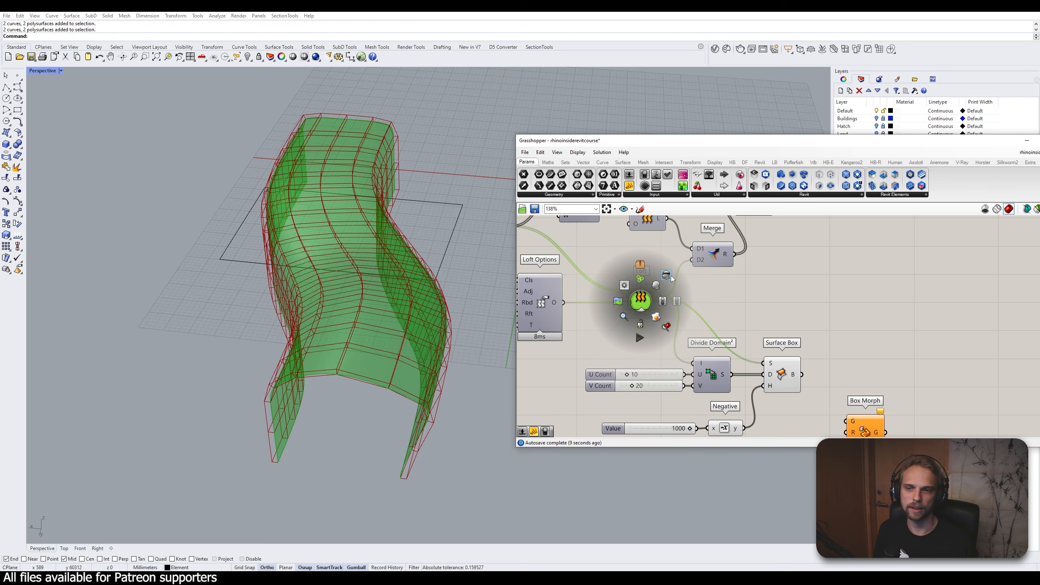
click(671, 277)
click(596, 328)
right_drag(351, 336, 280, 343)
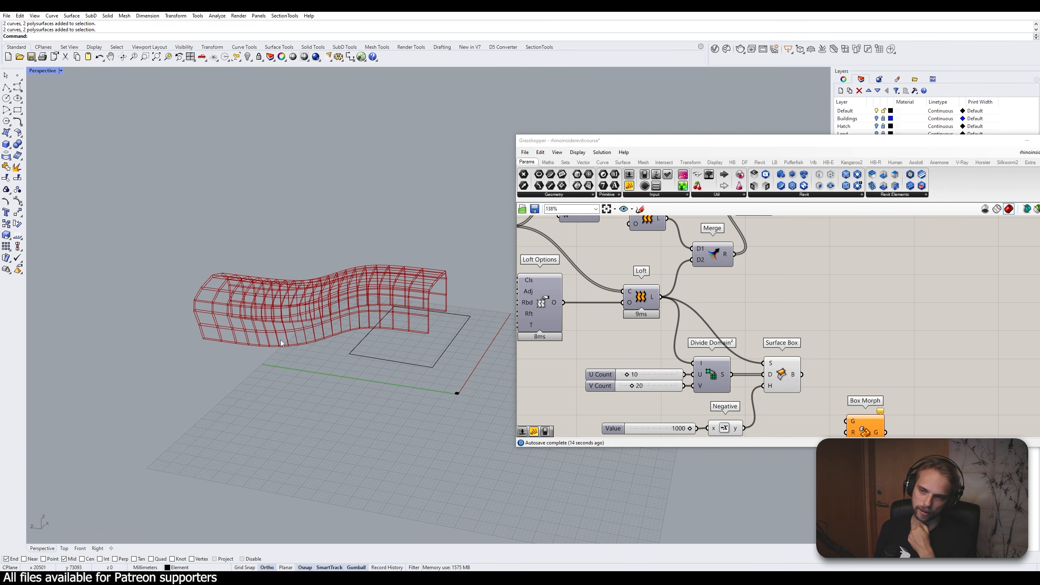
Move the Box Morph component to the right of Surface Box, level with it and with room between them
right_drag(799, 383, 737, 287)
scroll(796, 322, up, 2)
drag(796, 339, 820, 261)
right_drag(844, 254, 822, 326)
scroll(802, 315, down, 4)
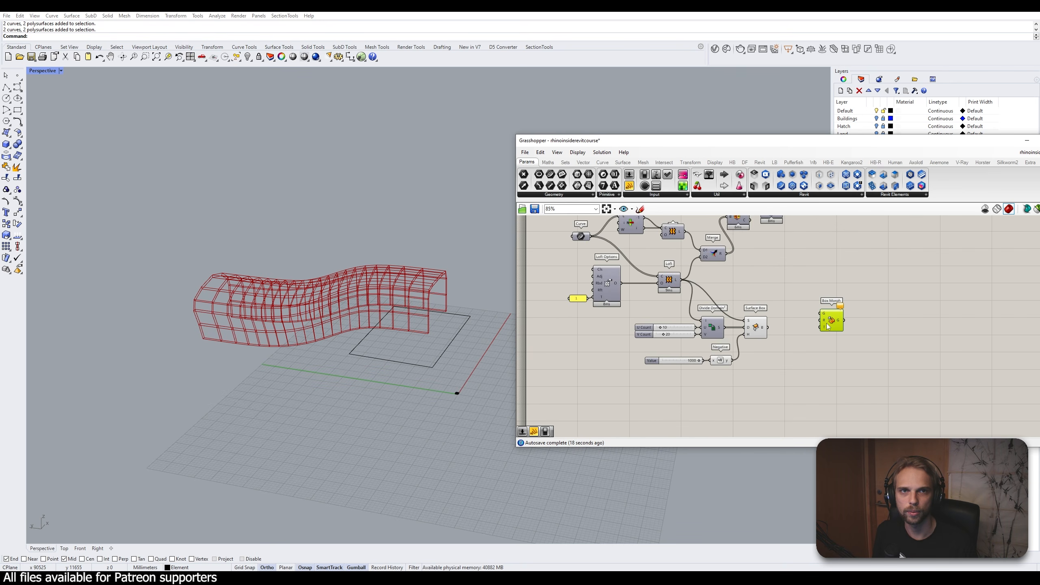
scroll(779, 305, up, 2)
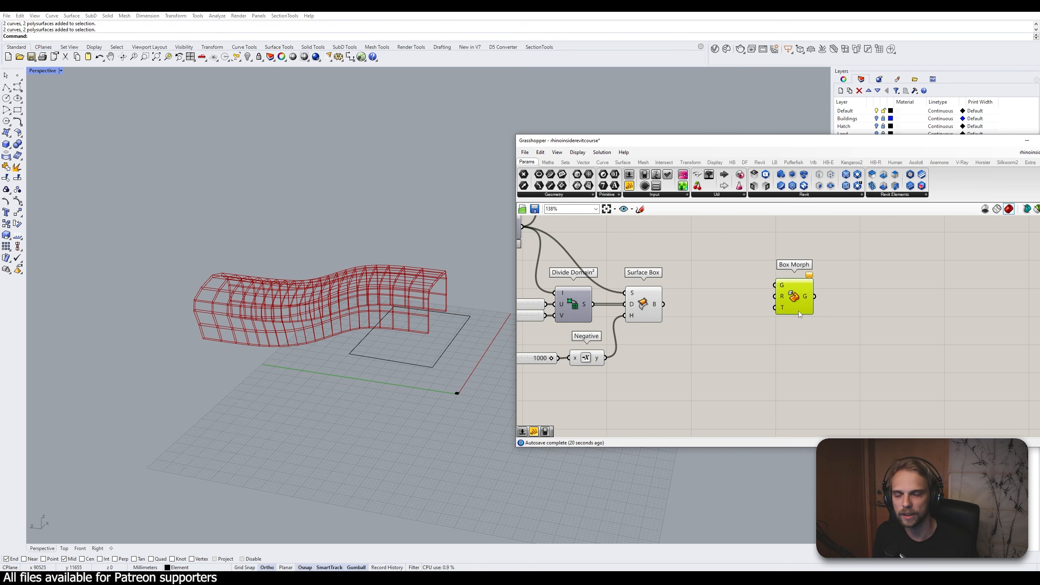
right_drag(651, 313, 729, 291)
scroll(728, 291, down, 1)
scroll(727, 288, down, 1)
right_drag(800, 282, 766, 294)
scroll(766, 294, up, 3)
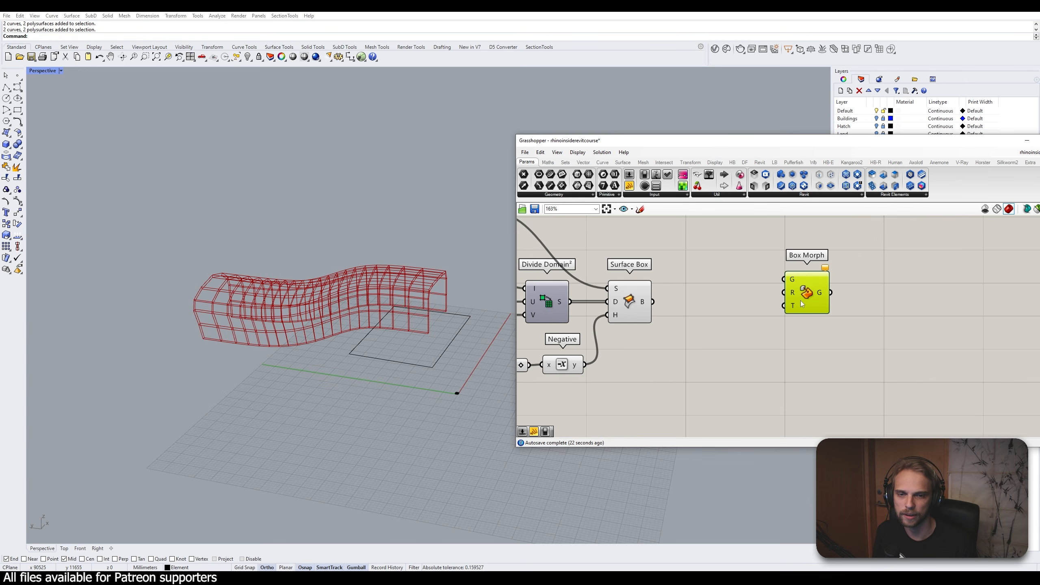
Zoom the Perspective view to the framed panel element and move Box Morph farther away from Surface Box
drag(805, 300, 799, 274)
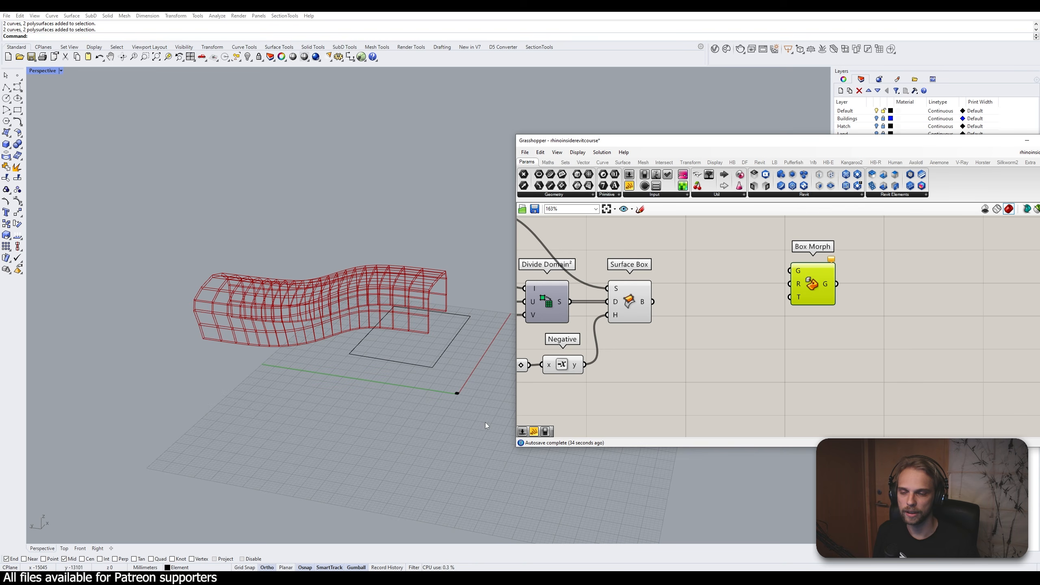
click(457, 394)
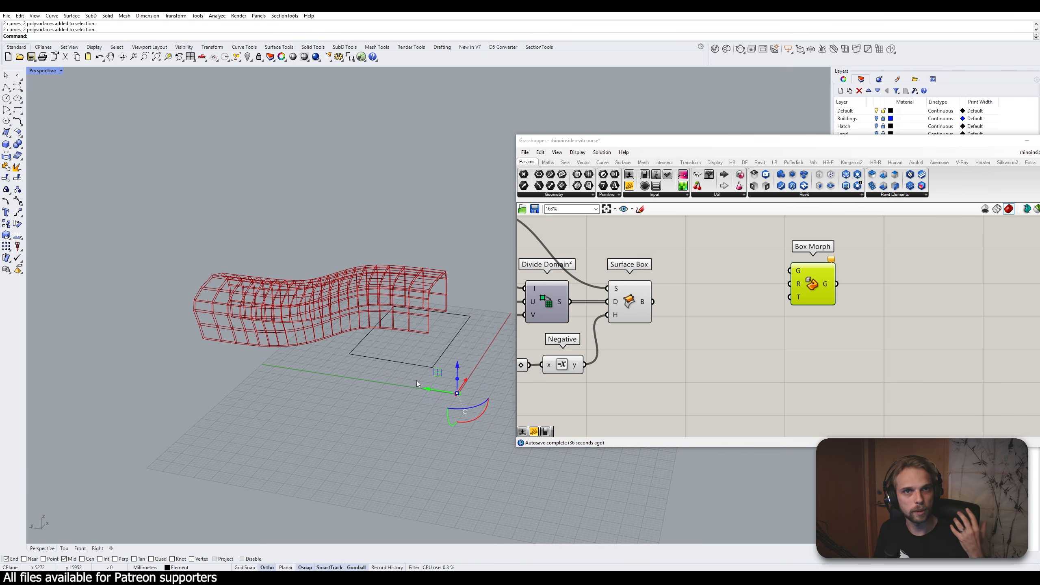
text(zs)
key(Return)
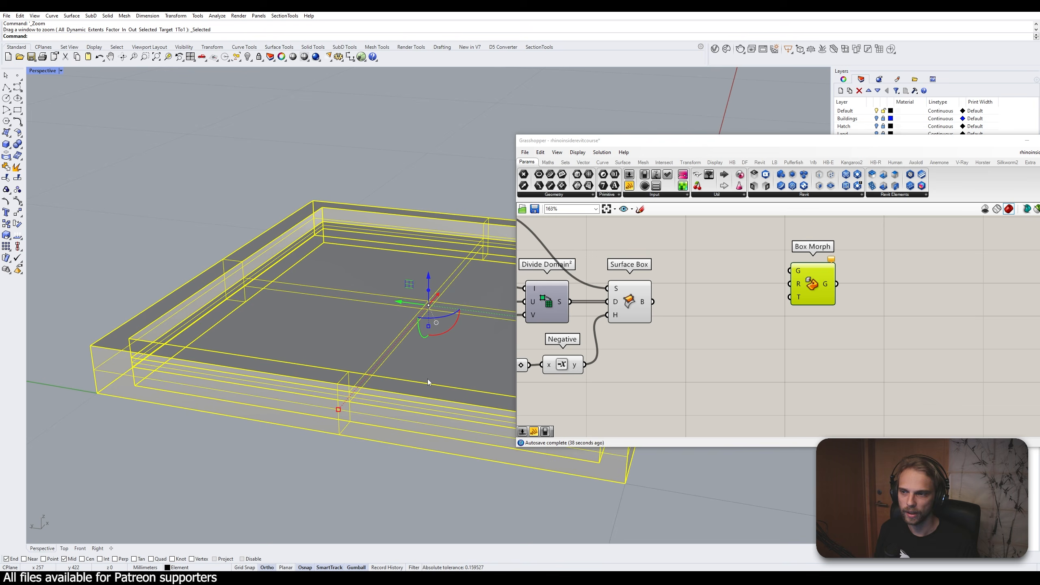
scroll(428, 382, down, 5)
key(Escape)
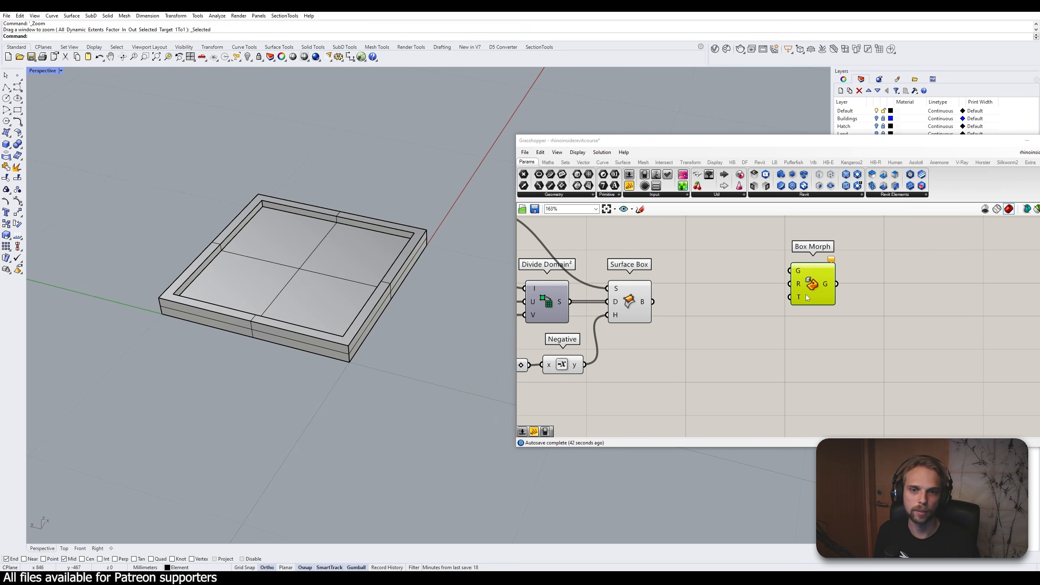
drag(802, 300, 859, 300)
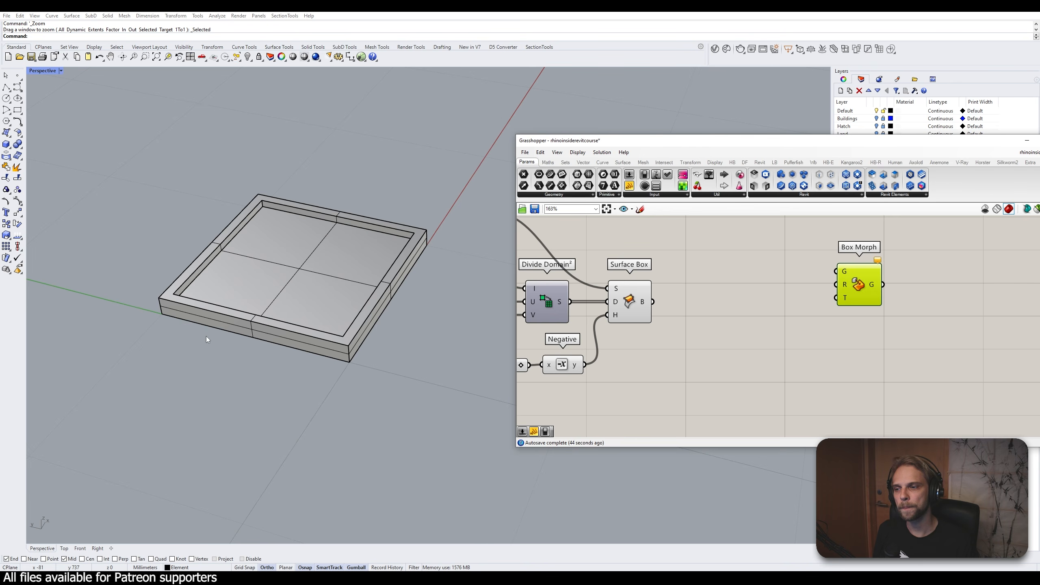
Examine the panel element by selecting its outer frame and inner glass solid in turn, and finally both together
click(281, 275)
click(258, 321)
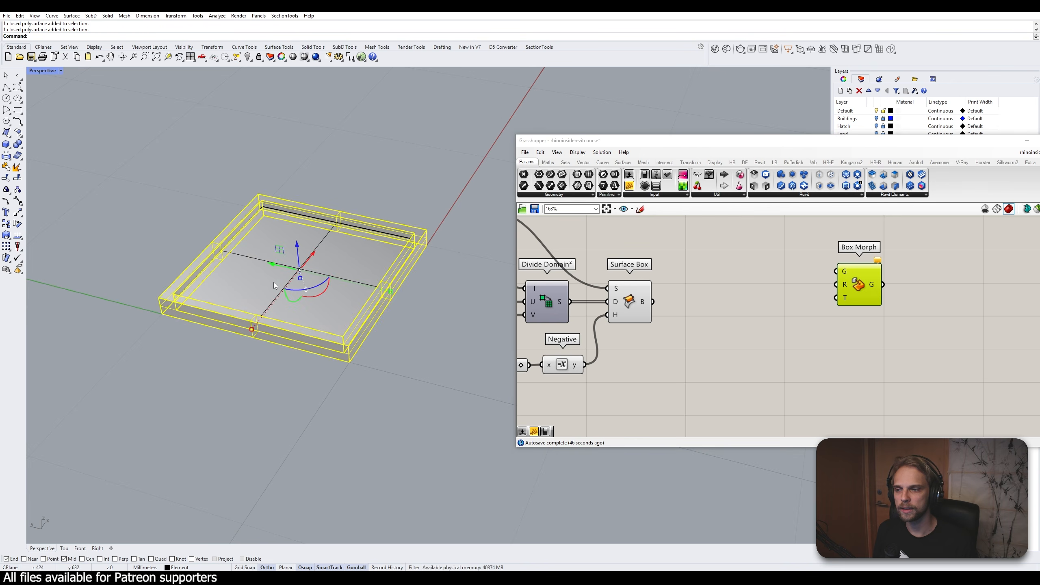
click(131, 232)
click(251, 267)
drag(331, 166, 143, 307)
click(306, 209)
click(295, 227)
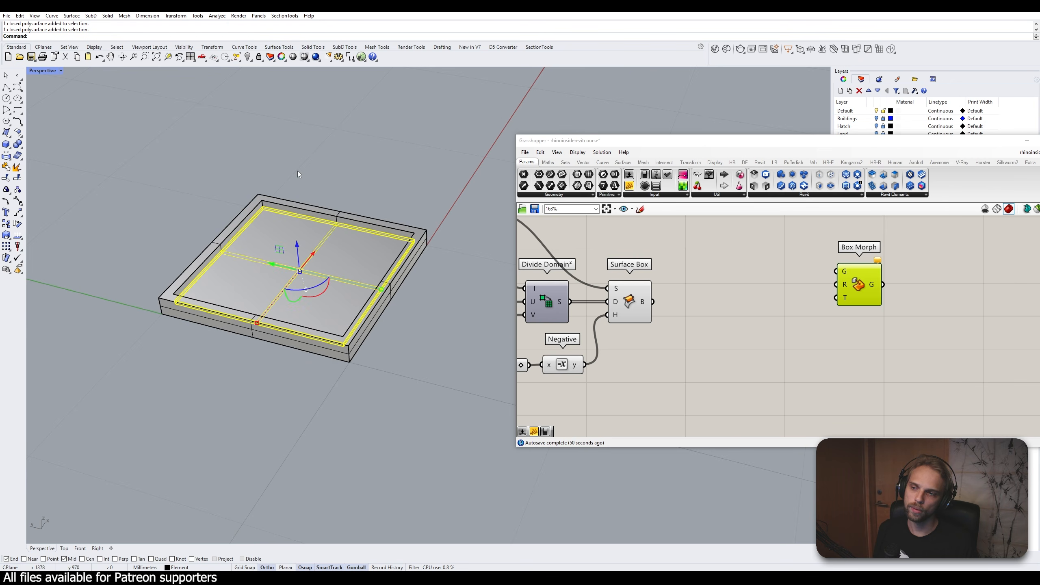
click(298, 172)
click(288, 201)
click(284, 229)
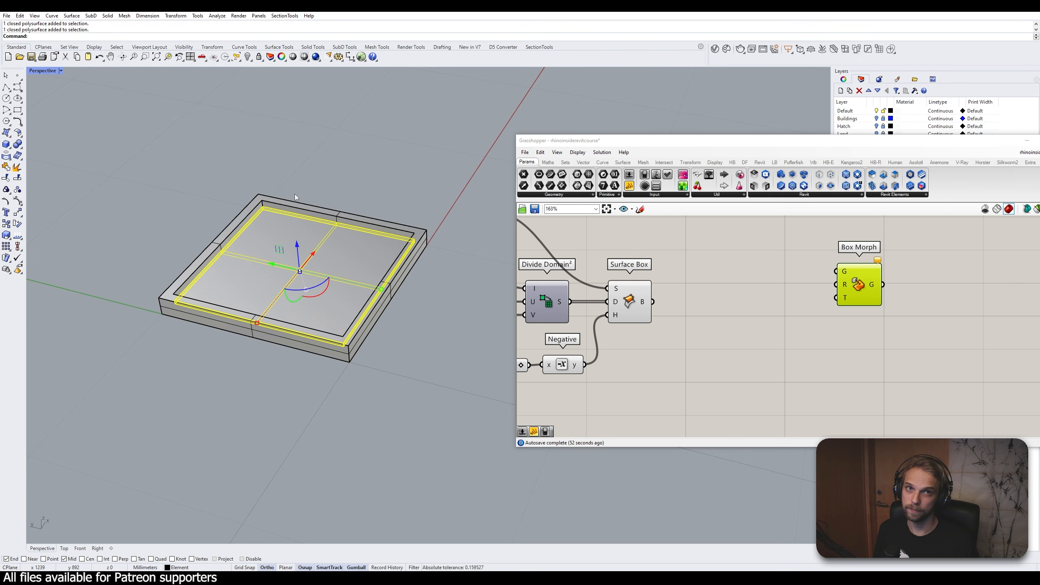
click(290, 199)
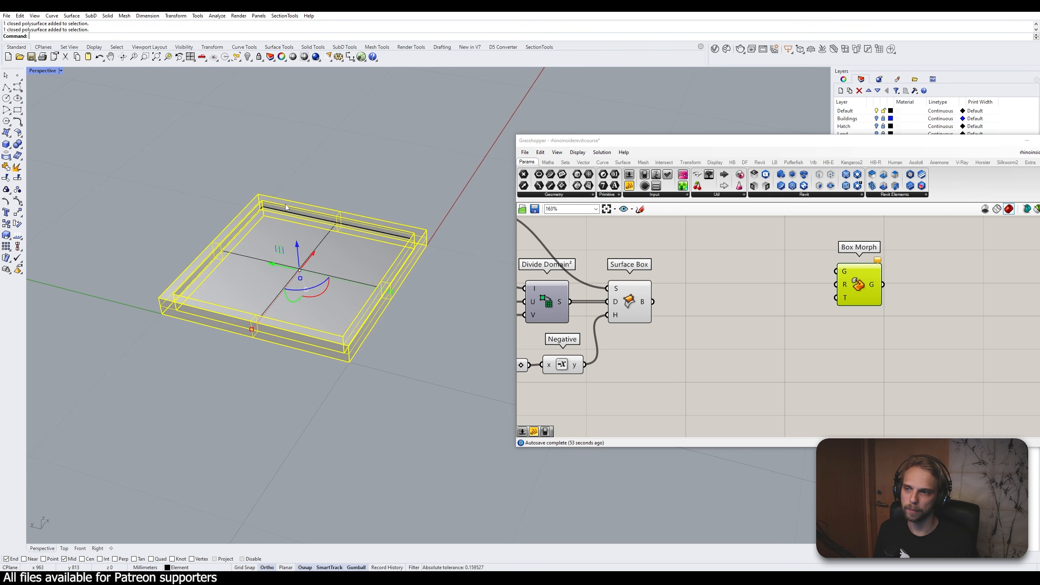
click(269, 225)
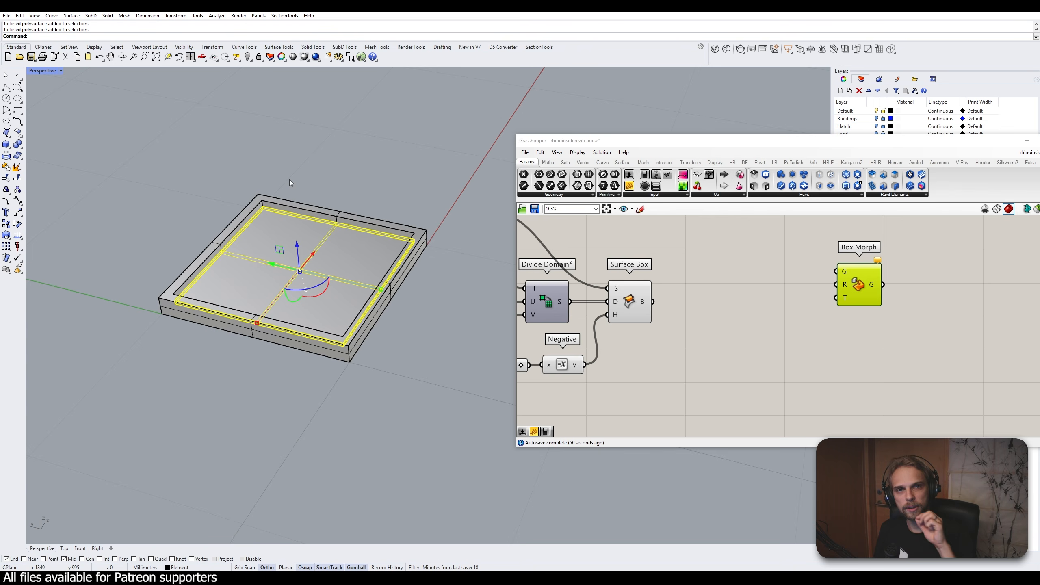
click(286, 202)
click(280, 237)
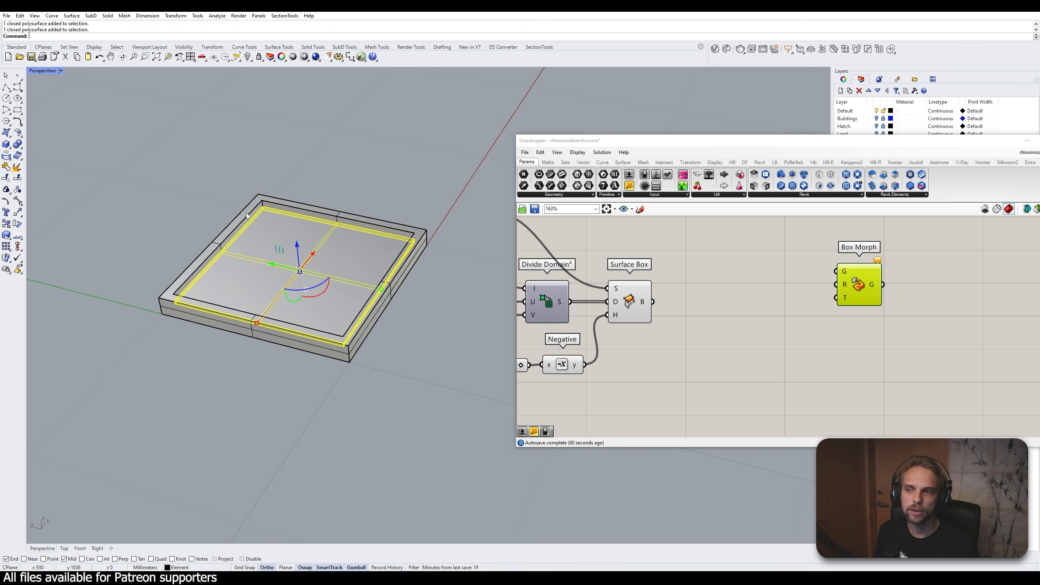
drag(288, 140, 200, 295)
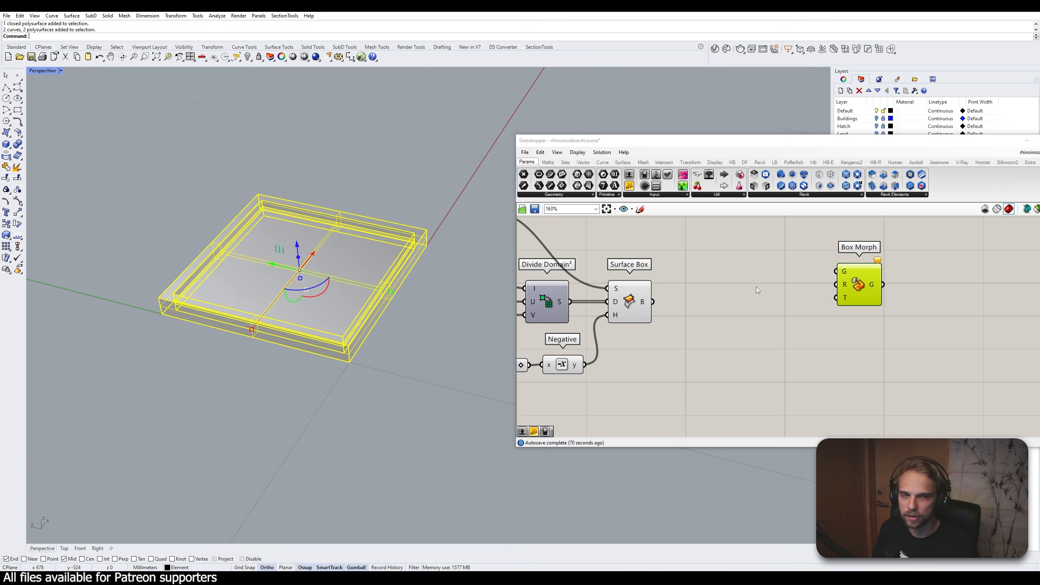
Duplicate the Box Morph component so the two copies sit one directly below the other
drag(866, 291, 904, 254)
click(778, 311)
click(444, 344)
key(ctrl+c)
key(ctrl+v)
right_drag(929, 283, 861, 310)
click(845, 354)
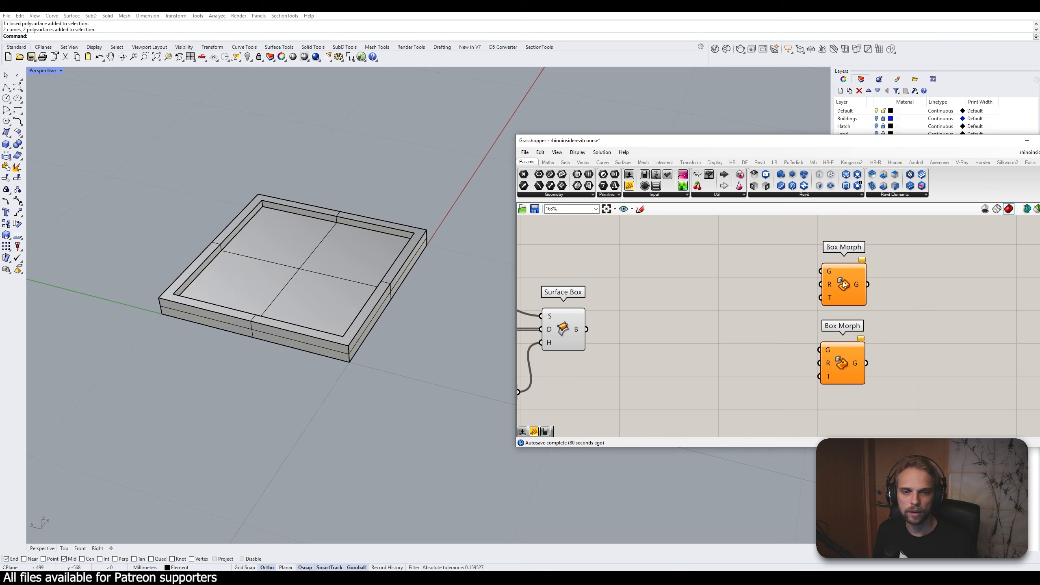
Put the upper Box Morph in a group labelled Glass with a blob outline, spaced slightly farther above the lower one
click(843, 282)
middle_click(843, 282)
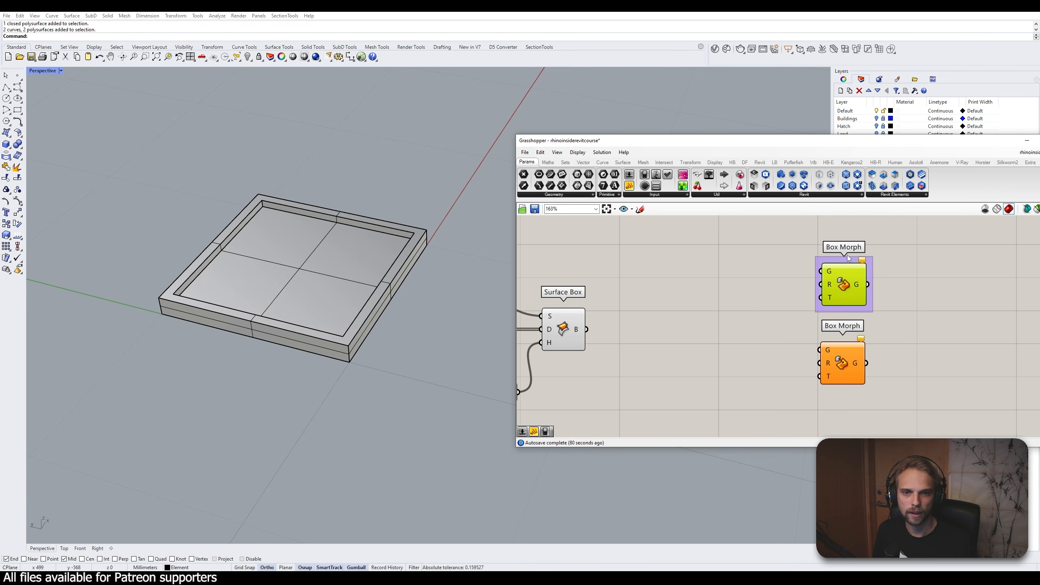
scroll(848, 258, up, 2)
click(837, 264)
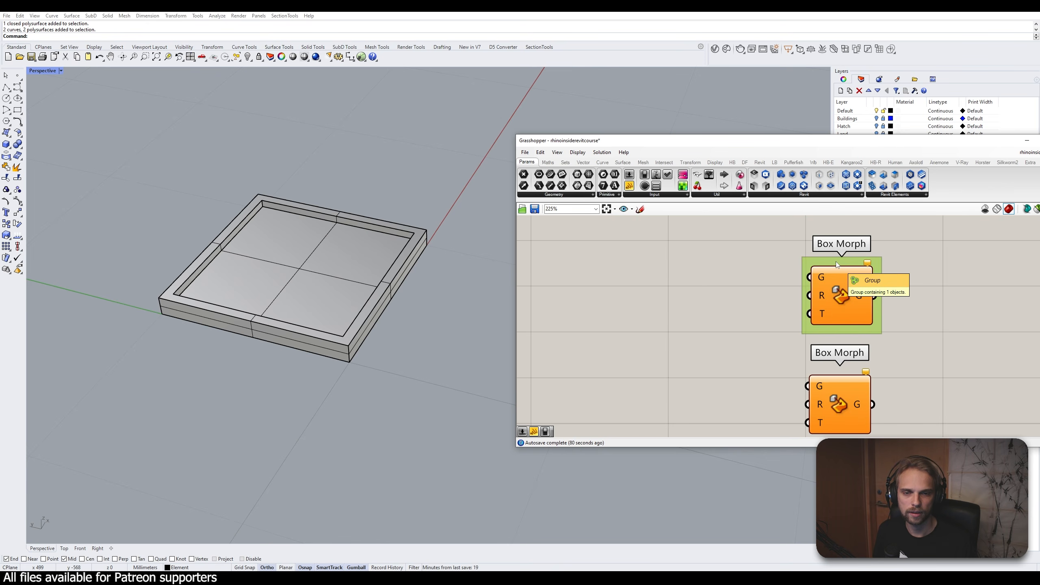
right_click(837, 262)
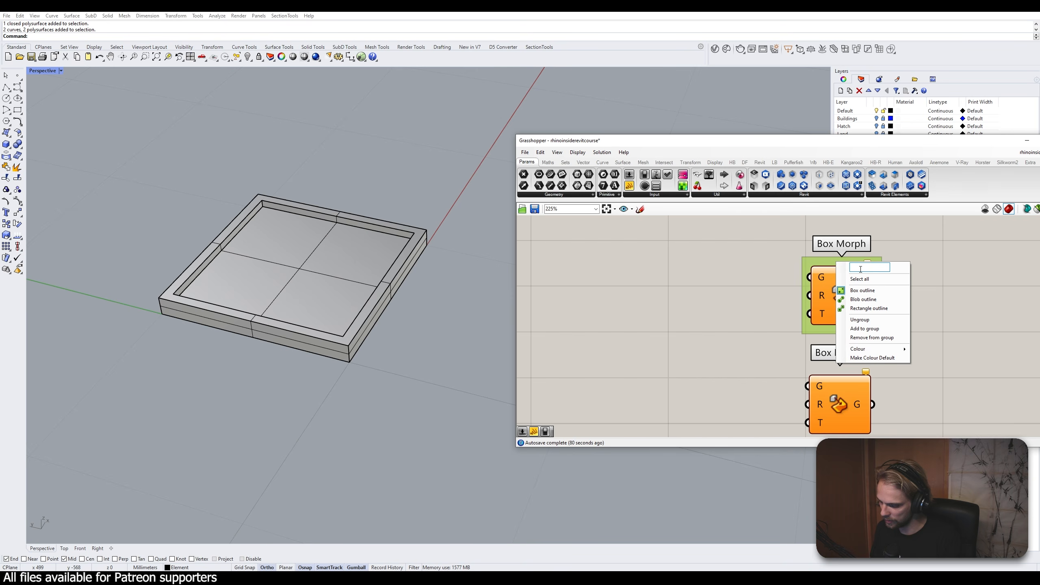
text(Glass)
key(Return)
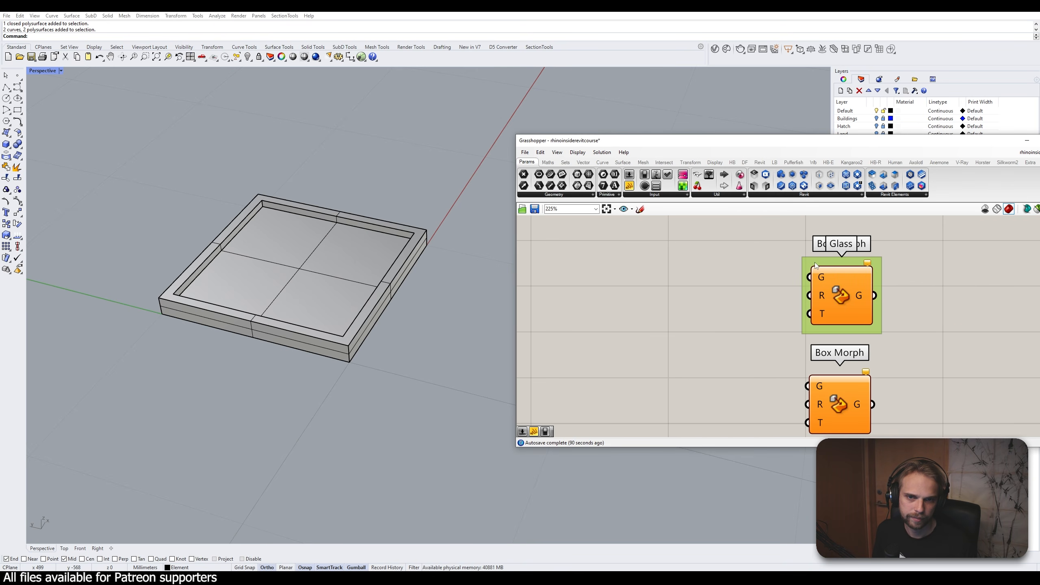
right_click(816, 265)
click(831, 298)
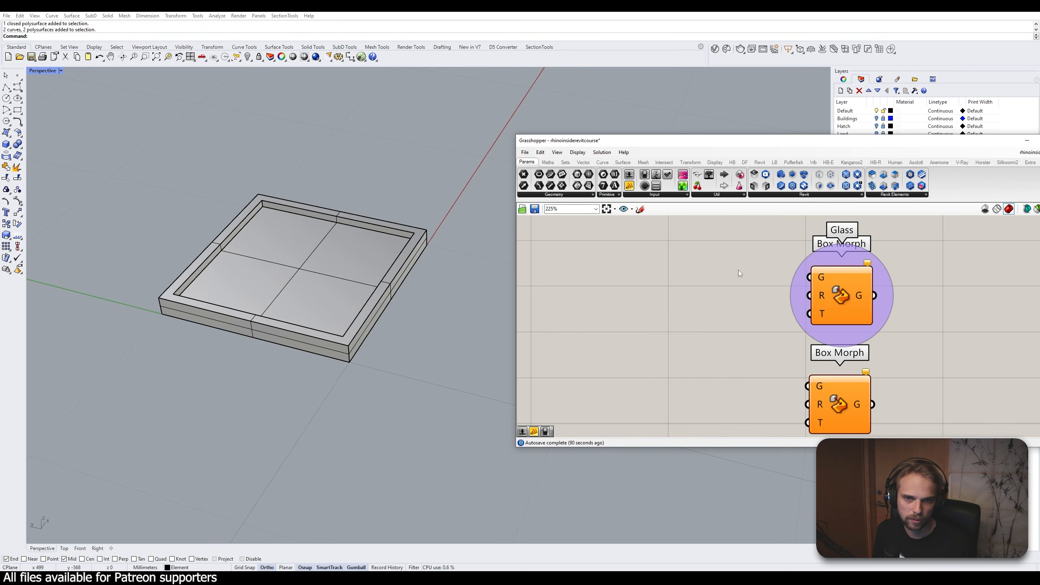
scroll(762, 268, down, 2)
click(815, 262)
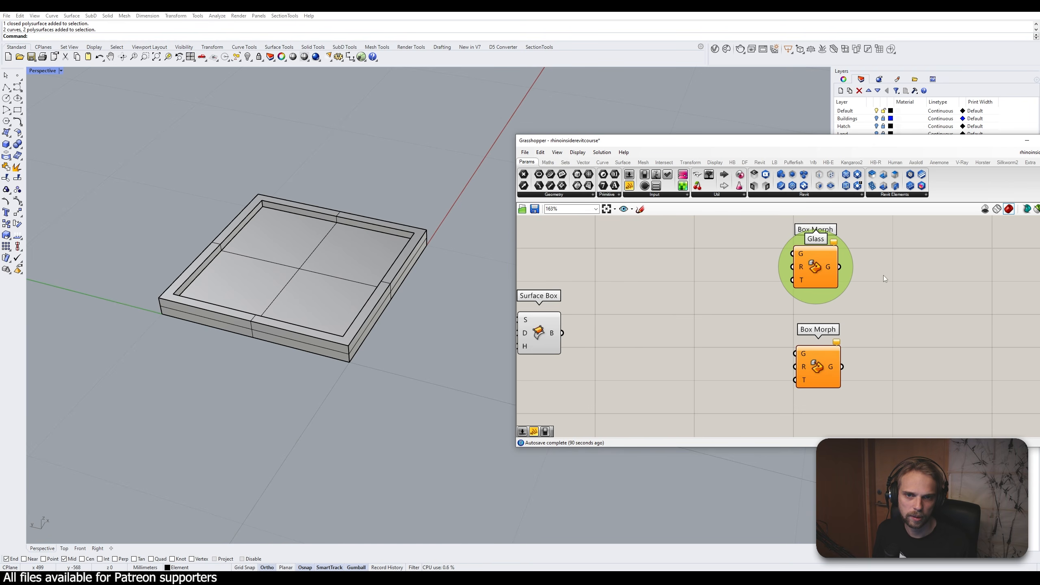
Put the lower Box Morph in its own group with a blob outline and label it Frame
scroll(876, 286, down, 2)
click(780, 324)
middle_click(779, 323)
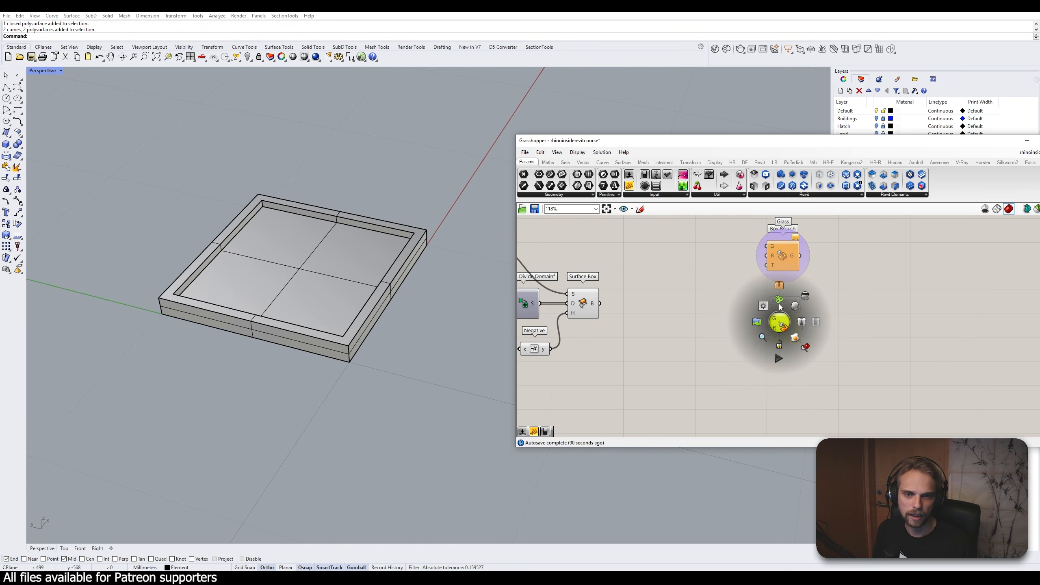
click(758, 302)
click(757, 301)
scroll(790, 308, up, 3)
click(781, 310)
right_click(781, 311)
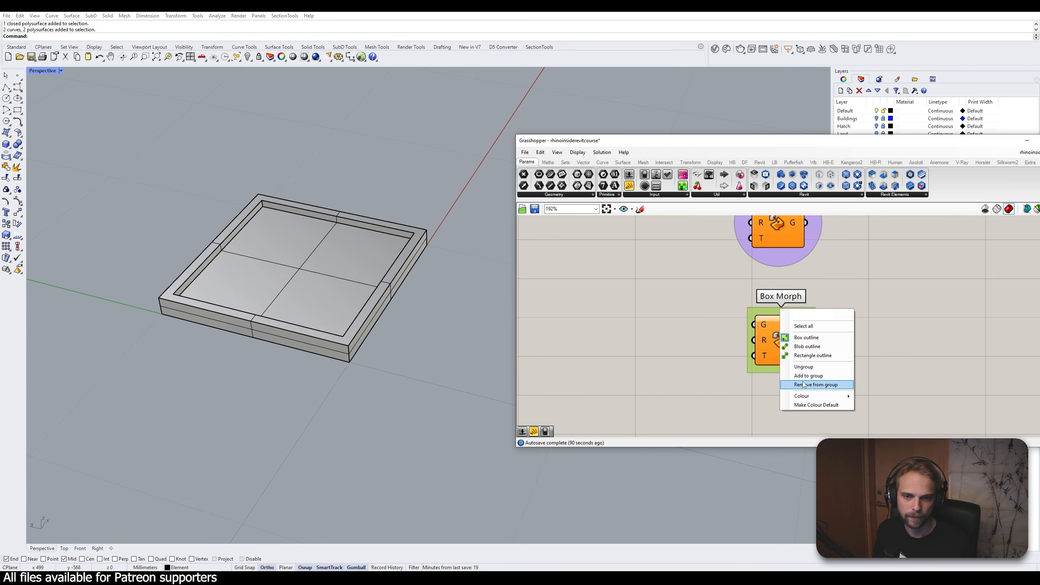
click(805, 346)
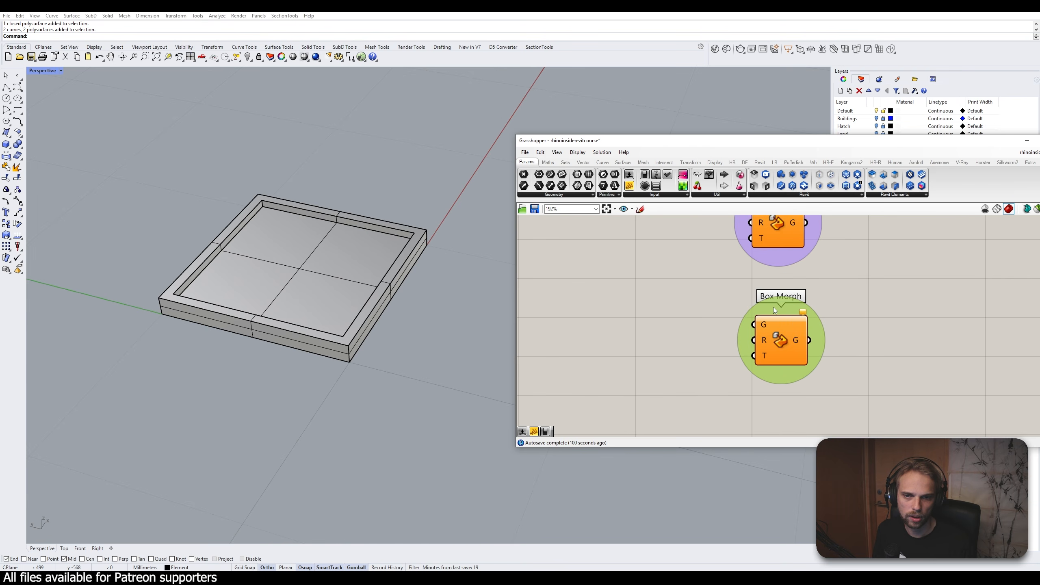
right_click(776, 310)
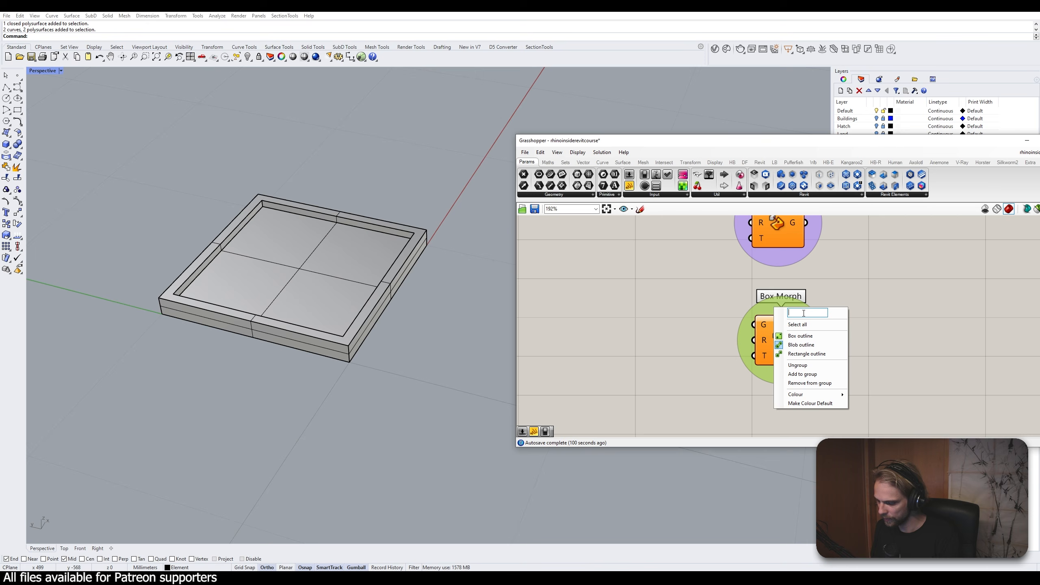
text(Frame)
click(878, 242)
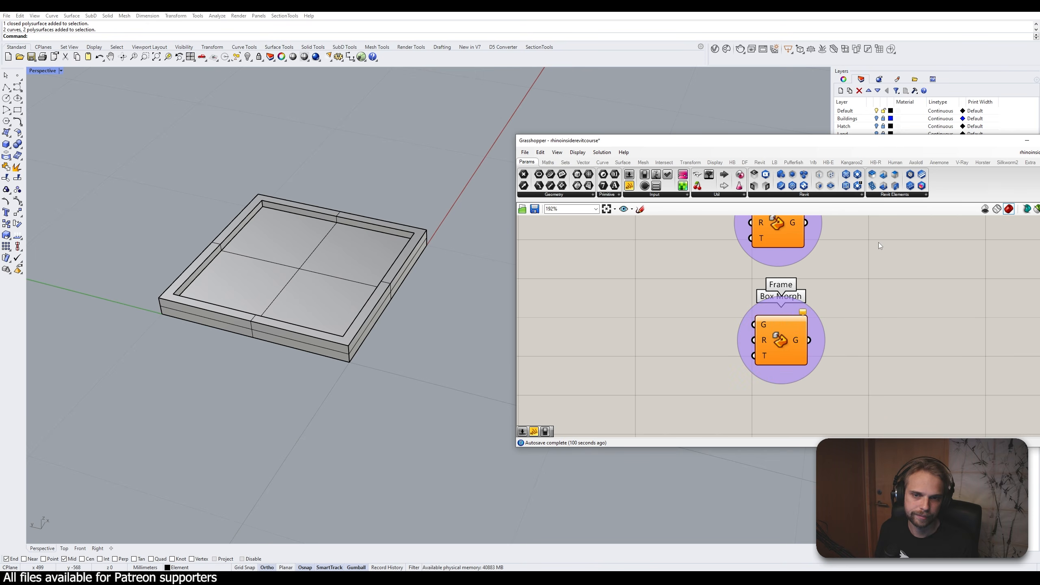
Add a Brep parameter referencing the panel's inner glass solid and wire it to the Glass Box Morph's geometry input
scroll(878, 242, down, 3)
right_drag(728, 305, 756, 291)
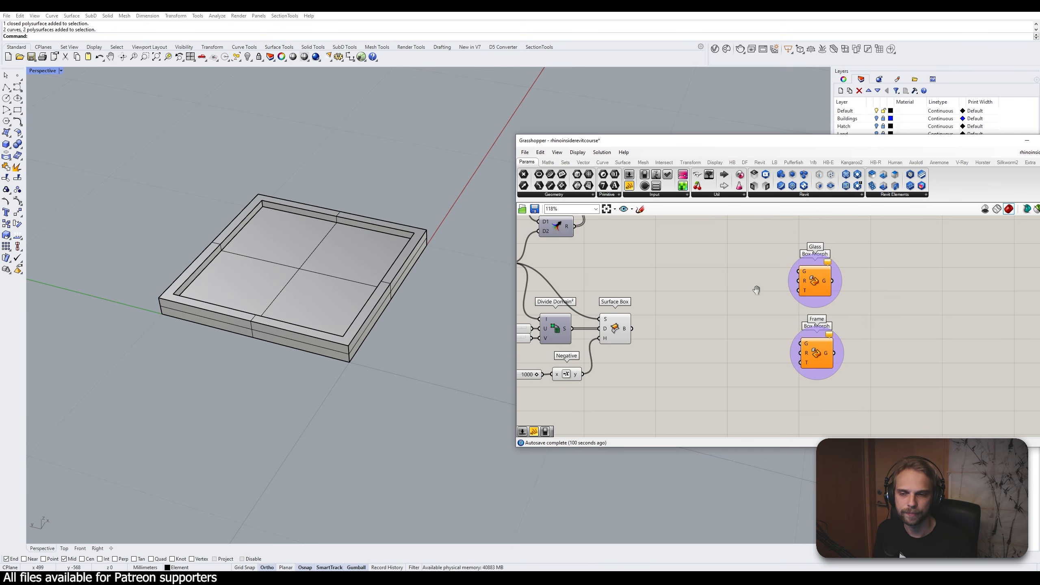
double_click(699, 280)
text(brep)
key(Return)
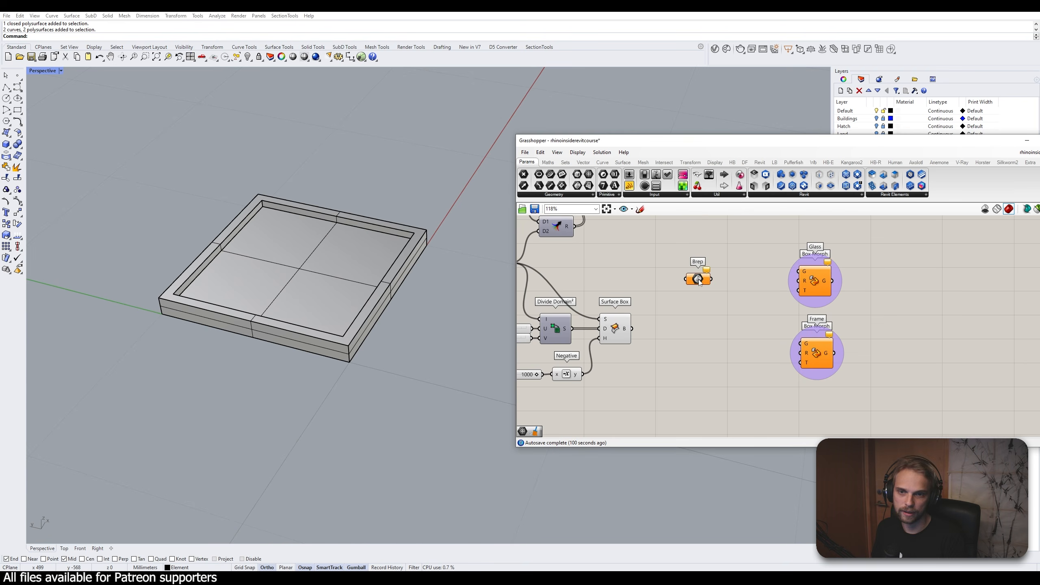
drag(699, 281, 723, 265)
right_click(726, 265)
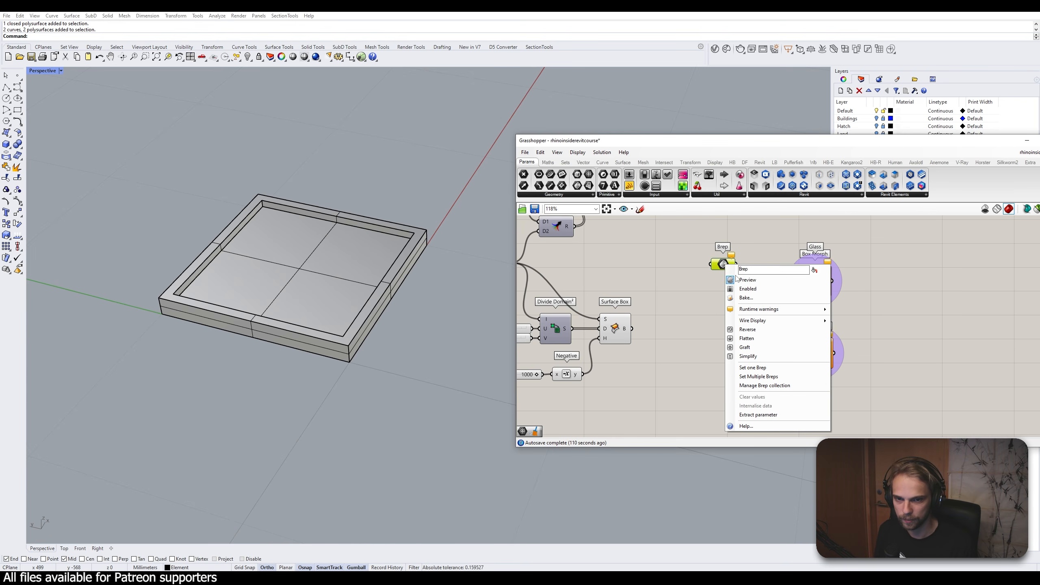
click(753, 368)
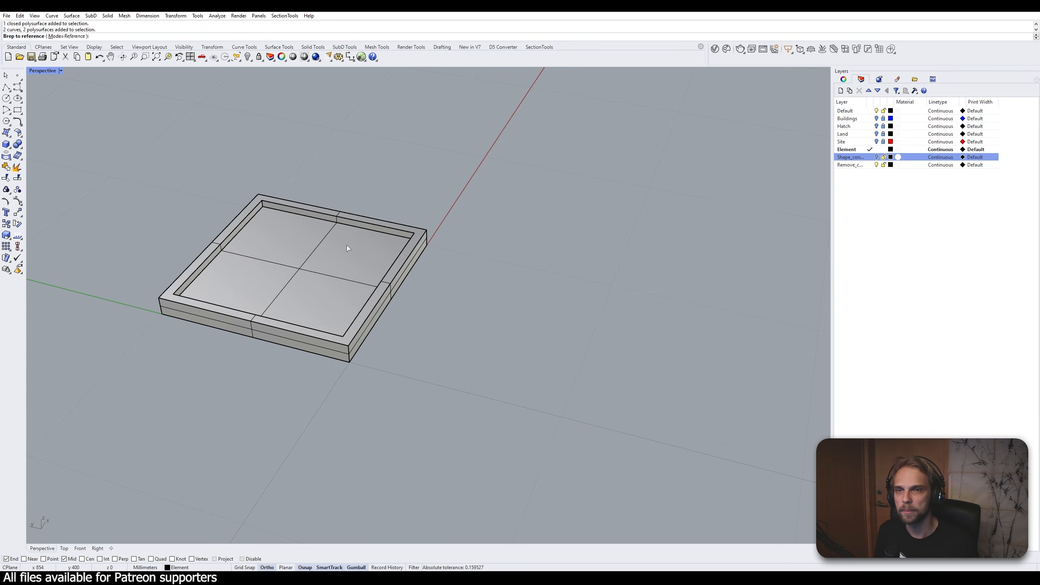
click(329, 257)
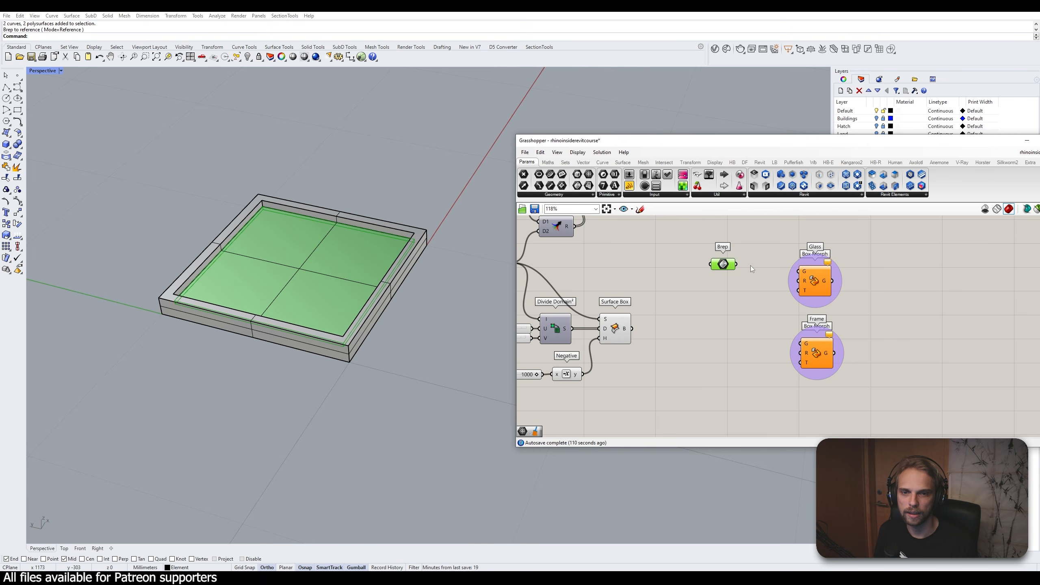
drag(736, 265, 801, 279)
drag(713, 267, 724, 275)
Add a second Brep parameter referencing the panel's outer frame and wire it to the Frame Box Morph's geometry input
click(721, 341)
right_drag(721, 340, 730, 322)
double_click(731, 324)
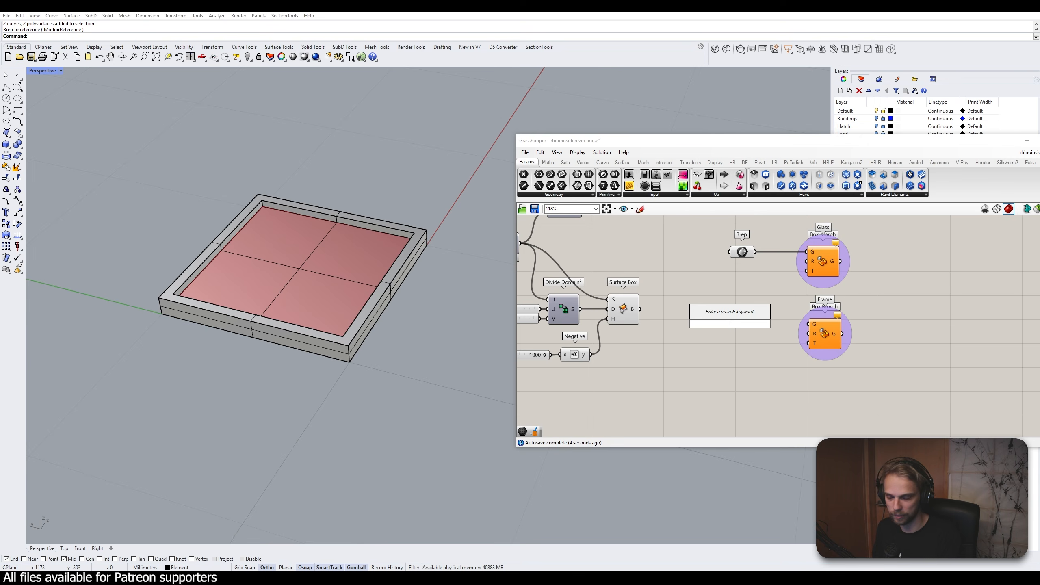
text(brep)
key(Return)
right_click(730, 324)
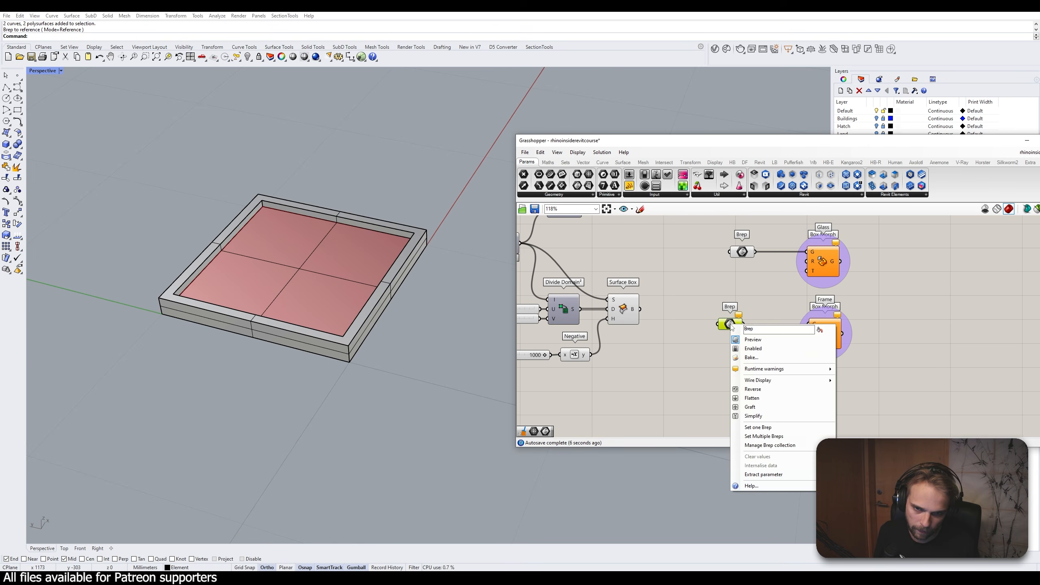
click(758, 428)
click(355, 357)
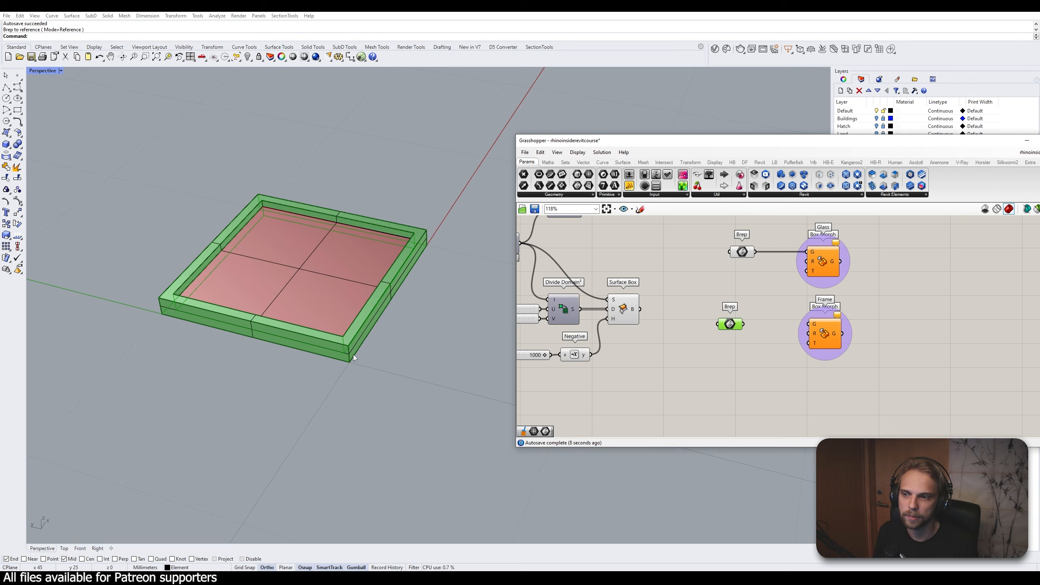
mouse_move(743, 325)
mouse_down()
mouse_move(809, 324)
mouse_move(751, 328)
mouse_up()
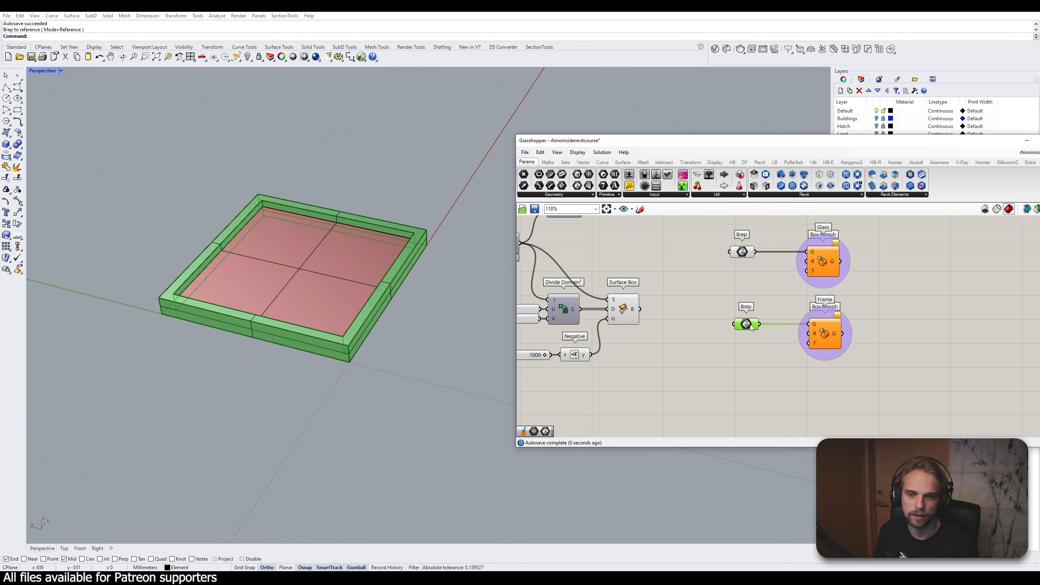
click(766, 289)
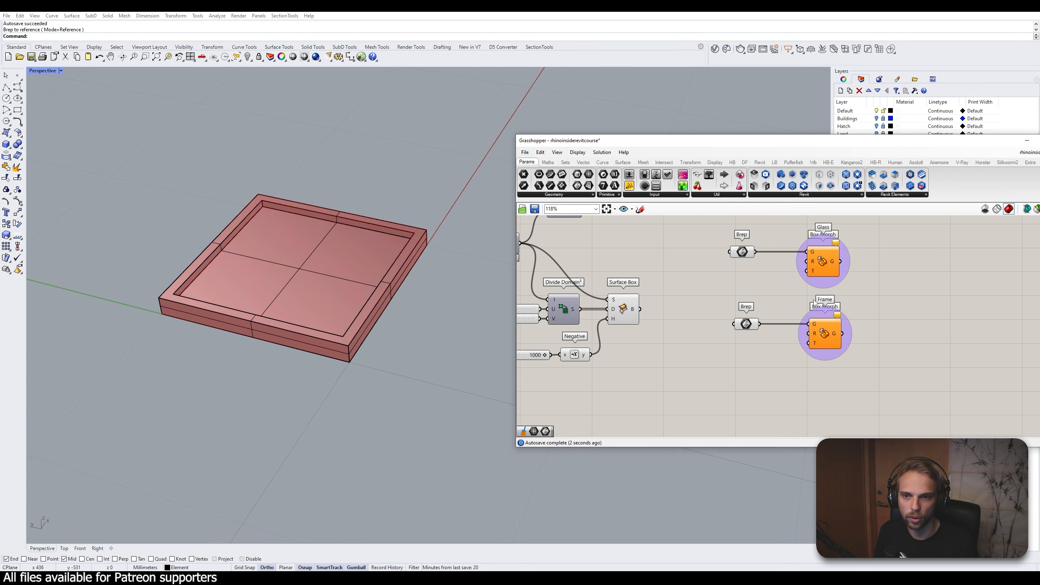
right_drag(815, 302, 762, 286)
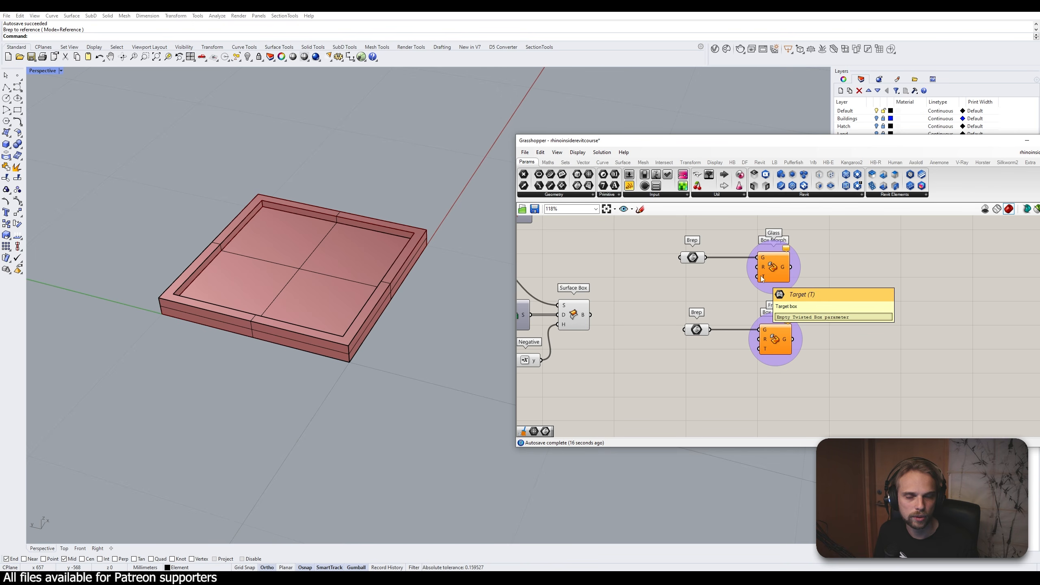
Wire the Surface Box output to the target inputs of both the Glass and Frame Box Morph components
drag(583, 318, 587, 315)
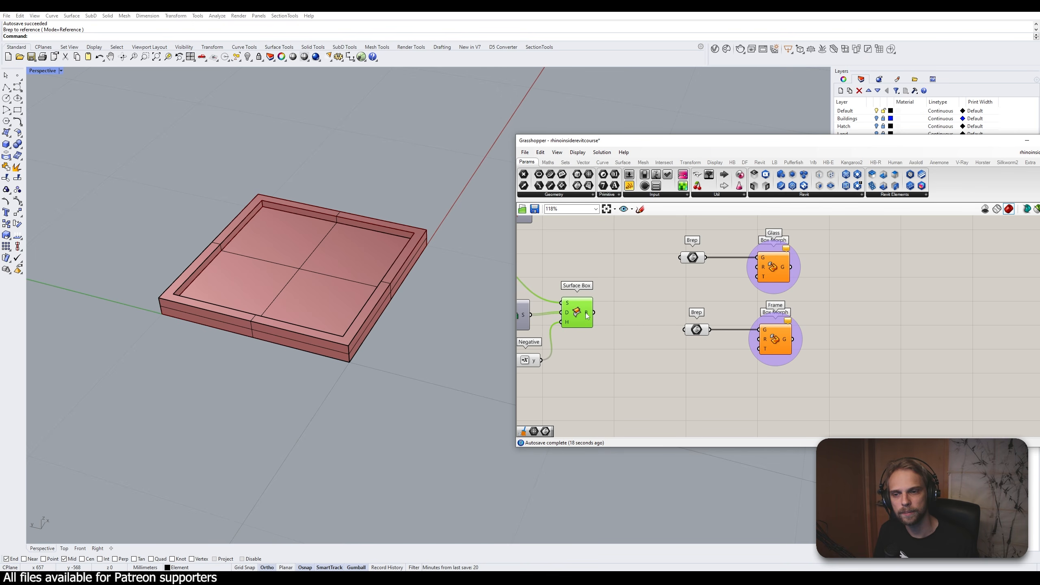
scroll(594, 286, down, 1)
scroll(262, 246, down, 20)
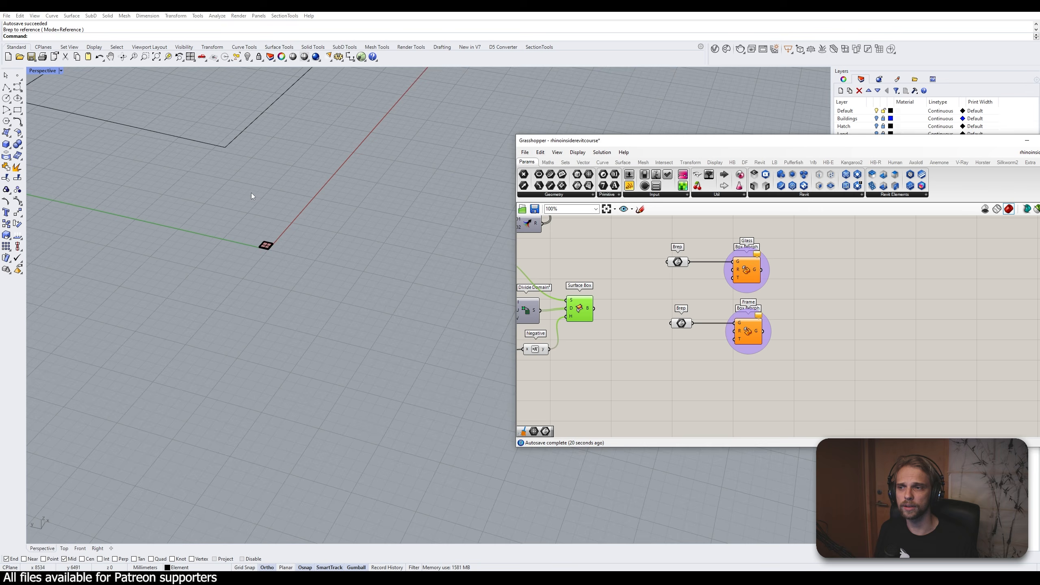
shift+right_drag(252, 193, 299, 319)
scroll(307, 250, up, 5)
scroll(307, 248, up, 5)
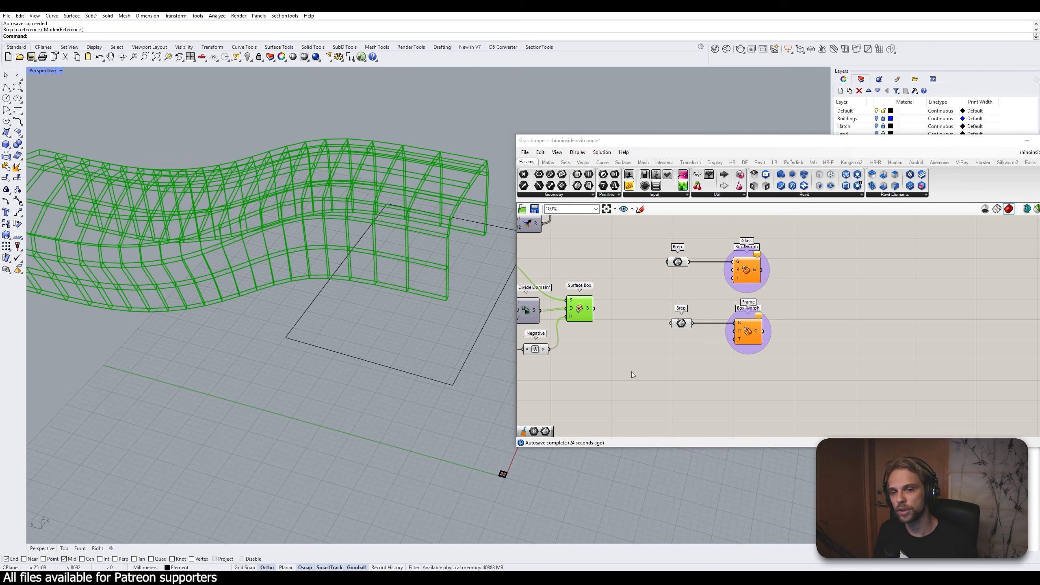
scroll(583, 309, up, 1)
drag(596, 308, 761, 273)
drag(597, 308, 760, 344)
right_drag(643, 373, 652, 358)
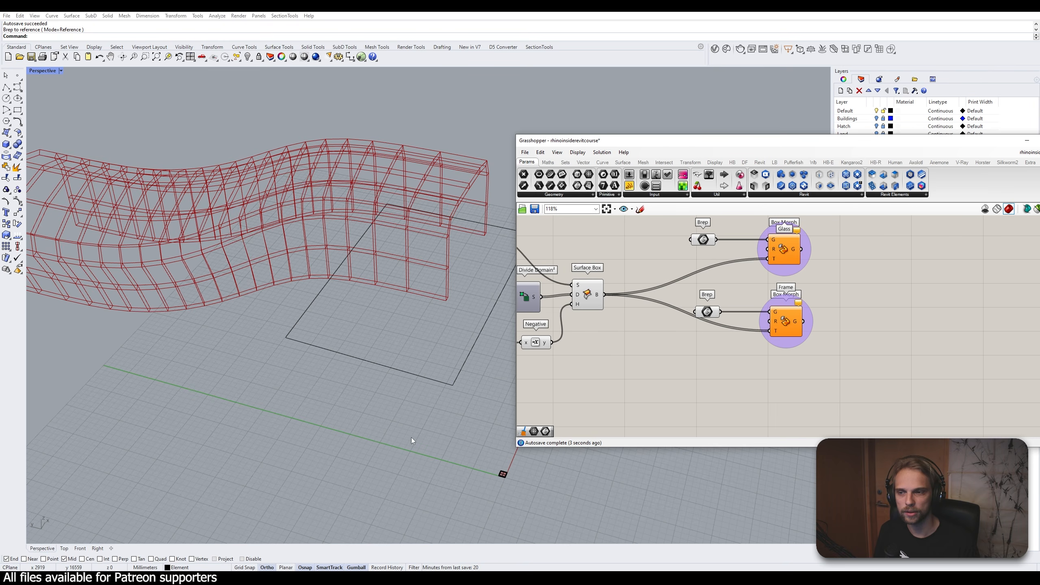
Add a Domain Box component between the Glass and Frame branches to serve as the panel element's reference box
scroll(505, 481, up, 10)
scroll(421, 433, down, 3)
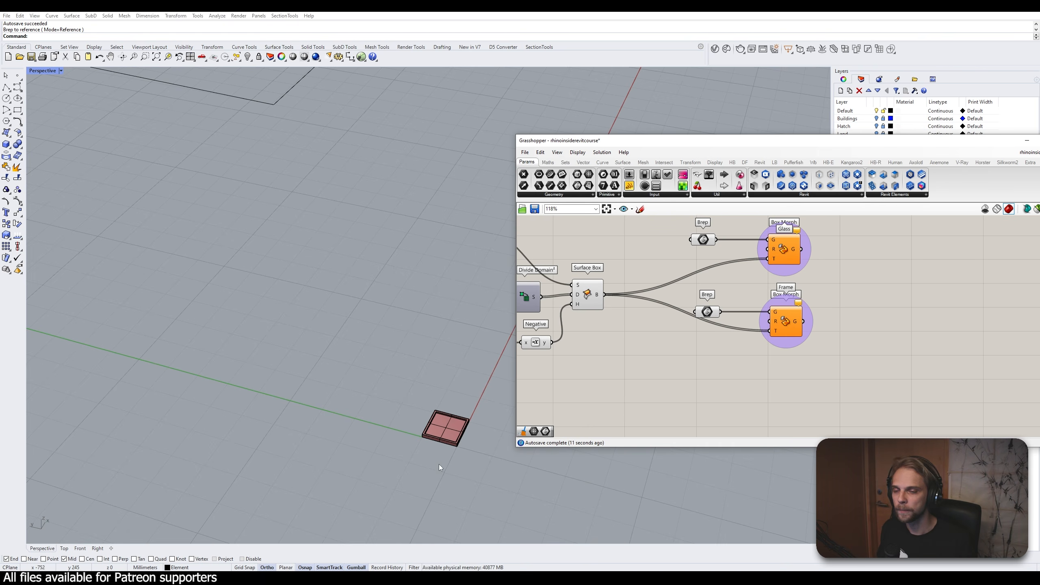
scroll(439, 464, up, 4)
scroll(414, 410, up, 3)
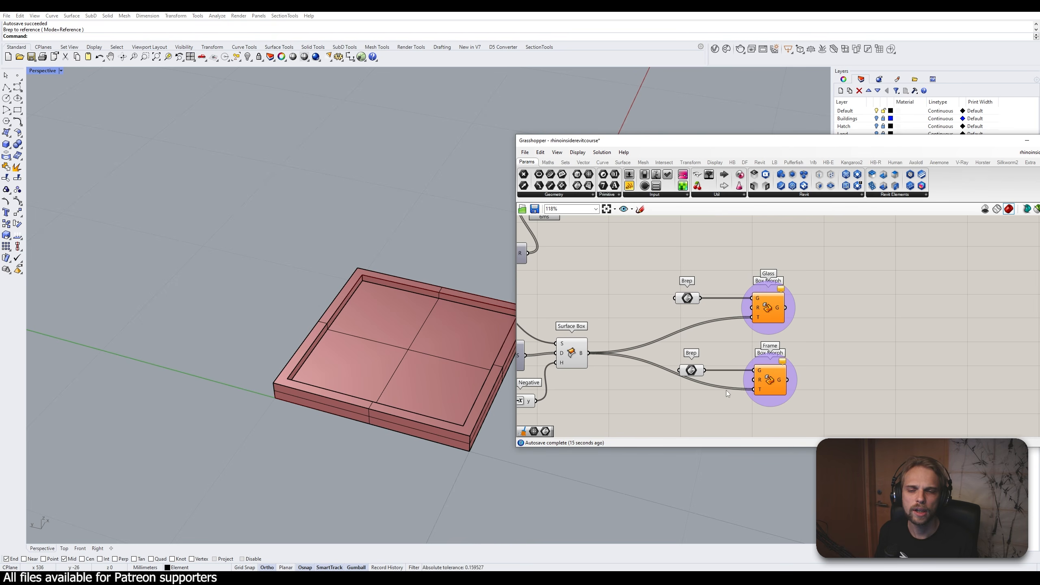
scroll(714, 331, up, 3)
double_click(714, 329)
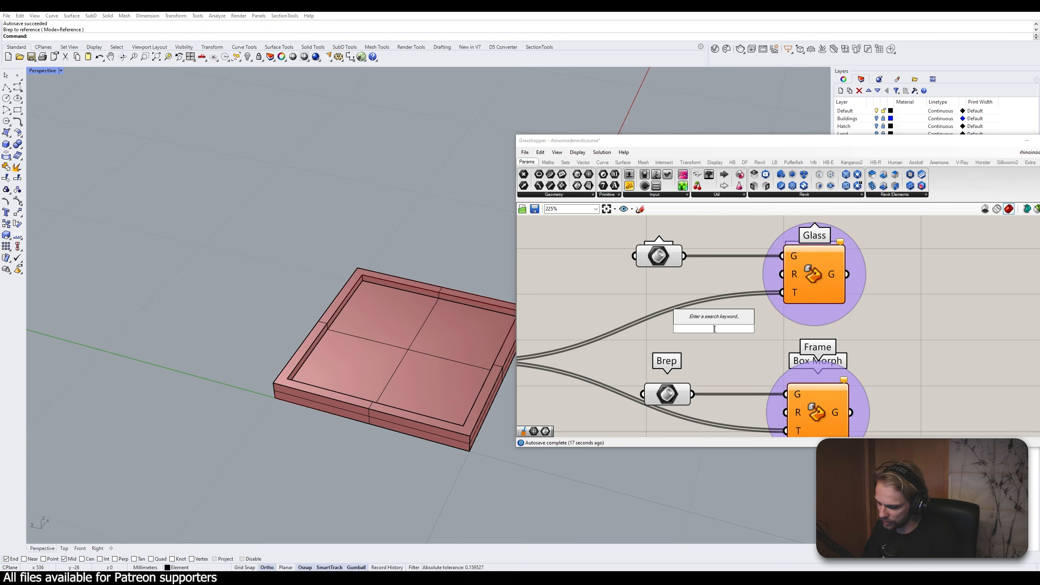
text(domain b)
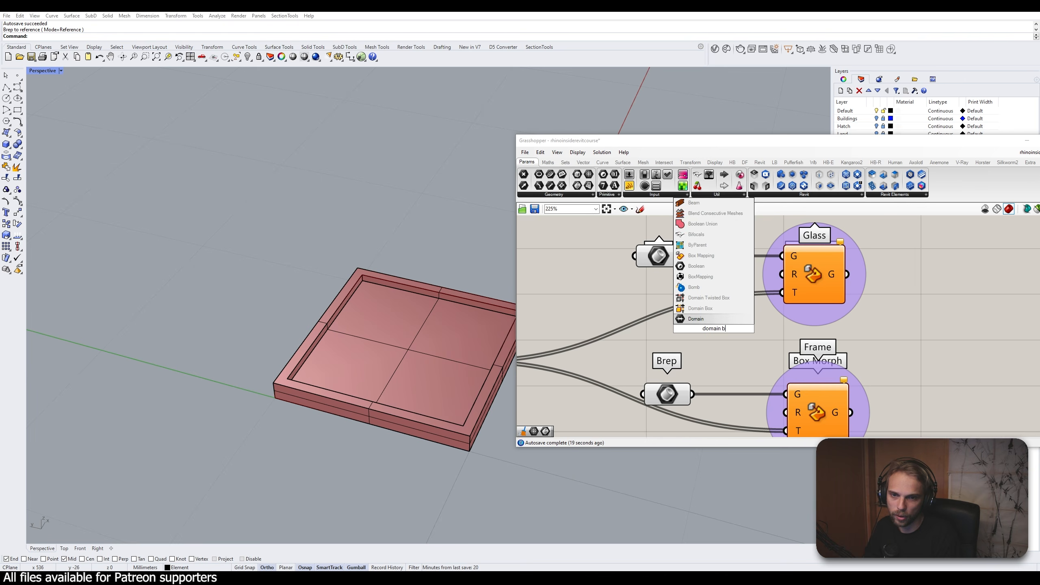
text(o)
click(700, 308)
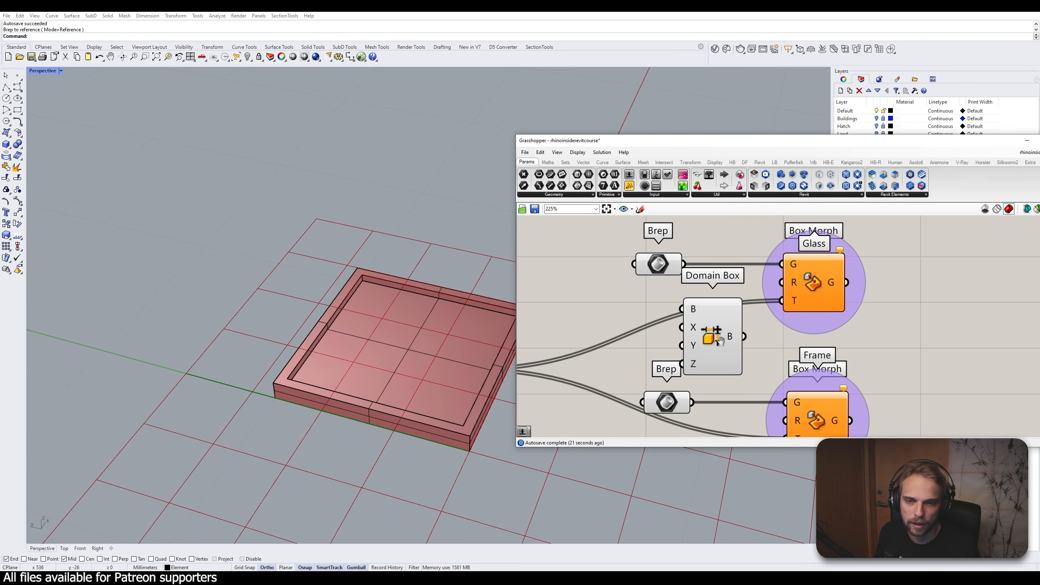
Spread the Glass and Frame groups with their Brep parameters apart and place the Domain Box in the gap between them
scroll(835, 308, down, 3)
drag(815, 292, 611, 244)
right_drag(773, 284, 760, 313)
drag(759, 311, 769, 272)
click(724, 315)
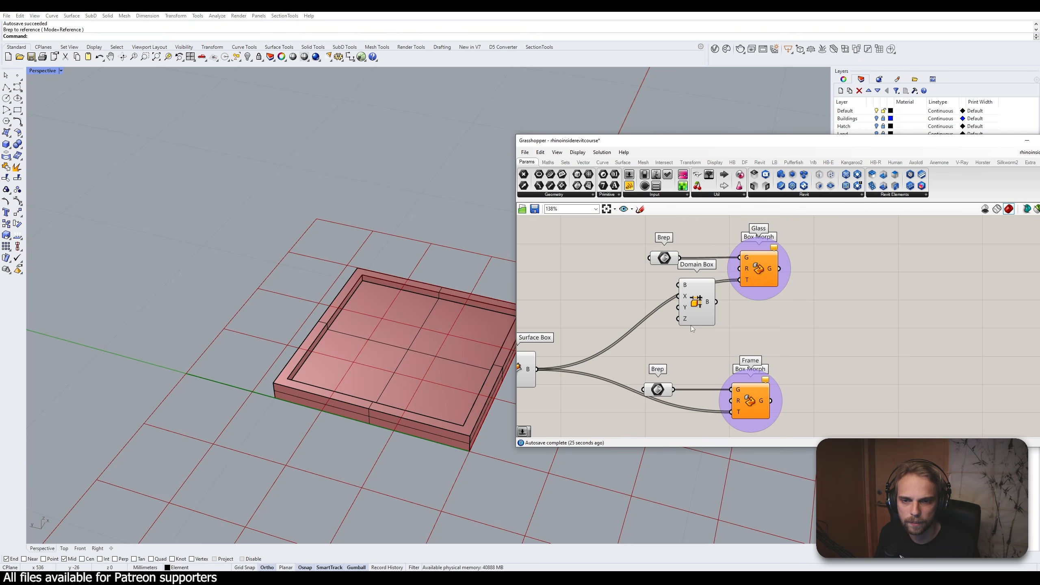
drag(691, 320, 680, 354)
right_drag(720, 351, 730, 266)
drag(809, 349, 650, 293)
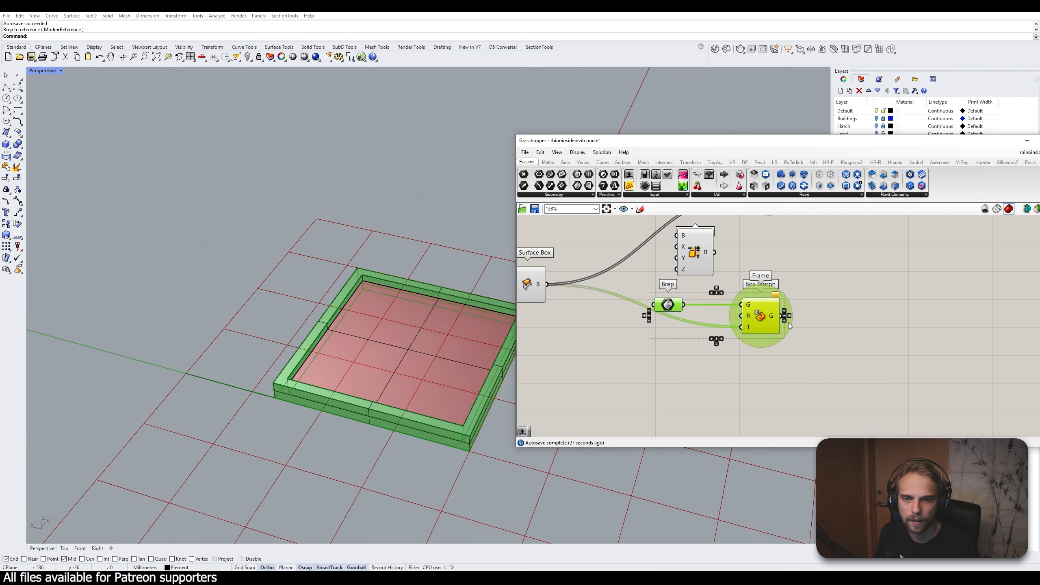
drag(786, 320, 801, 357)
click(796, 286)
right_drag(797, 286, 809, 328)
drag(716, 310, 720, 325)
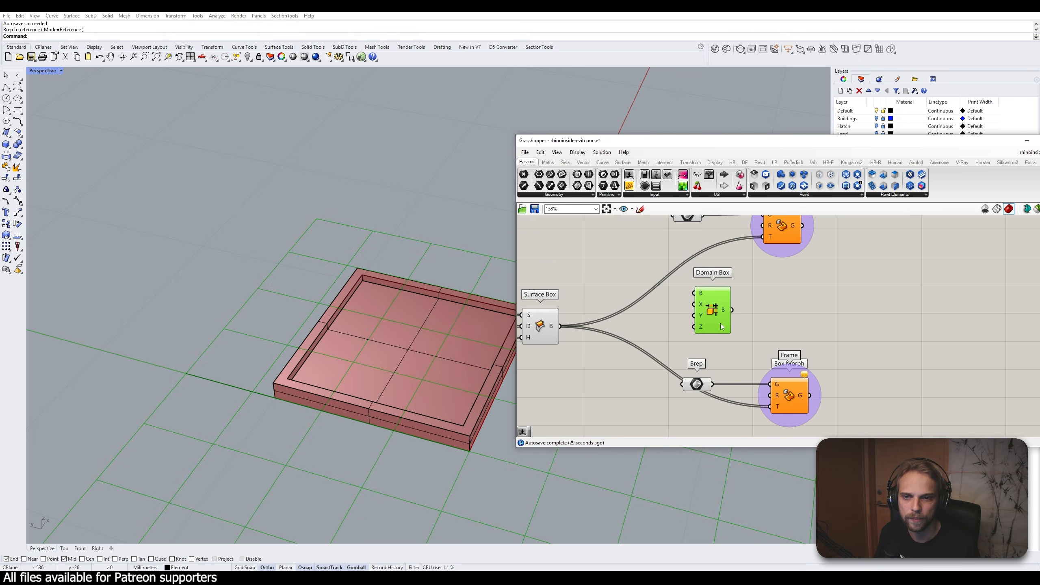
right_drag(781, 306, 816, 306)
click(815, 306)
Examine the Domain Box inputs and the panel frame's footprint to work out the reference box dimensions
scroll(705, 313, up, 2)
scroll(705, 312, up, 1)
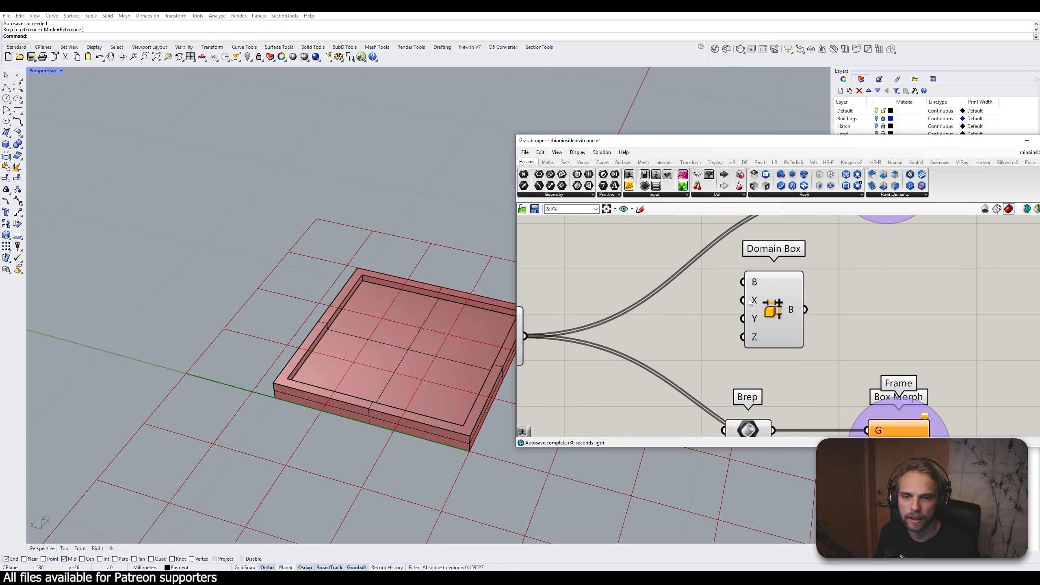
double_click(683, 306)
click(676, 320)
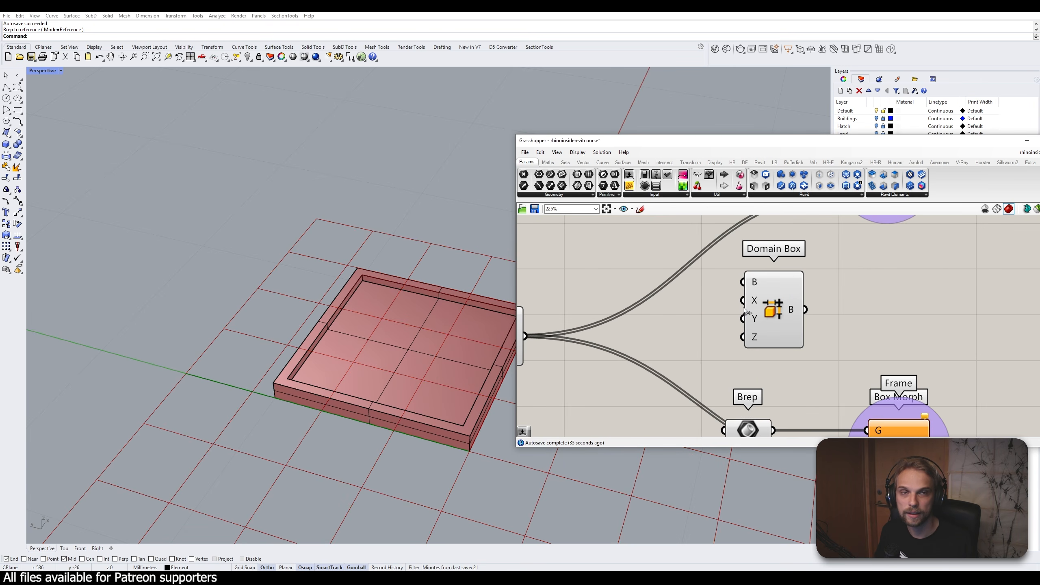
scroll(746, 308, down, 6)
right_drag(614, 333, 683, 308)
scroll(760, 311, up, 2)
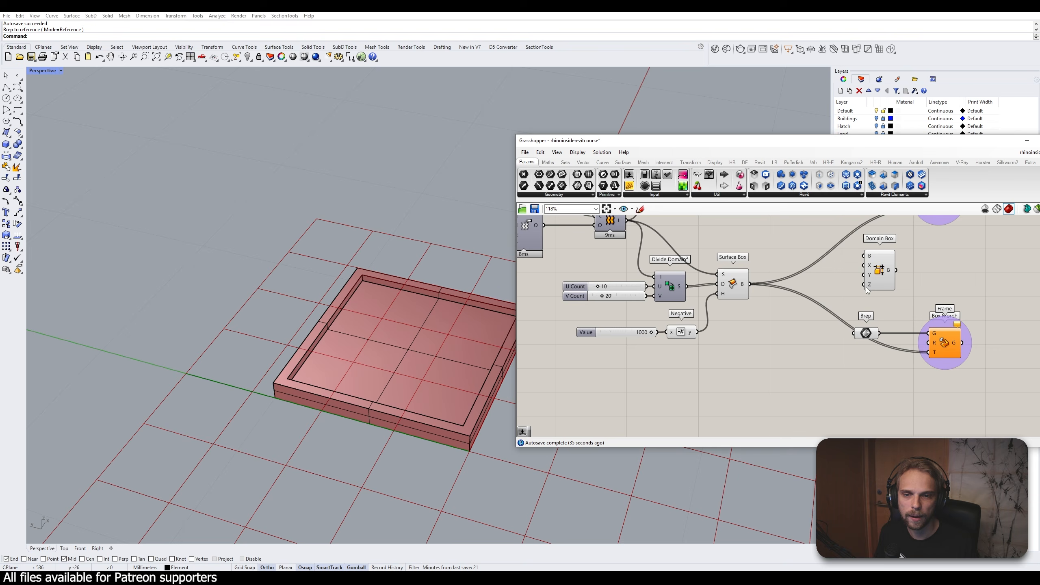
scroll(838, 279, up, 1)
right_drag(814, 288, 766, 304)
shift+right_drag(336, 403, 267, 400)
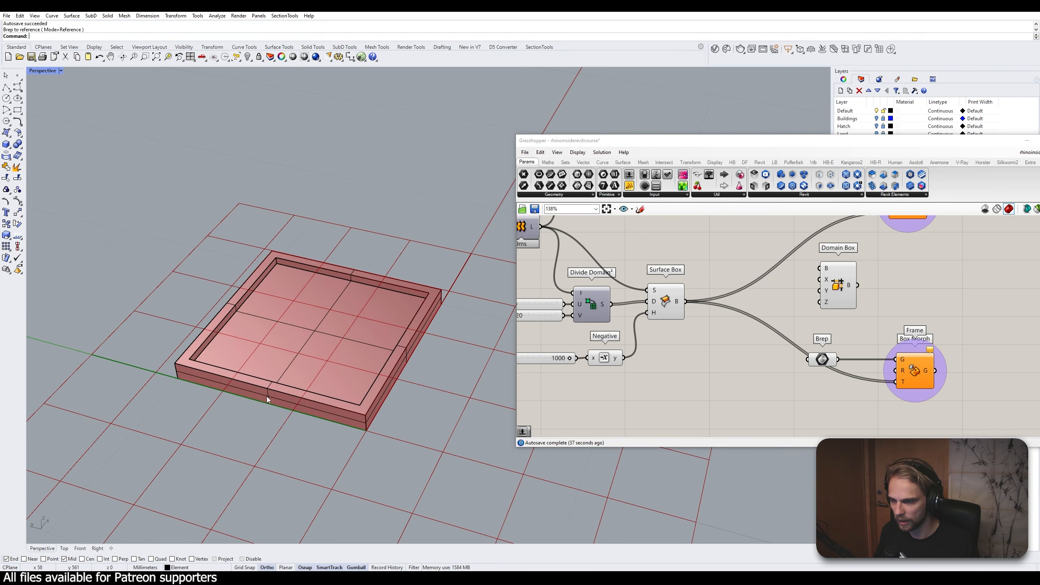
click(188, 378)
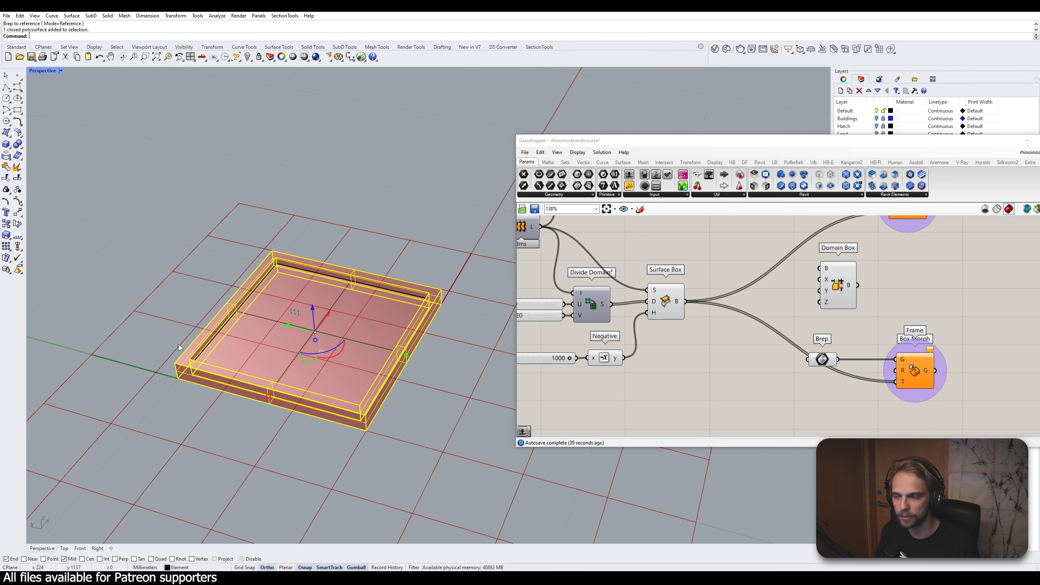
click(127, 359)
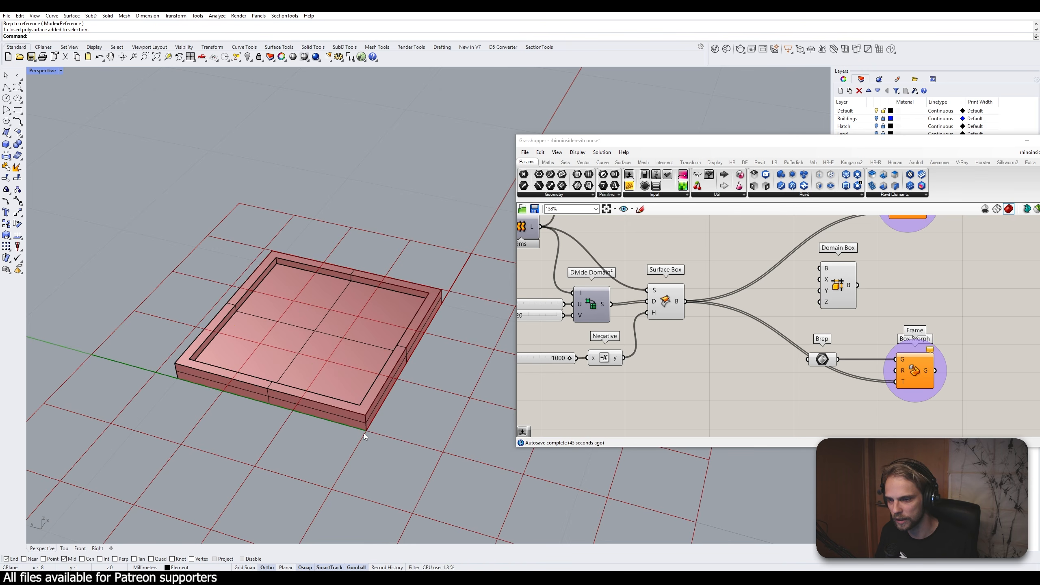
Add a number slider set to 1000 and wire it to the X and Y inputs of the Domain Box
double_click(792, 298)
text(1000)
key(Return)
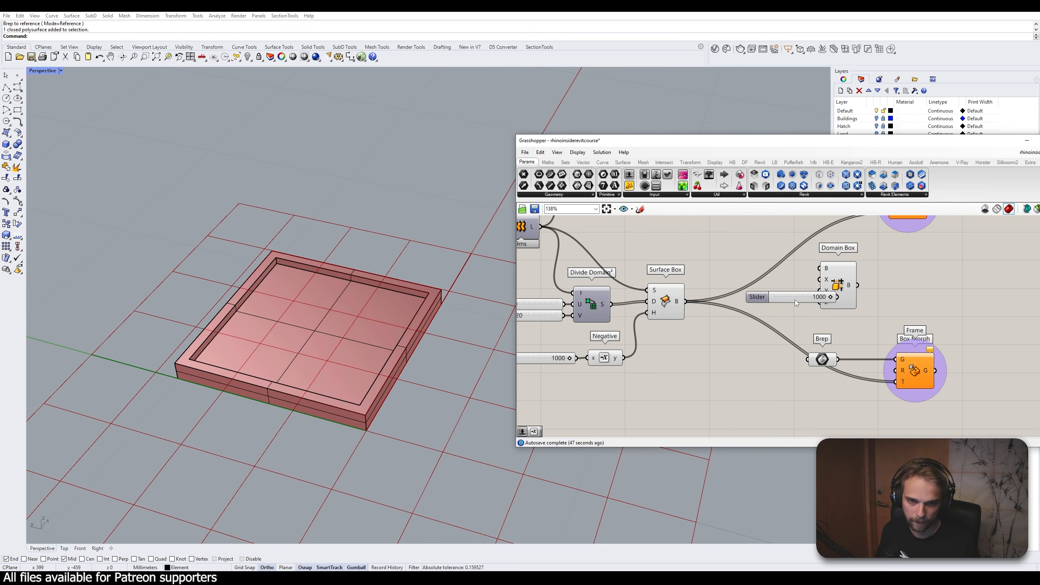
drag(795, 300, 780, 275)
scroll(803, 290, up, 3)
click(767, 289)
scroll(766, 289, down, 2)
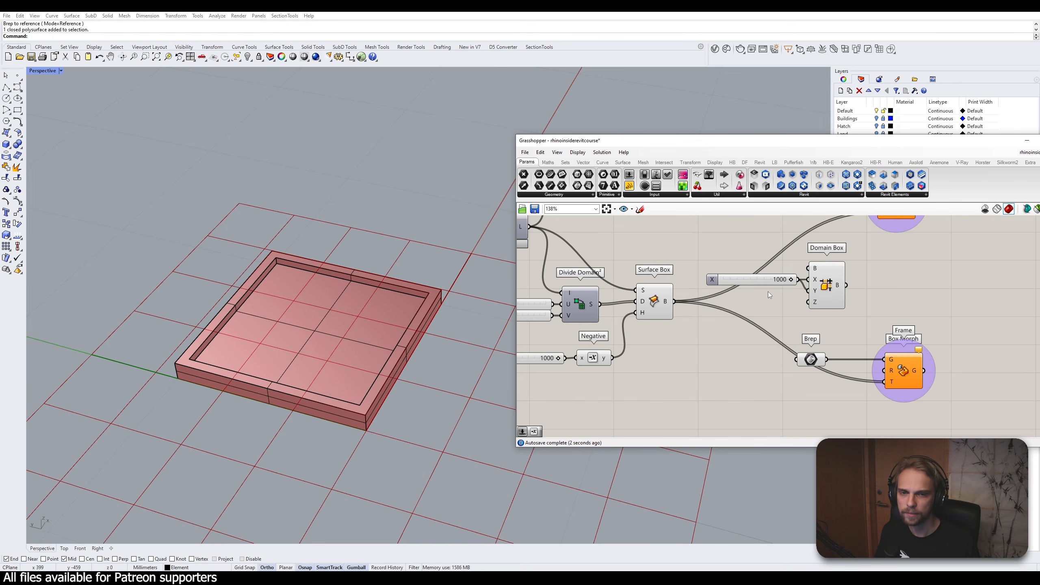
Add a number slider set to 100 for the panel's thickness and wire it to the Domain Box's Z input
right_drag(346, 369, 343, 330)
scroll(365, 337, up, 3)
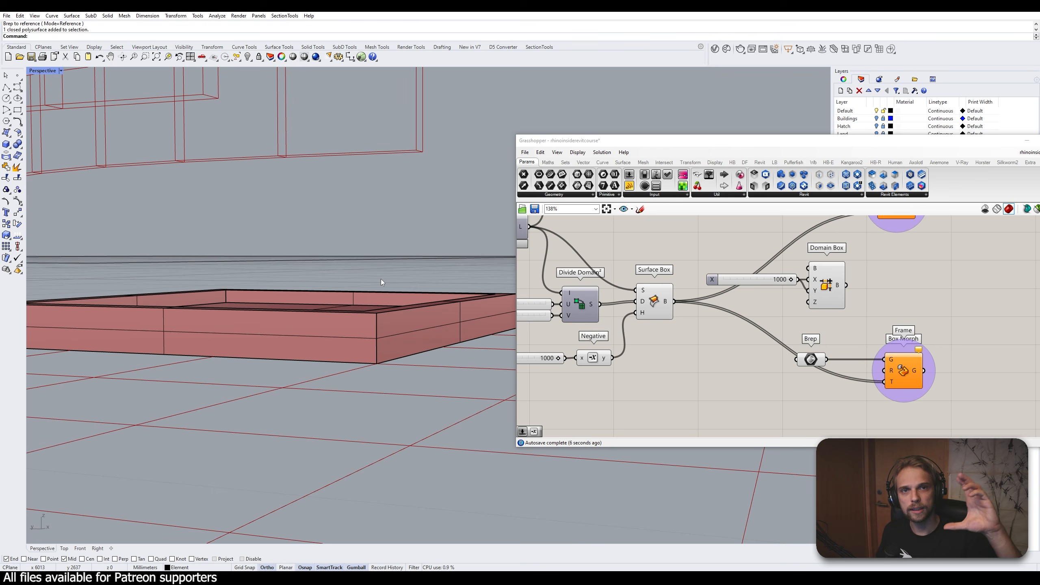
right_drag(392, 284, 353, 376)
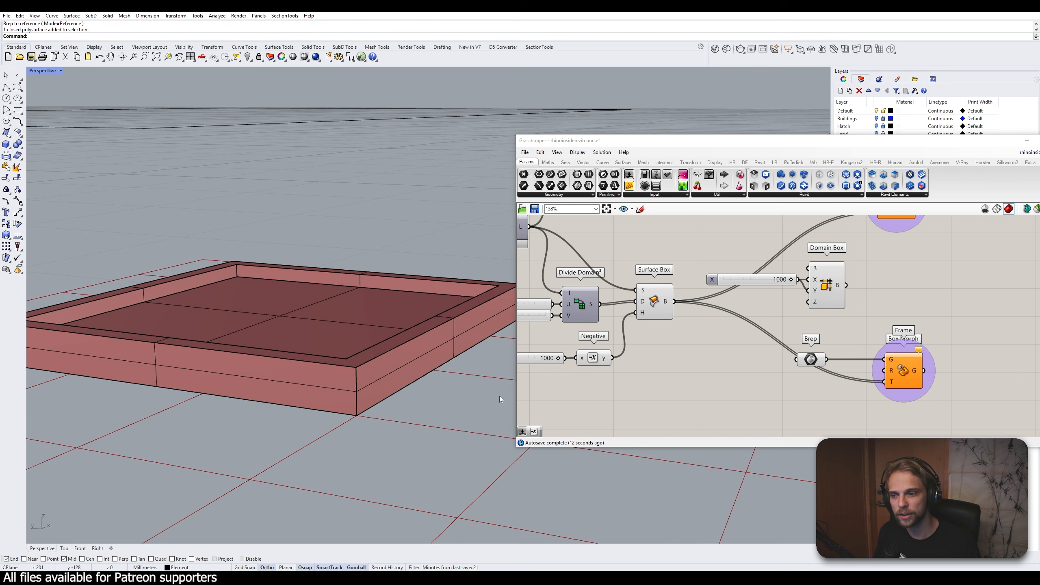
scroll(796, 295, up, 2)
double_click(773, 314)
text(100)
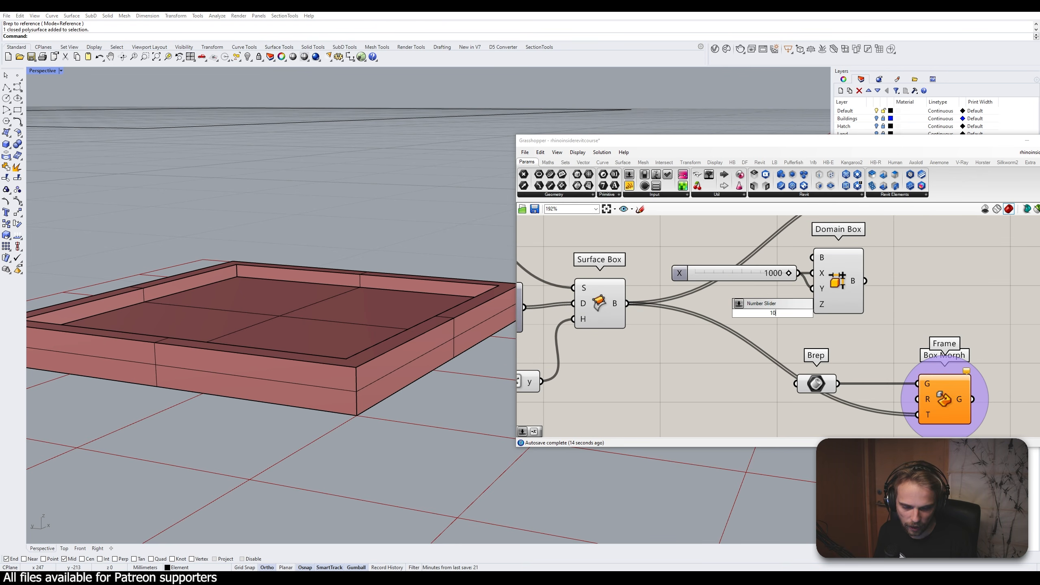
key(Return)
drag(773, 314, 813, 304)
scroll(380, 342, down, 2)
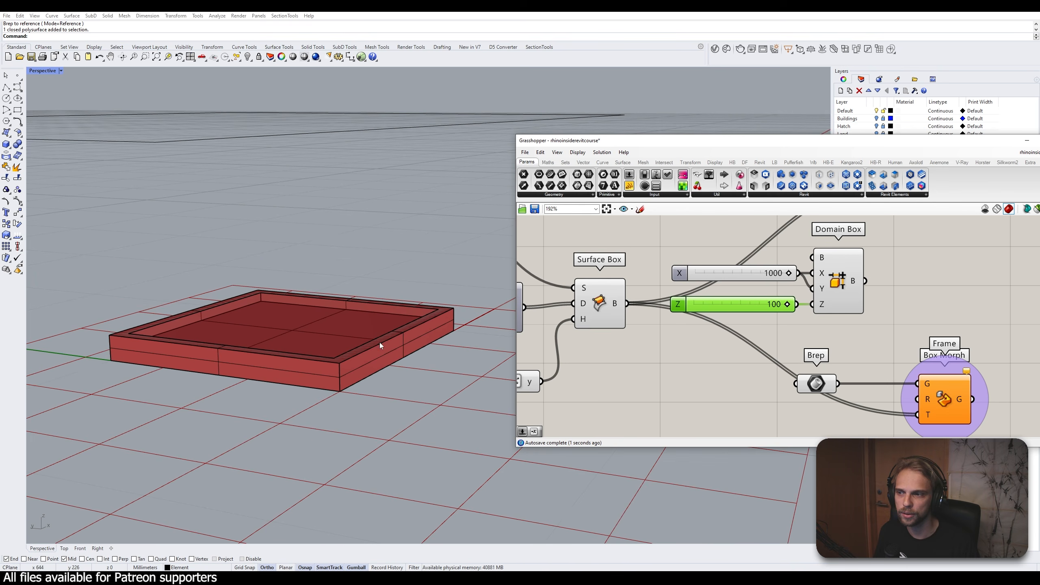
Highlight the Domain Box and check its preview against the panel element from several angles
click(853, 285)
scroll(213, 336, up, 2)
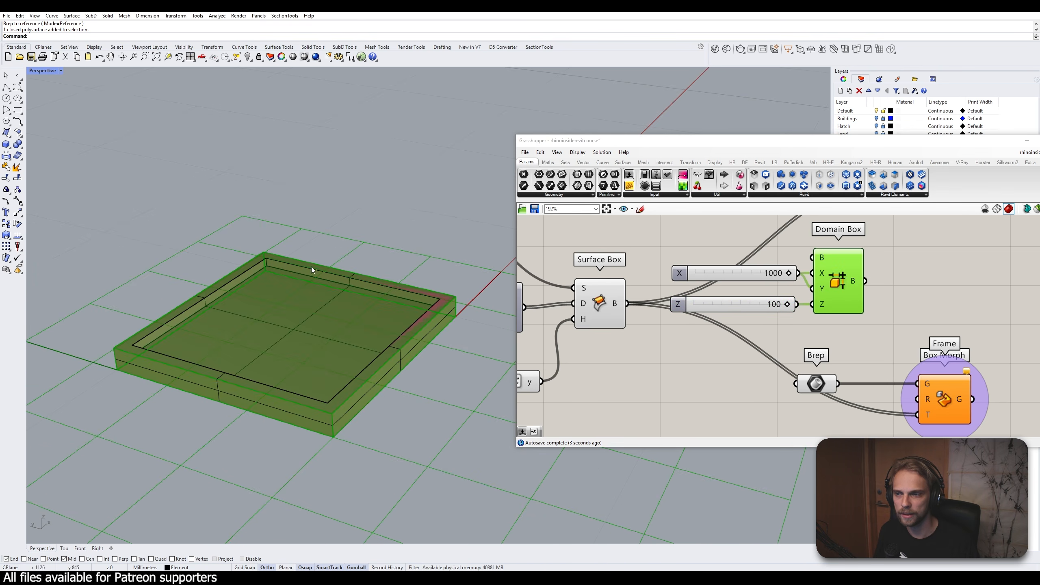
mouse_move(238, 378)
right_down()
mouse_move(253, 347)
mouse_move(252, 362)
mouse_move(300, 375)
mouse_move(252, 365)
right_up()
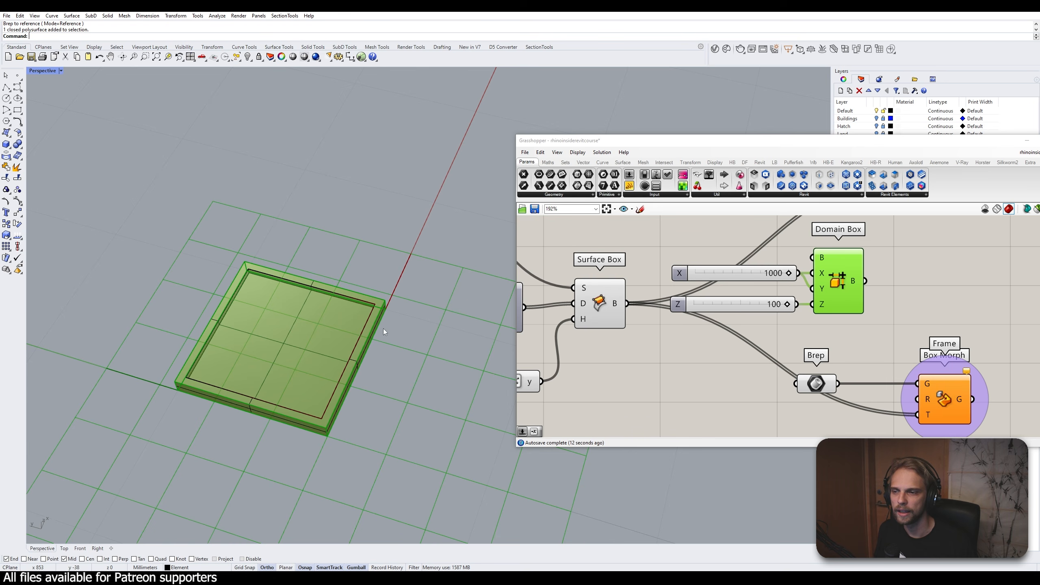
right_drag(384, 342, 397, 325)
scroll(747, 332, down, 4)
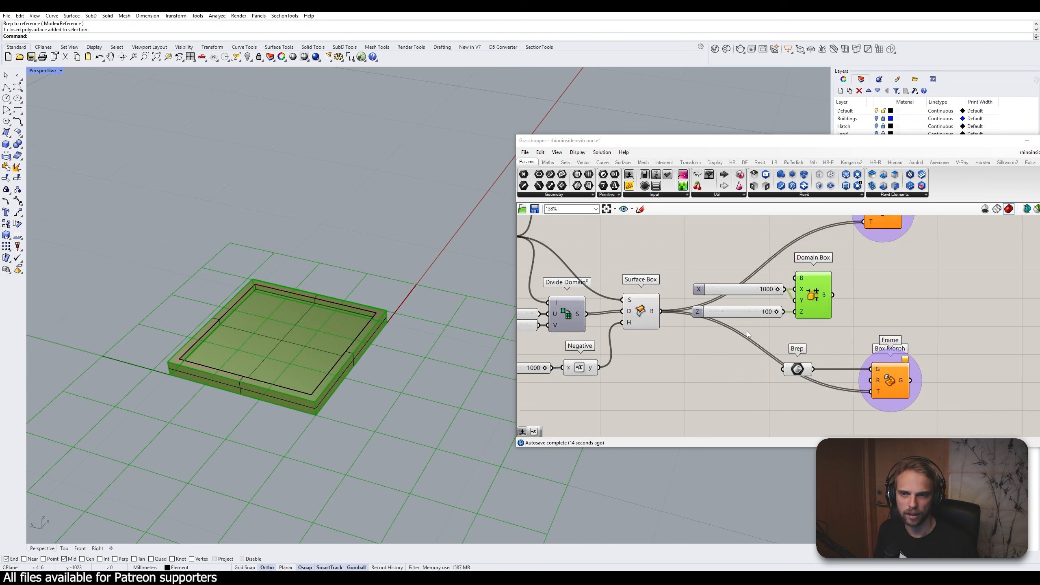
Enable the preview of the Surface Box component
drag(687, 371, 670, 321)
middle_click(662, 289)
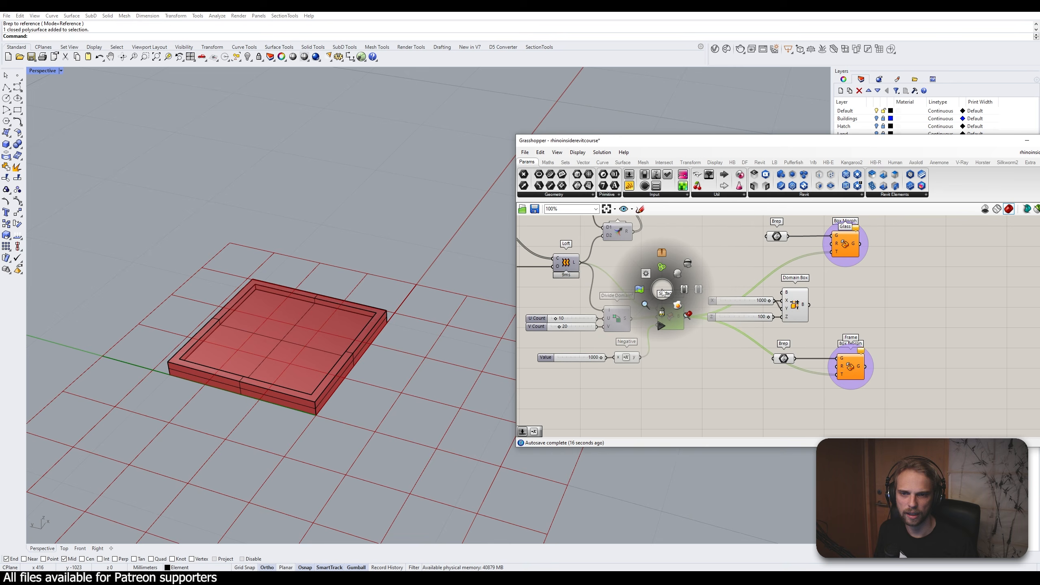
click(678, 274)
click(735, 276)
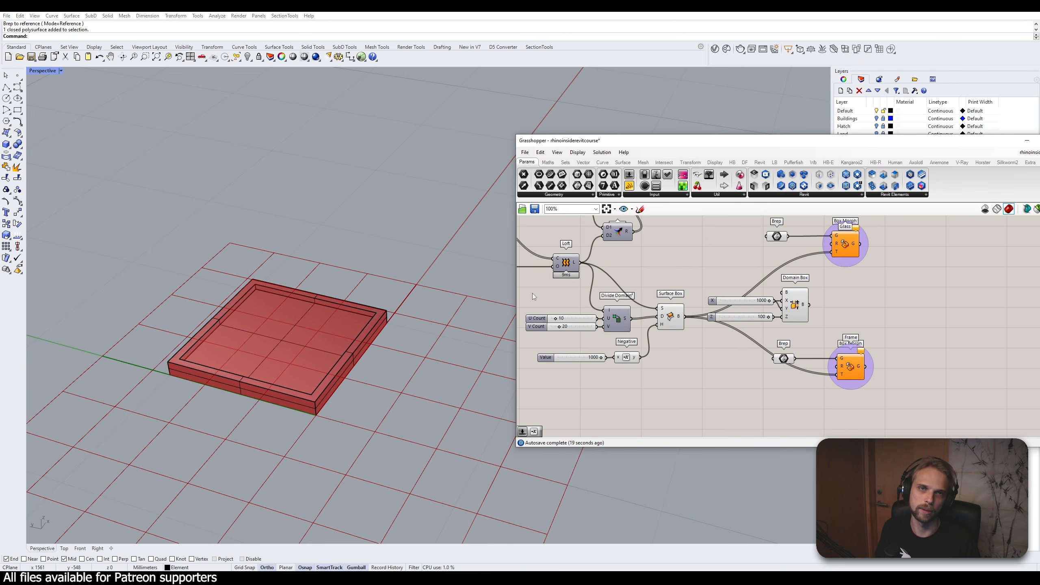
Compare the Domain Box with the shell's target boxes and wire its output to the Glass Box Morph's reference input
click(790, 309)
scroll(219, 242, down, 8)
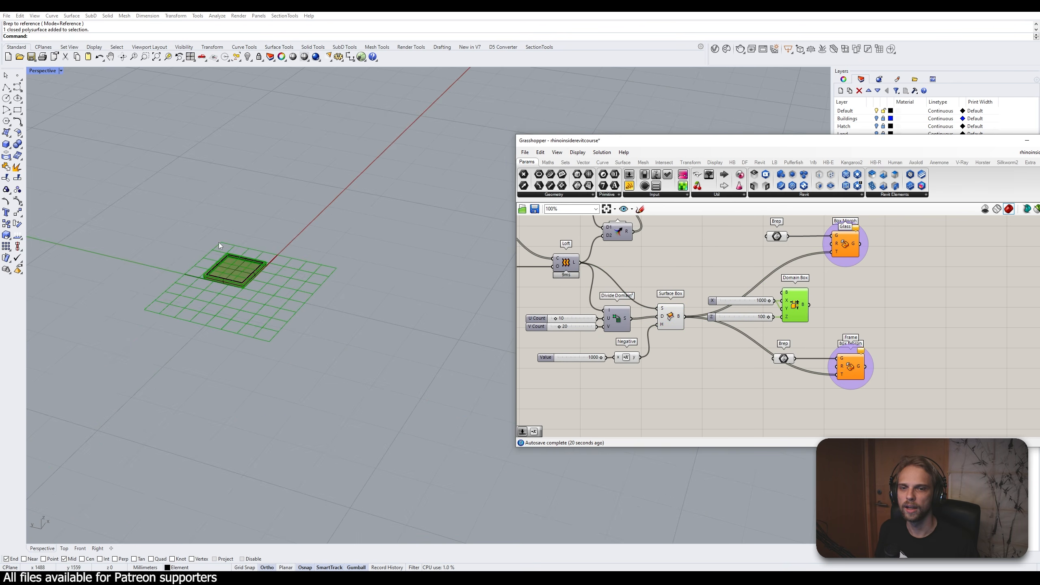
shift+right_drag(218, 242, 369, 325)
scroll(369, 325, down, 6)
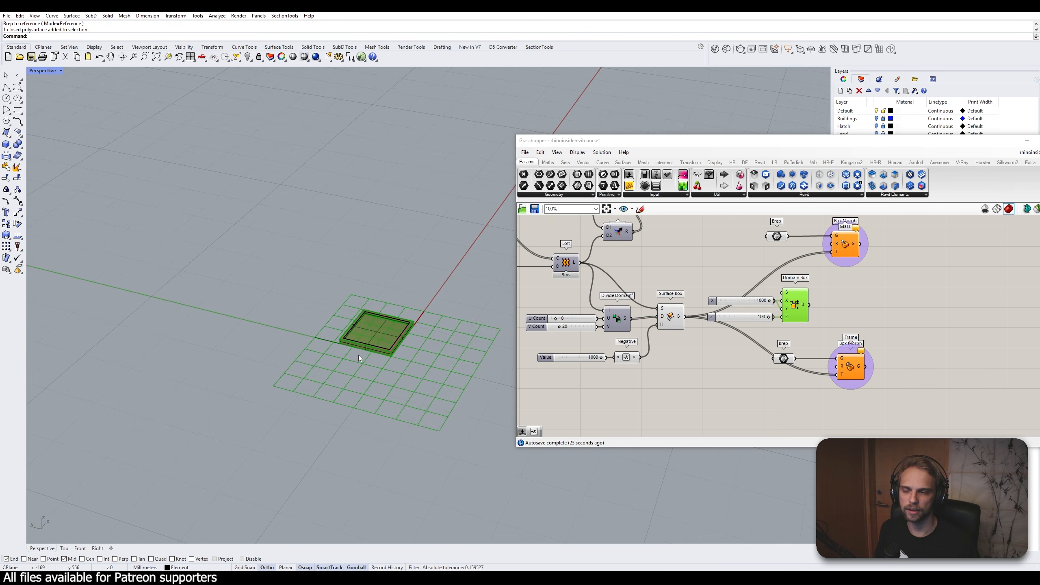
scroll(358, 355, down, 8)
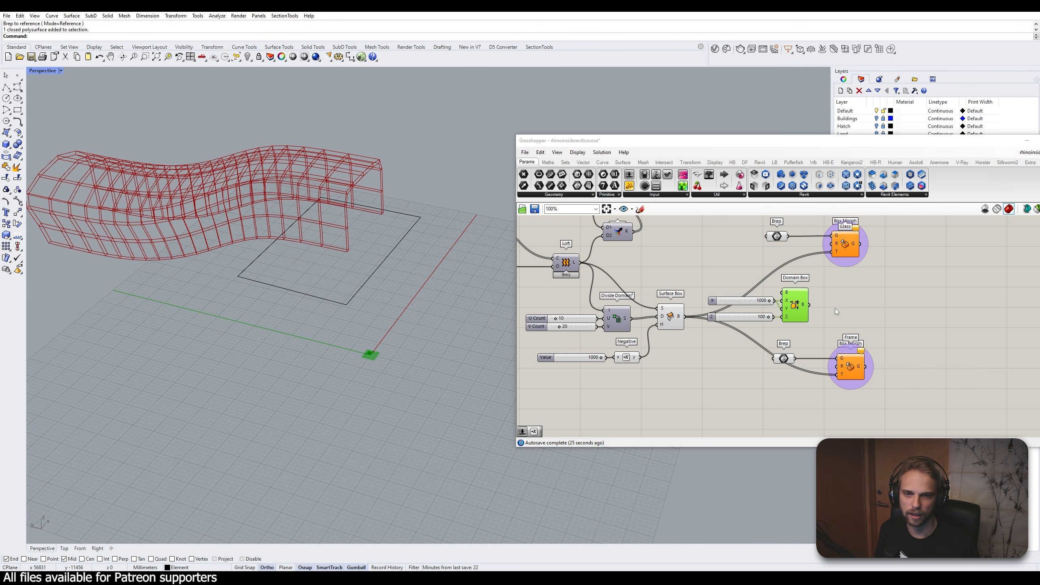
click(836, 308)
scroll(836, 300, up, 2)
right_drag(835, 301, 694, 339)
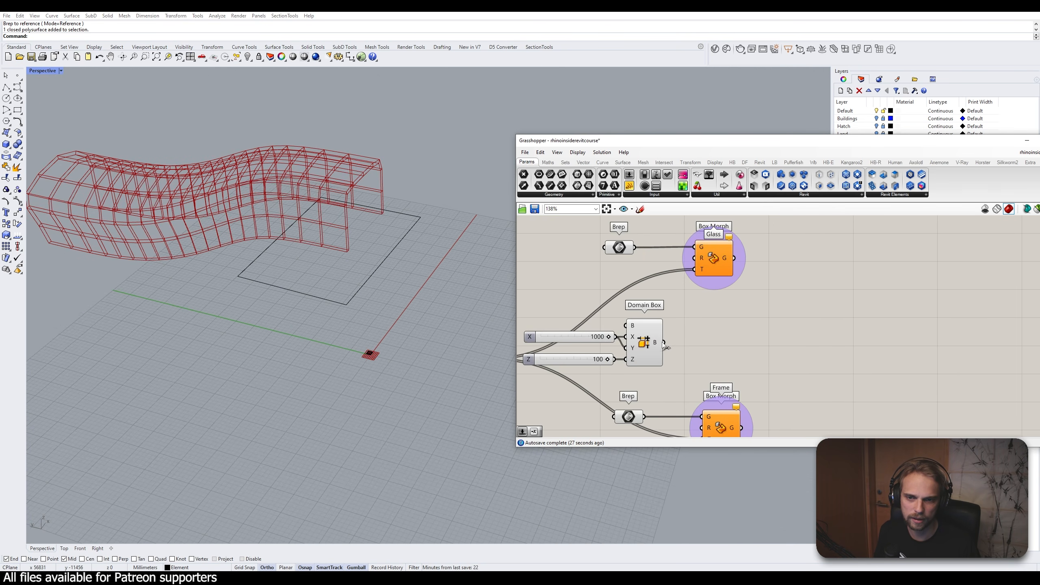
drag(664, 344, 702, 259)
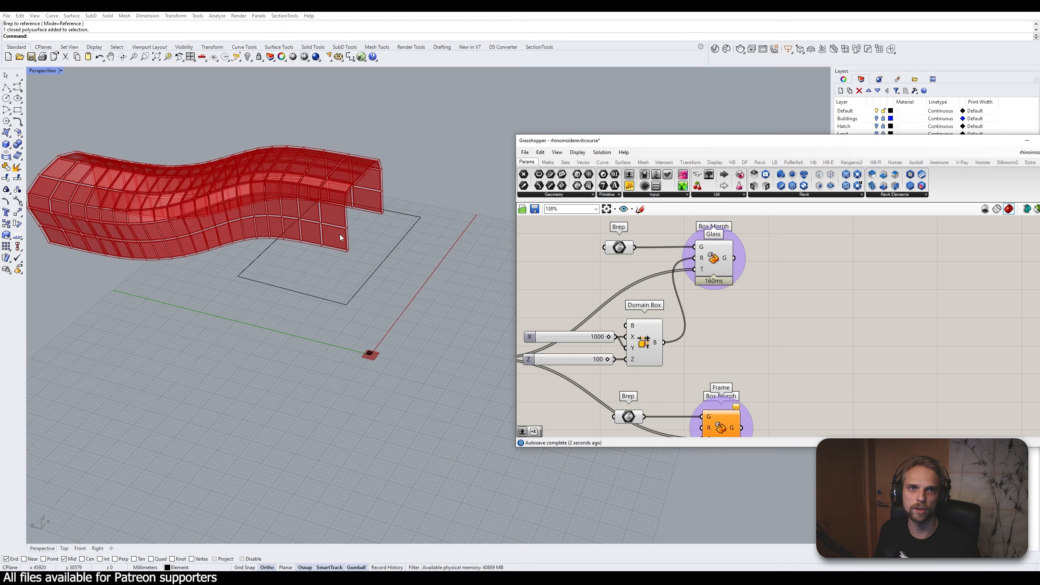
right_drag(340, 234, 193, 366)
scroll(194, 366, up, 5)
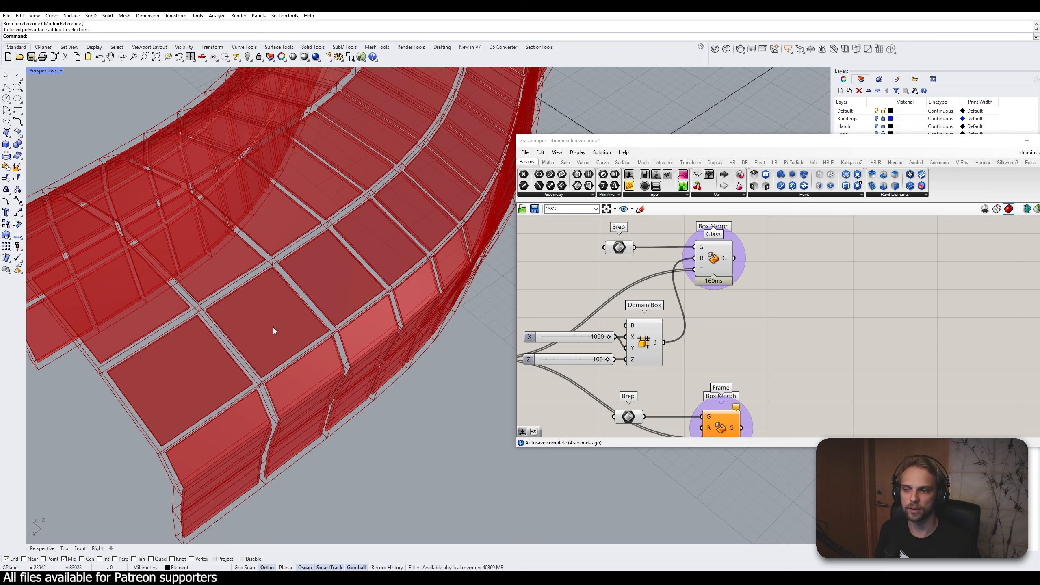
Wire the Domain Box output to the reference input of the Frame Box Morph
right_drag(135, 289, 177, 229)
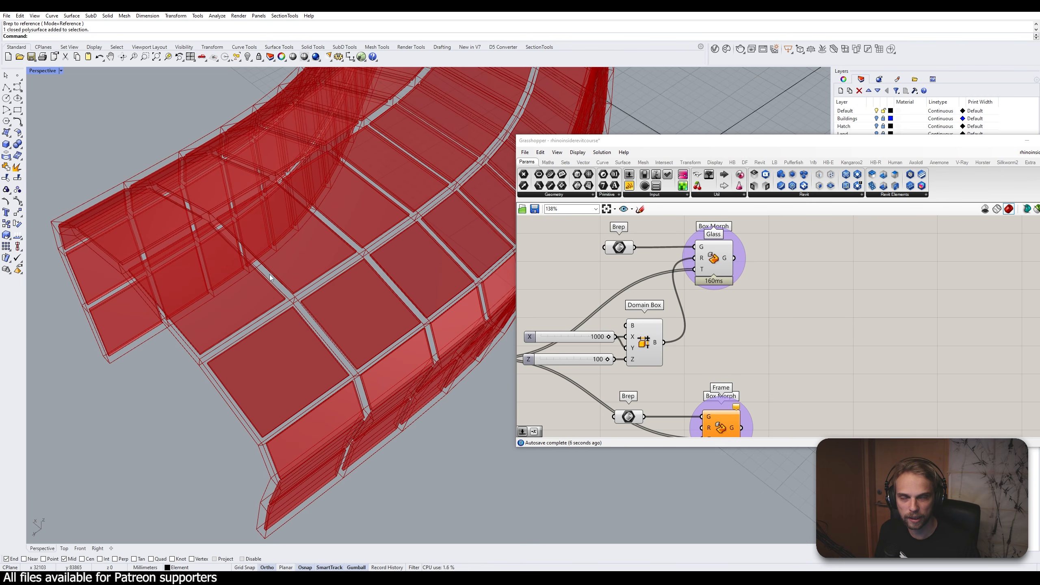
right_drag(734, 327, 725, 265)
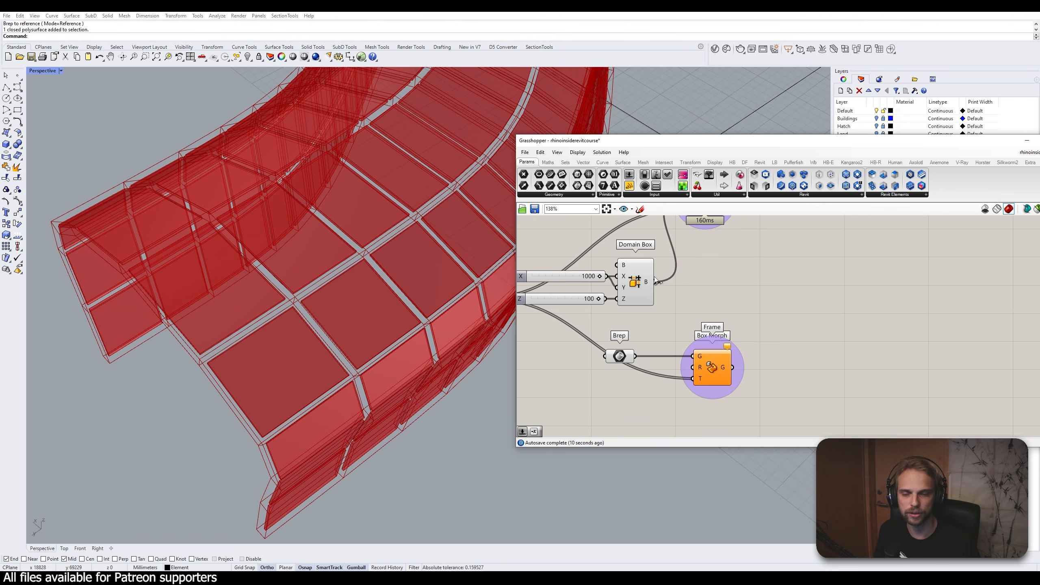
click(633, 281)
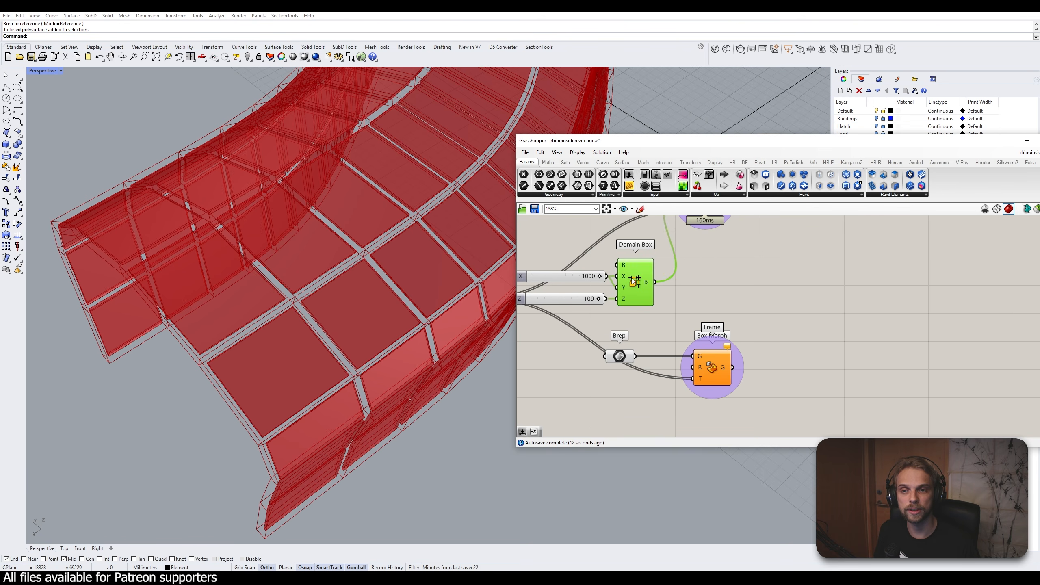
mouse_move(633, 280)
mouse_down()
mouse_move(688, 340)
mouse_move(696, 368)
mouse_up()
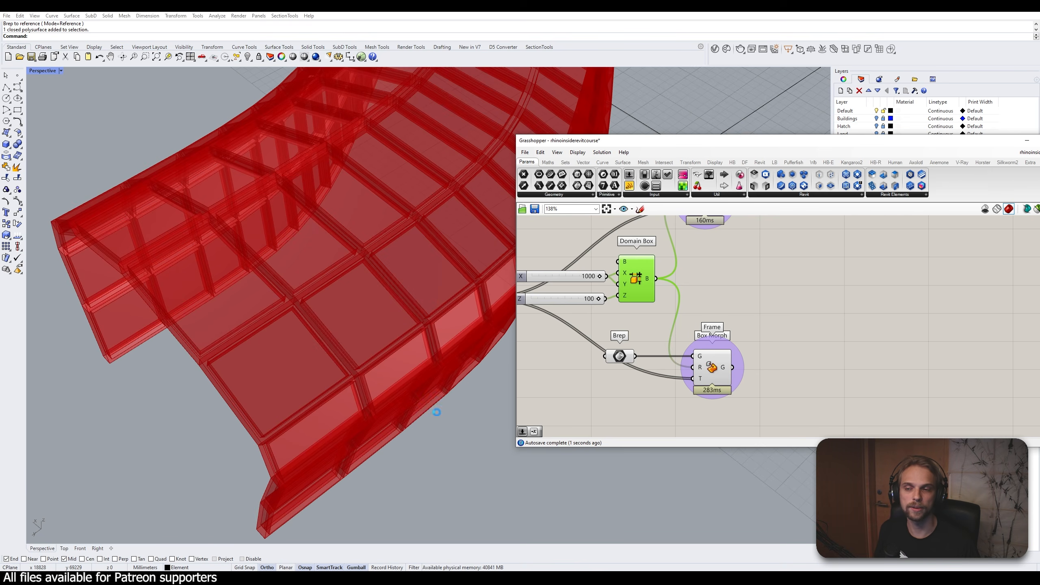
Examine the morphed glass and frame on the whole shell and review the Surface Box and Box Morph wiring
right_drag(417, 433, 447, 394)
scroll(426, 292, down, 7)
right_drag(425, 289, 452, 400)
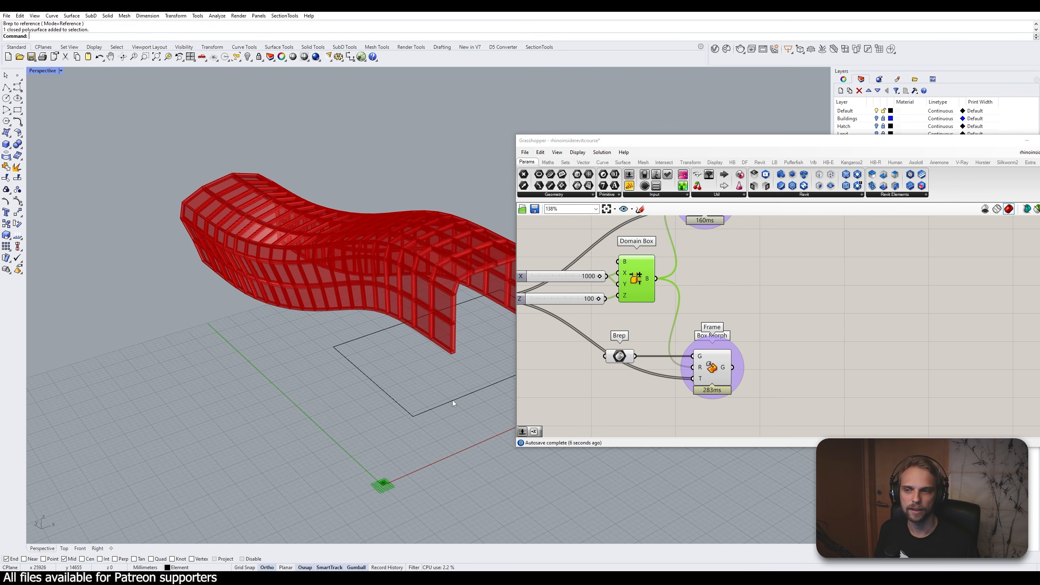
scroll(620, 356, down, 5)
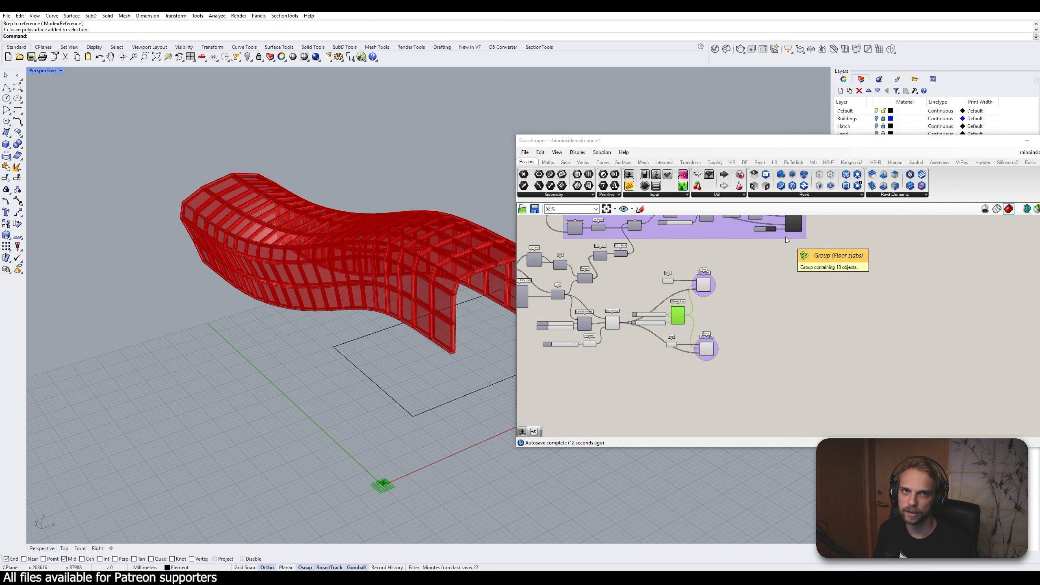
mouse_move(785, 237)
right_down()
mouse_move(778, 283)
mouse_move(757, 305)
mouse_move(760, 326)
mouse_move(796, 238)
right_up()
scroll(757, 305, up, 6)
scroll(825, 293, down, 4)
scroll(662, 292, up, 3)
right_drag(700, 321, 735, 282)
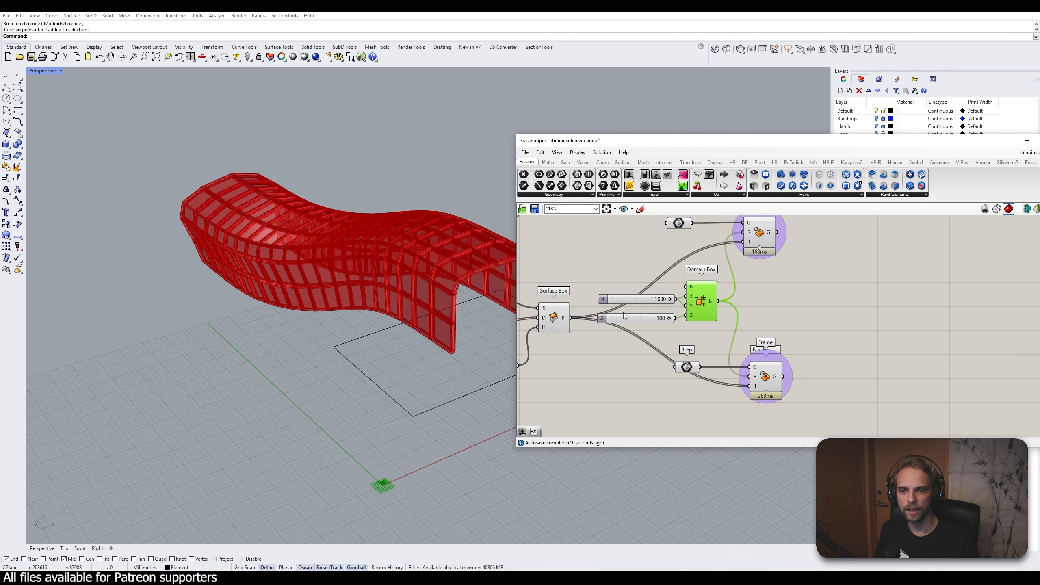
scroll(624, 312, up, 1)
right_drag(304, 253, 366, 256)
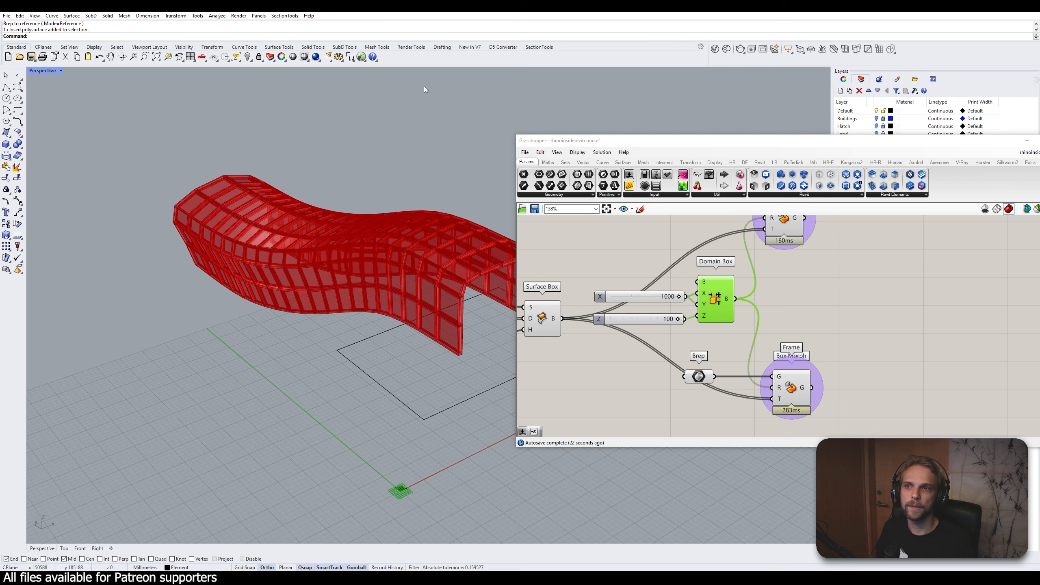
Arrange Rhino and Revit side by side and bring the shell into full view in Revit's 3D view
key(super+Right)
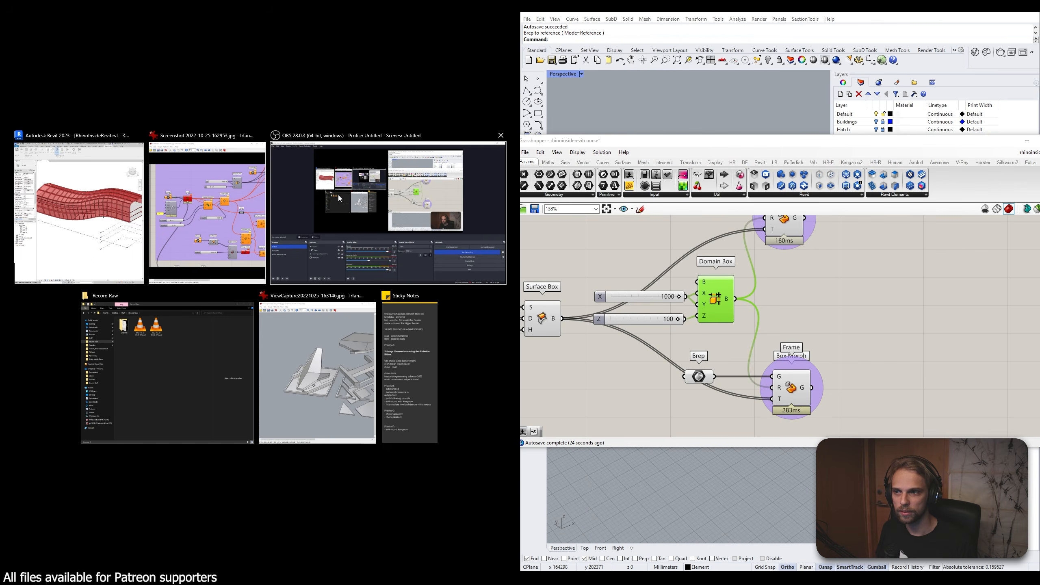
click(98, 200)
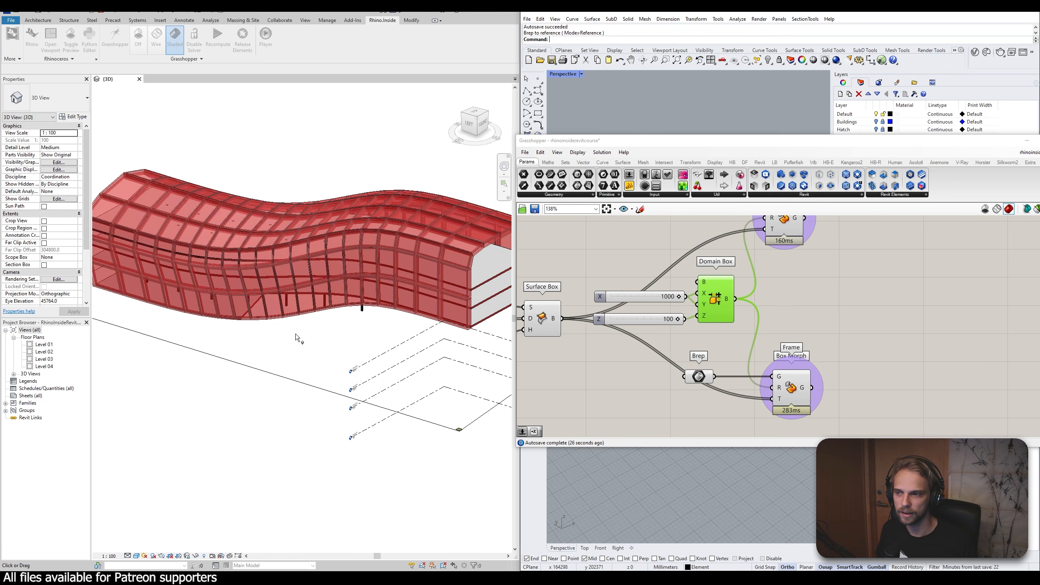
middle_drag(296, 333, 336, 380)
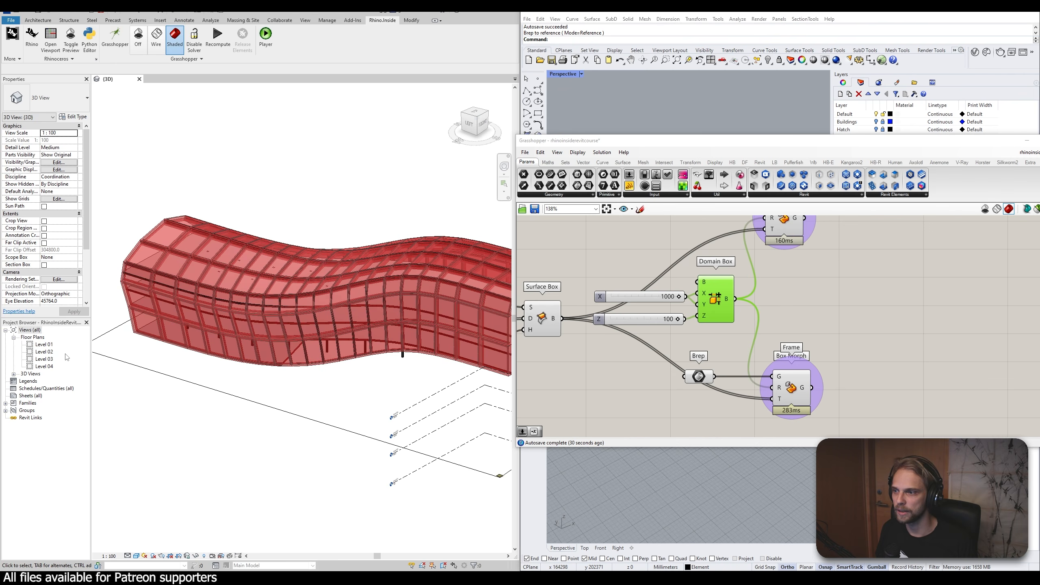
Open Revit's Level 01 floor plan, examine how the facade is cut there, and return to the 3D view
click(43, 344)
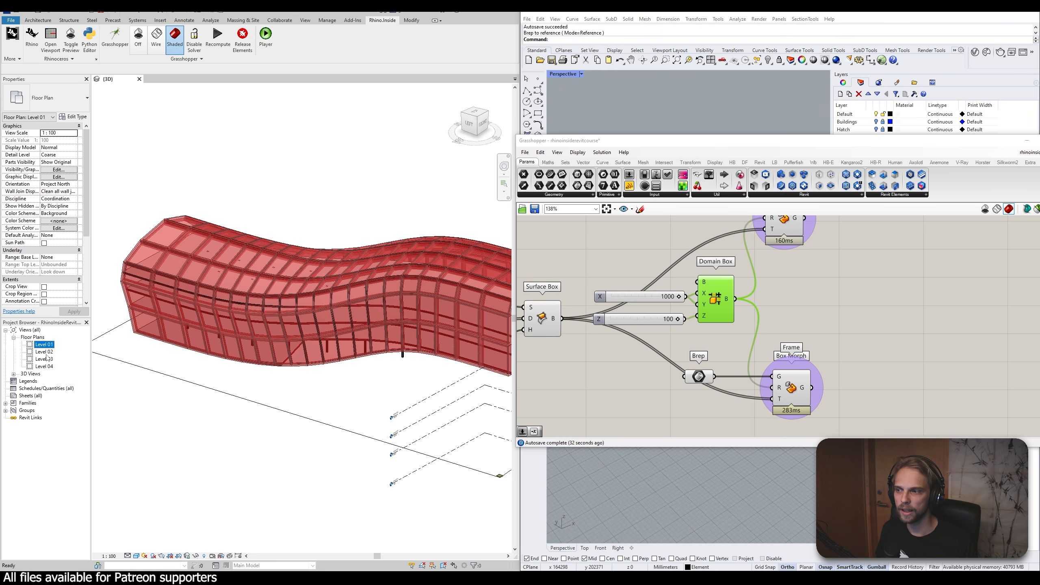
double_click(45, 345)
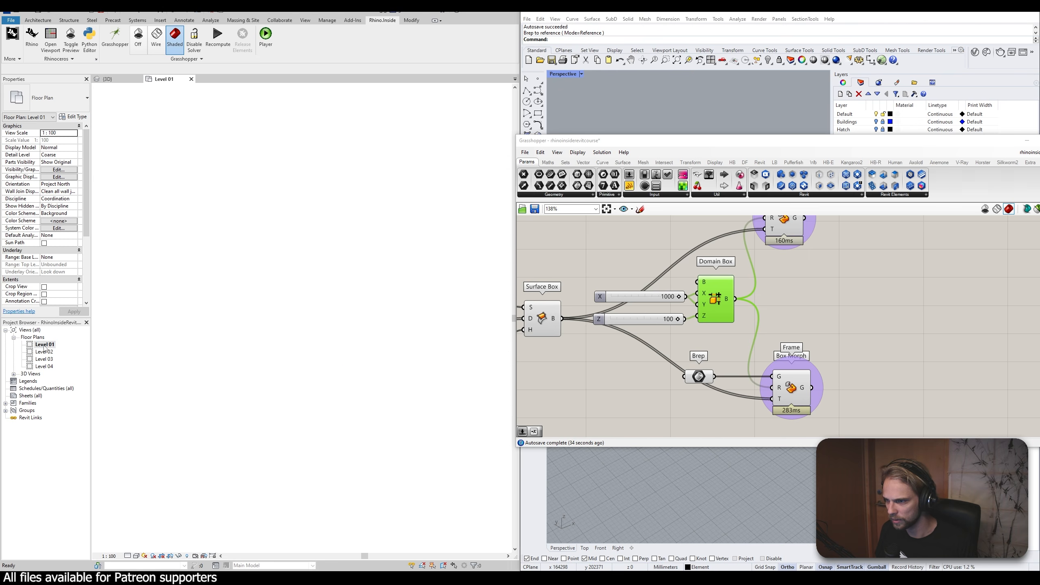
scroll(301, 154, down, 5)
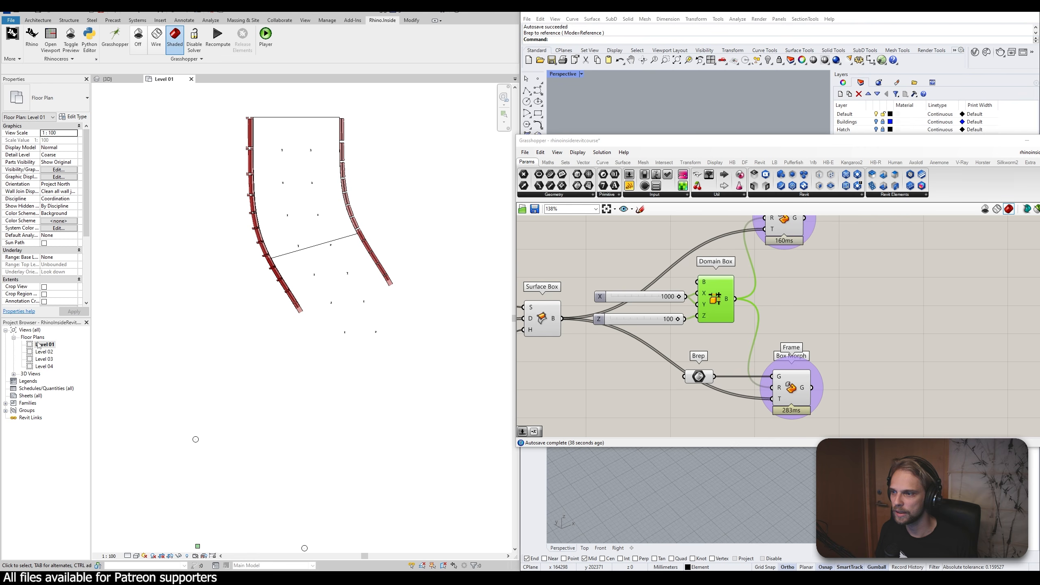
click(107, 79)
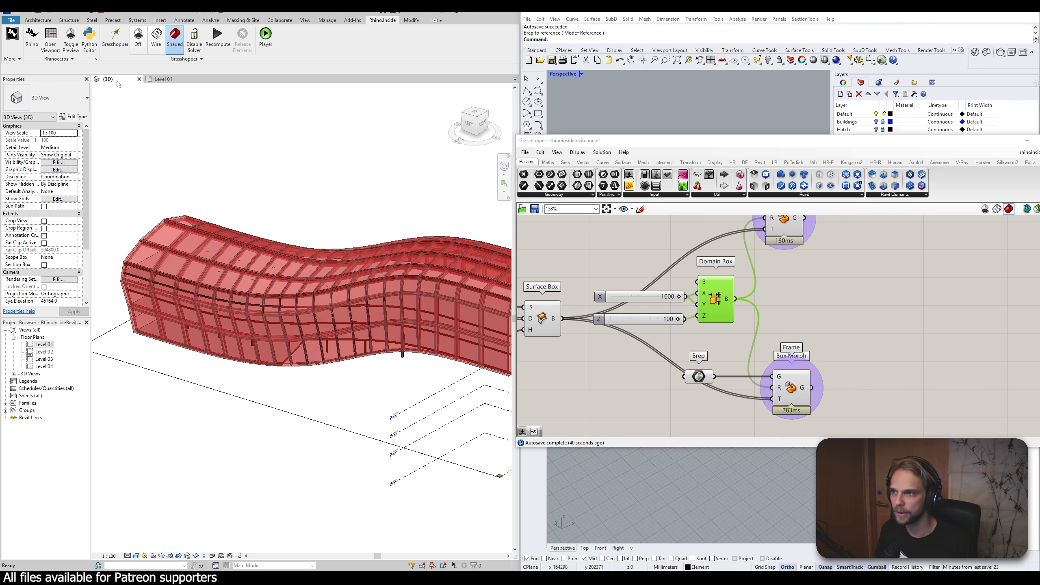
Examine the panelled facade, columns and floor slabs in Revit's 3D view, up close and from several angles
scroll(355, 260, down, 4)
middle_drag(306, 385, 308, 386)
scroll(224, 270, up, 8)
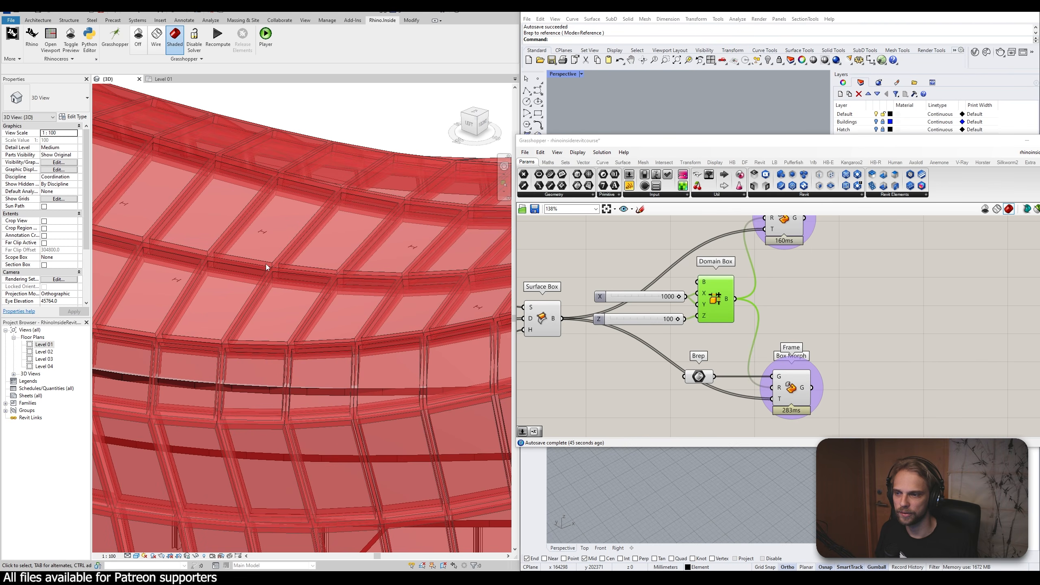
scroll(278, 250, up, 3)
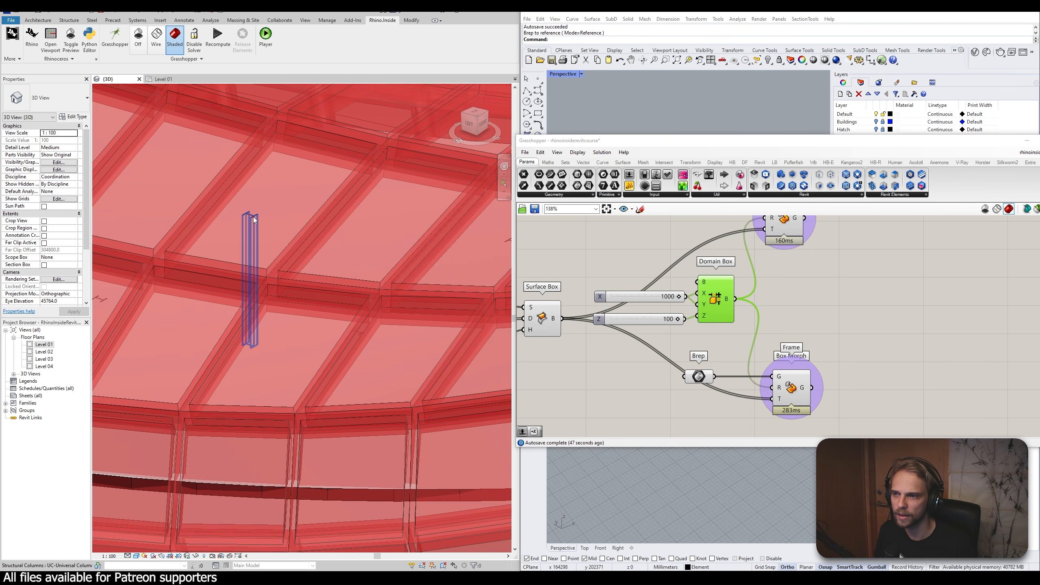
scroll(257, 230, down, 10)
shift+middle_drag(253, 350, 292, 182)
scroll(293, 182, up, 3)
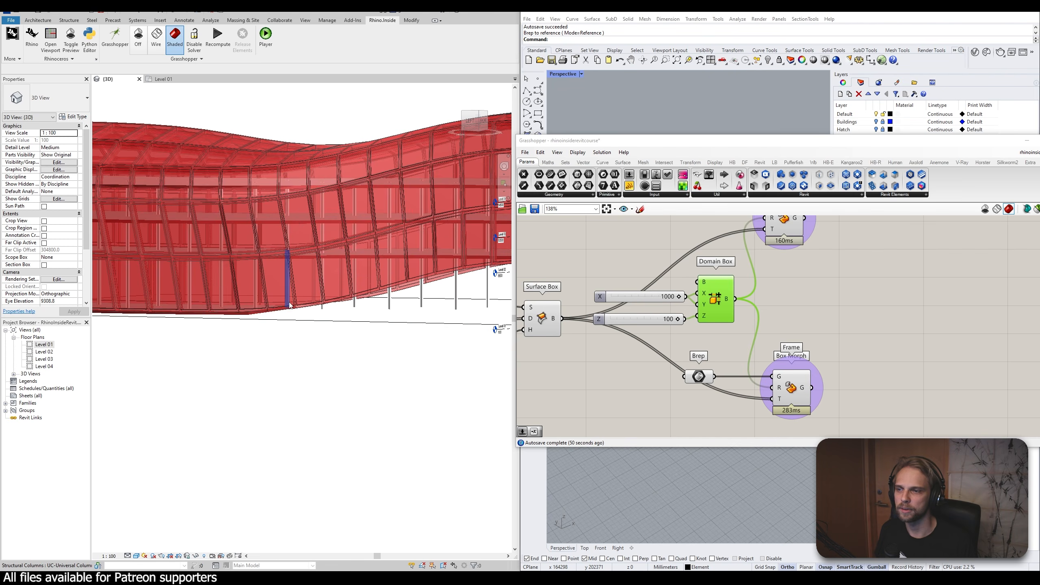
scroll(363, 247, down, 5)
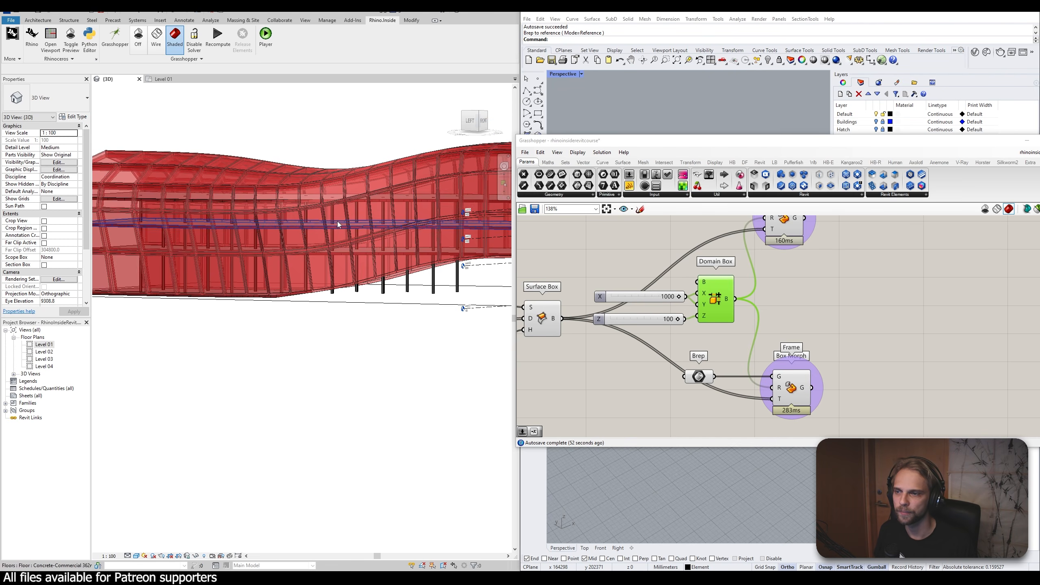
shift+middle_drag(369, 359, 291, 378)
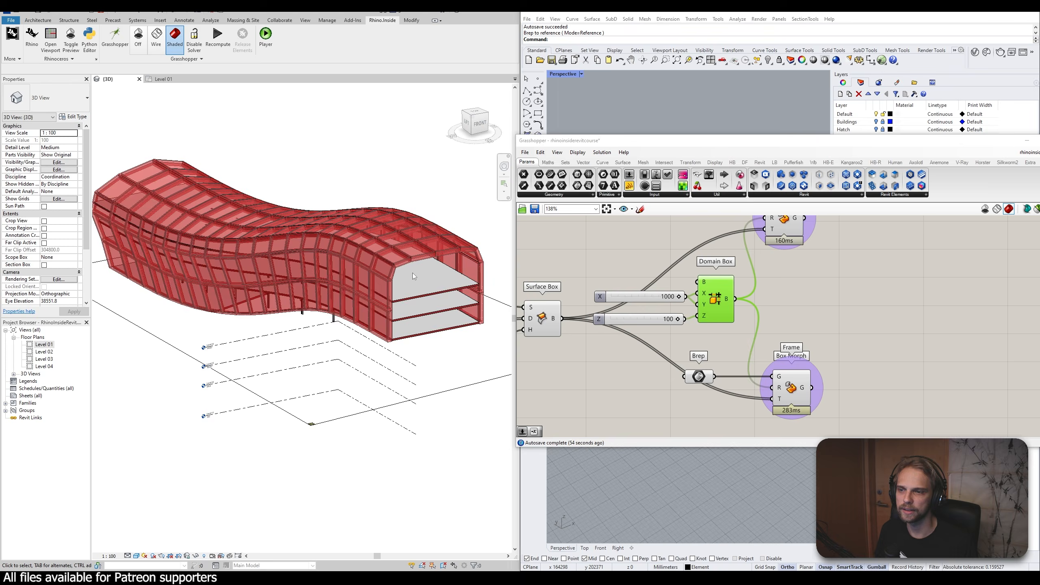
scroll(413, 273, up, 8)
scroll(399, 264, down, 8)
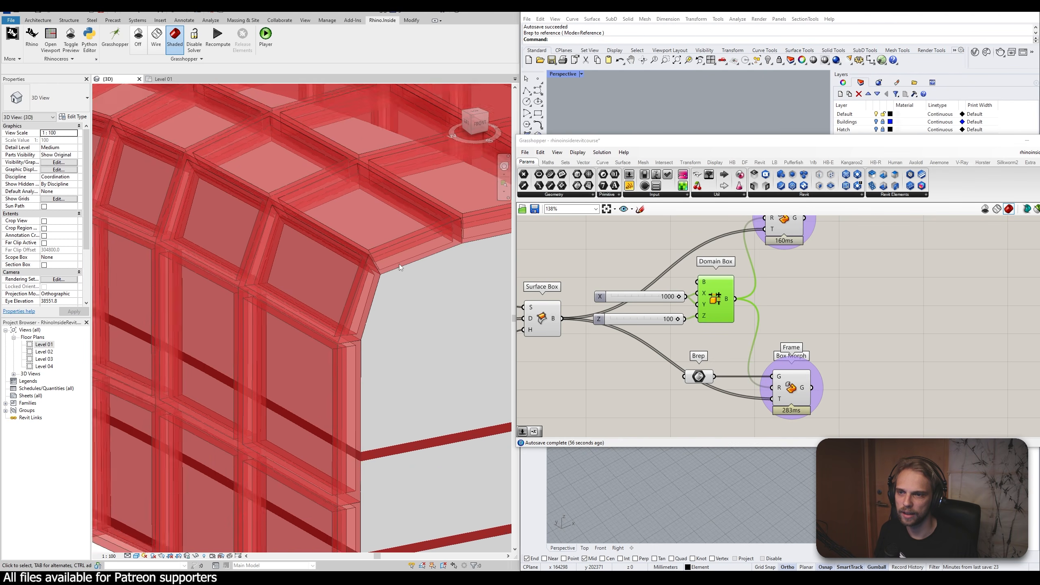
shift+middle_drag(207, 331, 244, 313)
scroll(844, 303, down, 2)
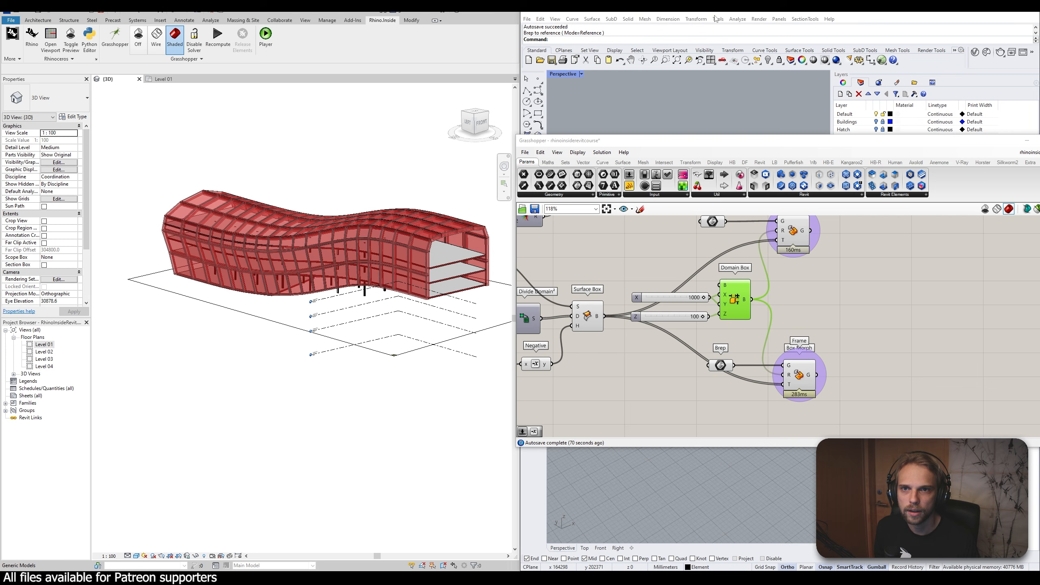
Return to a full-screen Rhino window and delete the panel element's curves and solids in the Top view
click(1027, 141)
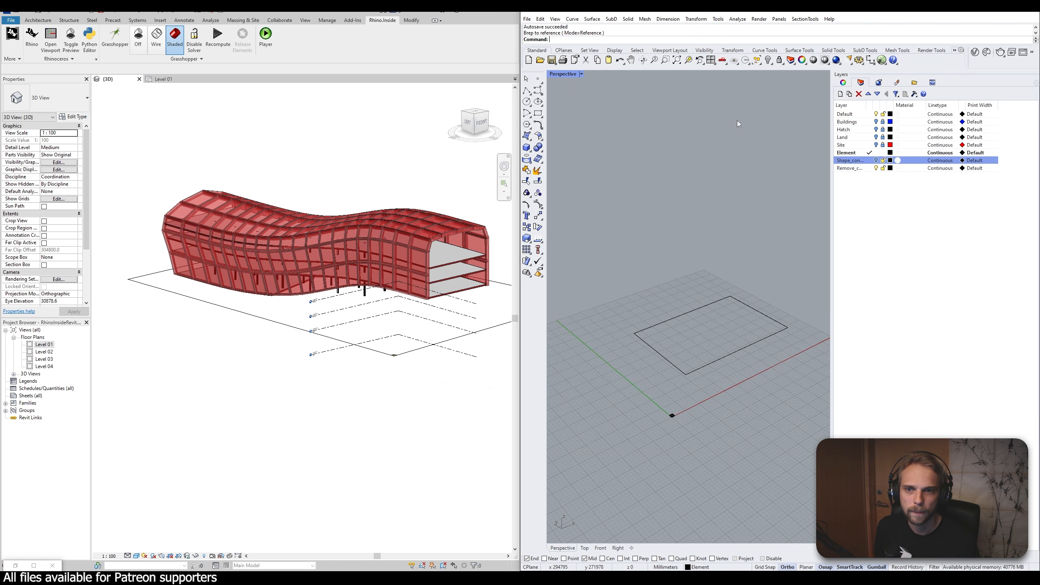
double_click(556, 73)
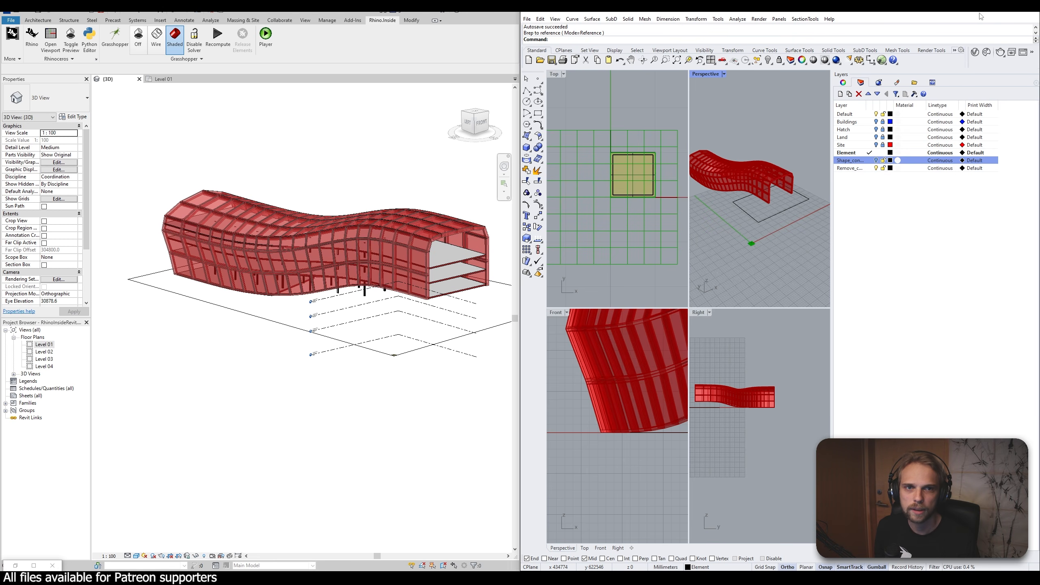
click(1012, 15)
double_click(38, 71)
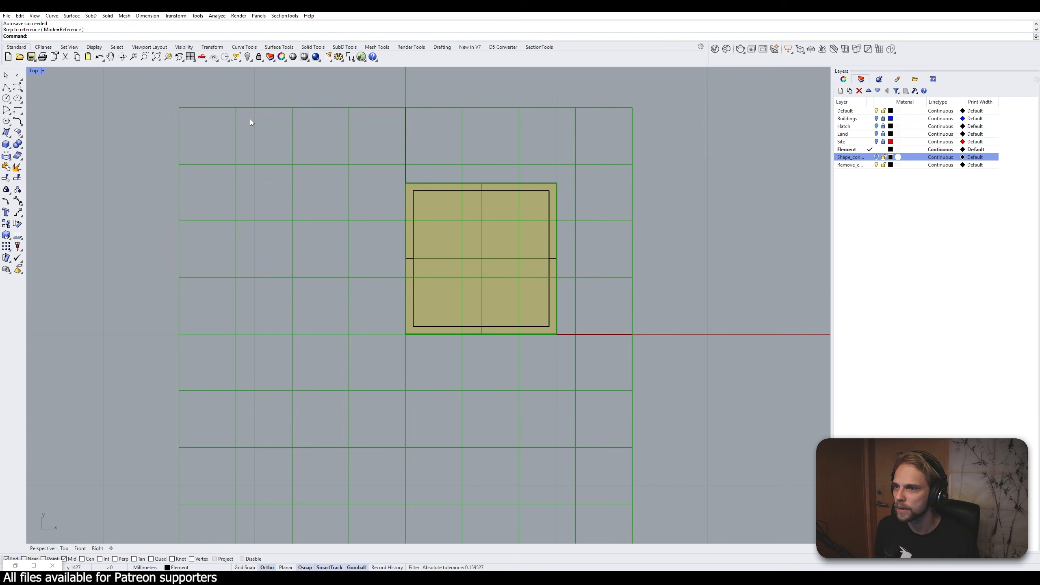
drag(600, 312, 342, 145)
key(Delete)
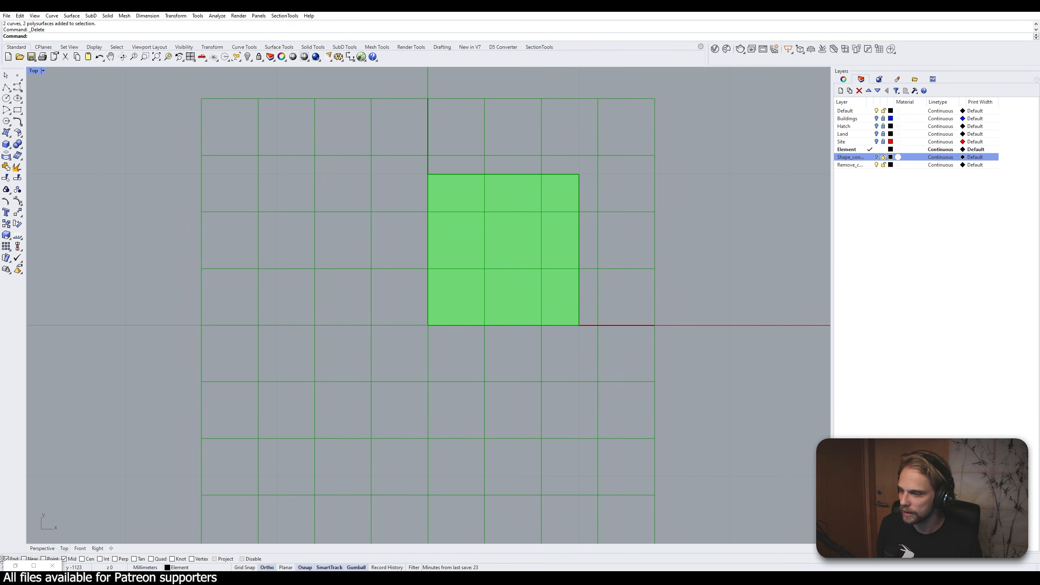
Disable the Grasshopper preview of the Domain Box, Surface Box and their neighbouring components
click(15, 566)
scroll(733, 321, down, 3)
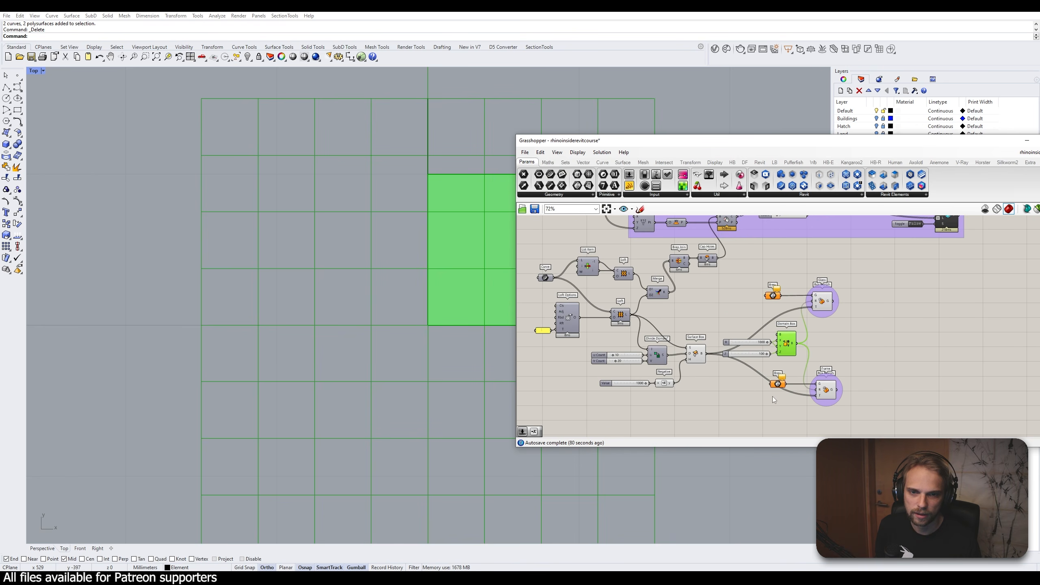
drag(780, 415, 634, 328)
middle_click(662, 315)
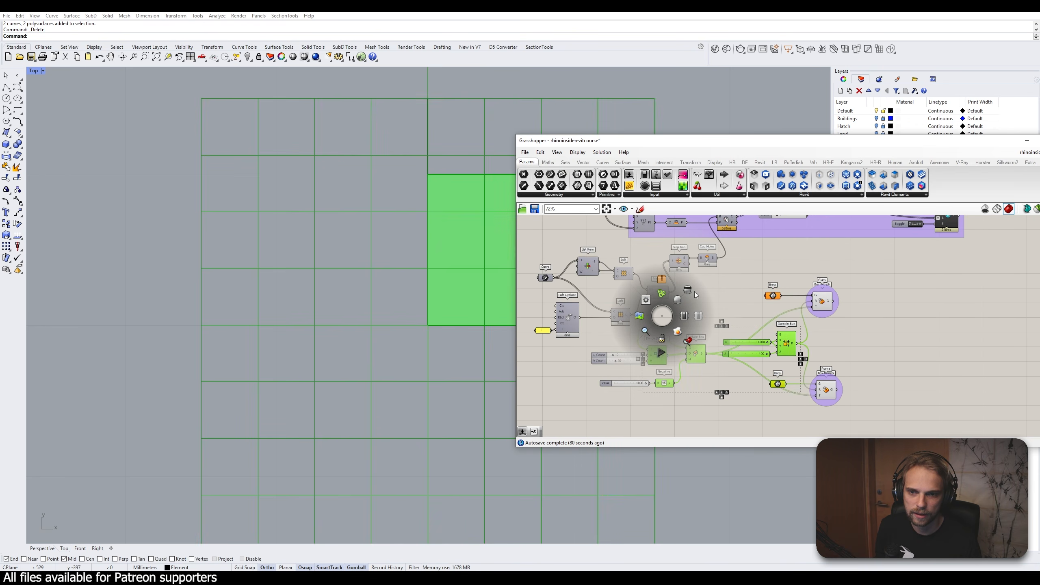
click(707, 288)
click(708, 288)
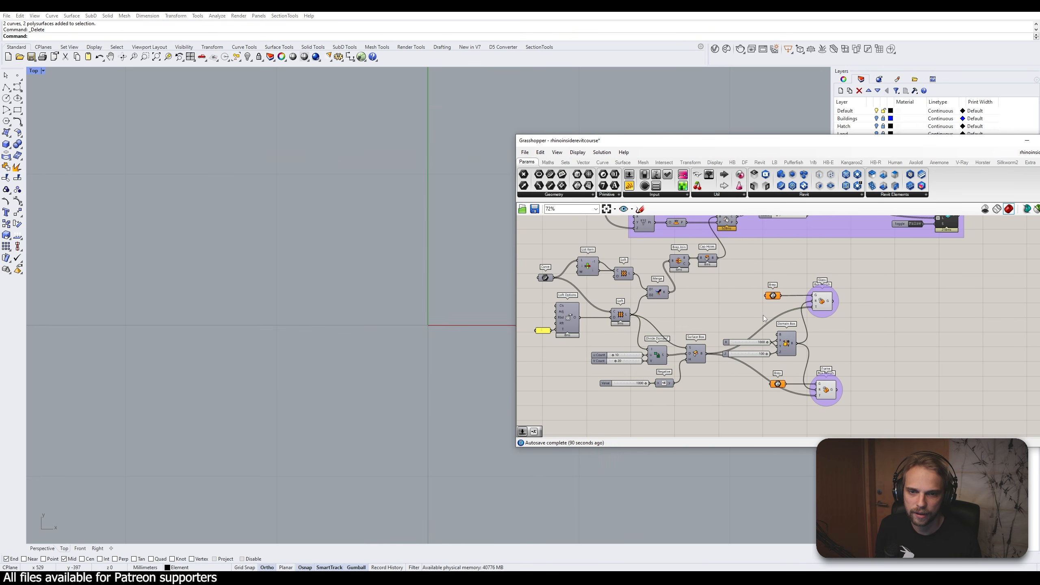
Draw a 1000 by 1000 mm square in Rhino's Top view with its first corner at the origin
click(1027, 141)
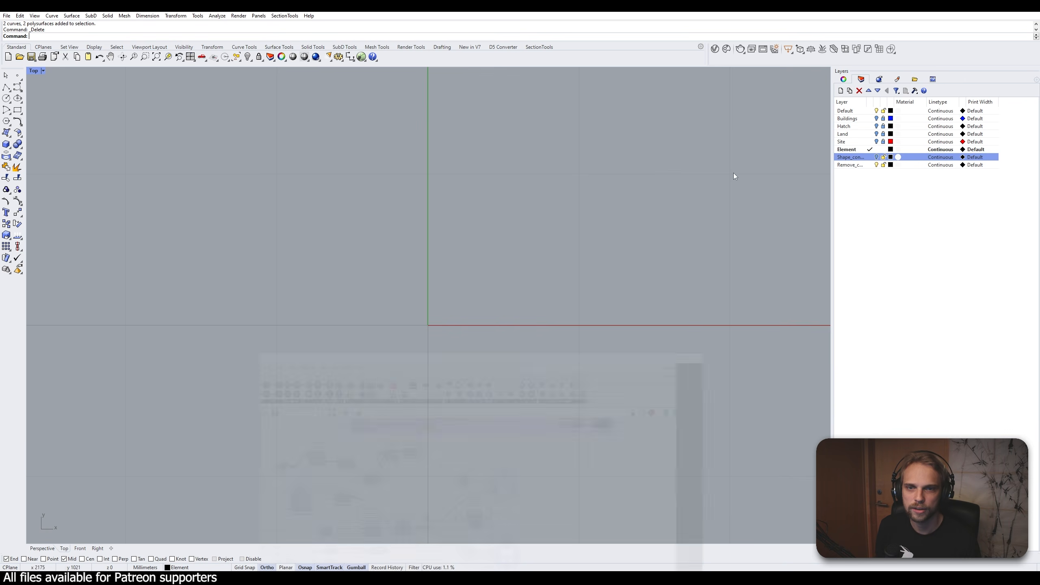
click(18, 109)
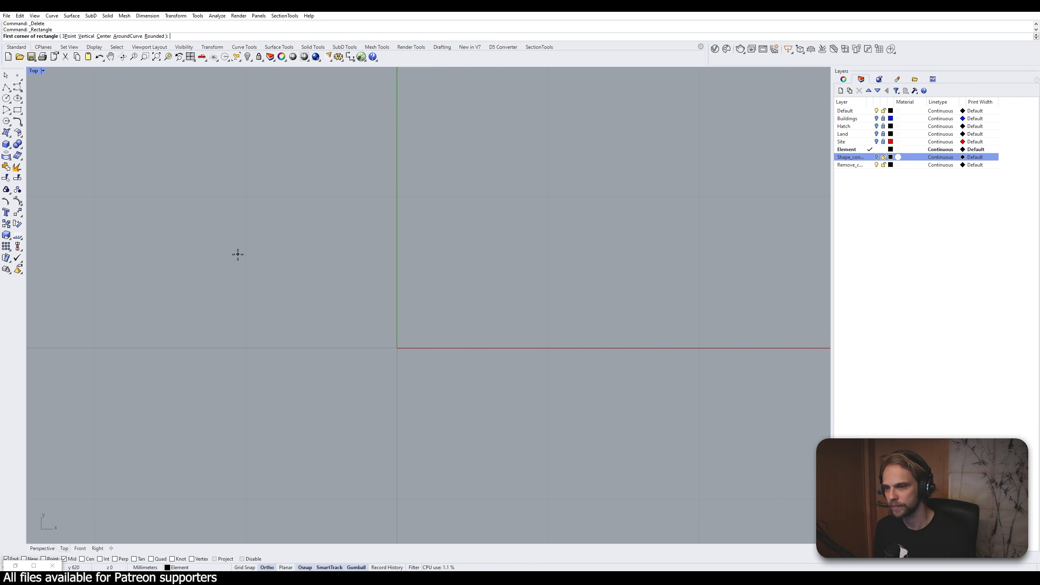
text(0)
key(Return)
text(1000)
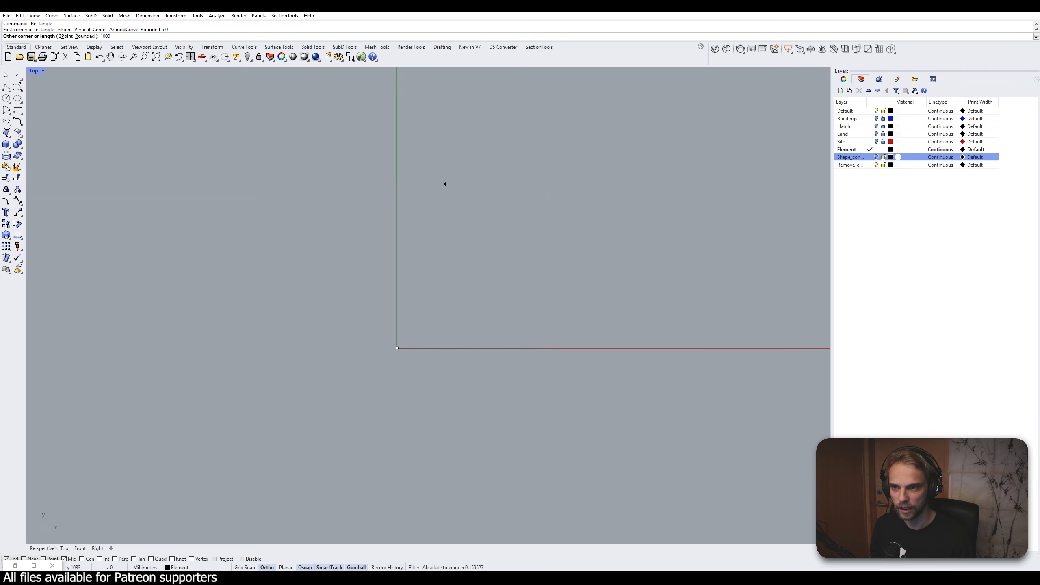
key(Return)
key(Return)
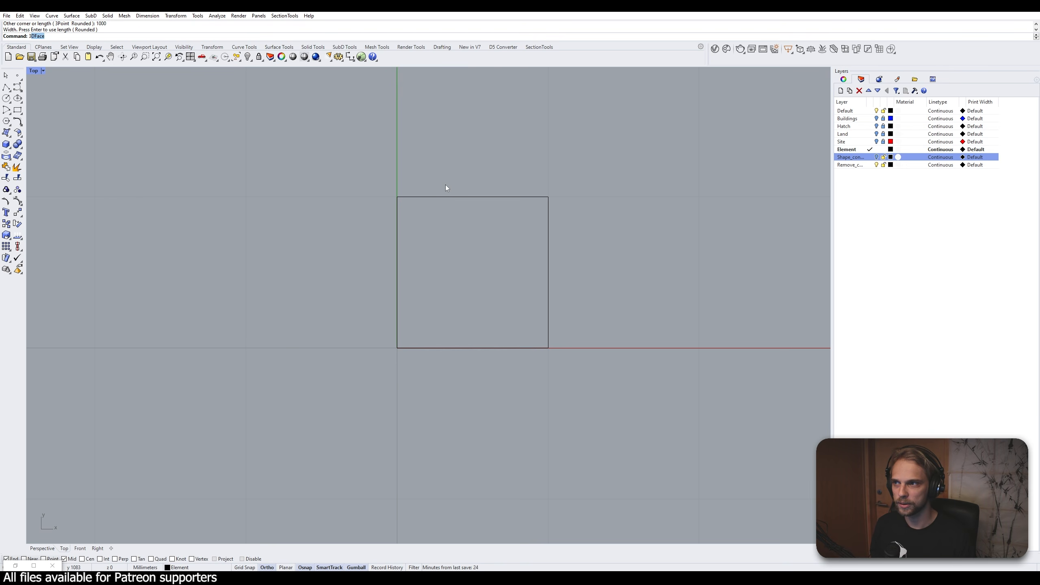
Offset the 1000 mm square inward by 30 mm
text(3)
key(Escape)
drag(445, 185, 361, 277)
click(339, 220)
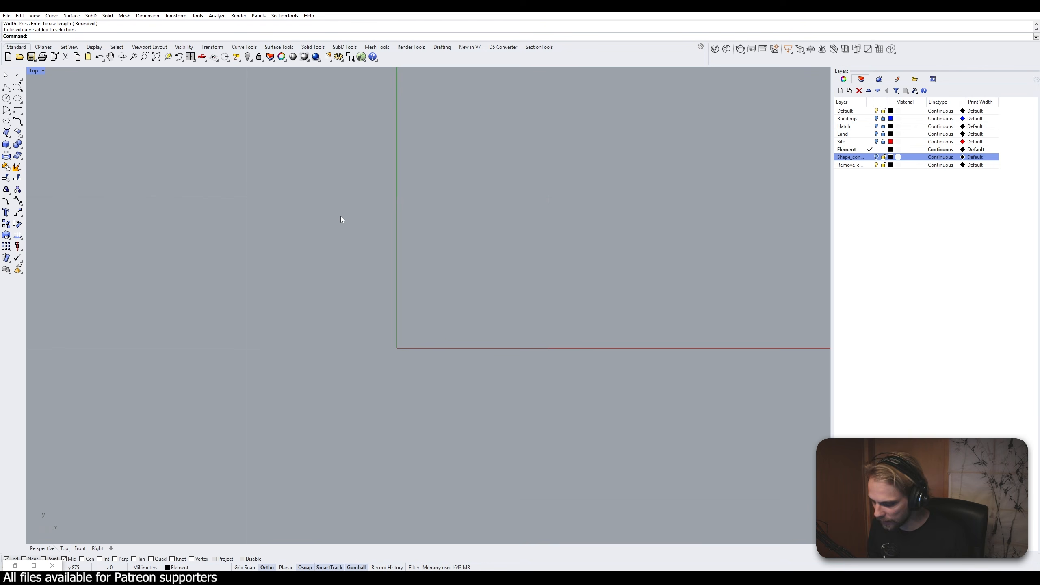
text(offset)
key(Return)
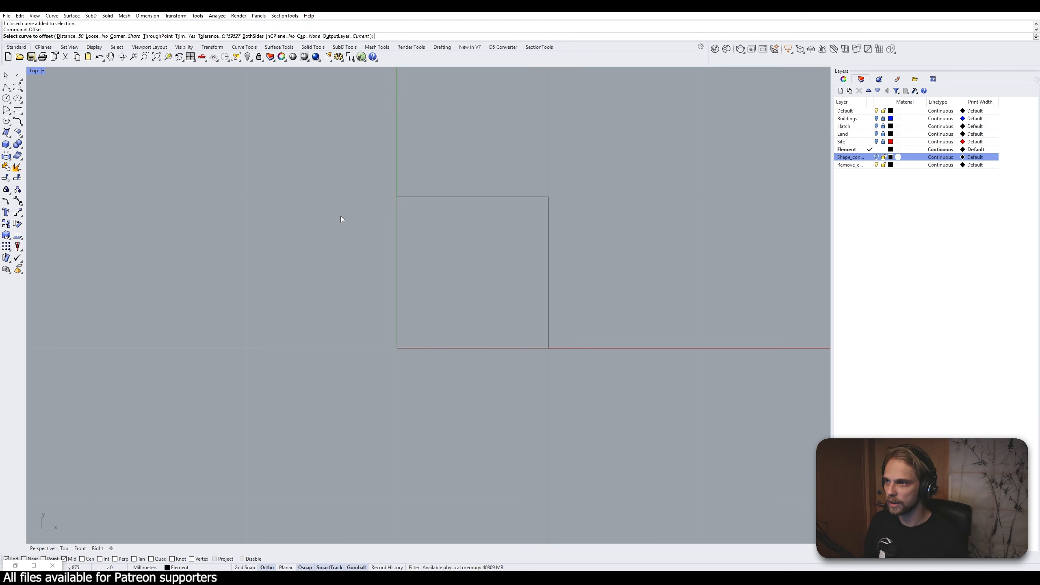
click(397, 208)
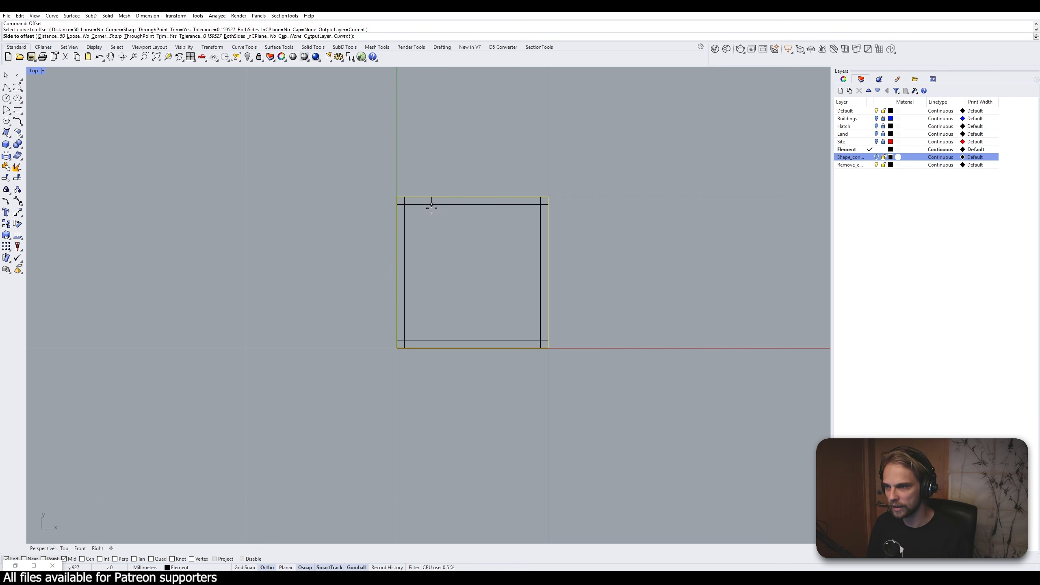
text(25)
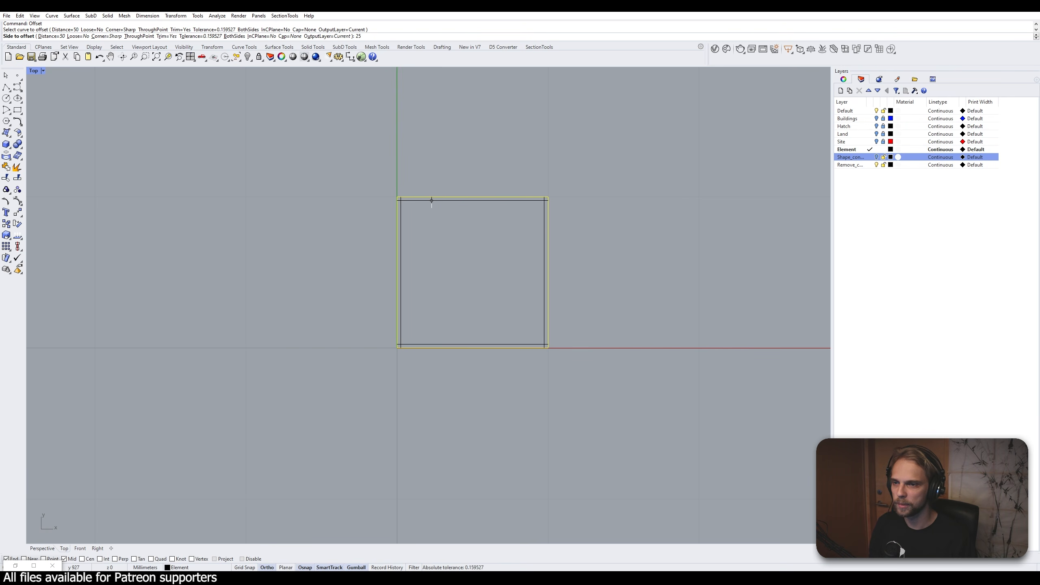
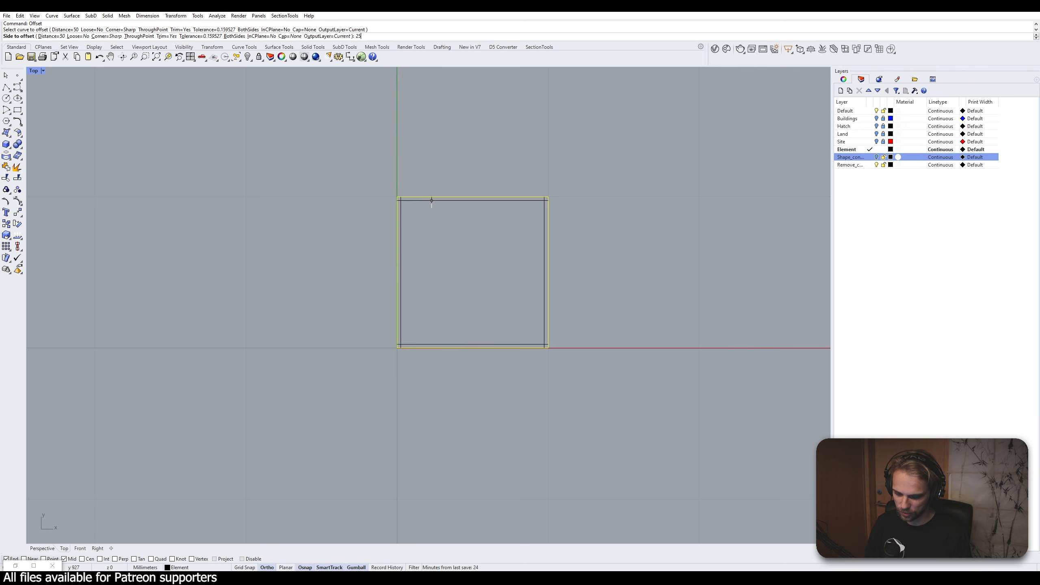
key(Return)
click(432, 207)
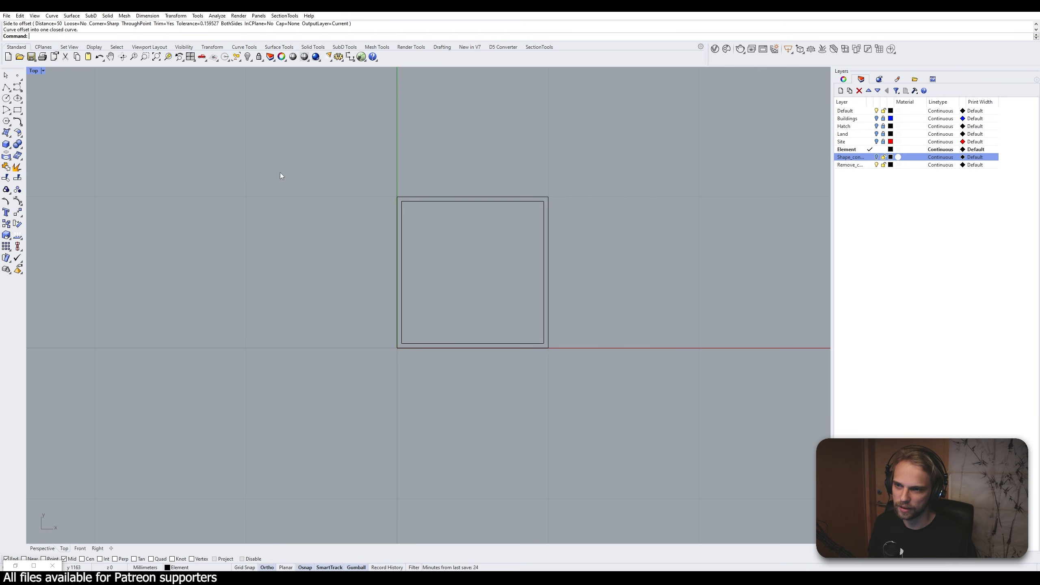
Draw two parallel diagonals joining adjacent side midpoints of the outer square, across its lower-left and upper-right corners
click(6, 88)
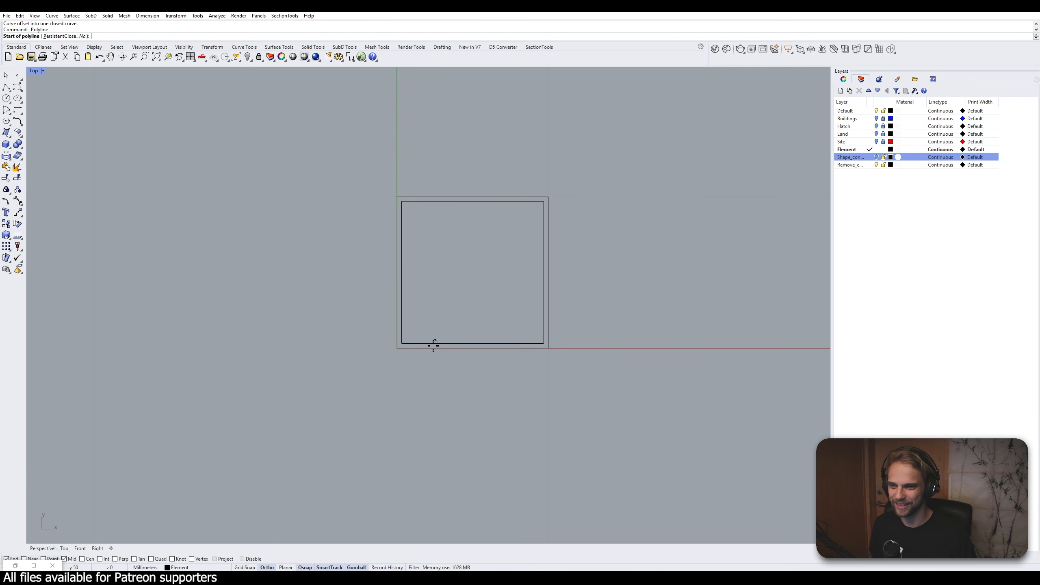
click(471, 349)
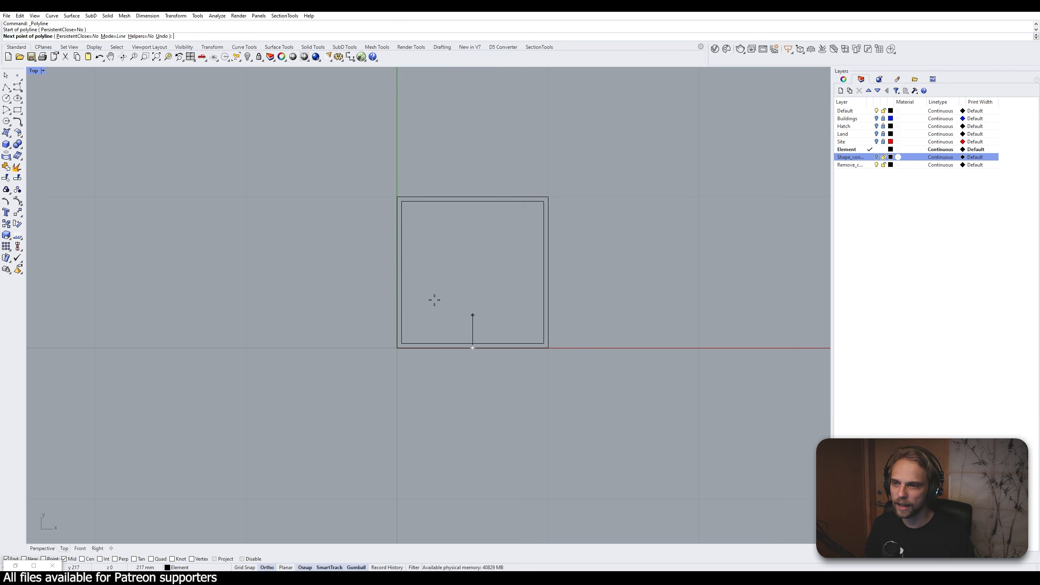
click(397, 272)
key(Return)
key(Return)
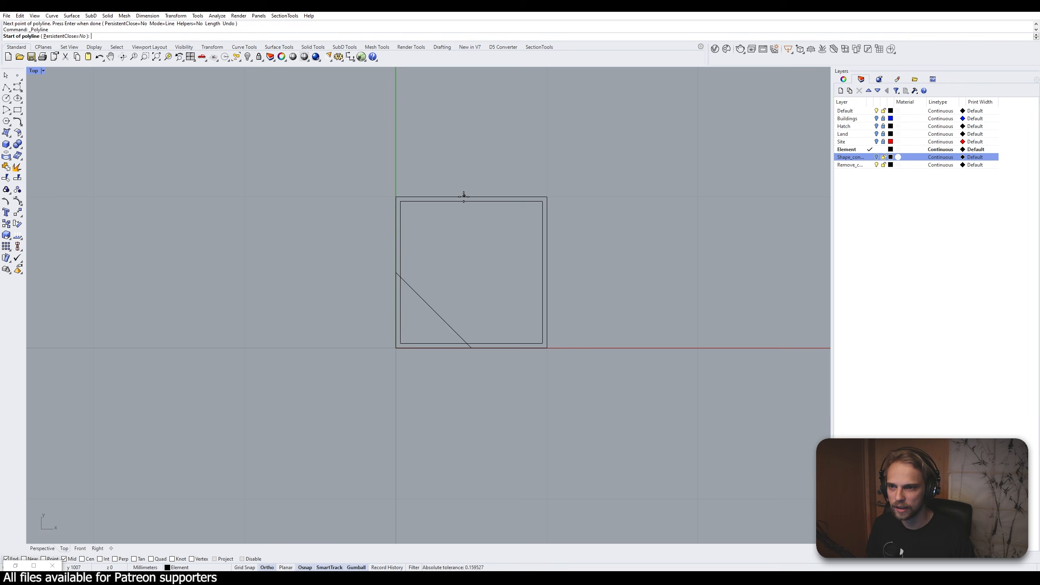
click(471, 197)
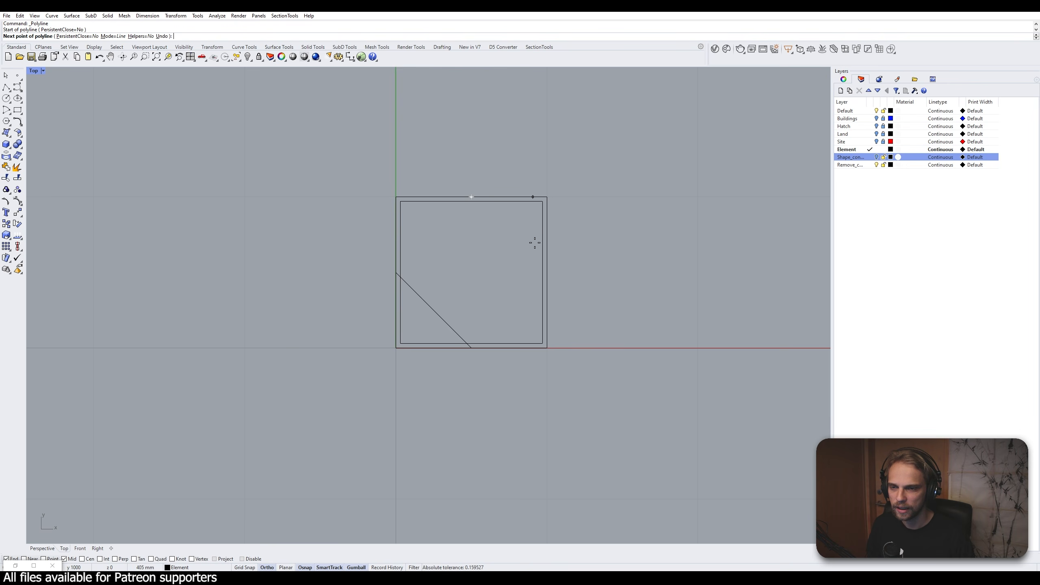
click(551, 266)
key(Return)
scroll(555, 271, down, 3)
scroll(485, 233, up, 3)
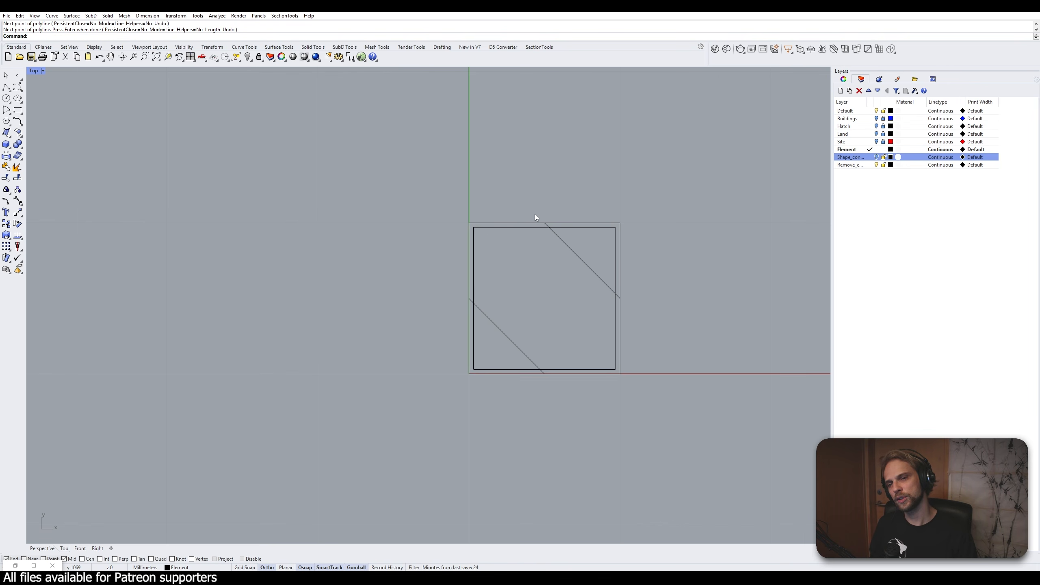
Offset the upper-right diagonal by 15 mm to both sides
scroll(534, 233, up, 4)
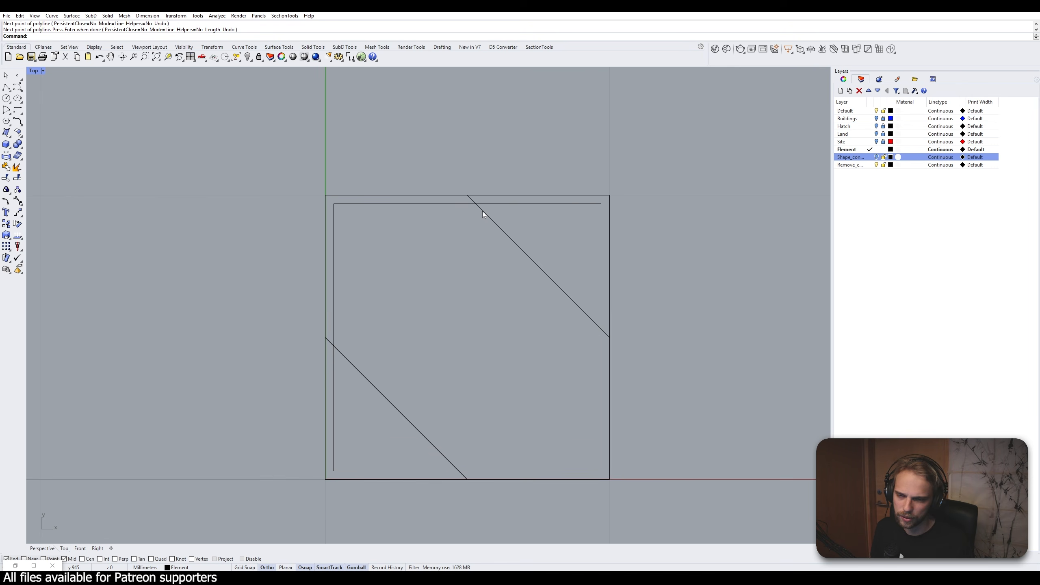
click(483, 211)
key(Escape)
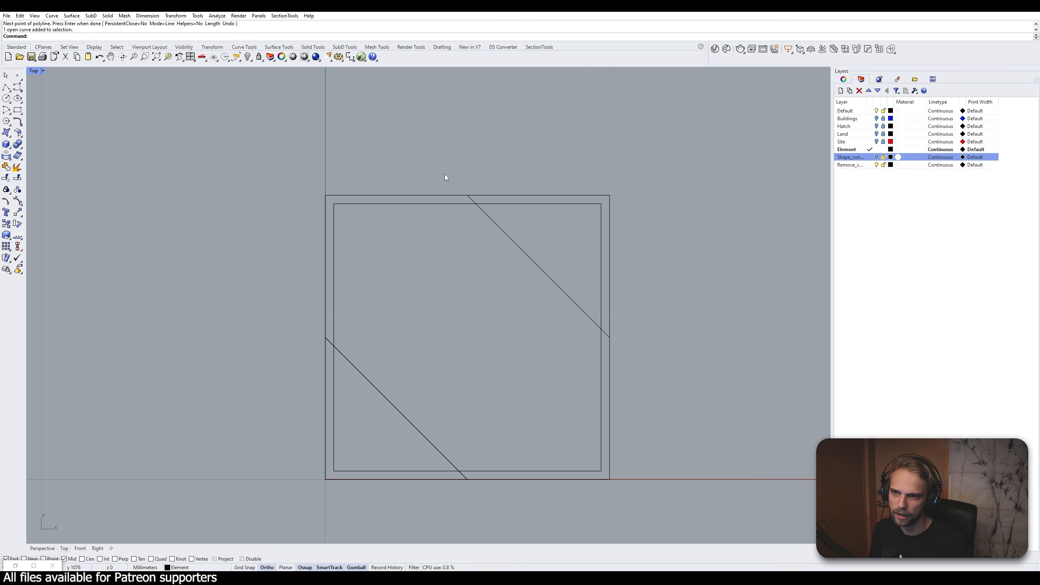
text(offset)
key(Return)
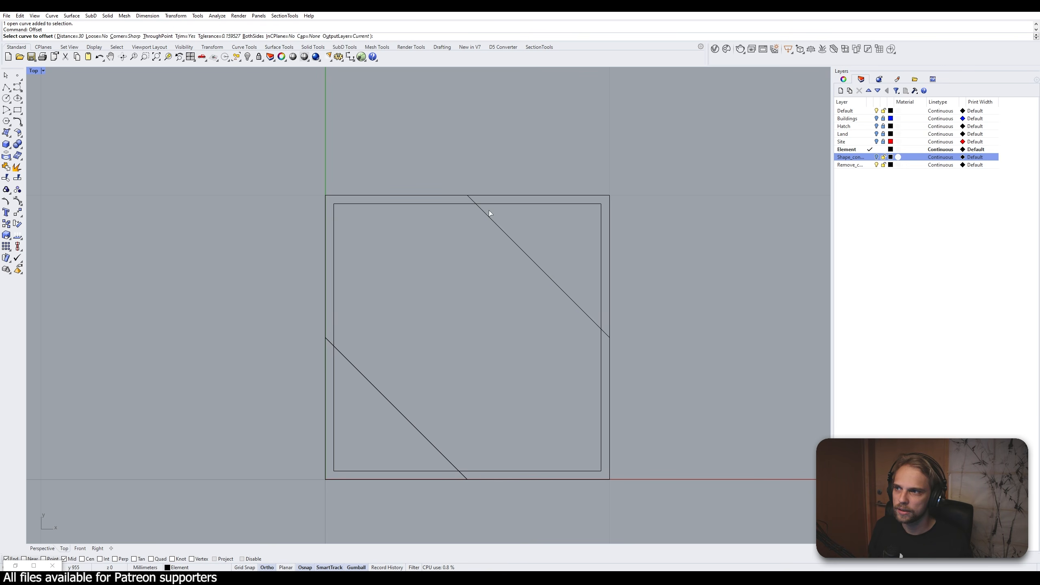
click(508, 228)
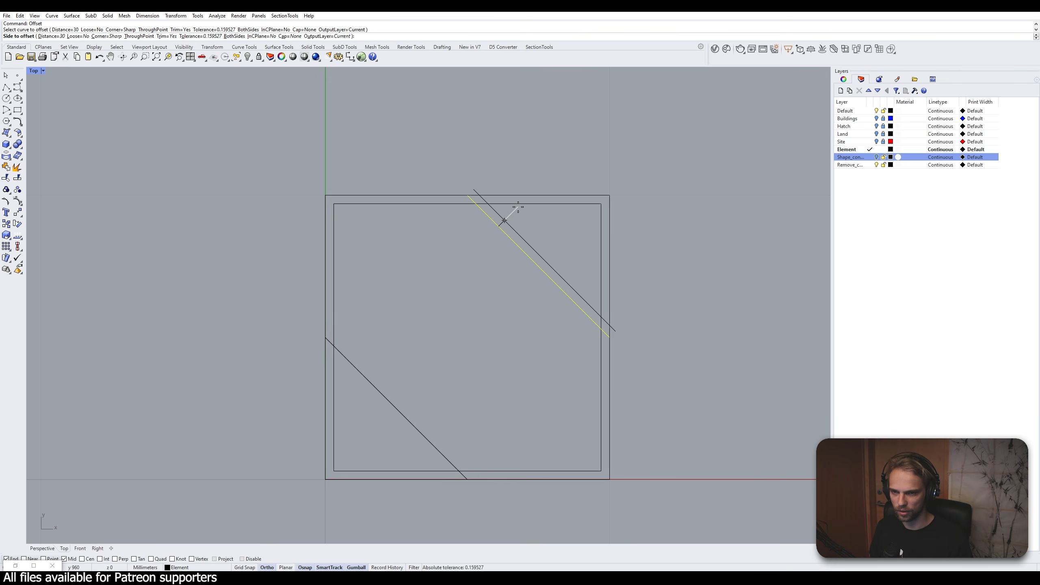
text(15)
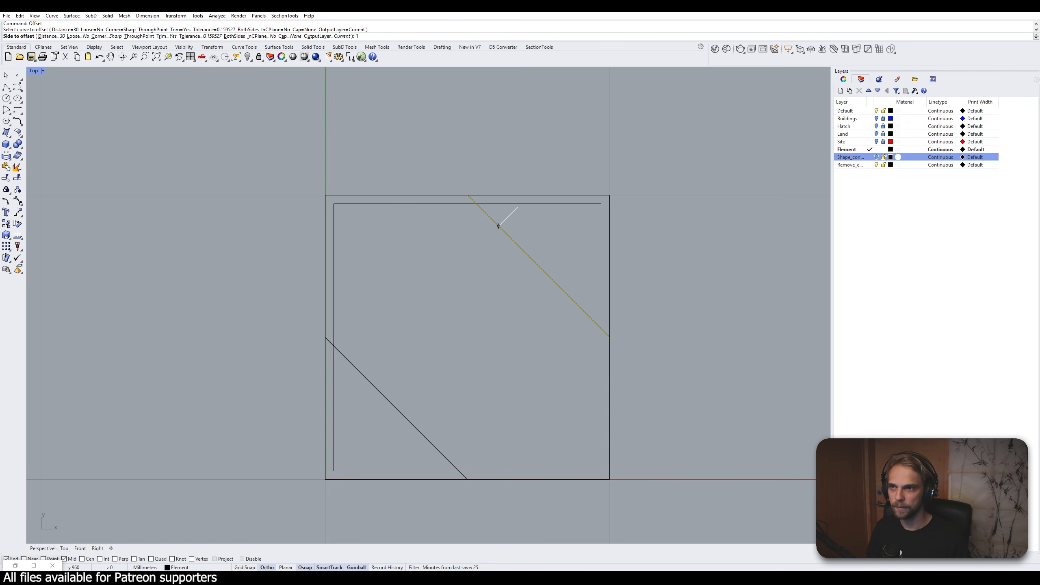
key(Return)
click(502, 223)
click(501, 237)
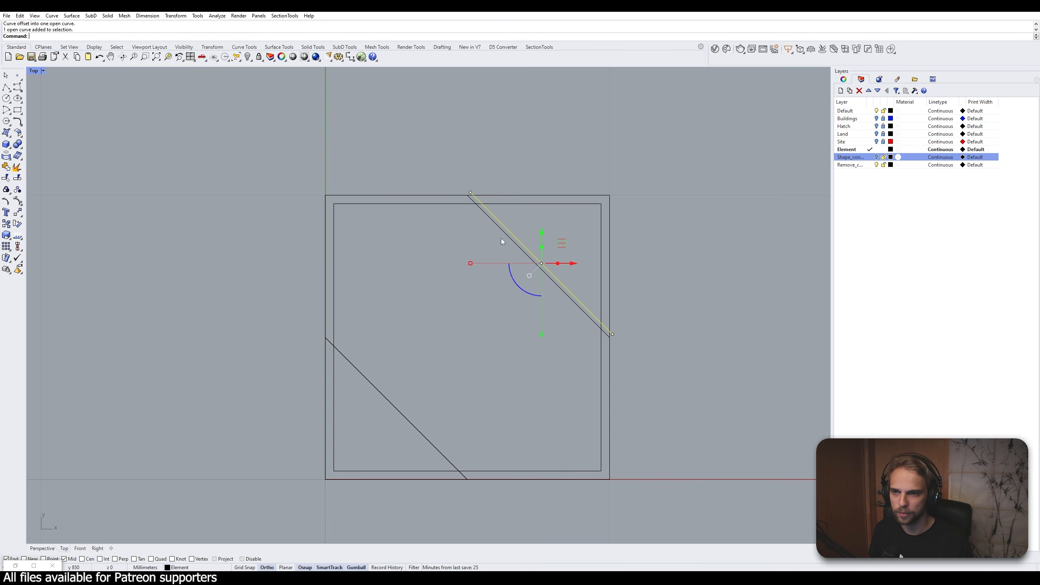
click(511, 235)
click(509, 236)
right_click(507, 237)
click(478, 250)
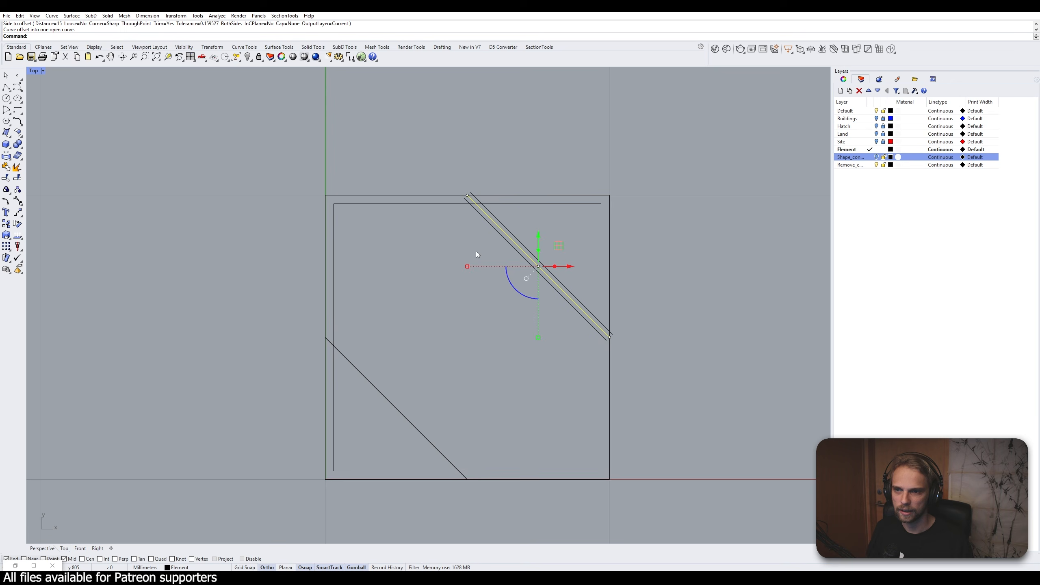
click(438, 289)
Offset the lower-left diagonal by 15 mm to both sides and delete its original centre line
right_drag(424, 305, 466, 266)
click(416, 343)
right_click(417, 342)
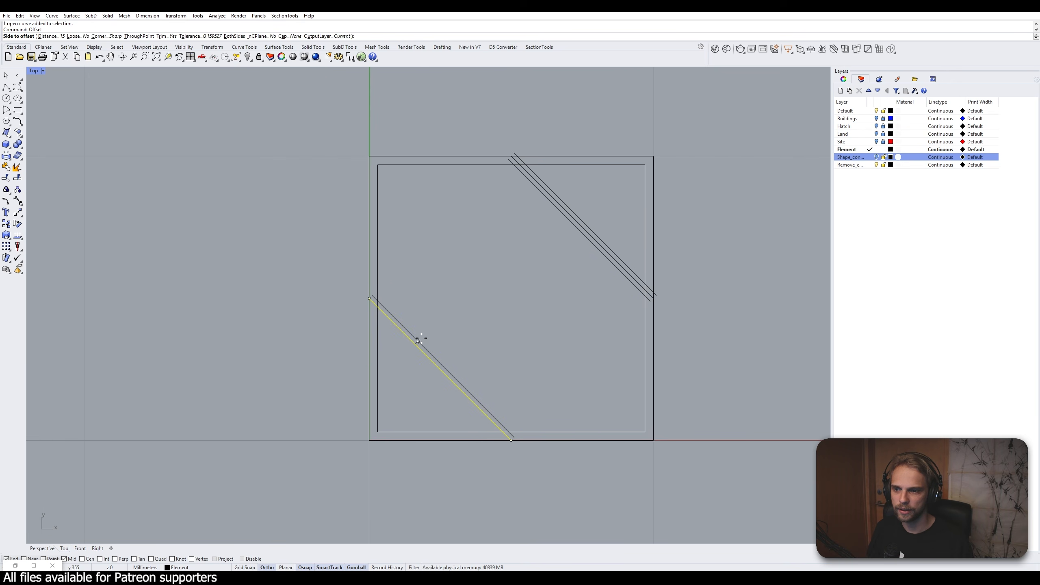
click(419, 340)
right_click(399, 347)
click(384, 356)
key(Escape)
click(420, 348)
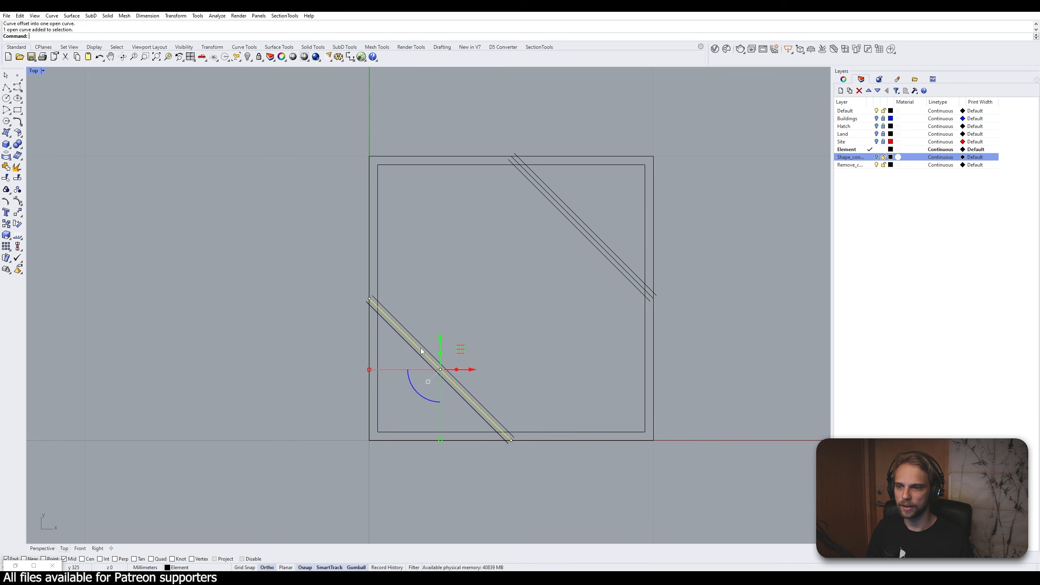
key(Delete)
Delete the original centre line of the upper-right diagonal
scroll(420, 347, down, 4)
drag(676, 428, 622, 358)
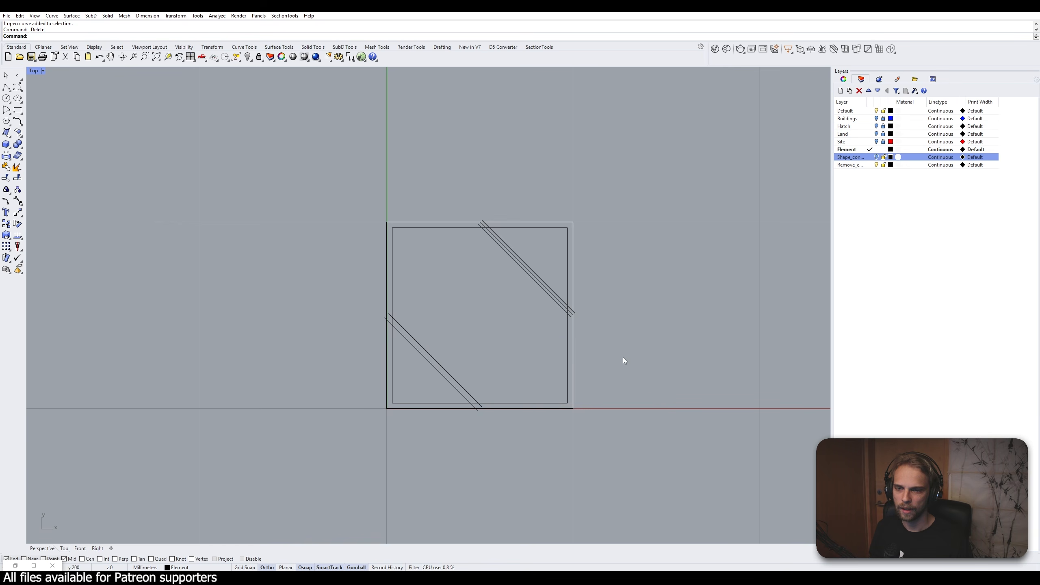
scroll(602, 335, up, 6)
click(533, 282)
key(Delete)
scroll(533, 283, down, 4)
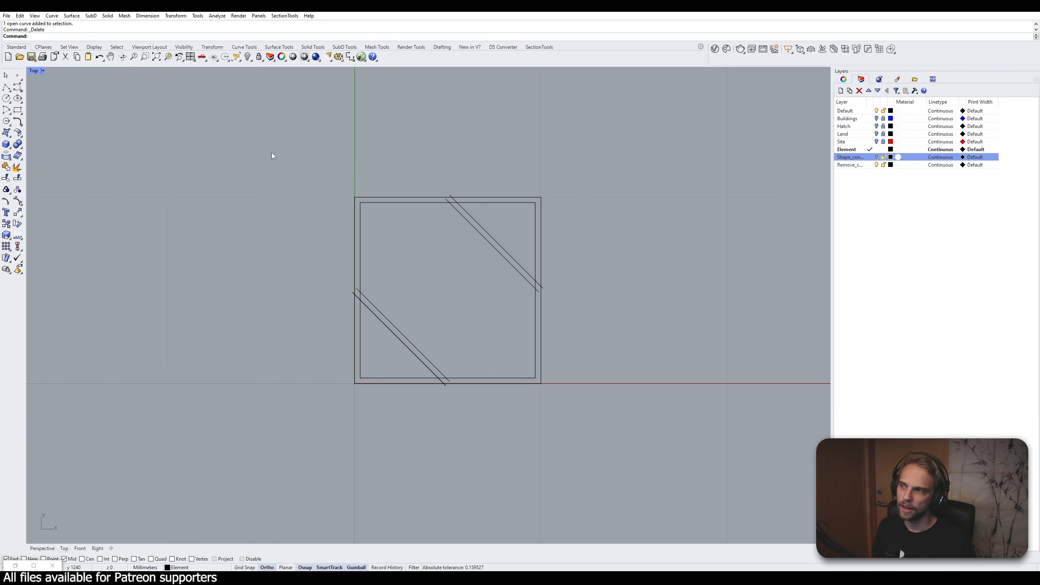
Draw a line connecting the midpoints of the two facing inner diagonal lines
click(6, 87)
click(401, 334)
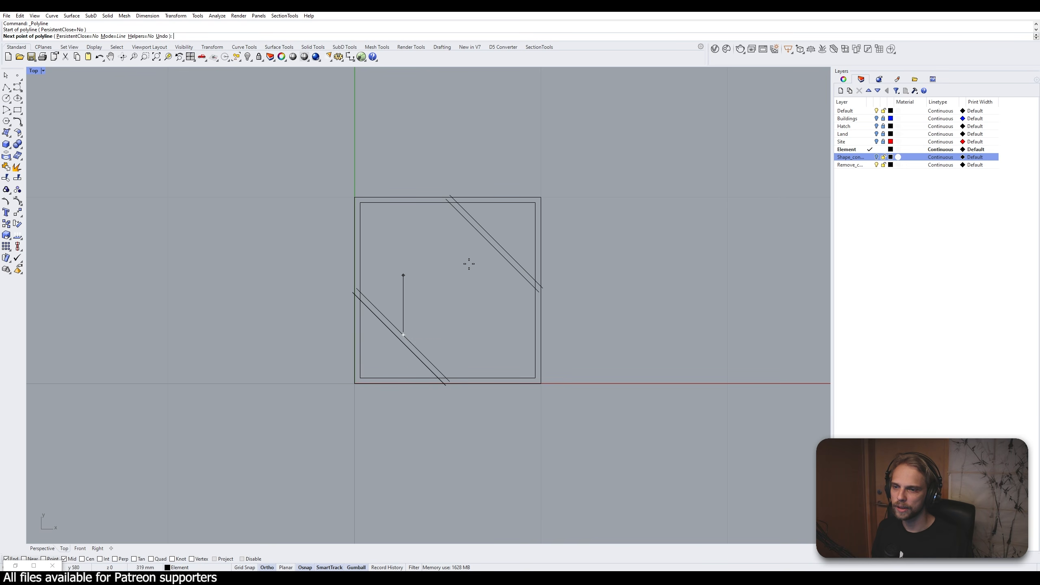
click(492, 246)
key(Return)
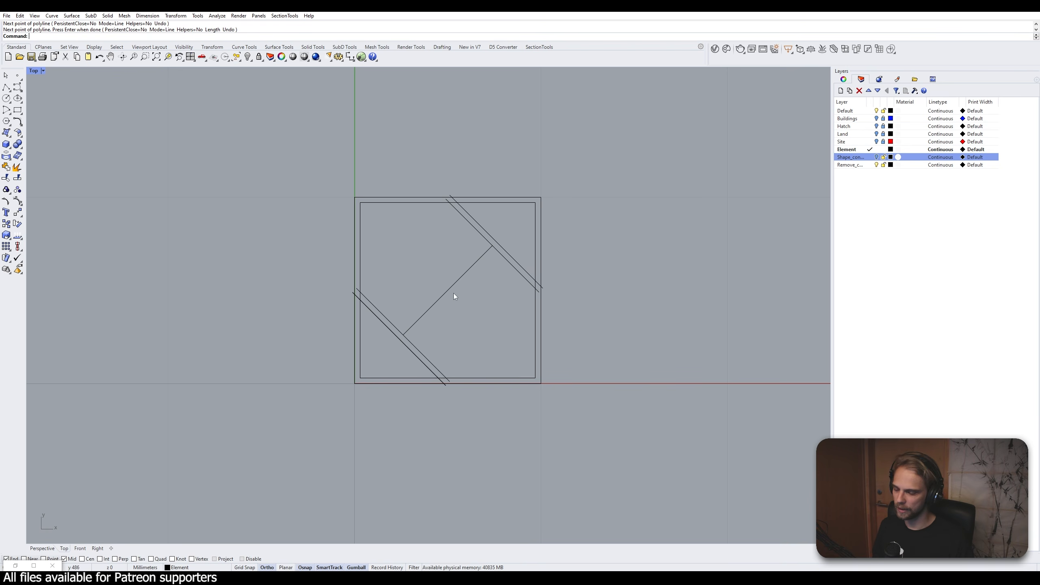
Offset the connecting line by 30 mm to both sides and delete the original line between the offsets
text(offset)
key(Return)
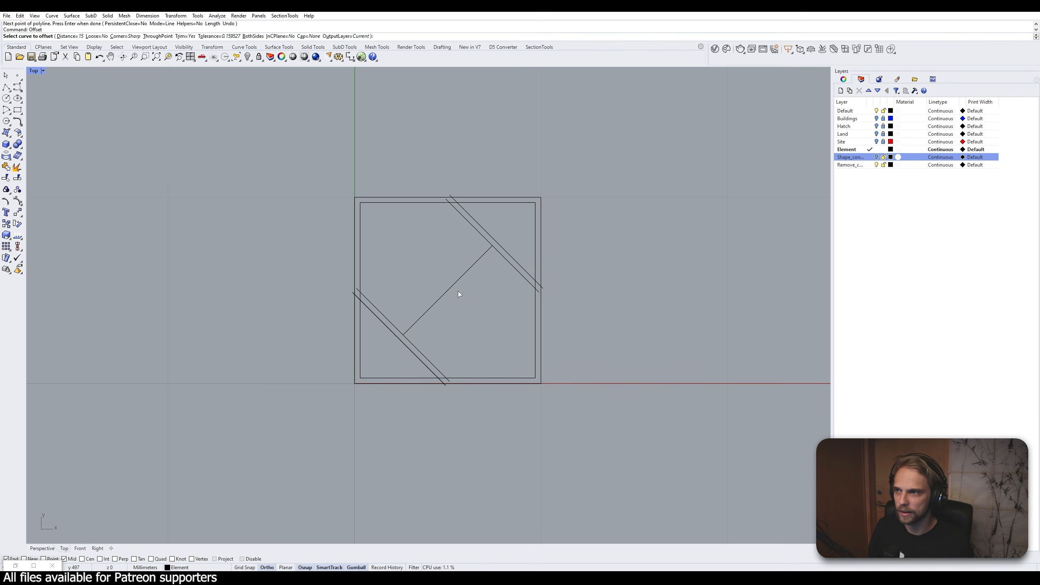
click(457, 283)
text(30)
key(Return)
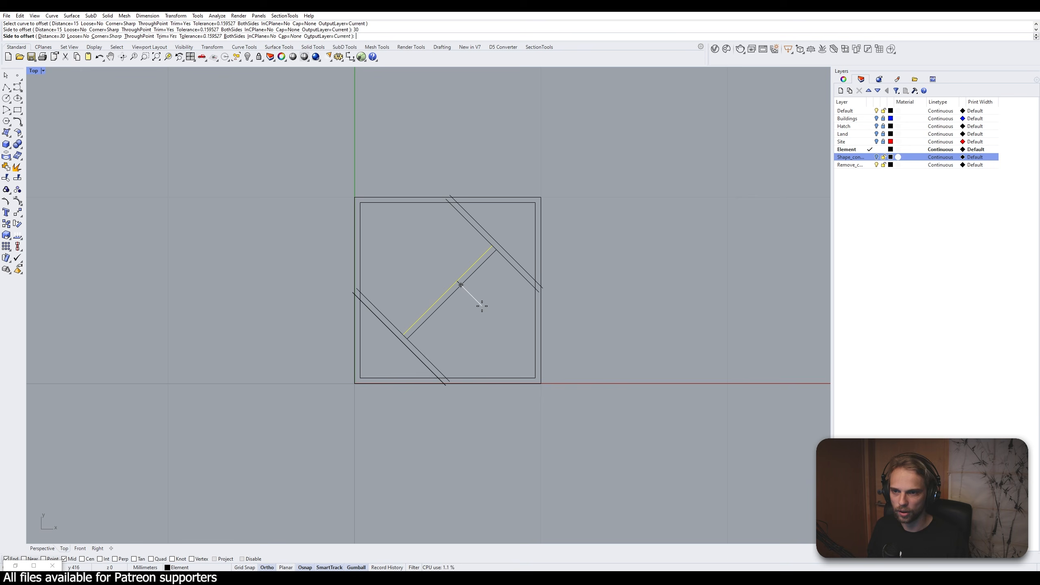
click(477, 304)
click(452, 286)
key(Return)
click(424, 264)
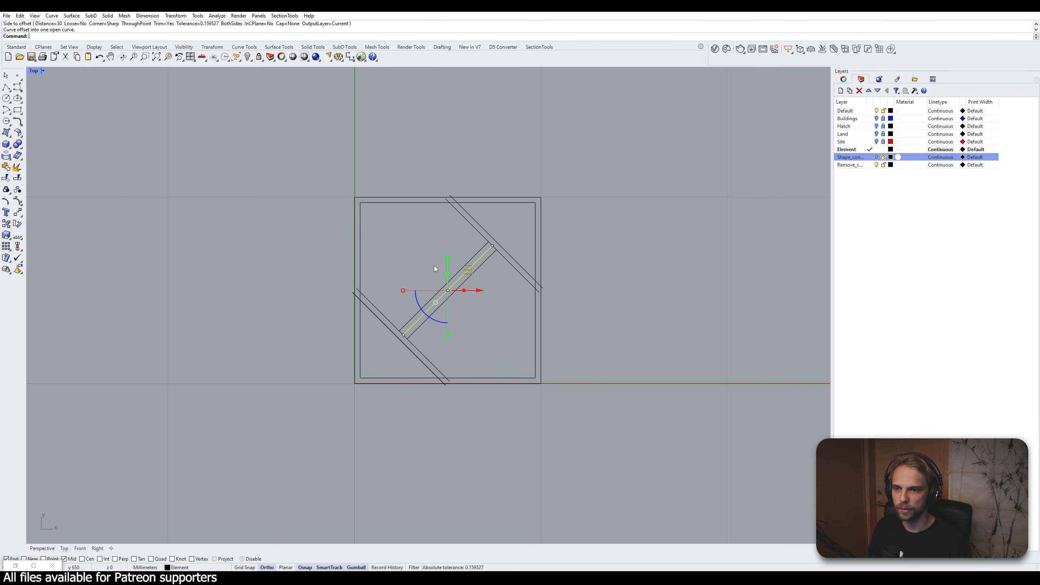
key(Delete)
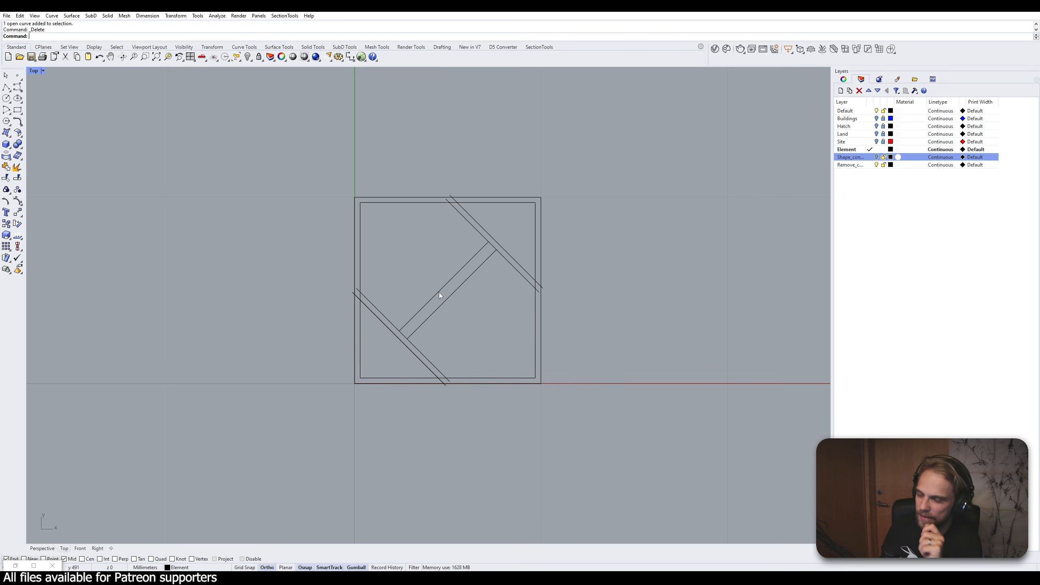
Delete the diagonal and connecting lines together with the inner offset square, keeping only the outer square
drag(516, 348, 387, 237)
key(Delete)
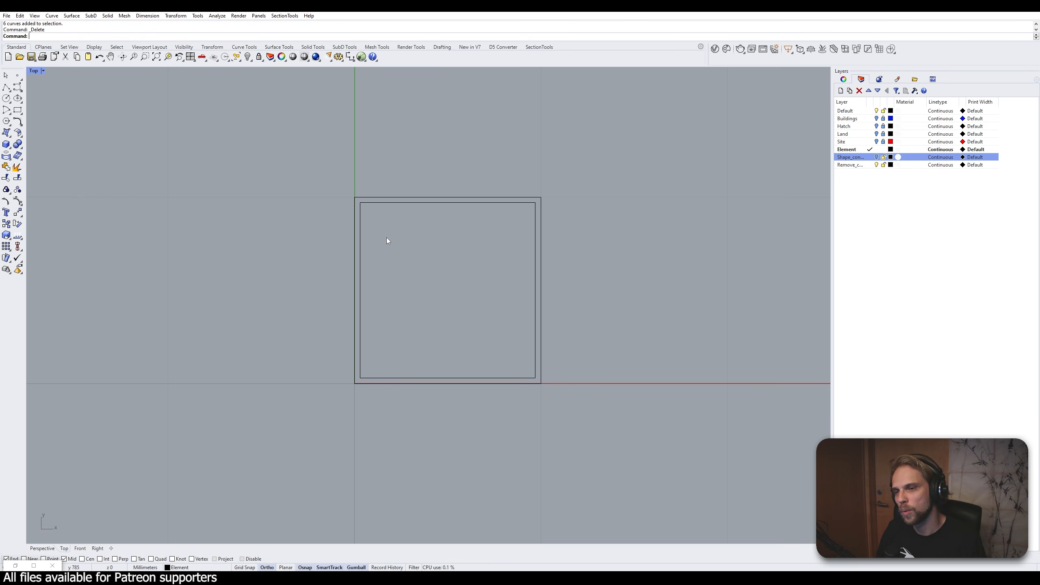
click(411, 207)
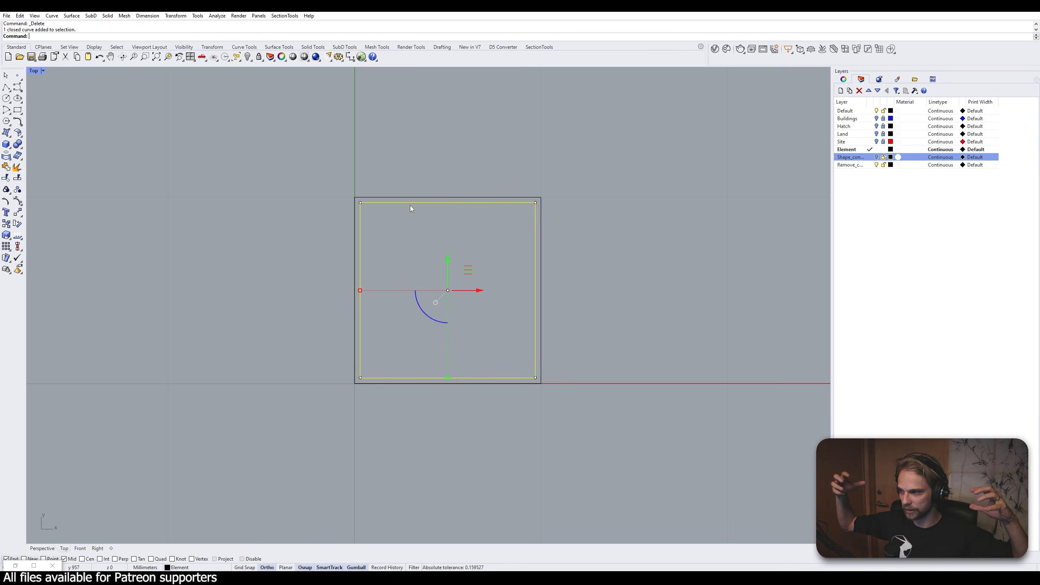
click(351, 172)
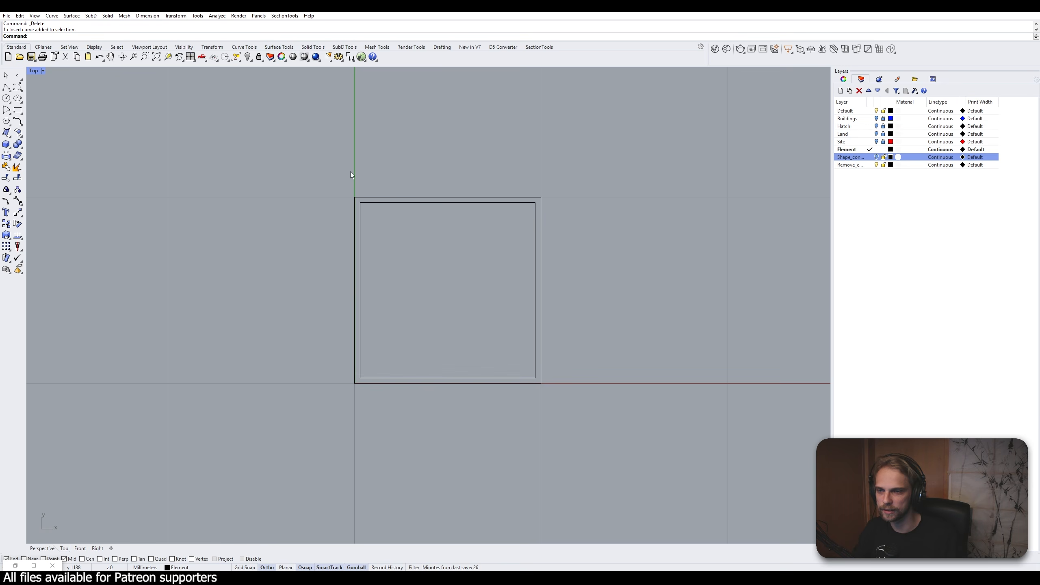
click(389, 203)
key(Delete)
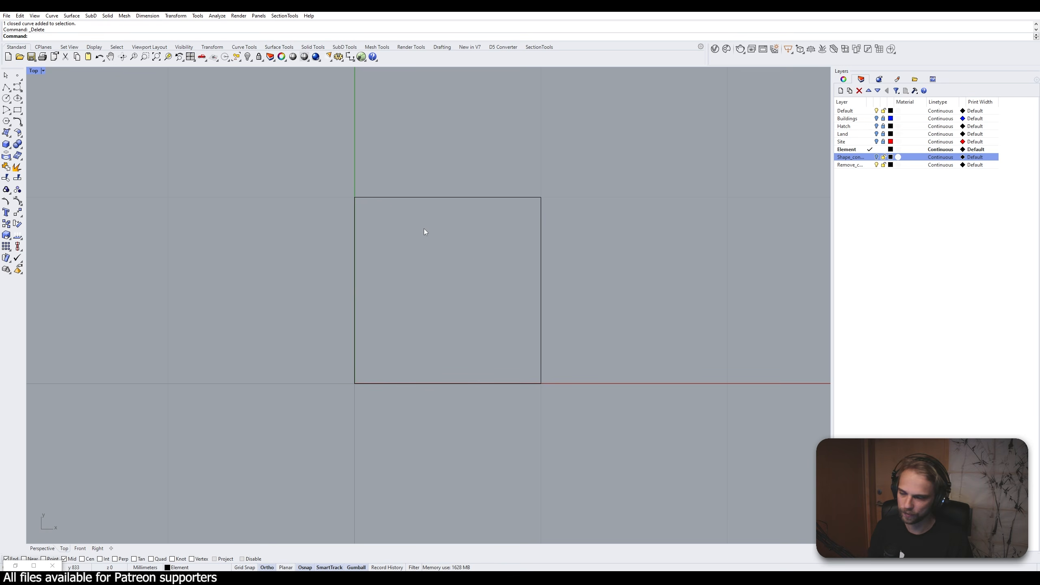
drag(425, 229, 330, 139)
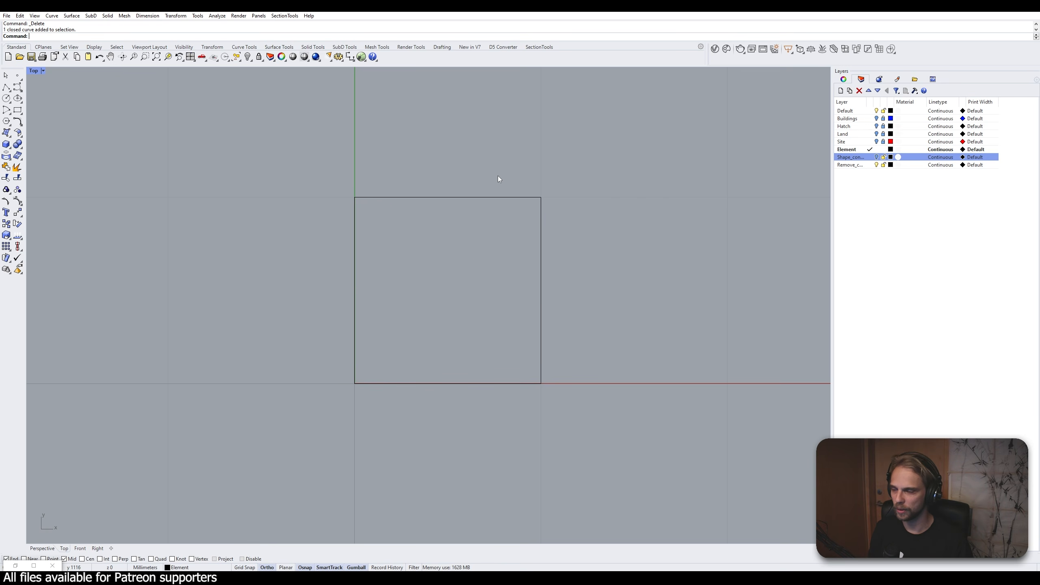
drag(468, 188, 321, 270)
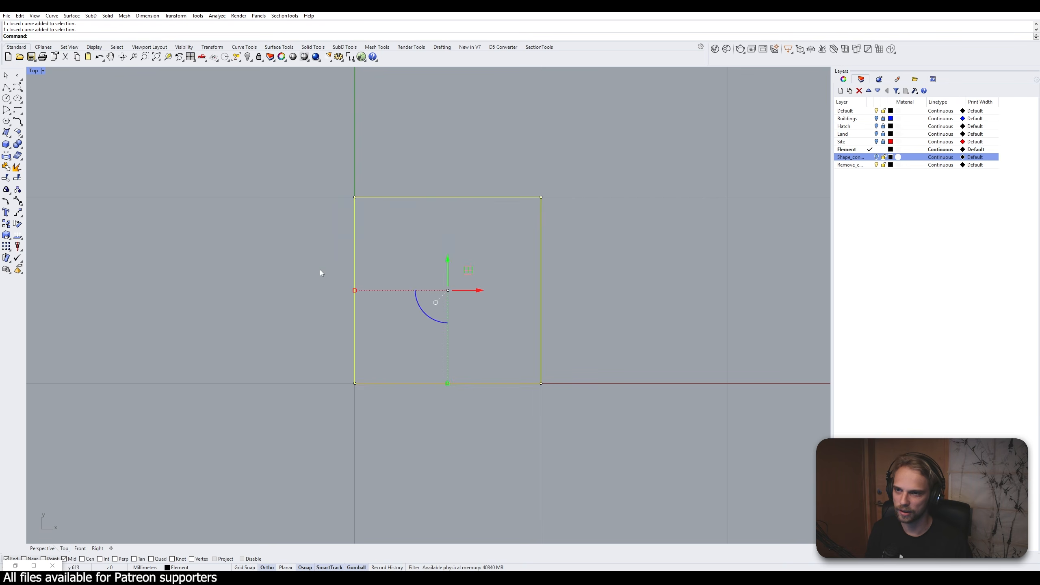
click(320, 270)
Draw two diagonals across the lower-left and upper-right corners of the square, each joining the midpoints of adjacent sides
click(6, 87)
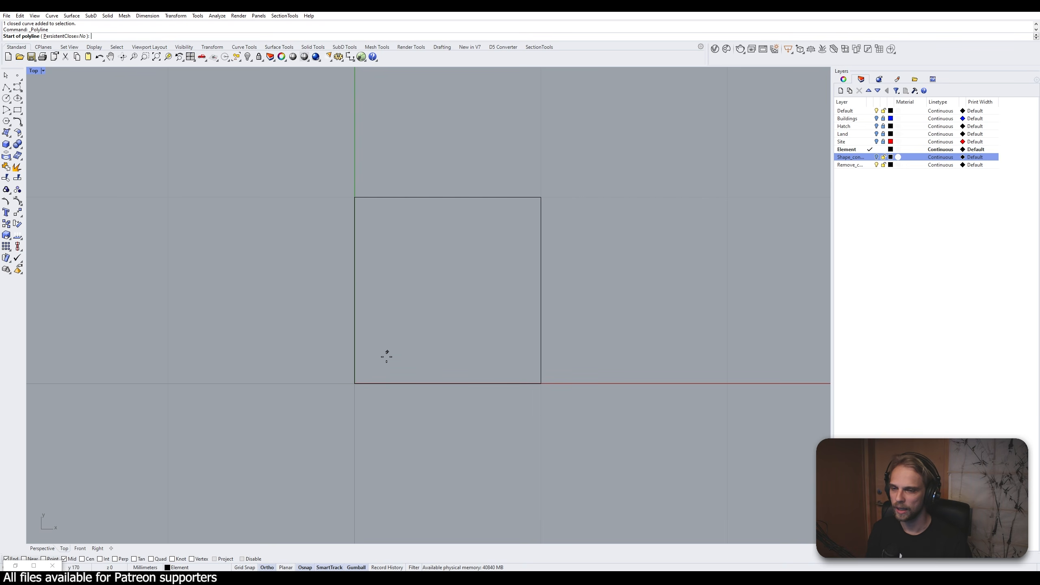
click(448, 384)
click(356, 289)
key(Return)
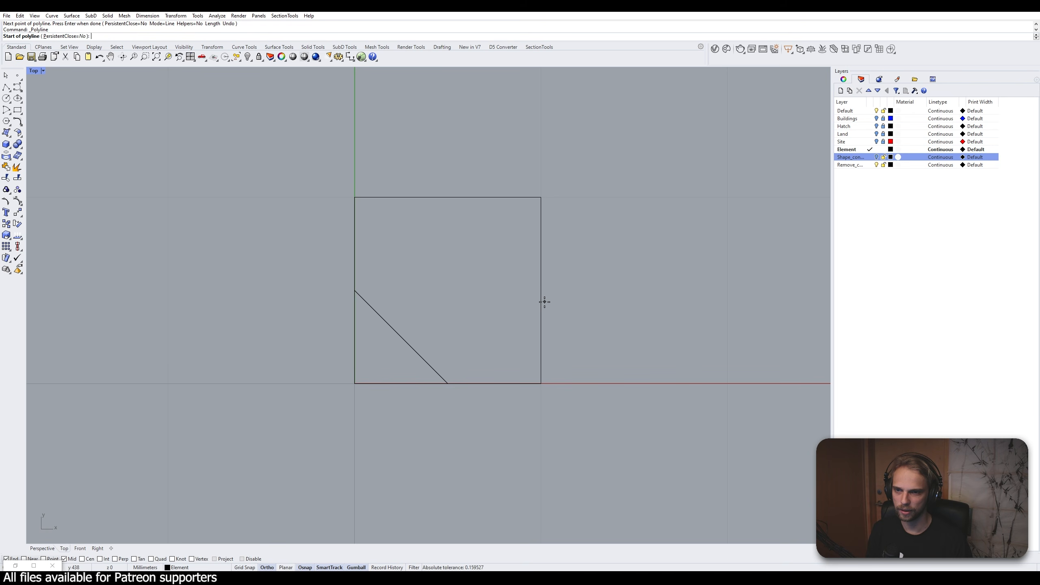
click(541, 291)
click(449, 197)
key(Return)
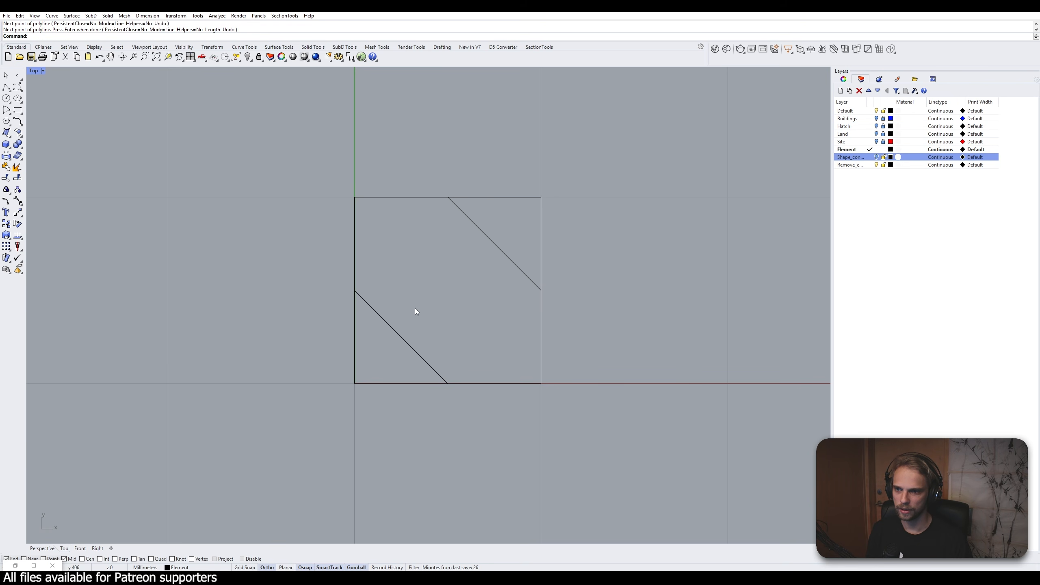
Draw a line connecting the midpoints of the two corner diagonals
key(Return)
click(402, 336)
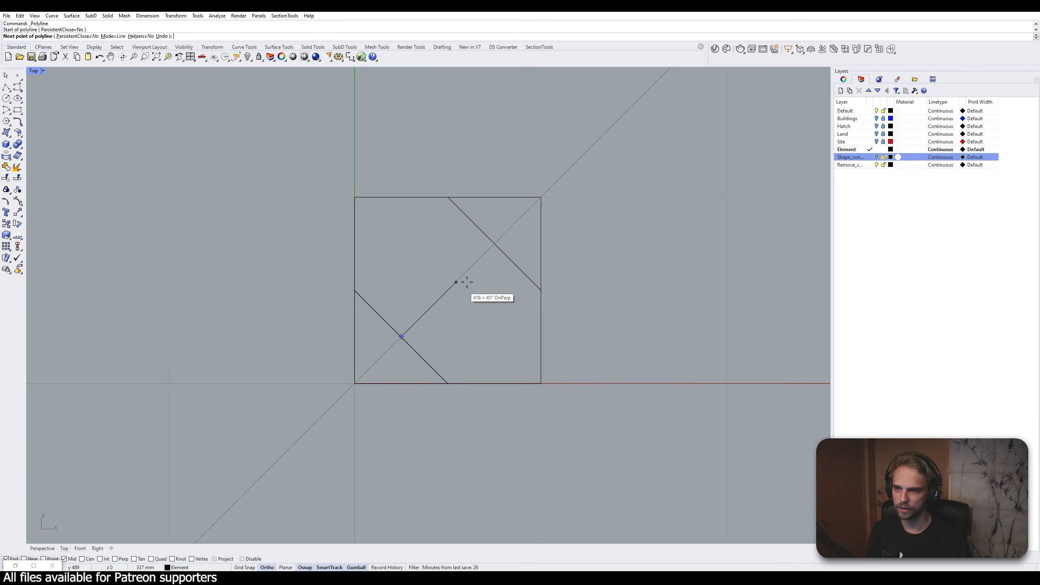
click(495, 244)
key(Return)
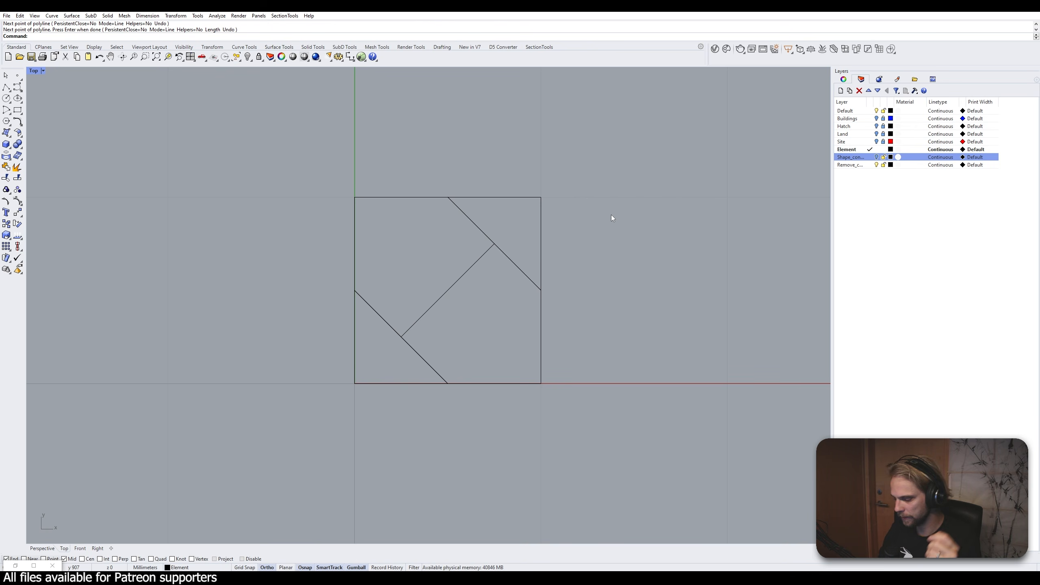
Offset the connecting line by 50 mm to both sides and delete the original line in the middle
text(offset)
key(Return)
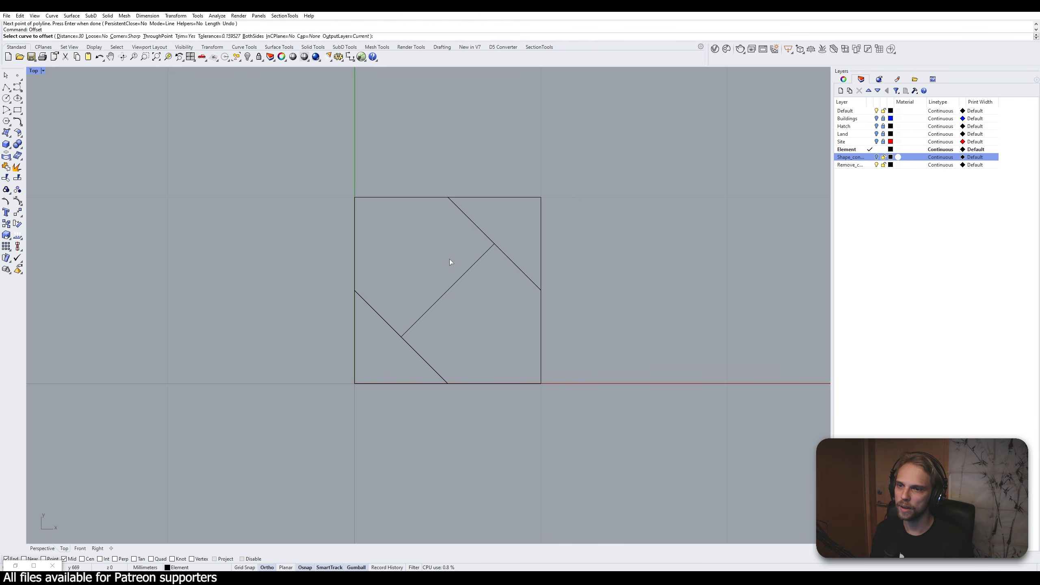
click(467, 272)
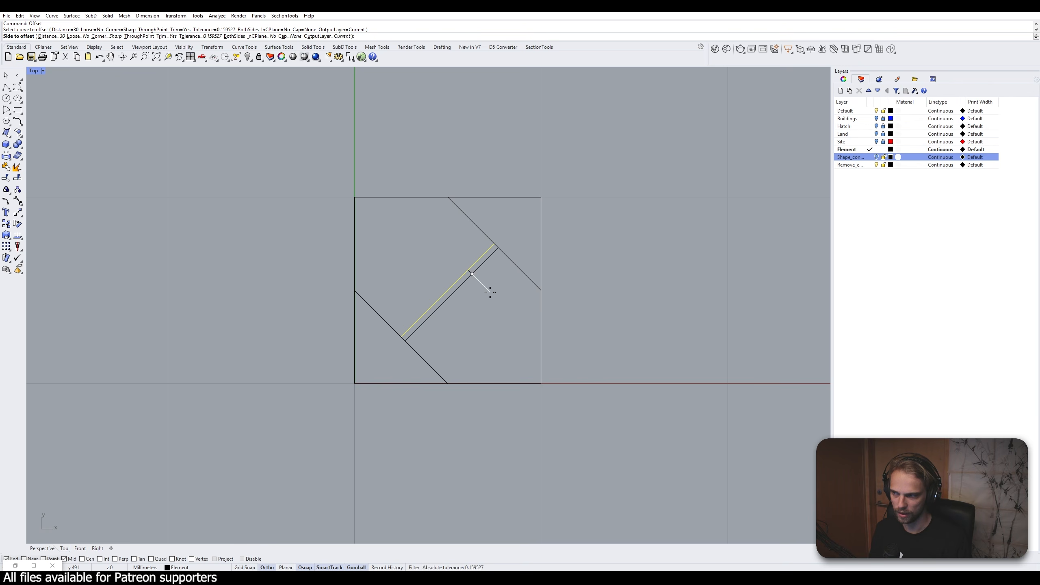
text(40)
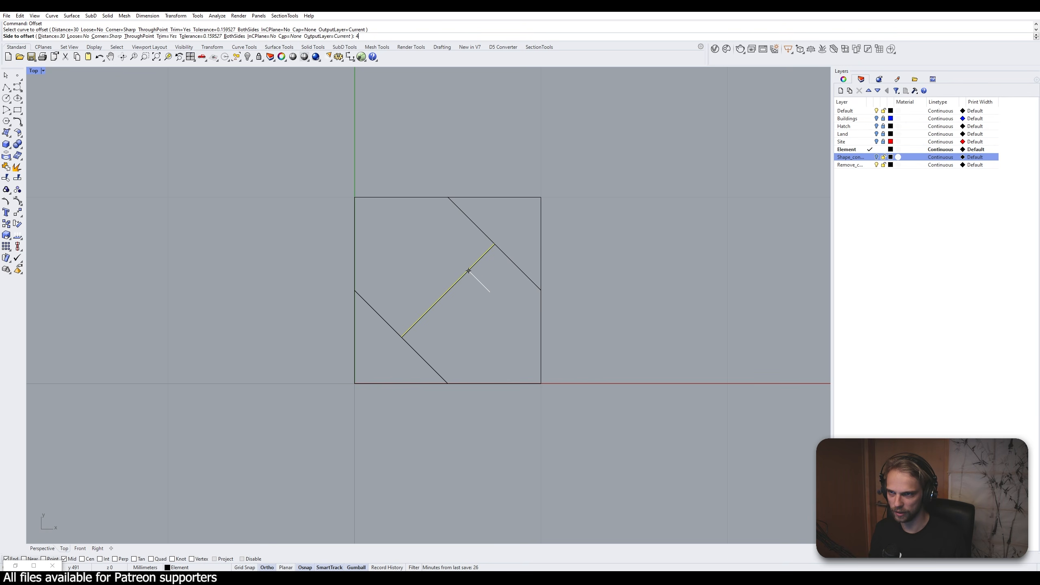
key(BackSpace)
key(BackSpace)
text(50)
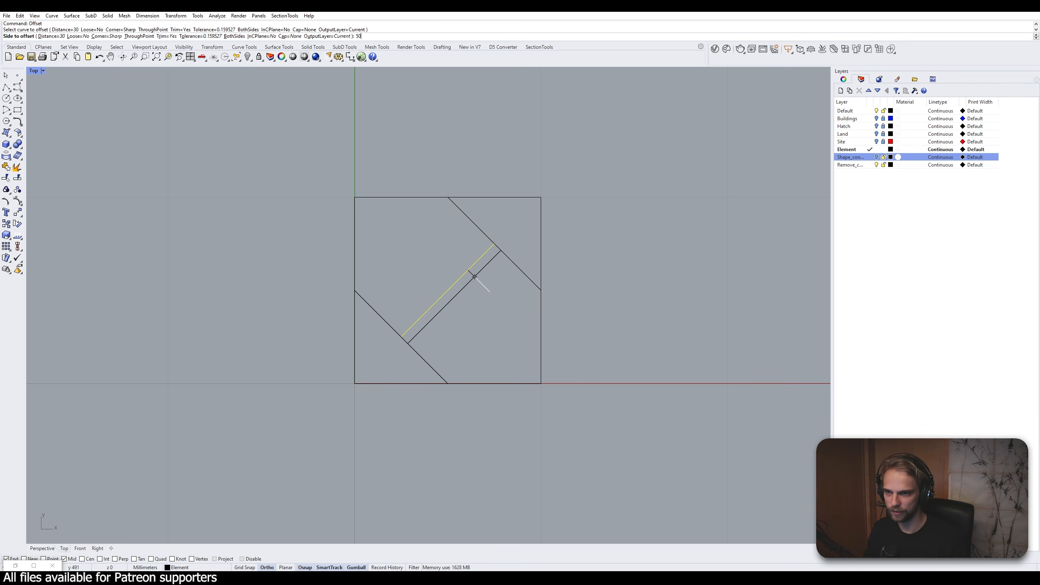
click(481, 285)
click(465, 275)
right_click(463, 274)
click(418, 240)
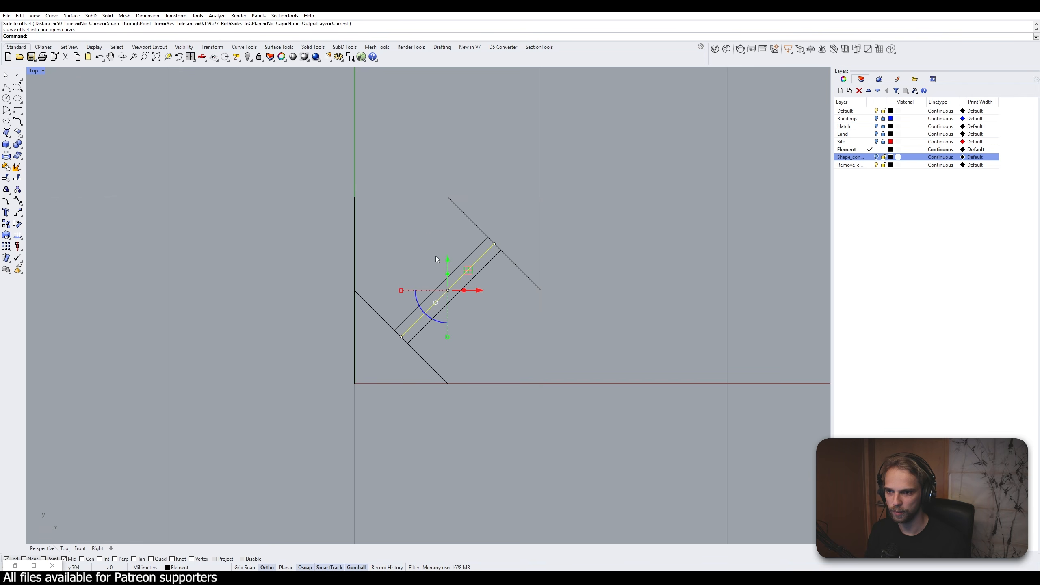
key(Delete)
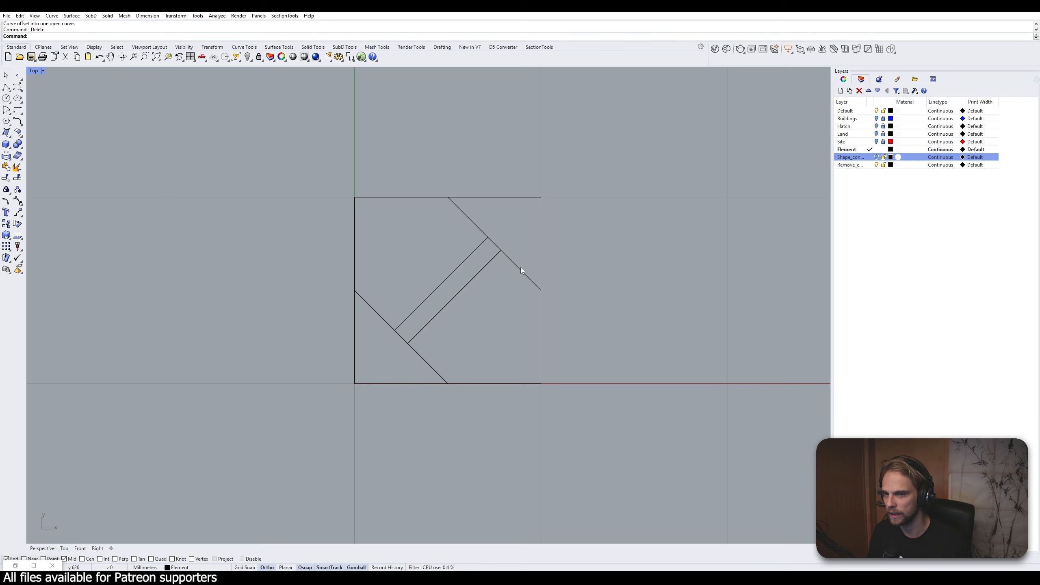
Offset the upper-right and lower-left diagonals by 50 mm to both sides
click(520, 268)
right_click(520, 267)
click(527, 261)
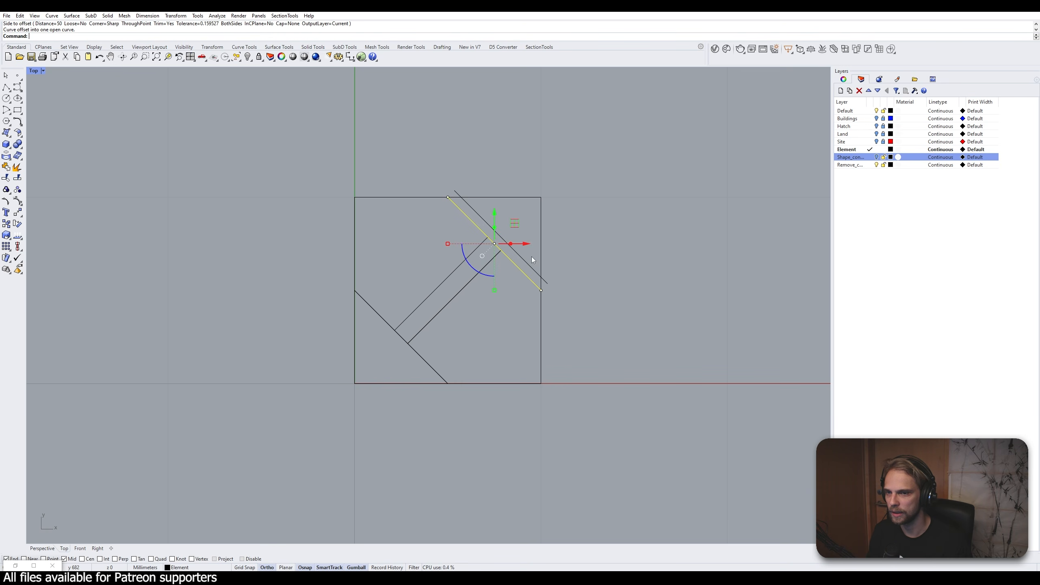
click(415, 352)
right_click(416, 352)
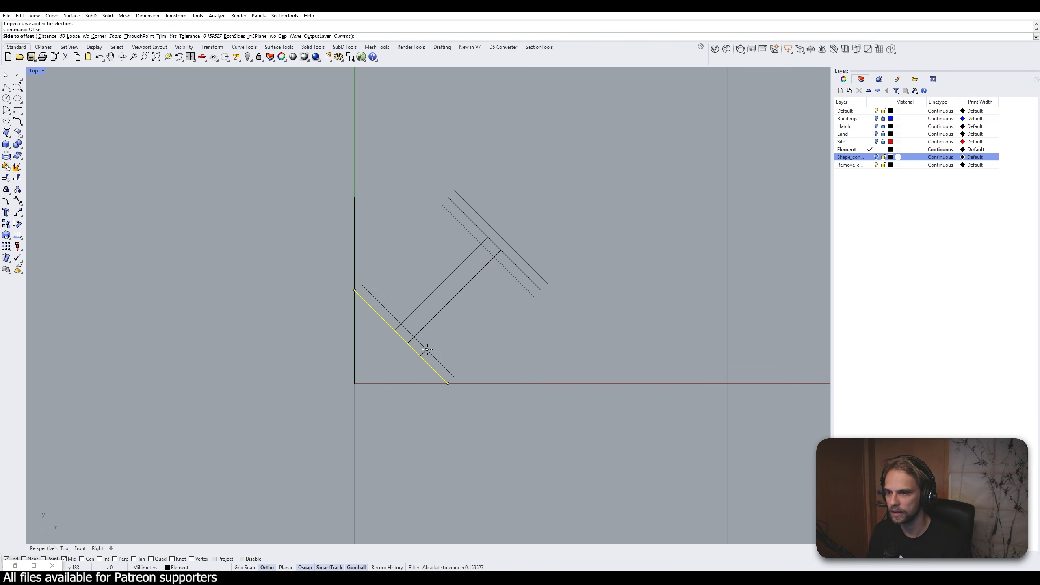
click(428, 352)
right_click(409, 357)
click(410, 359)
click(465, 421)
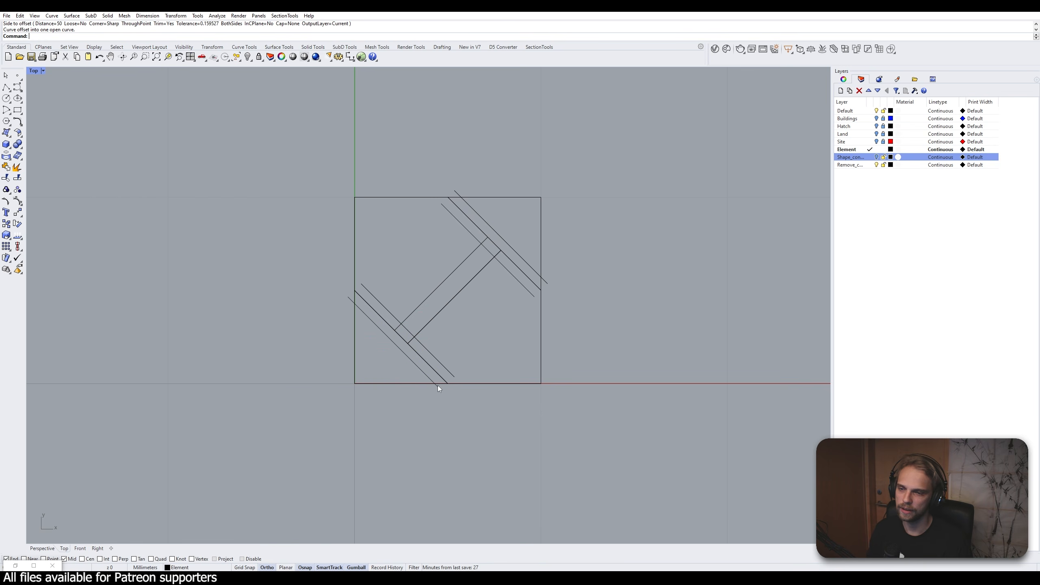
Delete the original centre lines of both diagonals, keeping only their offset copies
click(437, 373)
key(Delete)
click(521, 271)
key(Delete)
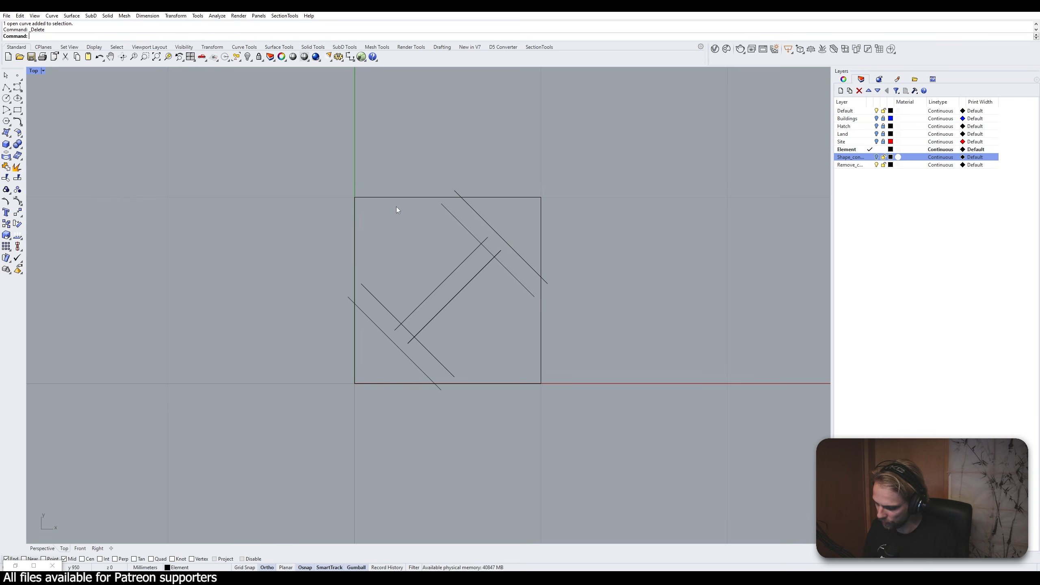
Offset the outer square inward by 30 mm
text(offset)
key(Return)
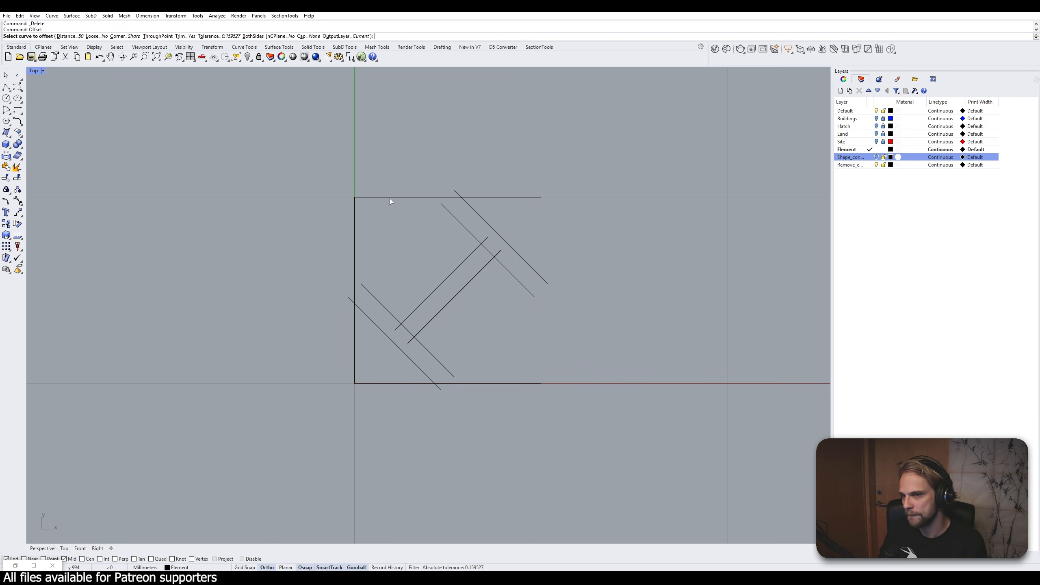
click(391, 199)
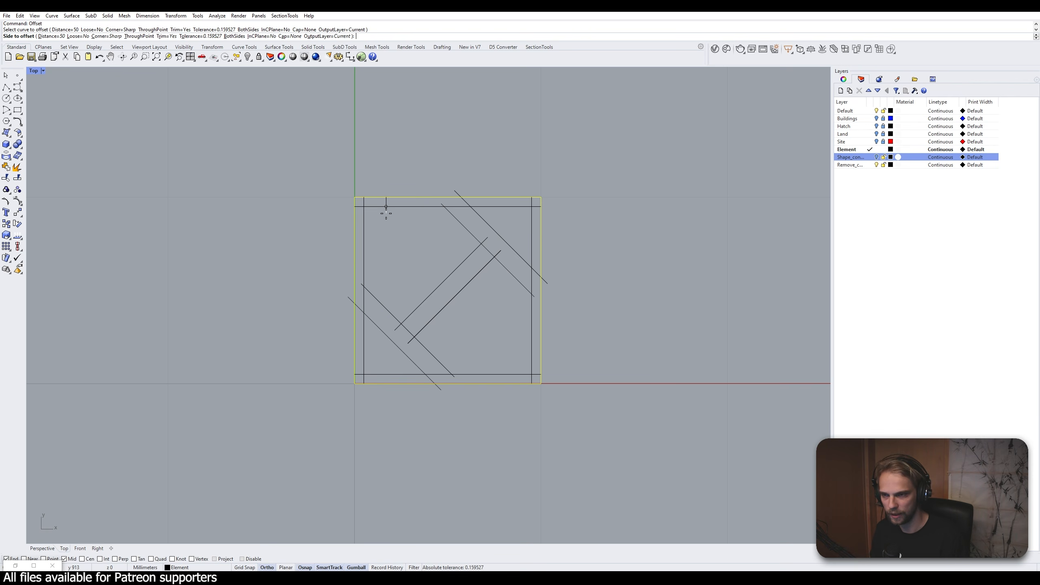
text(25)
key(BackSpace)
key(BackSpace)
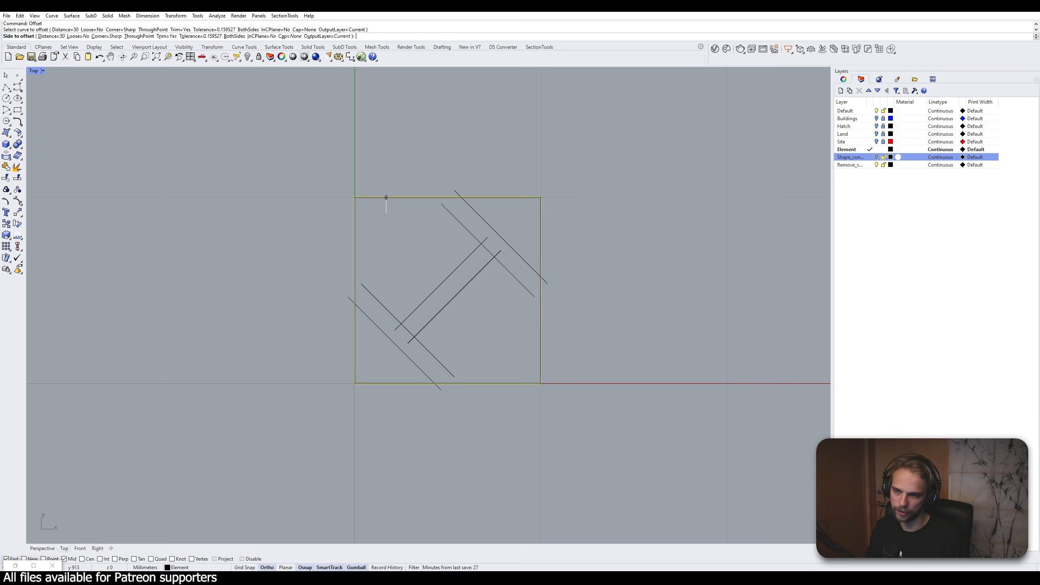
text(30)
key(Return)
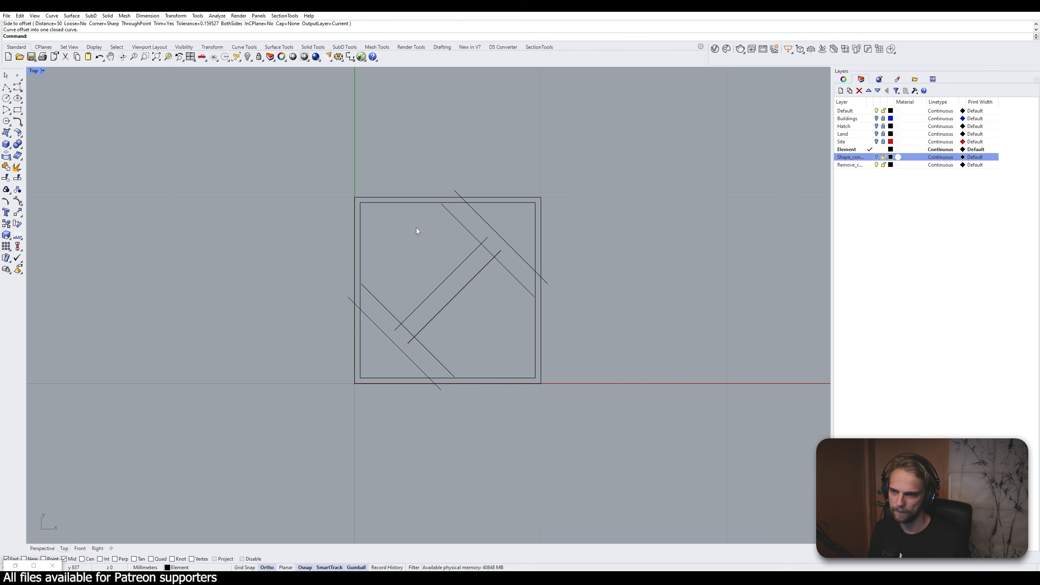
Extend the inner diagonal lines so that their ends meet the inset square
click(418, 204)
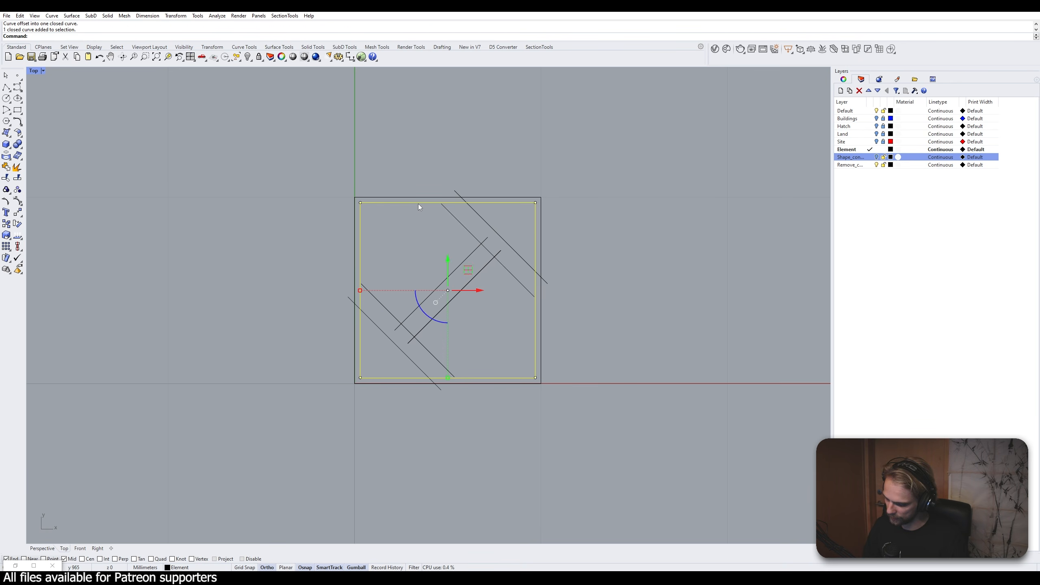
text(Exte)
key(Return)
scroll(417, 204, up, 6)
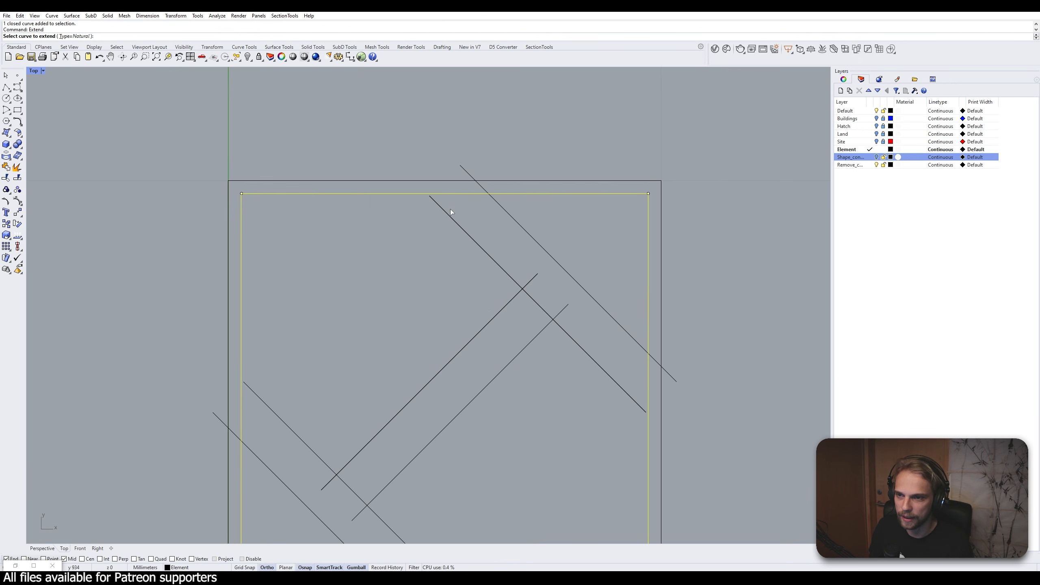
scroll(410, 193, down, 6)
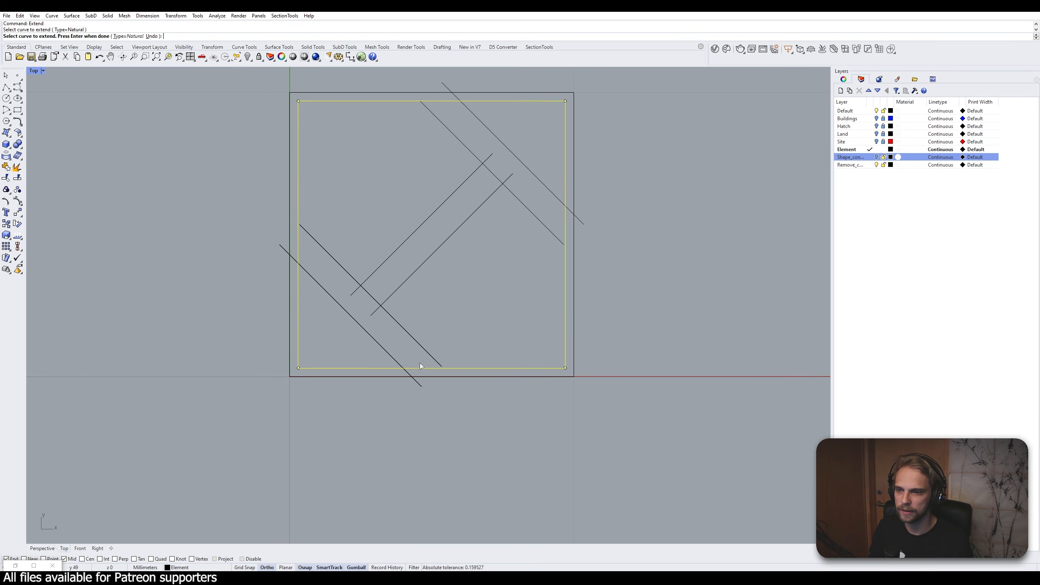
key(Return)
scroll(488, 316, down, 3)
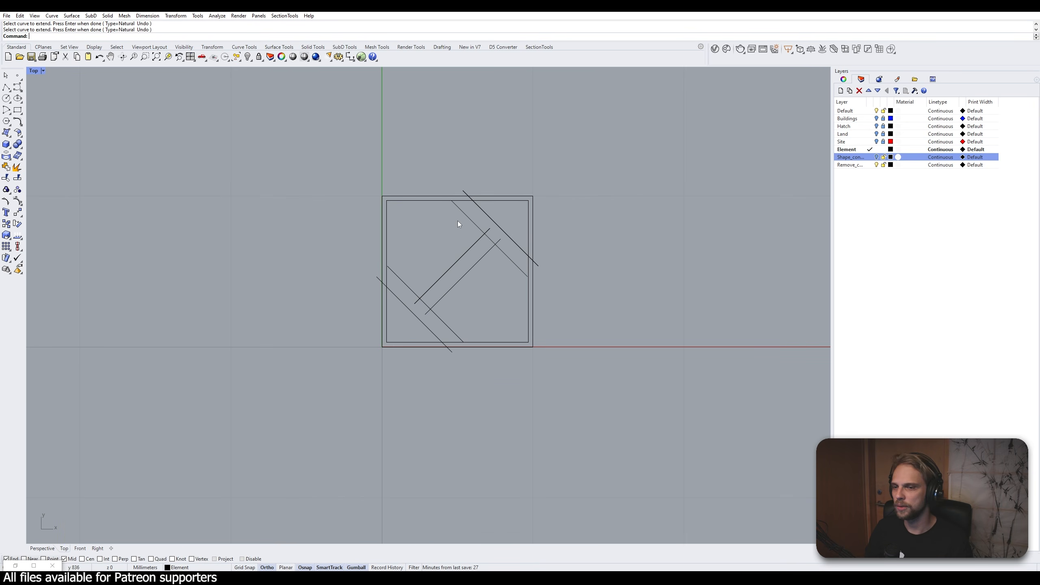
Trim the upper-right diagonals back to the inset square and clear the overlaps where the connecting lines meet the inner diagonal
drag(632, 396, 326, 179)
text(trim)
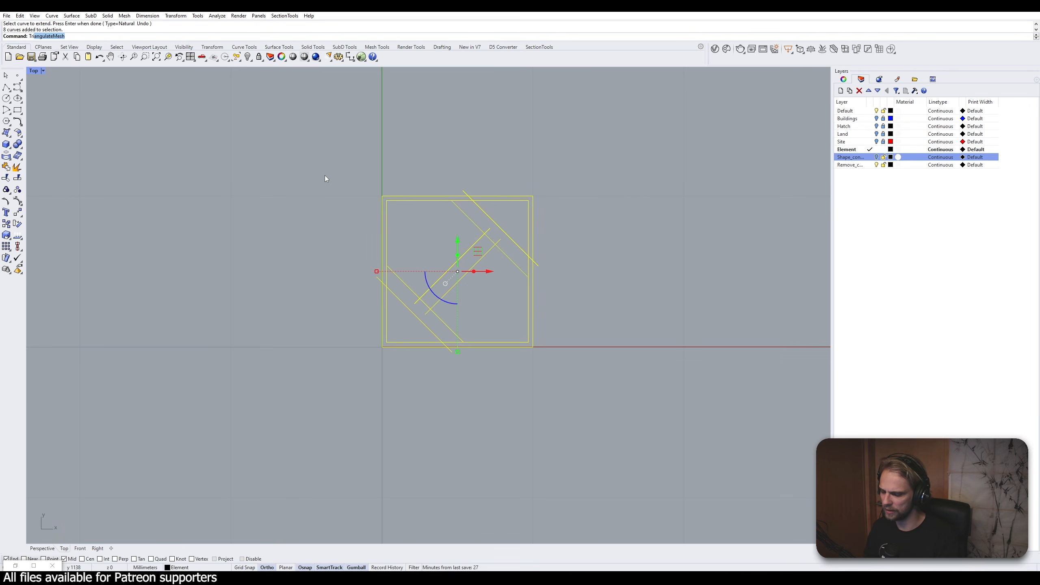
key(Return)
scroll(434, 173, up, 2)
click(482, 206)
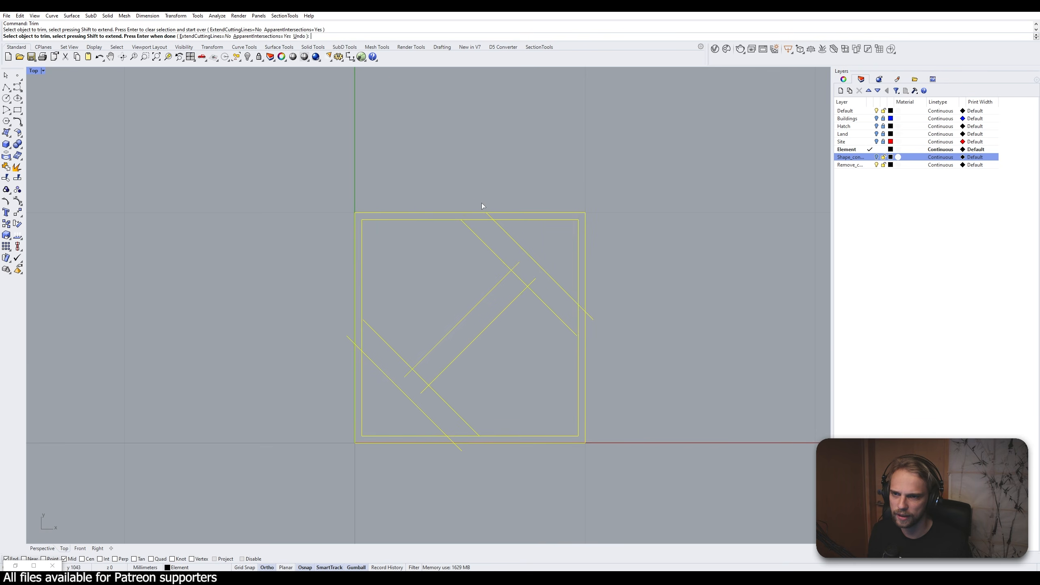
scroll(487, 210, up, 2)
click(489, 215)
scroll(512, 246, down, 2)
scroll(517, 261, up, 2)
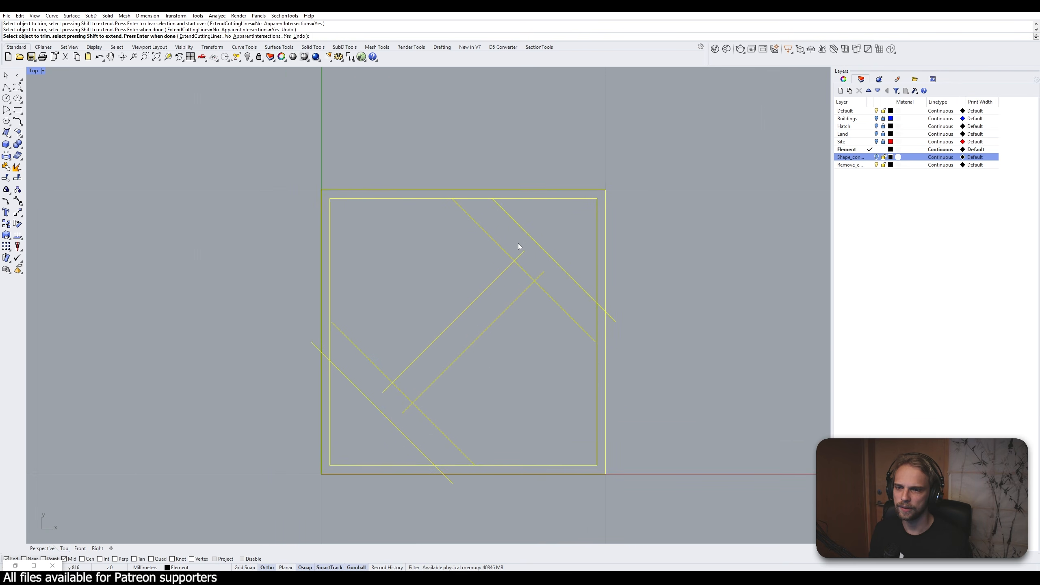
click(522, 258)
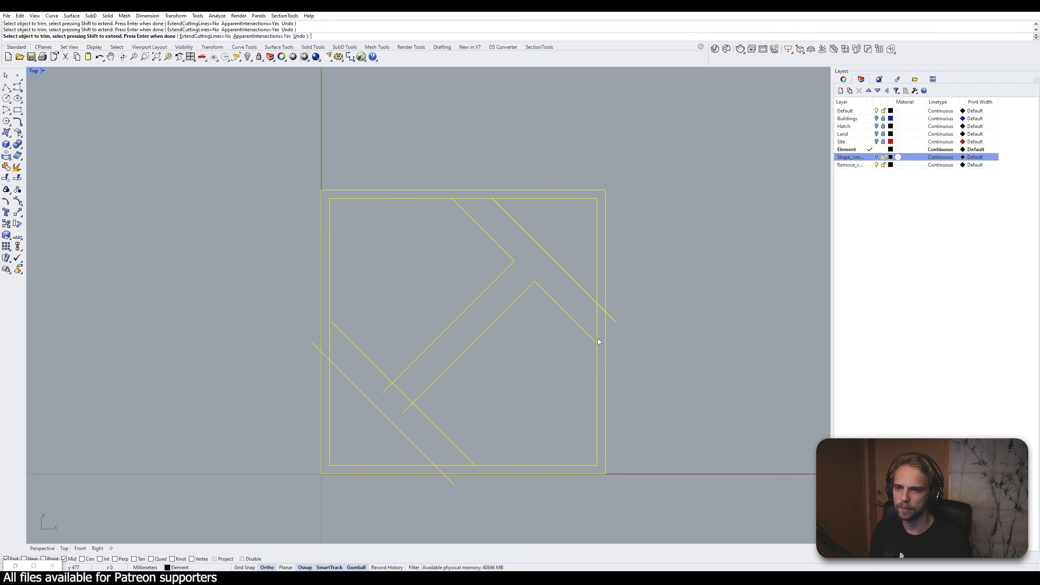
click(614, 324)
click(601, 307)
Trim the lower-left diagonal back to the inset square and cut the connecting lines' ends at the inner diagonal
right_drag(500, 393, 547, 314)
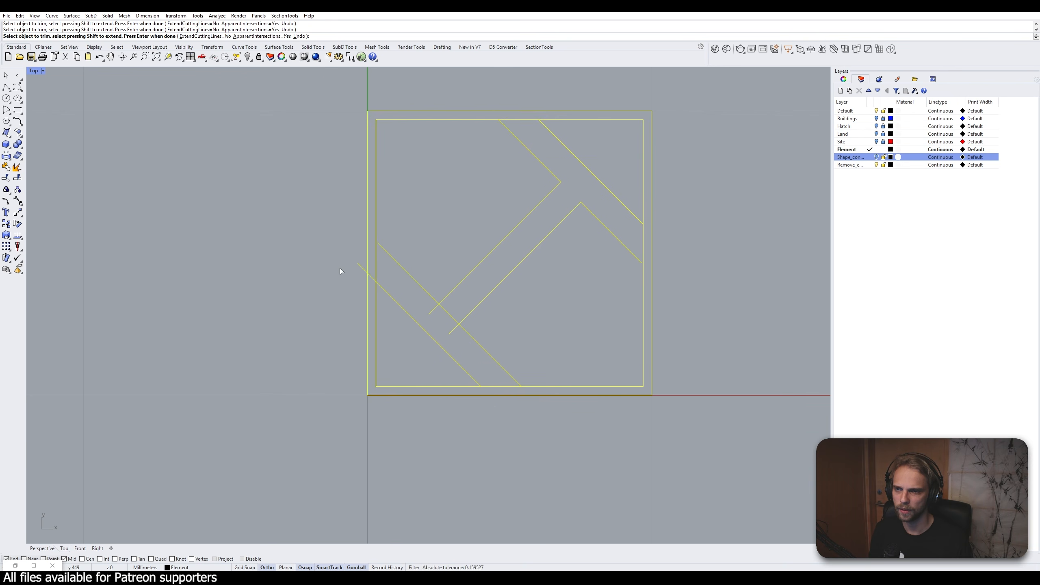
click(372, 278)
scroll(386, 239, up, 2)
scroll(385, 242, down, 2)
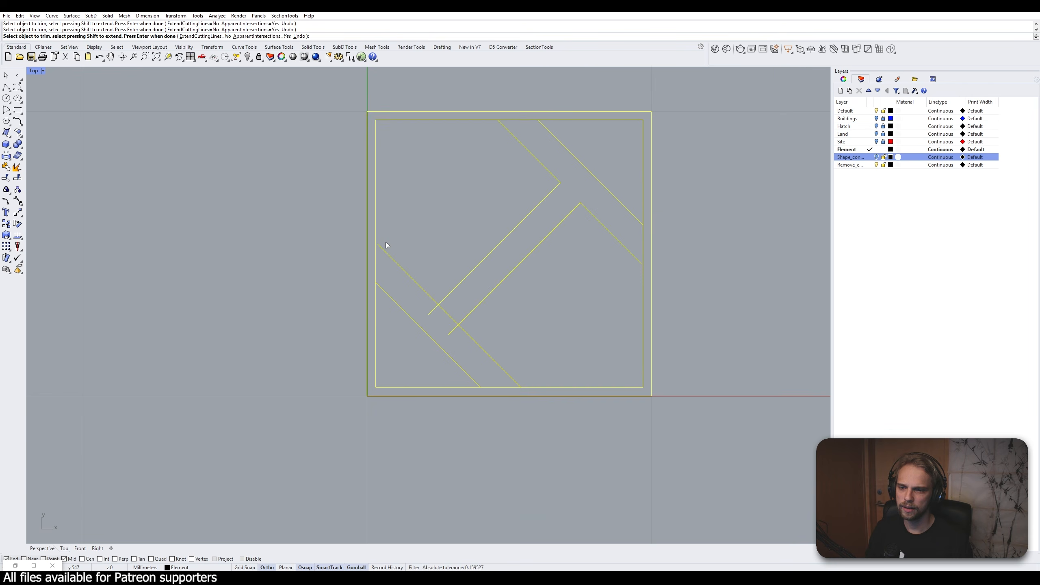
click(435, 310)
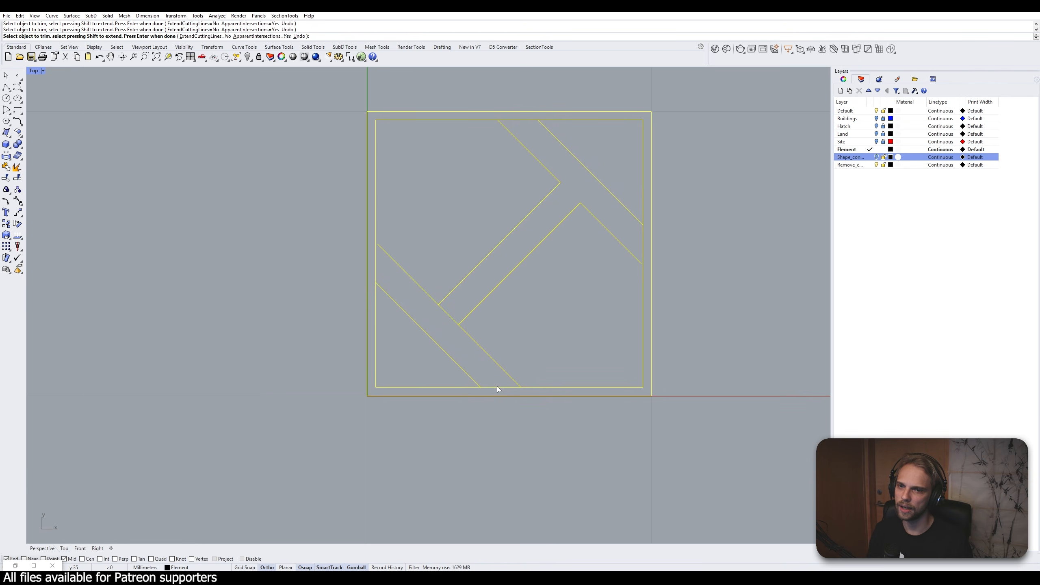
key(Return)
Extend the ends of the diagonal lines through the inset square to the outer square
click(499, 396)
text(extend)
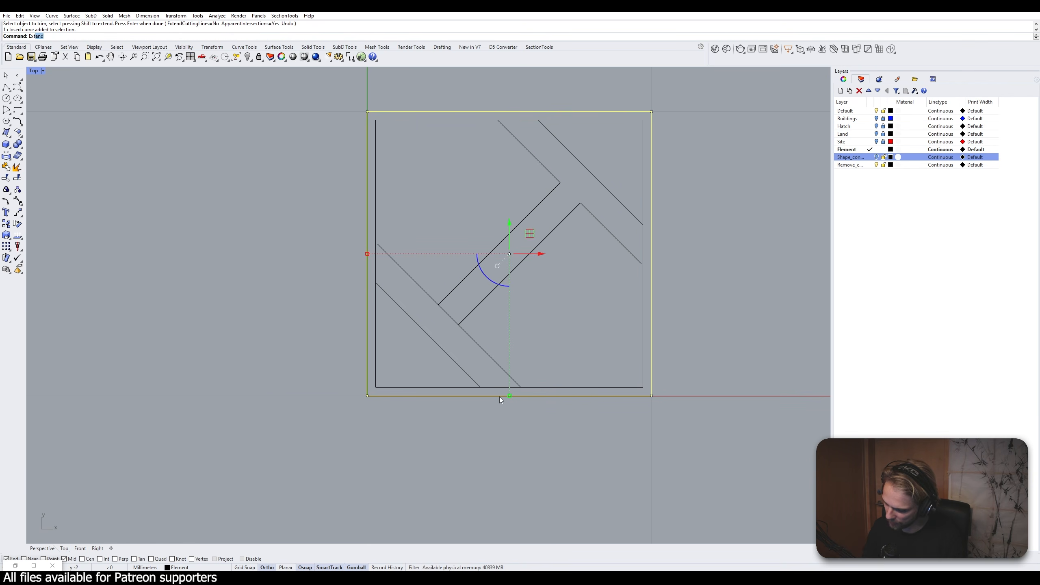
key(Return)
click(504, 370)
click(470, 376)
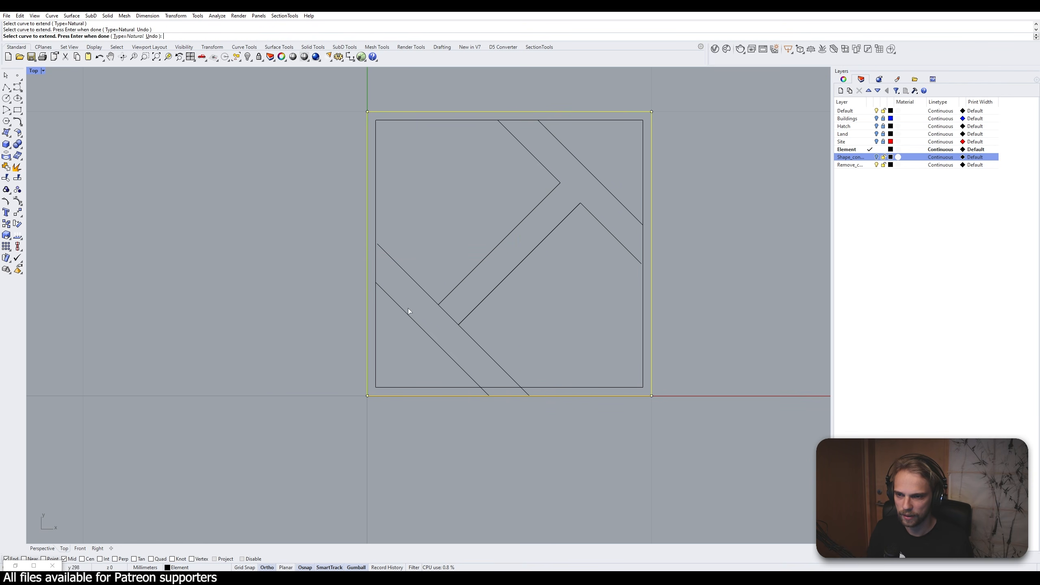
click(392, 296)
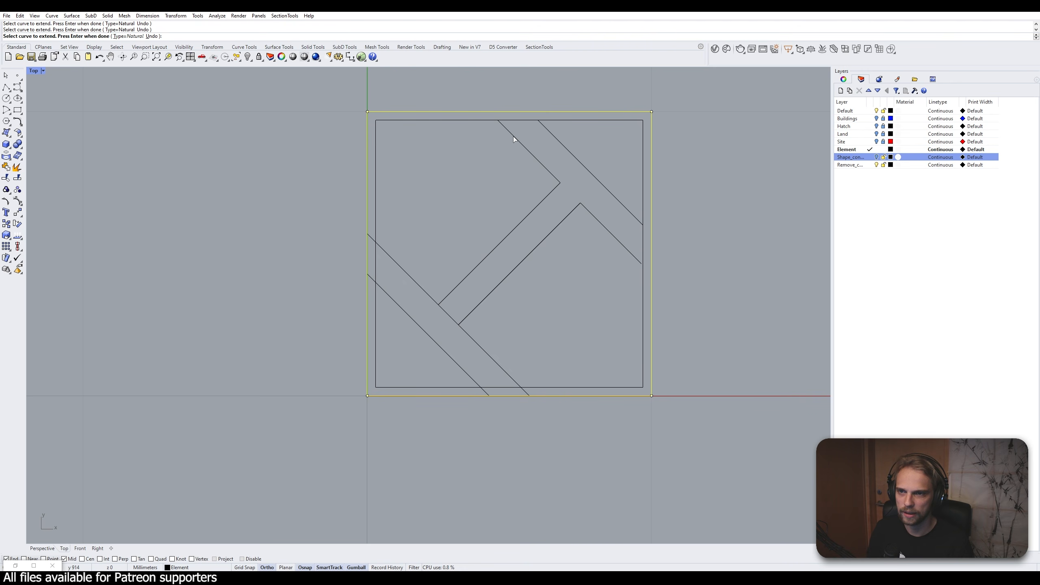
click(544, 131)
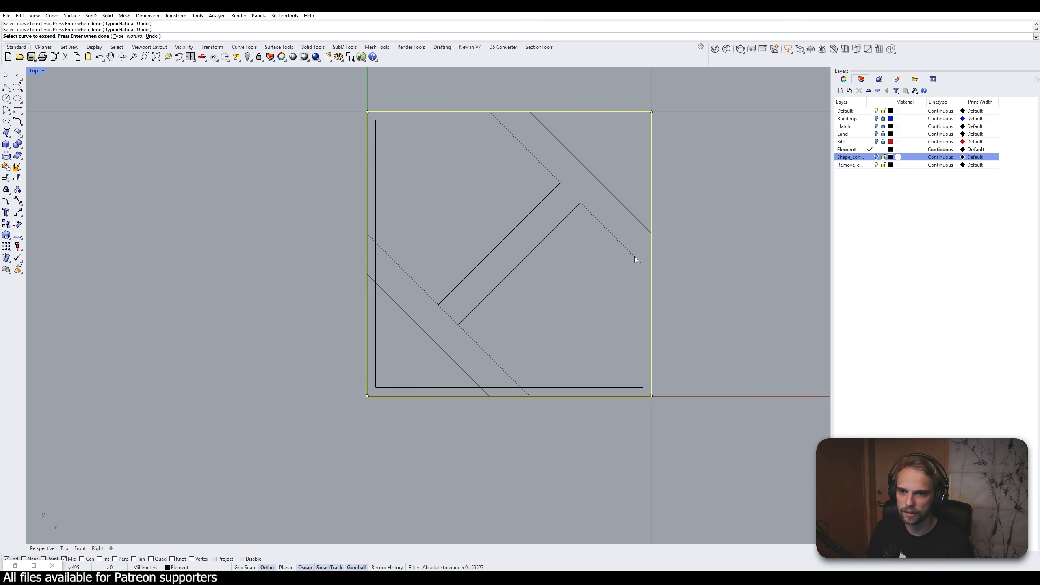
key(Return)
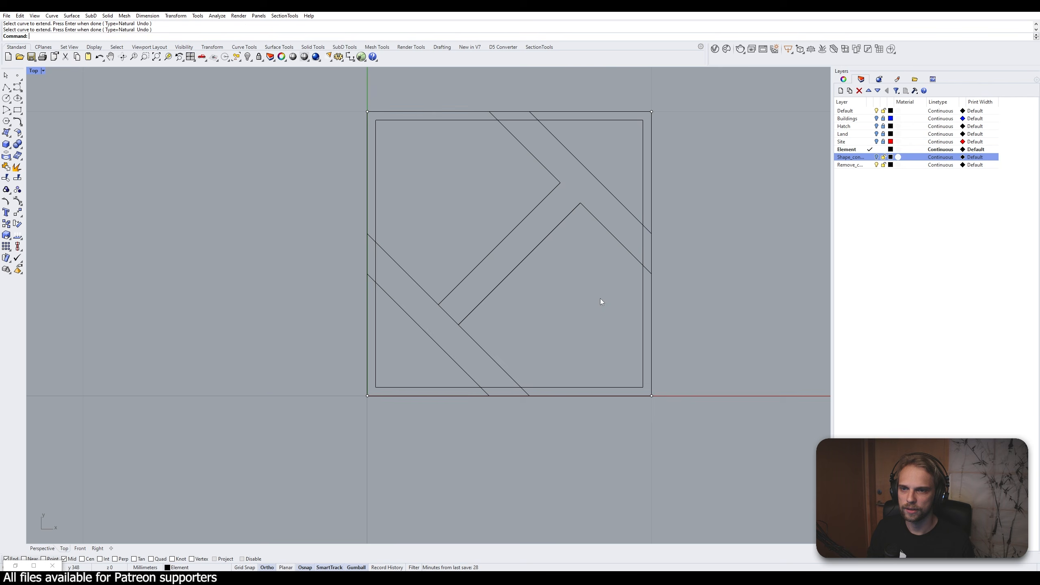
Trim away the inset square's segments inside the diagonal bands and the inner diagonal's segment between the connecting lines
drag(606, 366, 407, 157)
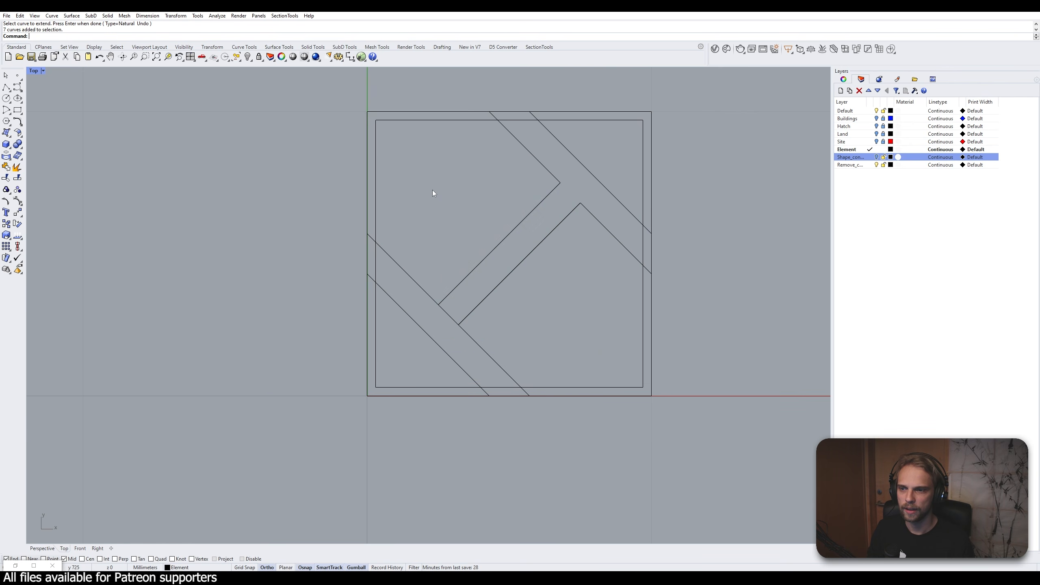
drag(691, 448, 303, 102)
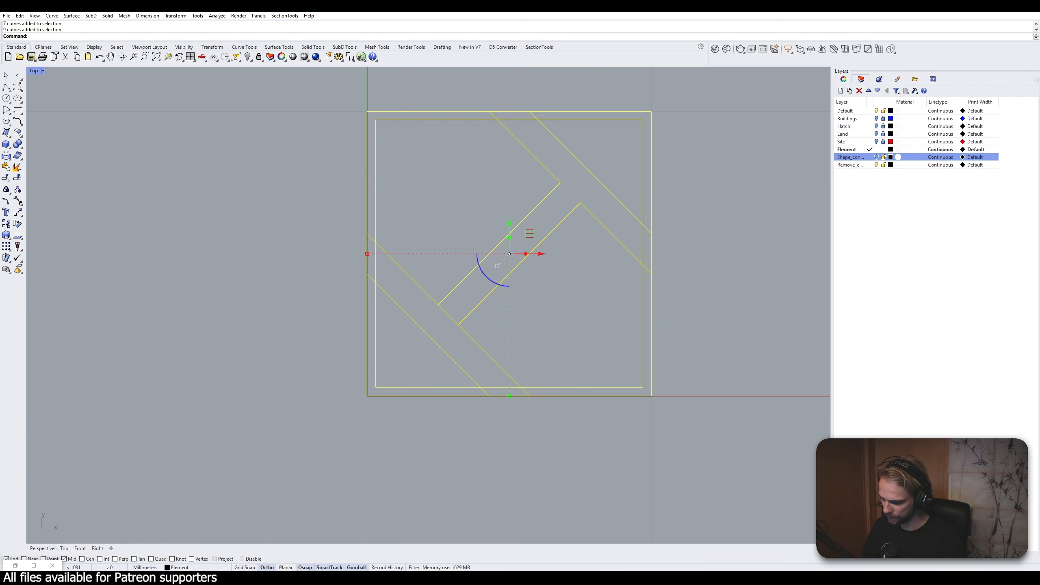
text(trim)
key(Return)
click(513, 120)
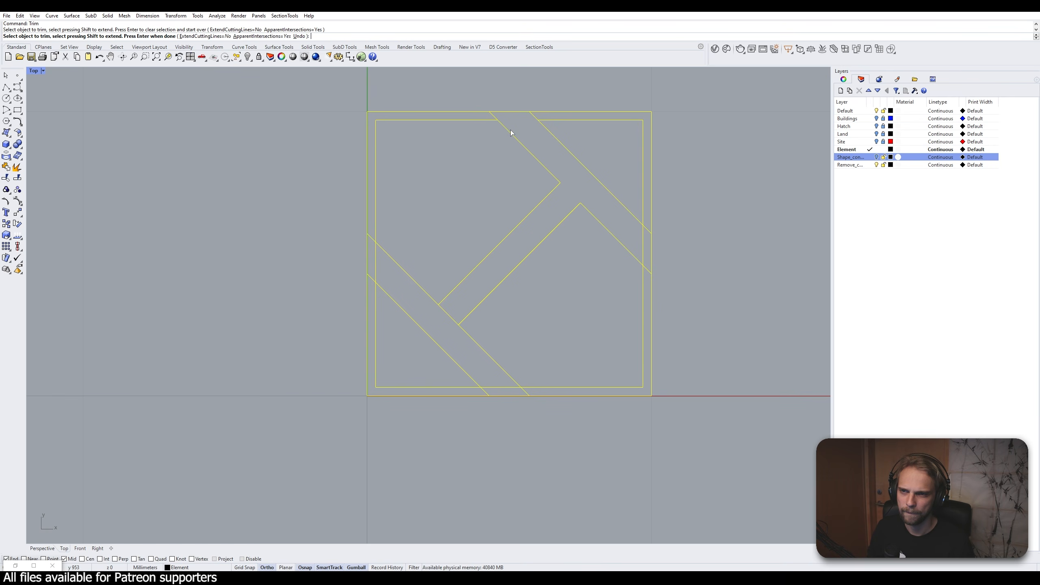
click(376, 259)
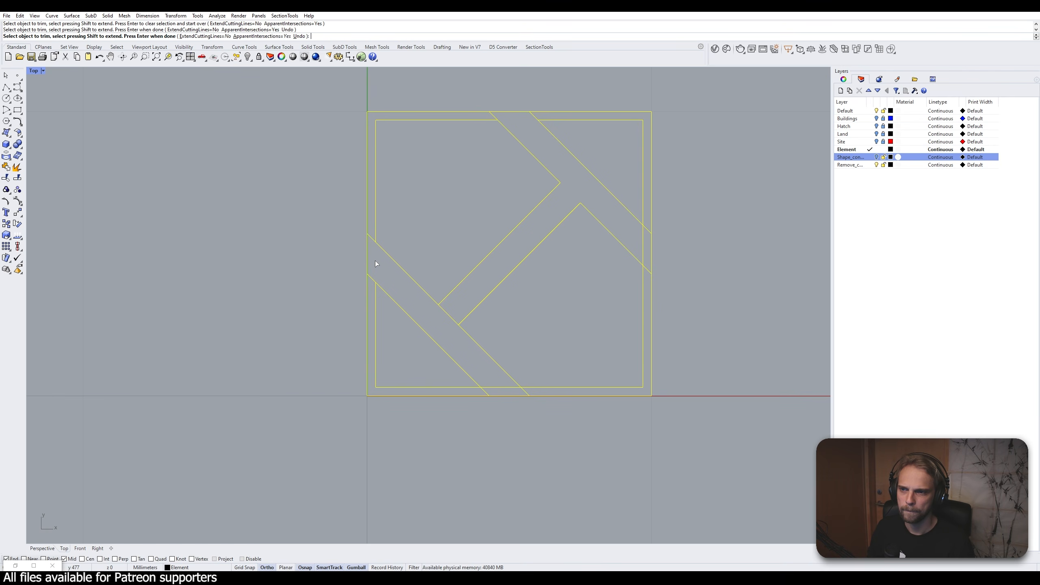
click(506, 388)
scroll(619, 257, down, 3)
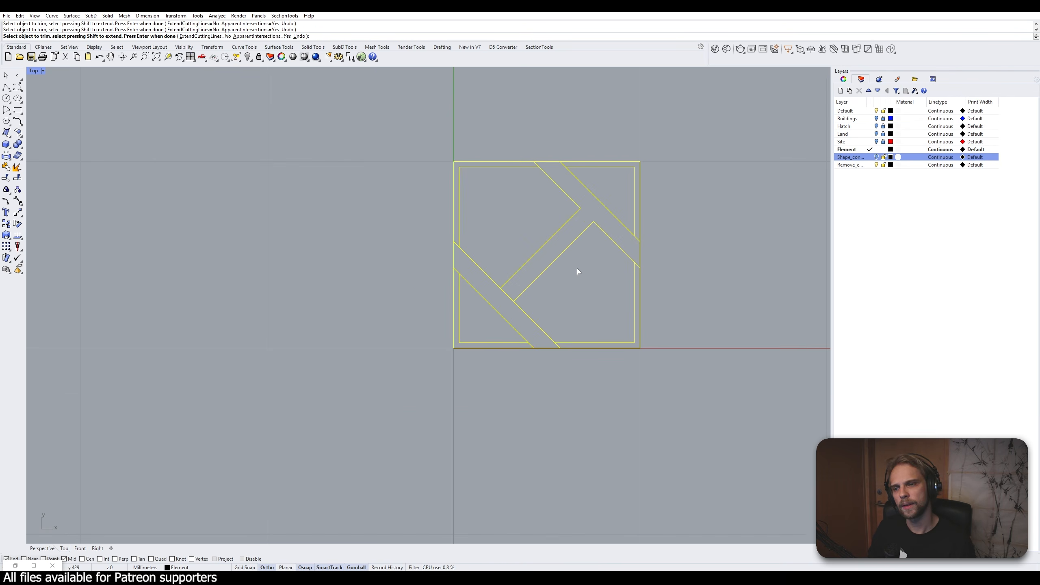
key(Return)
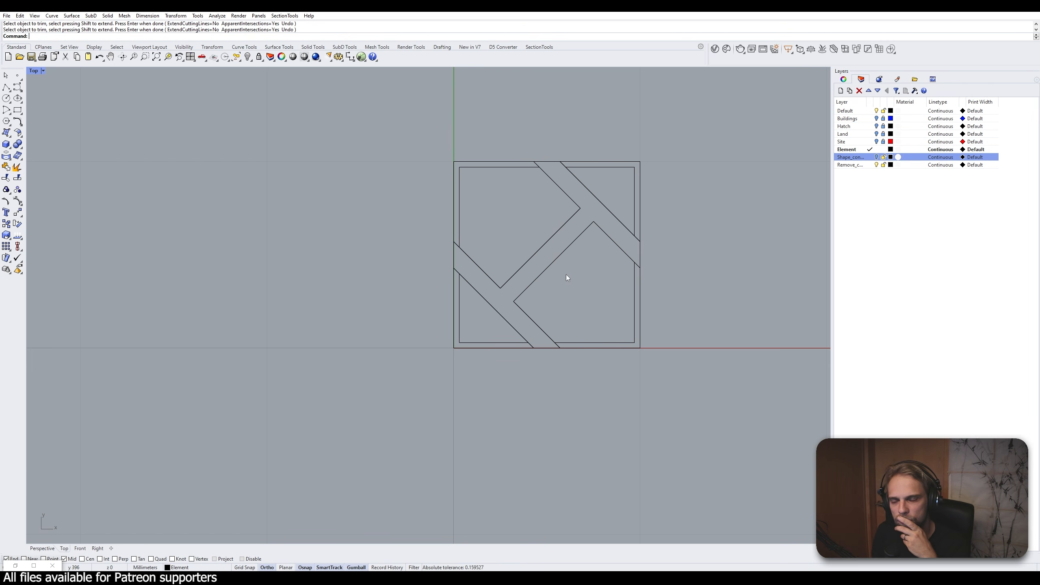
Offset the lower-left diagonal edge of the upper-left opening by 15 mm into the opening
drag(607, 322, 477, 189)
key(Escape)
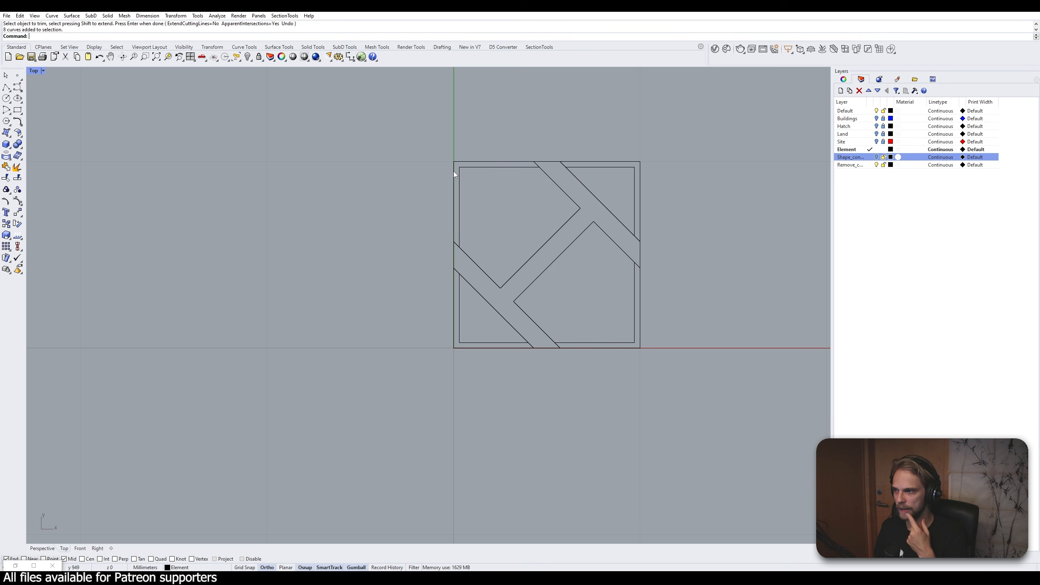
click(471, 258)
click(501, 210)
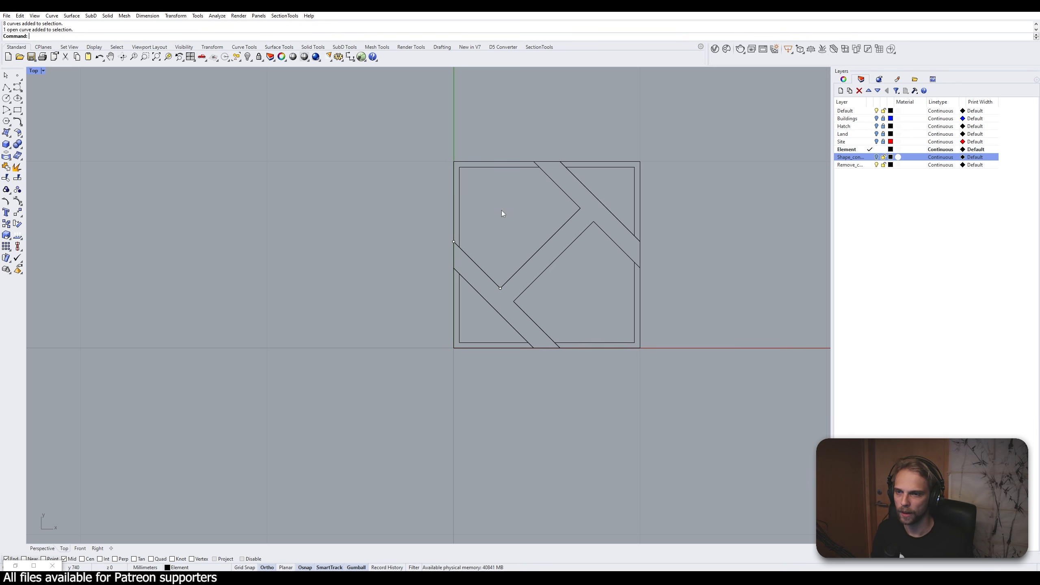
text(offset)
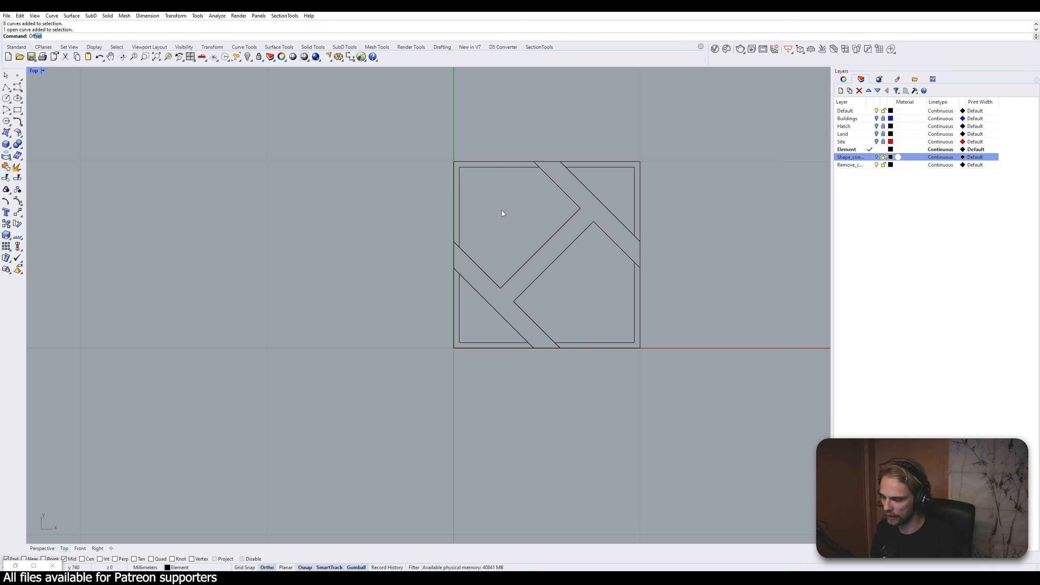
key(Return)
click(477, 268)
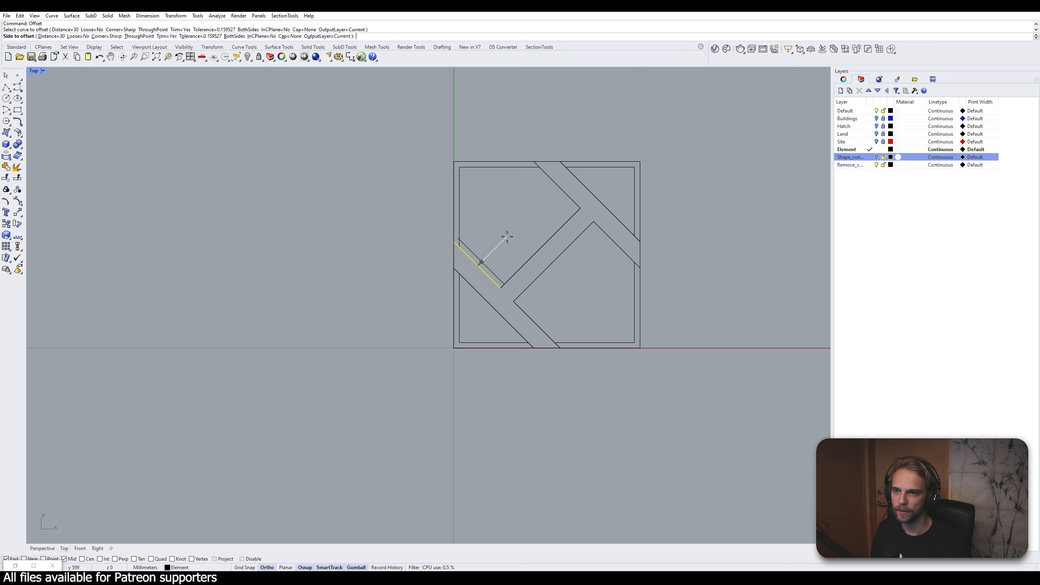
click(507, 236)
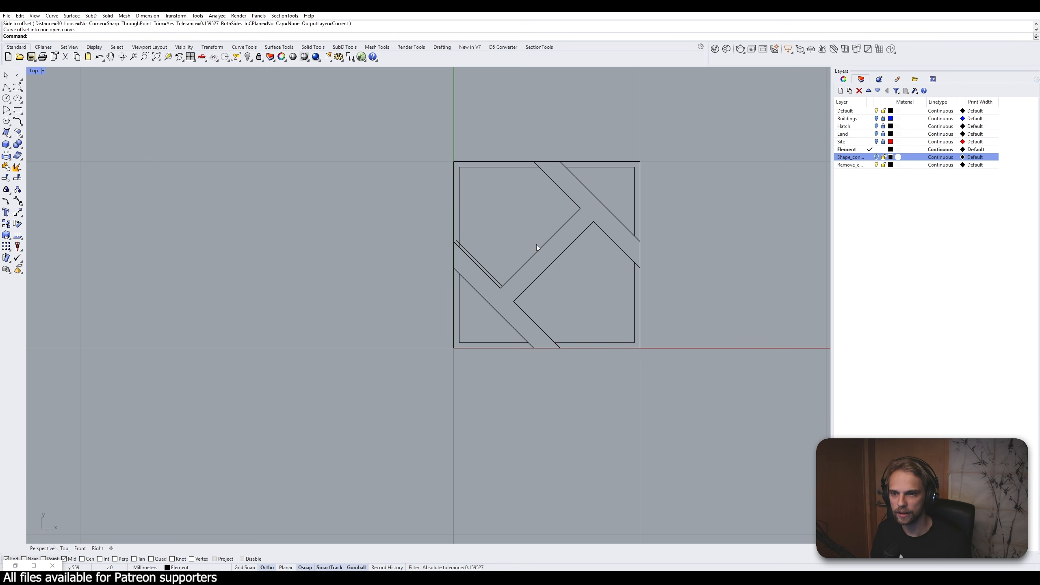
Offset the two remaining diagonal edges of the upper-left opening inward by 15 mm
key(space)
click(527, 232)
click(563, 191)
key(space)
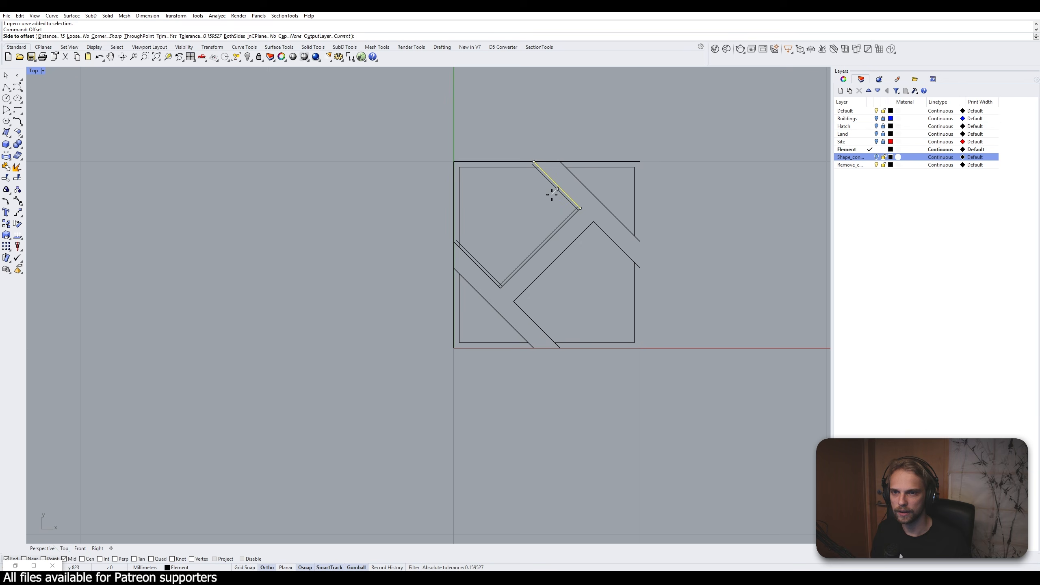
click(553, 194)
Offset the diagonal edge of the upper-right triangular opening by 15 mm toward its corner
click(669, 200)
click(609, 211)
key(space)
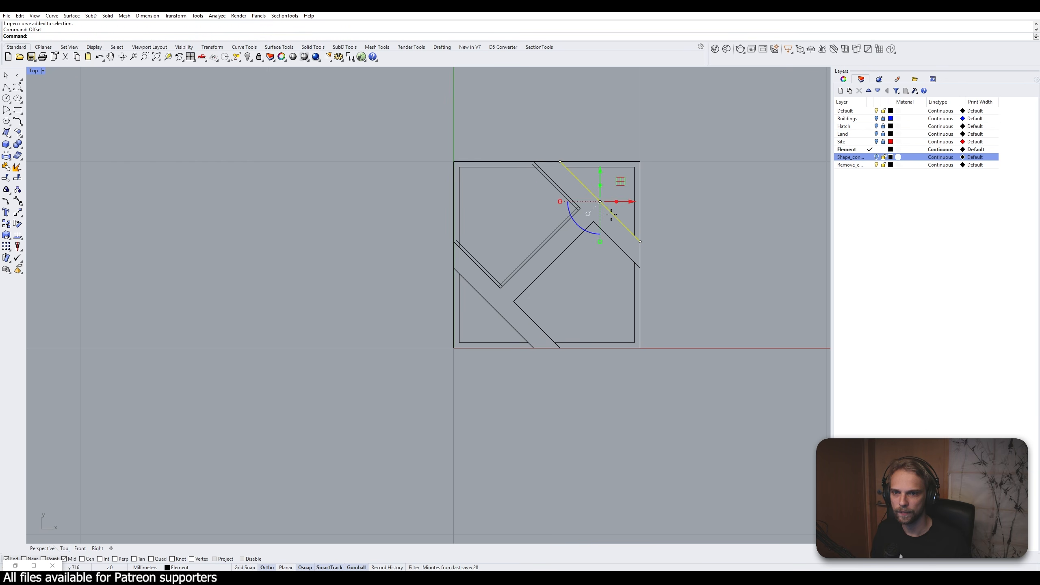
click(643, 198)
Offset the three diagonal edges of the lower-right opening and the diagonal of the lower-left triangular opening inward by 15 mm
click(615, 254)
click(616, 246)
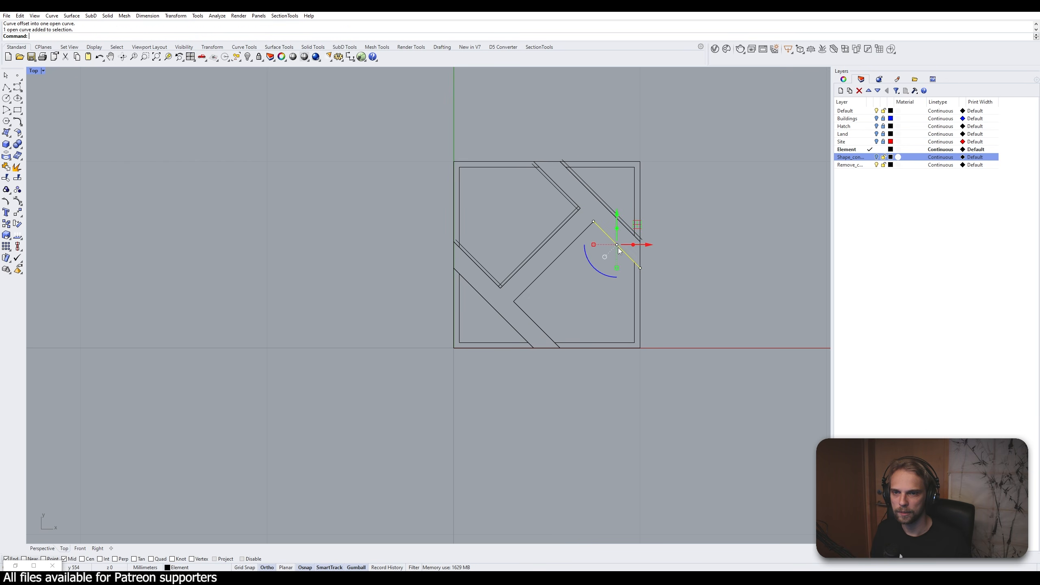
key(space)
click(590, 273)
click(564, 245)
click(566, 248)
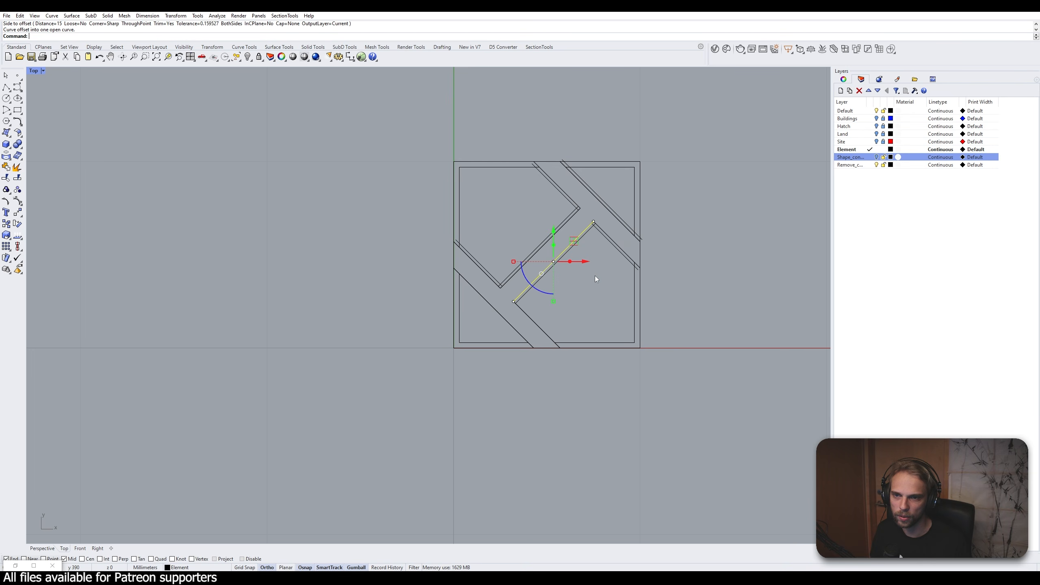
click(557, 314)
click(525, 313)
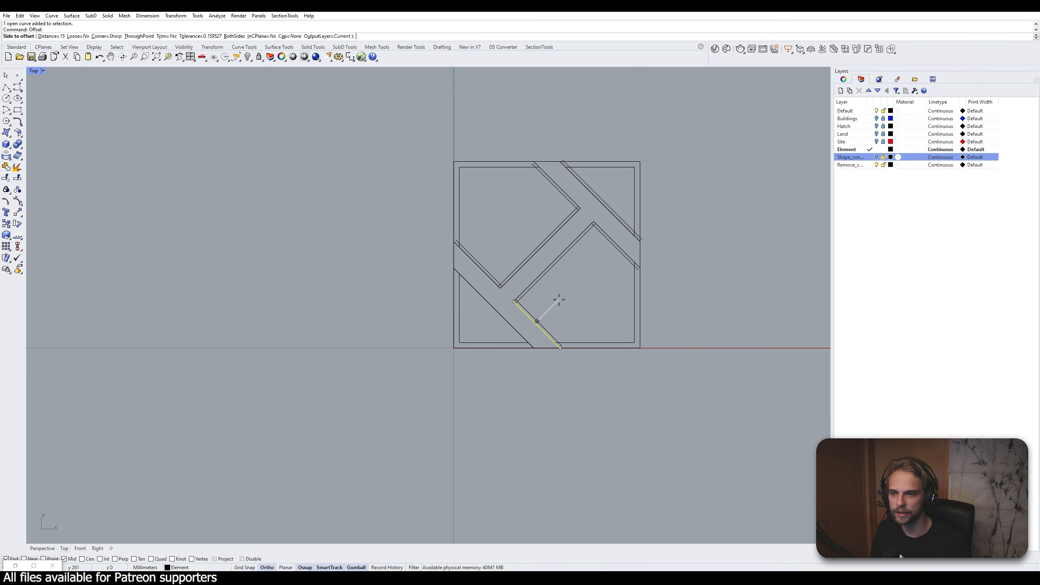
key(space)
click(463, 324)
key(Escape)
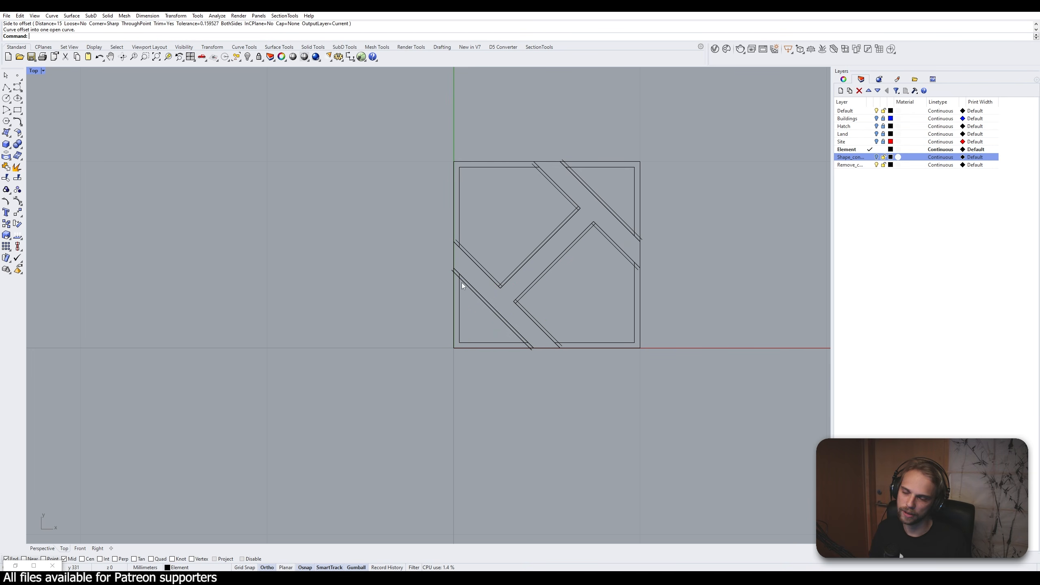
Trim the offset lines and the inset square's stubs where they meet along the top of the two upper openings
scroll(534, 261, up, 1)
scroll(535, 261, down, 2)
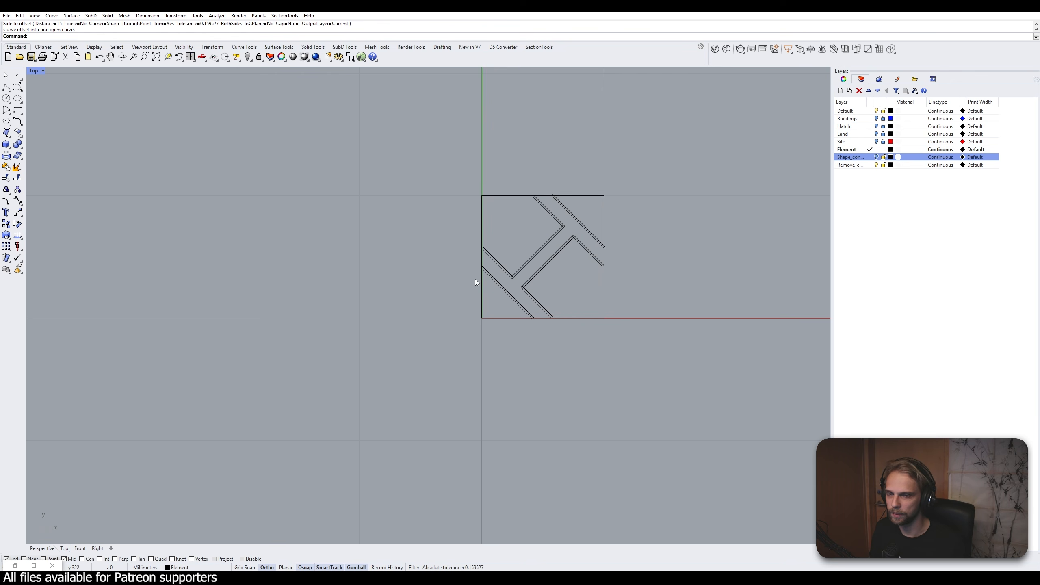
scroll(551, 215, up, 2)
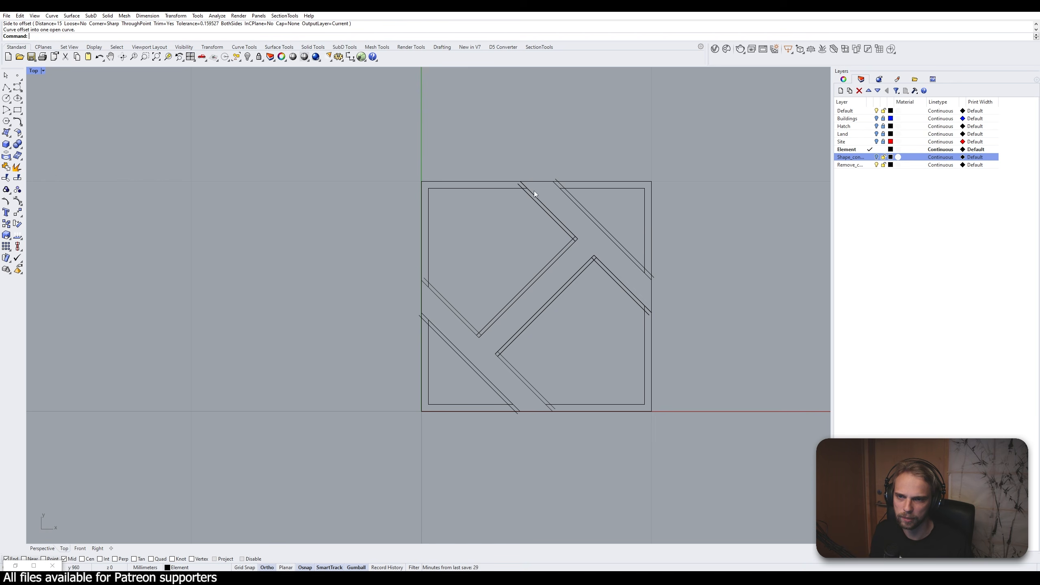
drag(724, 452, 337, 140)
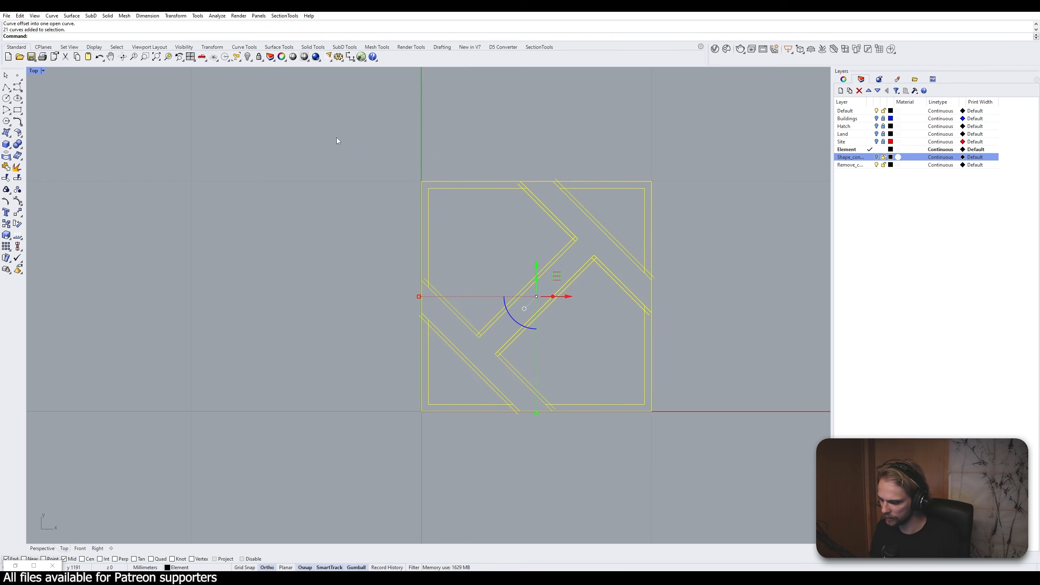
text(trim)
key(Return)
scroll(568, 182, up, 4)
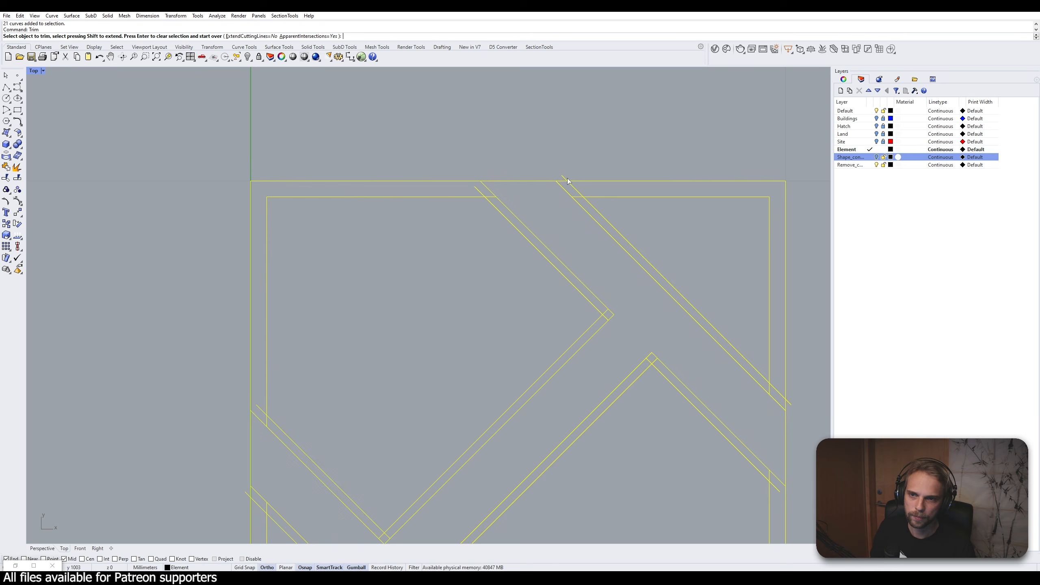
click(567, 181)
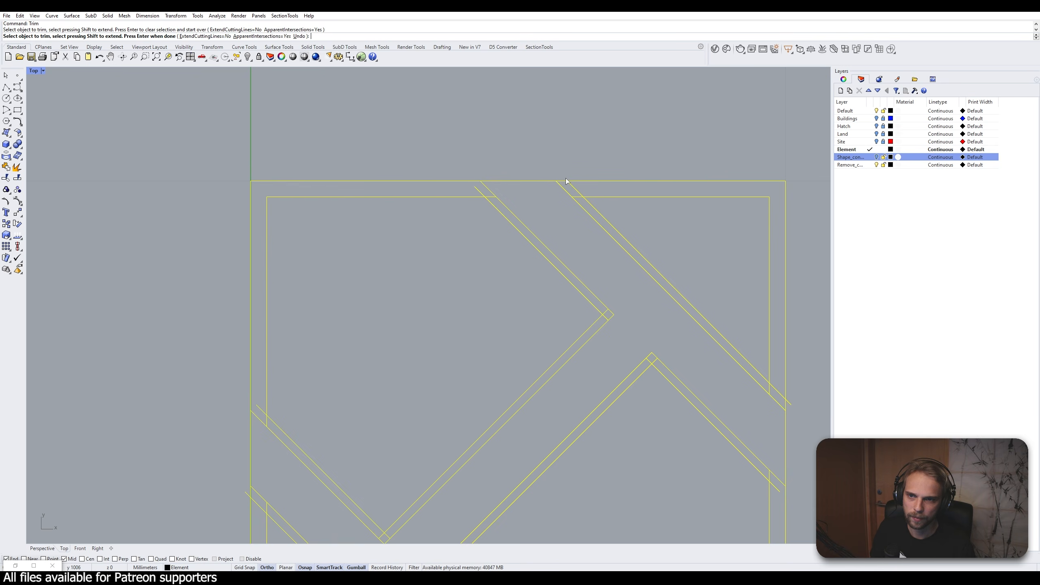
click(480, 191)
scroll(494, 212, down, 2)
scroll(493, 208, up, 2)
click(491, 200)
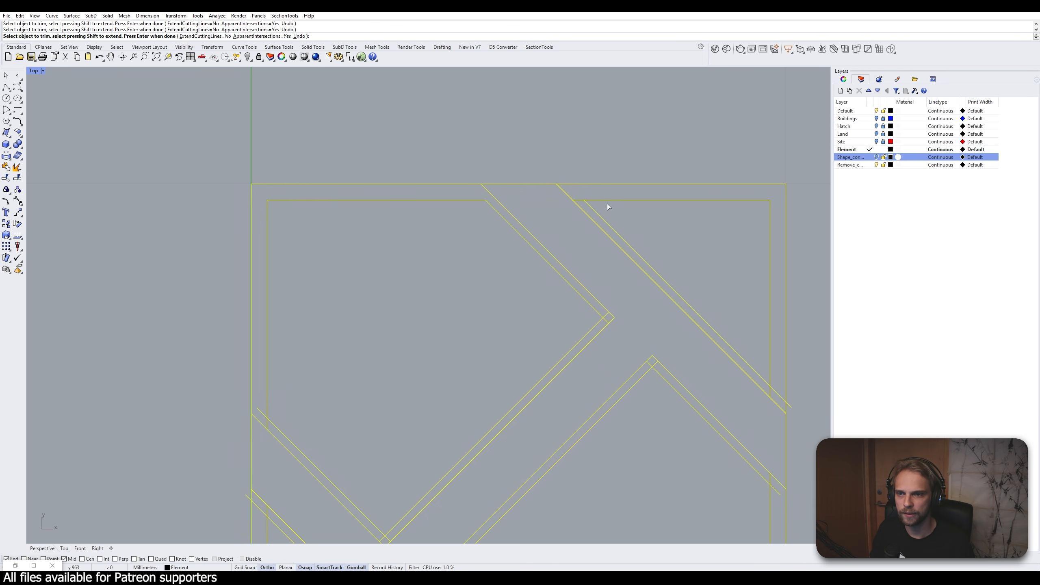
click(581, 201)
Trim the offset diagonal's end and the inset stub at the lower corner of the upper-right triangular opening
right_drag(777, 385, 647, 297)
scroll(648, 297, up, 4)
click(665, 327)
click(649, 311)
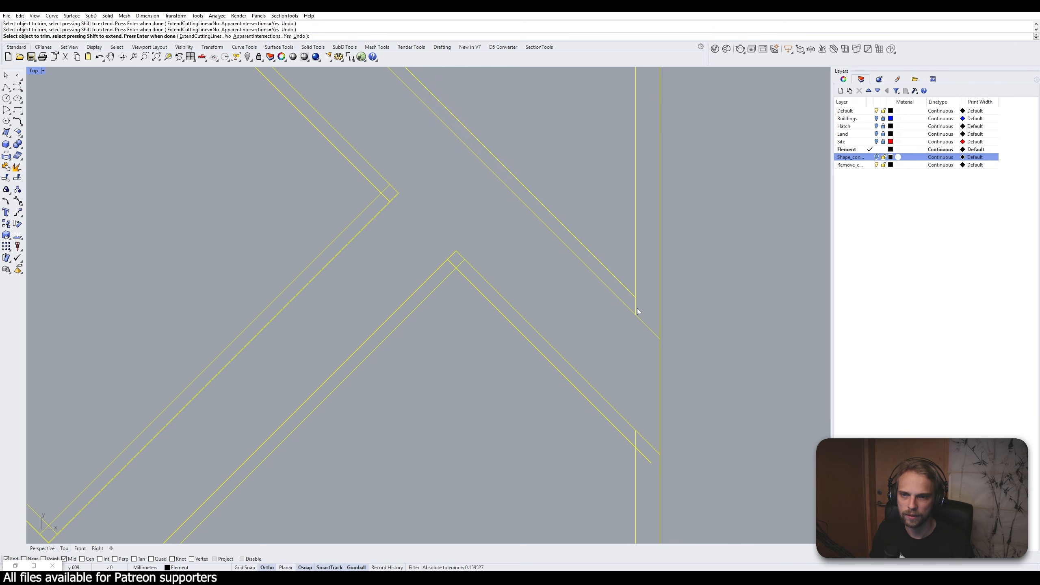
scroll(638, 312, down, 3)
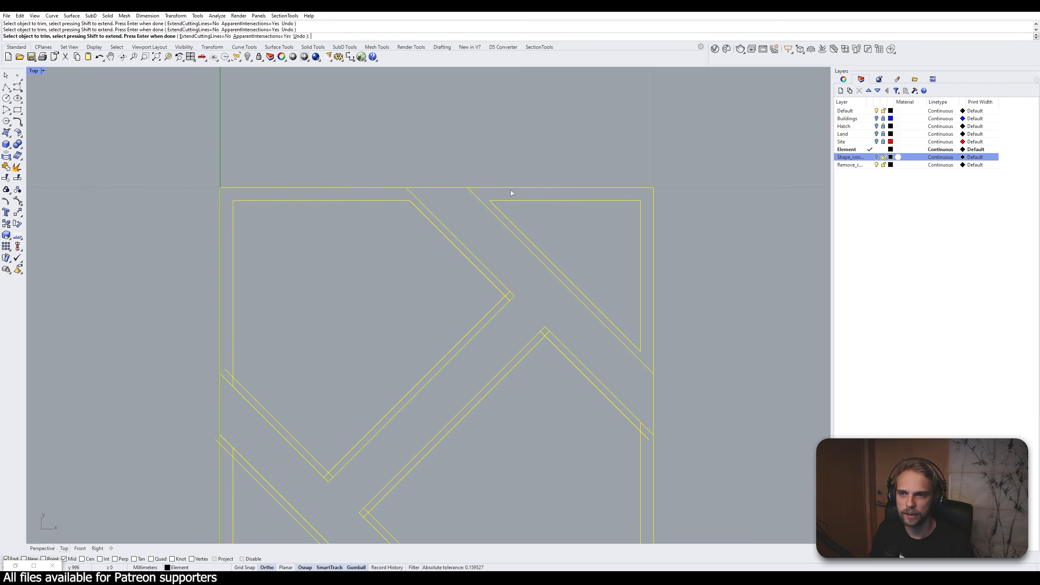
Trim the offset line's end and the inset stub where they meet on the left side of the upper-left opening
right_drag(549, 355, 615, 291)
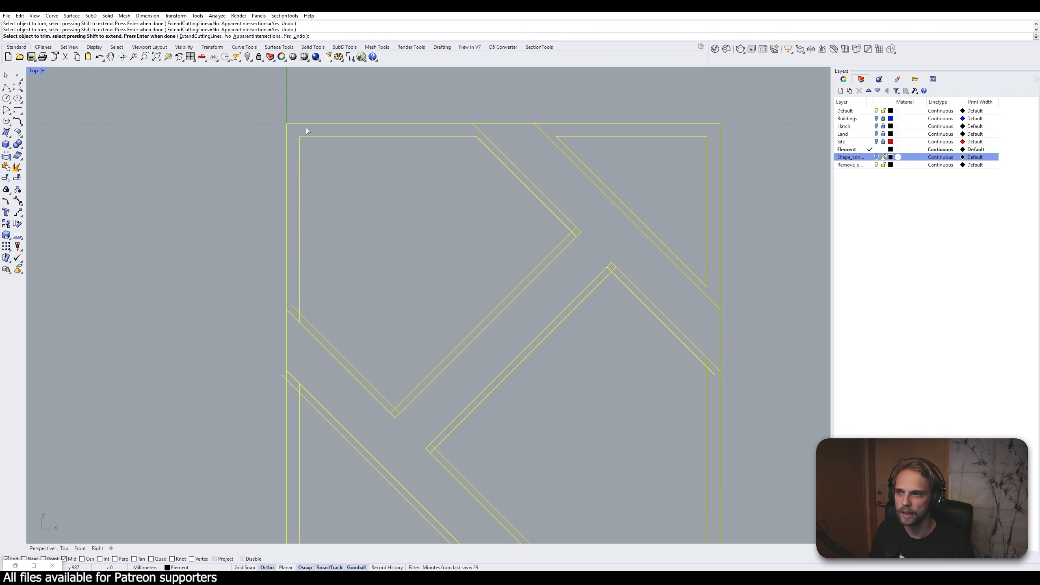
scroll(303, 325, up, 2)
scroll(303, 325, up, 4)
click(291, 296)
click(297, 312)
scroll(334, 339, down, 4)
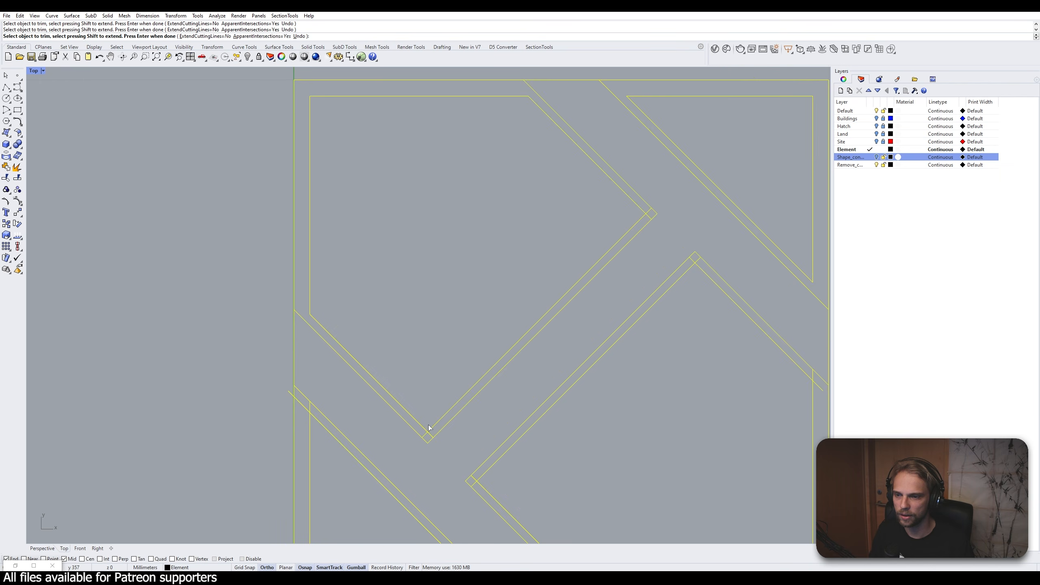
Clear the overlapping offset line ends at the lower and right corners of the upper-left opening
scroll(430, 437, up, 2)
click(431, 437)
click(426, 436)
scroll(477, 371, down, 4)
right_drag(615, 241, 600, 289)
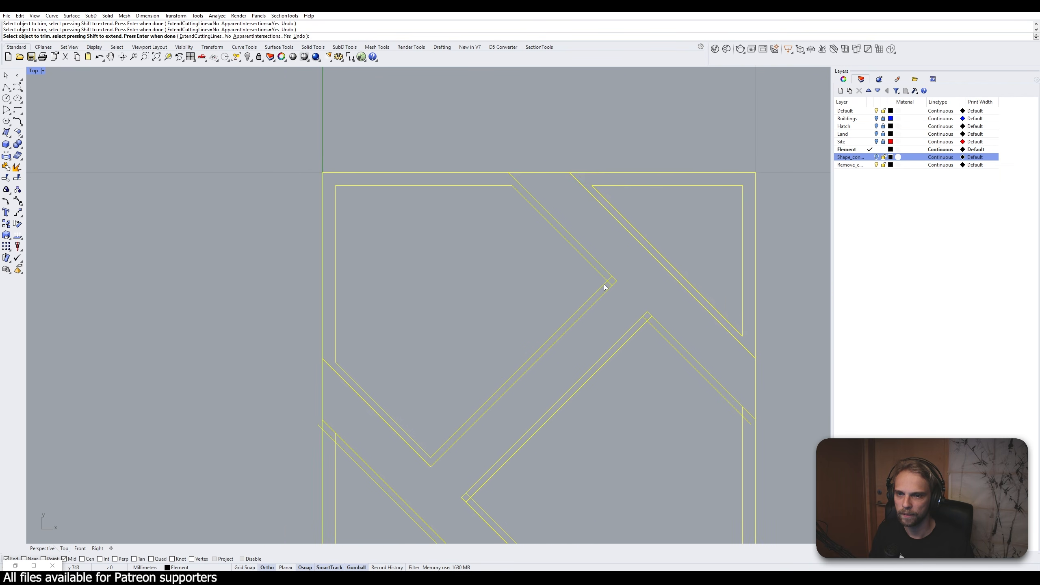
Trim the overlapping offset line ends and inset stub at the right, upper and left corners of the lower-right opening
scroll(513, 180, down, 4)
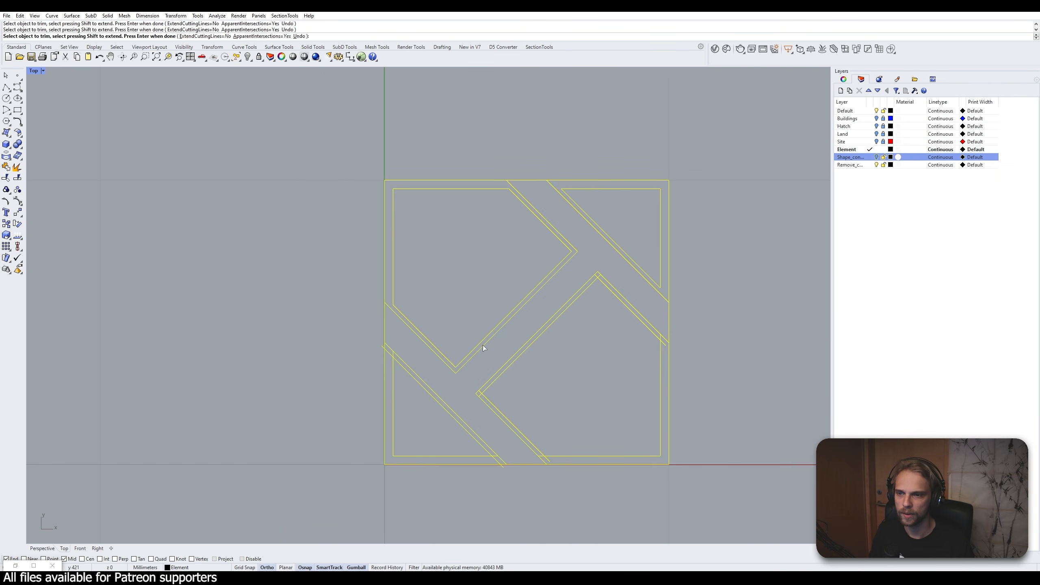
scroll(573, 337, up, 4)
click(673, 343)
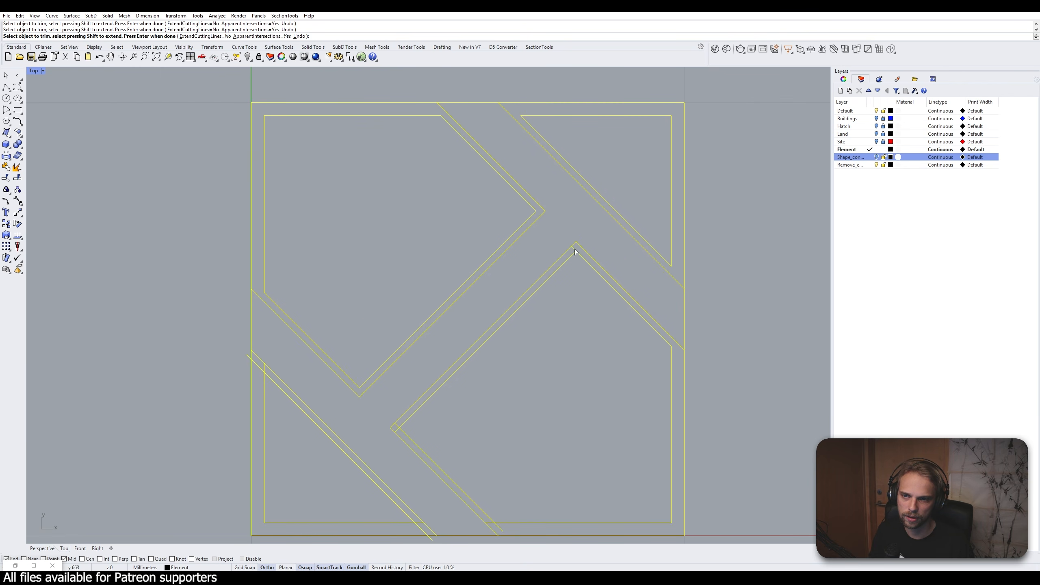
scroll(557, 297, up, 5)
click(458, 298)
click(460, 308)
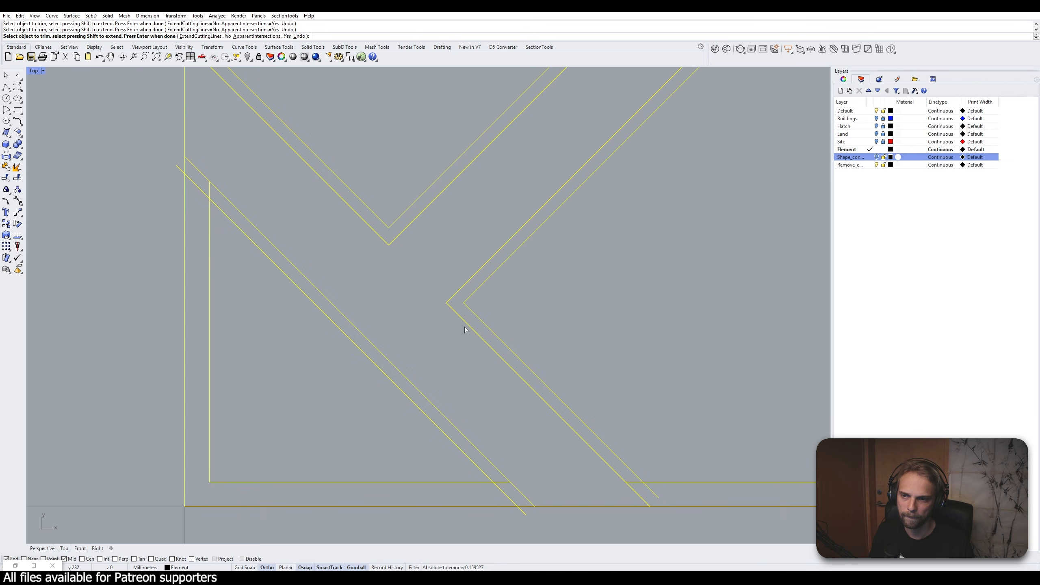
Trim the offset line's end and the inset stub where they meet along the bottom of the lower-right opening
right_drag(622, 486, 519, 369)
click(548, 374)
click(531, 365)
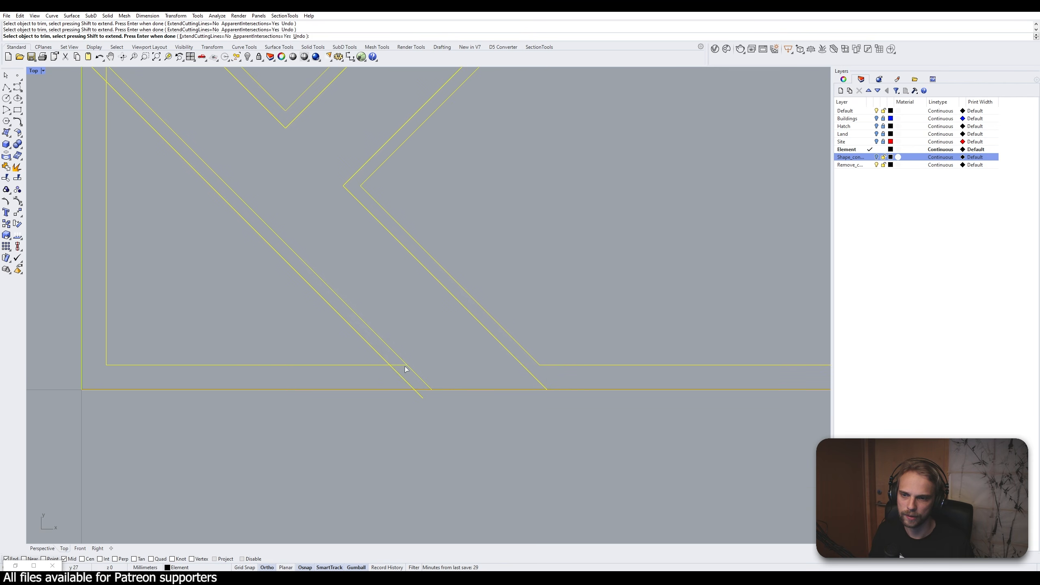
Trim the offset diagonal's ends and the inset stub at the lower corner of the lower-left triangular opening
scroll(410, 355, down, 6)
right_drag(409, 353, 478, 377)
scroll(474, 393, up, 4)
click(493, 404)
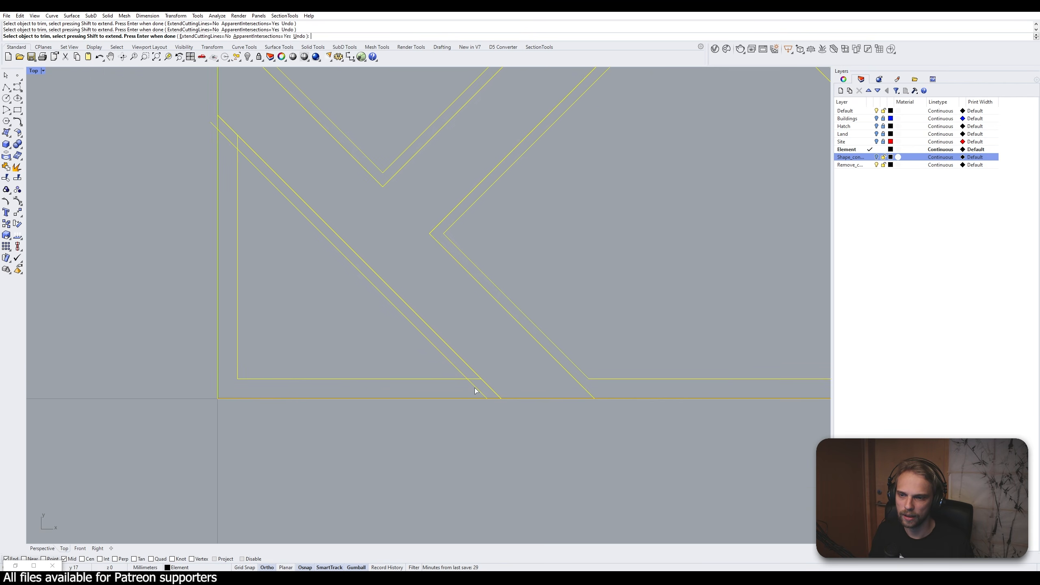
click(476, 388)
click(473, 378)
Trim the offset diagonal's end and the inset stub at the upper corner of the lower-left triangular opening, and finish trimming
right_drag(246, 150, 305, 227)
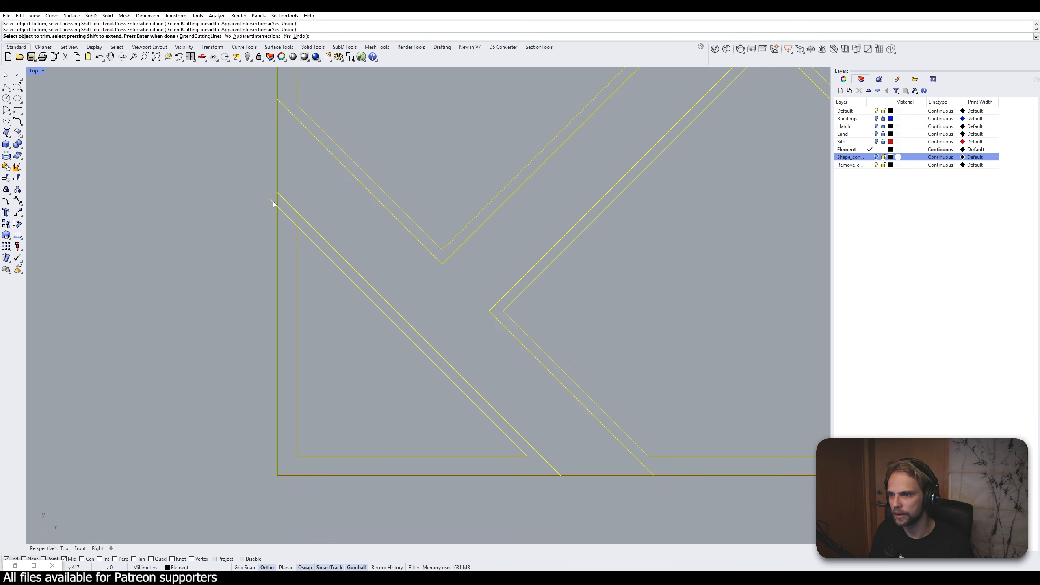
scroll(296, 218, down, 12)
right_drag(258, 189, 298, 300)
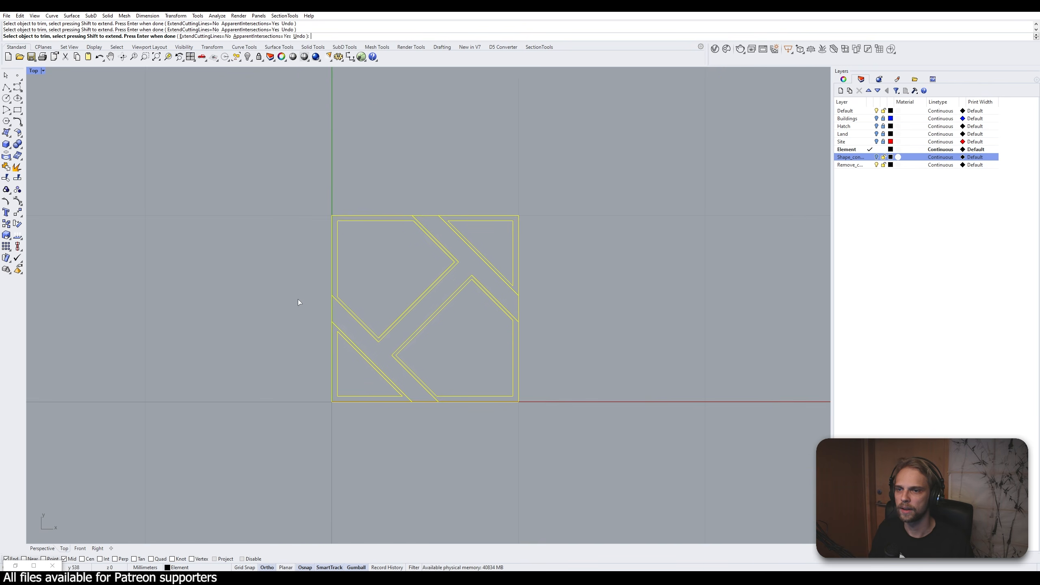
key(Return)
click(285, 288)
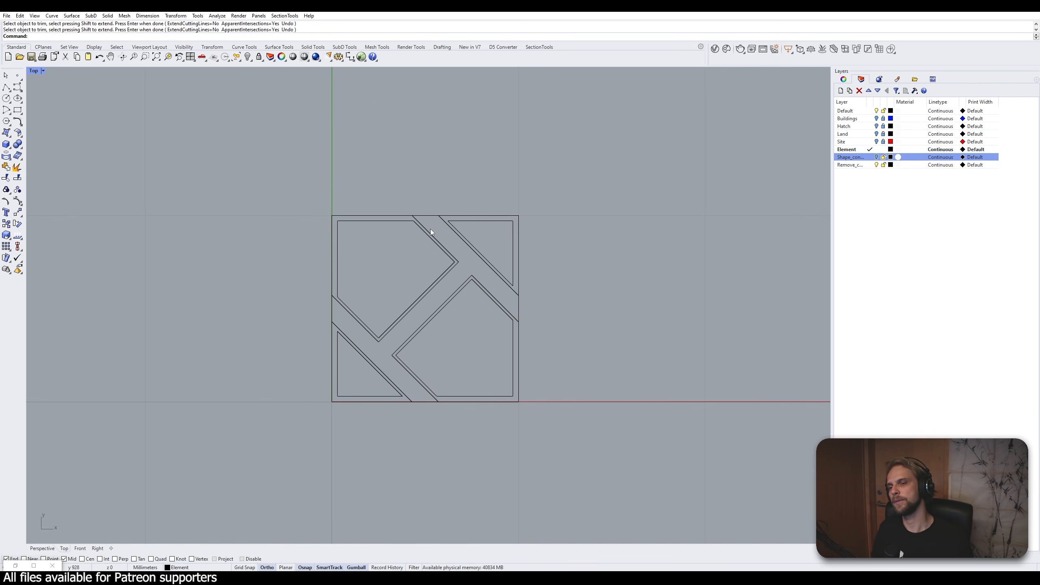
Select the outer square outline of the panel
click(379, 215)
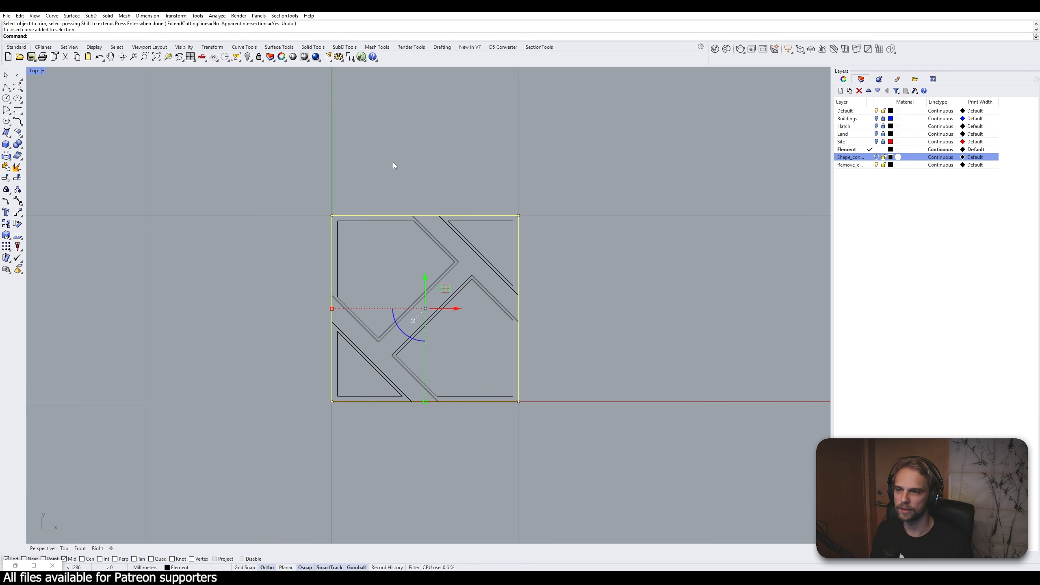
Create a planar surface from the square boundary curve and set the Top view to Shaded display
text(PlanarSrf)
key(Return)
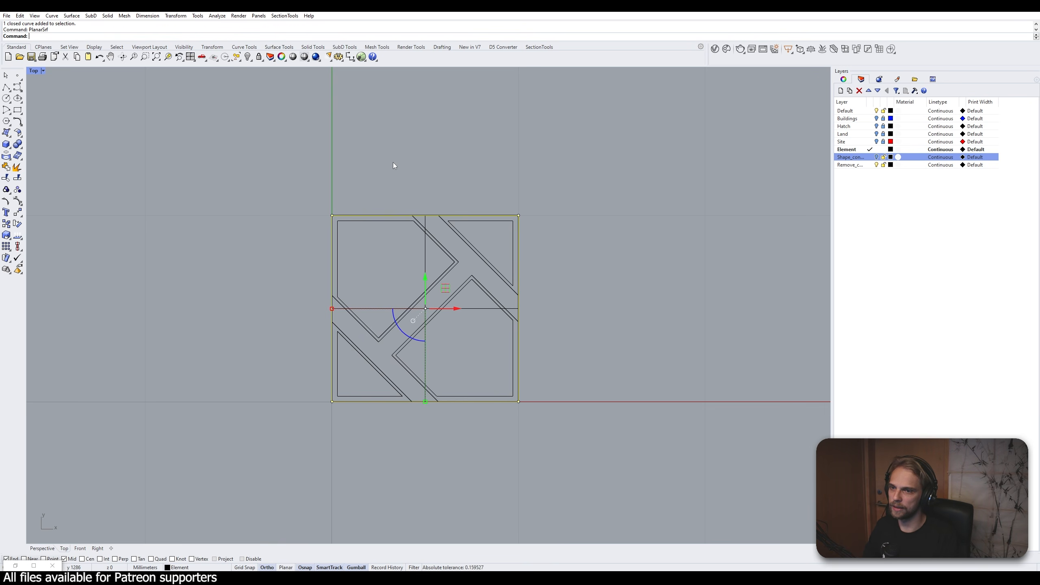
click(426, 245)
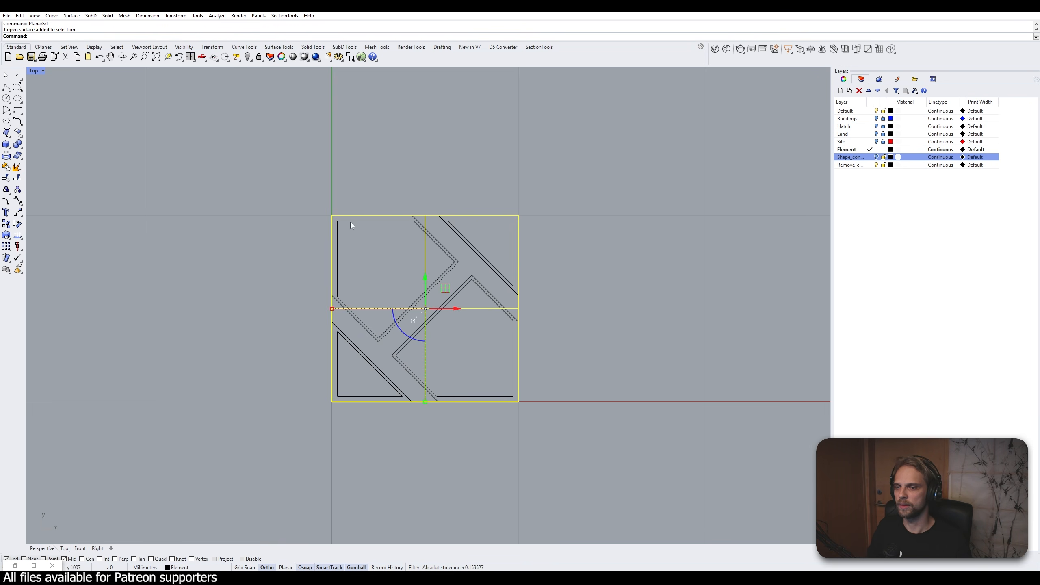
click(34, 72)
click(49, 110)
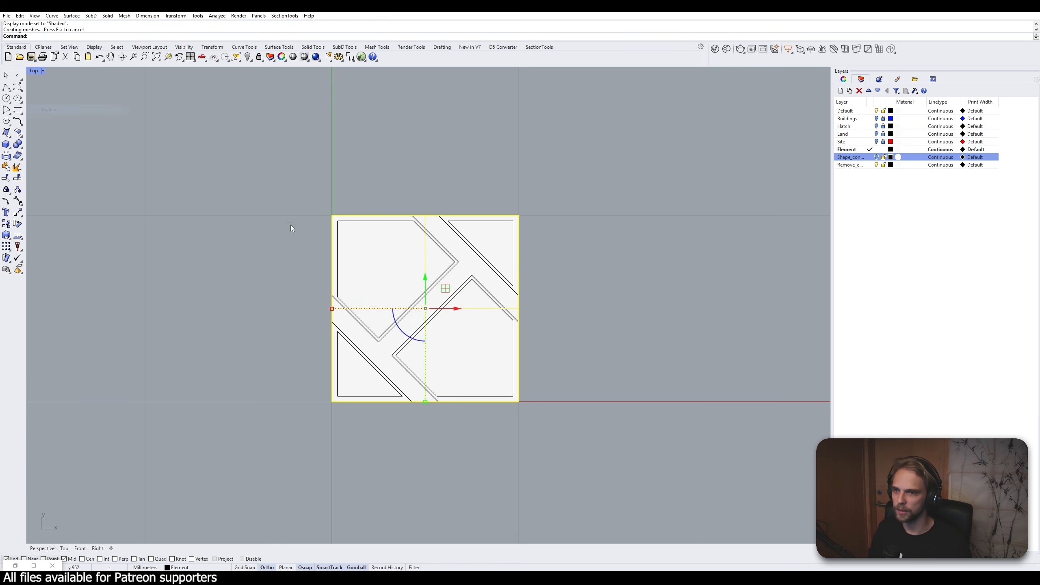
Split the square surface with all the pattern curves drawn on it
click(354, 252)
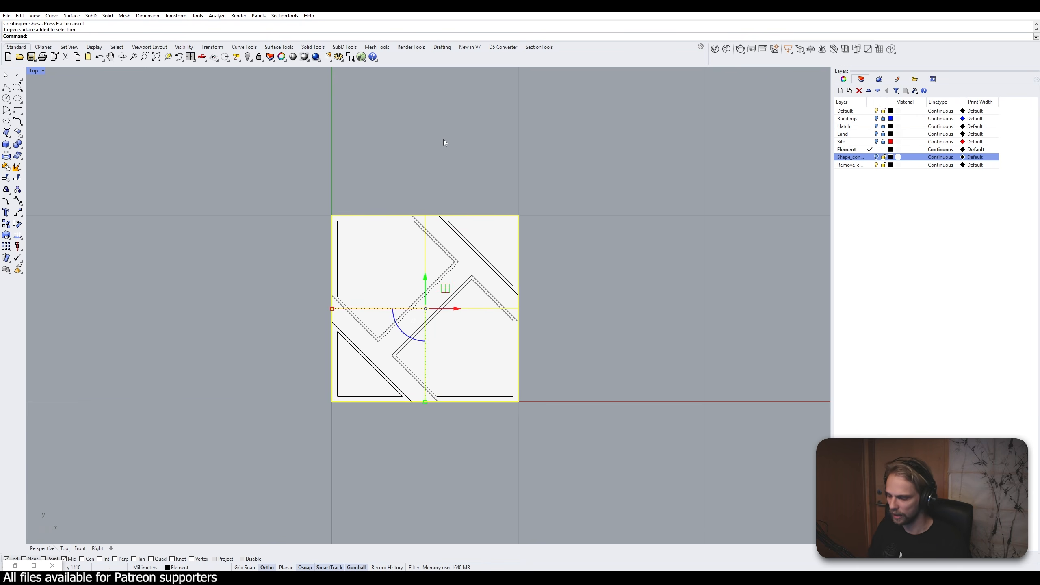
key(Return)
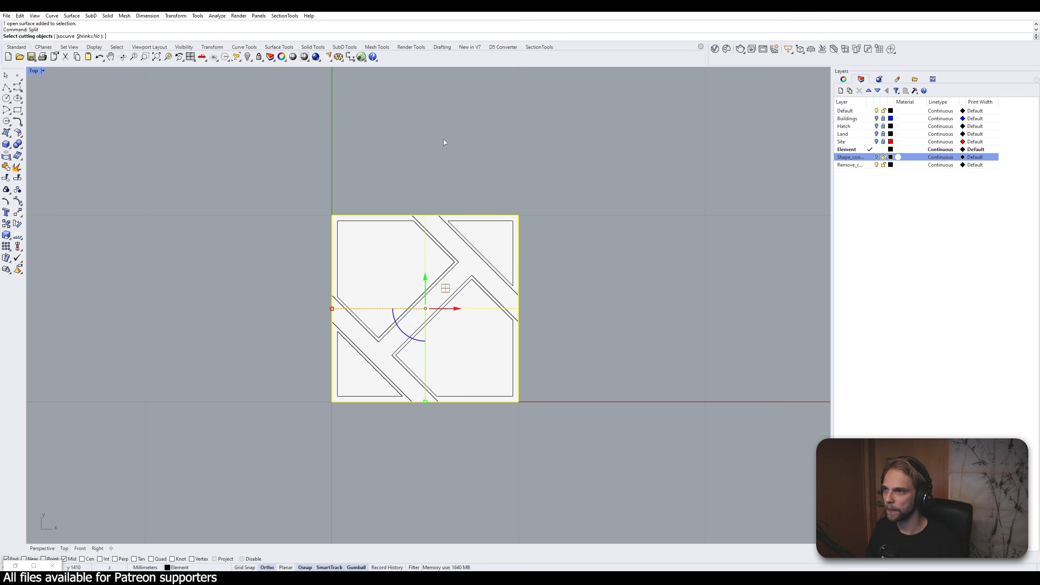
drag(252, 132, 597, 458)
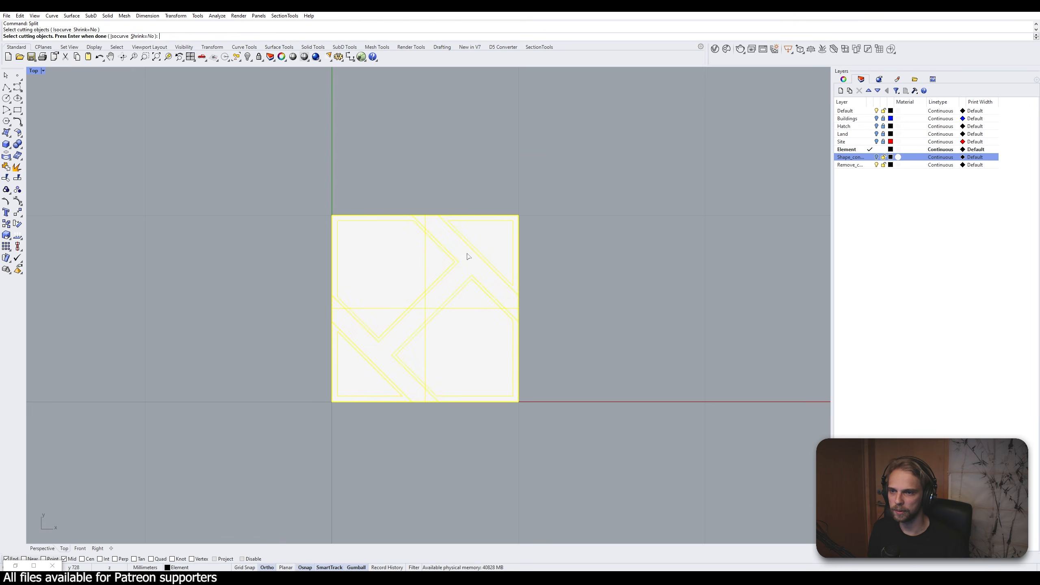
key(Return)
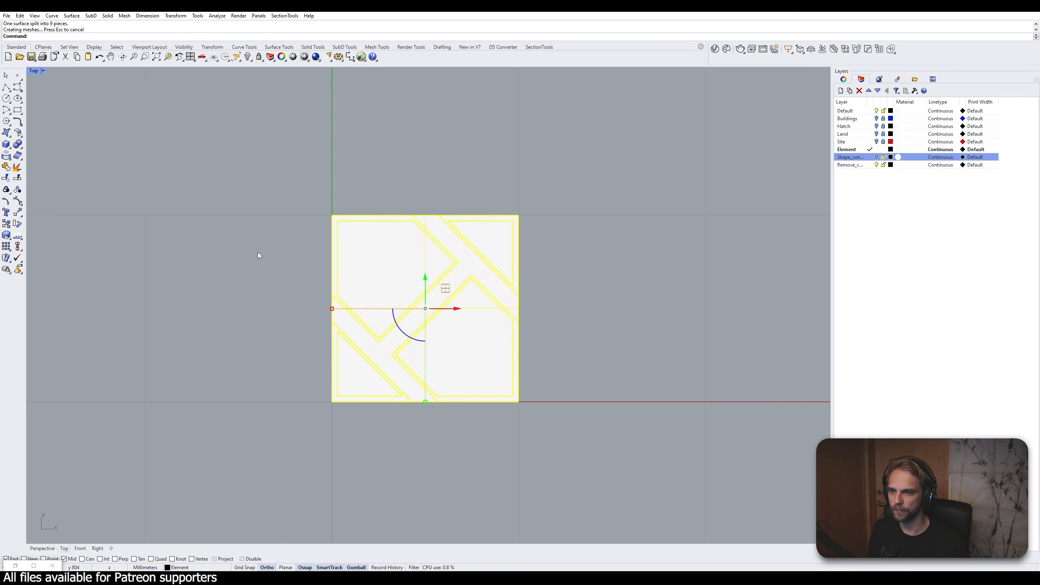
key(Escape)
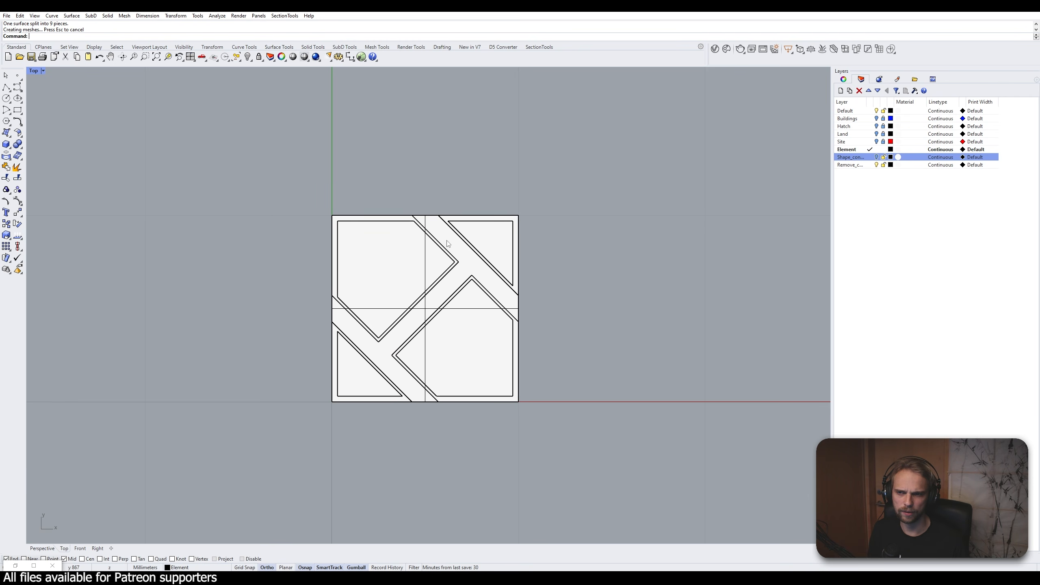
Check the split by picking the upper-left and upper-right inner pieces, leaving nothing selected
click(397, 273)
shift+click(494, 236)
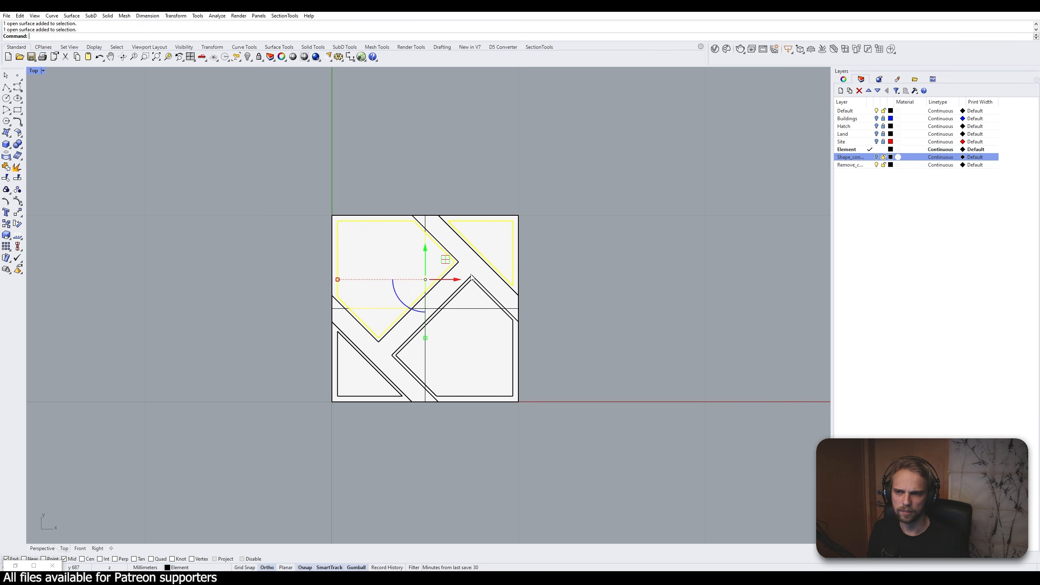
click(585, 201)
click(351, 215)
click(214, 177)
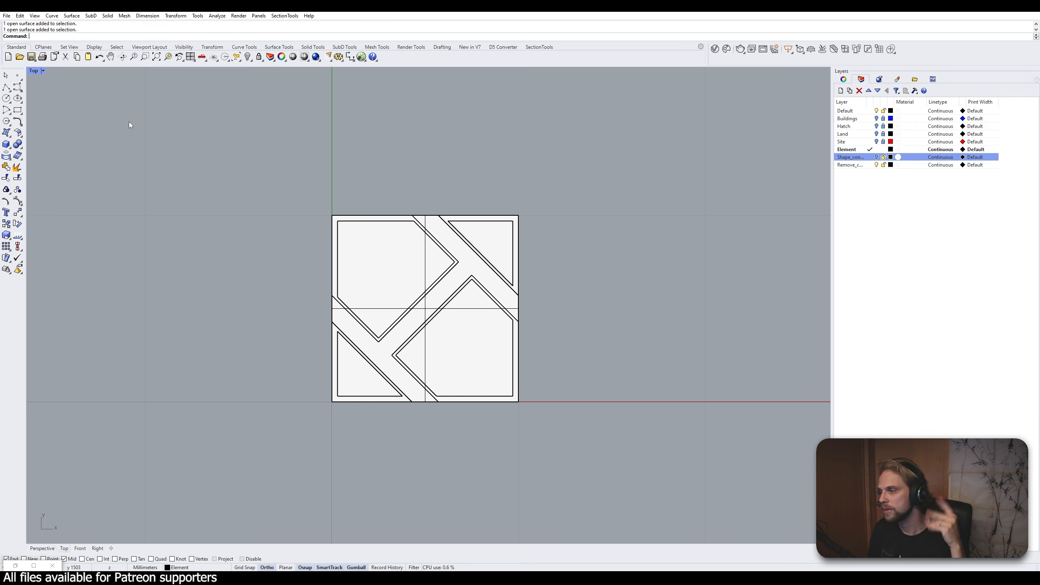
Switch to the Perspective view and zoom to the split square tile at the origin
double_click(35, 70)
double_click(440, 72)
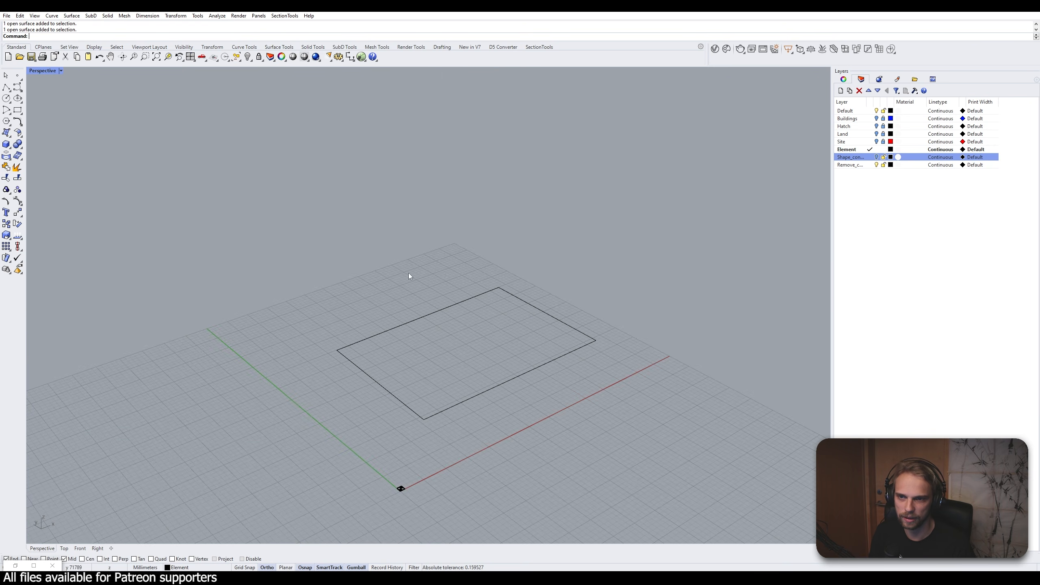
shift+right_drag(396, 432, 416, 354)
drag(396, 367, 476, 412)
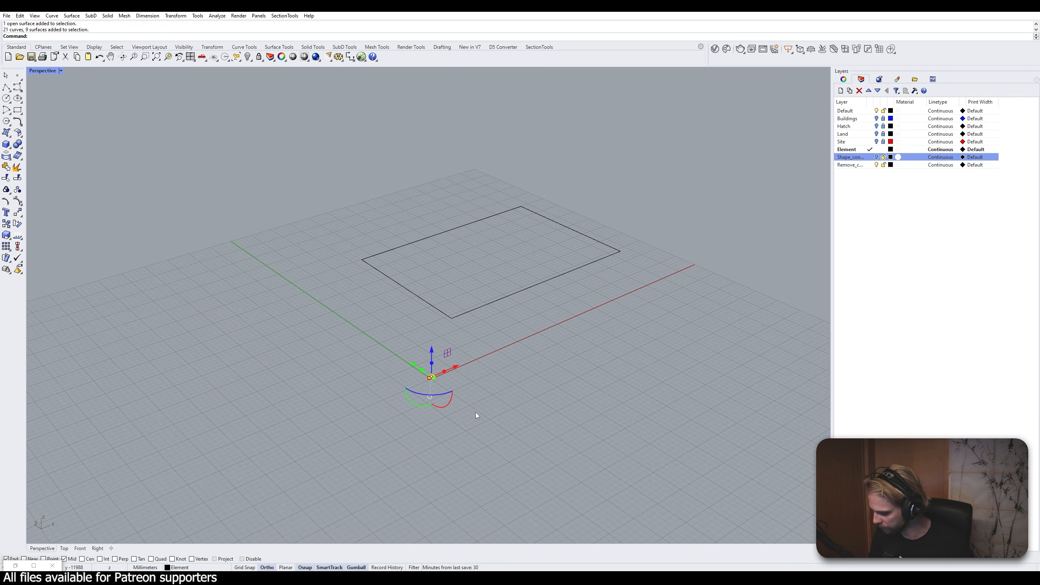
text(zs)
key(Return)
key(Escape)
right_drag(476, 412, 418, 397)
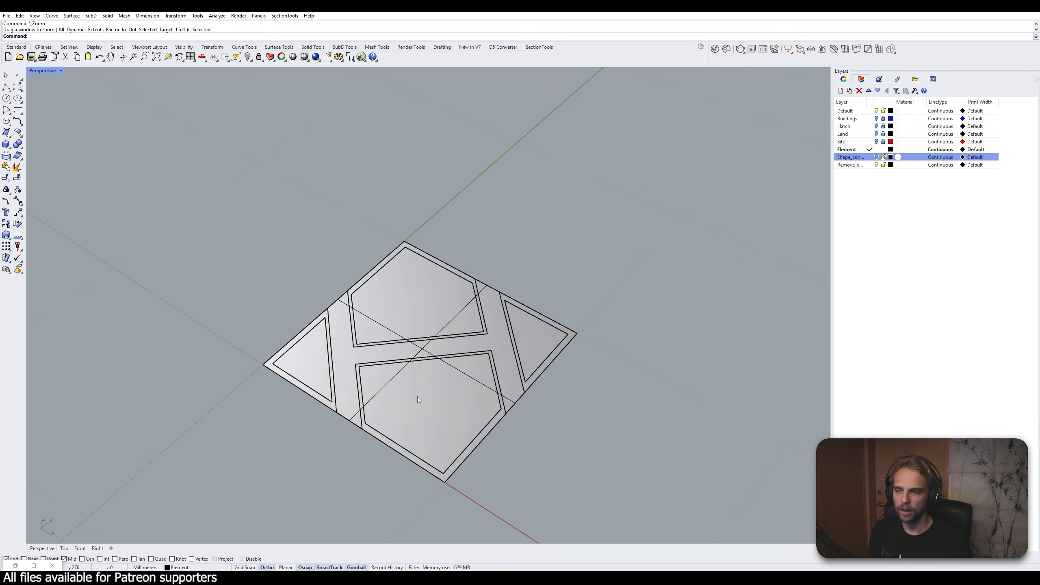
click(484, 329)
key(Escape)
right_drag(485, 330, 477, 306)
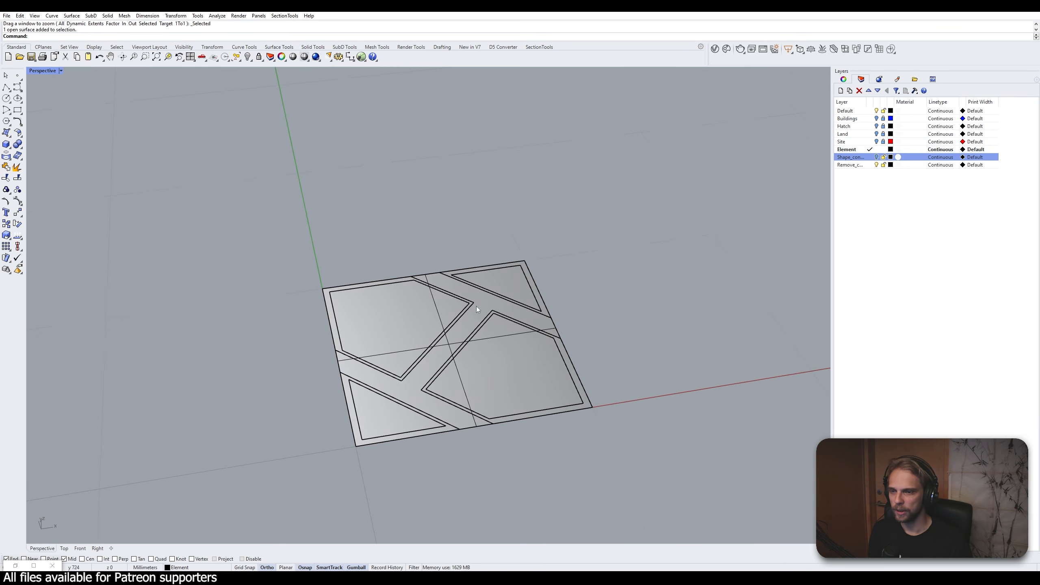
Select the four inner panel surfaces: the two large polygons and the two corner triangles
scroll(373, 415, up, 4)
click(387, 420)
shift+click(414, 313)
shift+click(508, 339)
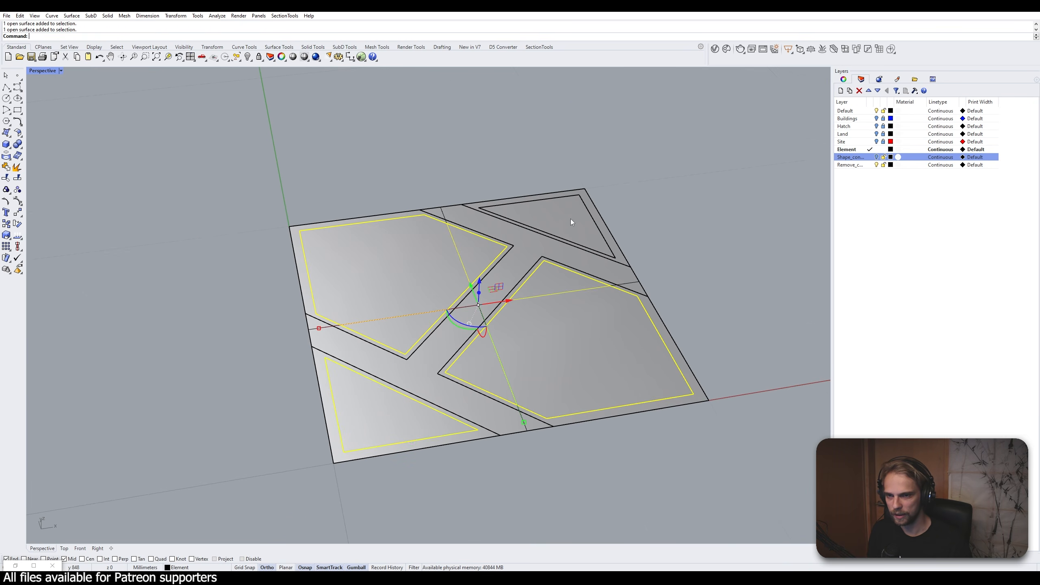
shift+click(571, 219)
Try moving the four selected inner panels up by 20 mm, and undo the move
right_drag(724, 231, 591, 256)
right_drag(484, 292, 478, 291)
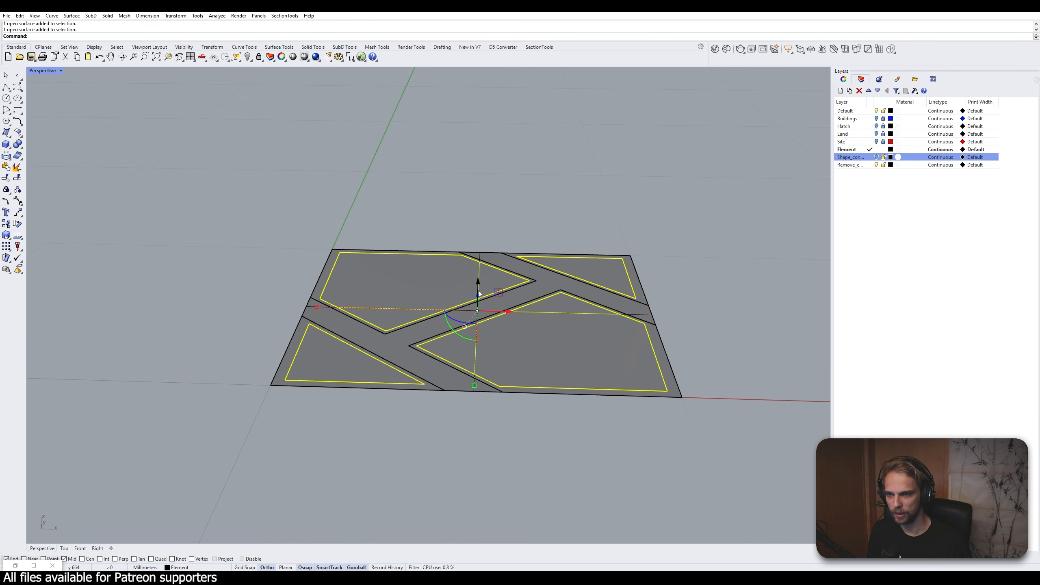
click(478, 293)
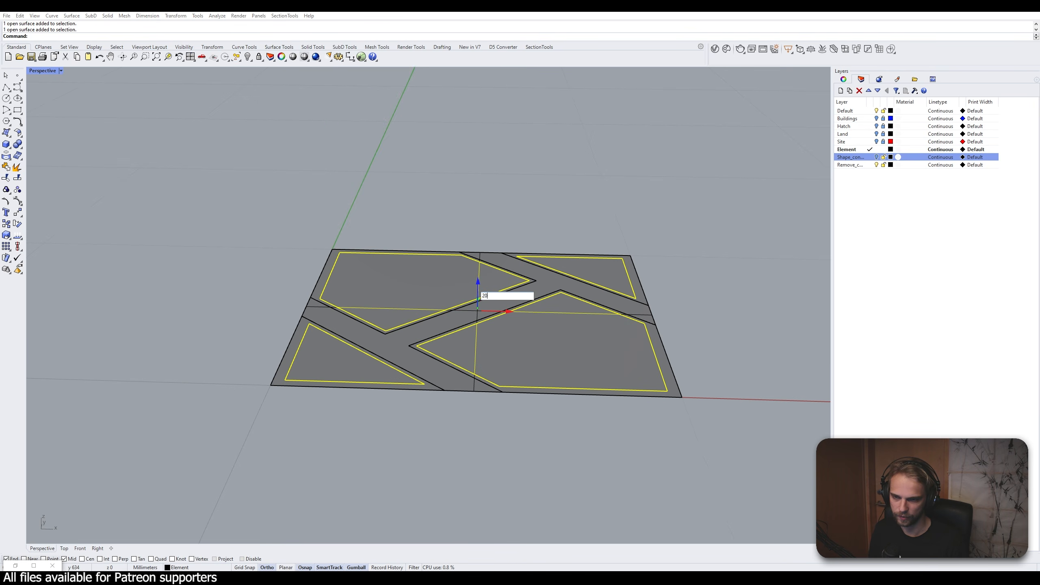
text(20)
key(Return)
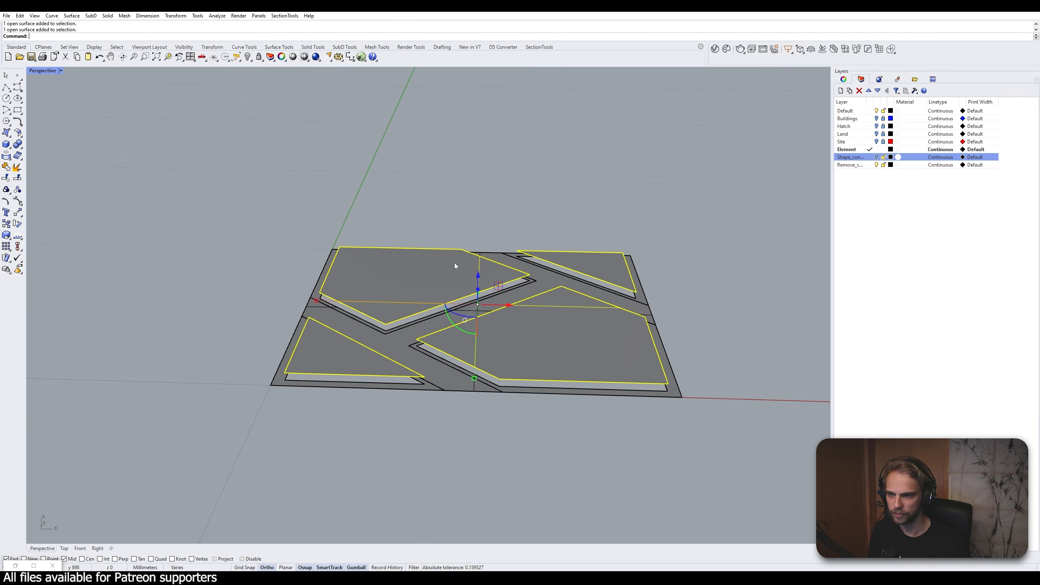
right_drag(454, 263, 440, 195)
key(ctrl+z)
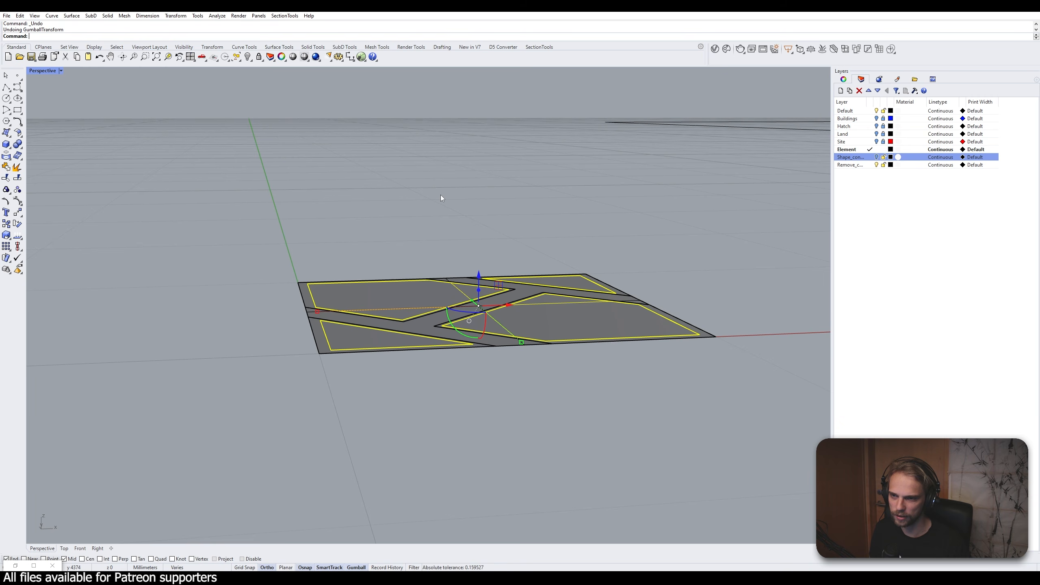
Extrude the four selected inner panel surfaces upward by 20 mm
click(479, 290)
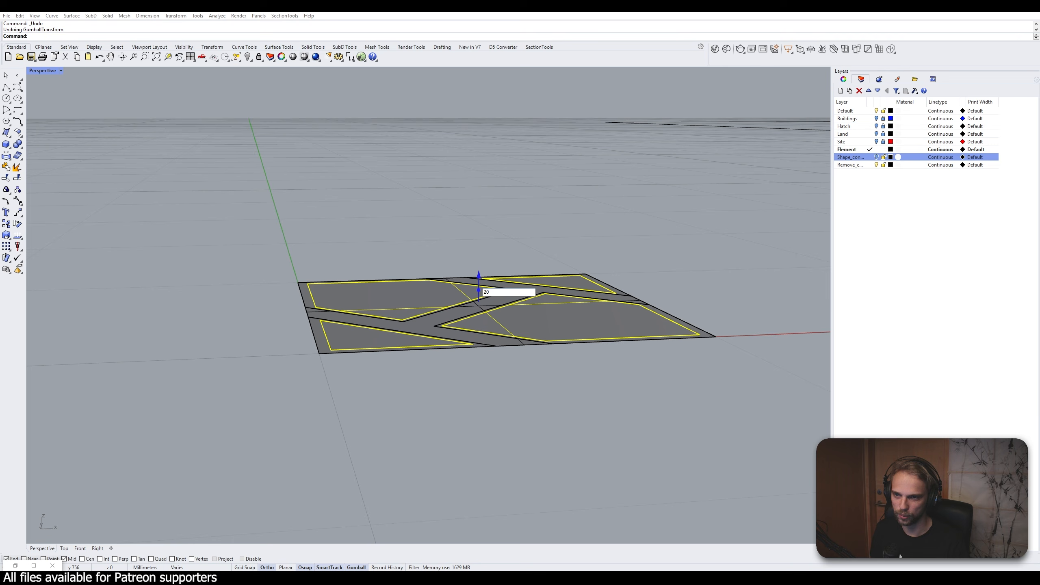
key(Return)
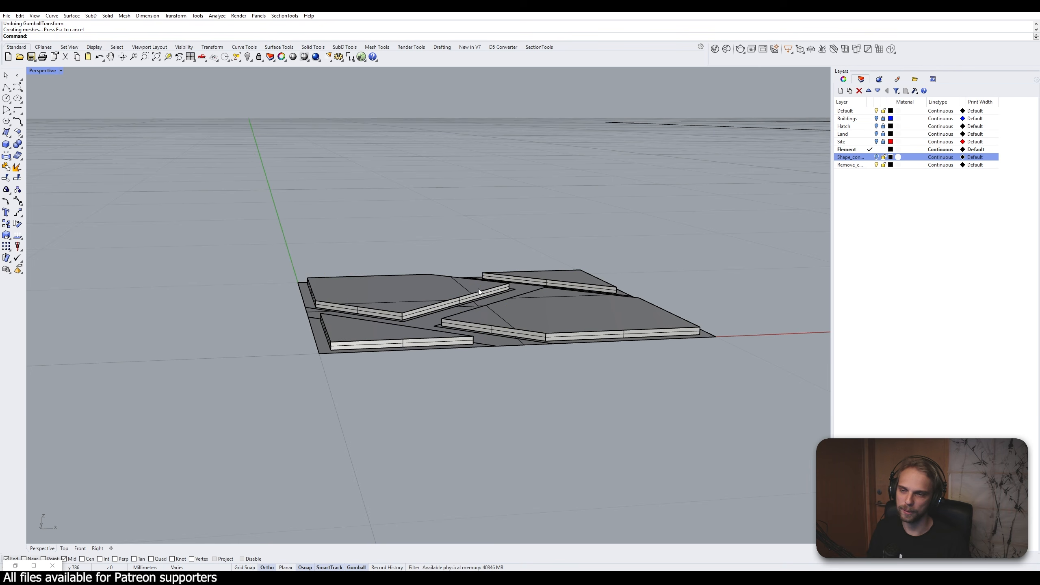
right_drag(478, 289, 436, 343)
Select the four border surfaces framing the inner panels and extrude them upward by 50 mm
click(306, 362)
right_drag(307, 361, 548, 319)
scroll(602, 243, up, 10)
shift+click(676, 259)
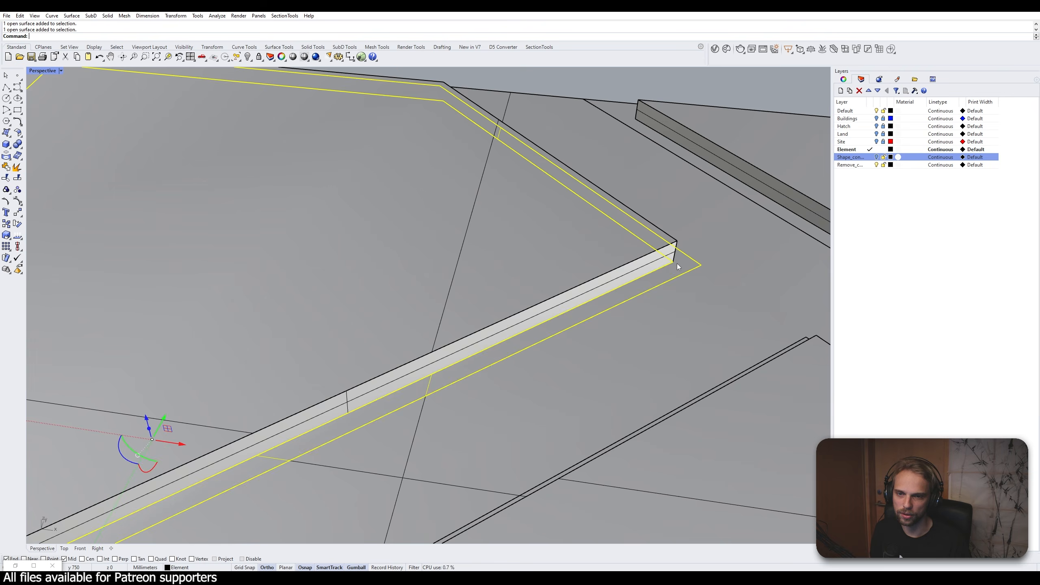
scroll(677, 262, down, 4)
shift+right_drag(678, 271, 481, 264)
shift+click(734, 345)
shift+right_drag(705, 406, 635, 300)
shift+click(663, 362)
scroll(662, 364, down, 8)
right_drag(513, 390, 540, 372)
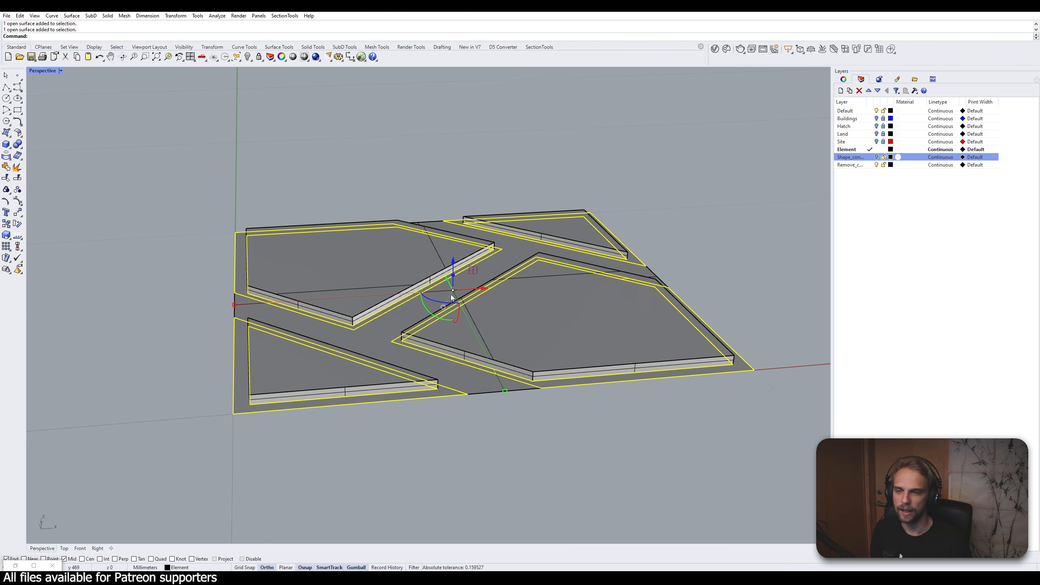
click(454, 277)
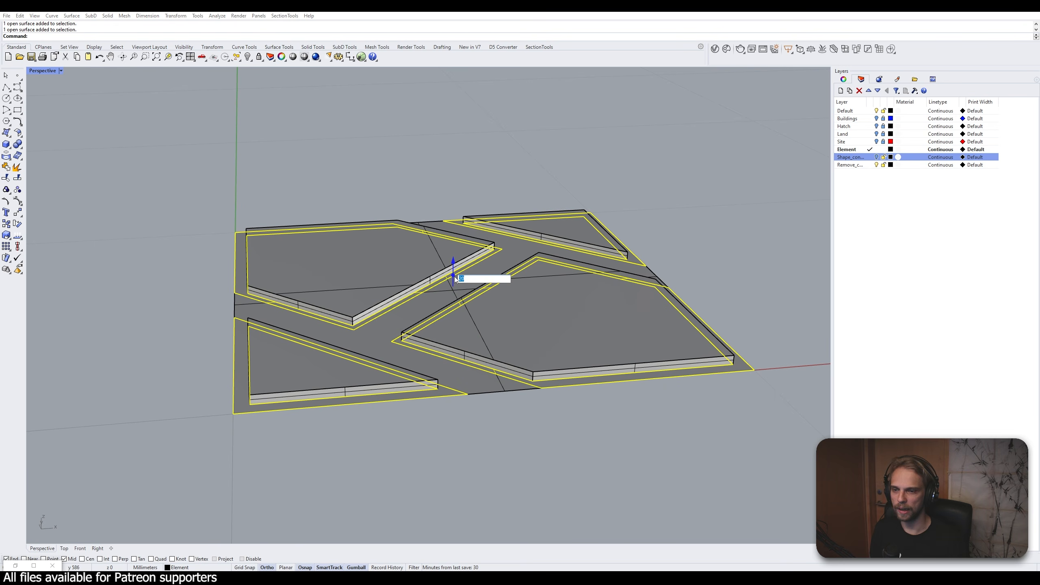
text(50)
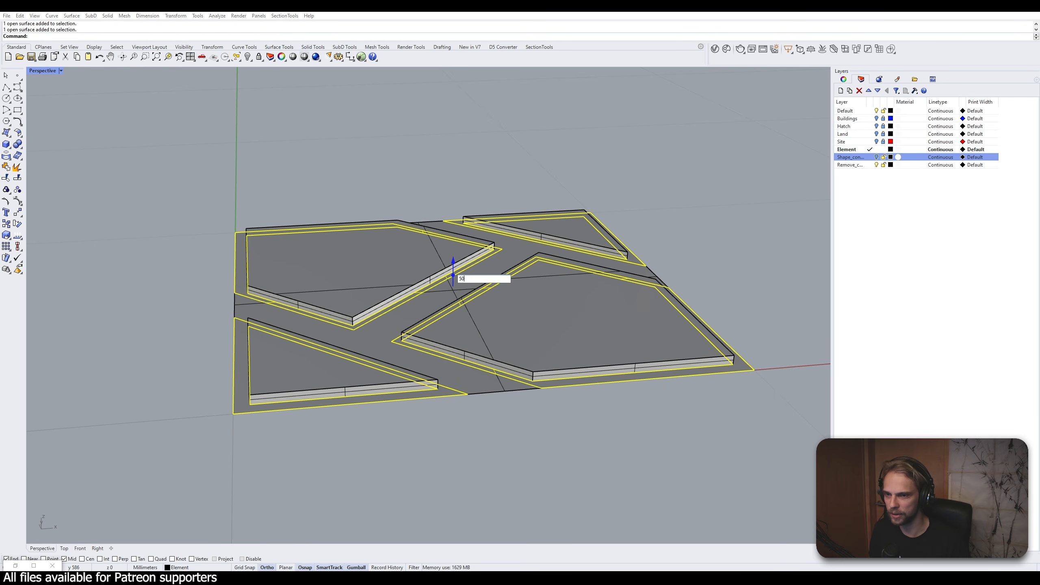
key(Return)
key(Escape)
Select the branching strip surface that runs between the four framed panels
right_drag(547, 462, 552, 260)
click(551, 364)
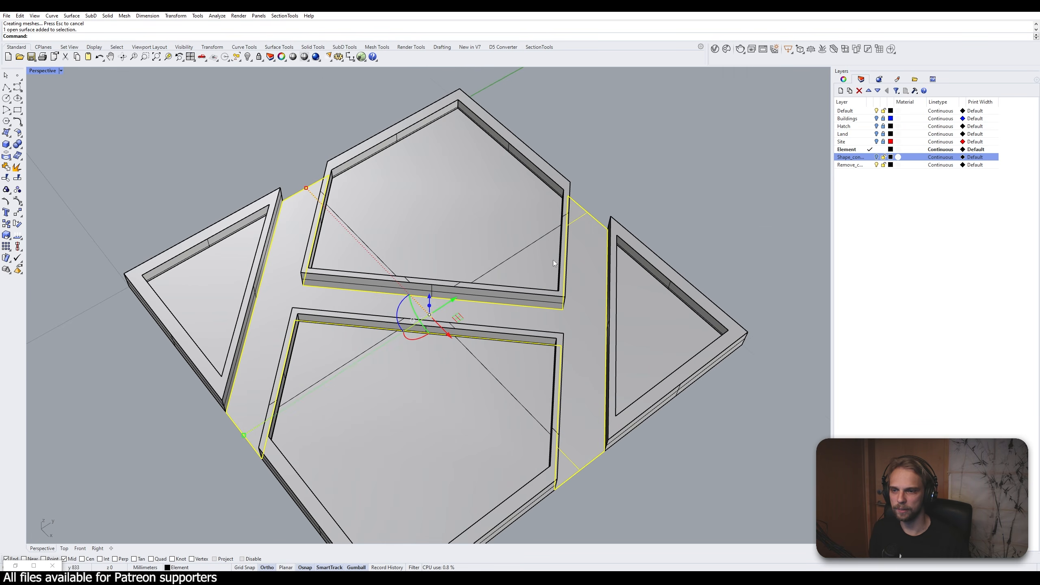
right_drag(250, 358, 358, 313)
Try extruding the branching strip surface upward, and undo the extrusion
click(448, 275)
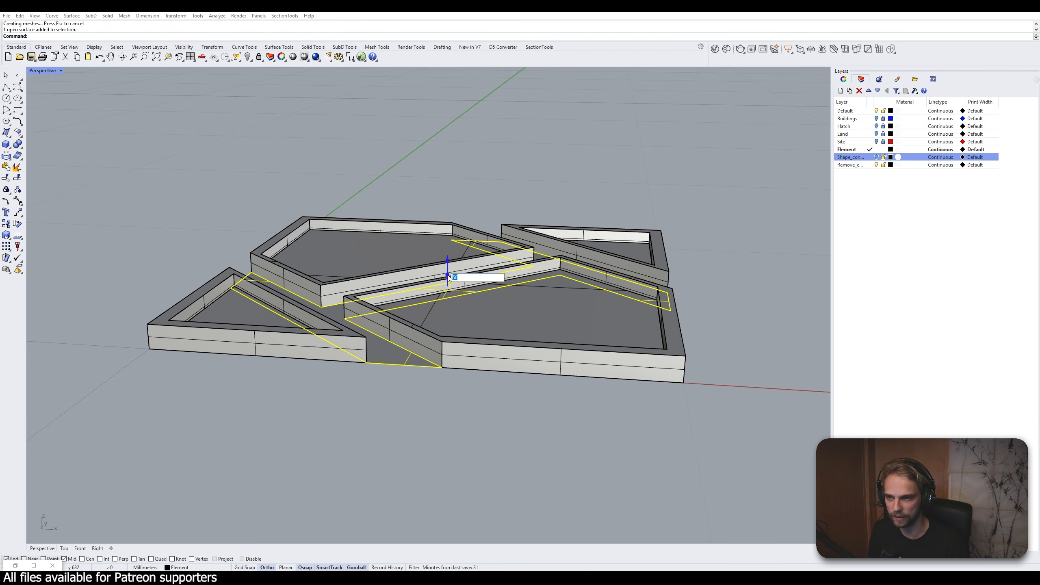
key(Return)
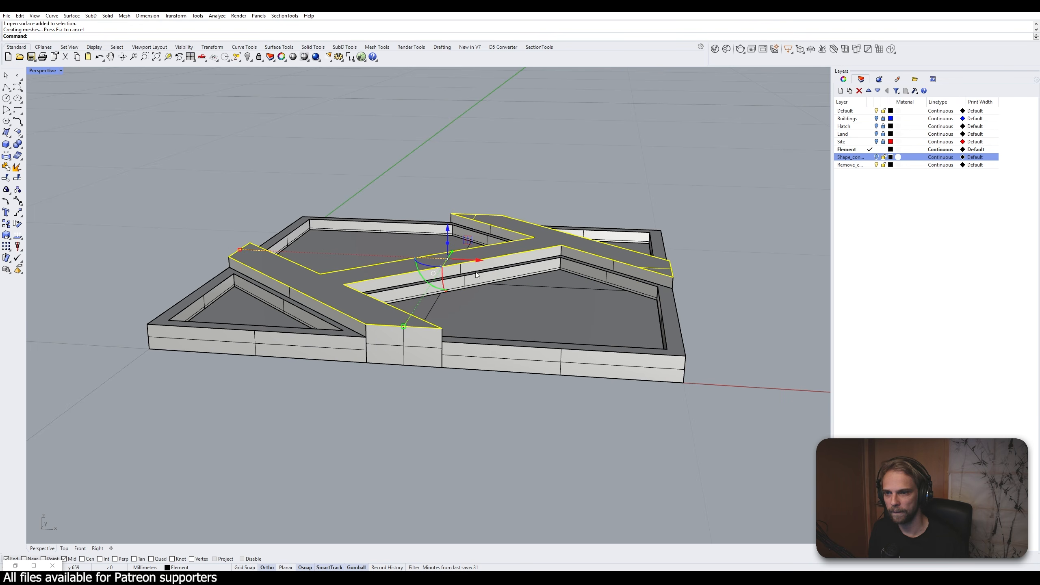
key(Escape)
right_drag(551, 401, 425, 255)
key(ctrl+z)
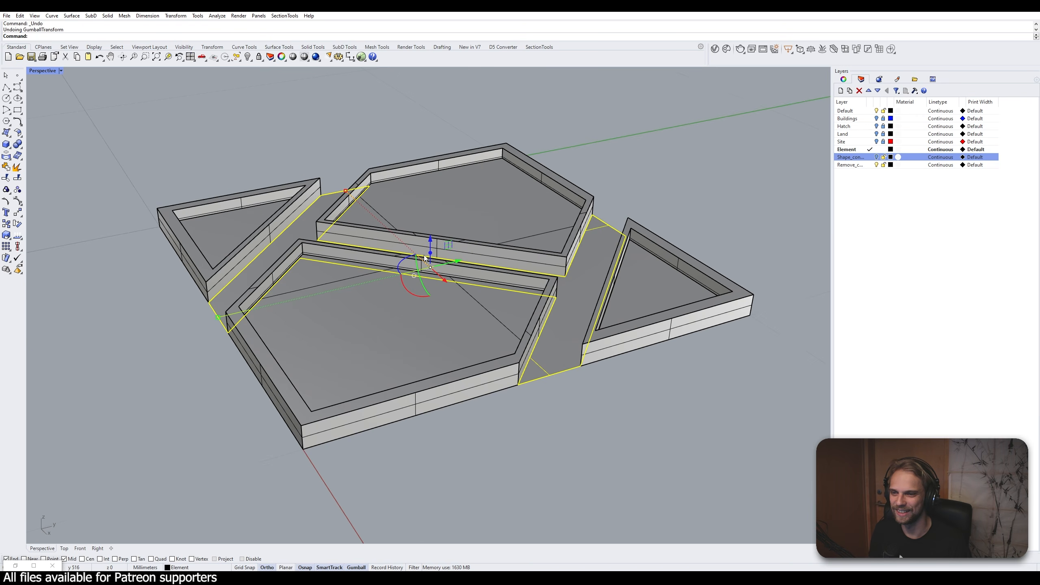
Try extruding the branching strip surface upward by 1000 mm, and undo it
click(430, 254)
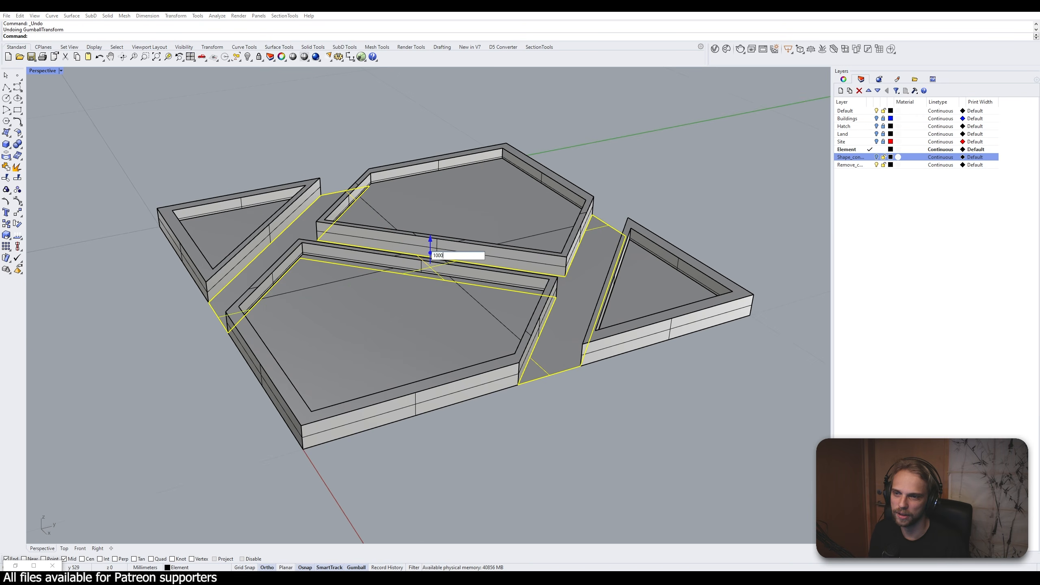
key(Return)
key(ctrl+z)
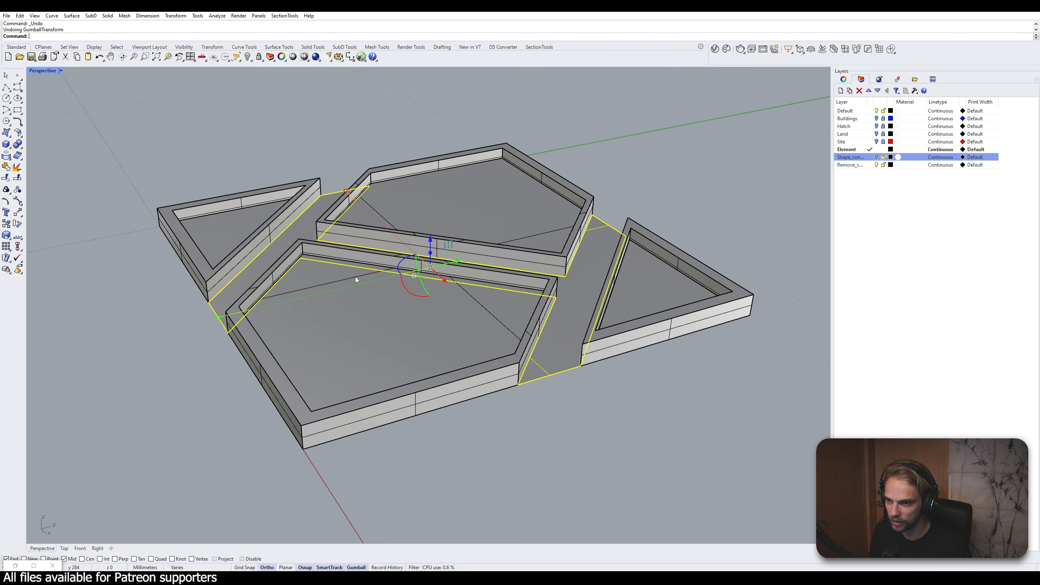
Extrude the branching strip surface upward by 100 mm
click(433, 257)
text(100)
key(Return)
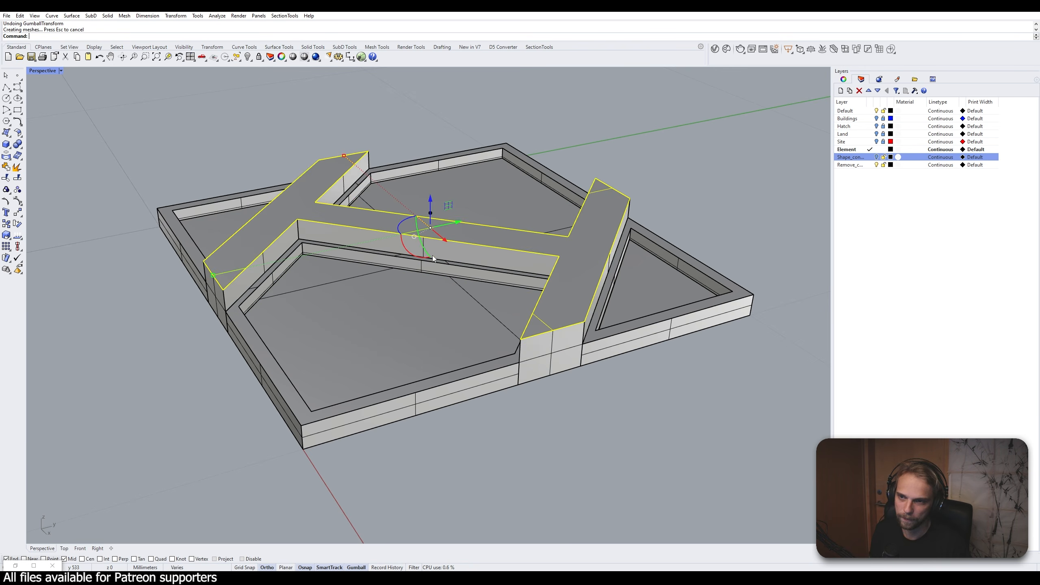
key(Escape)
right_drag(433, 256, 404, 253)
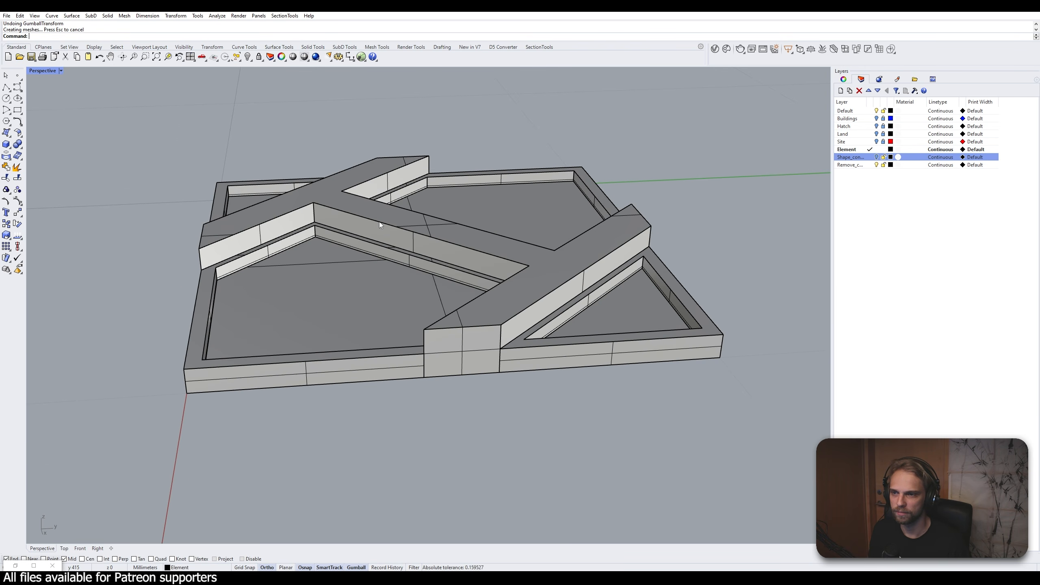
Select the four thin glass panels set inside the frames of the tile element
click(379, 221)
click(86, 261)
right_drag(86, 261, 287, 254)
scroll(366, 276, down, 2)
scroll(365, 276, up, 4)
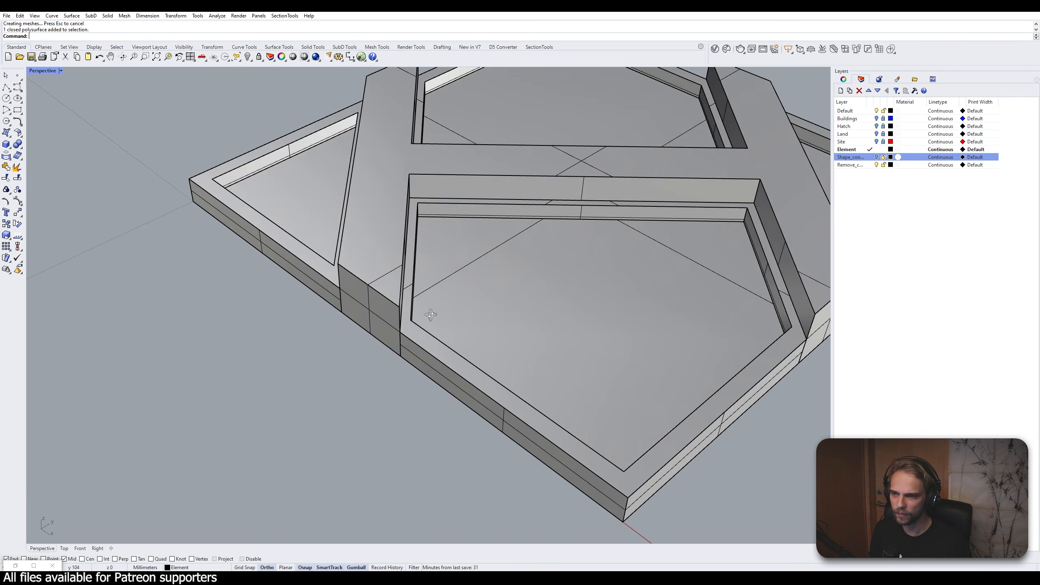
right_drag(430, 313, 462, 303)
click(381, 273)
right_drag(382, 272, 450, 302)
shift+click(313, 246)
shift+click(533, 161)
right_drag(579, 196, 443, 253)
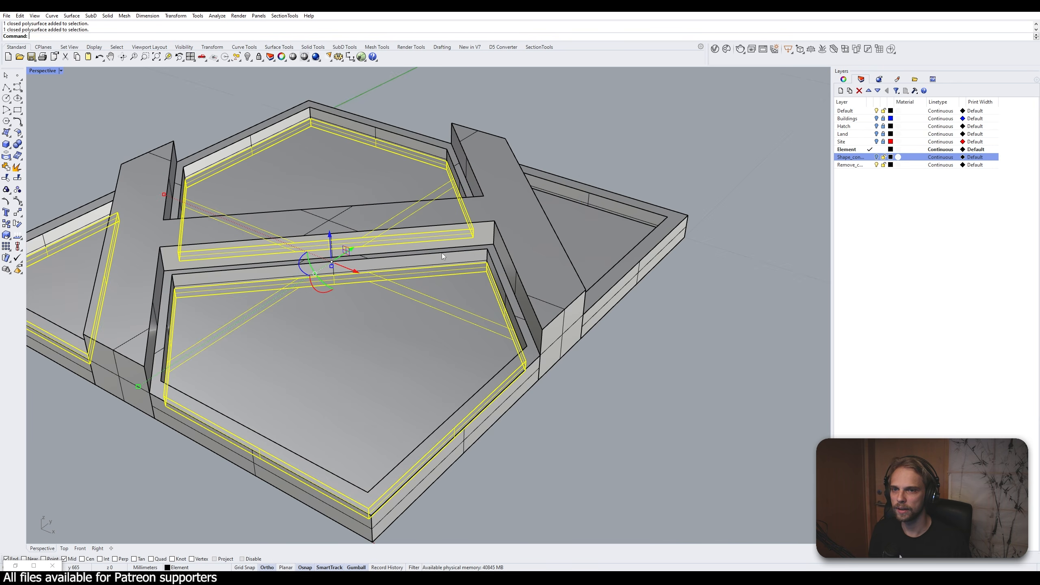
shift+click(606, 246)
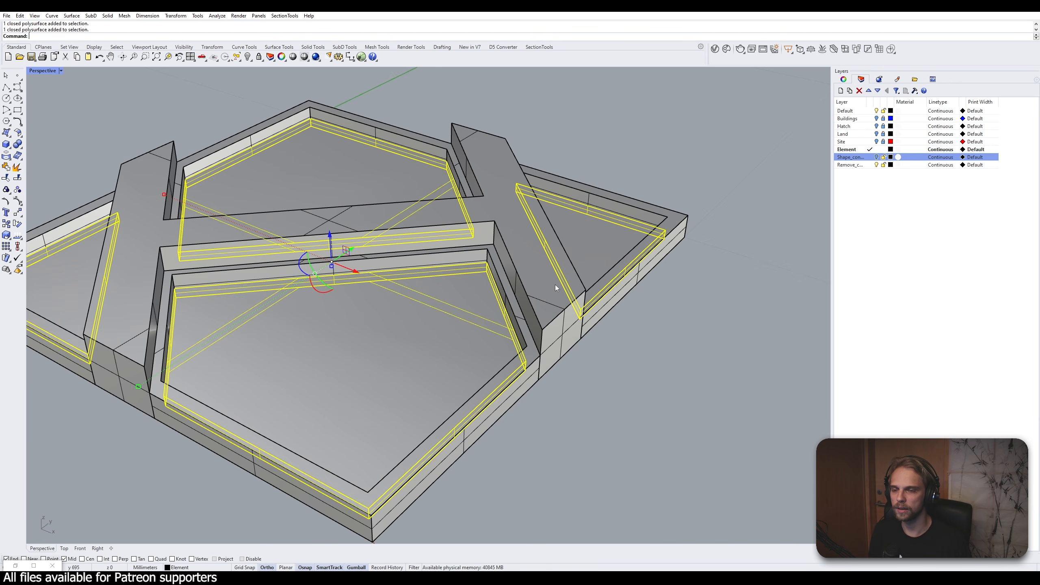
Move the four glass panels straight up from their corner edge's midpoint to mid-height of the frame's inner corner
right_drag(156, 283, 133, 275)
shift+right_drag(133, 275, 248, 265)
scroll(257, 222, up, 7)
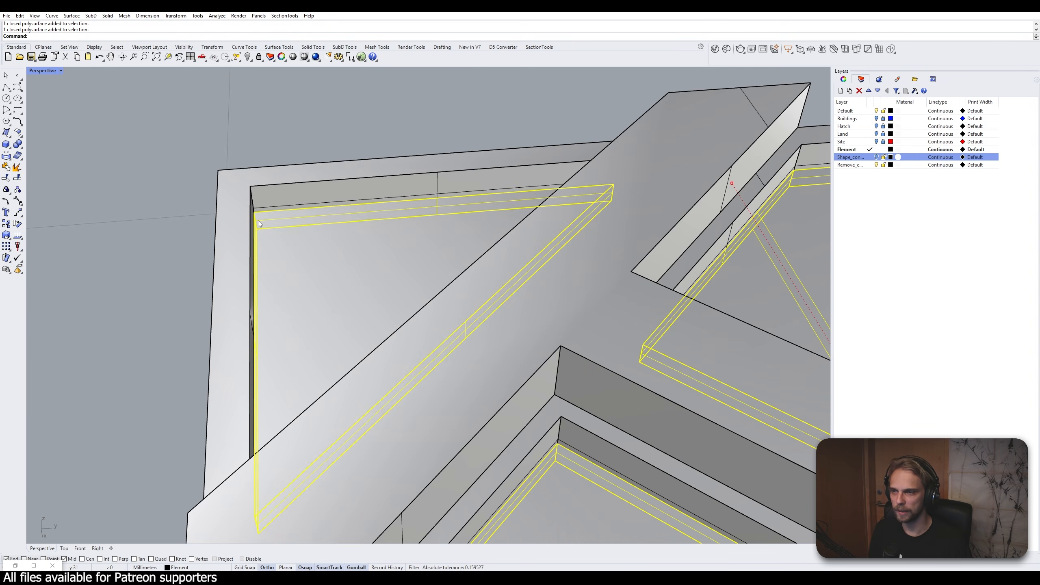
text(m)
key(Return)
right_drag(272, 225, 404, 185)
scroll(408, 183, up, 3)
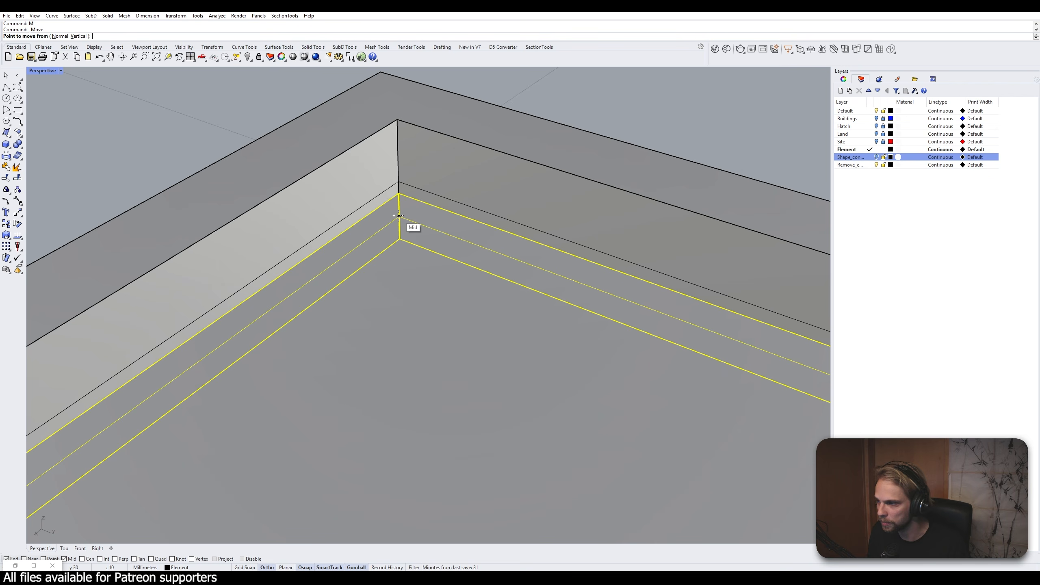
click(398, 216)
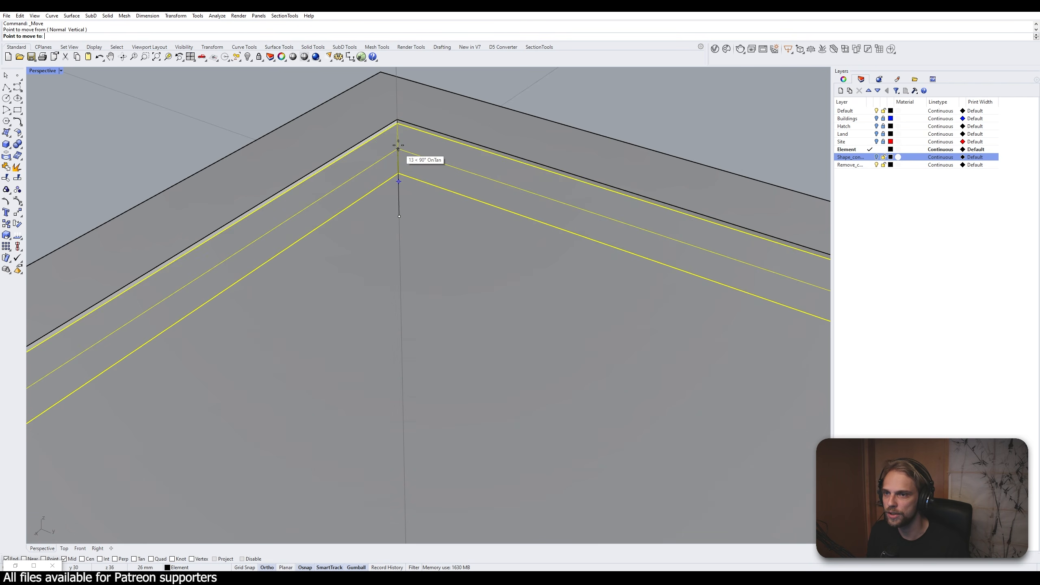
click(401, 190)
scroll(327, 184, down, 5)
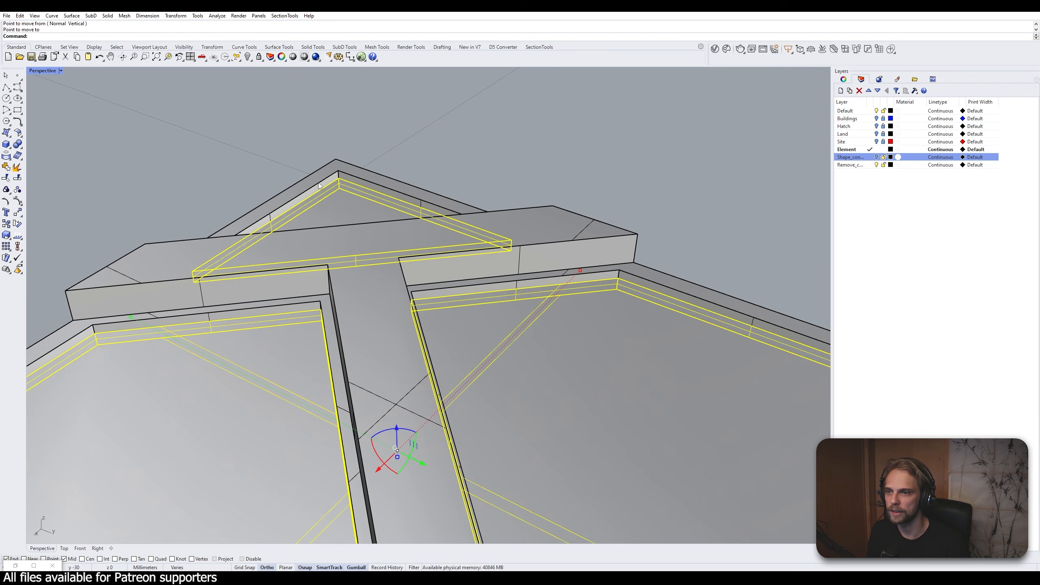
key(Escape)
Examine the finished tile from several sides, checking the separate glass panel and frame solids
right_drag(239, 223, 430, 279)
scroll(443, 287, down, 8)
scroll(463, 295, up, 4)
click(285, 224)
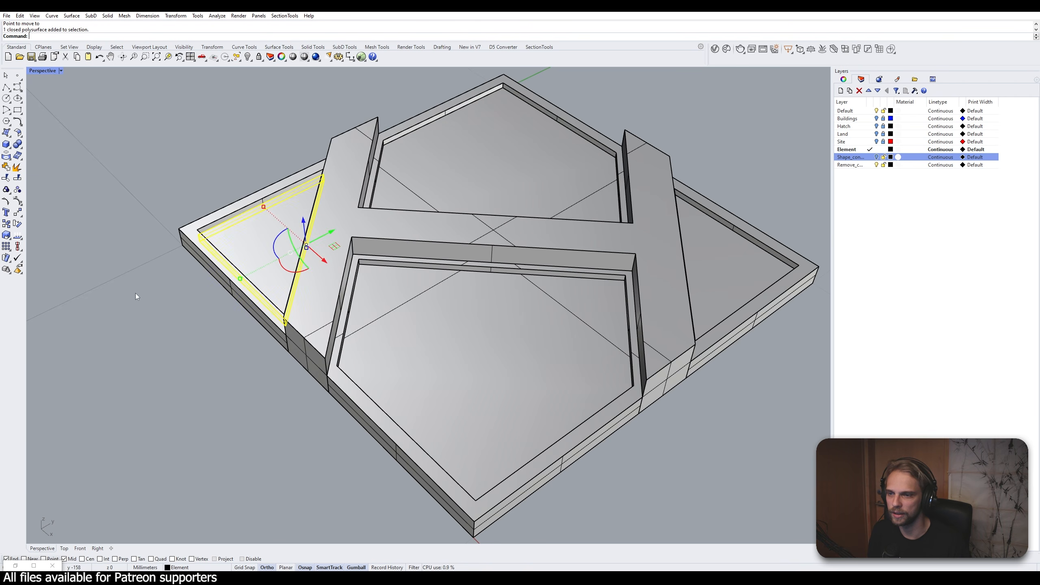
click(137, 297)
scroll(478, 372, down, 6)
right_drag(447, 361, 342, 345)
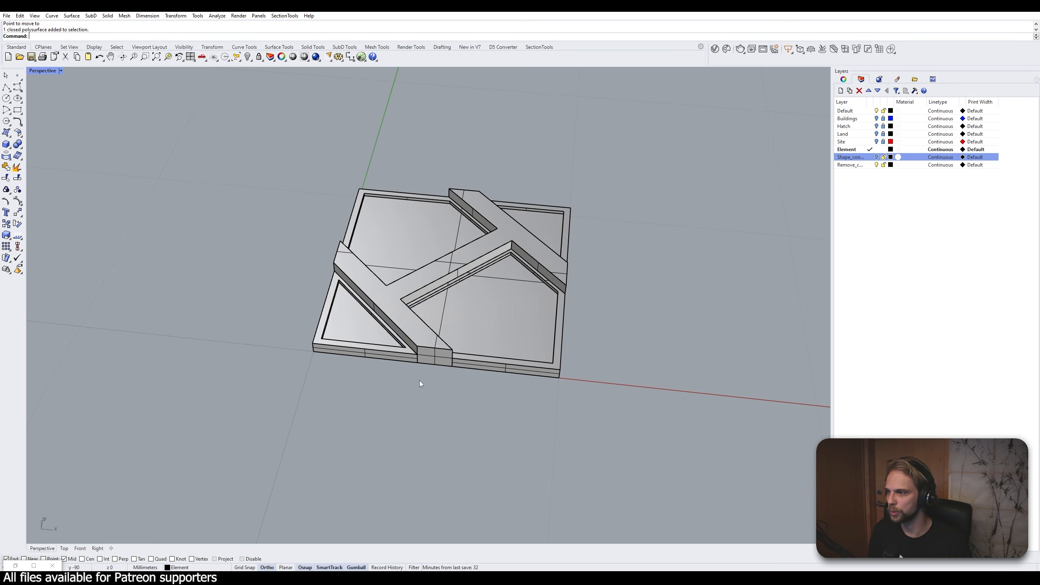
scroll(420, 380, up, 6)
click(387, 331)
shift+click(595, 350)
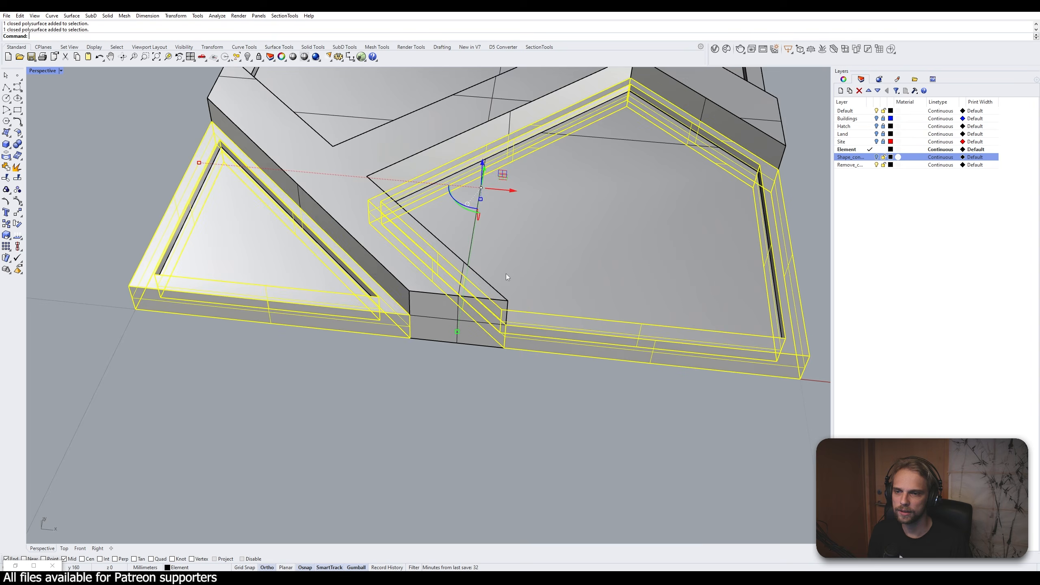
right_drag(505, 273, 362, 305)
shift+right_drag(324, 217, 333, 355)
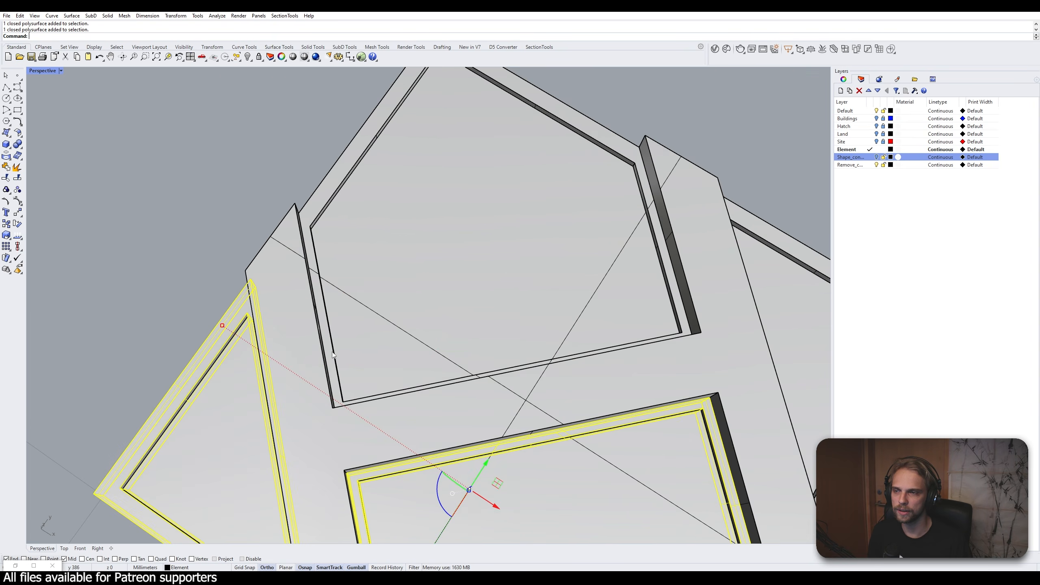
scroll(309, 256, down, 4)
shift+right_drag(306, 318, 303, 258)
click(178, 236)
right_drag(170, 320, 213, 264)
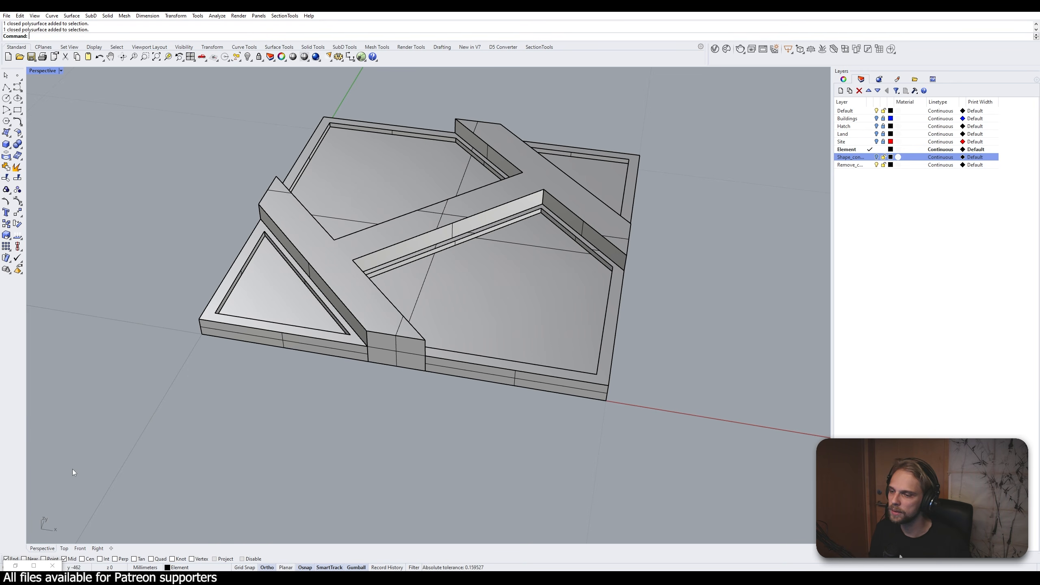
Switch to Grasshopper and clear the values of the Brep parameter feeding the Glass Box Morph
click(16, 566)
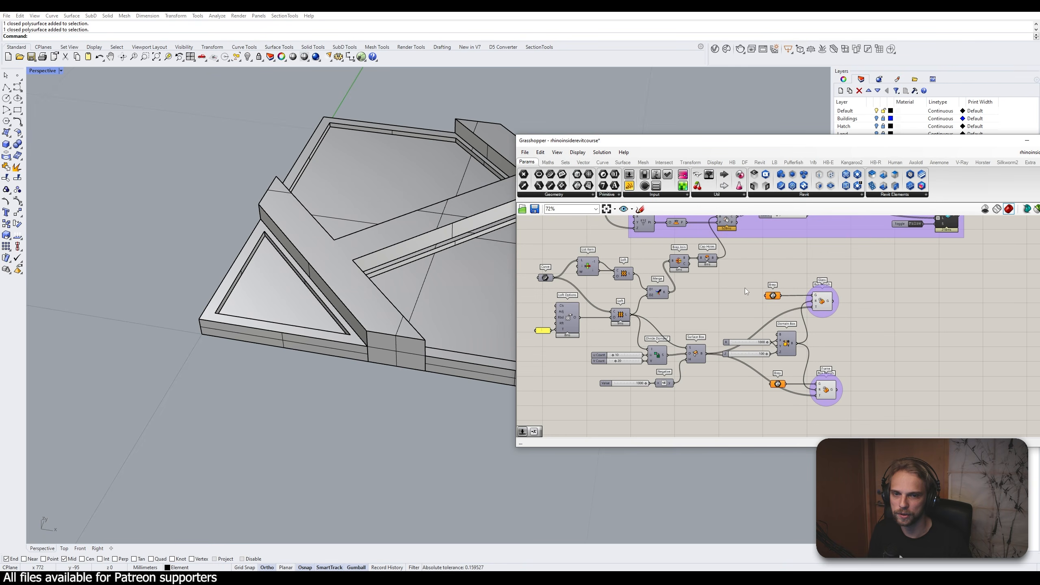
shift+right_drag(434, 245, 357, 225)
scroll(834, 309, up, 2)
click(834, 308)
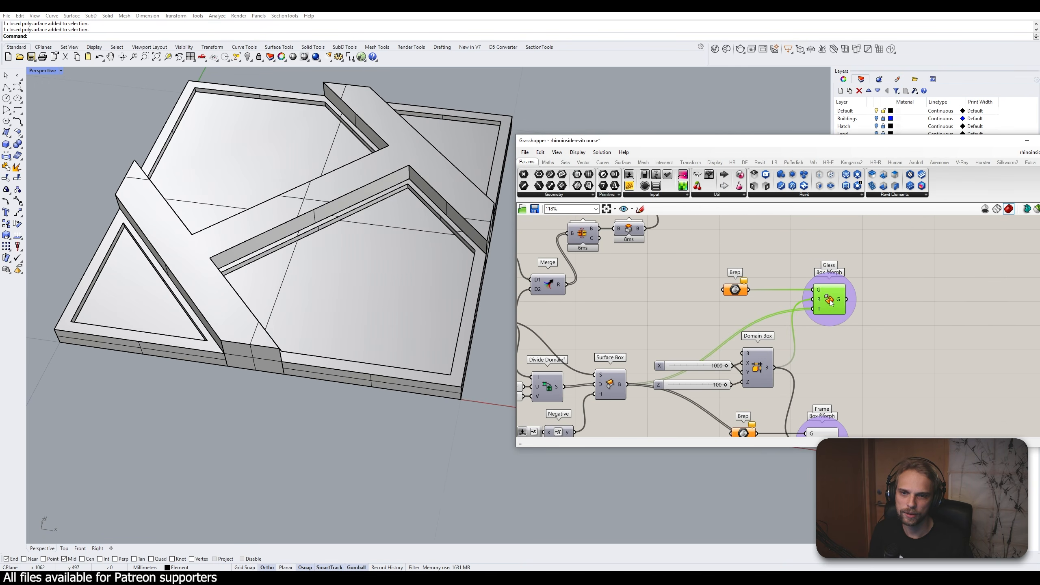
click(727, 288)
drag(727, 289, 729, 289)
right_click(729, 285)
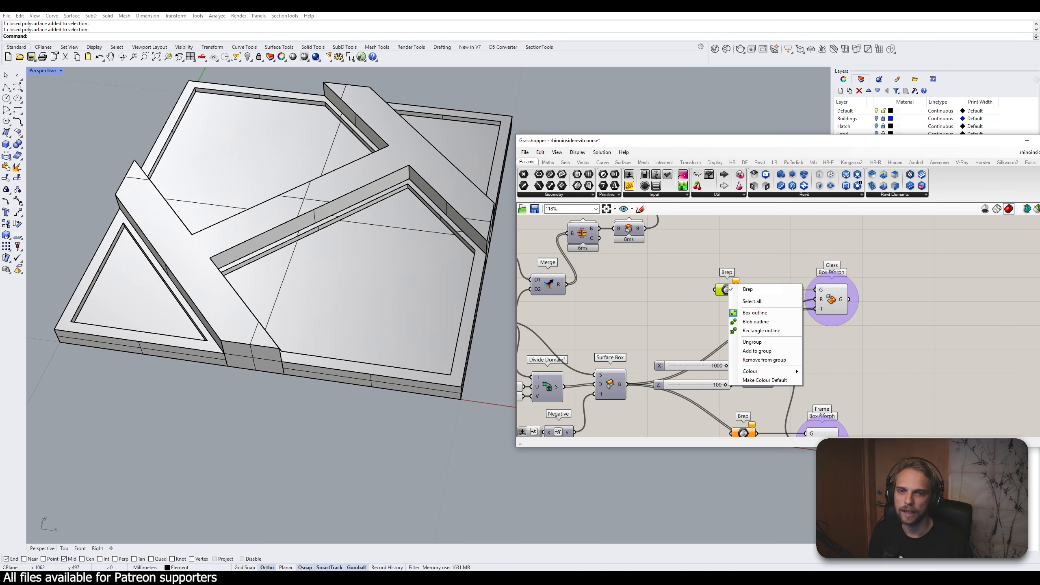
click(774, 353)
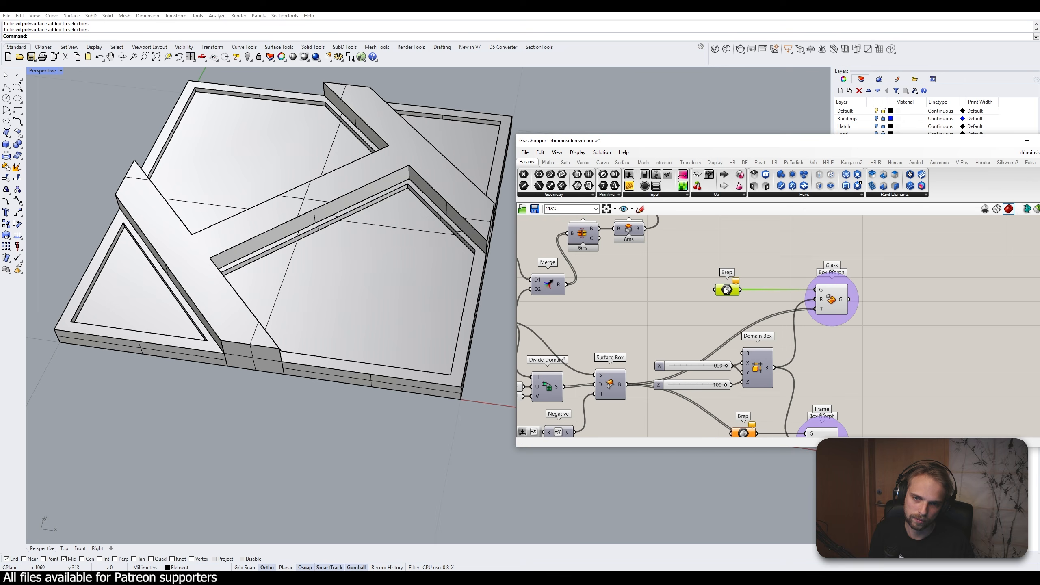
click(682, 286)
click(729, 290)
right_click(730, 290)
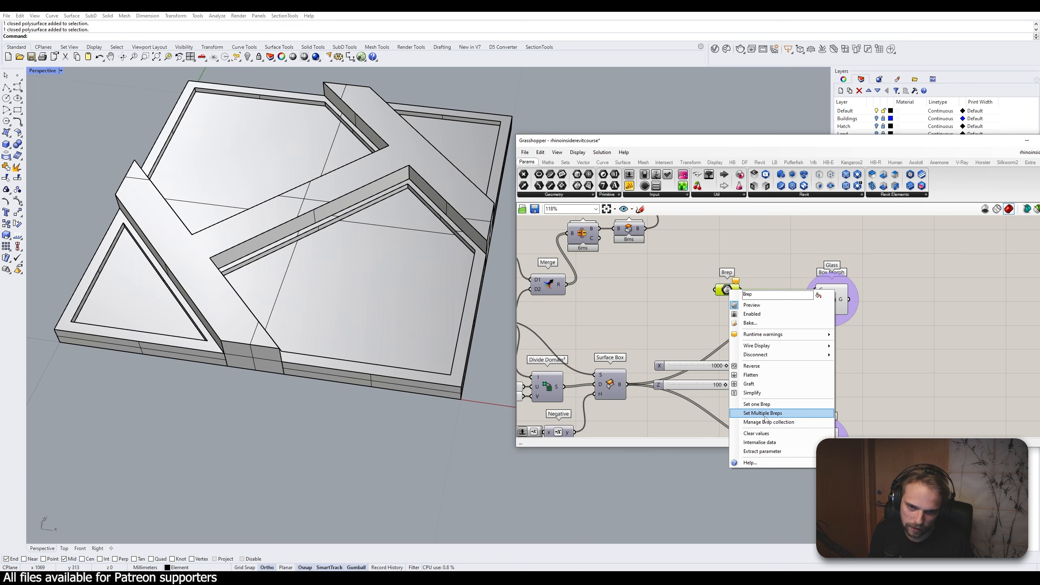
click(762, 413)
Set the four glass panels as multiple Breps in the Brep parameter that feeds the Glass Box Morph
right_click(729, 290)
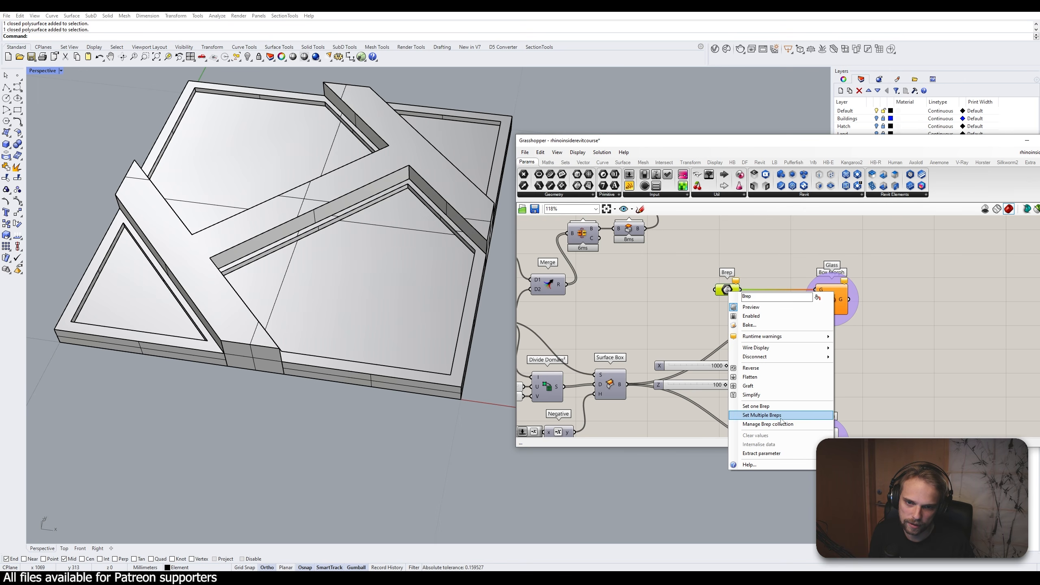
click(781, 416)
click(132, 296)
click(228, 180)
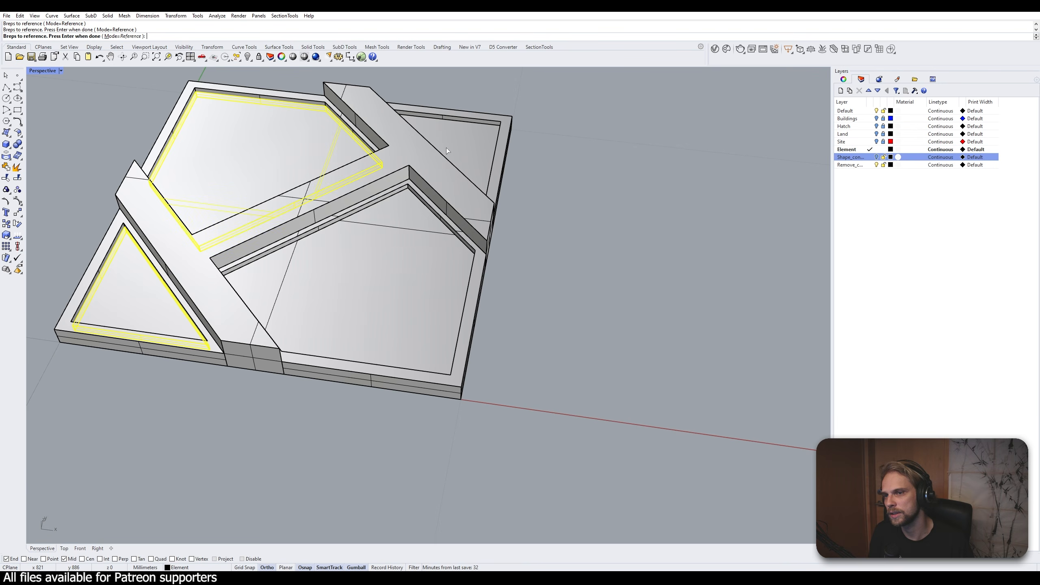
click(447, 150)
click(415, 276)
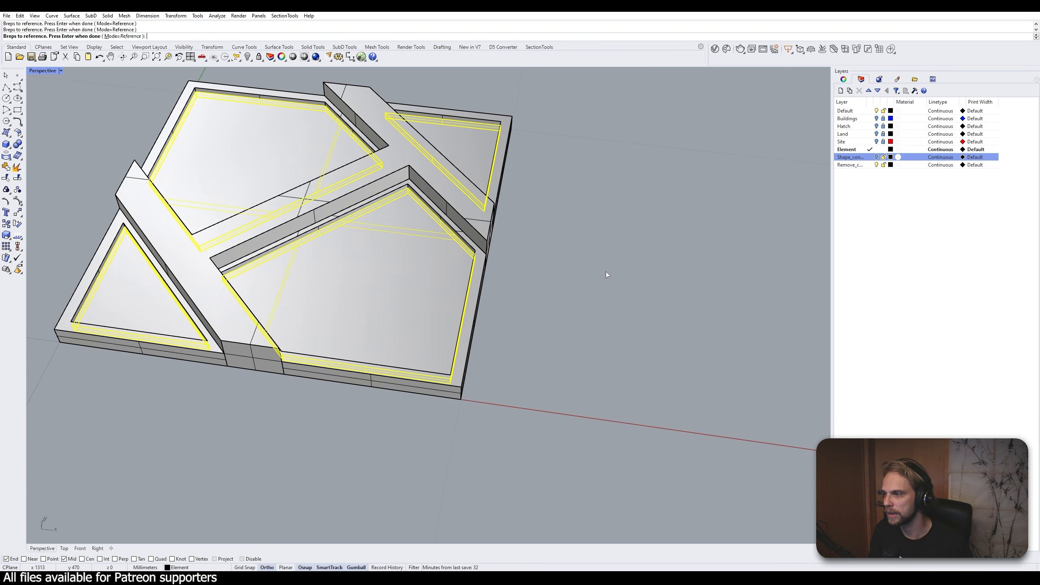
key(Return)
Examine how the Glass Box Morph distributes the panels along the curved facade
scroll(308, 234, down, 4)
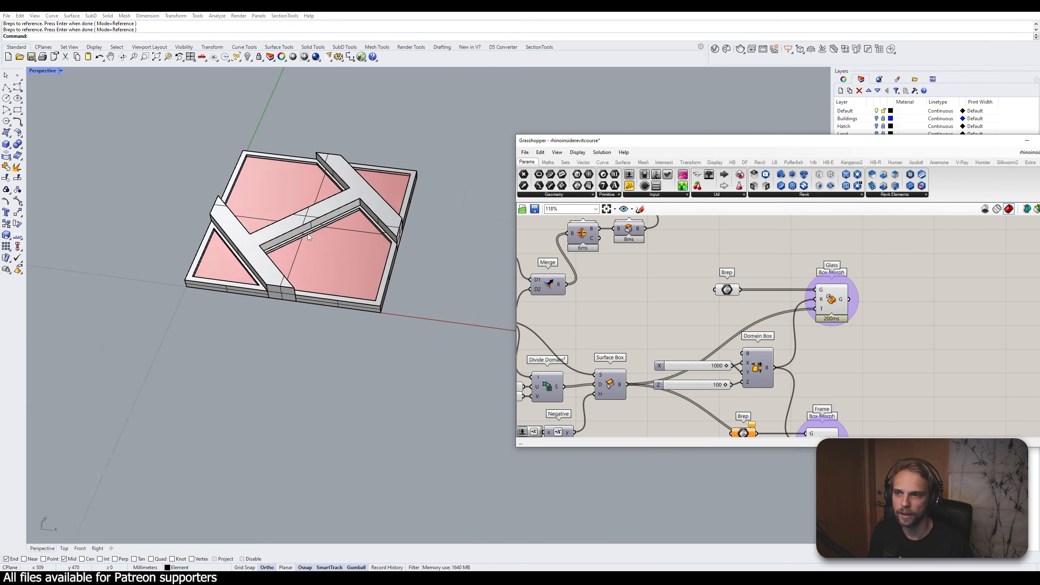
scroll(307, 235, down, 15)
shift+right_drag(267, 164, 116, 324)
scroll(196, 335, up, 8)
scroll(76, 403, down, 6)
scroll(178, 369, down, 5)
scroll(97, 289, up, 6)
scroll(97, 289, down, 8)
right_drag(213, 332, 418, 373)
scroll(400, 425, up, 8)
scroll(384, 301, up, 8)
scroll(369, 341, down, 4)
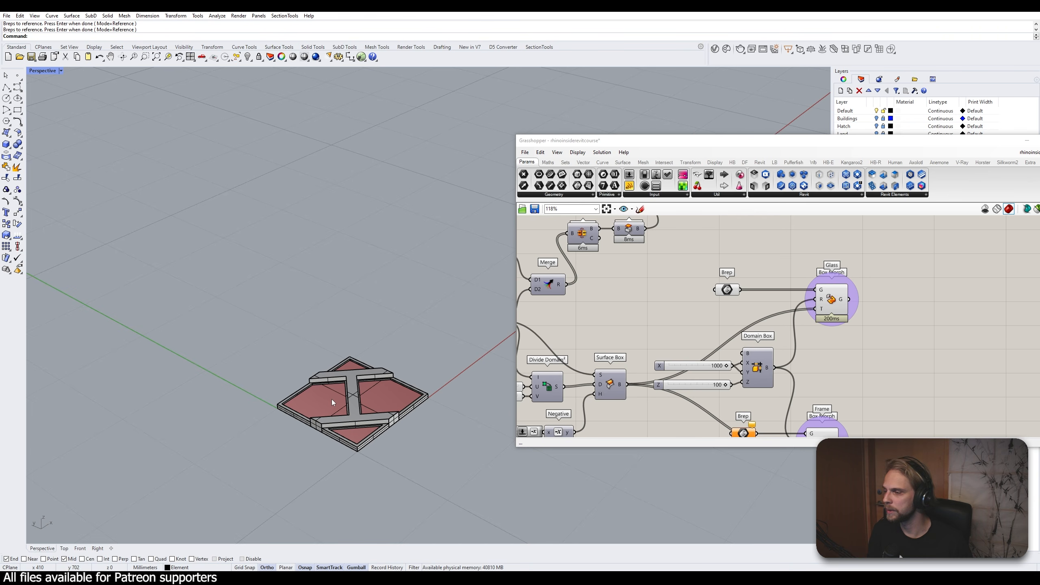
scroll(402, 280, down, 12)
right_drag(402, 280, 162, 283)
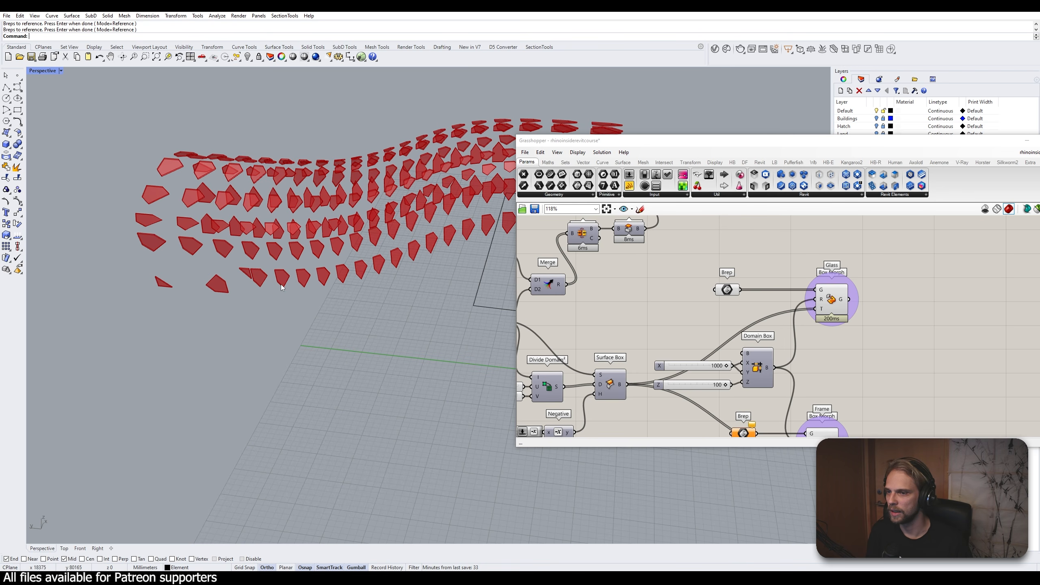
scroll(262, 276, up, 5)
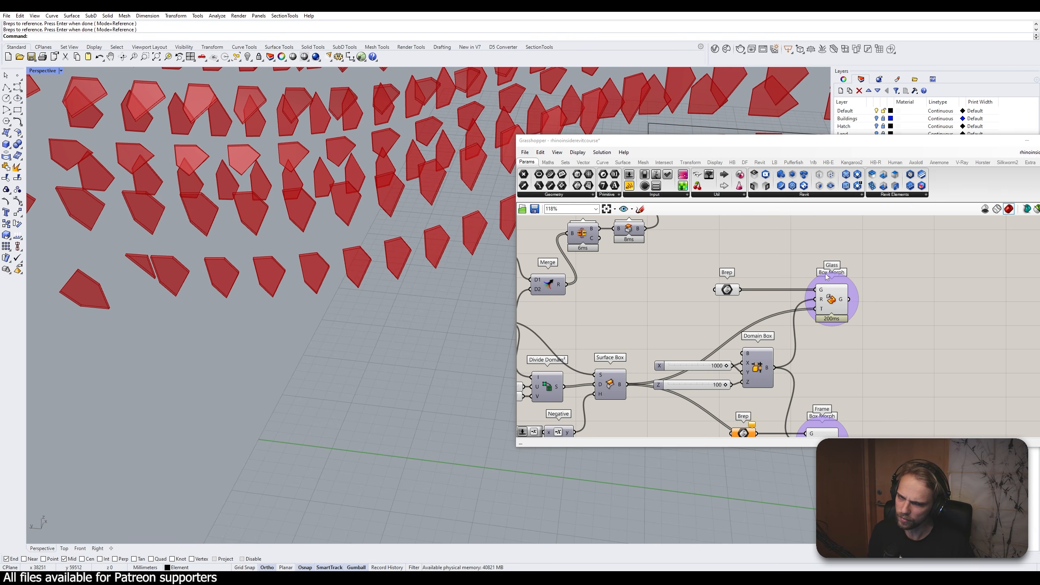
Make room beside the Brep parameter and disconnect it from the geometry input of the Glass Box Morph
scroll(798, 304, up, 2)
drag(737, 307, 717, 306)
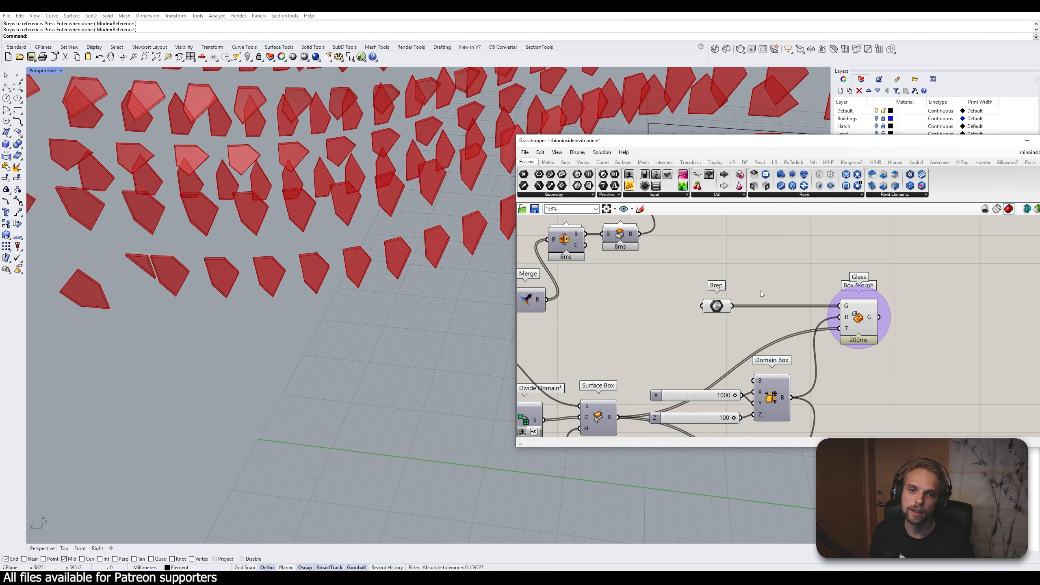
mouse_move(720, 308)
mouse_down()
mouse_move(729, 301)
mouse_move(701, 305)
mouse_up()
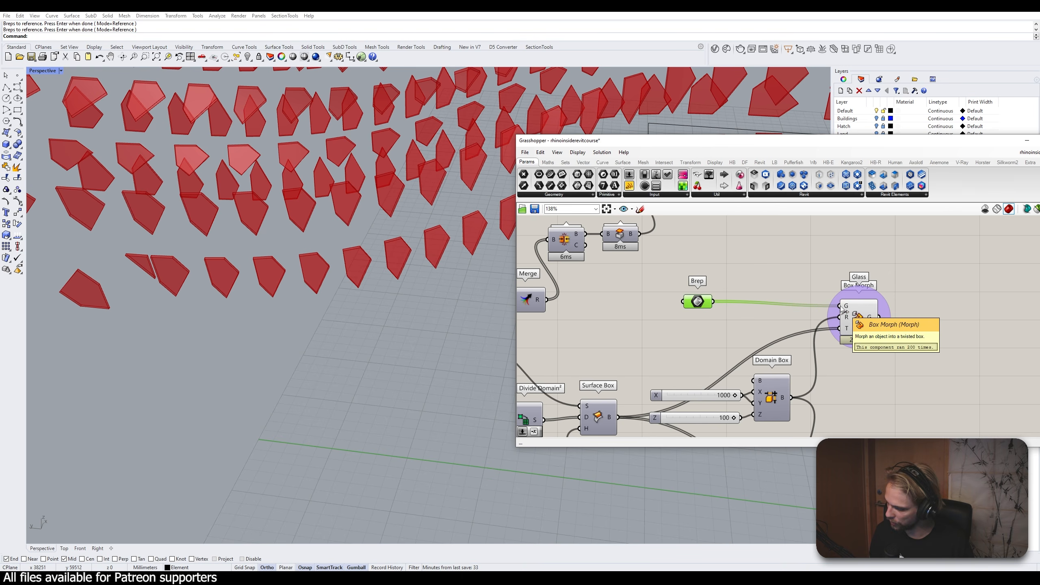
ctrl+drag(845, 309, 689, 315)
Add a Group component and wire it between the Brep parameter and the Glass Box Morph's geometry input
double_click(727, 287)
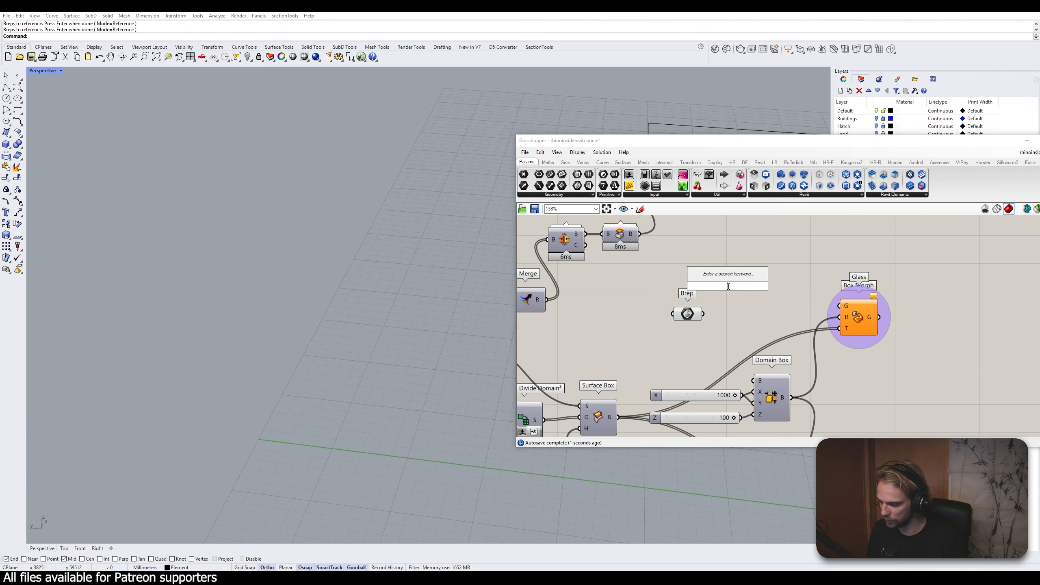
text(group)
key(Return)
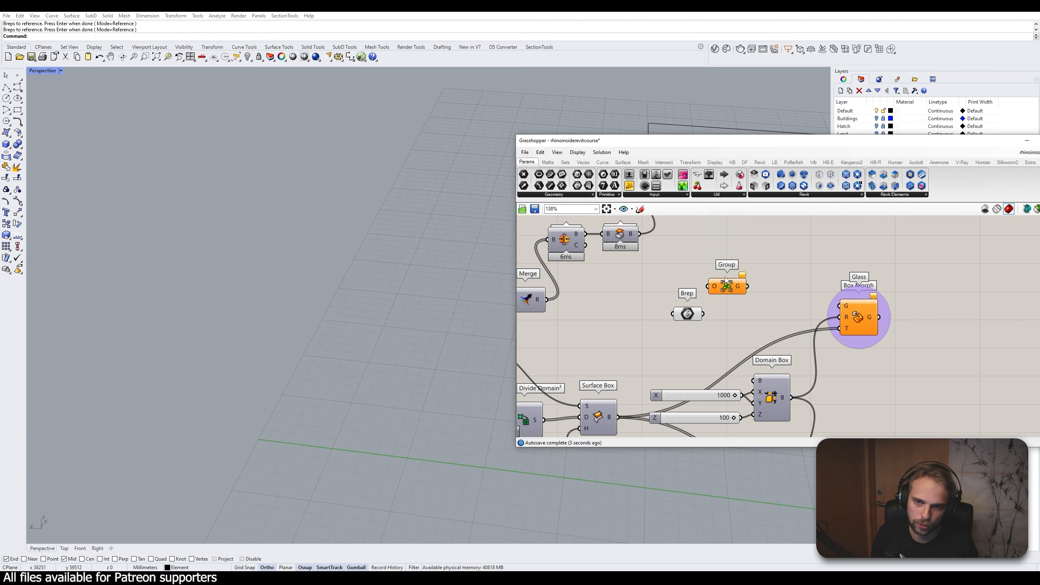
drag(703, 314, 675, 324)
drag(737, 316, 833, 308)
click(766, 328)
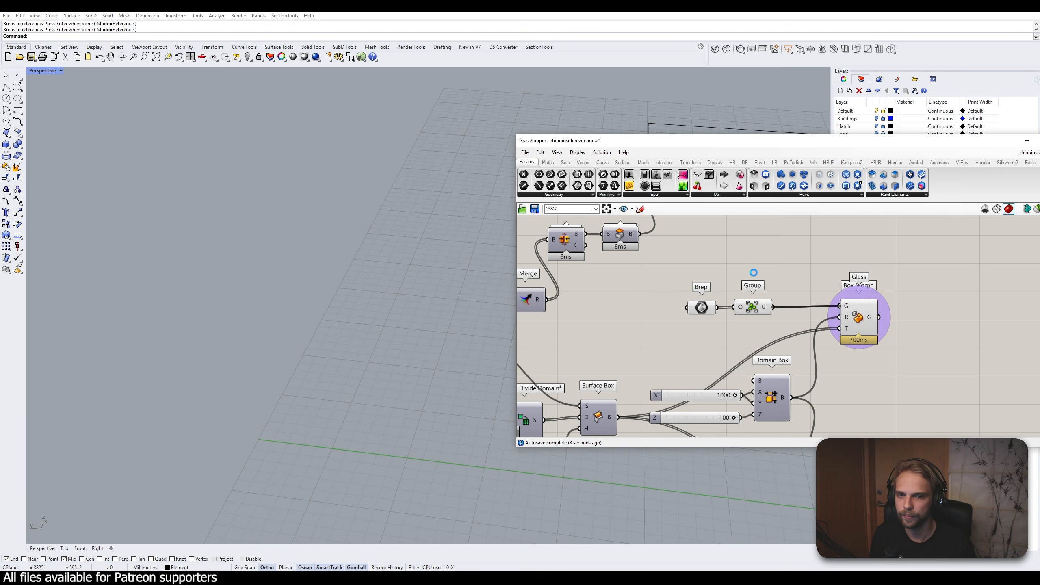
scroll(303, 324, down, 5)
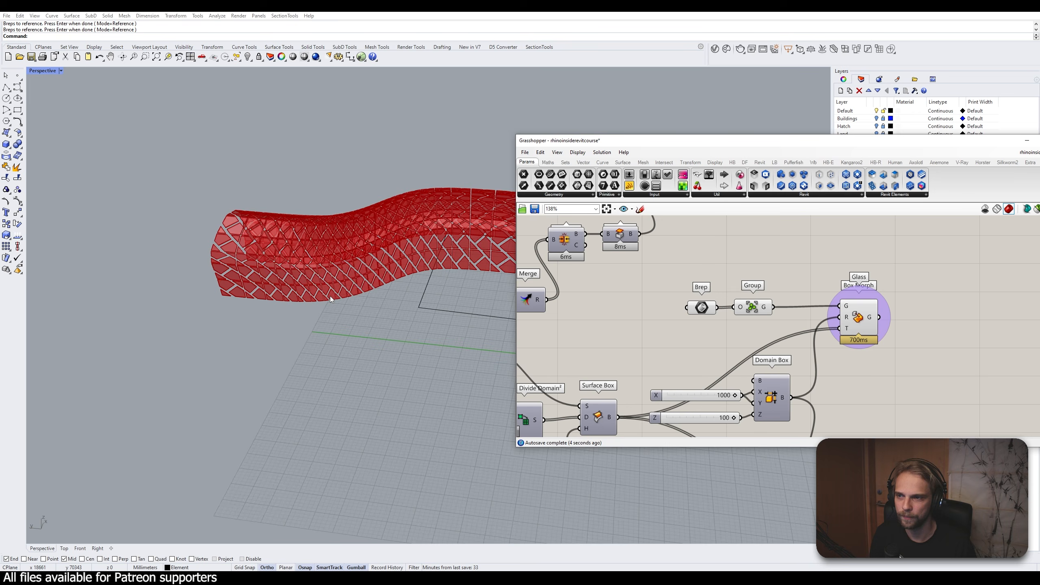
right_drag(303, 324, 342, 311)
click(932, 361)
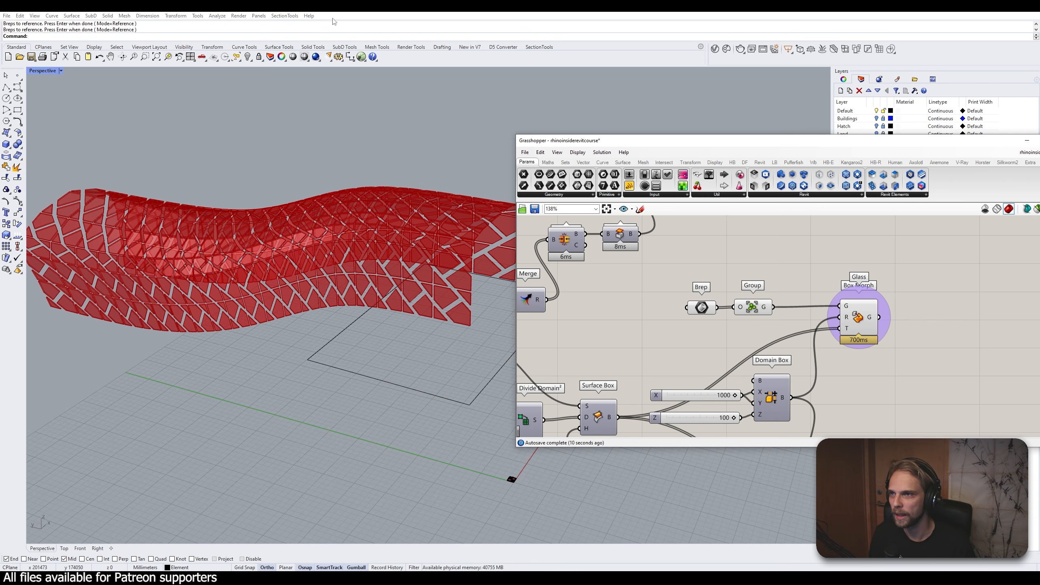
Move the Rhino window aside, switch to Revit and inspect the building's floor slabs in the 3D view
drag(335, 8, 648, 55)
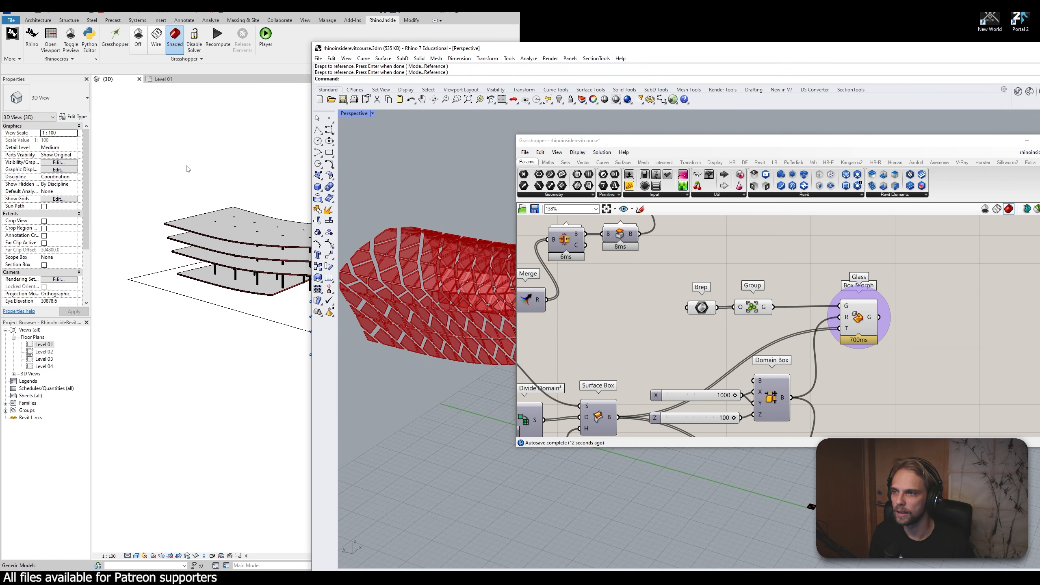
click(246, 160)
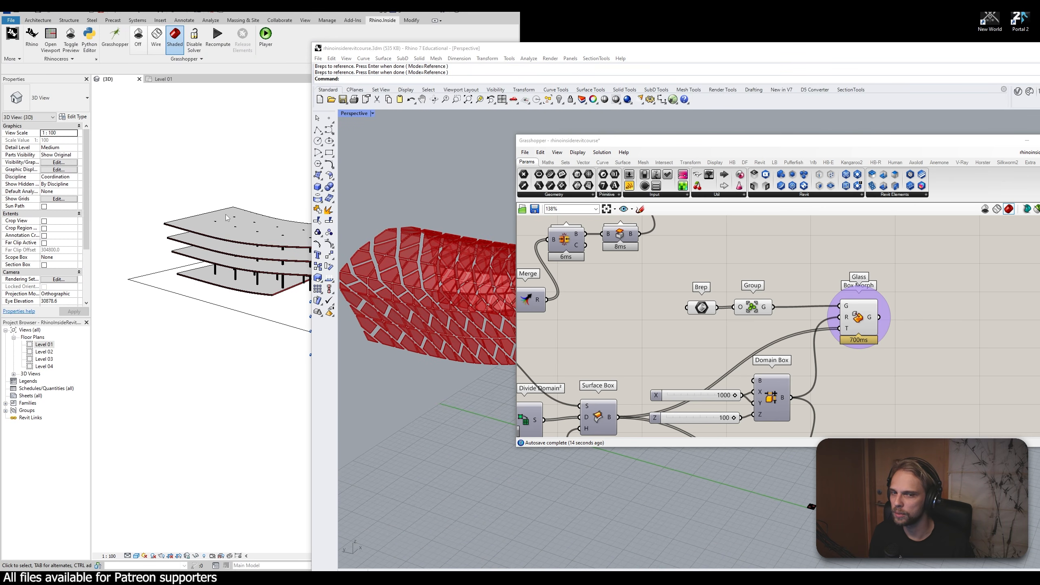
scroll(225, 222, down, 1)
scroll(232, 283, up, 6)
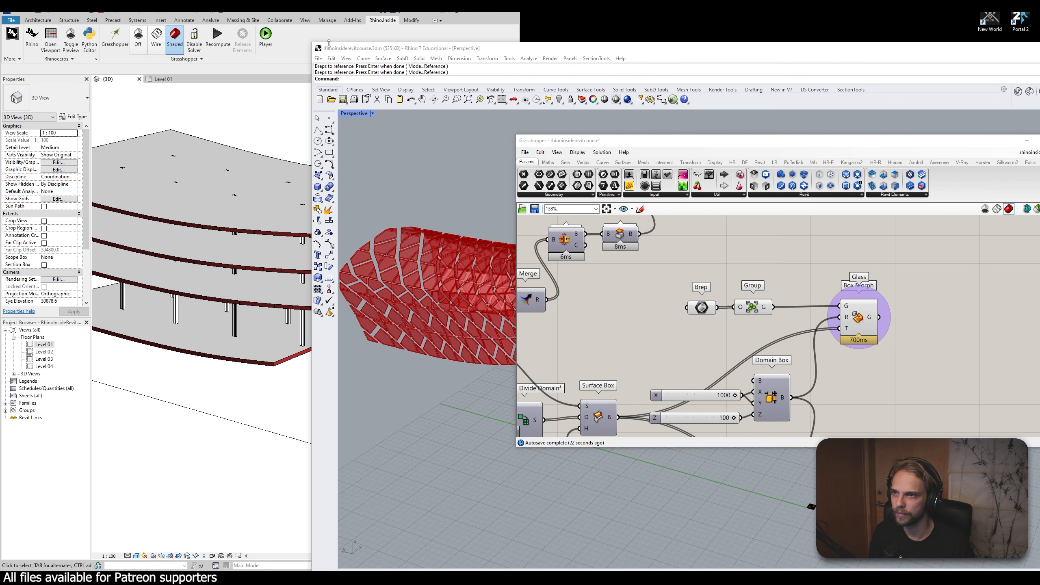
click(504, 13)
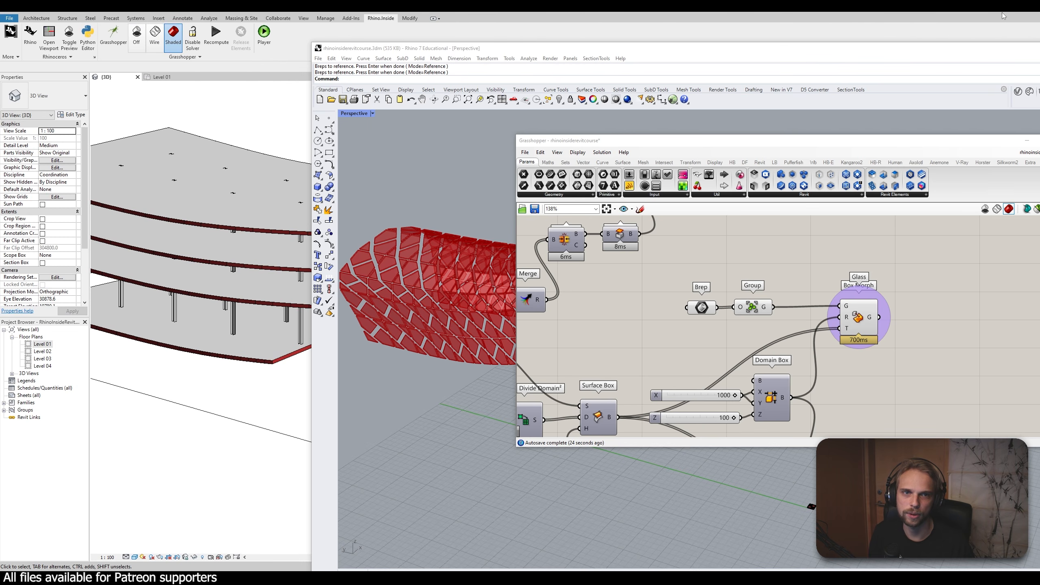
Bring the Rhino window back into view beside the Grasshopper canvas and zoom to the source tile element near the origin
drag(944, 144, 689, 215)
scroll(644, 356, down, 4)
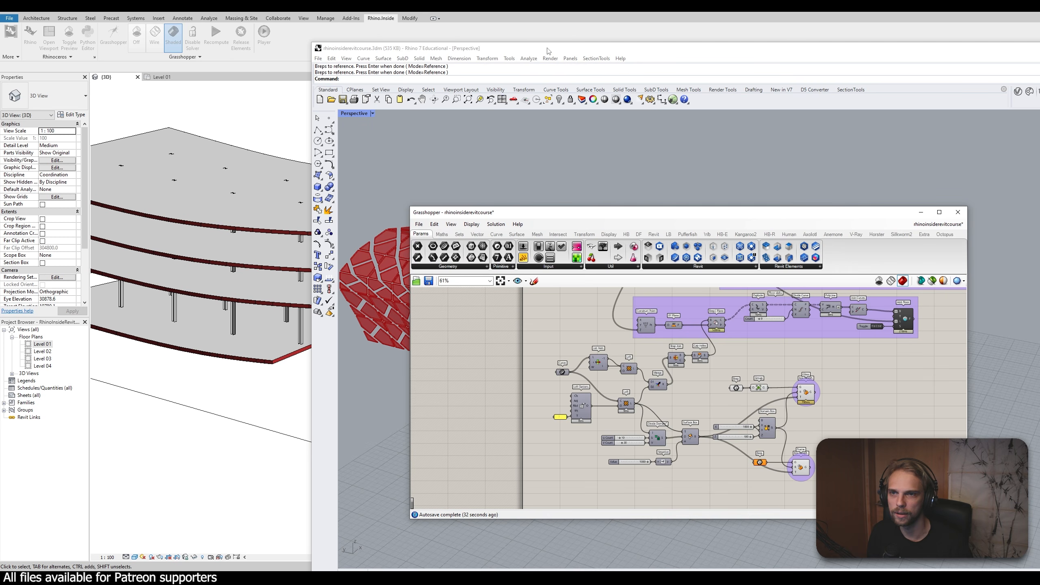
drag(549, 48, 234, 15)
scroll(805, 393, down, 2)
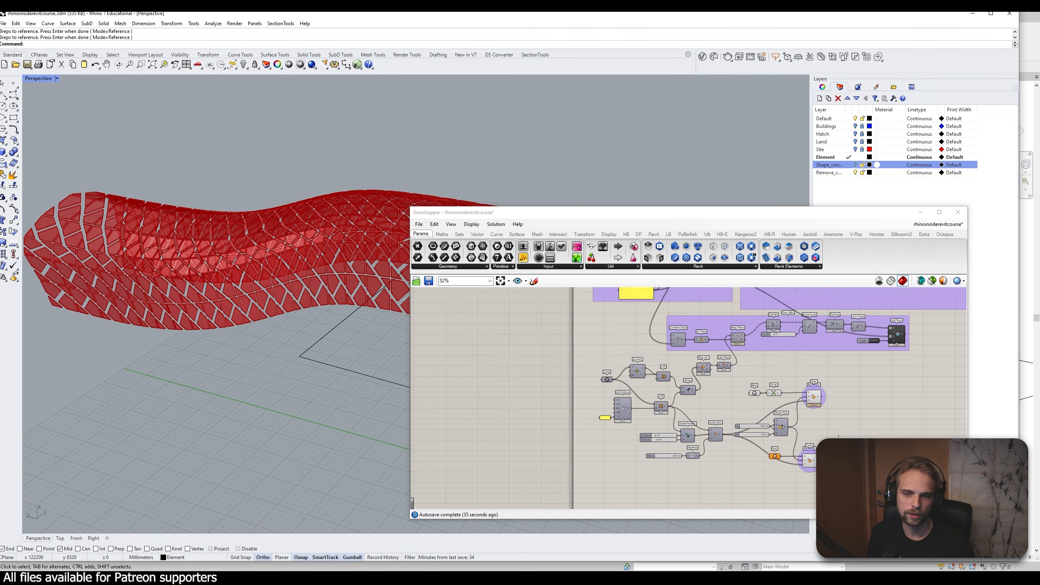
drag(544, 218, 844, 407)
scroll(384, 469, up, 10)
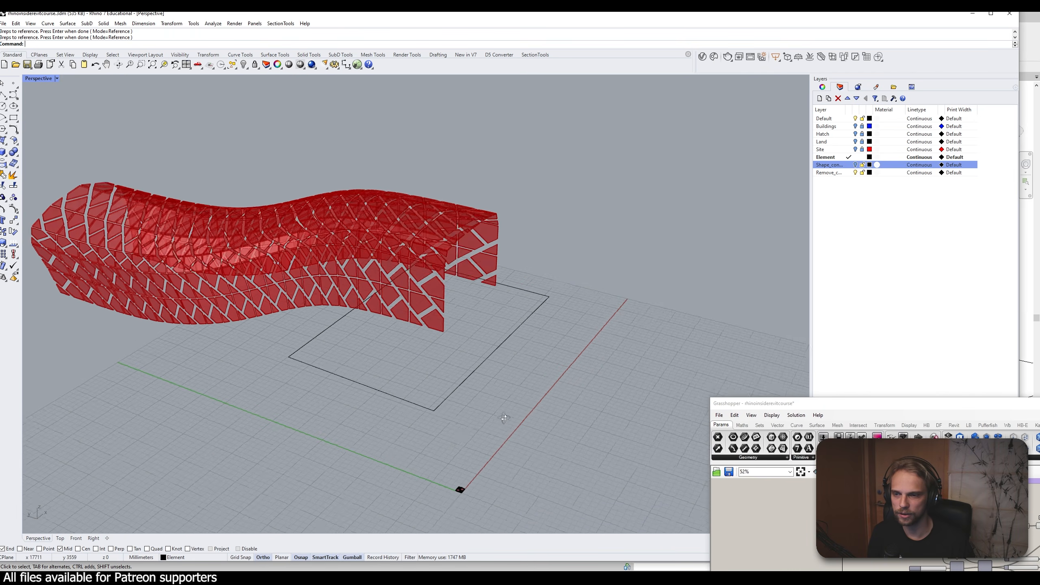
scroll(335, 403, up, 3)
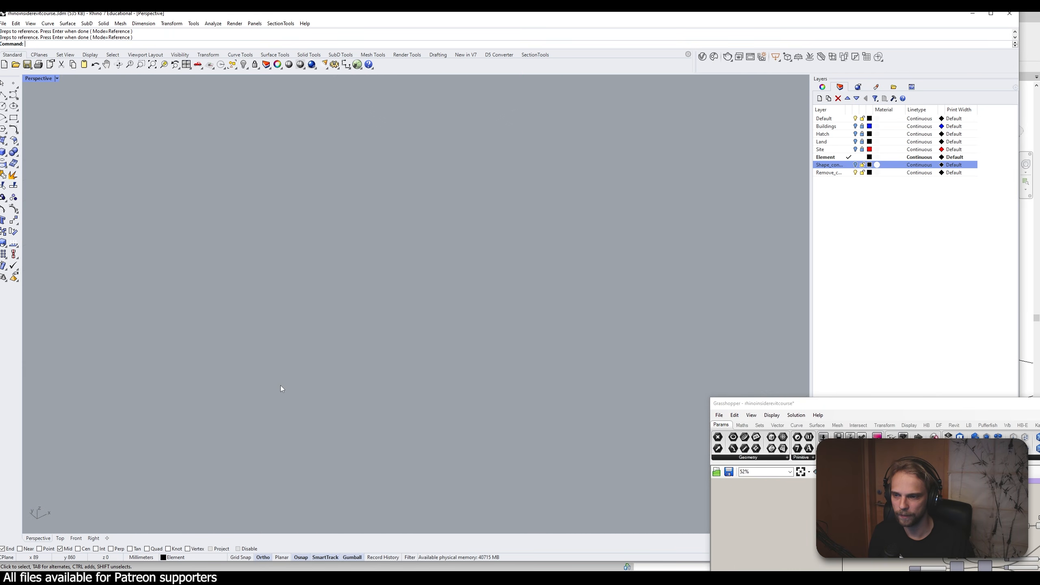
drag(839, 405, 642, 80)
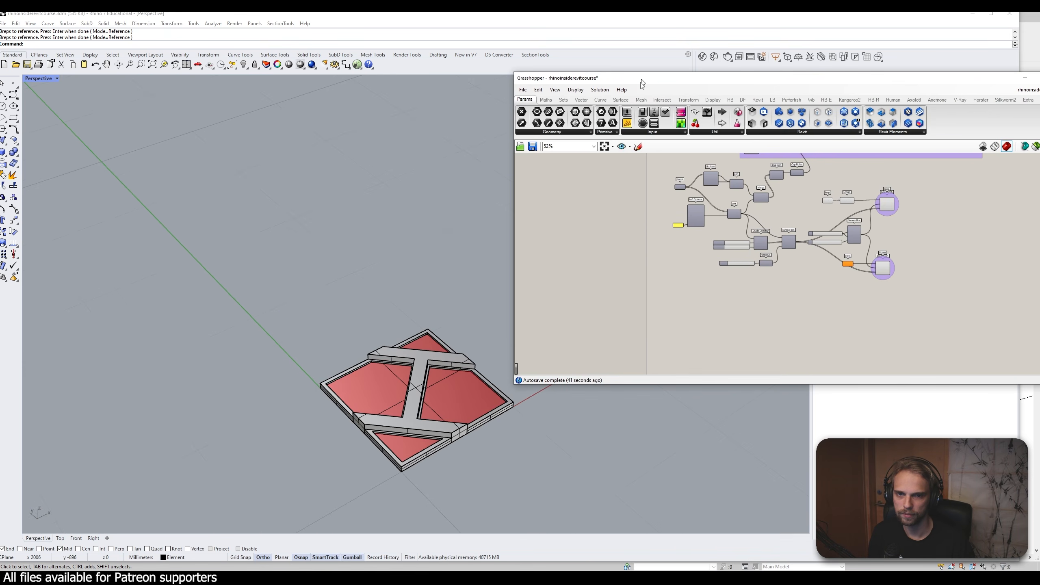
Add a Group component and wire it between the Brep parameter and the Frame Box Morph's geometry input
scroll(885, 256, up, 6)
drag(792, 283, 740, 280)
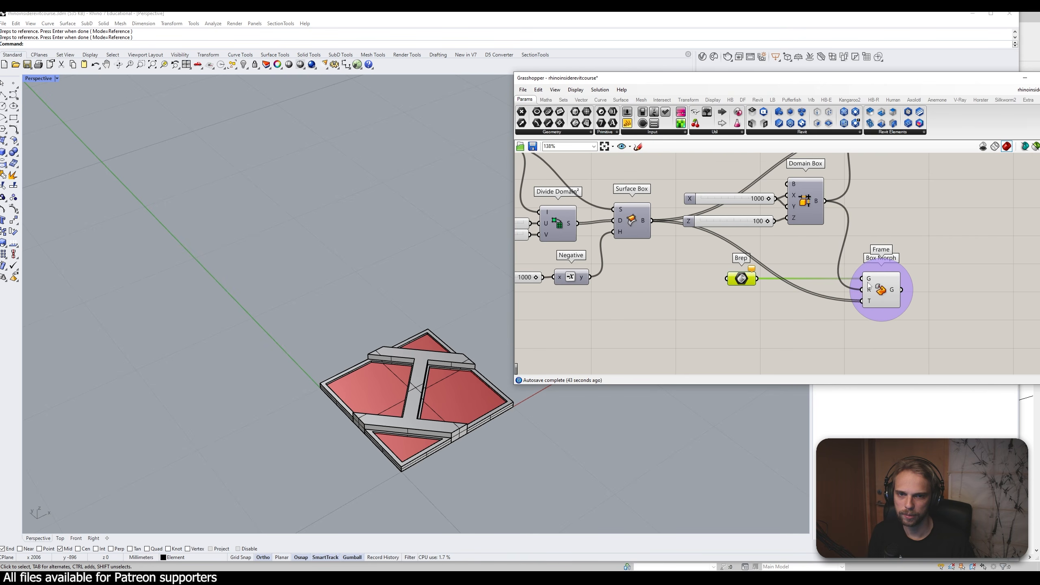
double_click(748, 320)
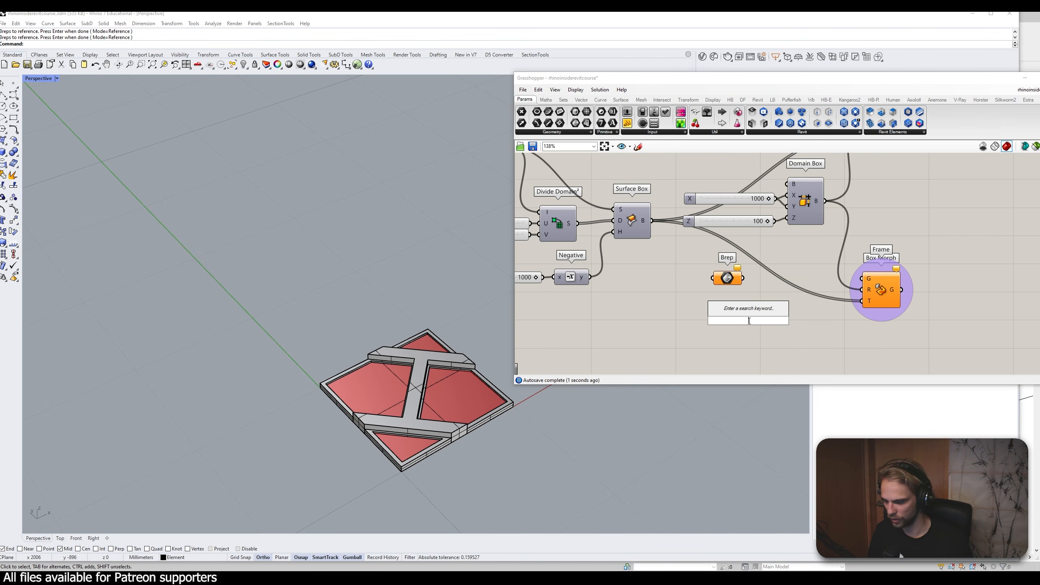
text(grou)
key(Return)
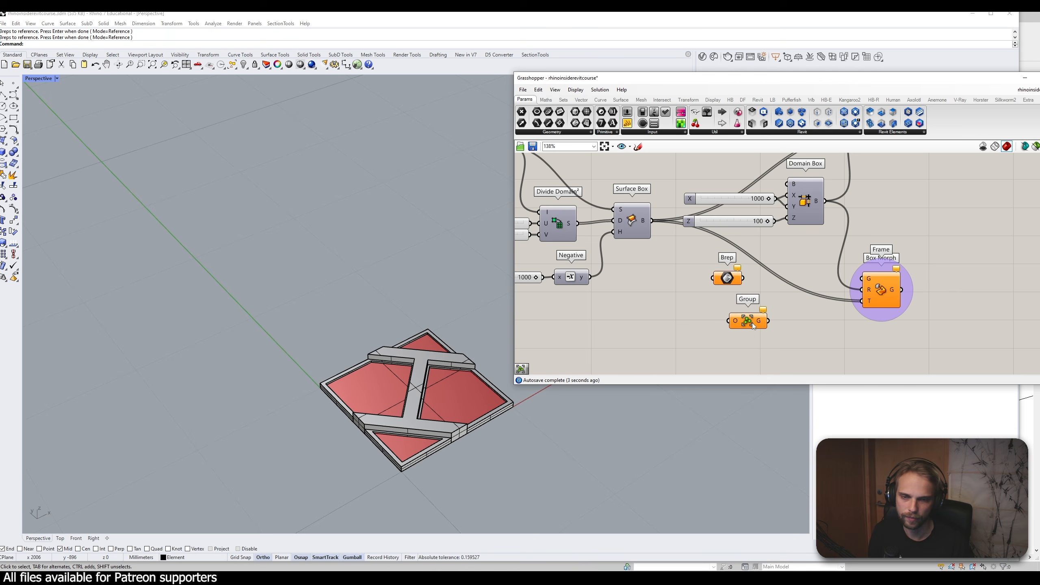
drag(753, 324, 861, 279)
drag(784, 315, 721, 287)
drag(686, 242, 800, 280)
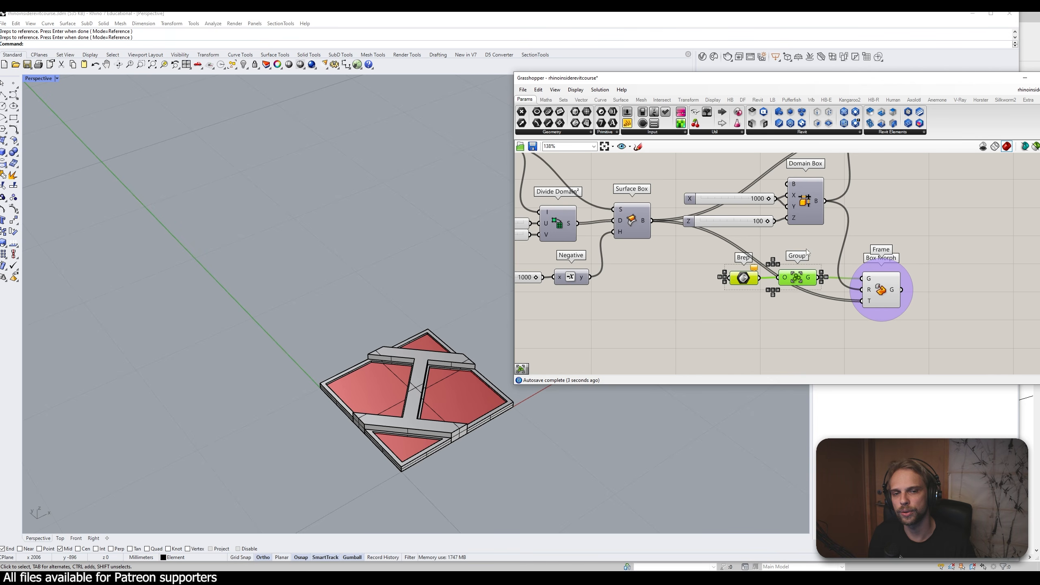
click(815, 256)
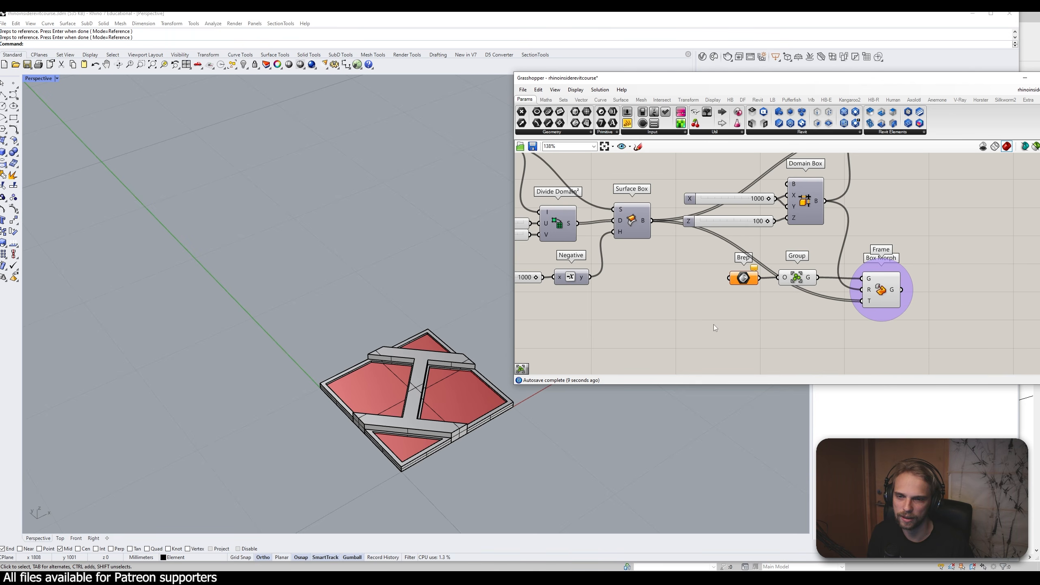
Reference all of the tile's frames and strips as multiple Breps in the Brep parameter feeding the Frame Box Morph
right_click(747, 281)
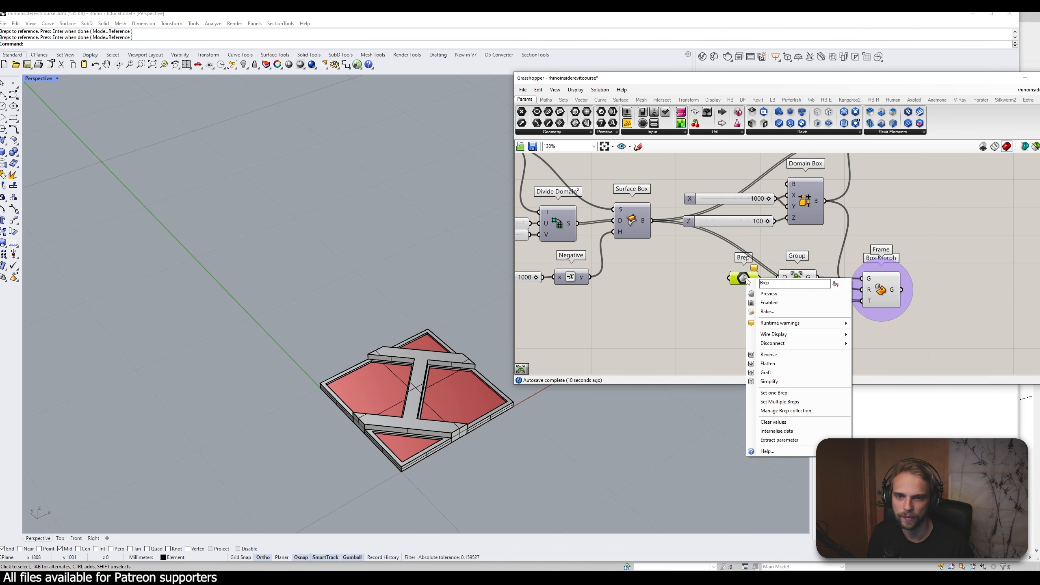
click(779, 402)
click(329, 396)
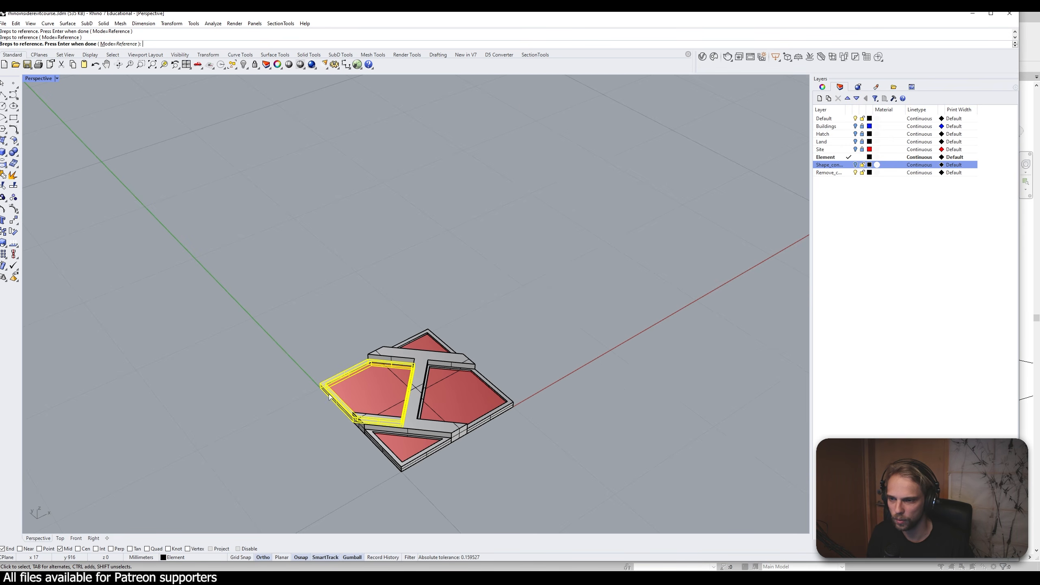
click(385, 362)
click(445, 358)
click(486, 379)
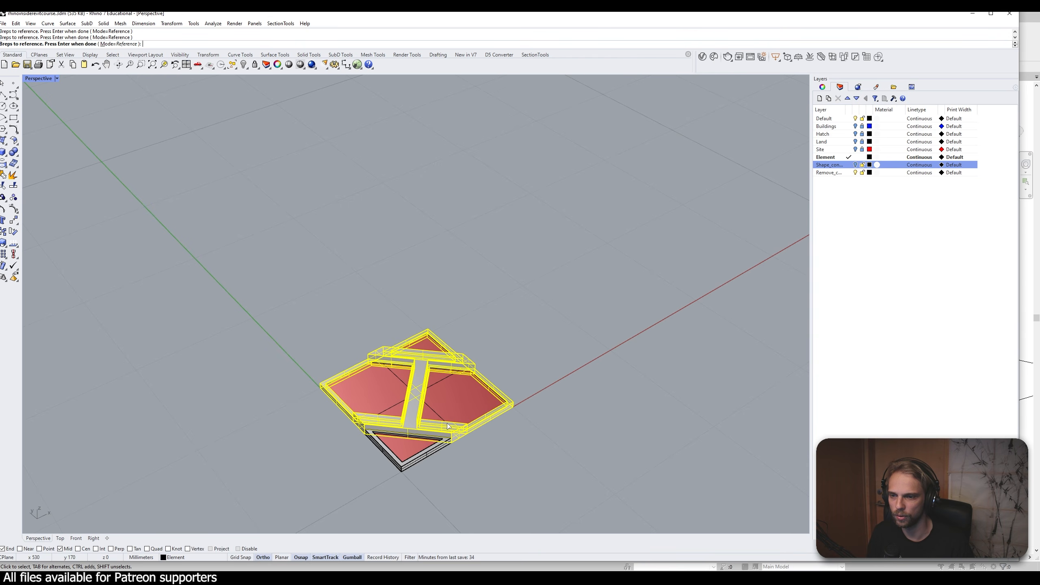
click(444, 448)
scroll(410, 447, up, 5)
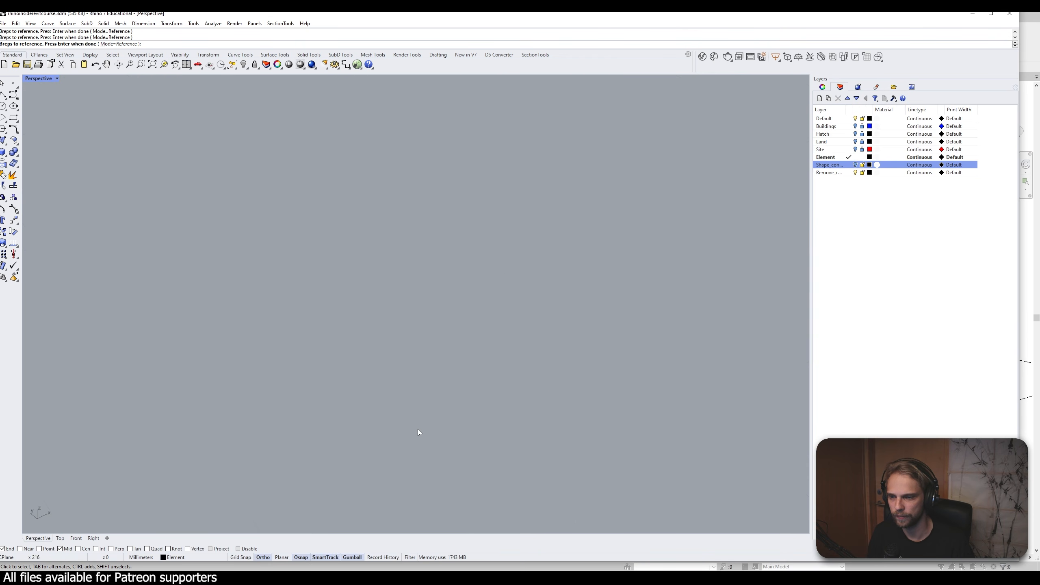
scroll(420, 427, down, 5)
key(Return)
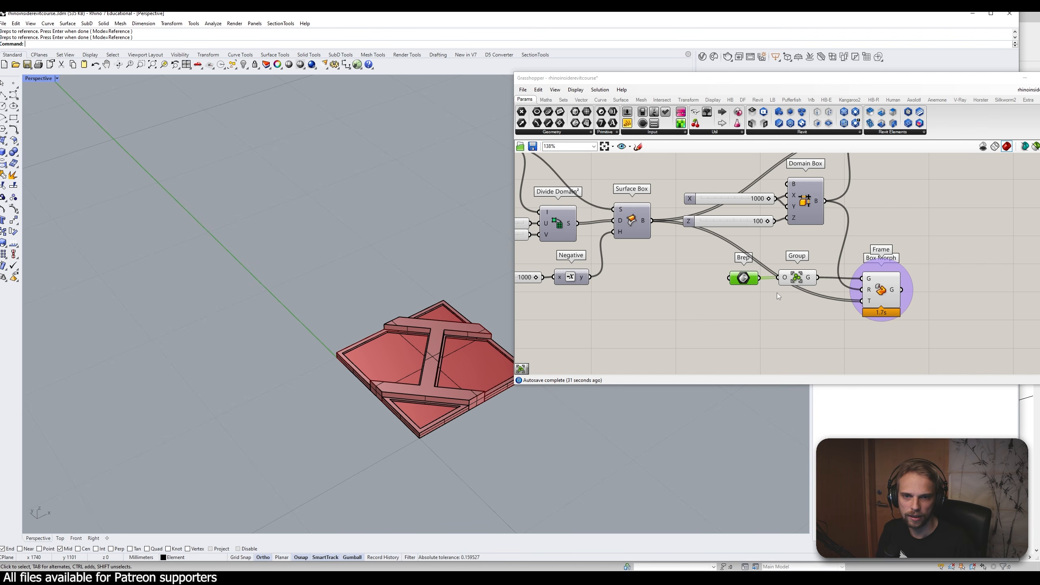
Inspect the morphed frames along the curved facade and the geometry output of the Glass Box Morph
scroll(758, 278, down, 2)
scroll(283, 256, down, 15)
shift+right_drag(282, 173, 314, 364)
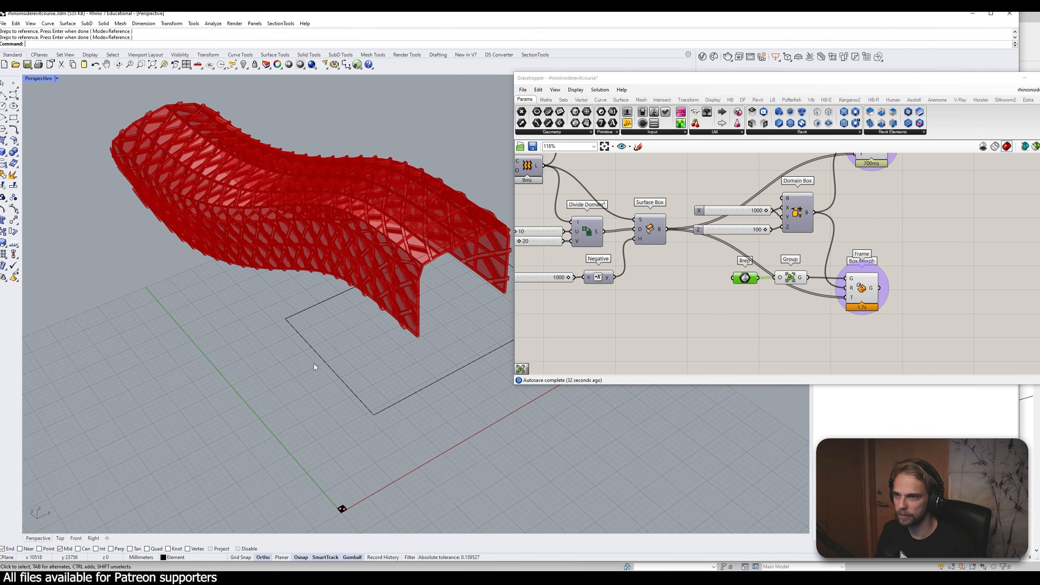
scroll(377, 265, up, 6)
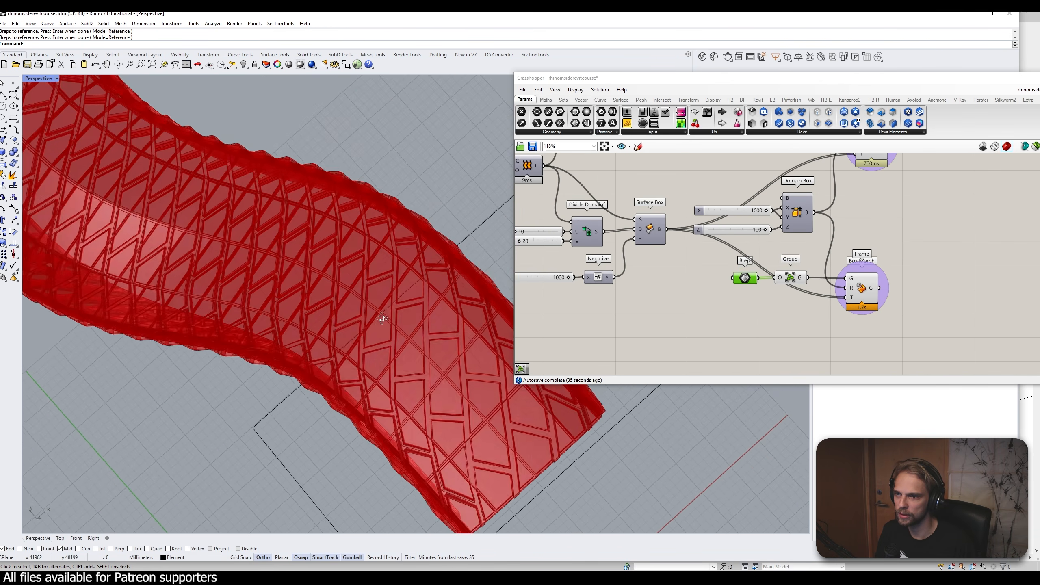
drag(215, 14, 297, 21)
right_drag(875, 159, 813, 218)
scroll(813, 218, up, 4)
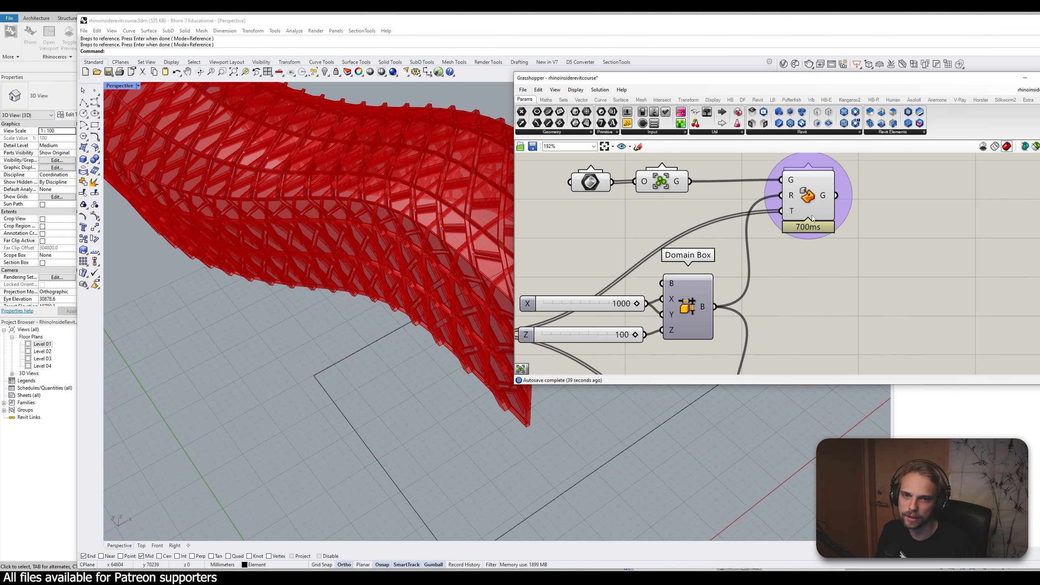
mouse_move(826, 198)
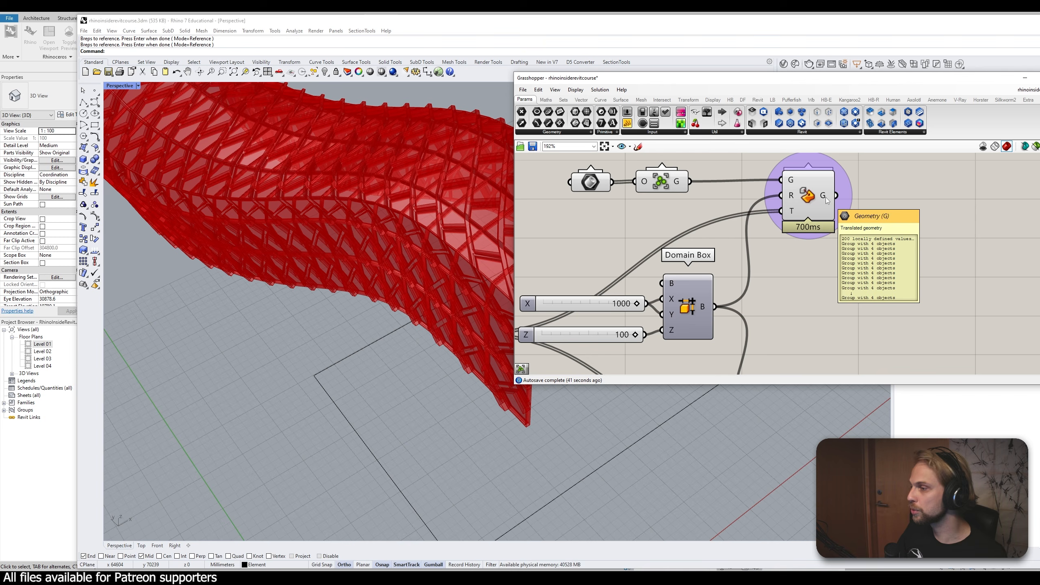
Add an Ungroup component and connect it to the geometry output of the Glass Box Morph
right_drag(826, 197, 742, 237)
double_click(837, 242)
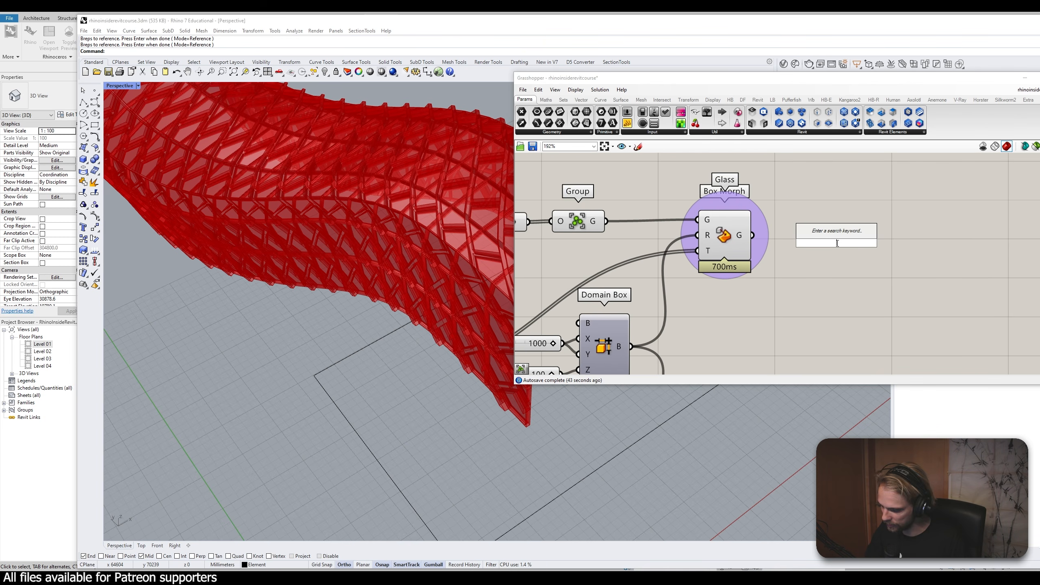
text(ungropu)
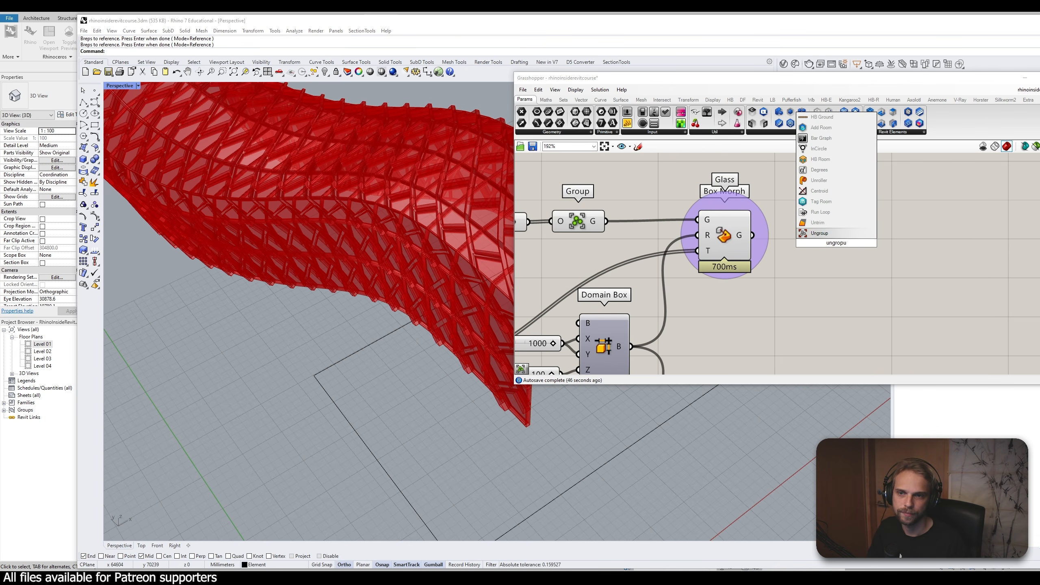
key(Return)
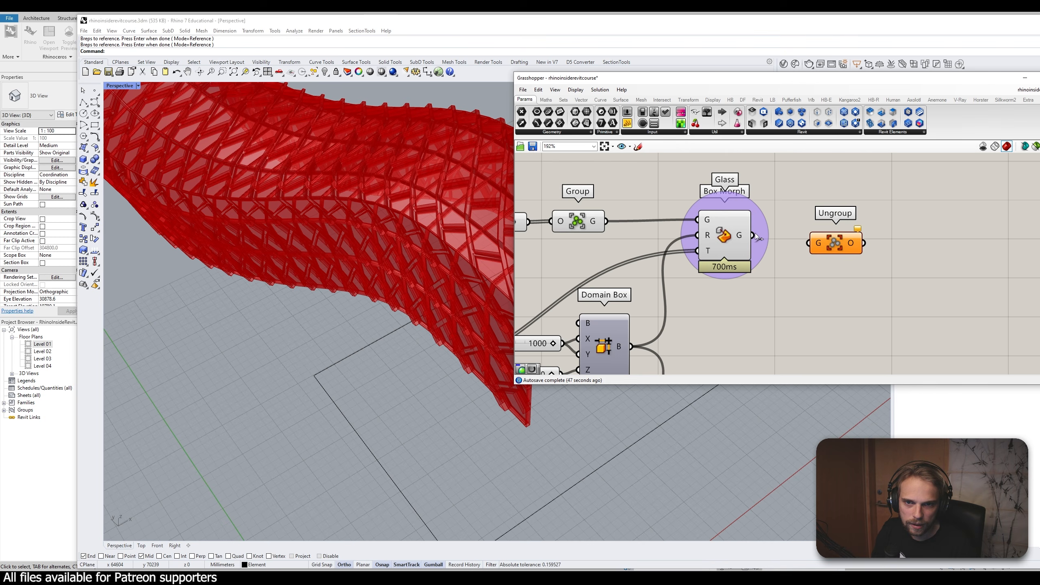
drag(757, 237, 836, 226)
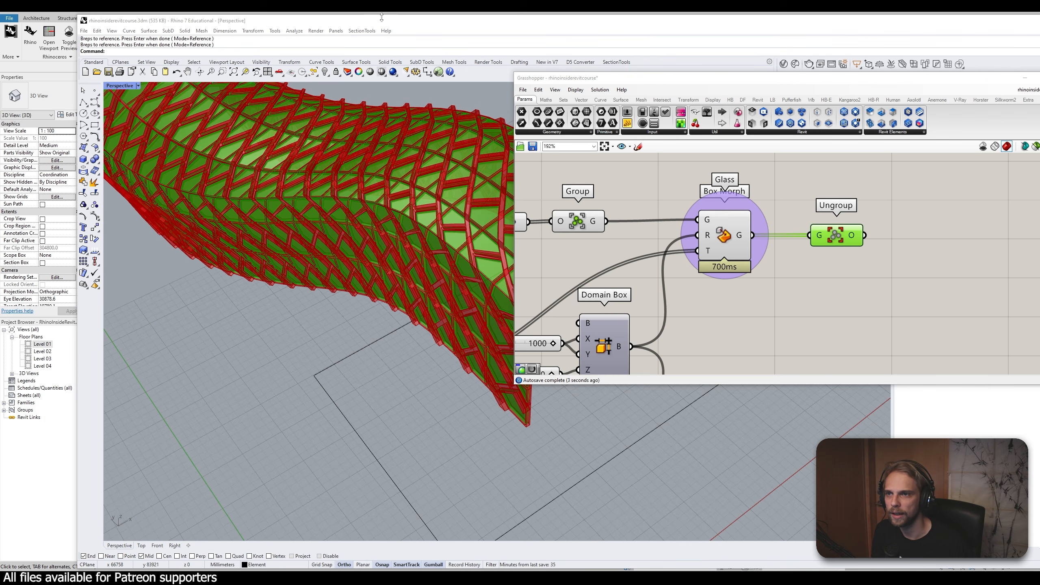
Uncover the Revit 3D view to check the ungrouped glass panels, and return to the Rhino window
drag(381, 17, 449, 352)
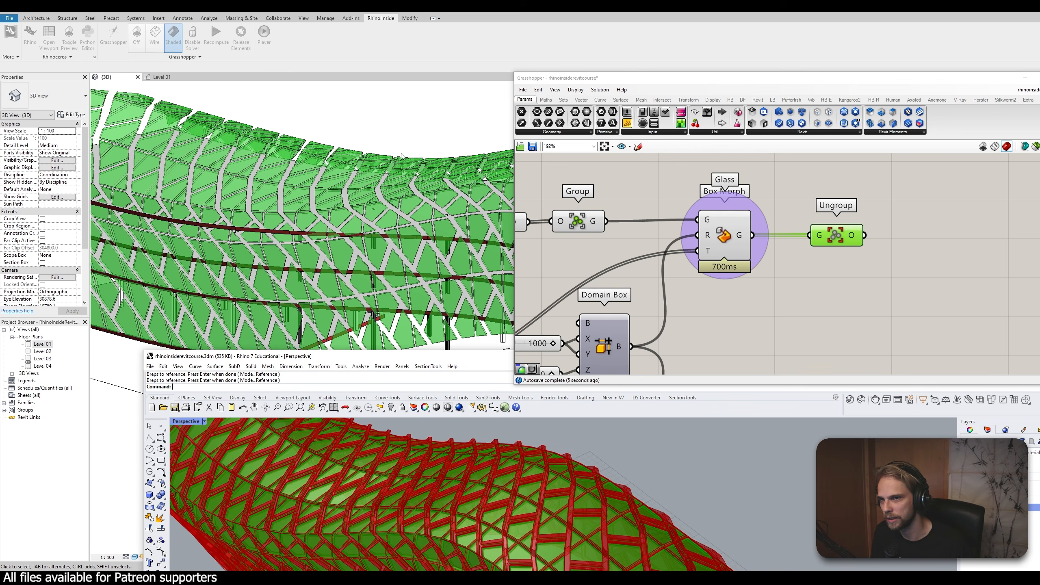
click(866, 316)
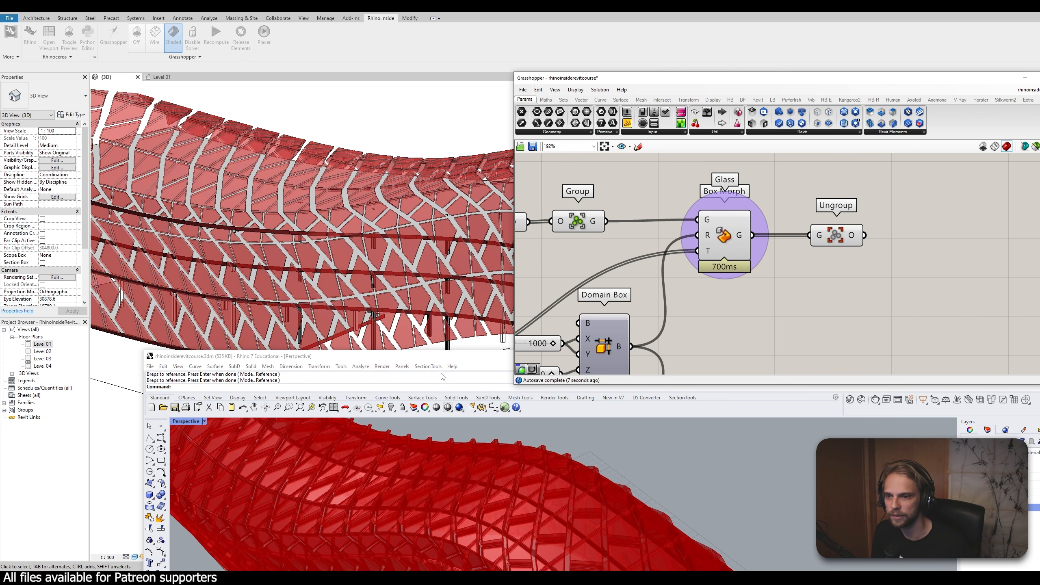
drag(439, 360, 313, 110)
Add an Ungroup component and connect it to the geometry output of the Frame Box Morph
scroll(803, 269, down, 3)
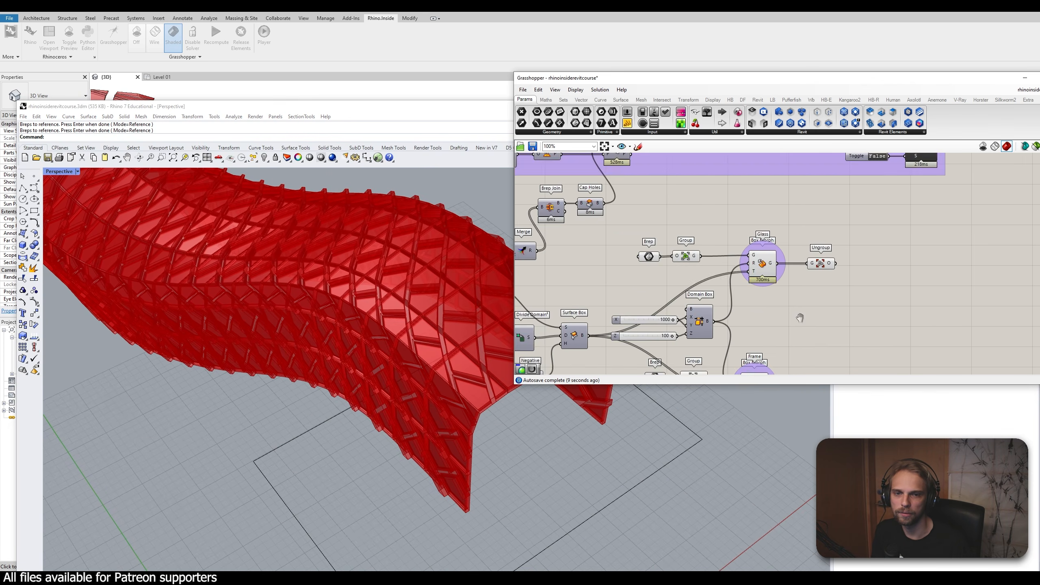
double_click(787, 289)
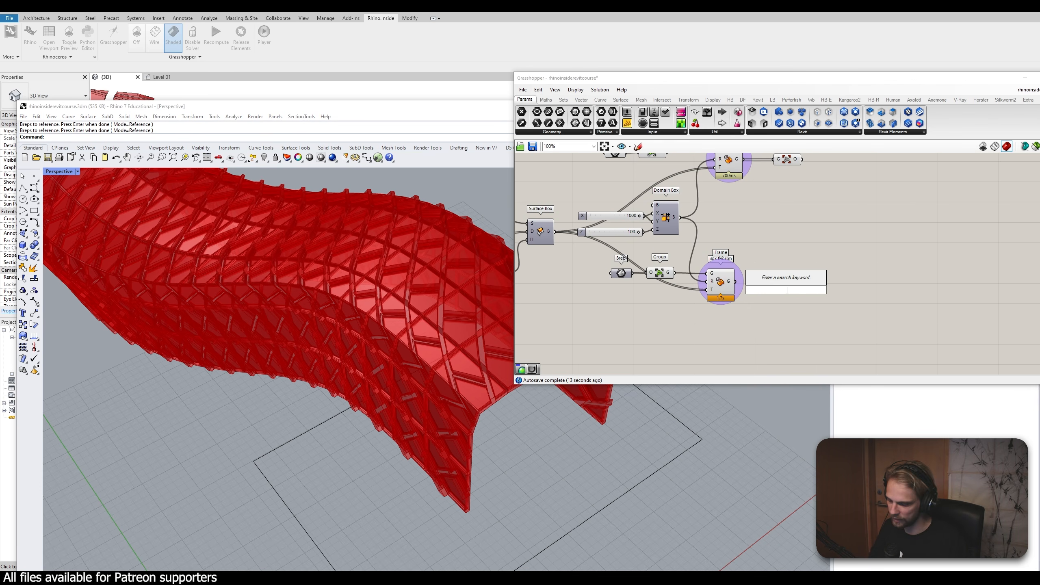
text(grou)
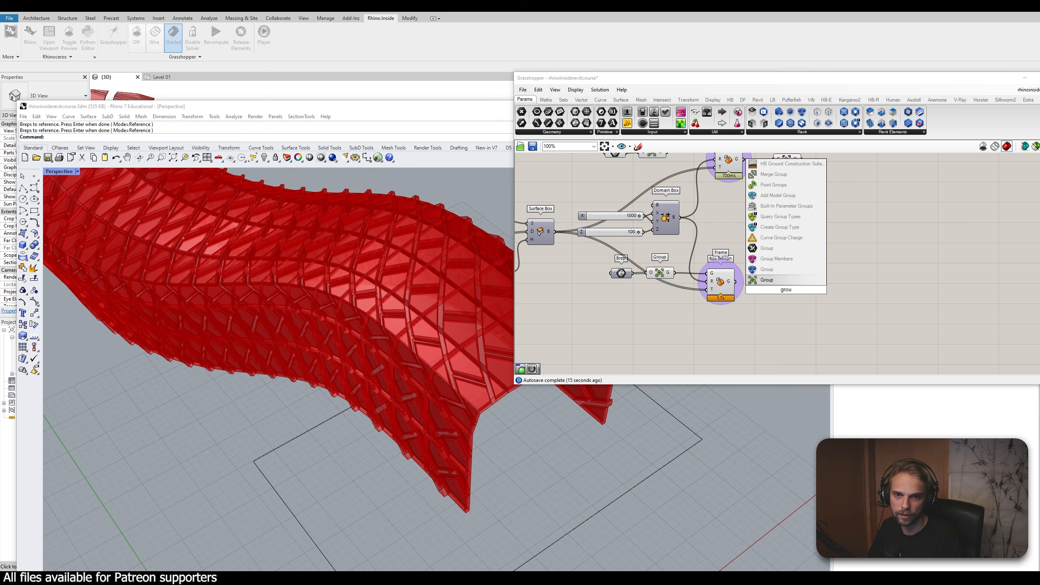
key(Home)
text(un)
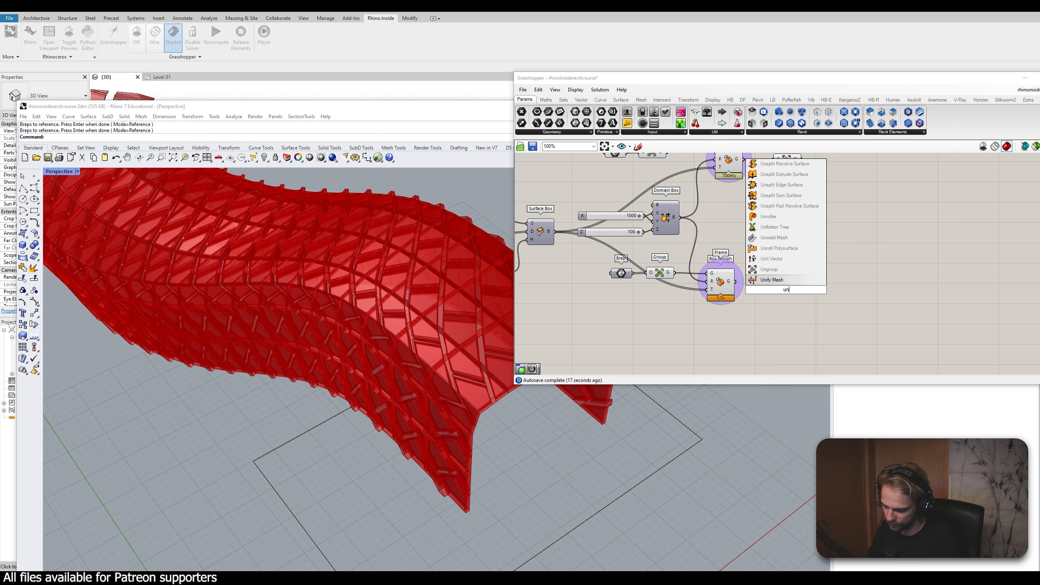
key(Return)
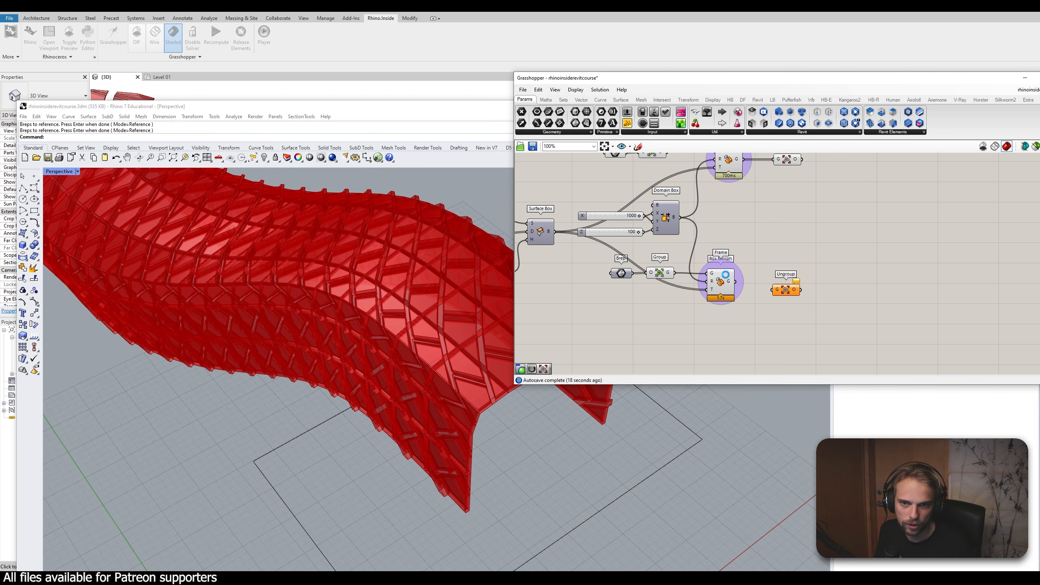
drag(736, 281, 774, 289)
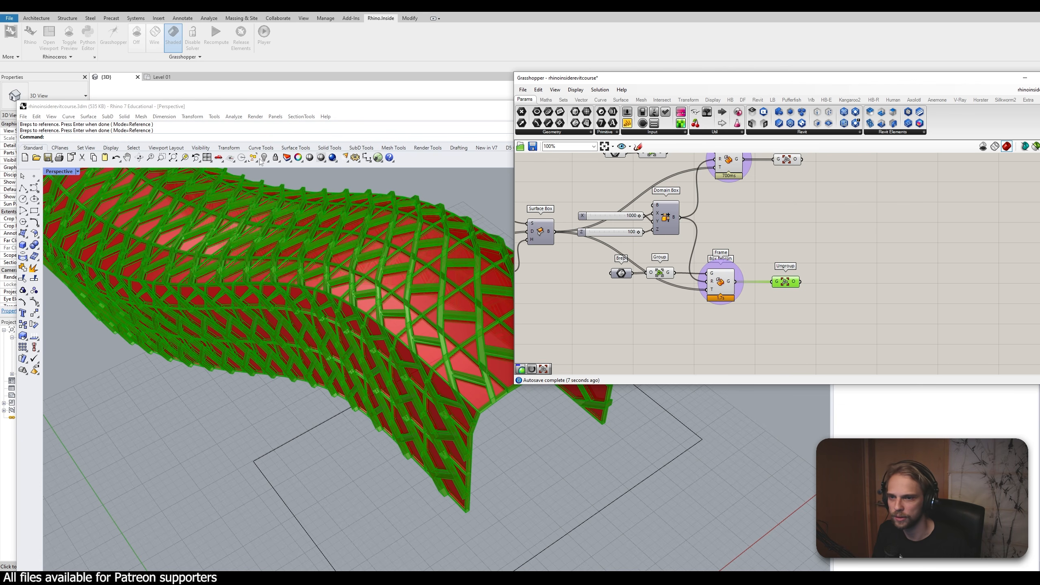
click(742, 316)
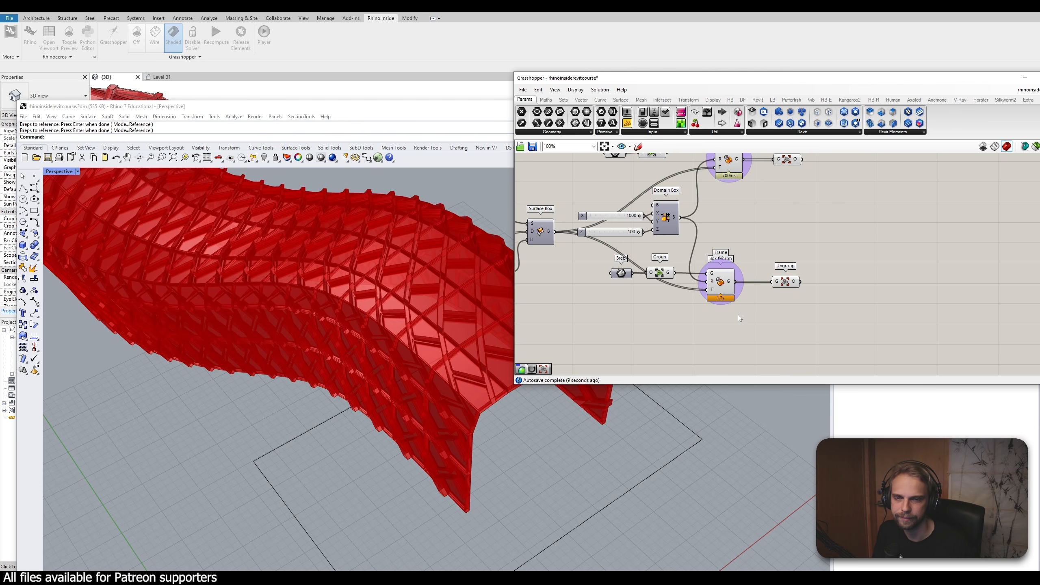
Hide the preview of the components upstream of the two Ungroup components and uncover the Revit 3D view to check the facade
right_drag(738, 313, 760, 344)
scroll(759, 343, down, 2)
drag(765, 357, 646, 211)
middle_click(687, 216)
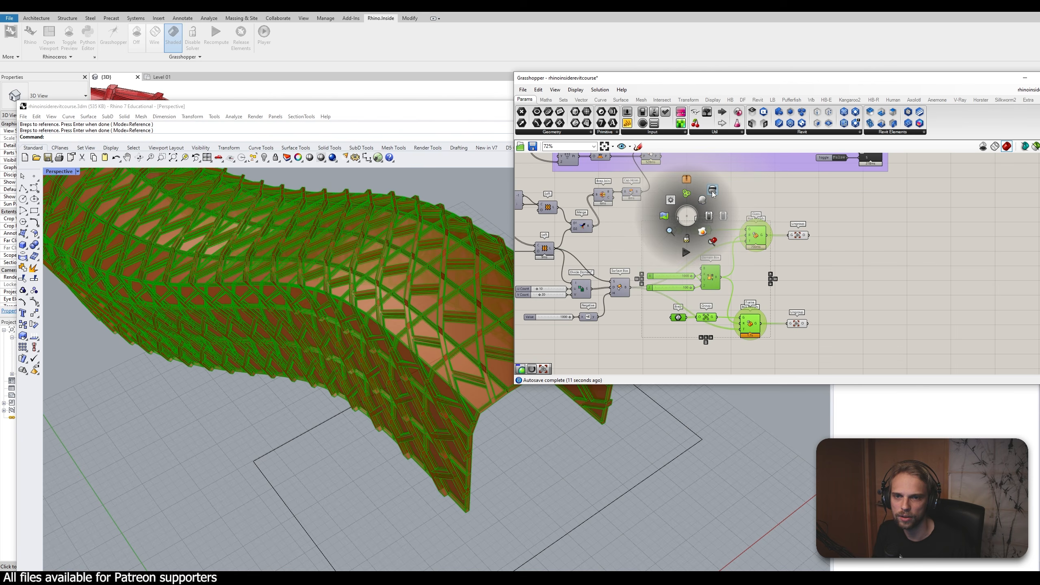
click(747, 197)
click(503, 12)
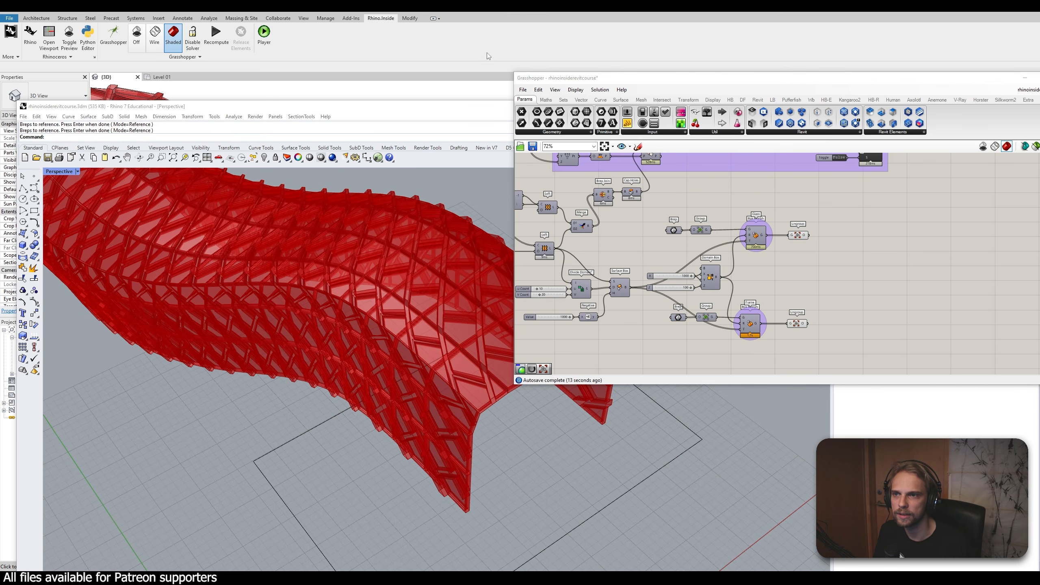
drag(418, 102, 467, 443)
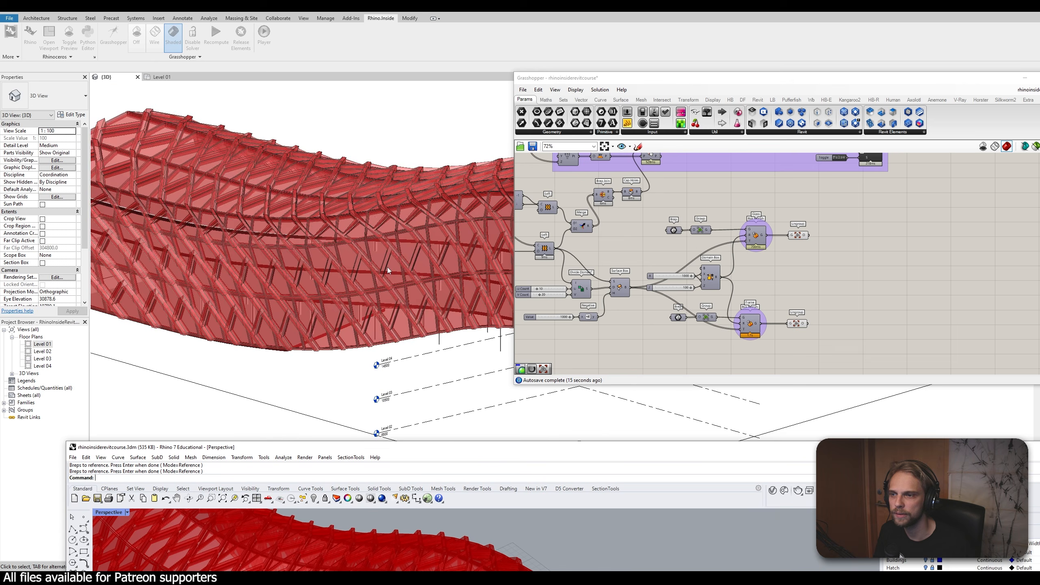
Uncover the Revit 3D view and examine the morphed frames, strips and glass across the facade
click(1025, 77)
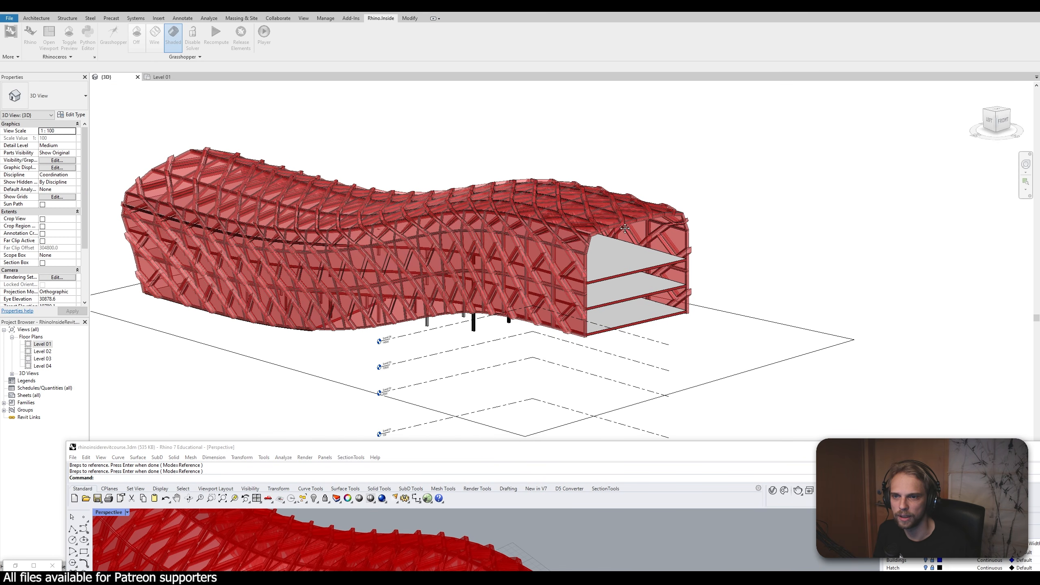
middle_drag(677, 221, 559, 256)
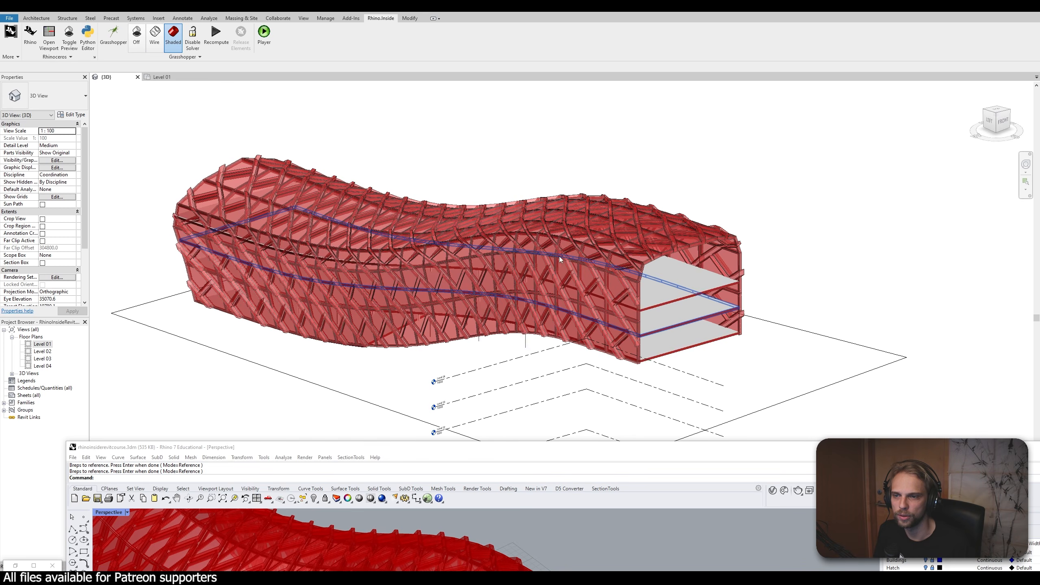
scroll(487, 284, up, 5)
scroll(511, 250, down, 4)
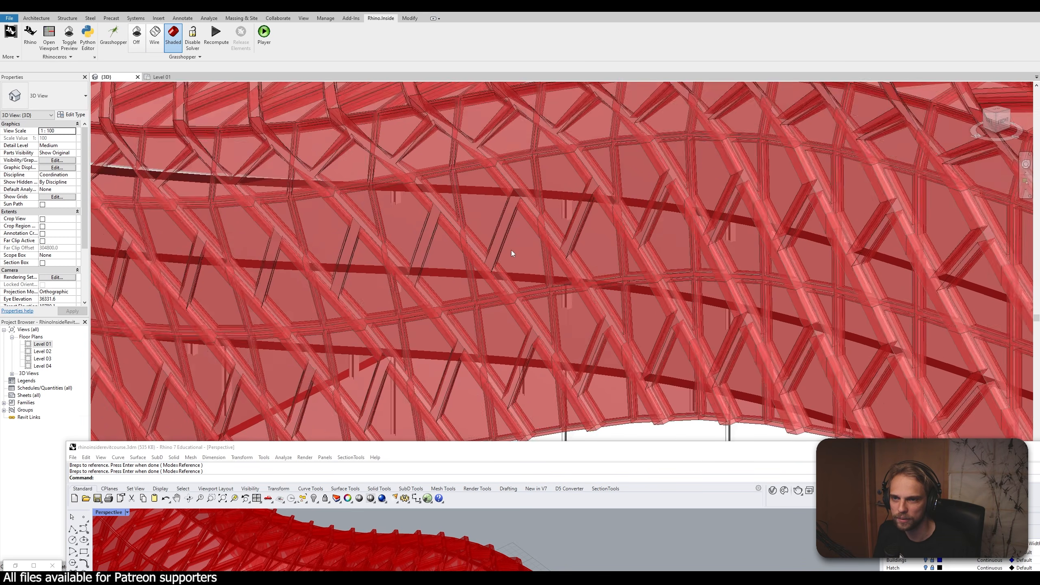
Maximize the Rhino window and zoom the perspective view to the source panel tile at the origin
drag(422, 451, 391, 371)
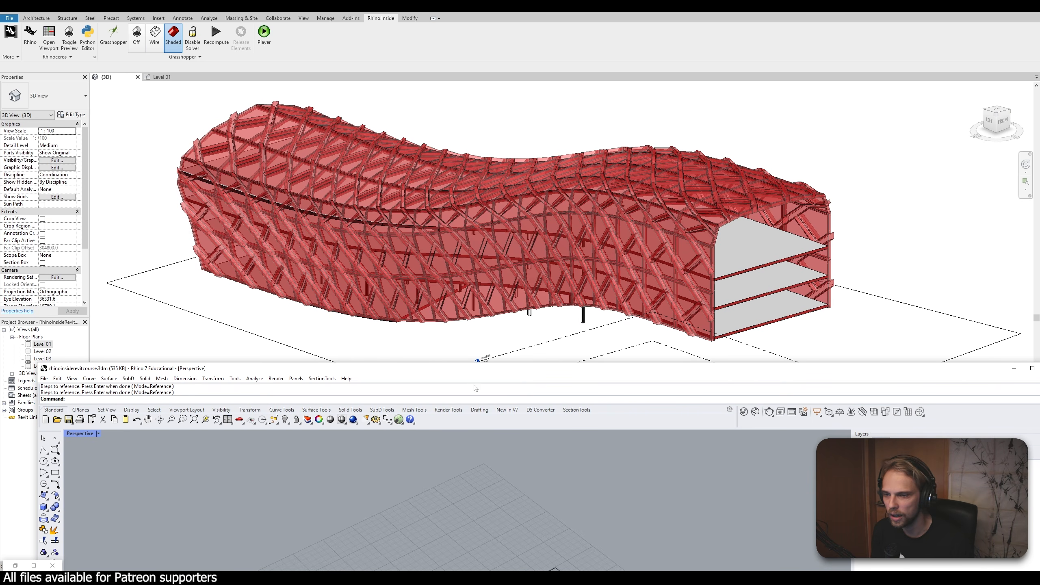
drag(472, 372, 530, 3)
scroll(446, 169, down, 10)
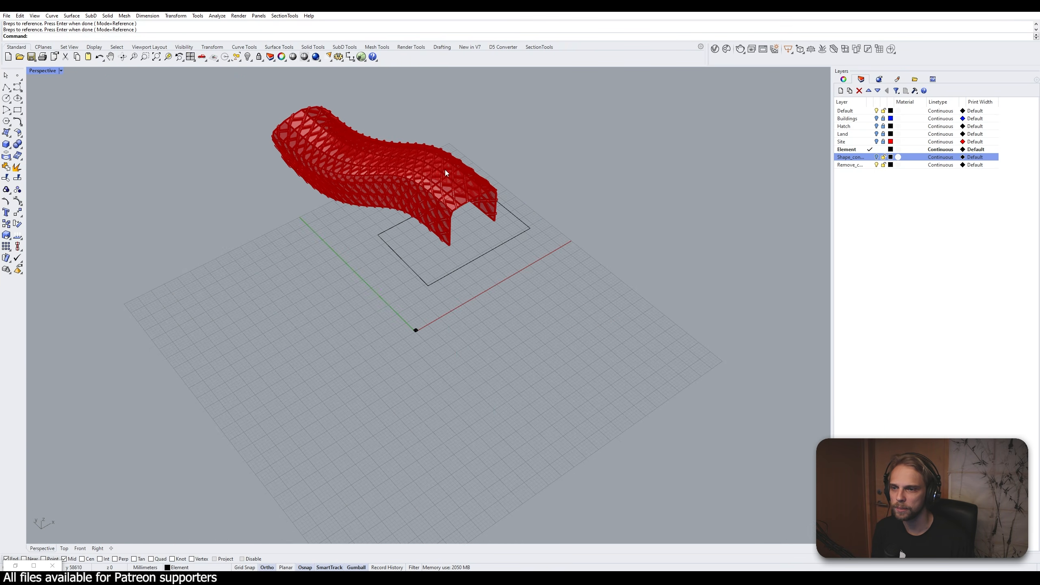
scroll(372, 194, up, 7)
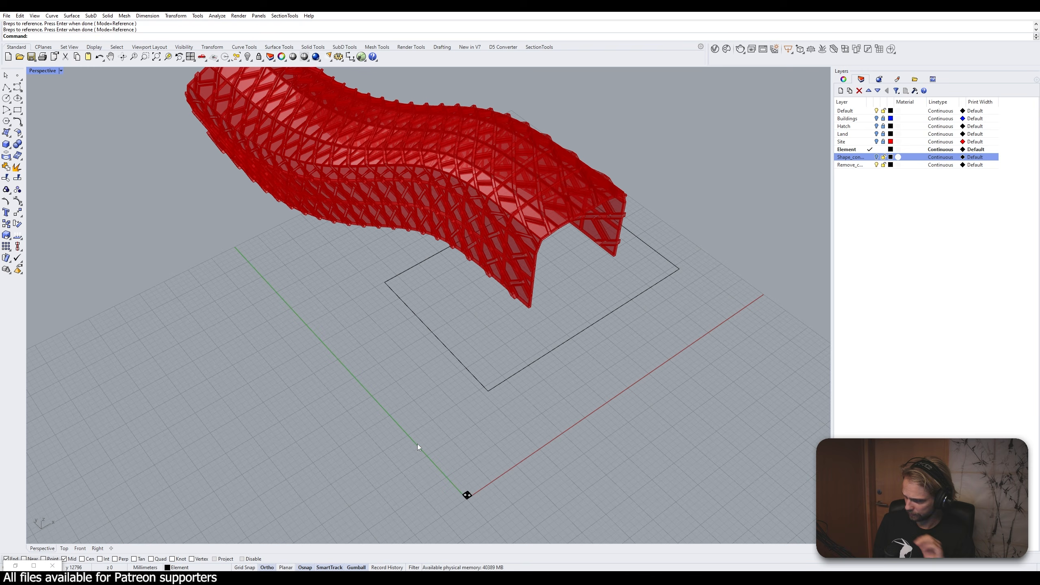
shift+right_drag(441, 434, 434, 365)
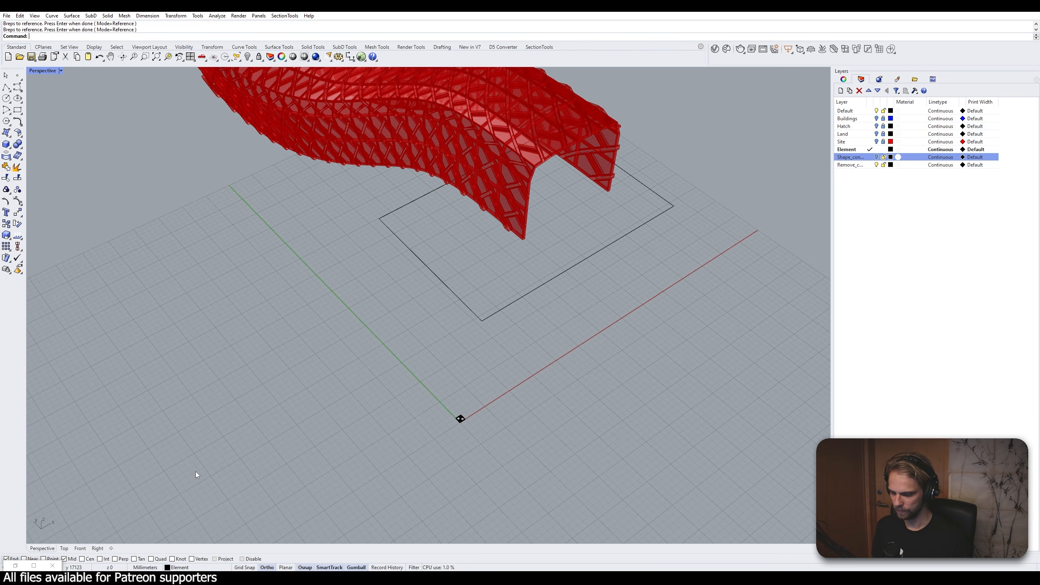
shift+right_drag(485, 439, 441, 390)
scroll(441, 390, up, 10)
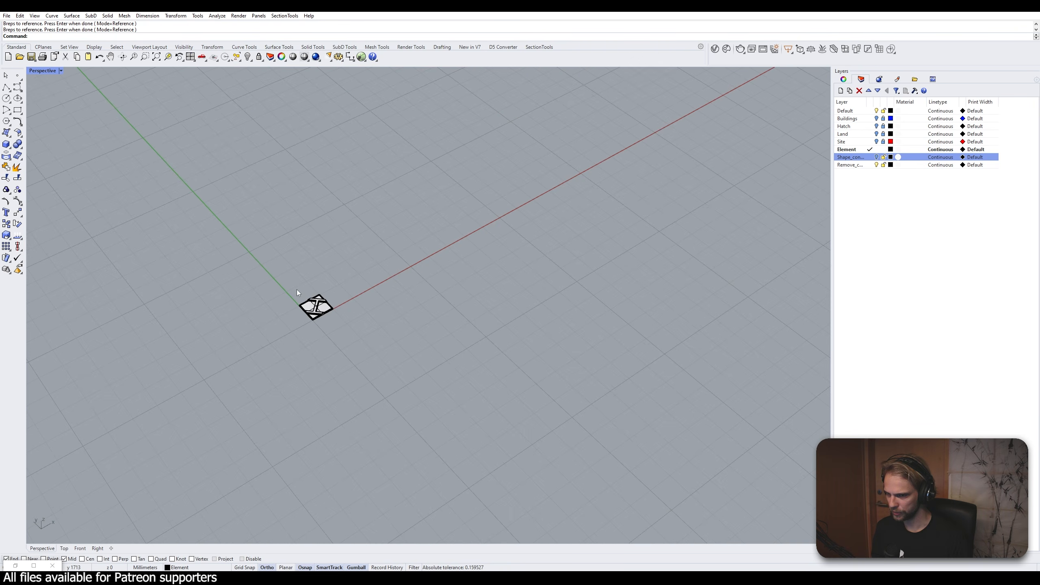
drag(298, 292, 372, 364)
text(s)
key(Return)
key(Escape)
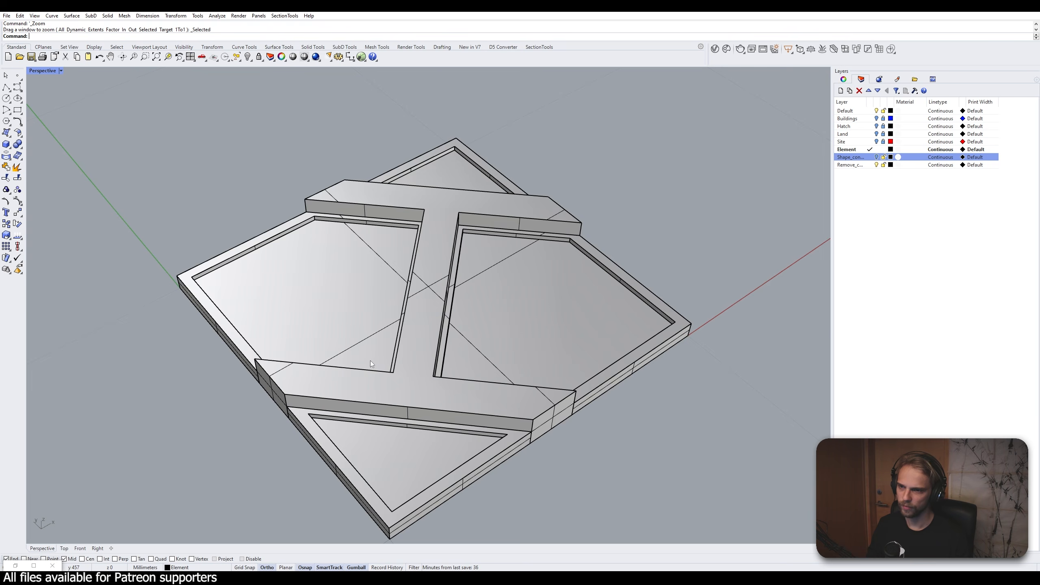
Draw a long solid box beside the panel tile along the Y axis, starting at the tile's corner on the origin
right_drag(372, 363, 346, 319)
scroll(337, 316, down, 4)
right_drag(239, 277, 54, 174)
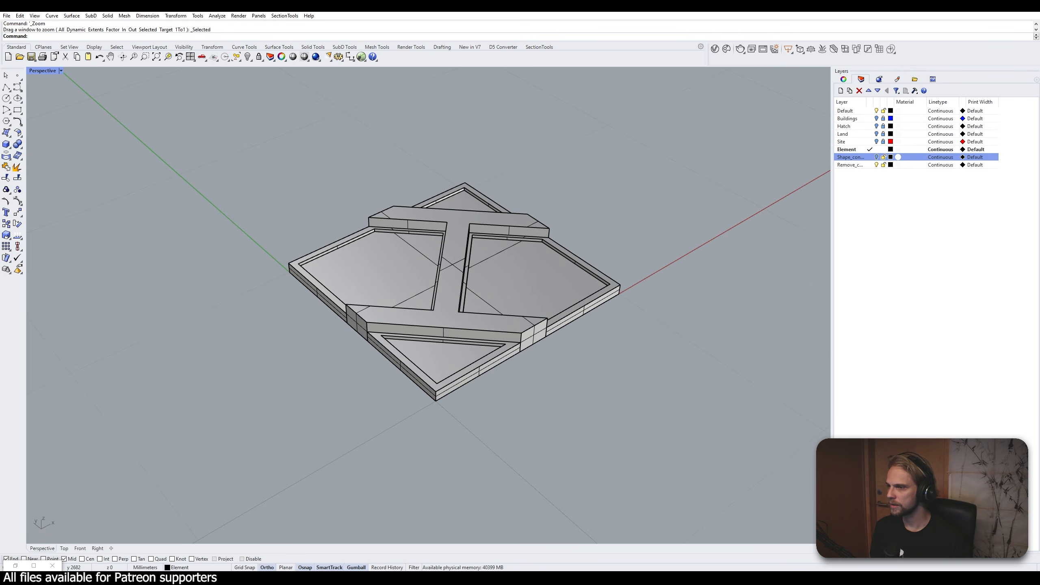
click(22, 137)
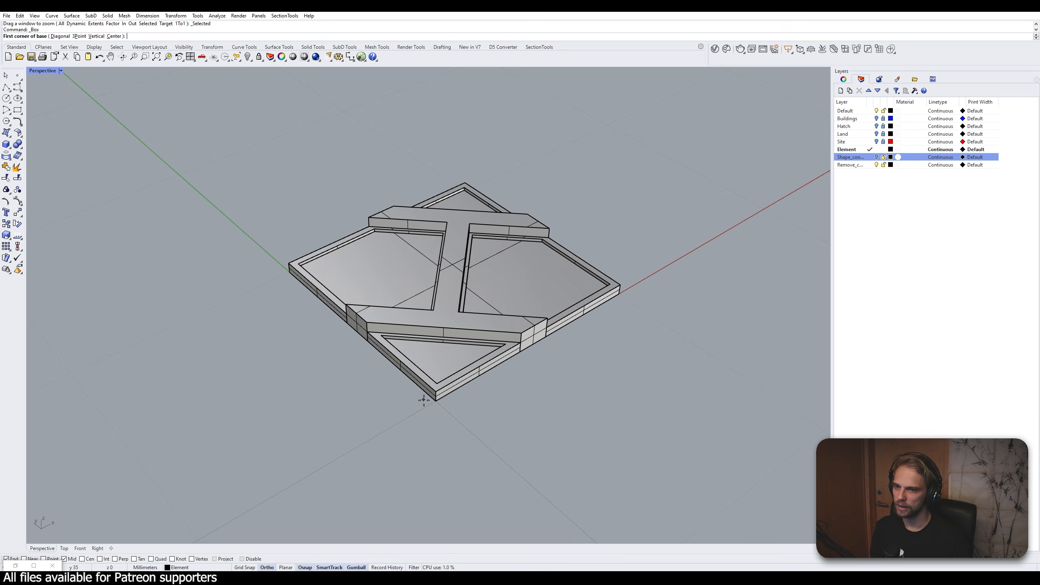
click(436, 405)
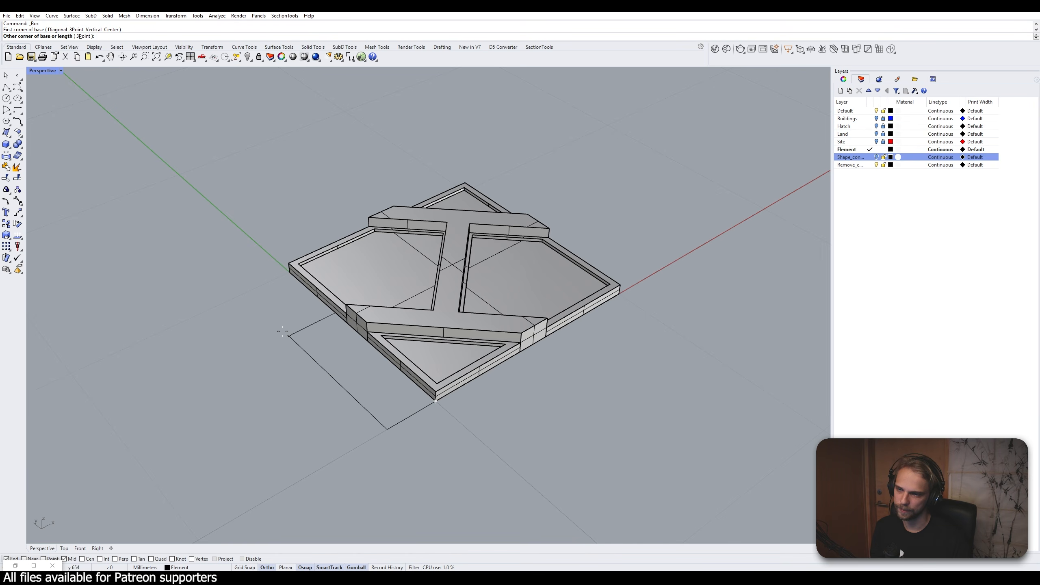
click(207, 252)
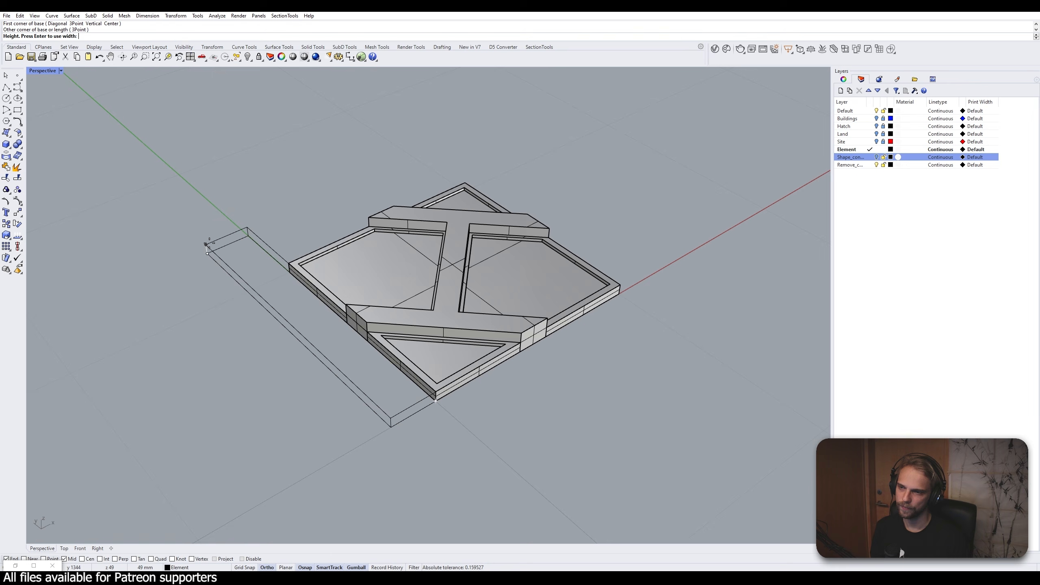
click(202, 224)
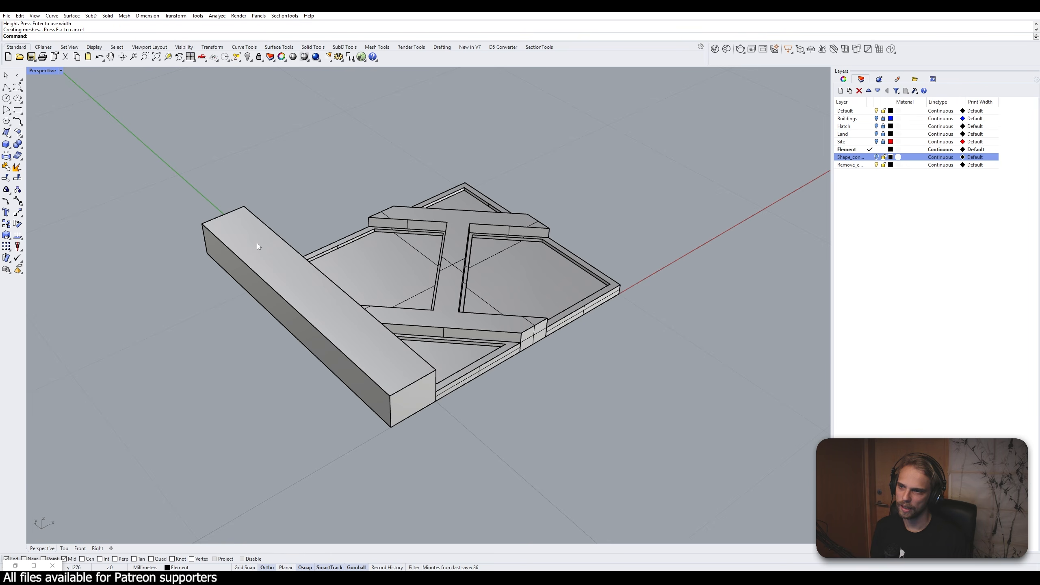
Raise the new box vertically by 100 mm
right_drag(257, 243, 310, 299)
right_drag(452, 333, 348, 316)
click(285, 331)
right_drag(287, 331, 324, 294)
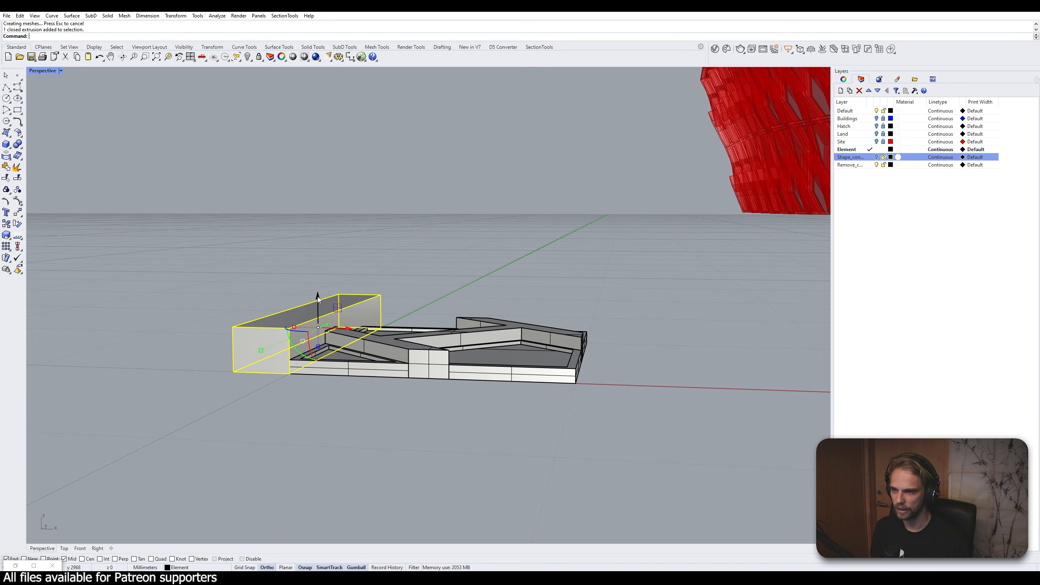
click(318, 297)
text(100)
key(Return)
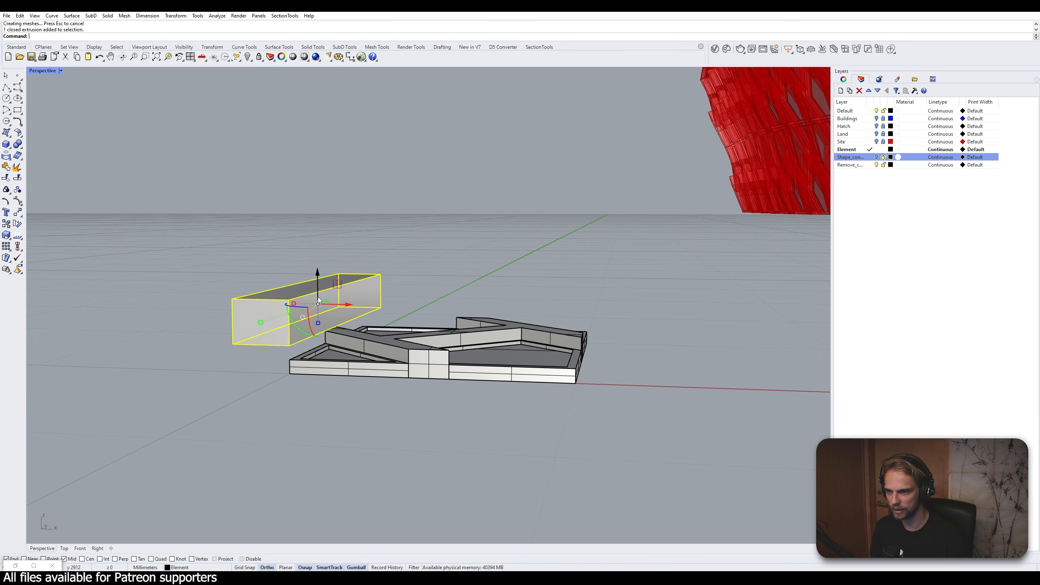
Move the box by the midpoint of its lower front edge onto the midpoint of the strip's upper edge at the tile's front
right_drag(319, 301, 346, 308)
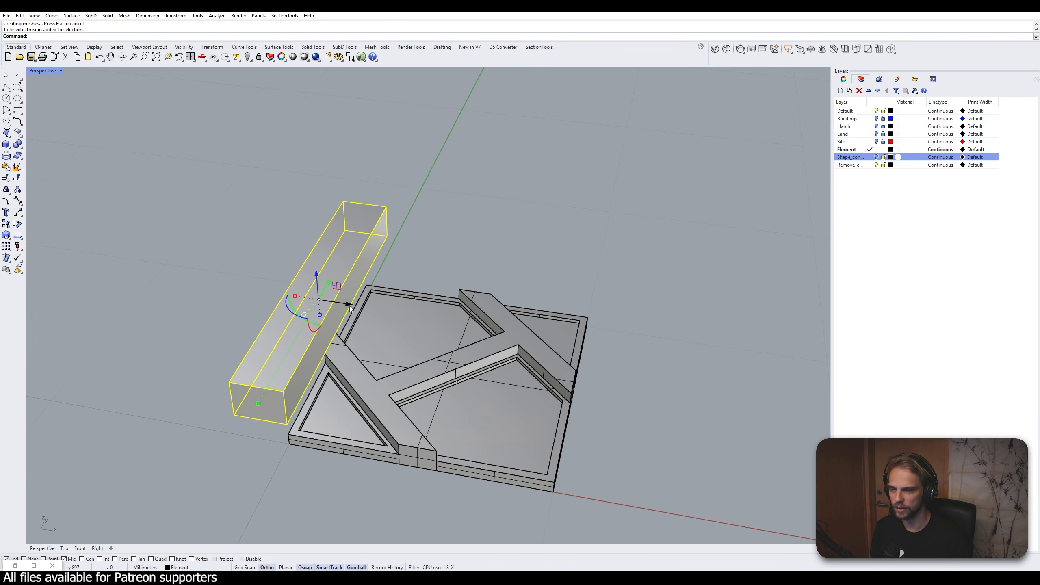
text(m)
key(Return)
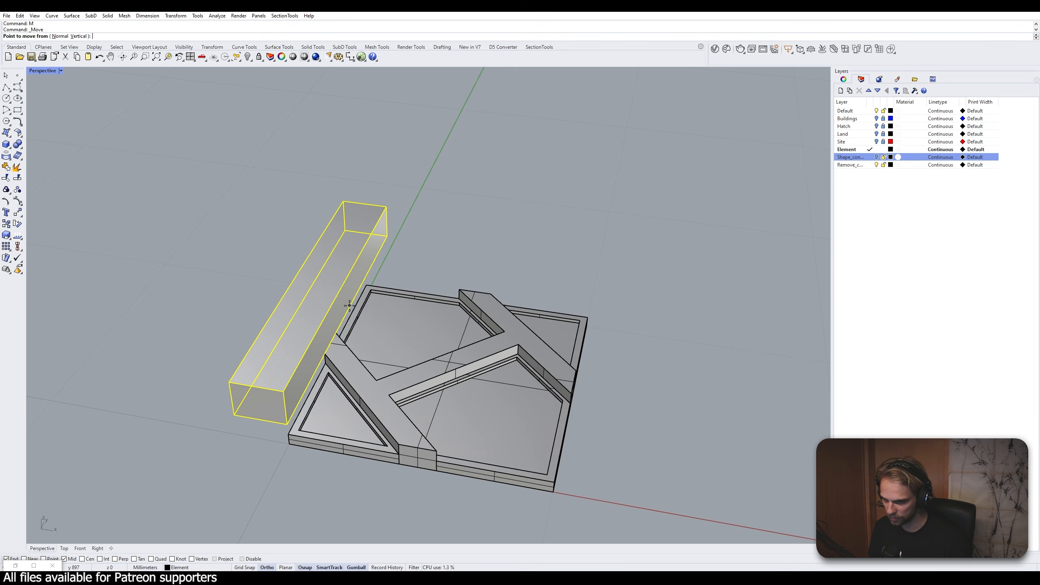
click(261, 420)
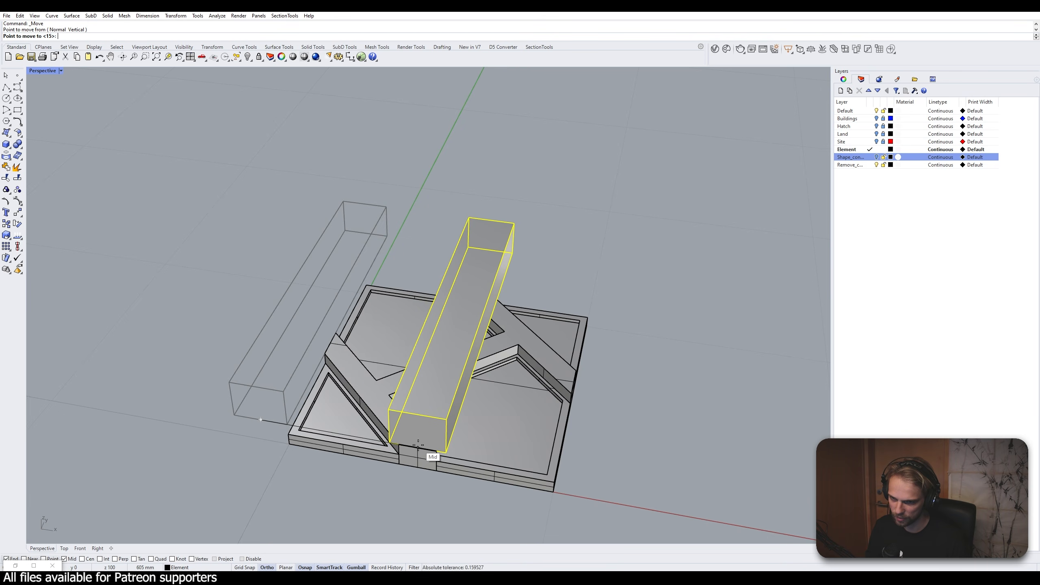
click(412, 441)
right_drag(412, 441, 342, 397)
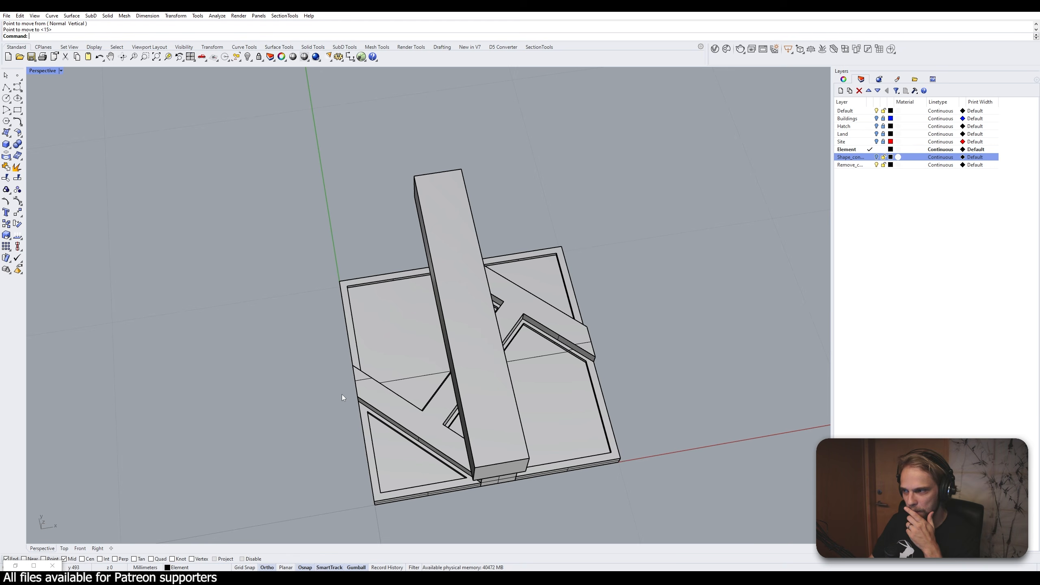
Examine the morphed facade in the perspective view from both sides, comparing it with the source tile at the origin
click(479, 309)
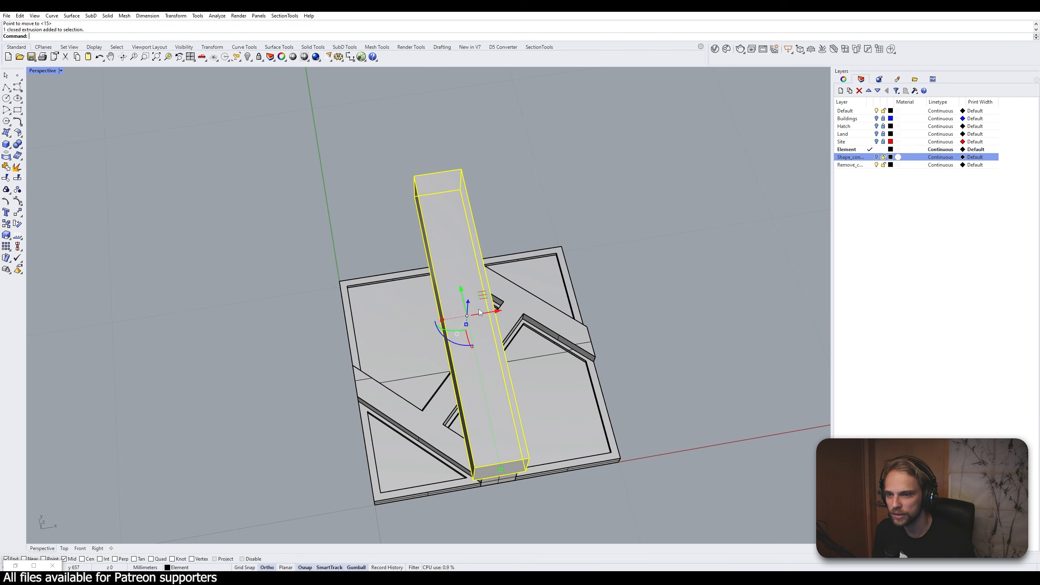
key(Escape)
scroll(626, 176, down, 3)
scroll(424, 438, down, 4)
scroll(388, 467, down, 3)
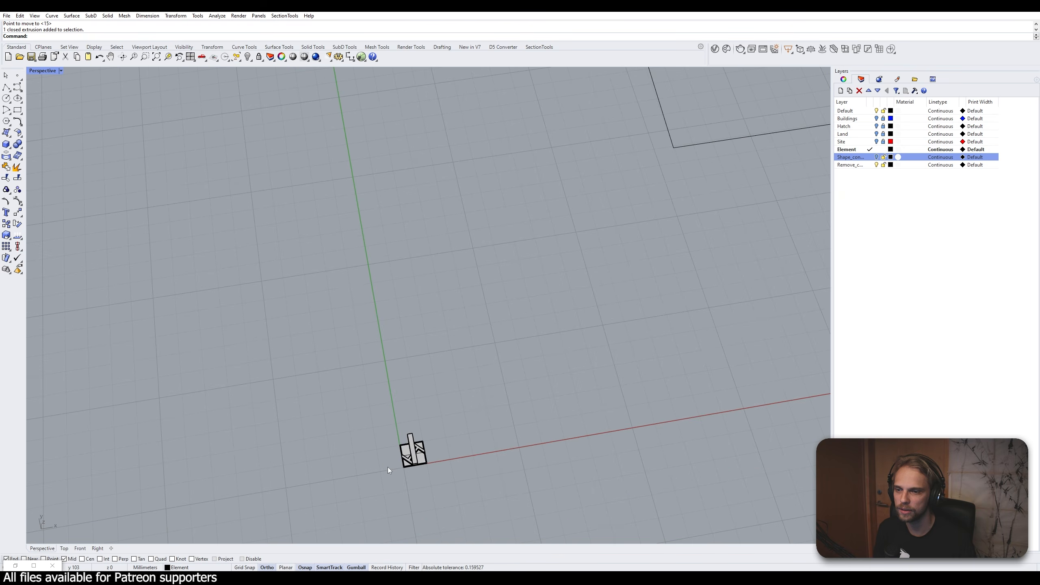
scroll(401, 421, down, 10)
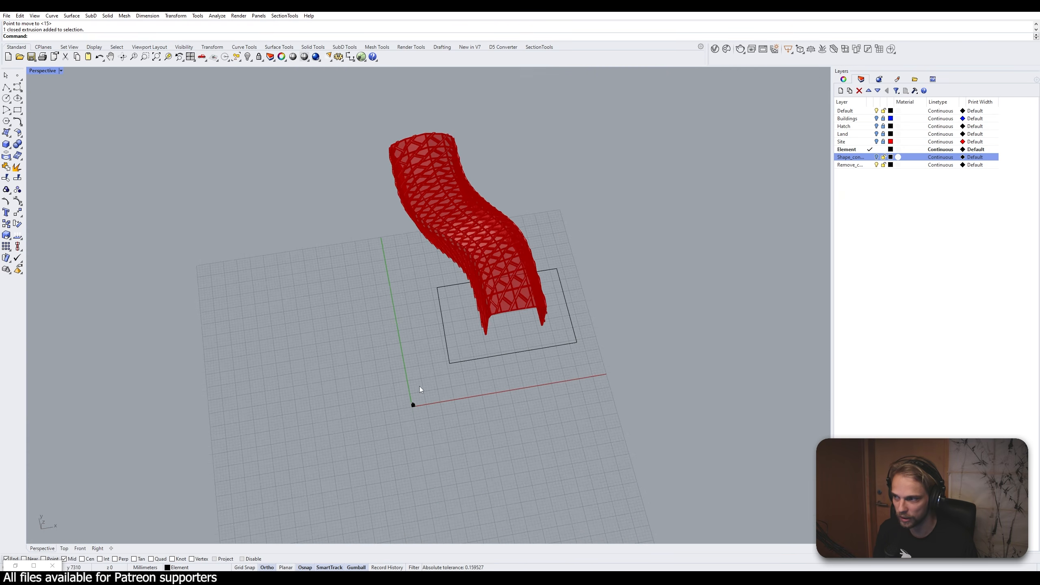
right_drag(419, 387, 567, 314)
scroll(428, 276, up, 5)
scroll(429, 278, up, 3)
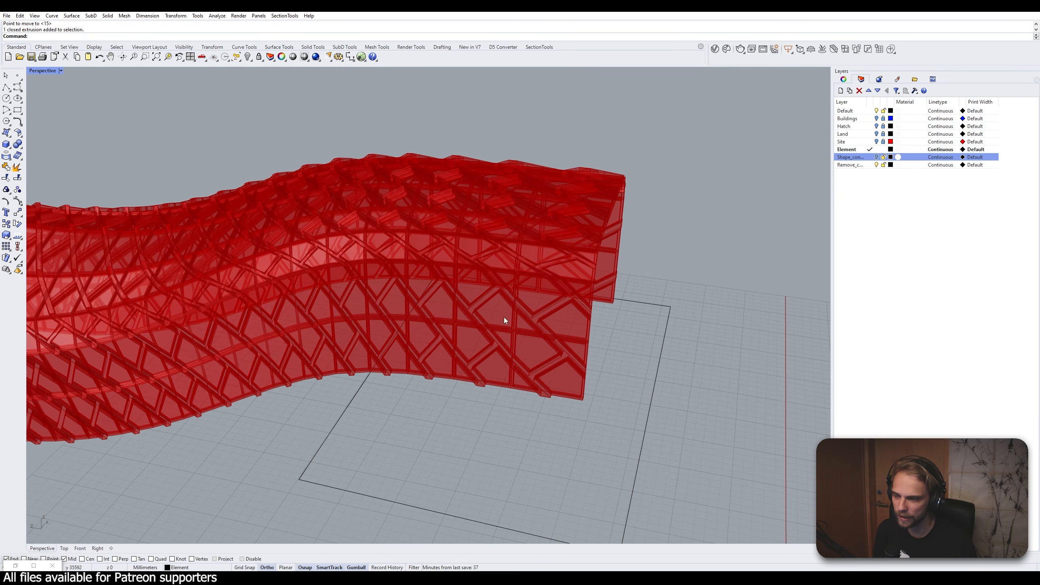
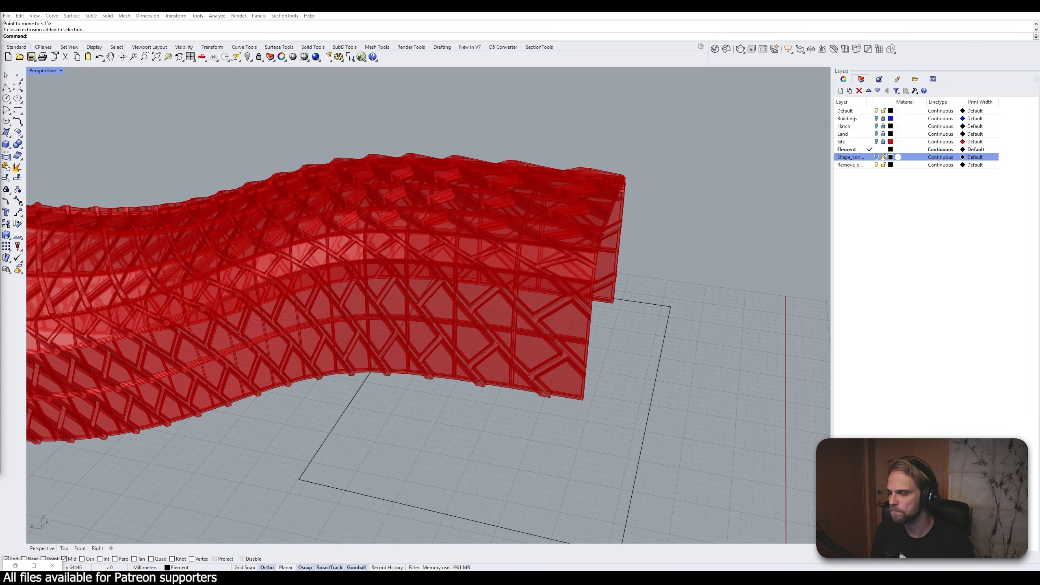
scroll(275, 414, down, 7)
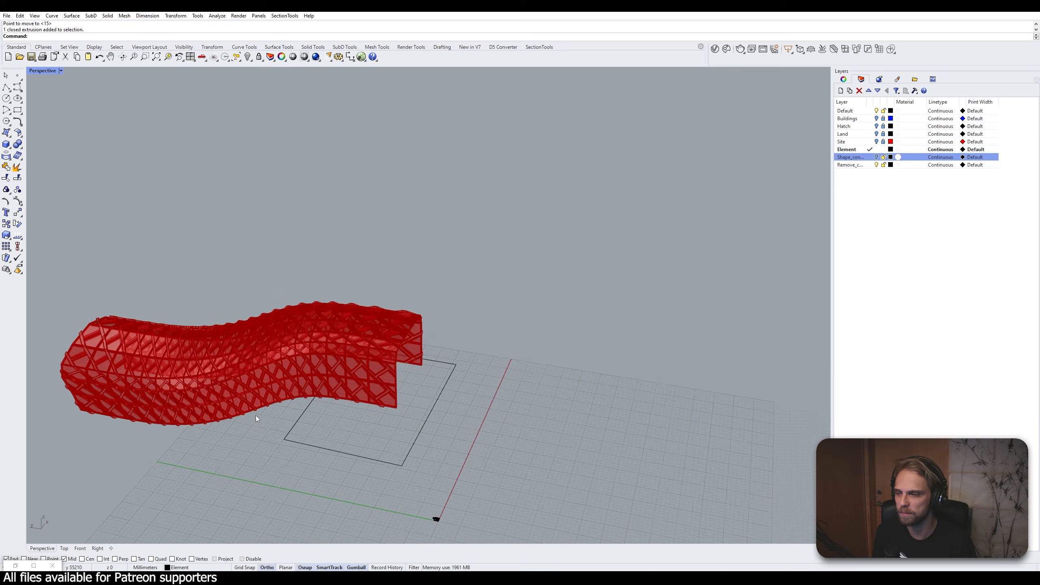
scroll(247, 406, up, 5)
right_drag(241, 400, 367, 379)
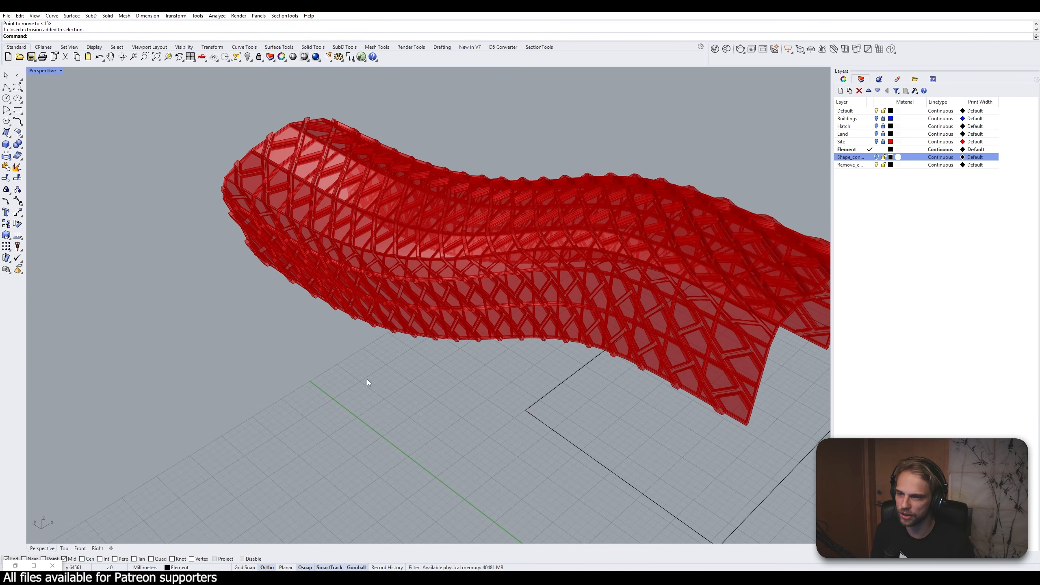
Return to Grasshopper and place a Spin Force field component on the canvas below the frame's Brep and Group components
click(15, 565)
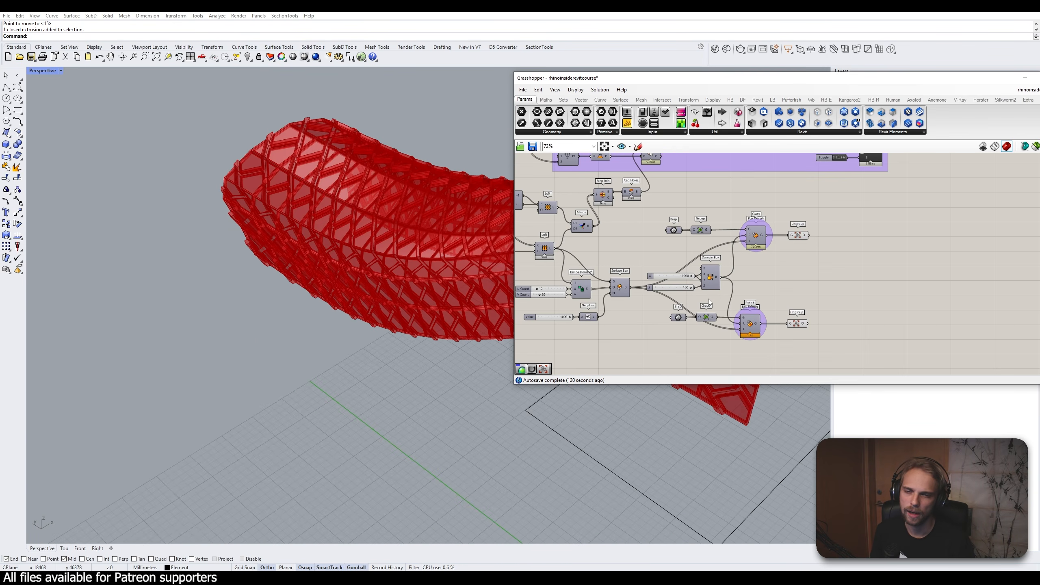
scroll(711, 301, down, 3)
right_drag(674, 322, 678, 267)
scroll(733, 242, up, 2)
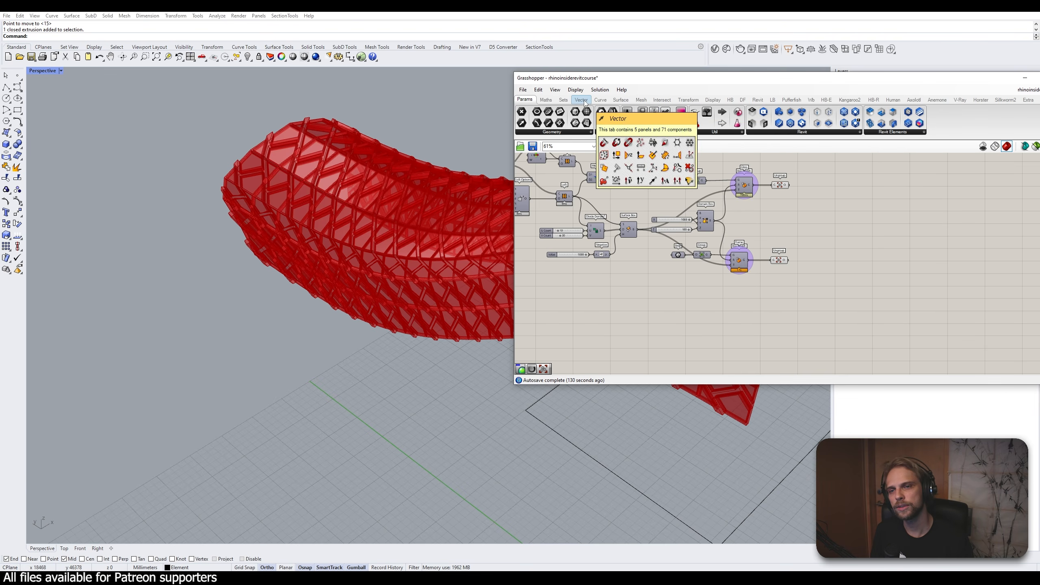
click(563, 100)
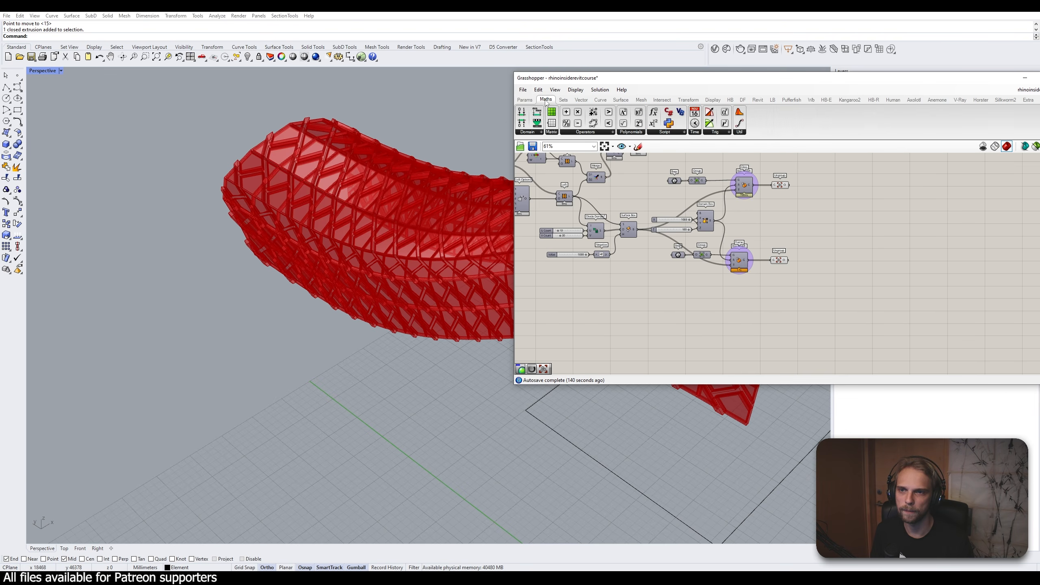
click(581, 101)
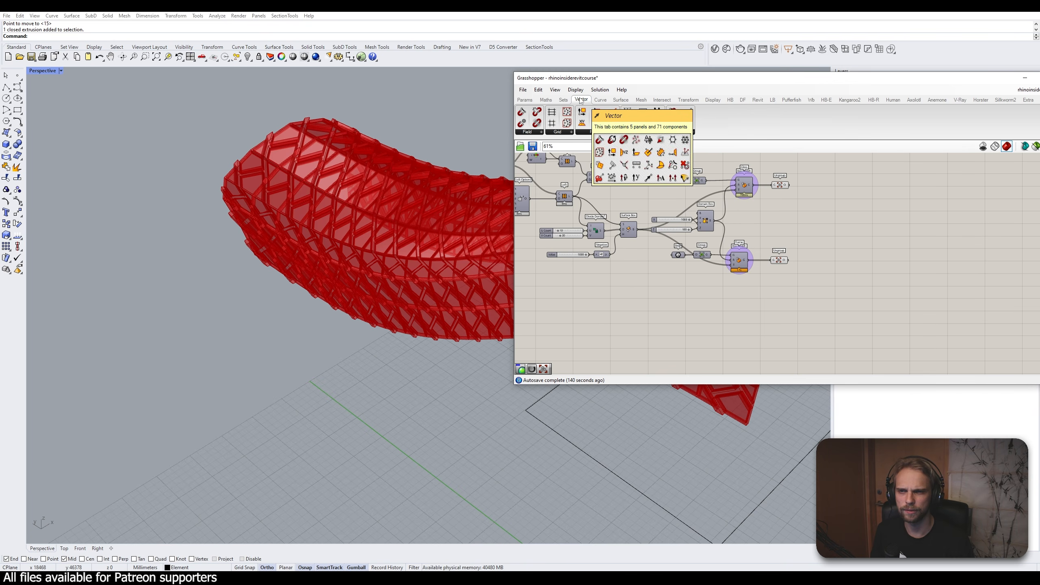
click(539, 132)
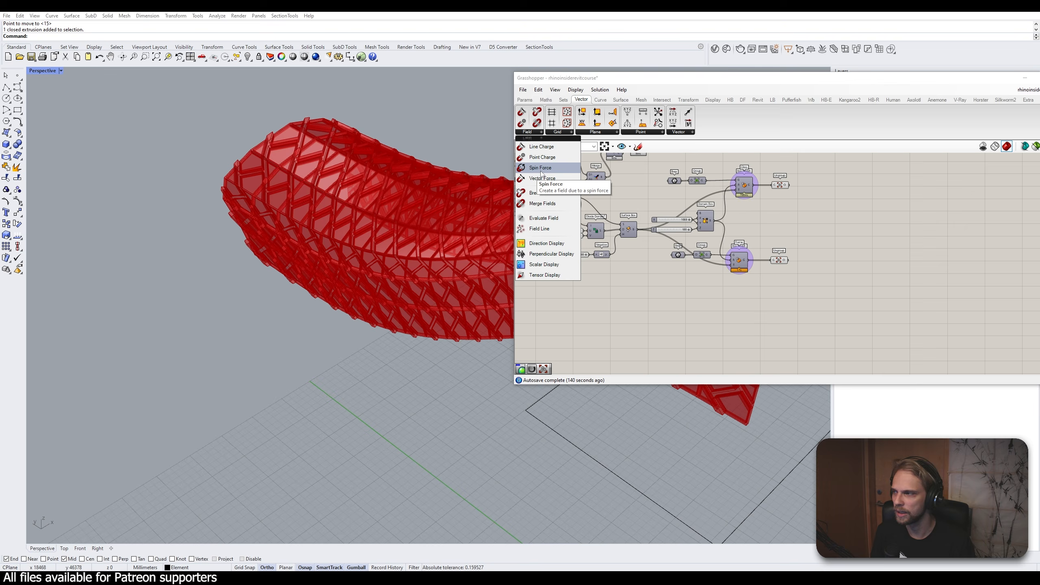
drag(541, 171, 678, 291)
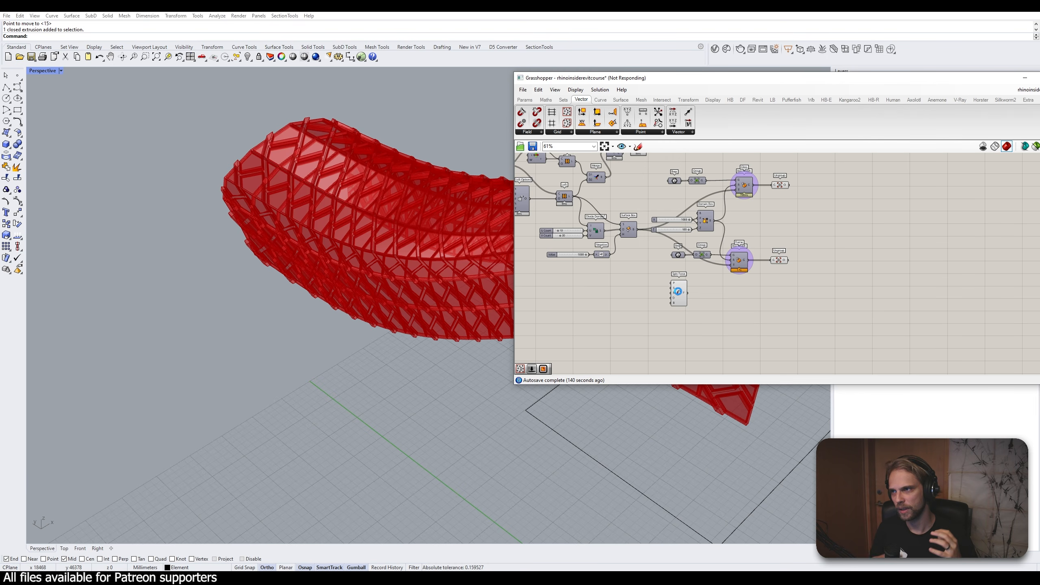
scroll(679, 292, up, 3)
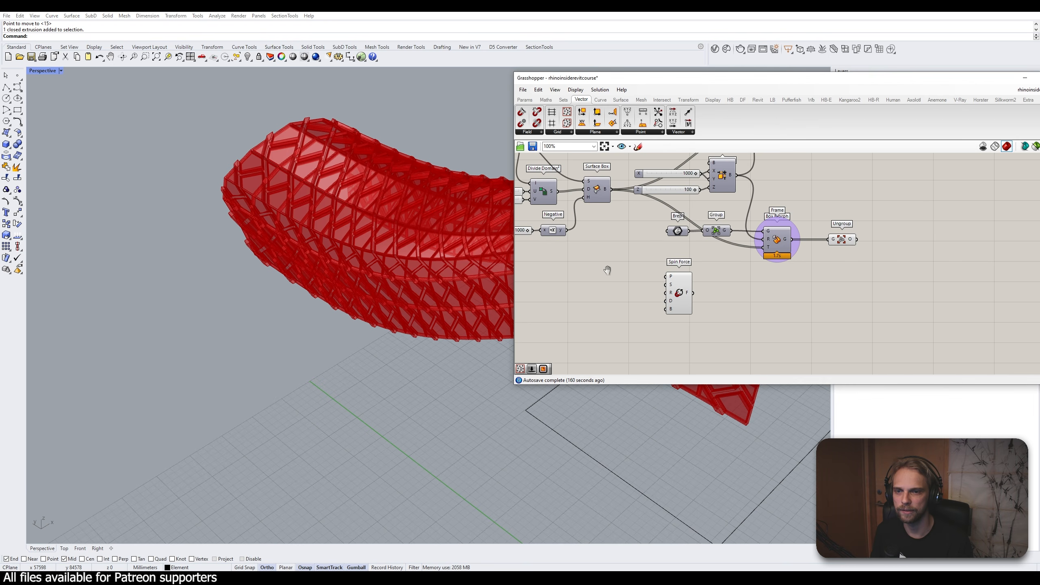
scroll(684, 296, up, 2)
drag(663, 333, 650, 346)
right_drag(613, 358, 629, 300)
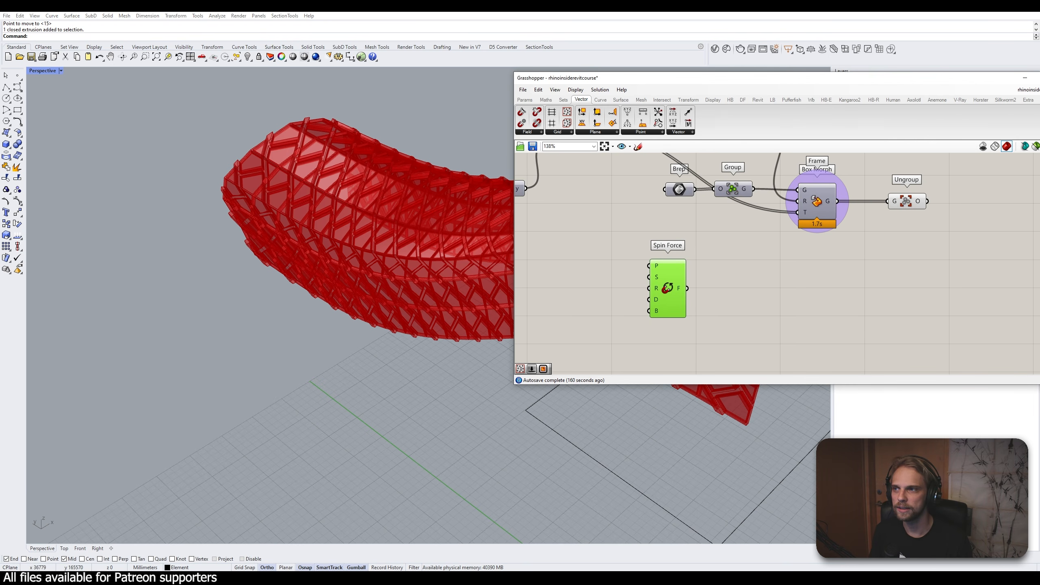
Switch to Revit, turn off the Grasshopper geometry preview there, and return to the full-screen Rhino window
drag(208, 5, 374, 259)
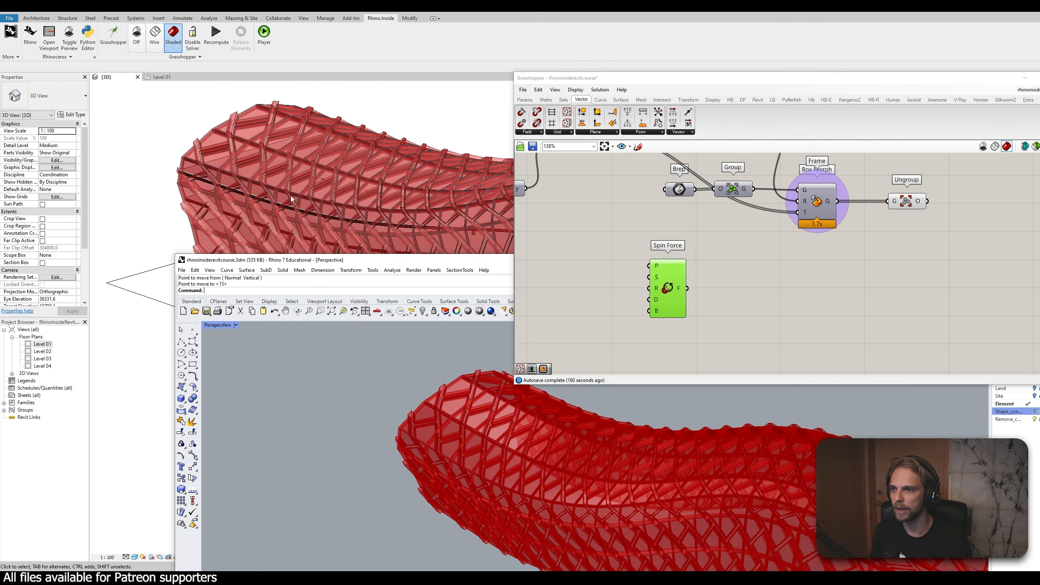
click(144, 43)
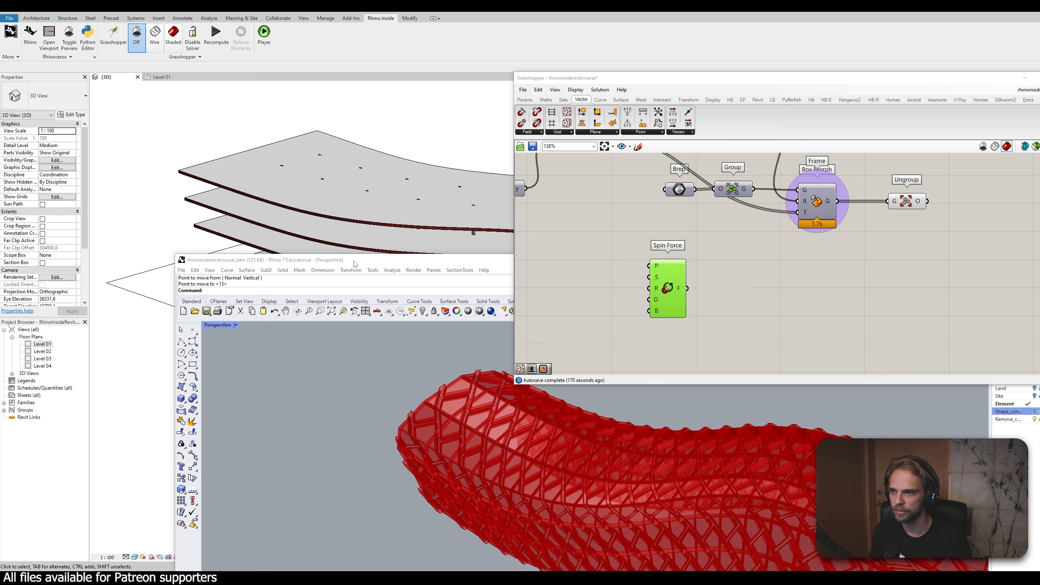
drag(354, 262, 273, 12)
Move the Spin Force component further down into an empty area of the Grasshopper canvas
scroll(729, 305, down, 3)
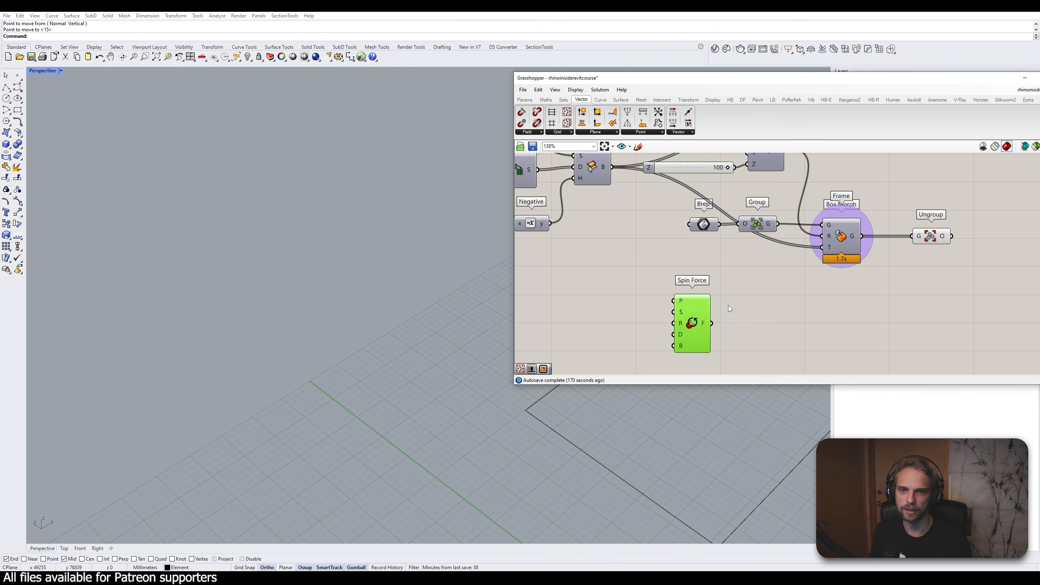
scroll(715, 271, up, 3)
right_drag(705, 350, 705, 222)
drag(706, 224, 723, 295)
right_drag(701, 284, 710, 233)
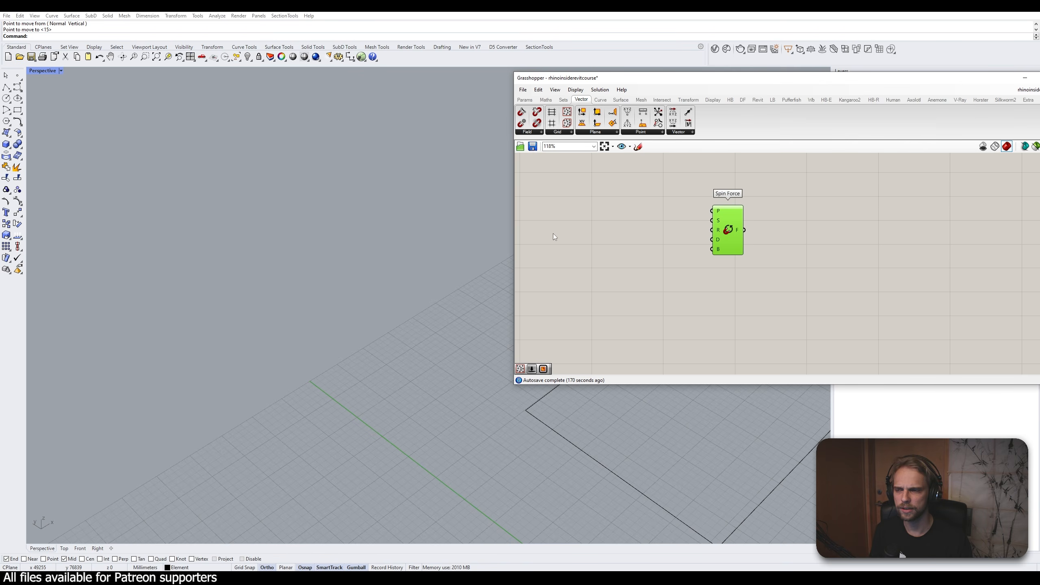
scroll(295, 269, down, 5)
scroll(341, 267, up, 5)
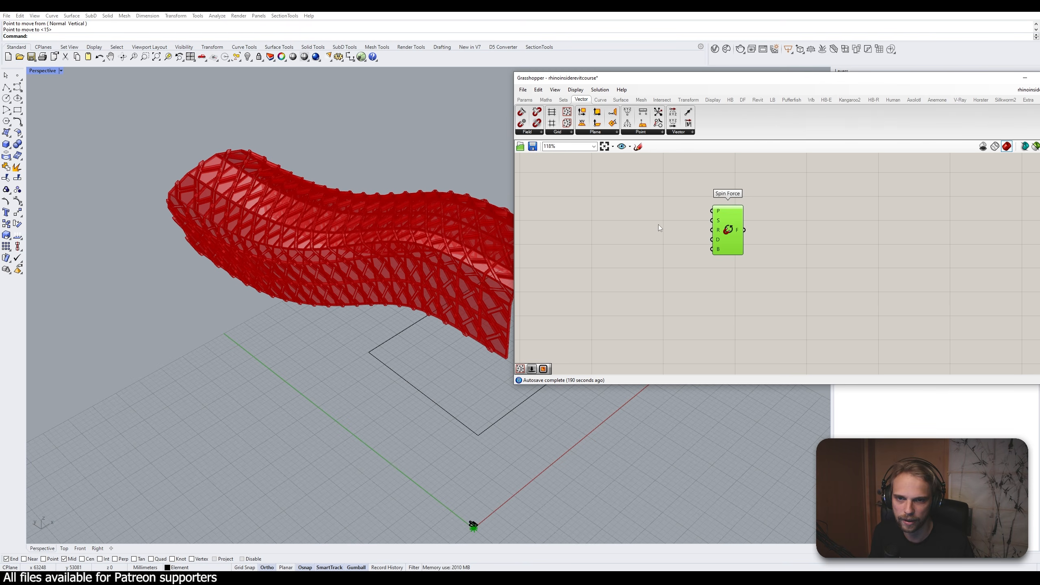
right_drag(680, 216, 683, 246)
scroll(694, 247, up, 1)
mouse_move(725, 242)
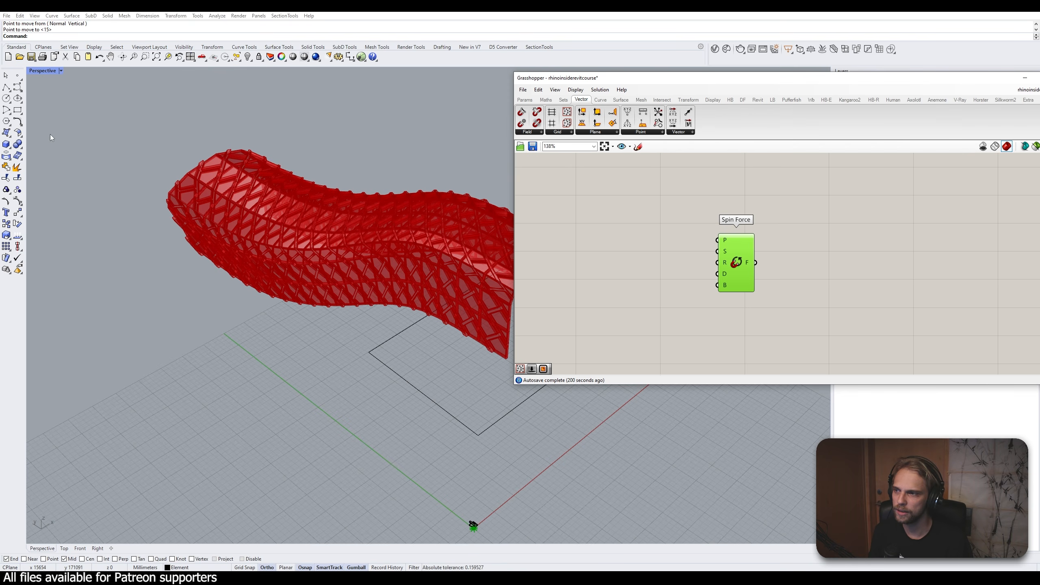
Draw a circle by centre and radius on the ground plane in Rhino, beside the end of the facade
click(6, 120)
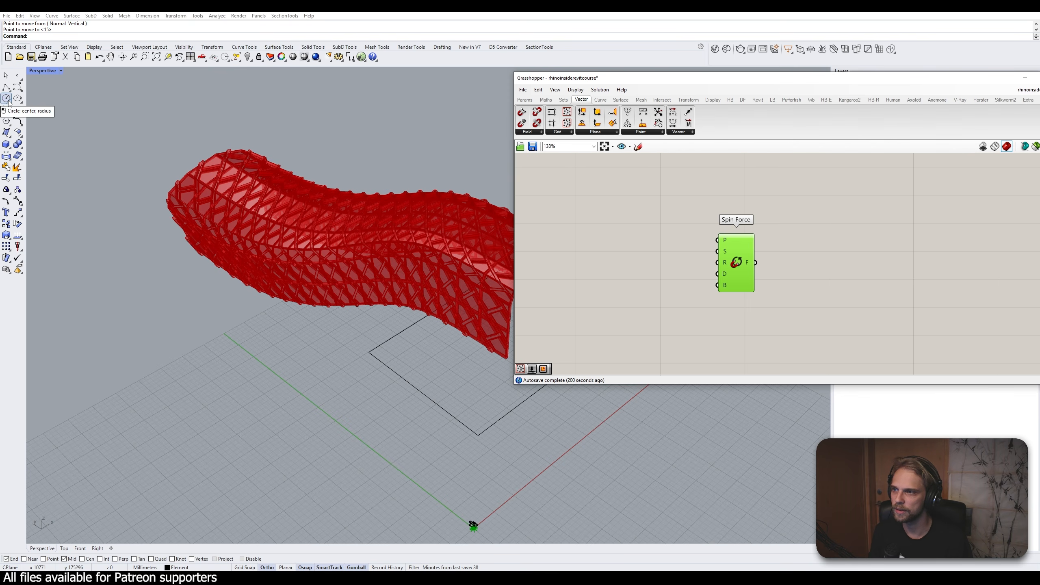
click(246, 313)
click(265, 315)
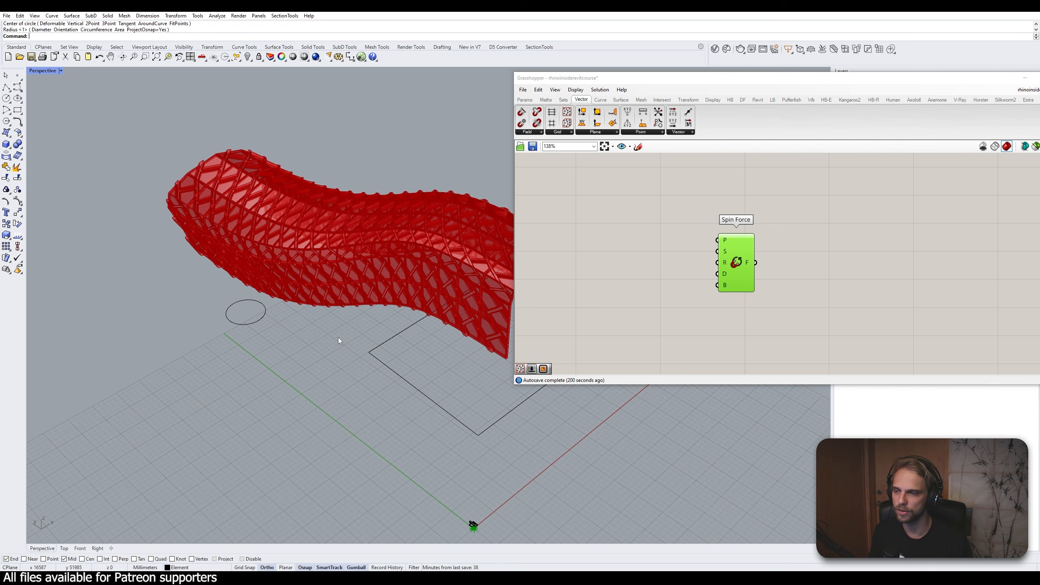
Copy the circle twice along the green axis to form an evenly spaced row of three beside the facade
click(245, 325)
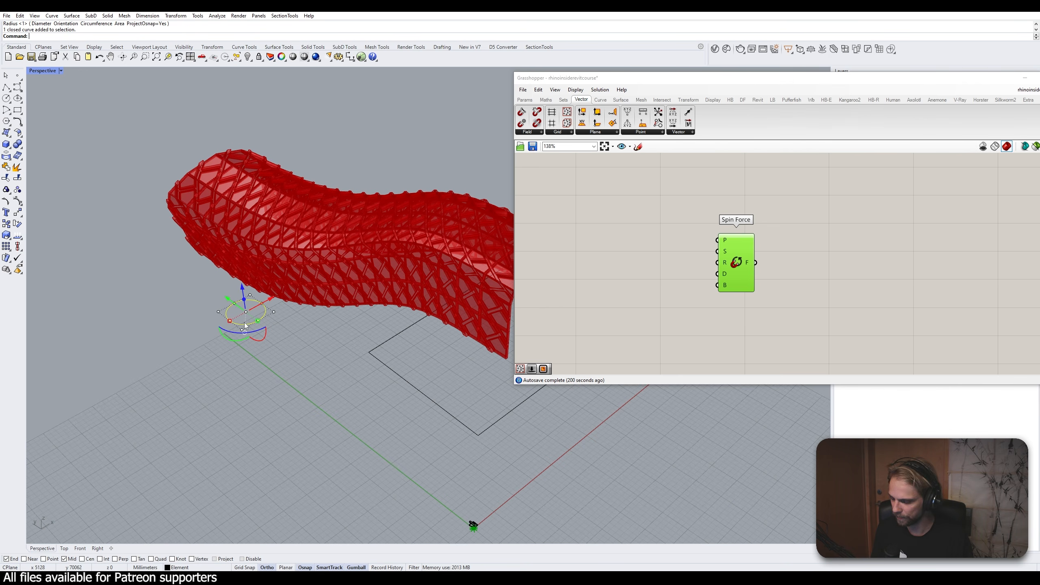
drag(228, 298, 302, 372)
key(alt)
click(233, 398)
right_drag(232, 399, 295, 404)
shift+right_drag(274, 426, 298, 385)
scroll(298, 385, up, 2)
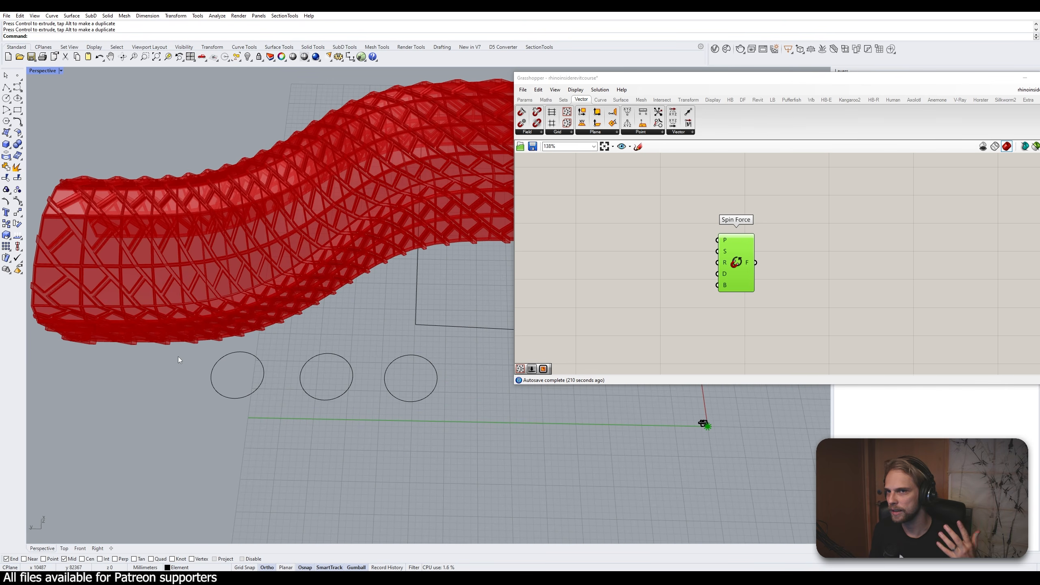
Place a Curve parameter on the Grasshopper canvas and reference the three Rhino circles in it
double_click(639, 235)
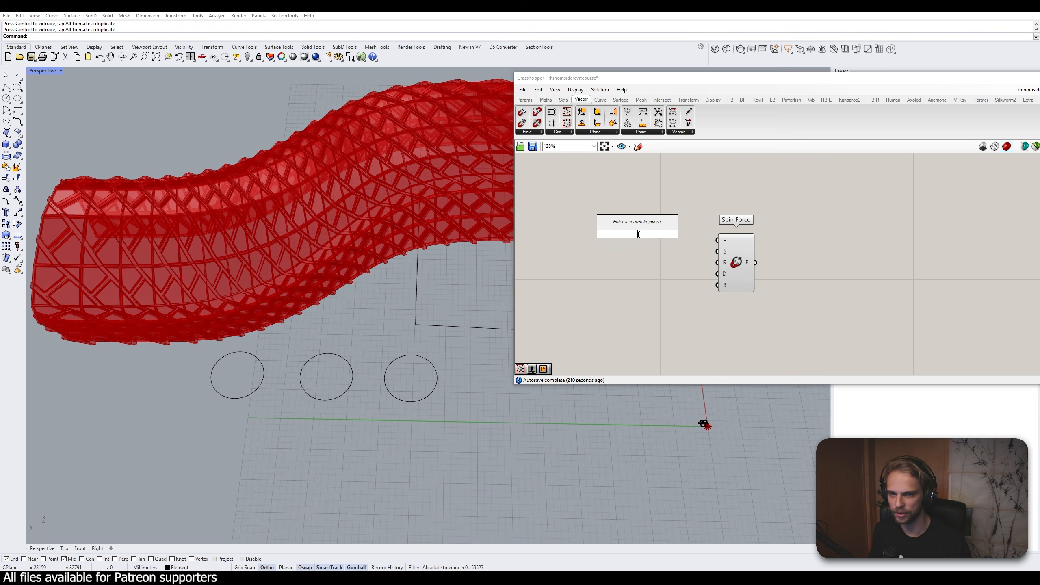
text(curve)
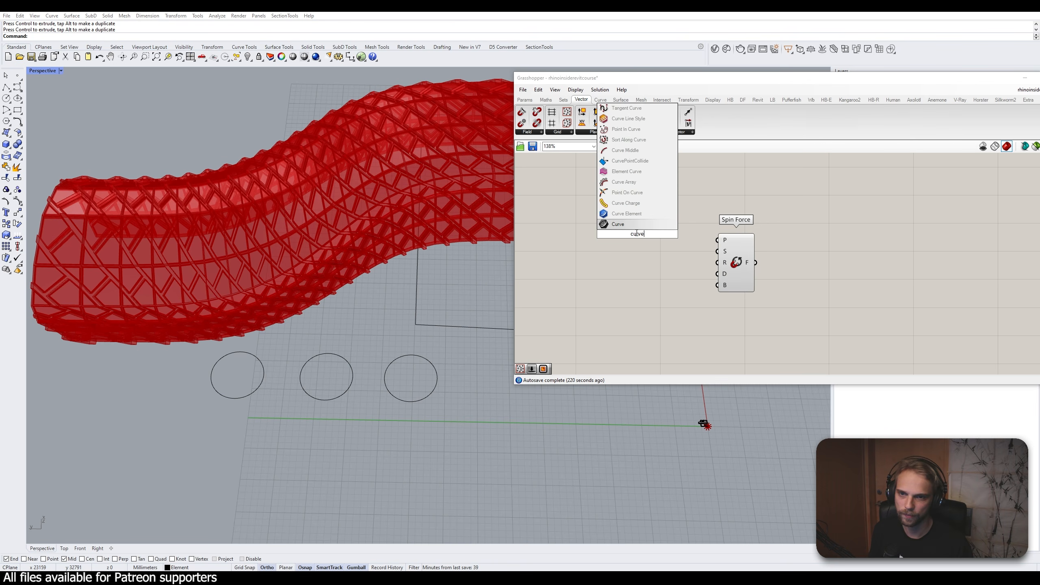
click(628, 224)
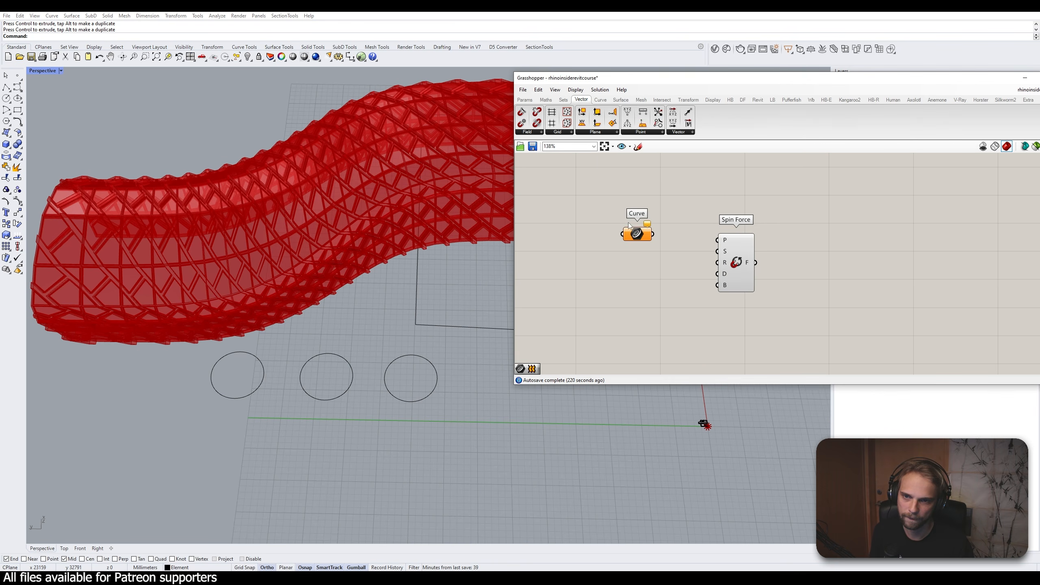
right_click(635, 235)
click(686, 358)
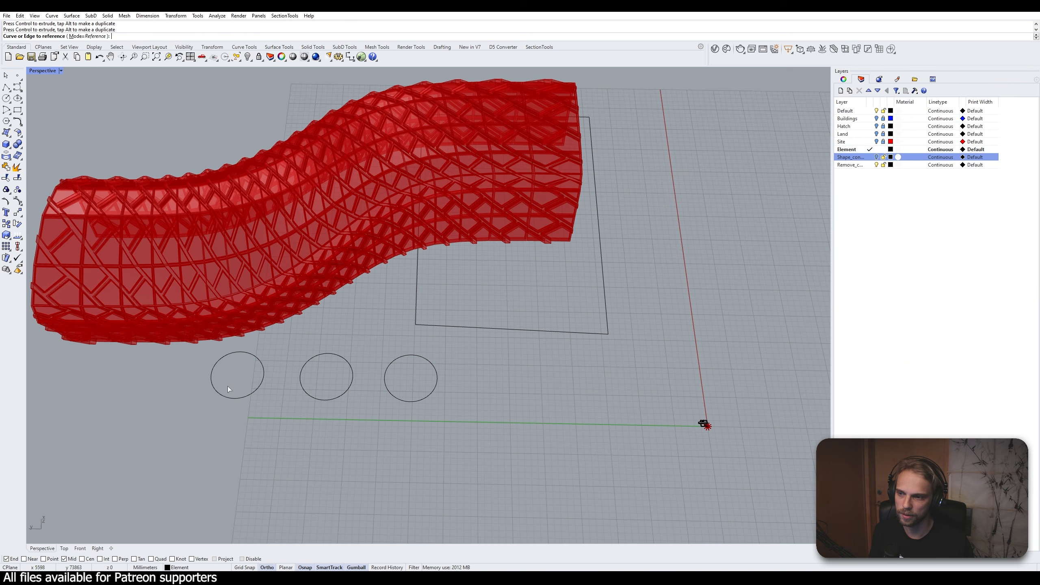
click(229, 396)
click(325, 400)
click(405, 400)
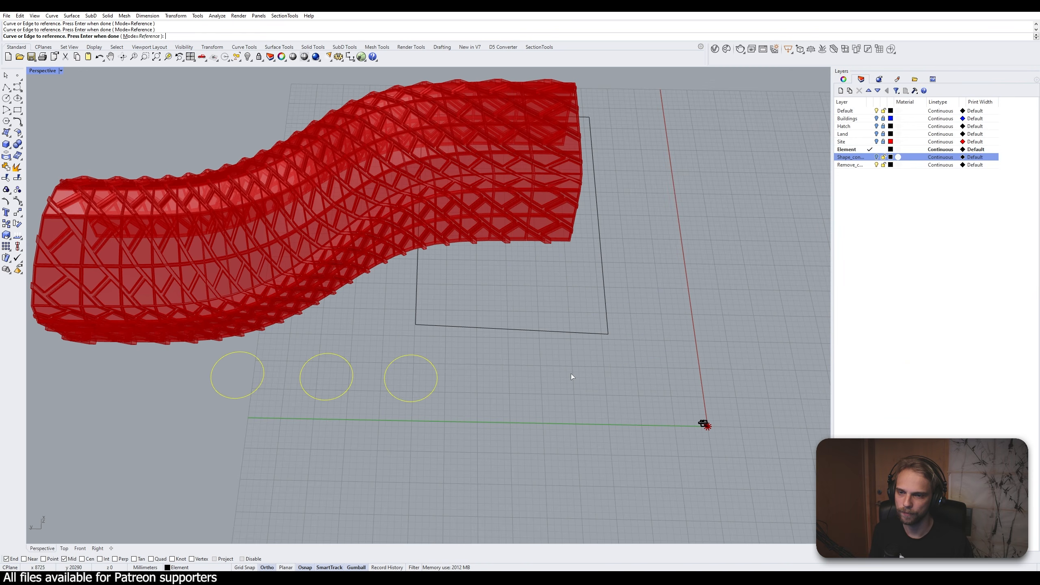
key(Return)
Move the Curve parameter away from Spin Force, add an Is Planar component between them, and connect Curve to its S input
click(638, 252)
drag(642, 239, 592, 252)
mouse_move(615, 253)
click(605, 287)
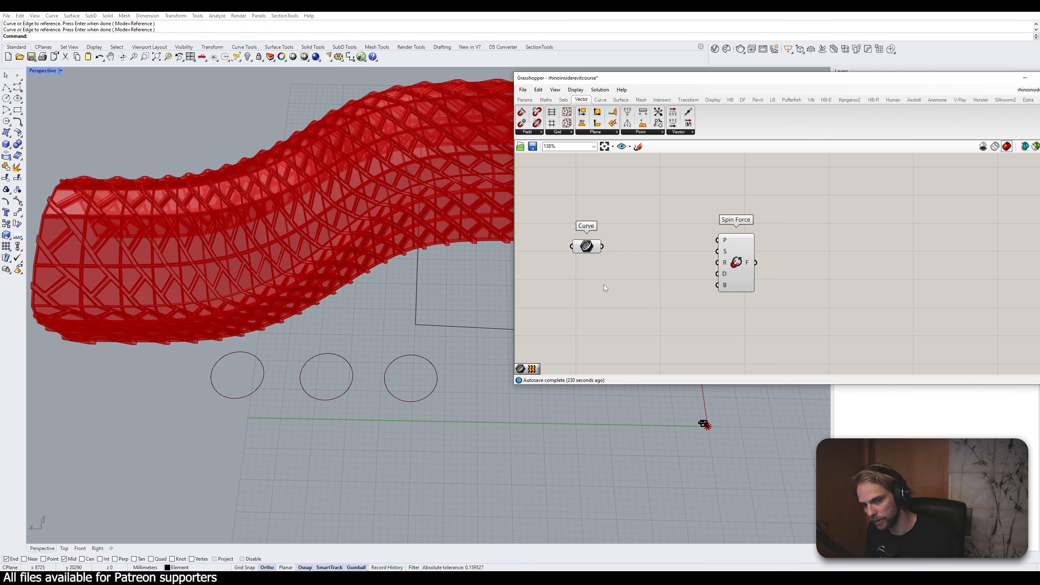
double_click(604, 285)
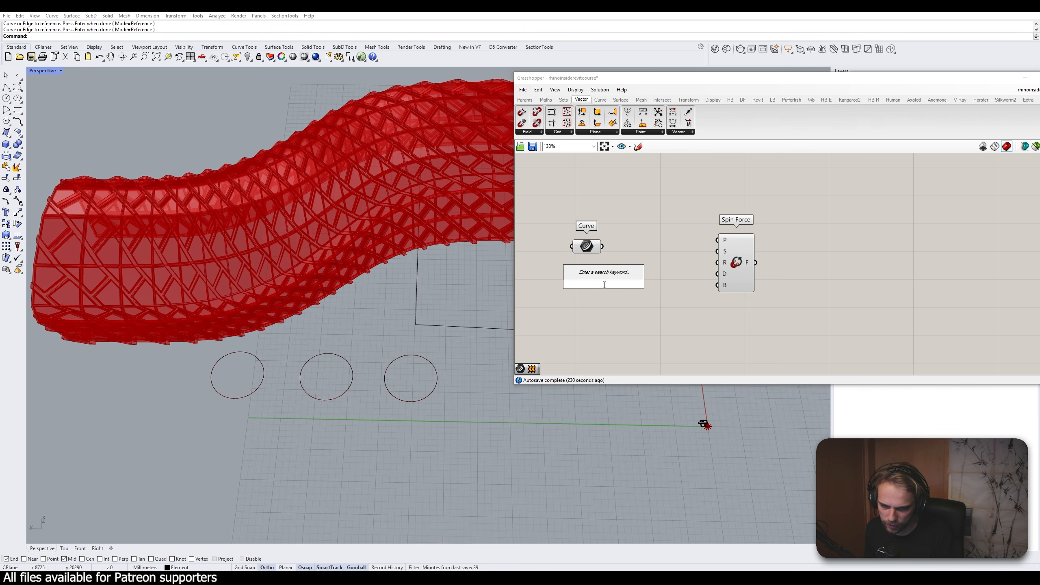
text(is plan)
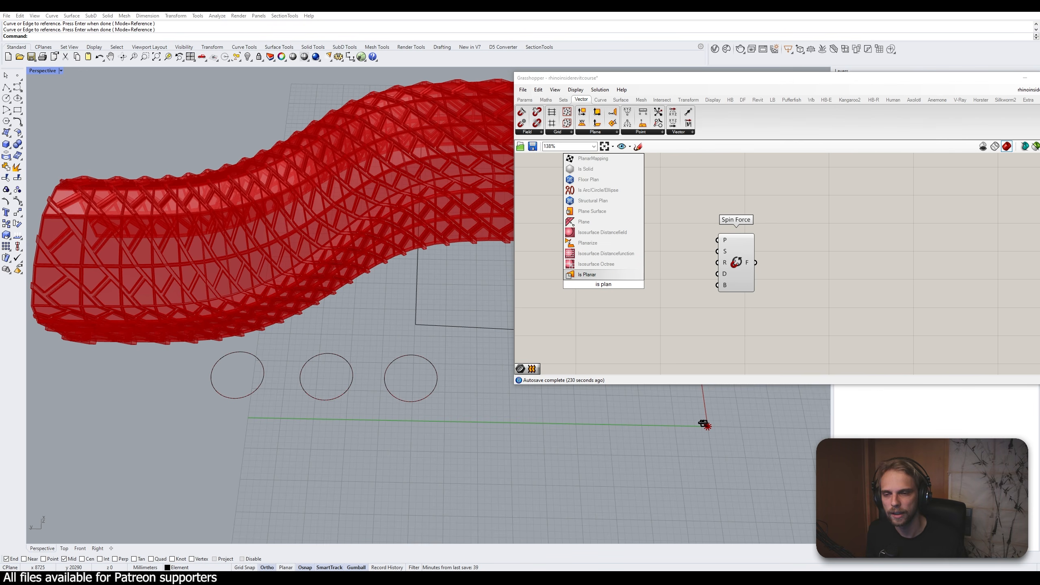
click(580, 275)
drag(601, 246, 632, 256)
click(646, 307)
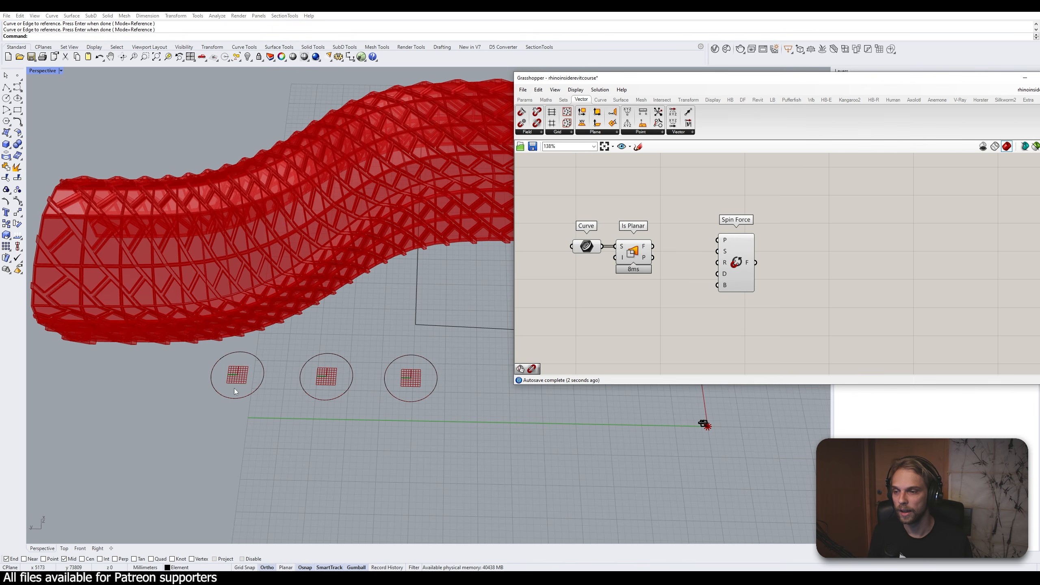
Rotate the circle farthest from the origin by 90° so that it stands upright
right_drag(293, 385, 263, 318)
click(267, 340)
drag(255, 363, 279, 382)
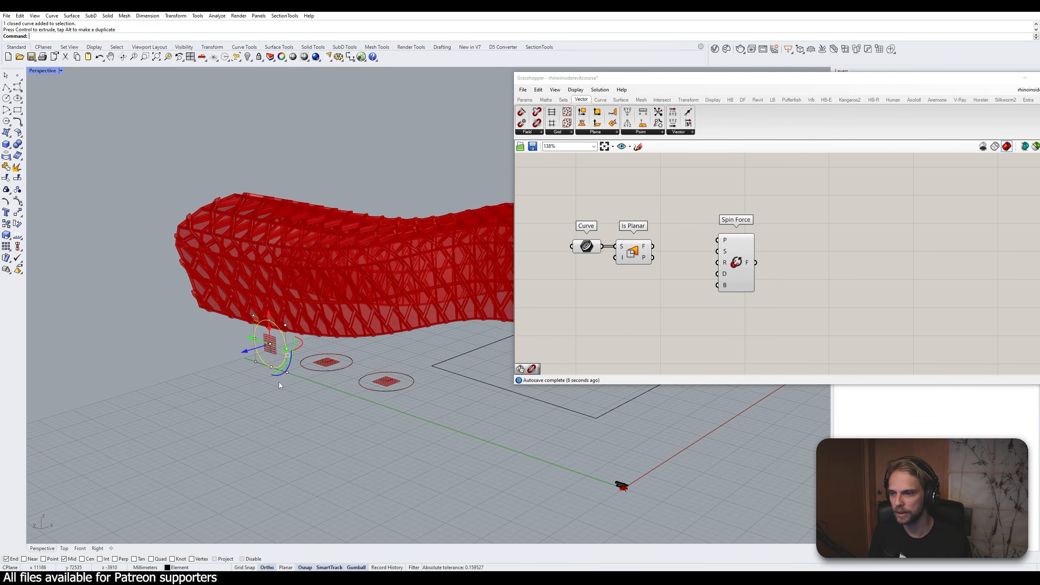
click(228, 373)
right_drag(229, 373, 523, 304)
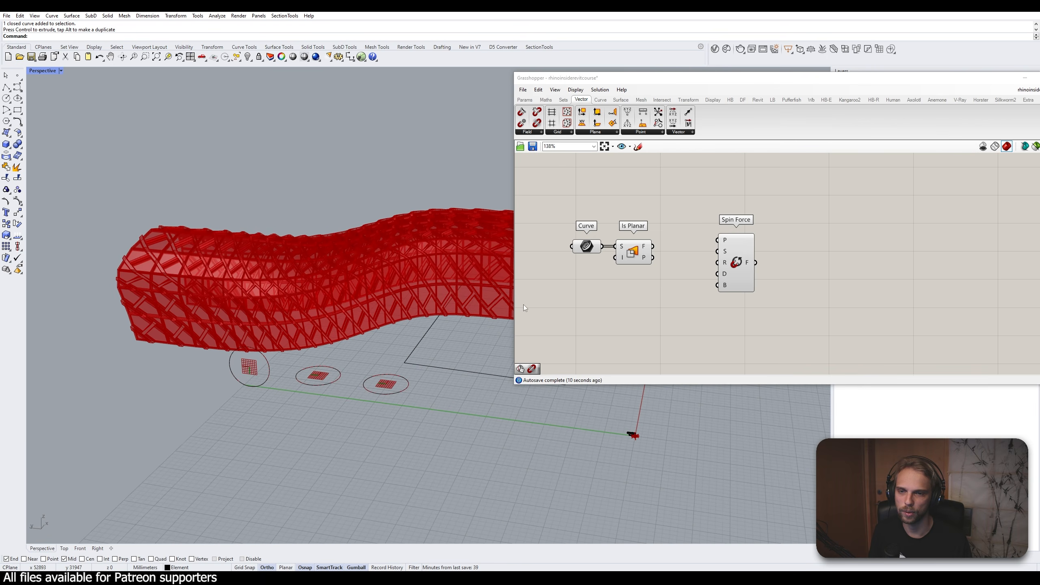
Connect Is Planar's plane output to Spin Force's P input and place Curve and Is Planar closer to Spin Force
drag(665, 295, 565, 214)
drag(588, 248, 612, 231)
click(683, 235)
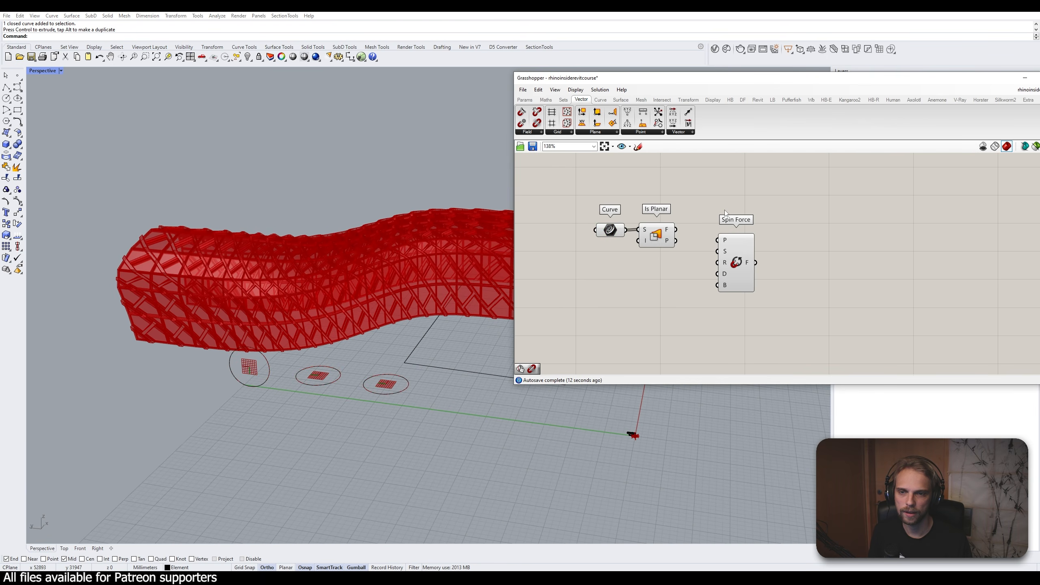
scroll(684, 232, up, 1)
scroll(674, 243, up, 3)
mouse_move(668, 245)
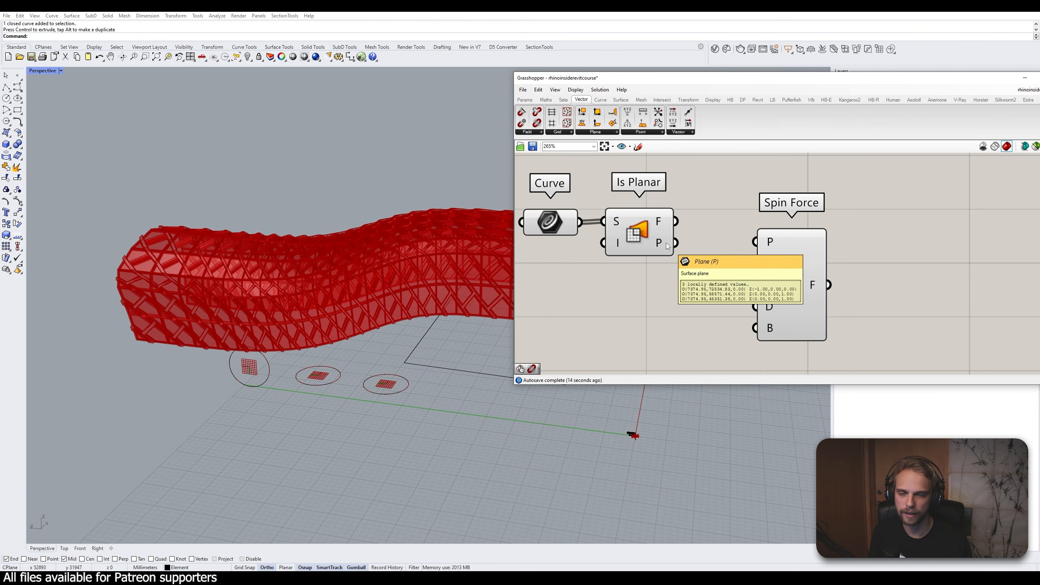
mouse_move(665, 222)
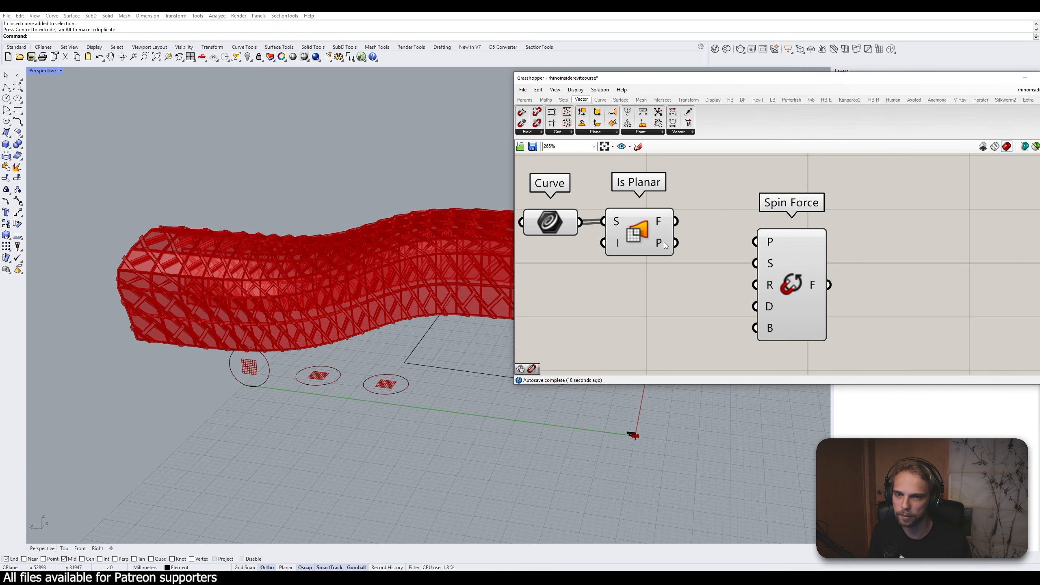
drag(669, 244, 765, 248)
drag(720, 279, 510, 195)
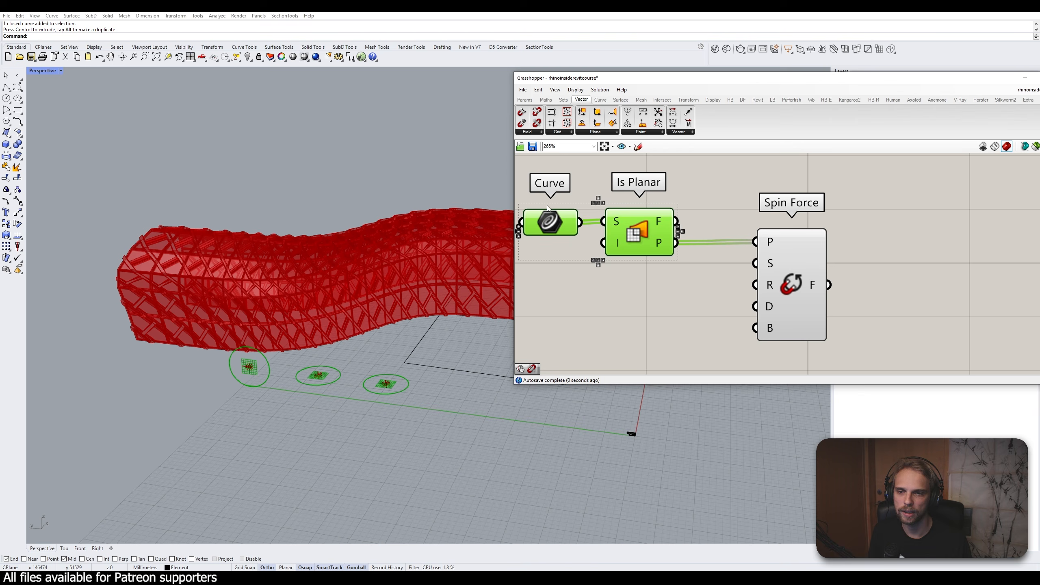
drag(633, 226, 669, 224)
click(740, 197)
Add a number slider with the value 10000 and connect it to Spin Force's R input
mouse_move(770, 274)
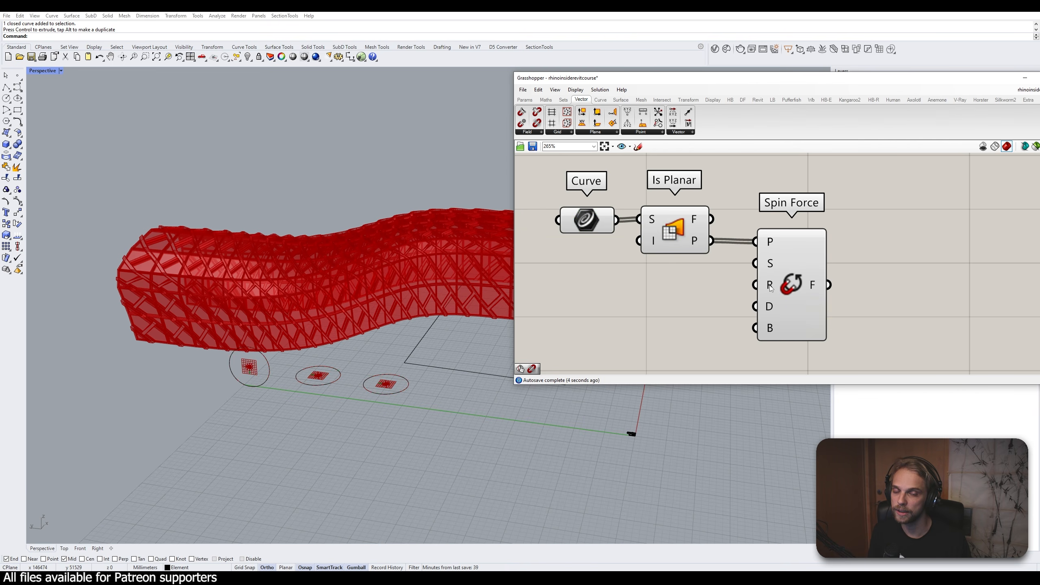
double_click(655, 296)
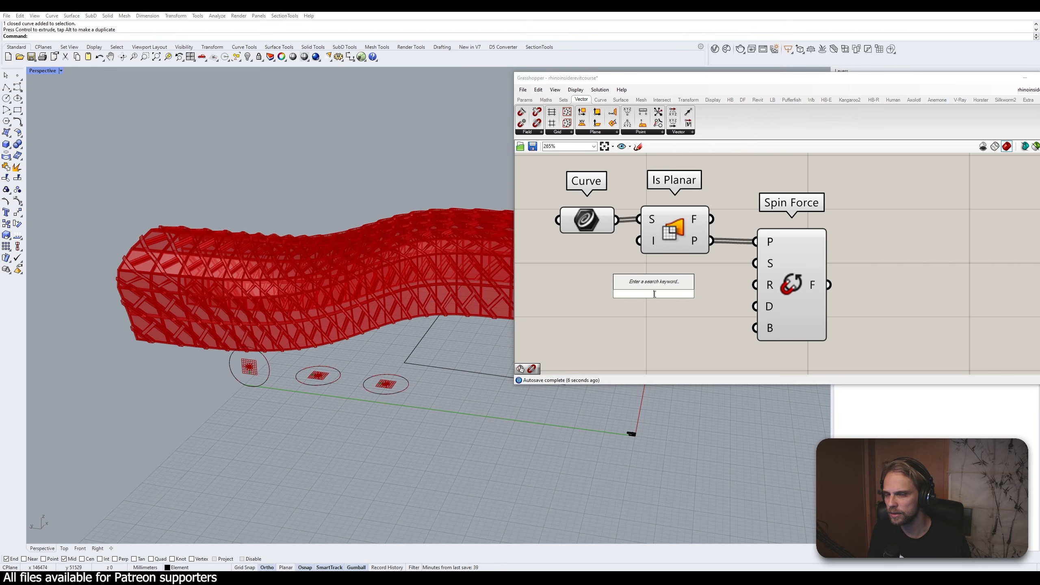
text(10000)
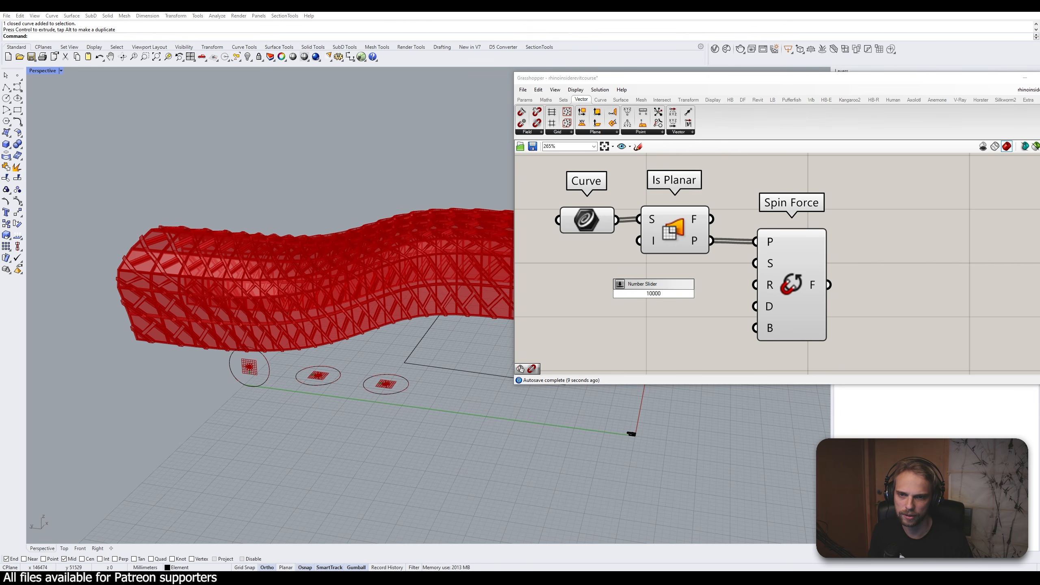
key(Return)
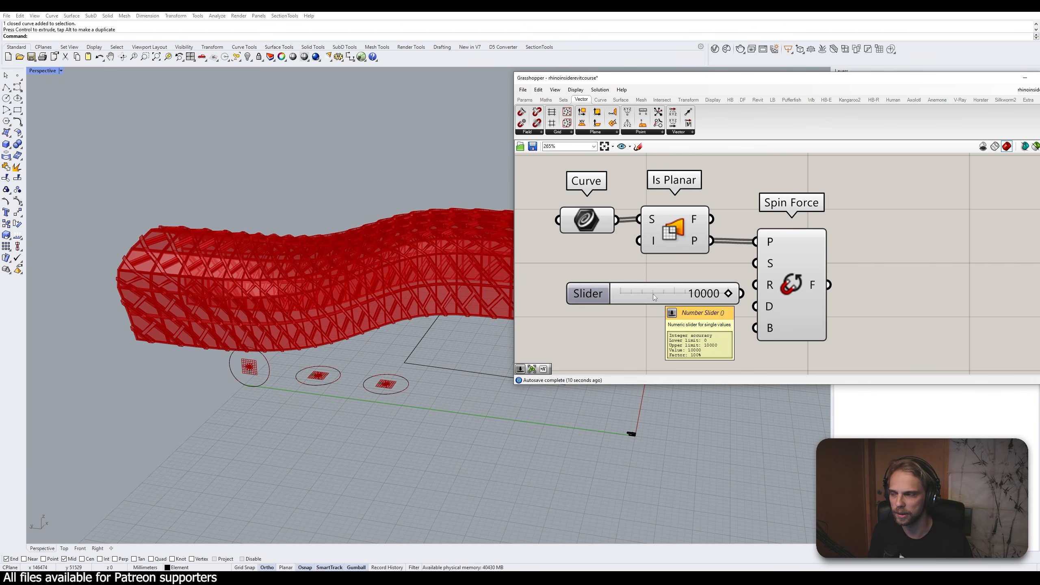
drag(664, 299, 607, 311)
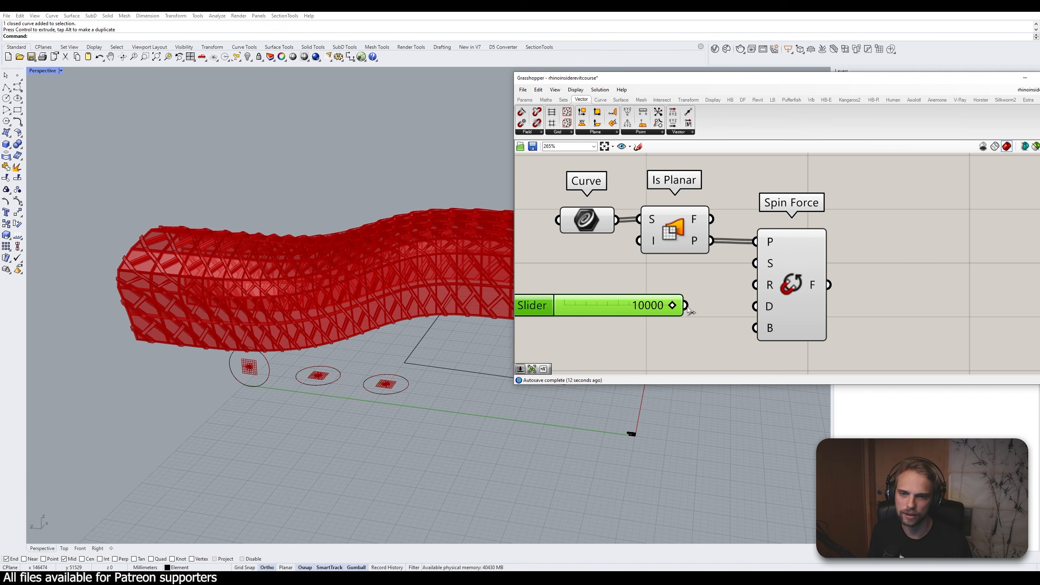
drag(685, 305, 755, 285)
drag(597, 312, 625, 294)
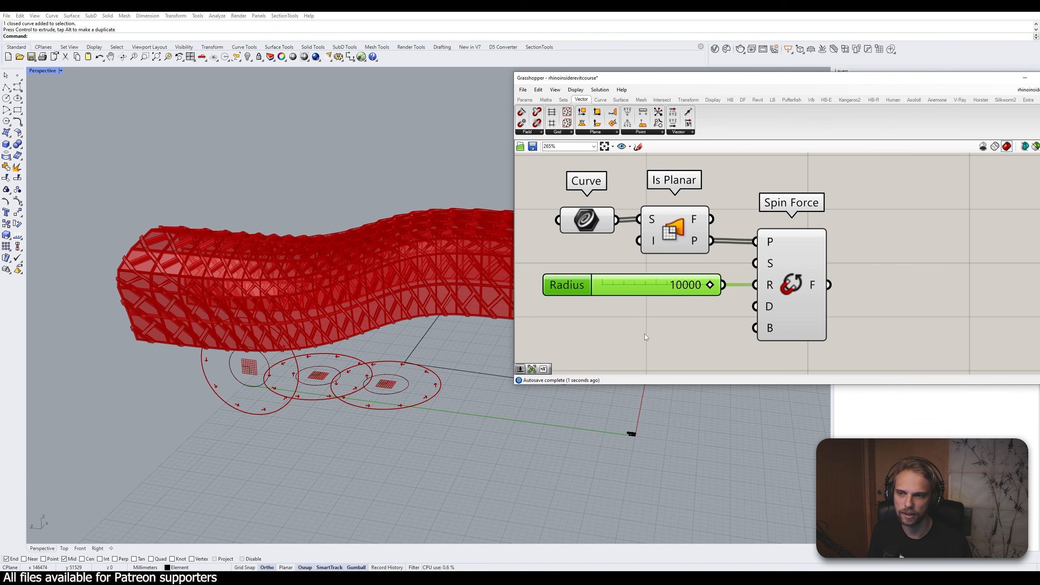
click(644, 335)
Raise the upright circle vertically above the ground plane beside the facade
right_drag(240, 241, 244, 283)
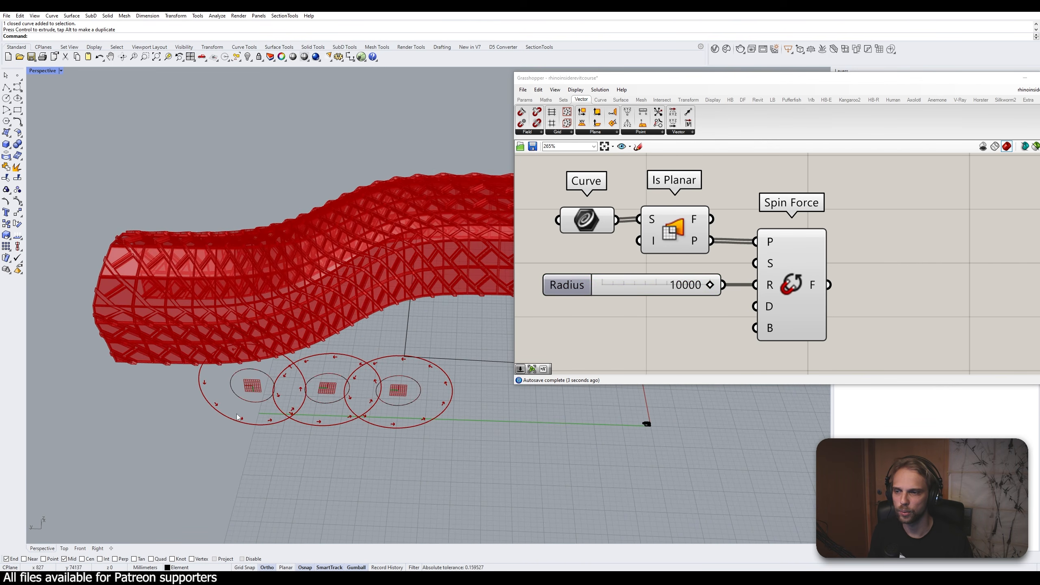
right_drag(238, 417, 248, 356)
click(249, 356)
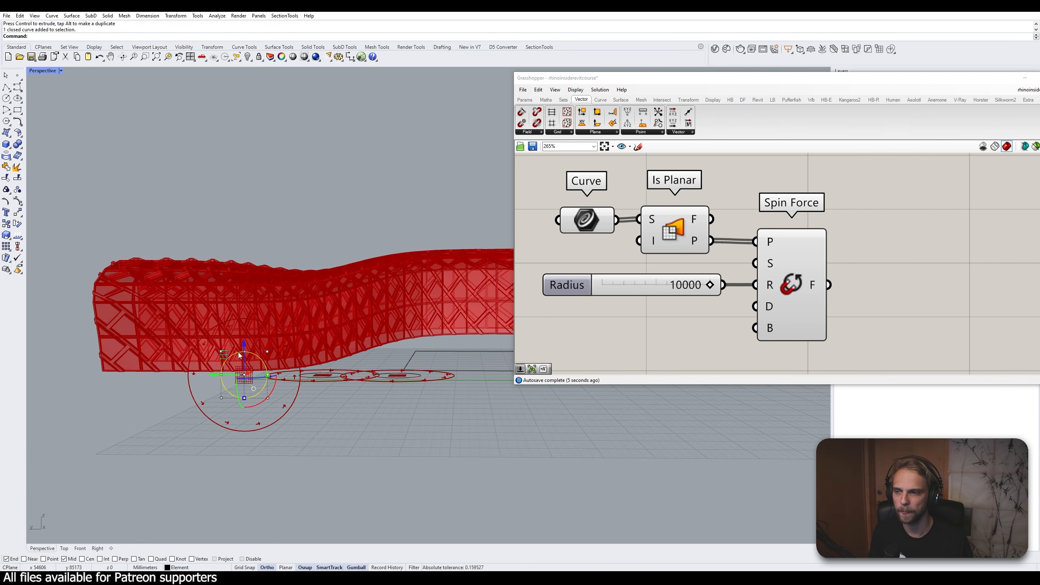
drag(245, 344, 245, 282)
right_drag(245, 275, 248, 323)
scroll(247, 323, up, 4)
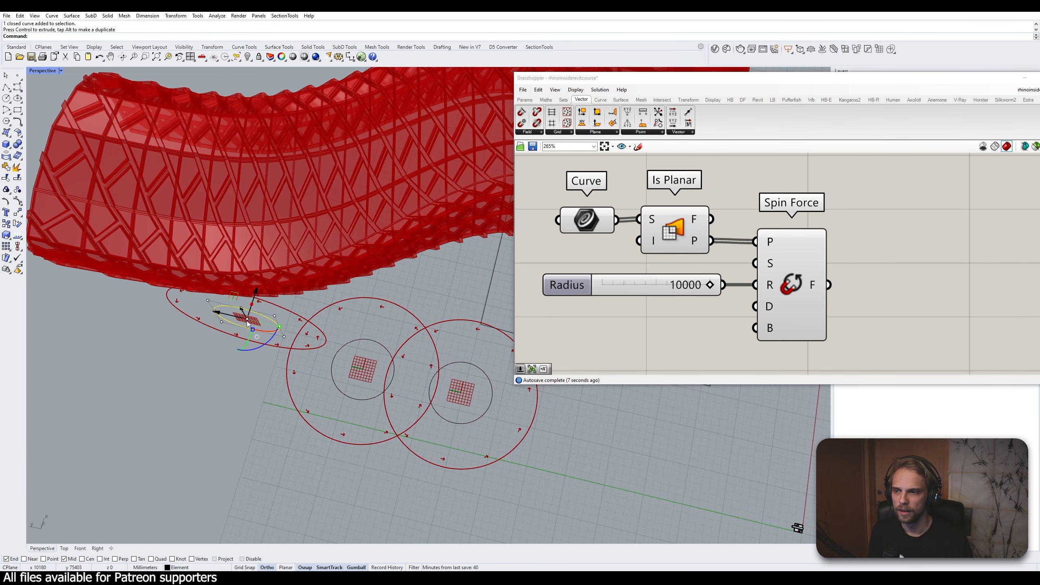
drag(259, 289, 261, 281)
Raise the middle circle of the row vertically above the ground plane
click(356, 398)
right_drag(357, 403, 361, 356)
drag(363, 390, 363, 192)
right_drag(364, 195, 343, 308)
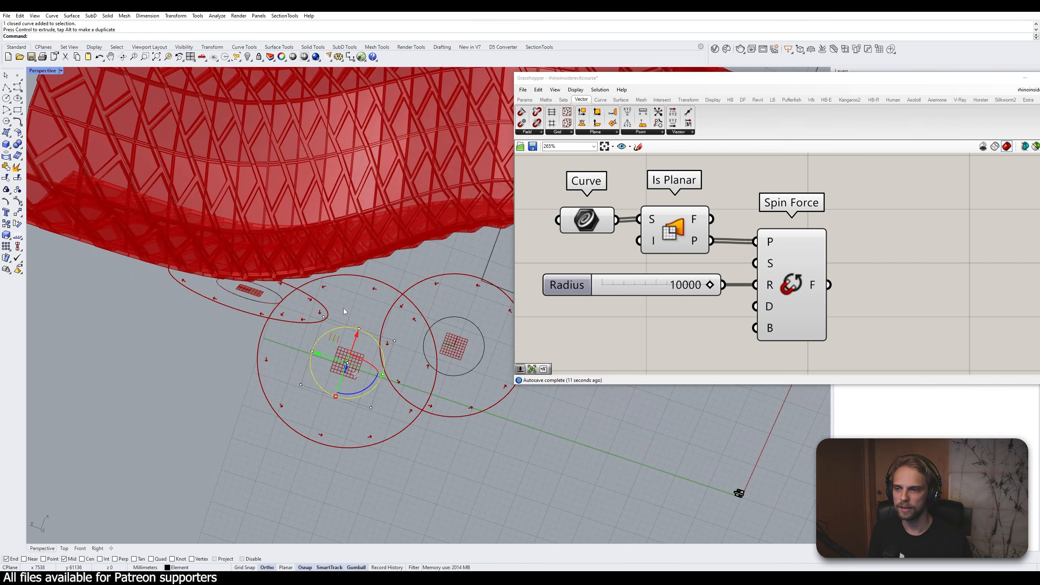
Move the raised middle circle over the roof of the facade
scroll(343, 308, down, 6)
drag(332, 314, 396, 205)
right_drag(399, 229, 401, 197)
Turn the remaining flat circle upright and move it across to the opposite long side of the facade
click(401, 373)
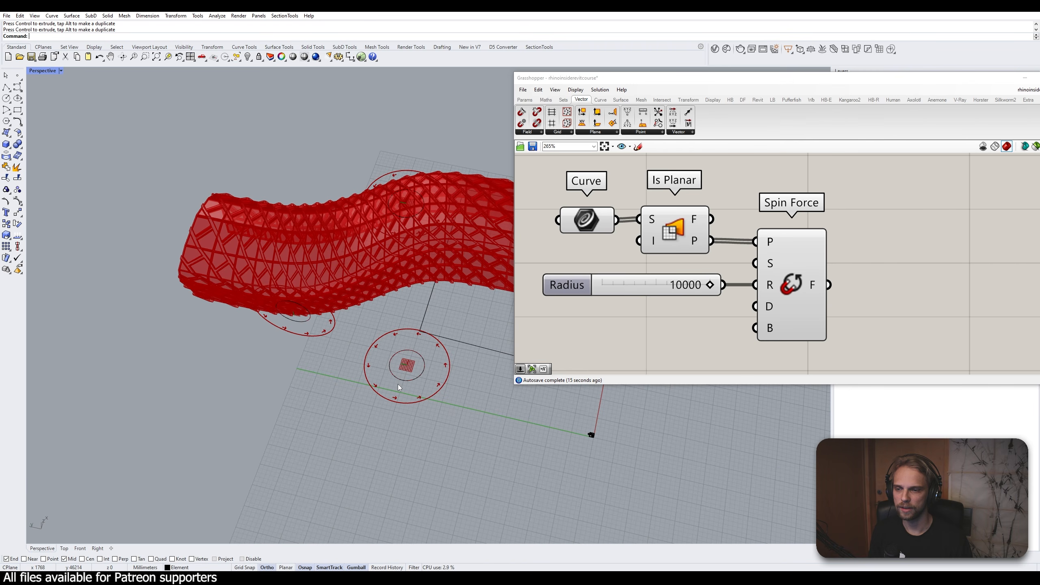
click(402, 386)
right_drag(403, 387, 358, 335)
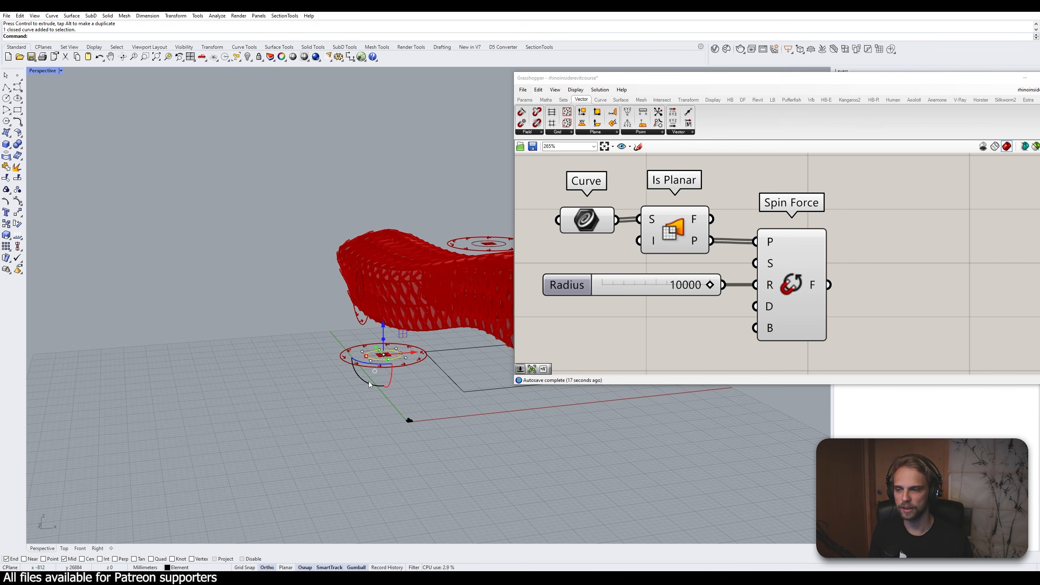
right_drag(369, 381, 342, 396)
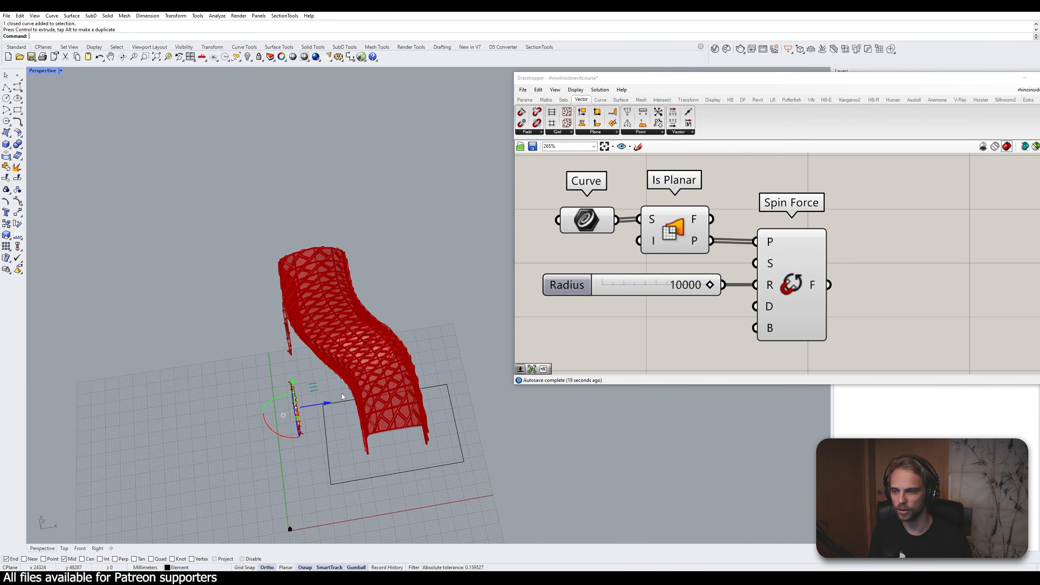
scroll(342, 398, up, 2)
drag(321, 404, 470, 391)
right_drag(468, 392, 414, 449)
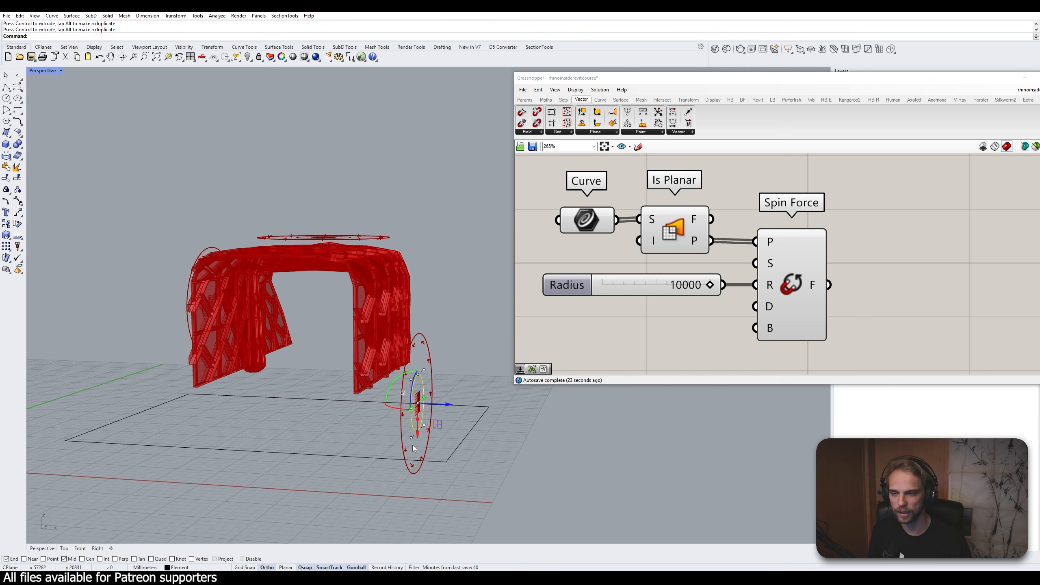
Slide the upright circle along that side of the facade towards the open end
right_drag(421, 350, 389, 307)
click(388, 363)
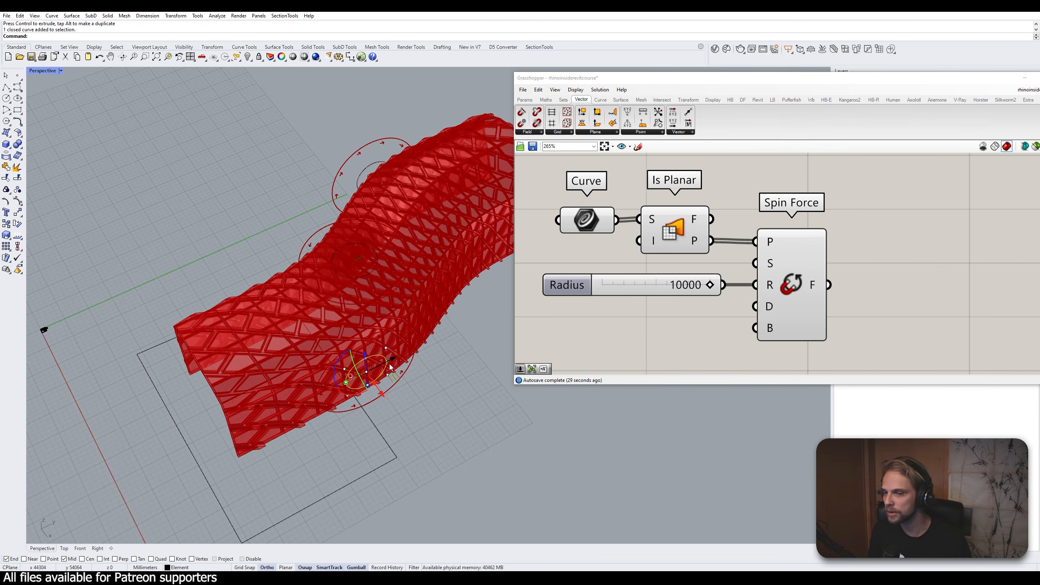
drag(389, 363, 333, 394)
click(433, 410)
right_drag(433, 403, 450, 340)
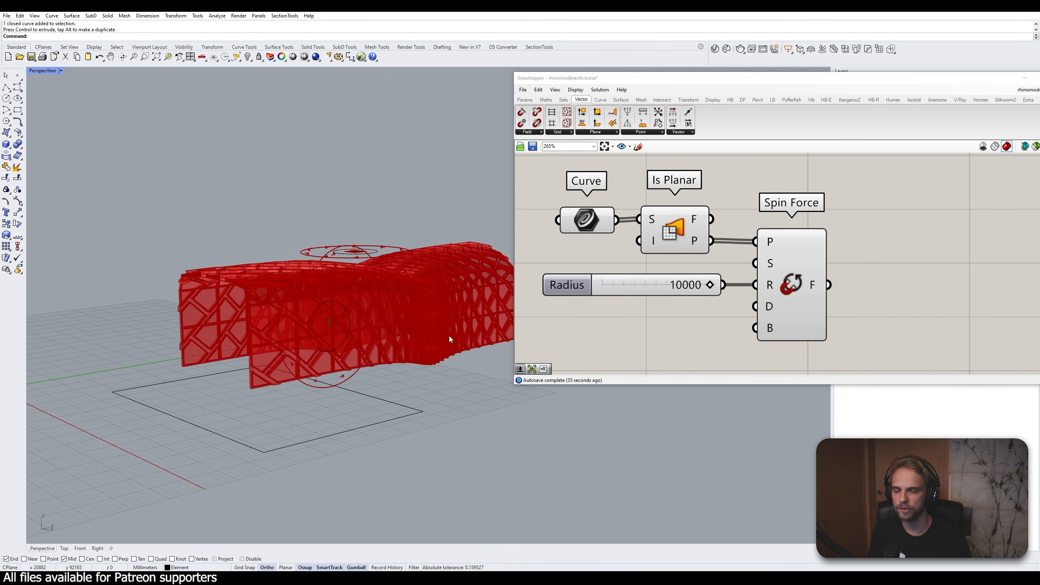
Add a Merge Fields component and connect Spin Force's F output to its input
scroll(707, 250, down, 3)
mouse_move(773, 228)
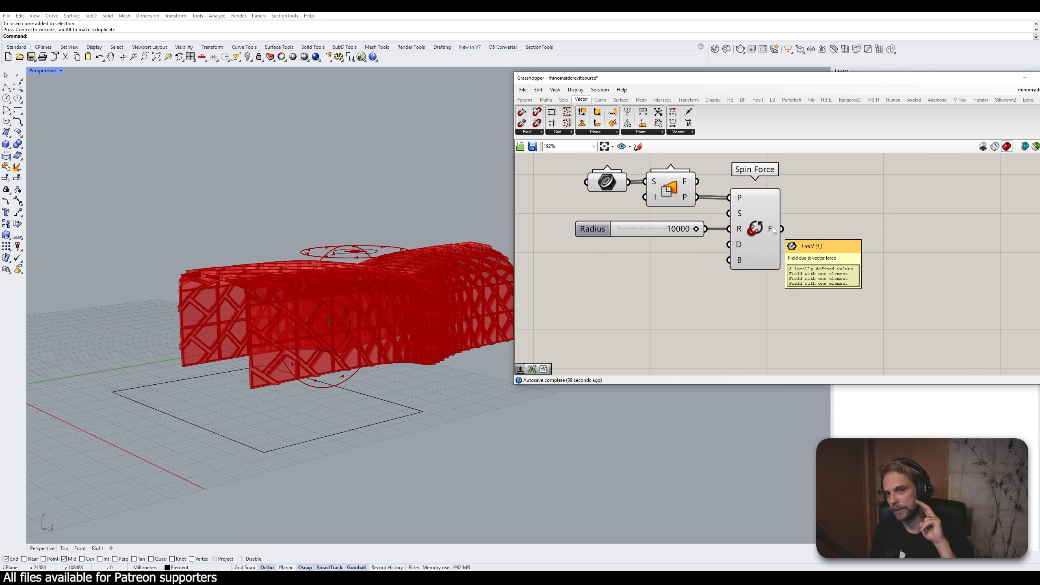
right_drag(794, 225, 713, 258)
double_click(768, 262)
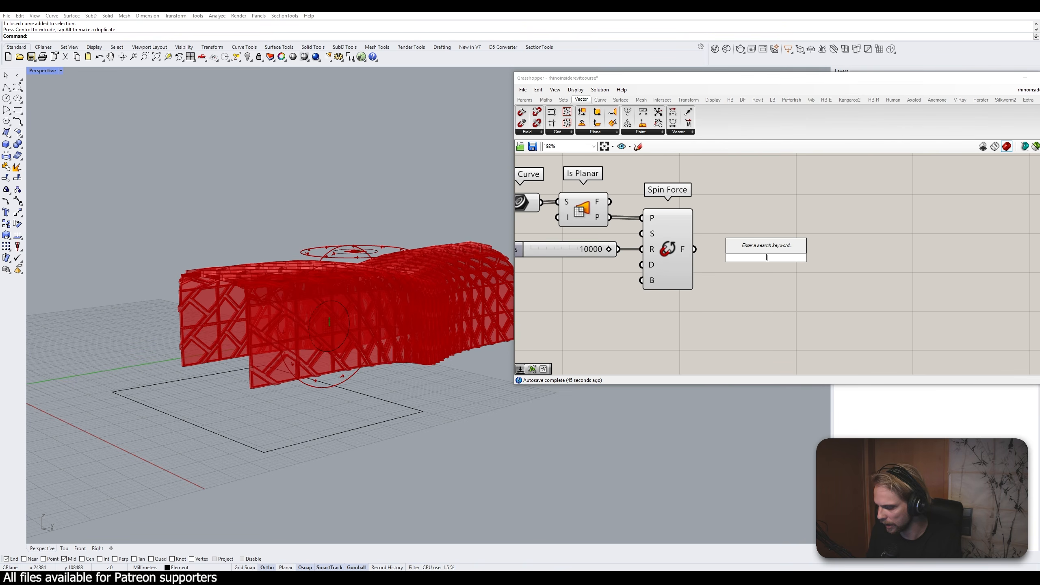
text(merge fiel)
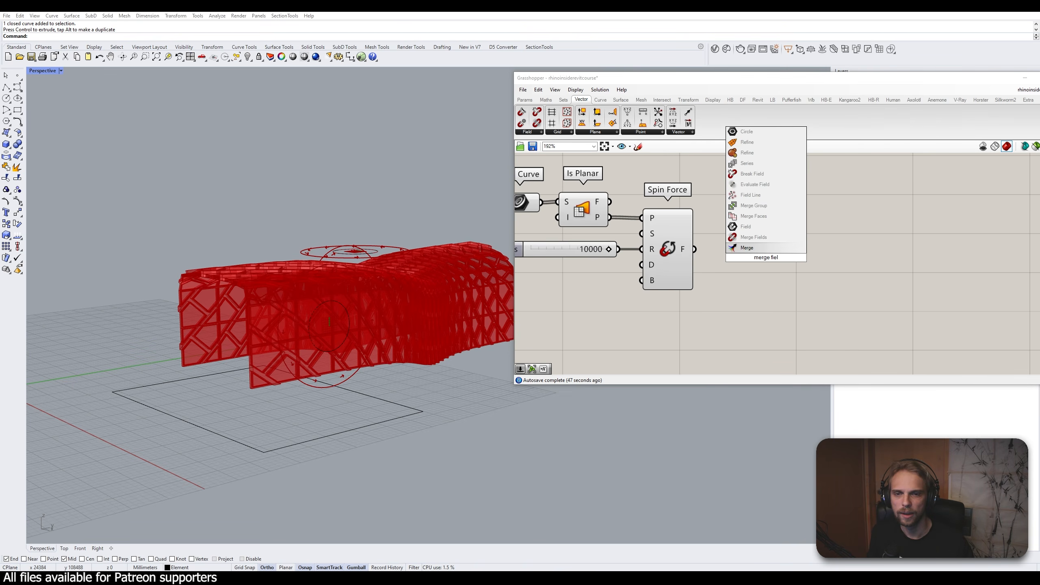
click(753, 237)
right_drag(335, 253, 350, 256)
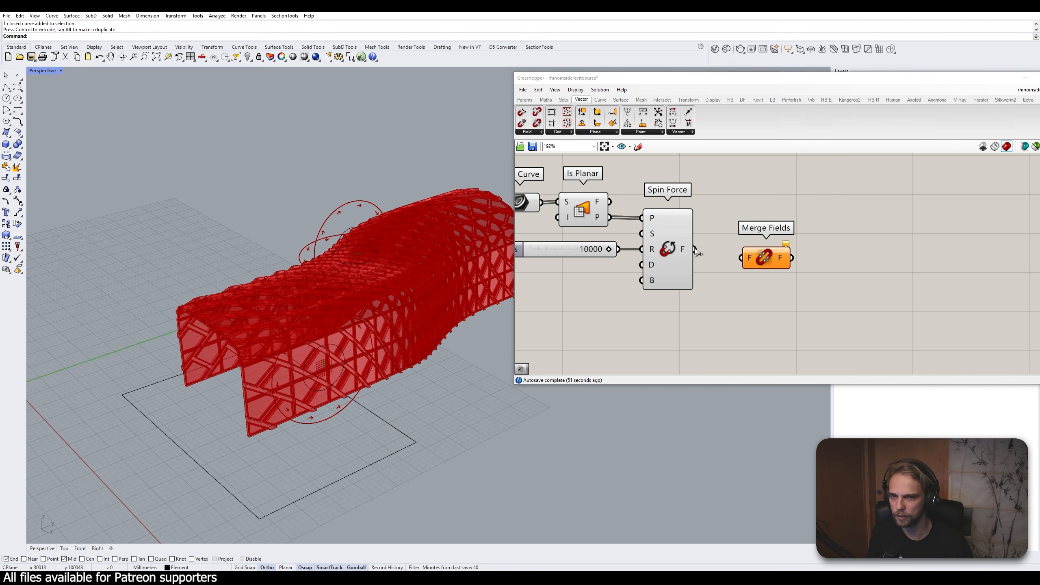
drag(694, 249, 732, 255)
Turn off the preview of Curve, Is Planar and Spin Force, leaving Merge Fields displayed
click(705, 333)
right_drag(706, 331, 739, 338)
drag(738, 340, 567, 200)
middle_click(570, 200)
click(786, 203)
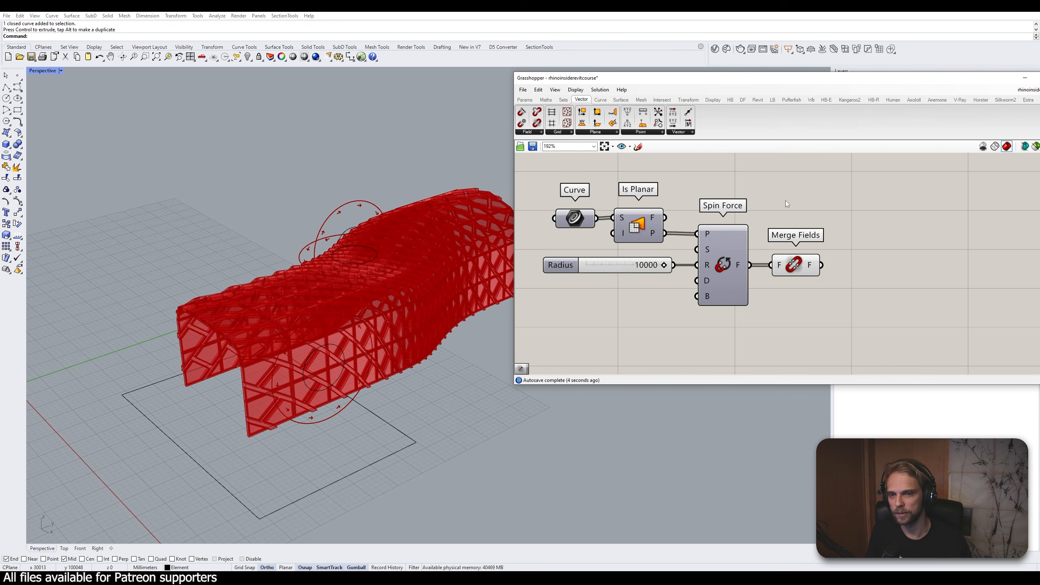
click(808, 272)
click(853, 268)
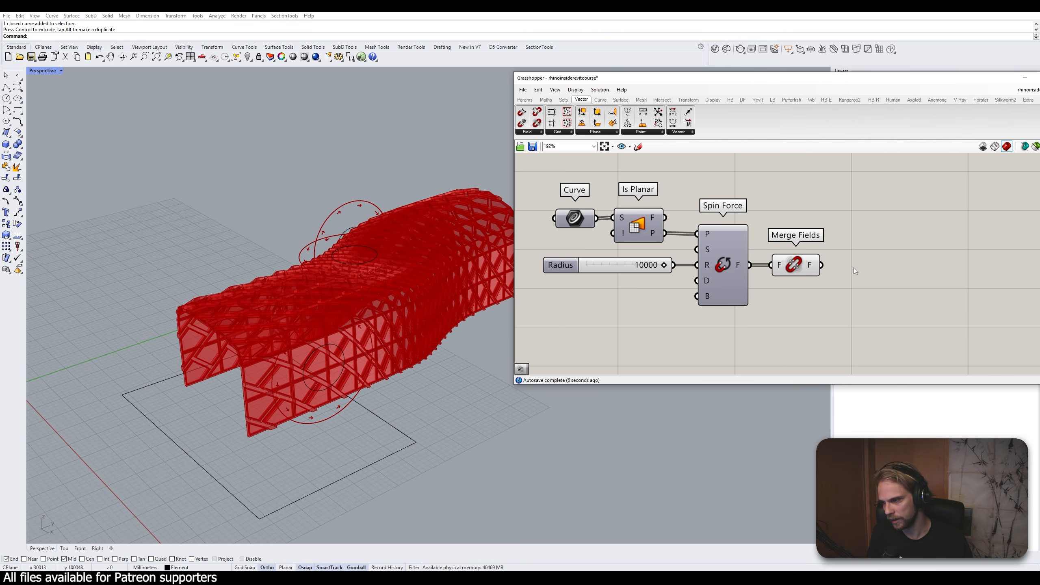
Move the whole field chain from Curve to Merge Fields to free canvas space below the Frame Box Morph components
right_drag(853, 268, 785, 309)
scroll(785, 309, down, 3)
drag(813, 250, 631, 337)
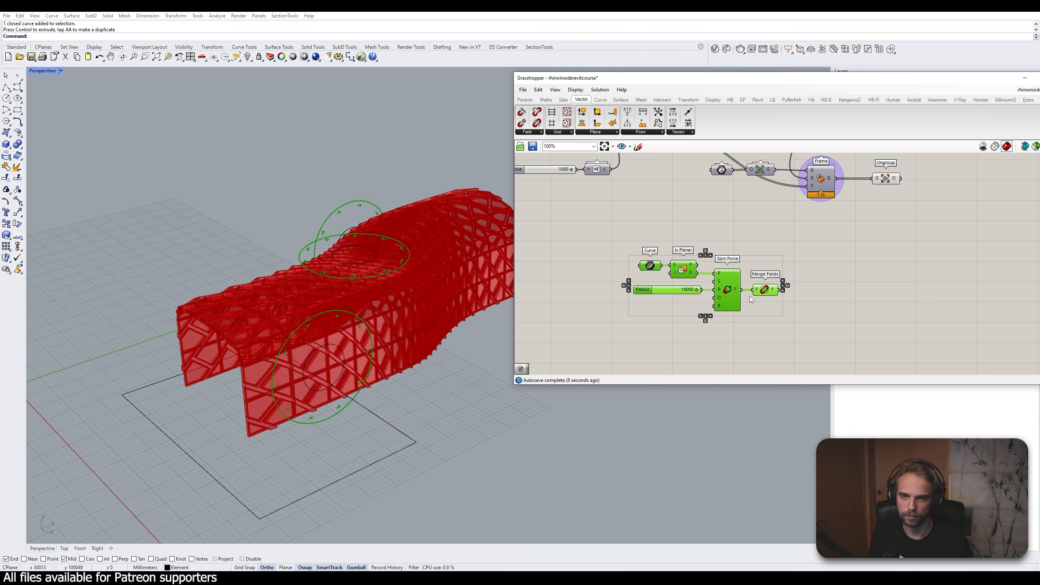
drag(734, 293, 790, 327)
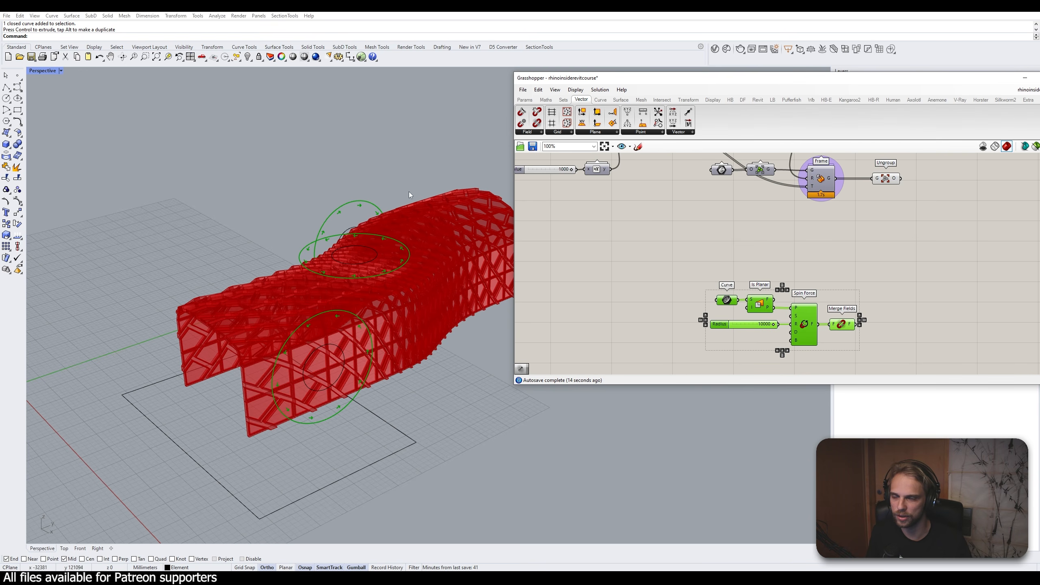
click(892, 300)
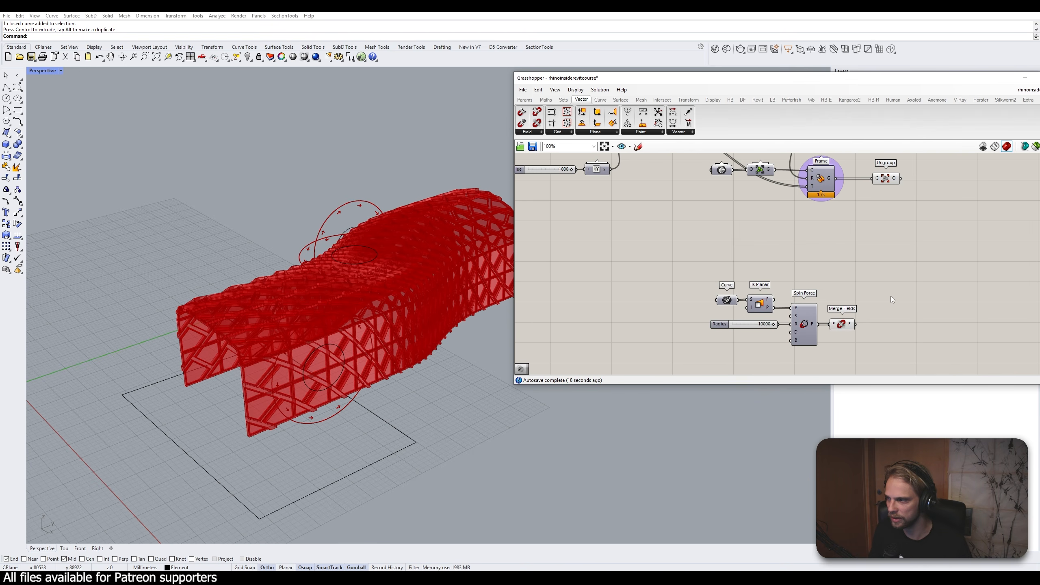
Add an Evaluate Field component and connect Merge Fields' output to its F input
right_drag(884, 277, 770, 251)
right_drag(400, 269, 394, 311)
double_click(785, 265)
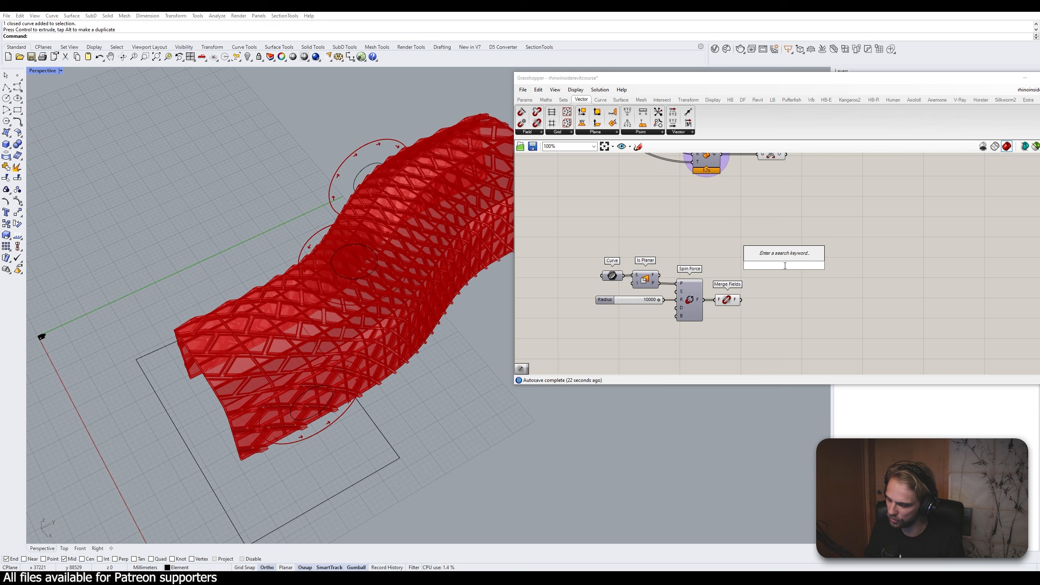
text(evaluate fie)
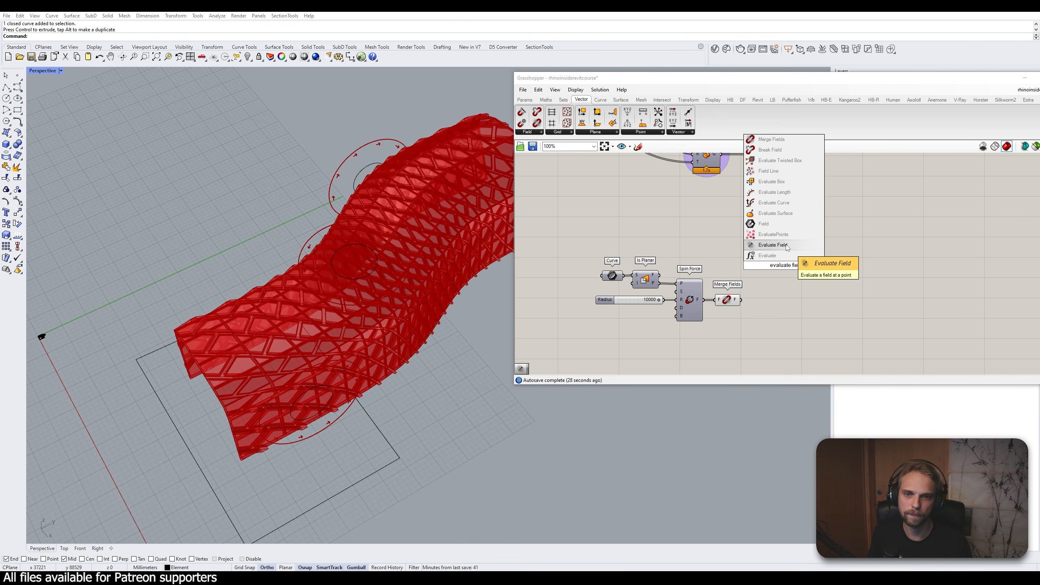
click(773, 245)
scroll(744, 302, up, 2)
drag(742, 301, 801, 306)
scroll(801, 307, up, 2)
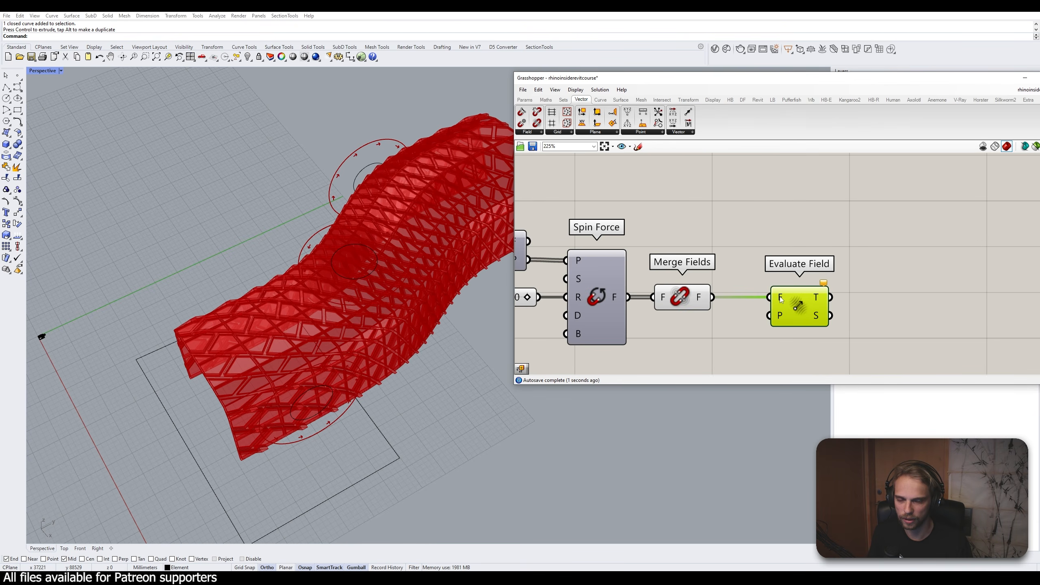
Center Merge Fields between Spin Force and Evaluate Field, and place Evaluate Field slightly higher than the rest of the chain
mouse_move(781, 299)
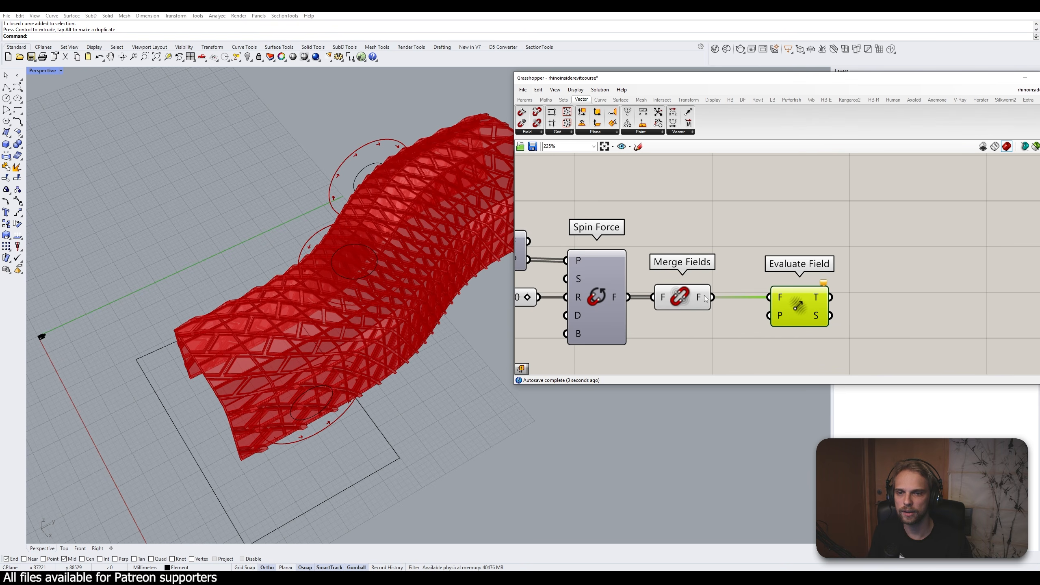
drag(700, 298, 711, 299)
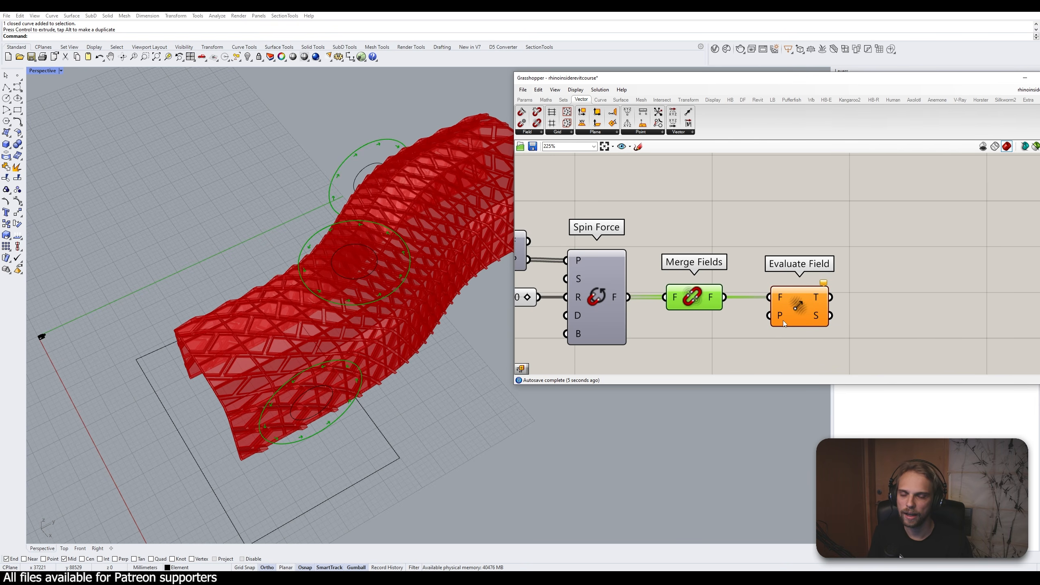
mouse_move(784, 324)
scroll(784, 323, down, 6)
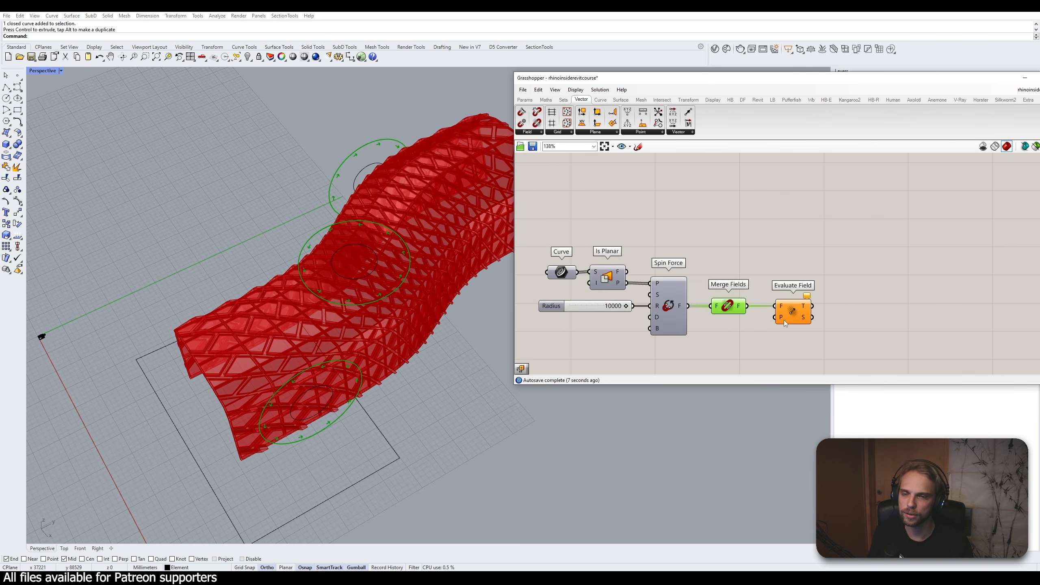
drag(793, 315, 802, 296)
right_drag(312, 320, 279, 332)
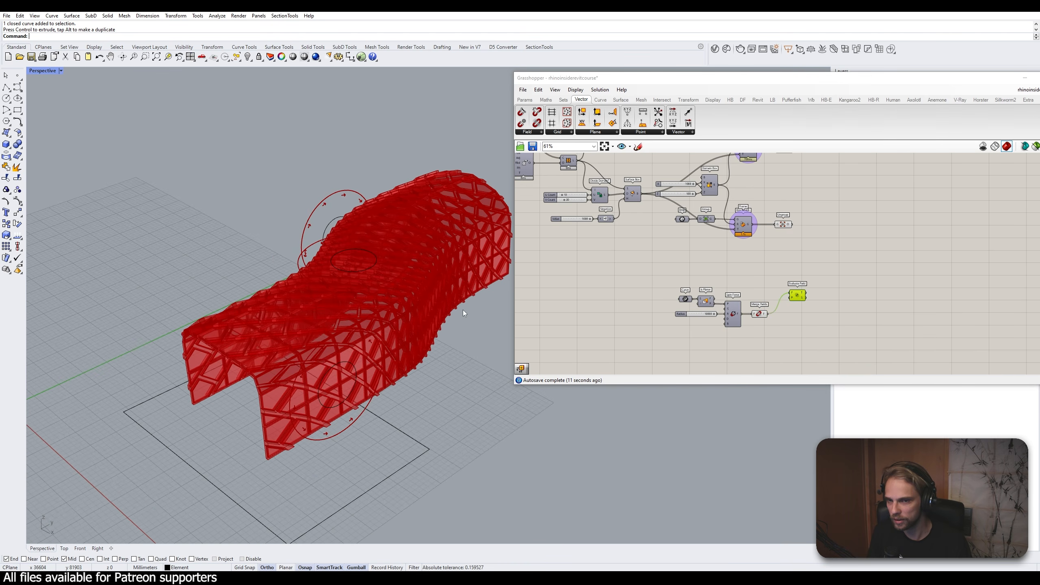
Shift the complete field chain, including Evaluate Field, slightly back towards the Surface Box side of the canvas
drag(850, 358, 613, 272)
scroll(751, 298, up, 1)
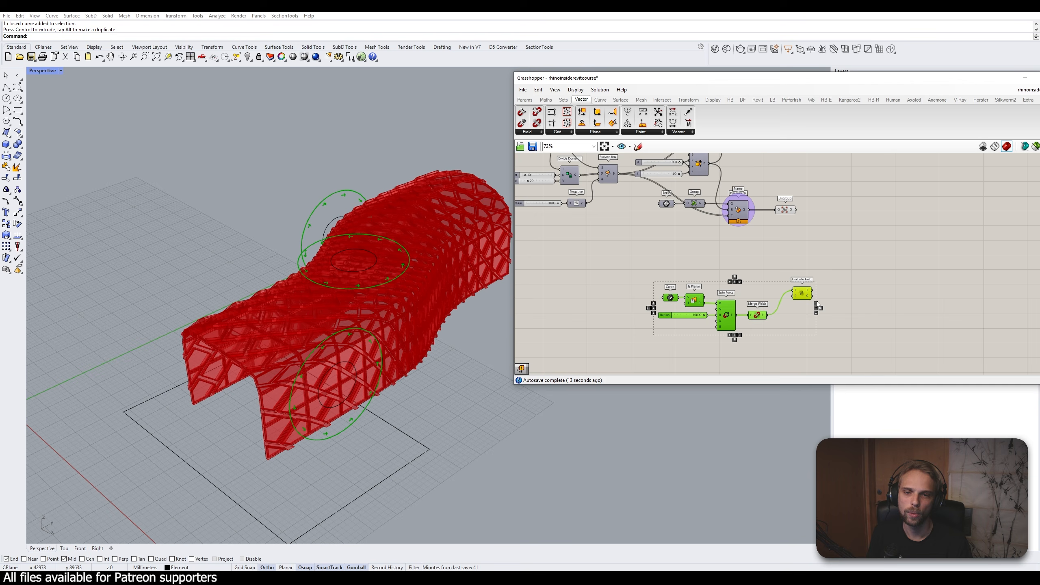
drag(751, 298, 731, 299)
click(614, 216)
Turn on the preview of the Surface Box component to display the facade's boxes
right_drag(613, 214, 639, 253)
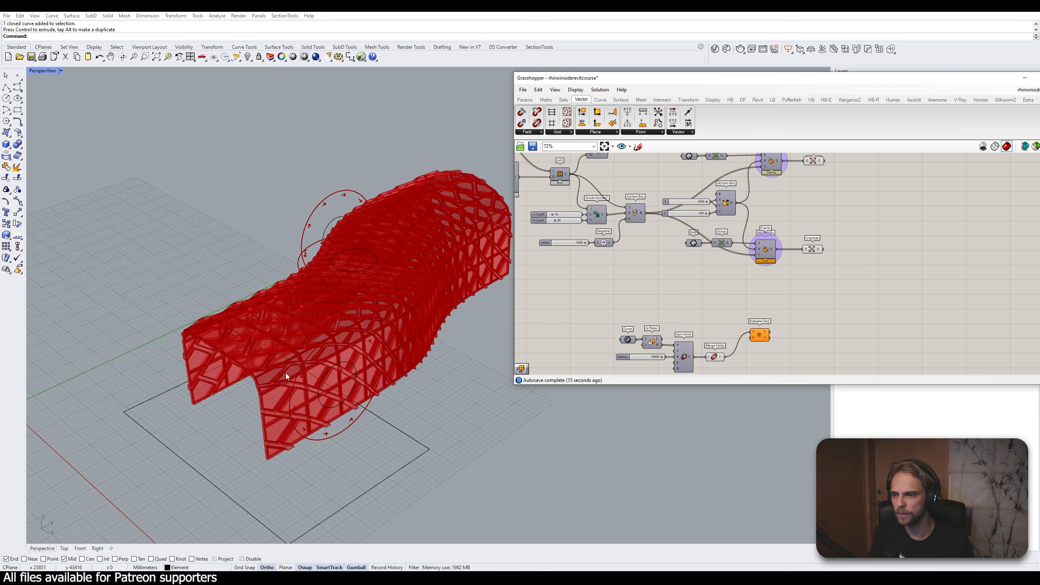
scroll(268, 403, up, 4)
scroll(268, 405, up, 2)
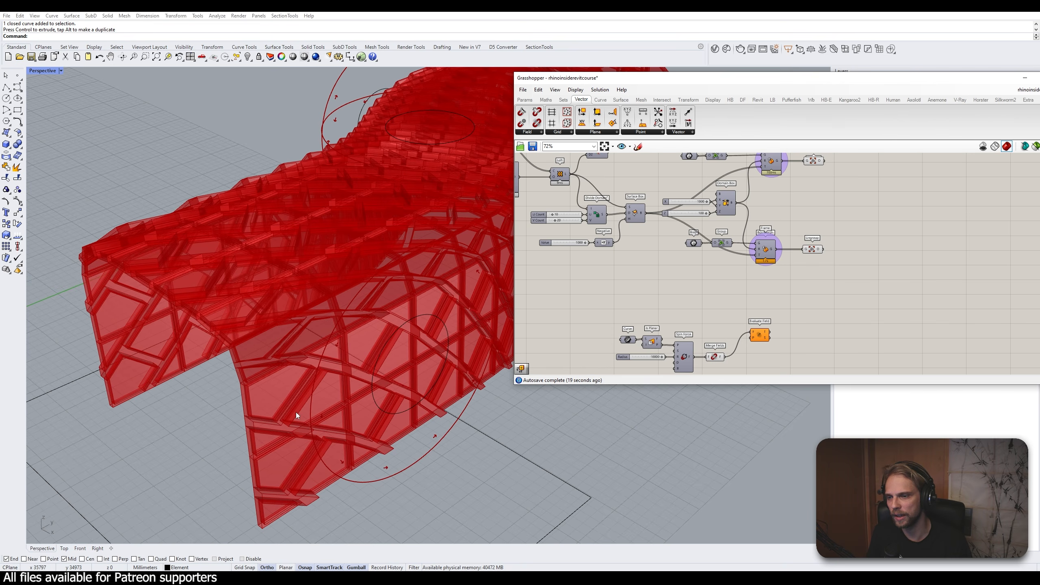
scroll(673, 159, up, 2)
middle_click(621, 234)
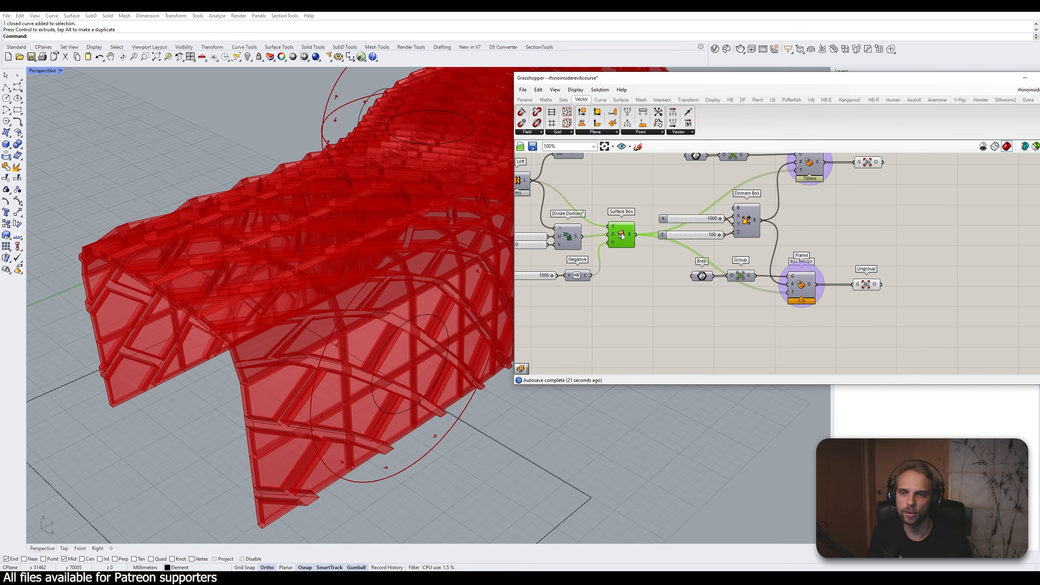
click(637, 215)
click(637, 252)
click(622, 236)
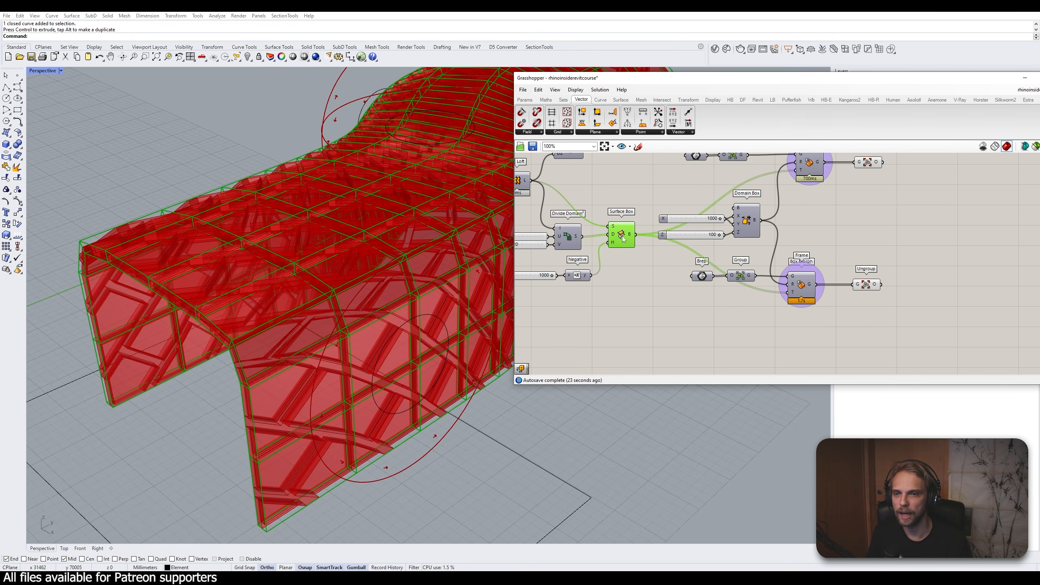
Turn off the preview of both Ungroup components that output the morphed glass and frame
right_drag(885, 233, 769, 262)
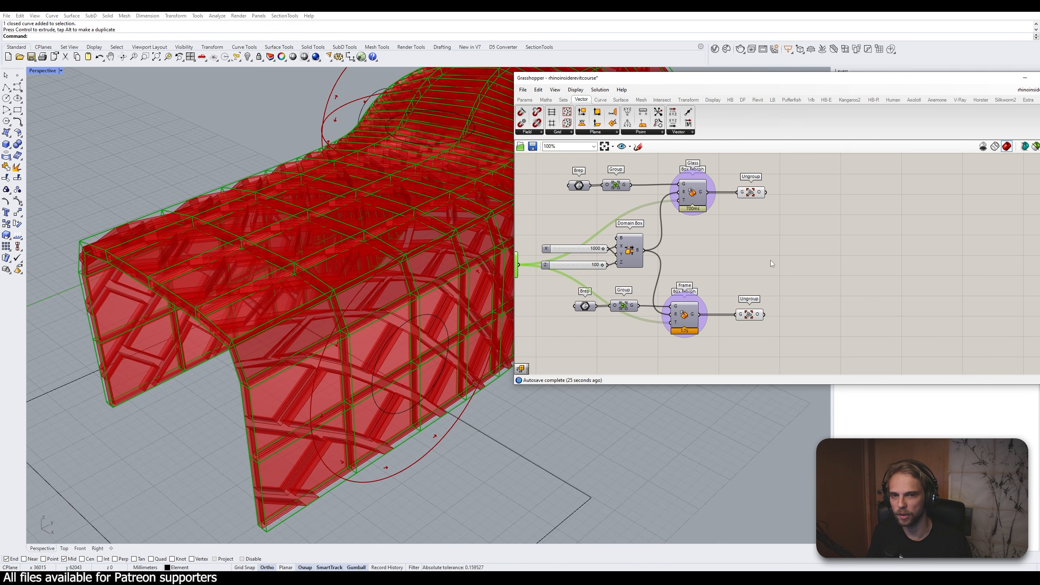
scroll(769, 262, down, 2)
drag(800, 319, 740, 175)
middle_click(745, 177)
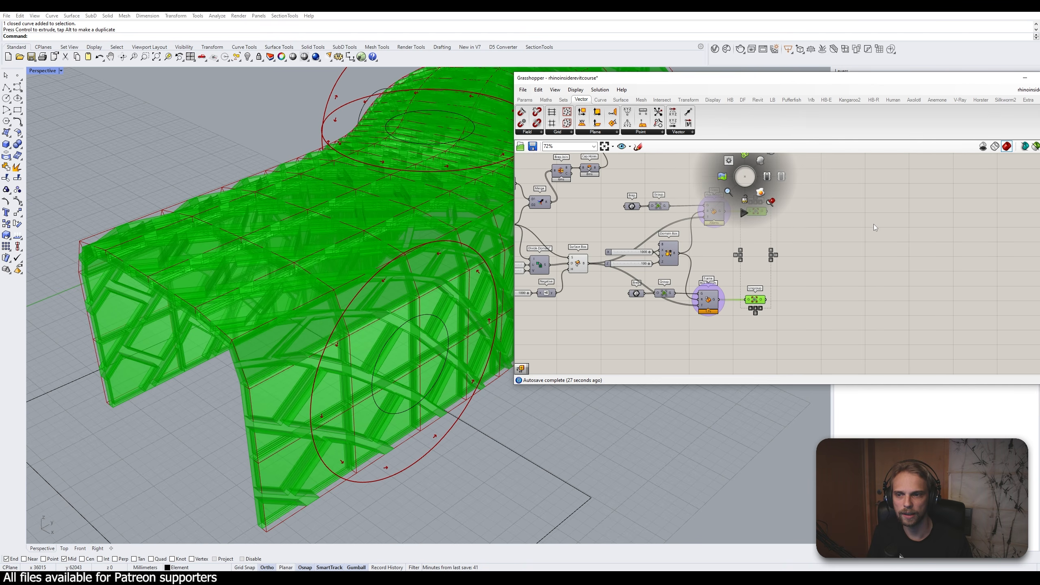
right_click(863, 258)
middle_click(791, 260)
click(821, 233)
click(792, 302)
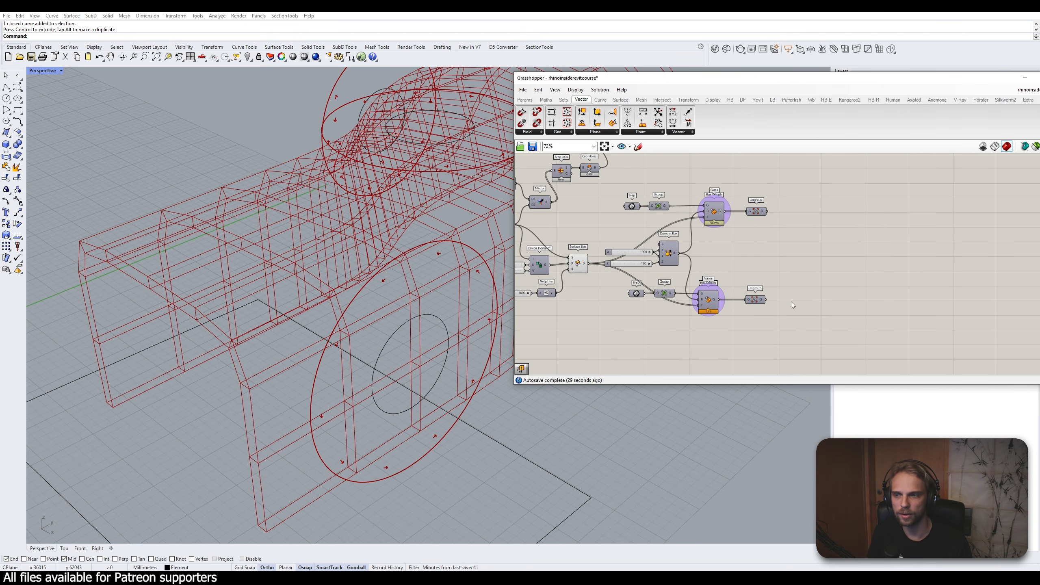
Add a Volume component below Surface Box and connect Surface Box's B output to its G input
right_drag(792, 301, 826, 233)
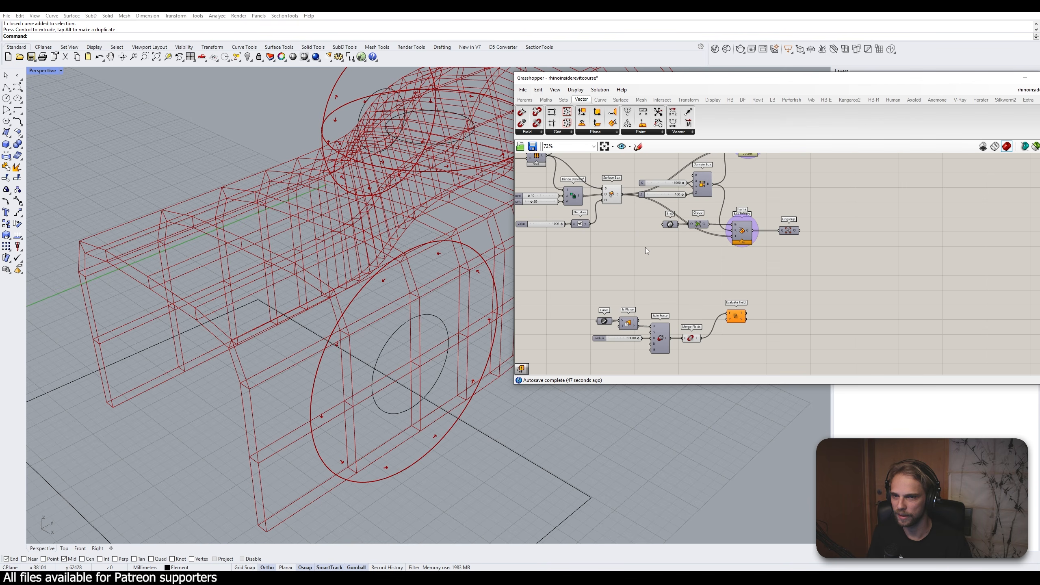
scroll(630, 225, up, 4)
double_click(646, 261)
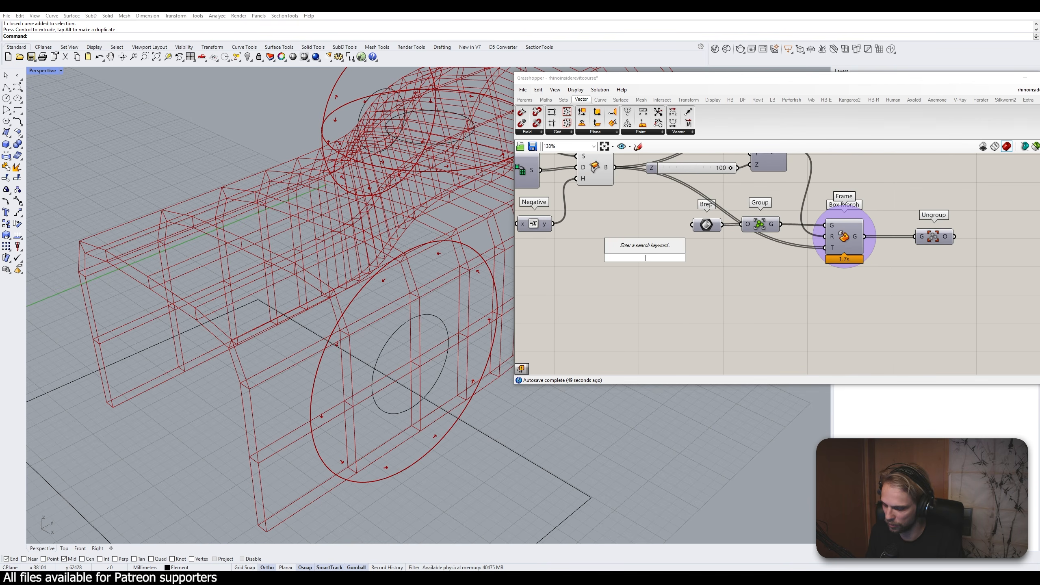
text(volum)
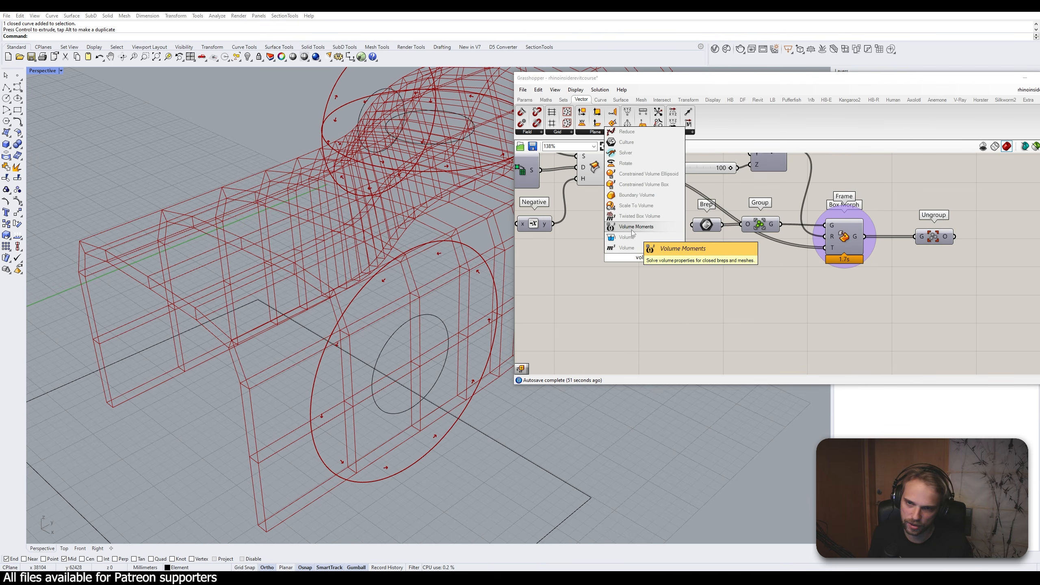
click(627, 238)
right_drag(607, 179, 612, 217)
drag(621, 206, 631, 296)
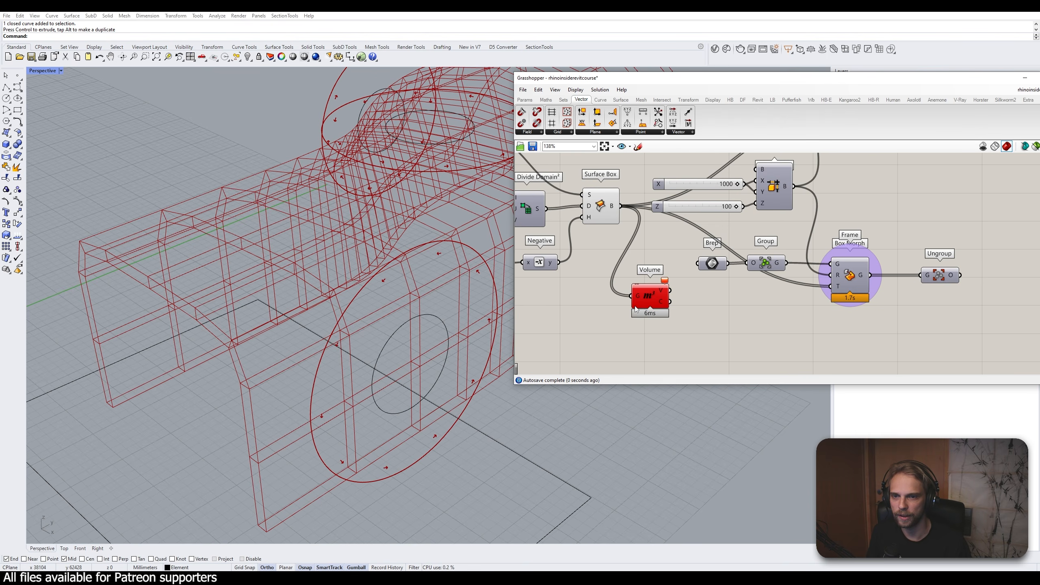
mouse_move(666, 283)
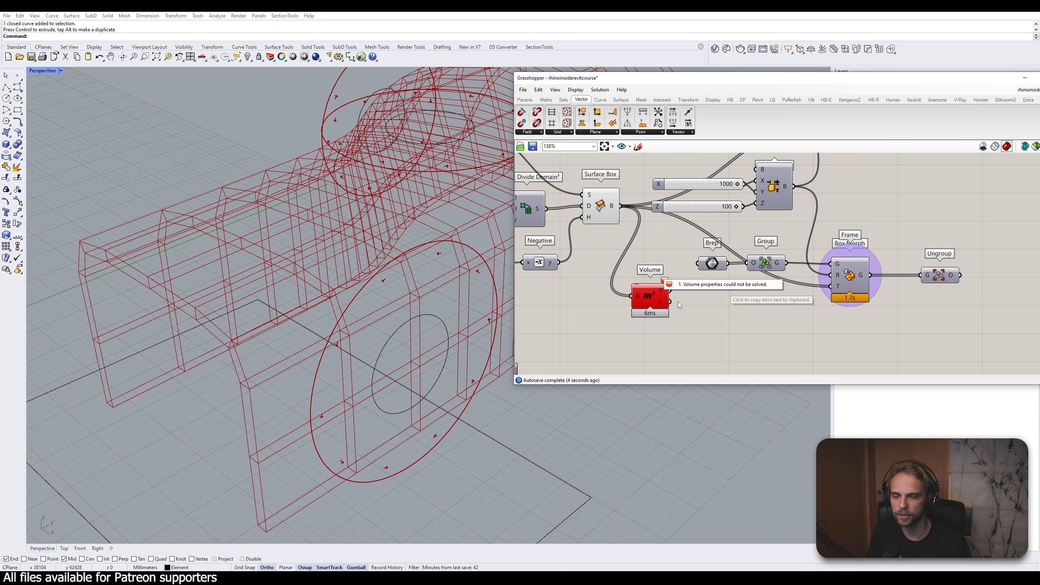
Replace the Volume component with an Evaluate Box component and connect Surface Box's B output to its B input
click(649, 303)
key(Delete)
double_click(649, 304)
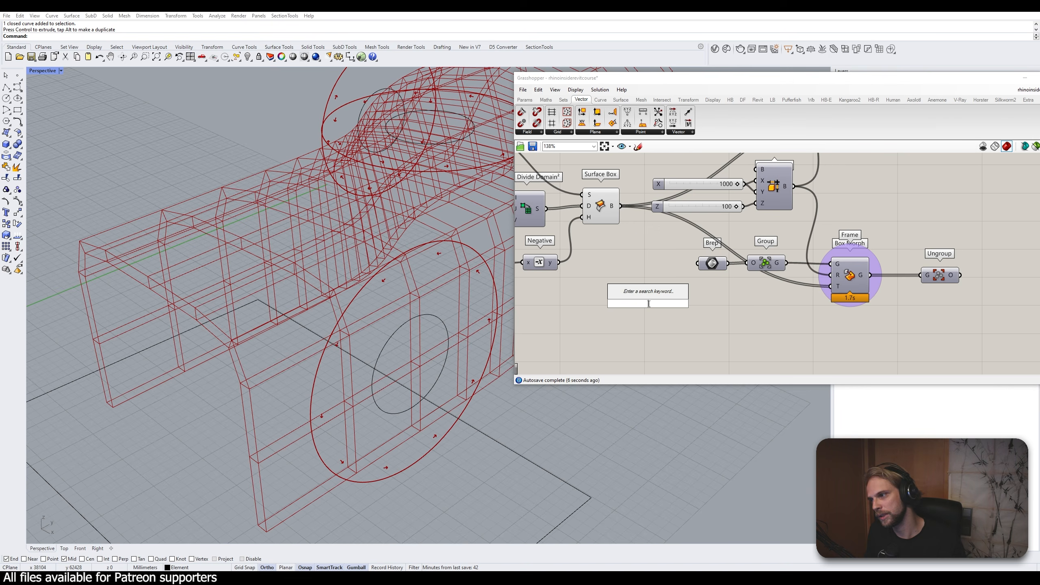
text(evaluate bo)
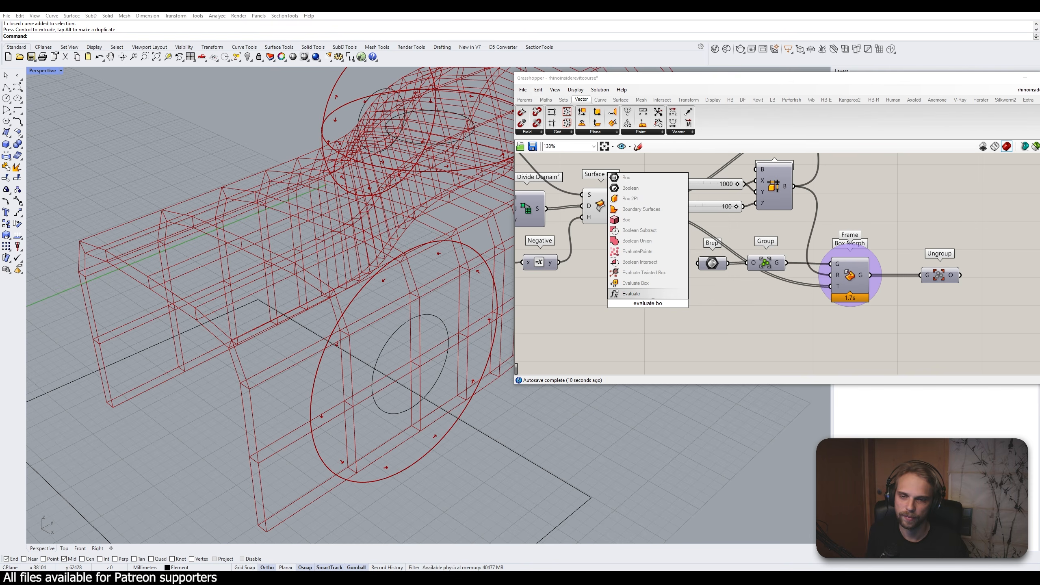
click(636, 283)
drag(621, 205, 627, 286)
drag(647, 303, 678, 347)
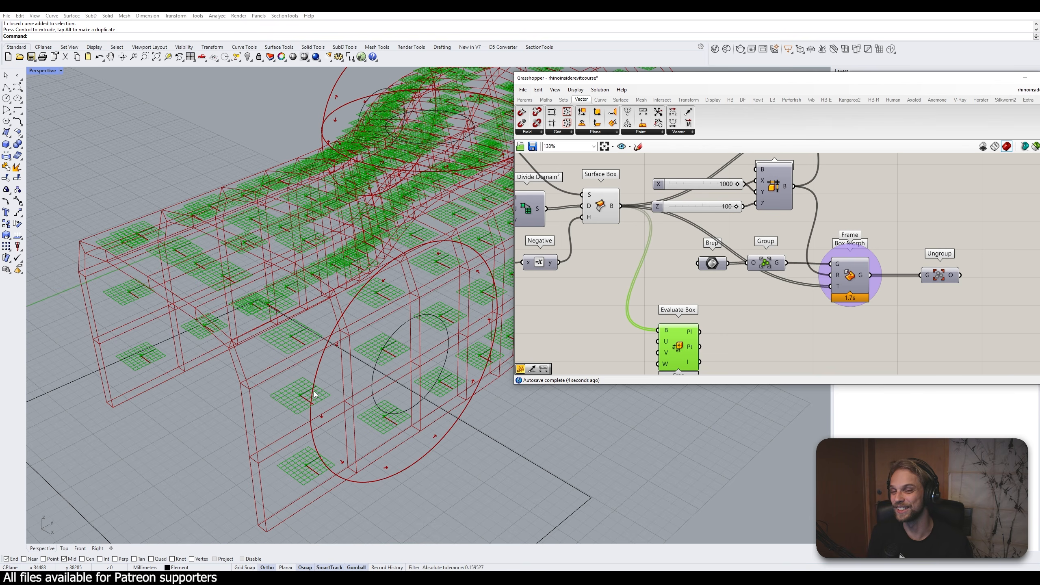
scroll(672, 348, up, 3)
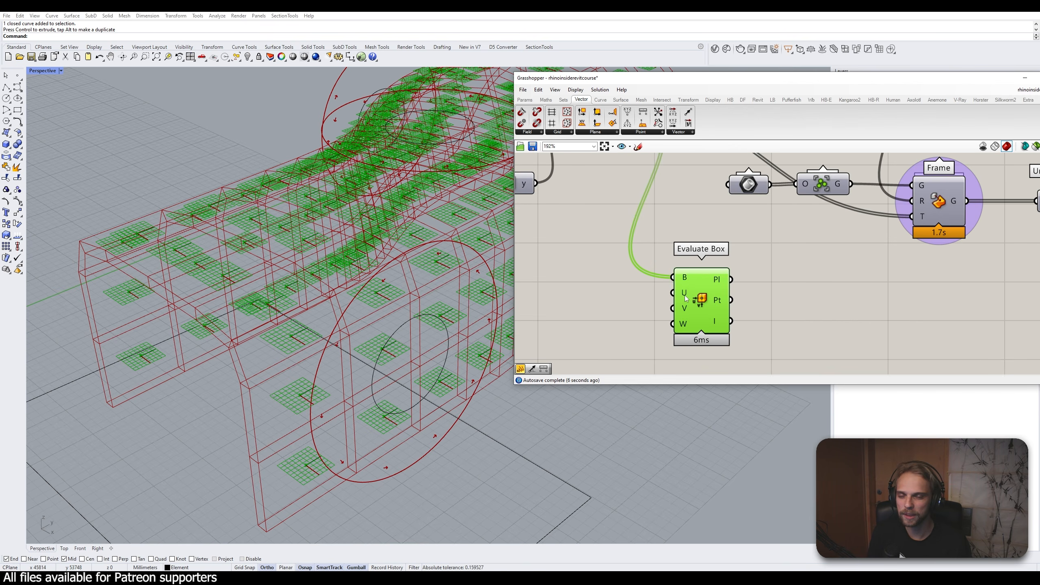
mouse_move(683, 324)
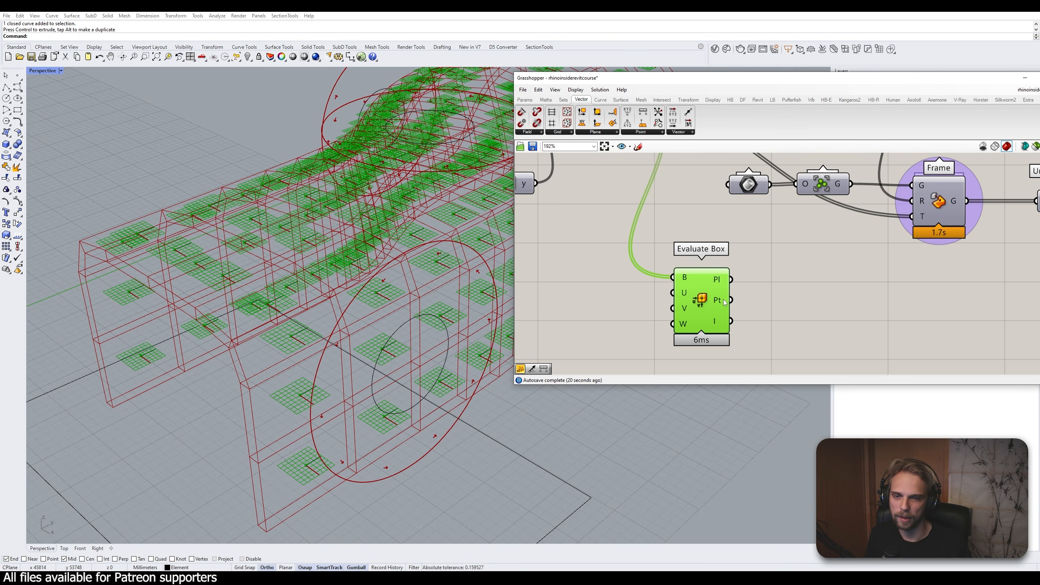
Connect Evaluate Box's Pt output to the P input of Evaluate Field
scroll(711, 303, down, 5)
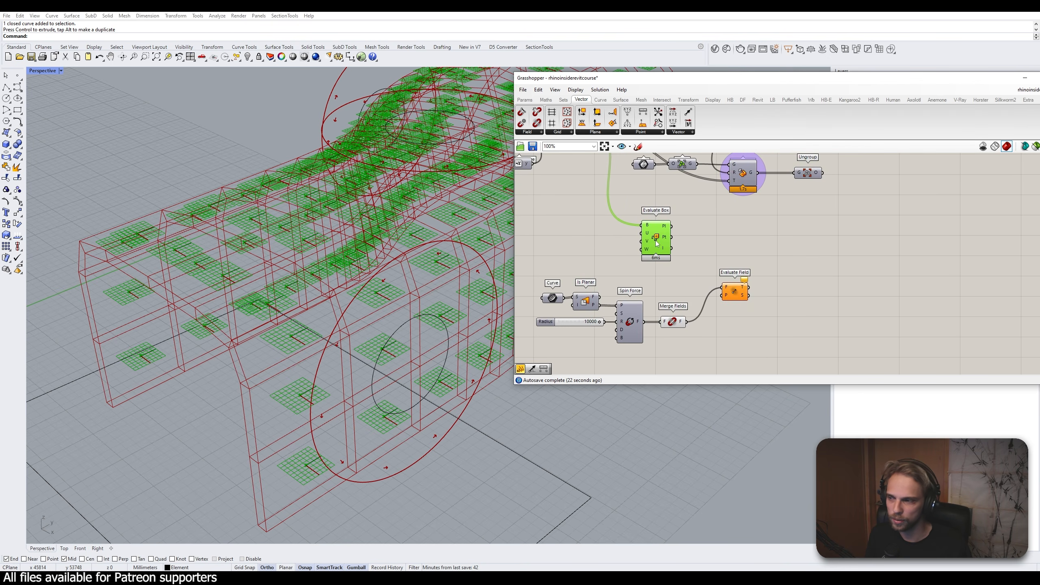
click(691, 249)
right_drag(691, 248, 622, 223)
scroll(591, 216, up, 2)
drag(572, 216, 714, 339)
click(751, 285)
right_drag(554, 217, 689, 254)
scroll(689, 255, down, 3)
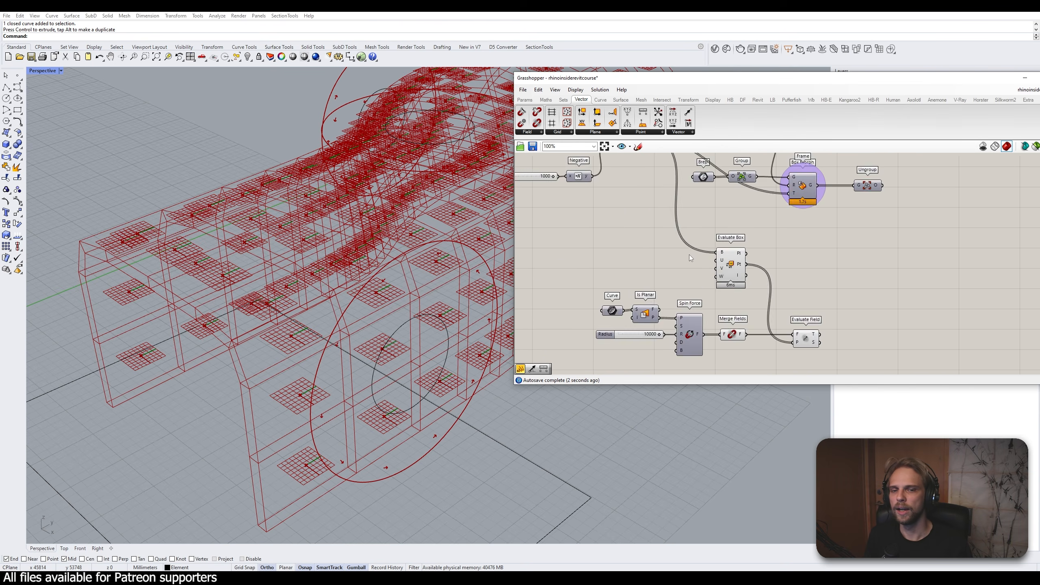
Turn off the preview of the Surface Box component
click(724, 269)
click(641, 226)
right_drag(639, 223, 643, 257)
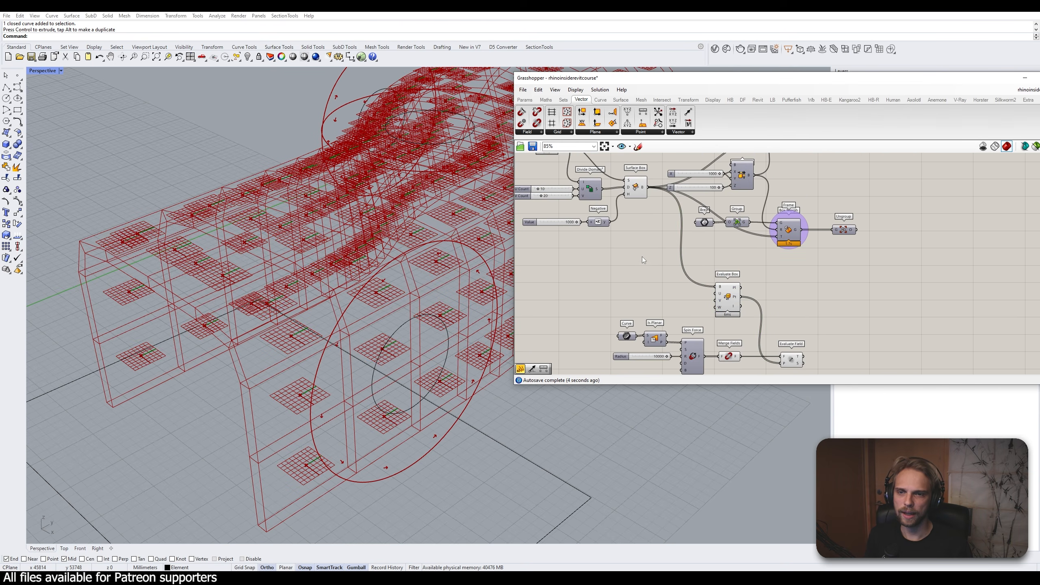
click(640, 191)
middle_click(643, 191)
click(661, 182)
click(641, 287)
Turn off the preview of the Evaluate Box component to hide its planes and points
right_drag(707, 308, 628, 239)
scroll(628, 239, up, 2)
click(660, 225)
click(797, 251)
right_drag(681, 301, 631, 281)
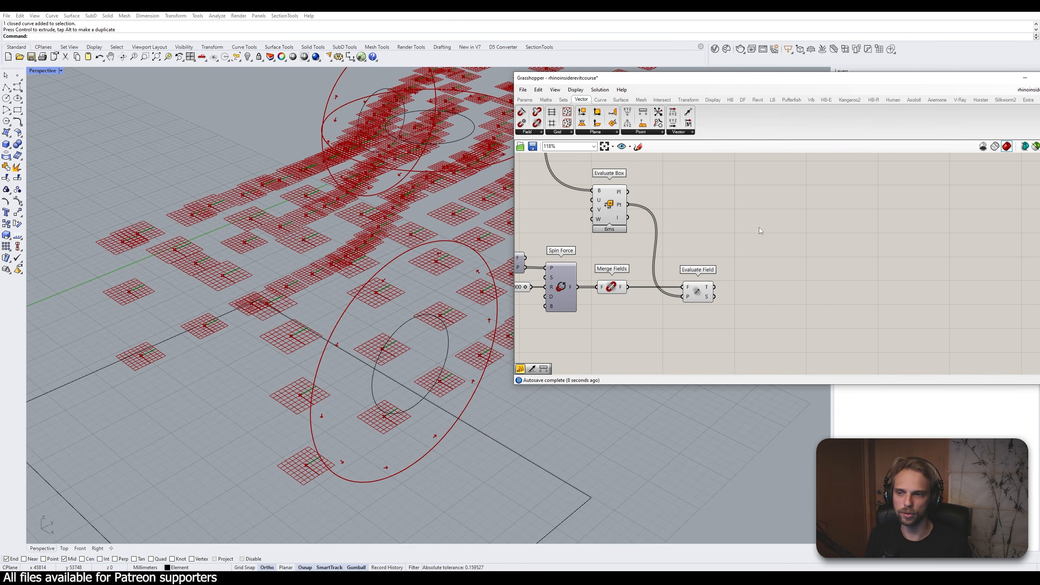
right_drag(645, 220, 672, 250)
click(638, 248)
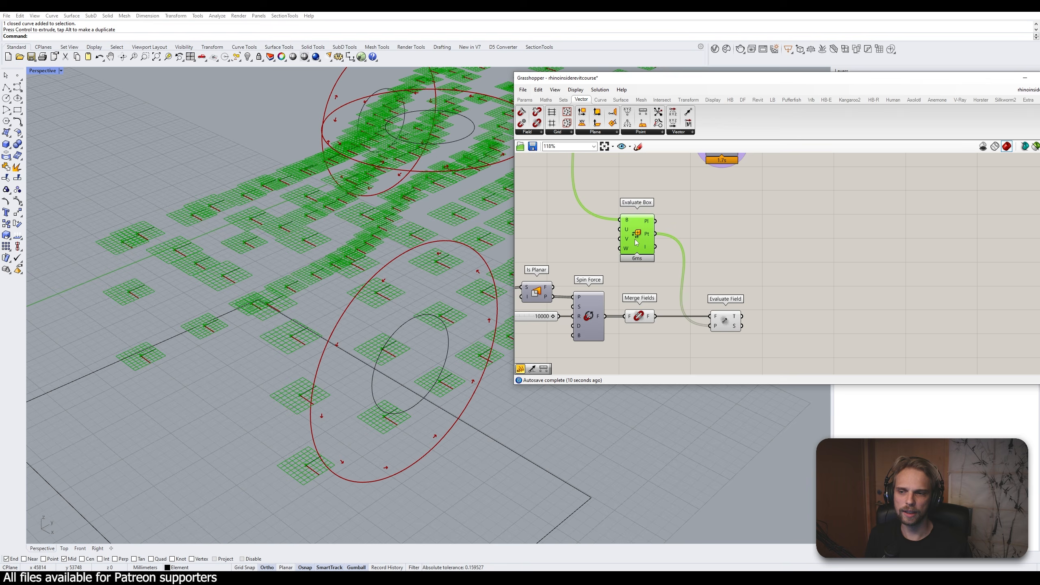
right_click(634, 238)
click(662, 214)
click(664, 213)
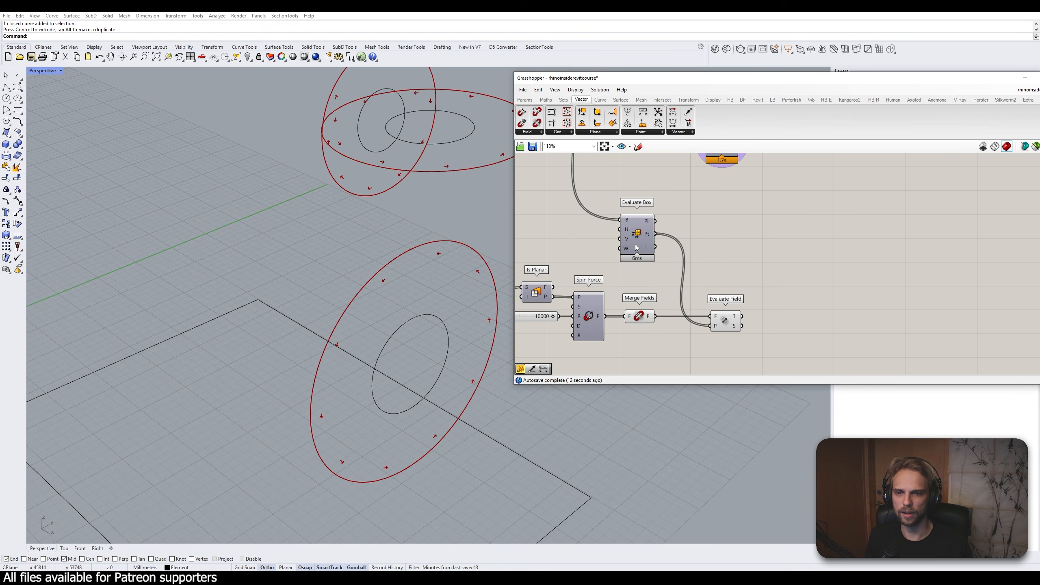
click(635, 245)
middle_click(636, 244)
scroll(637, 244, down, 3)
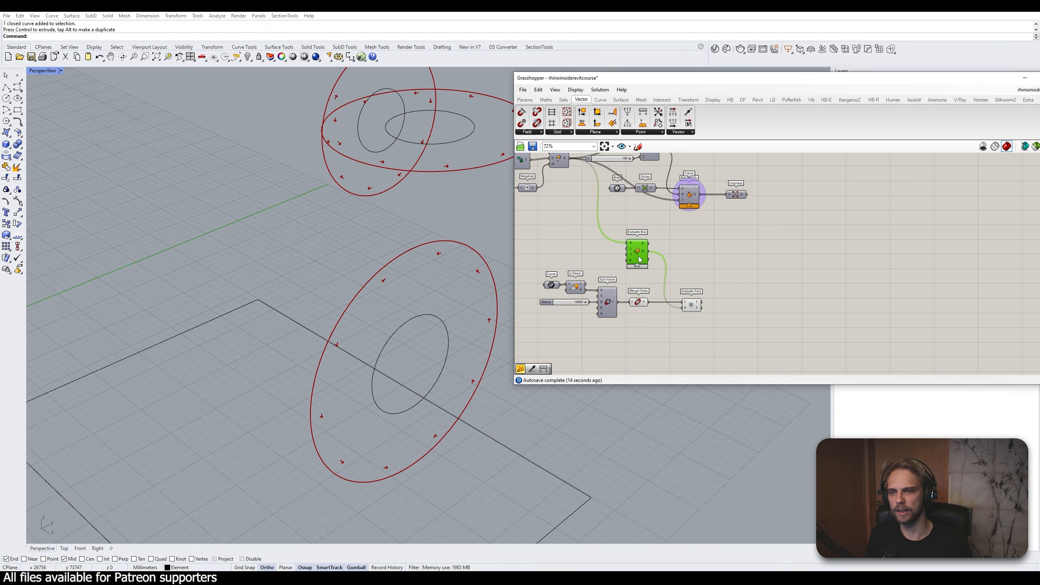
right_drag(606, 200, 622, 226)
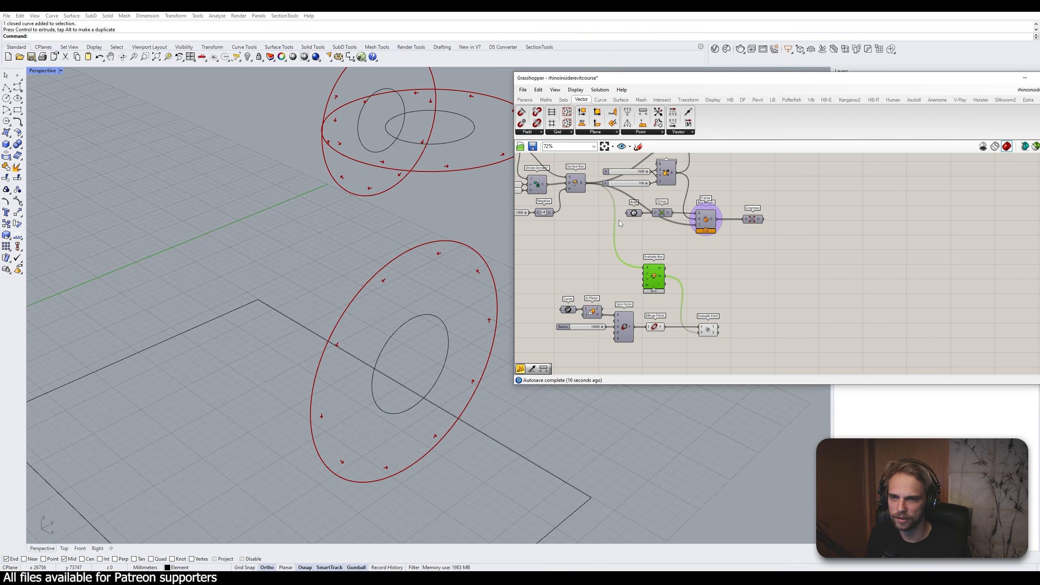
click(762, 301)
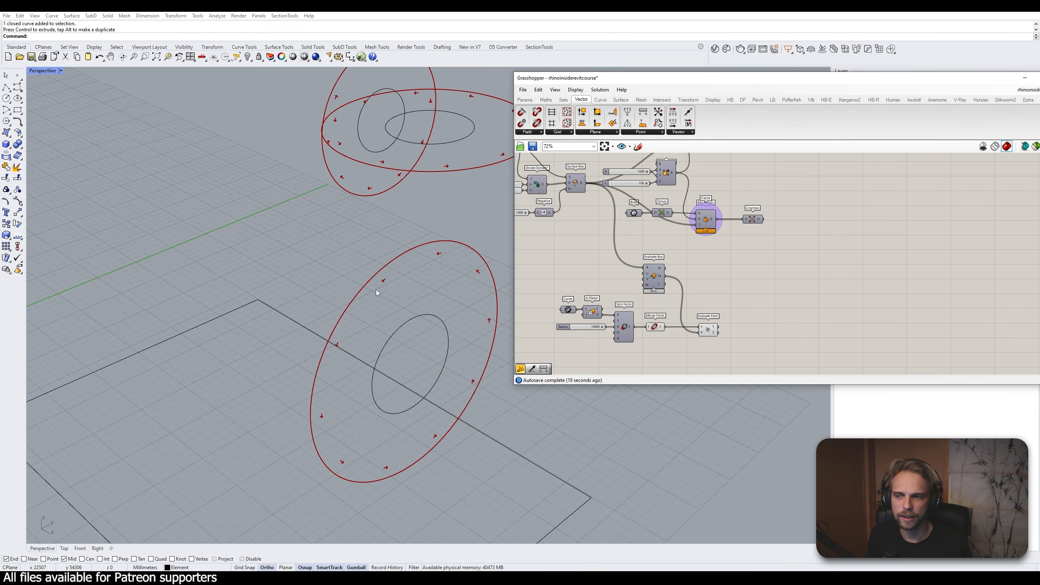
Add a Line SDL component beside Evaluate Box and connect Evaluate Box's Pt output to its S input
right_drag(439, 256, 385, 271)
scroll(660, 288, up, 4)
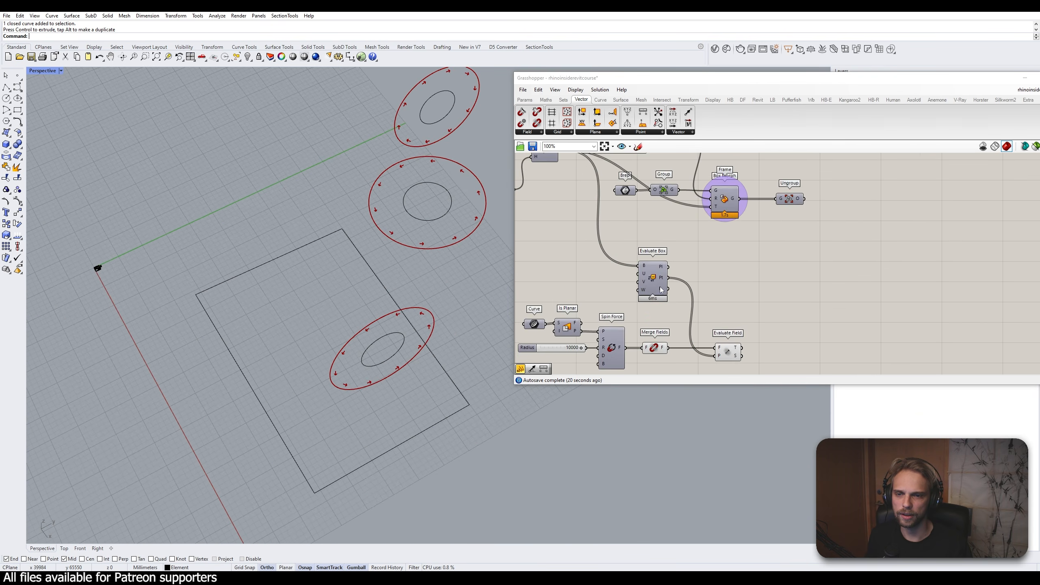
mouse_move(661, 289)
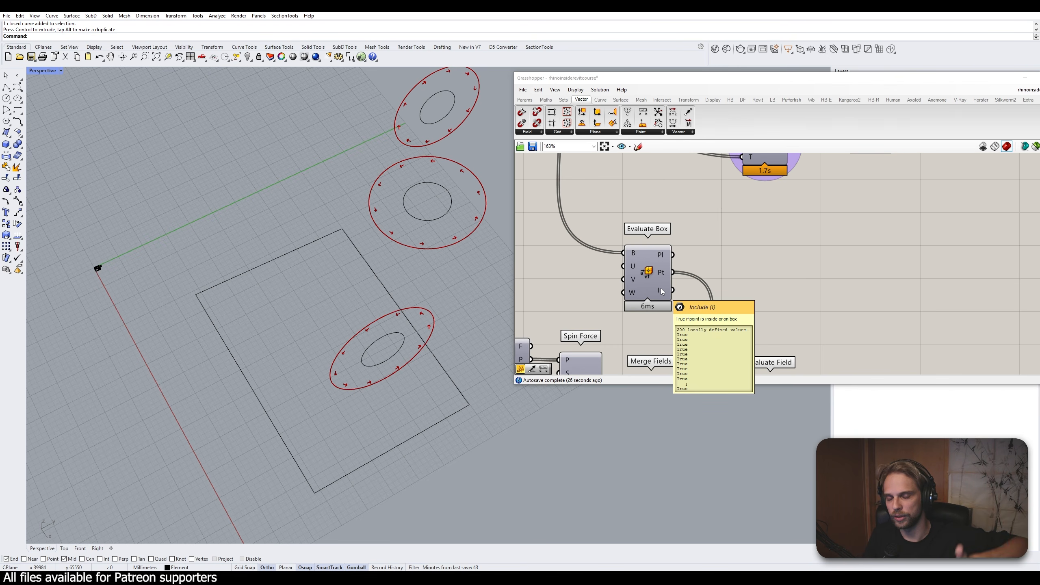
right_drag(661, 288, 626, 238)
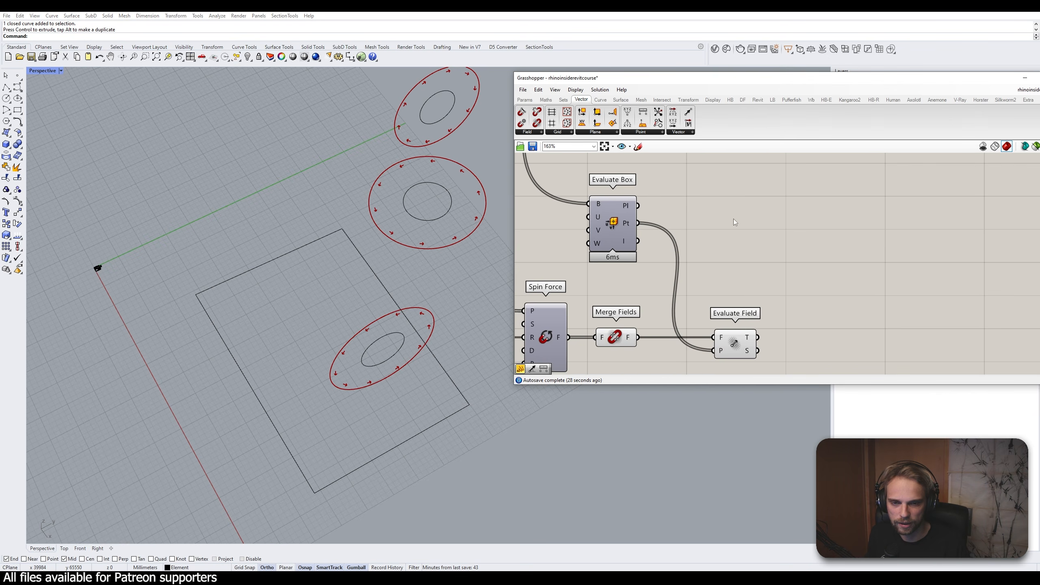
double_click(772, 276)
text(sdl)
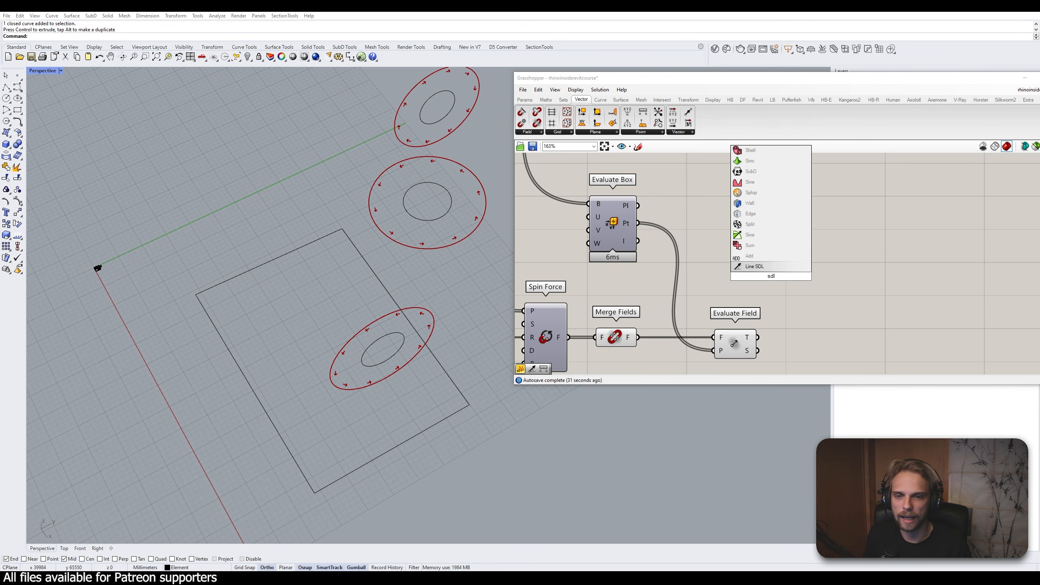
click(767, 270)
drag(767, 268, 789, 251)
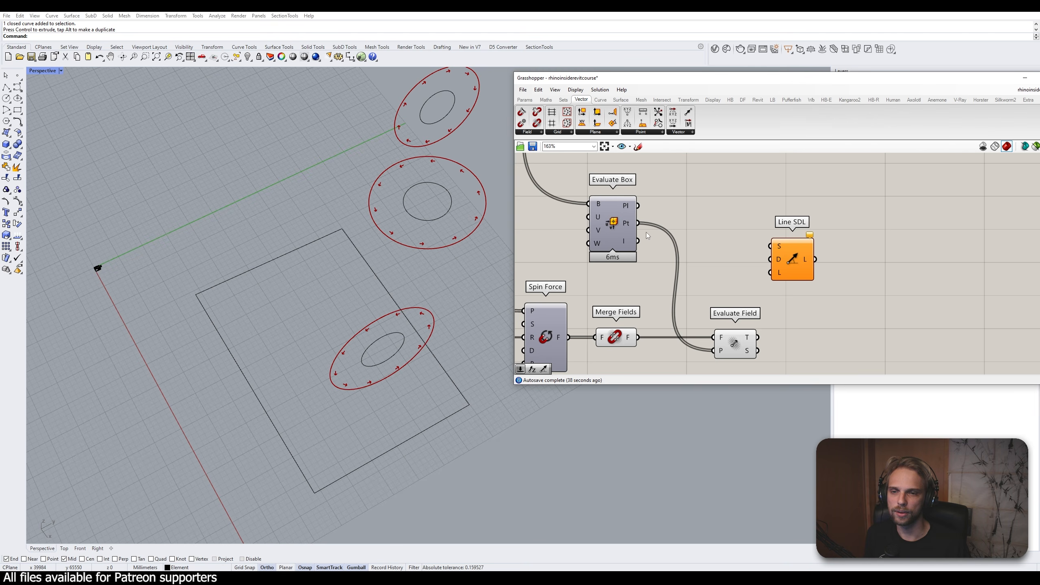
drag(614, 226, 632, 229)
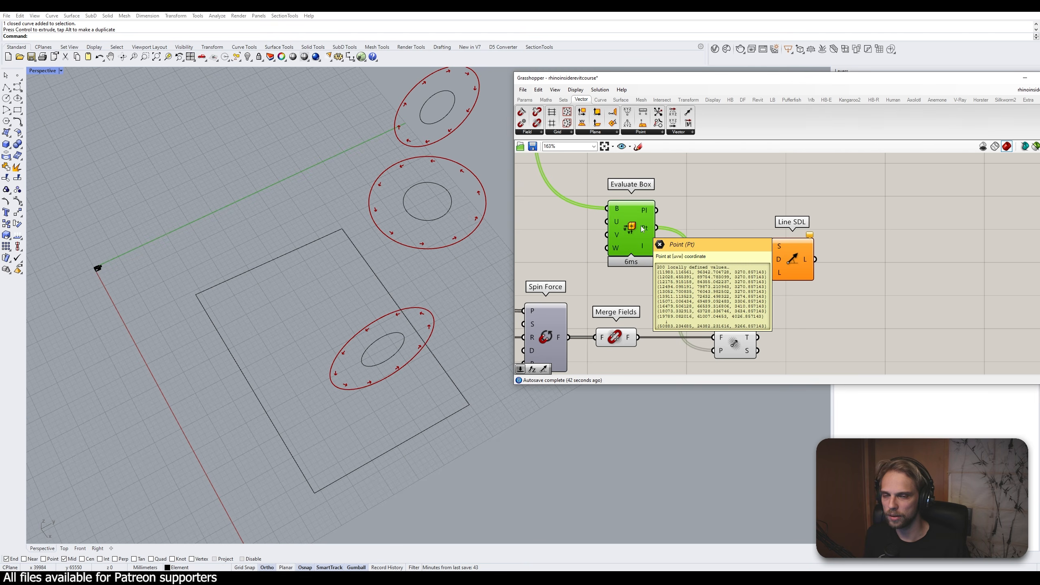
drag(657, 228, 840, 251)
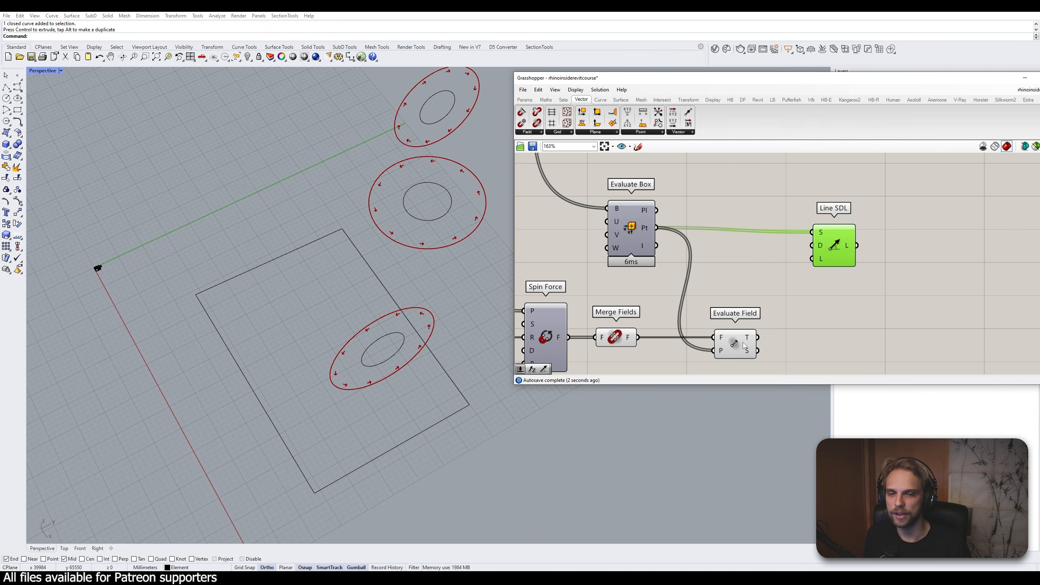
Connect Evaluate Field's T tensor output to the D input of Line SDL
scroll(744, 347, up, 2)
mouse_move(728, 298)
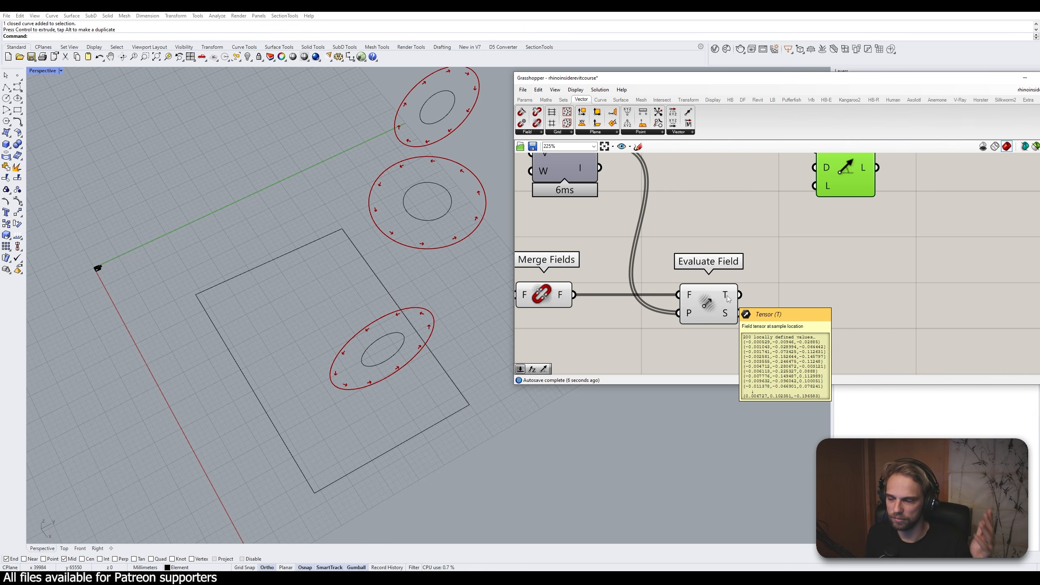
scroll(733, 297, down, 2)
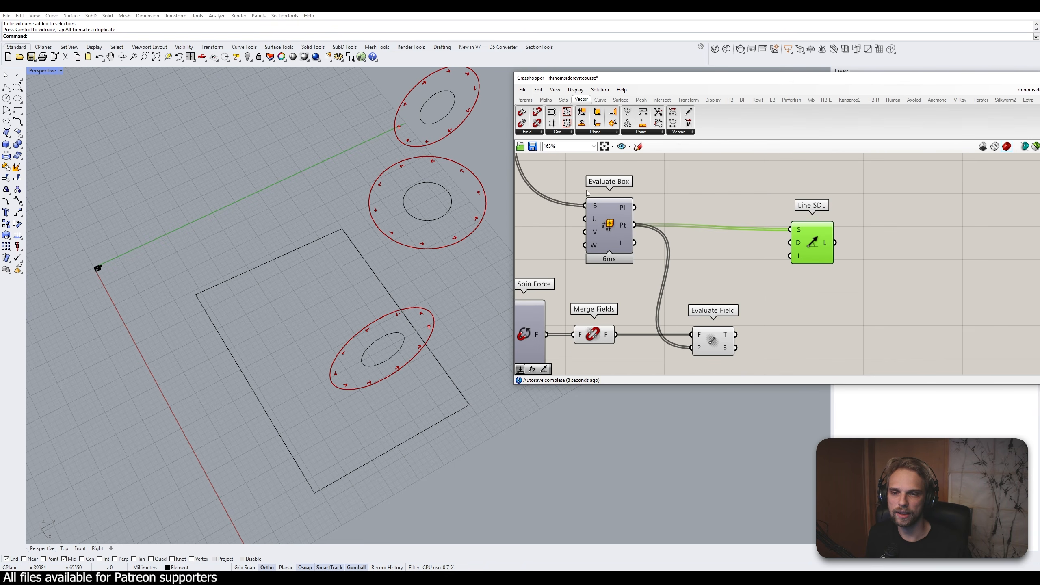
drag(736, 335, 824, 254)
Add a number slider with the value 5000 and connect it to Line SDL's L input
double_click(816, 307)
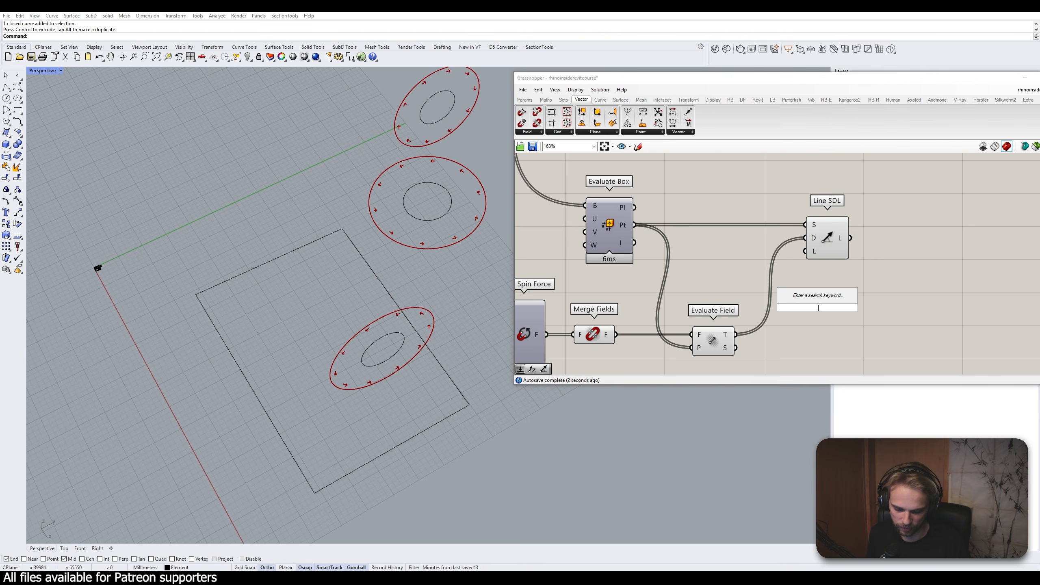
text(5000)
key(Return)
drag(872, 307, 805, 251)
Select the upright Rhino circle at the far end of the facade and shift it towards the field lines
right_drag(330, 251, 380, 231)
scroll(292, 352, up, 5)
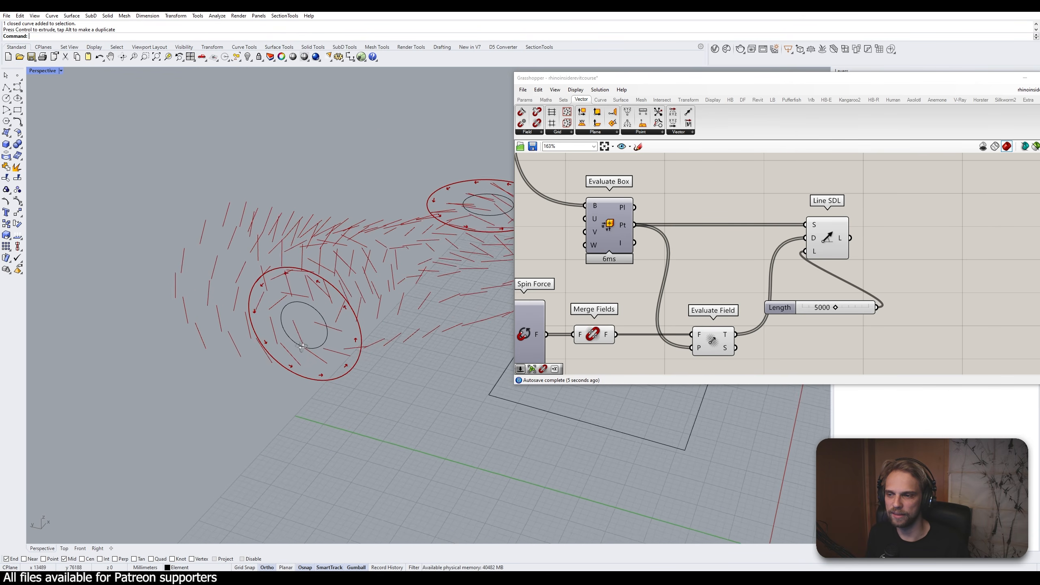
click(296, 343)
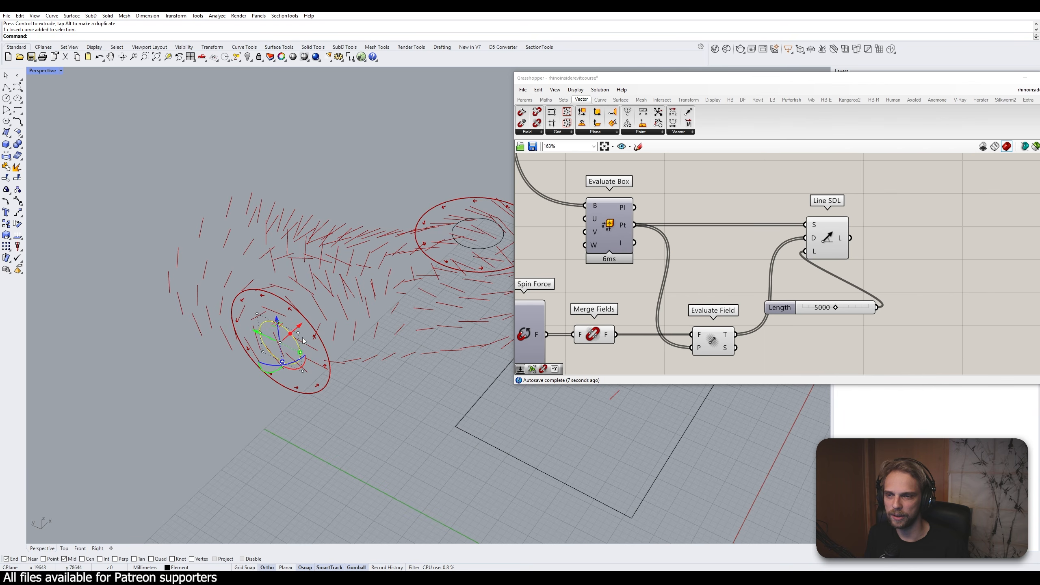
right_drag(295, 345, 388, 319)
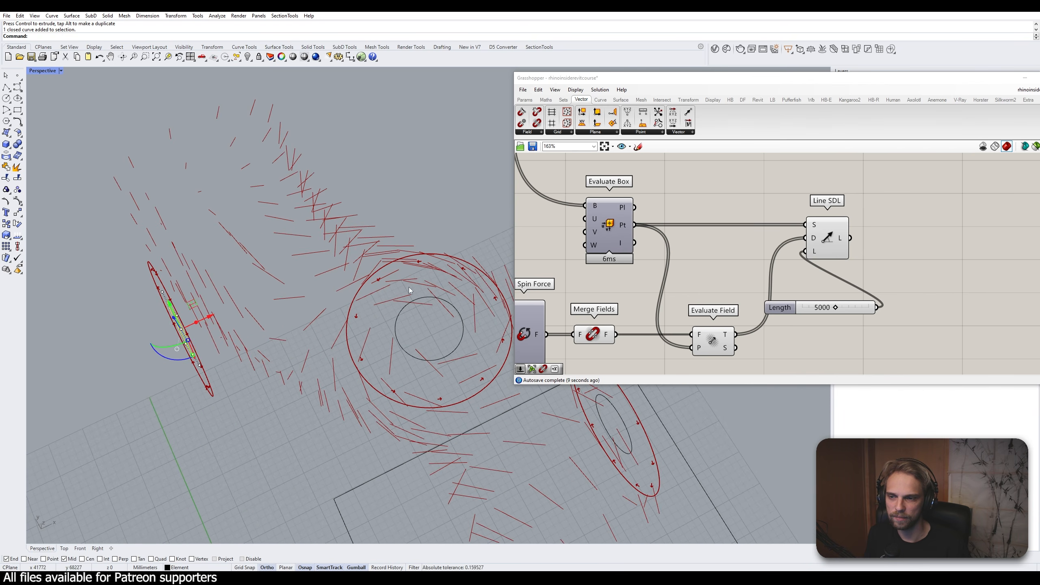
right_drag(401, 268, 337, 268)
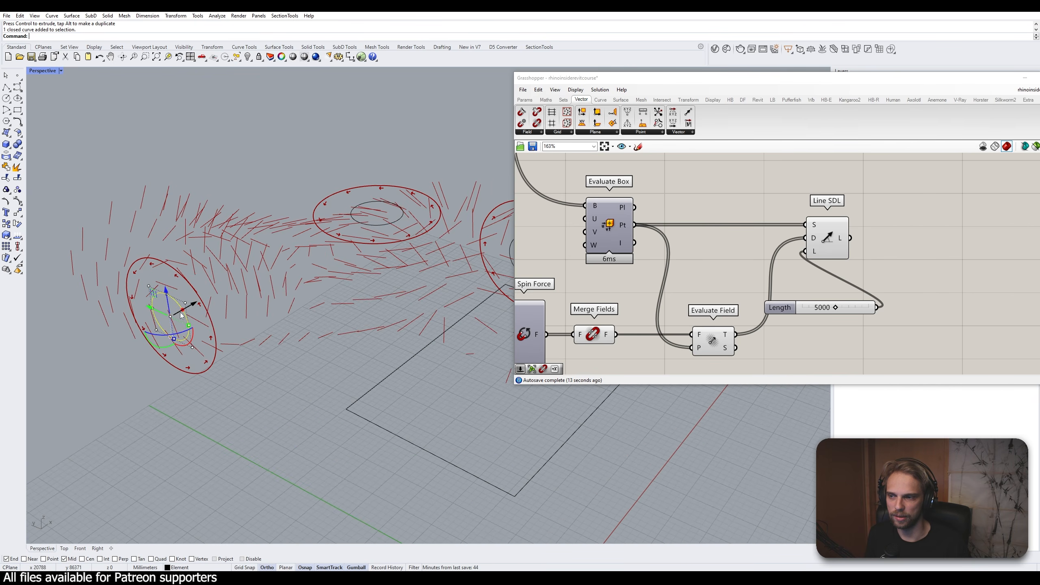
mouse_move(196, 308)
mouse_down()
mouse_move(162, 328)
mouse_move(198, 306)
mouse_up()
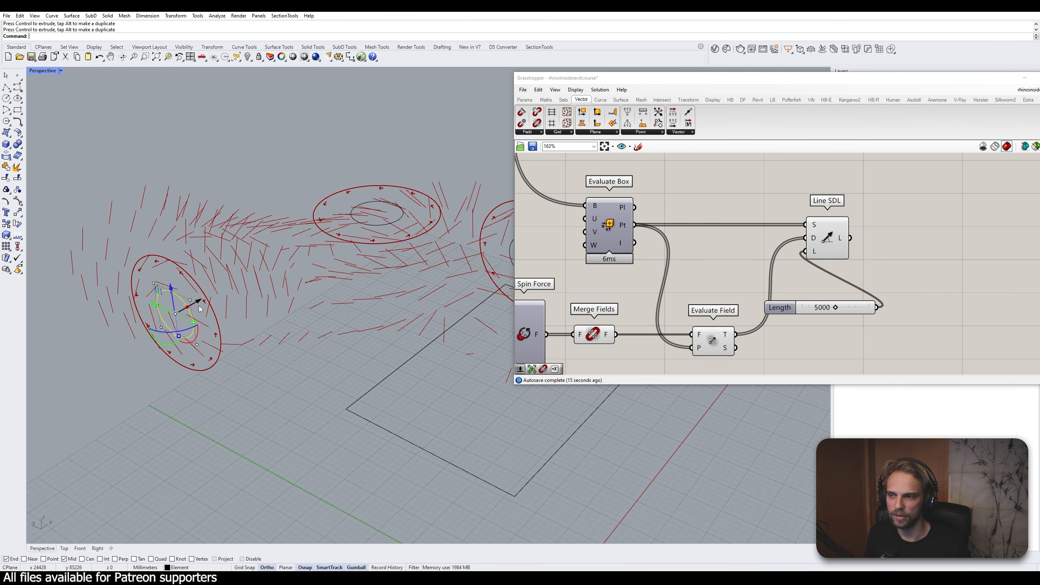
right_drag(159, 310, 170, 342)
drag(151, 364, 287, 379)
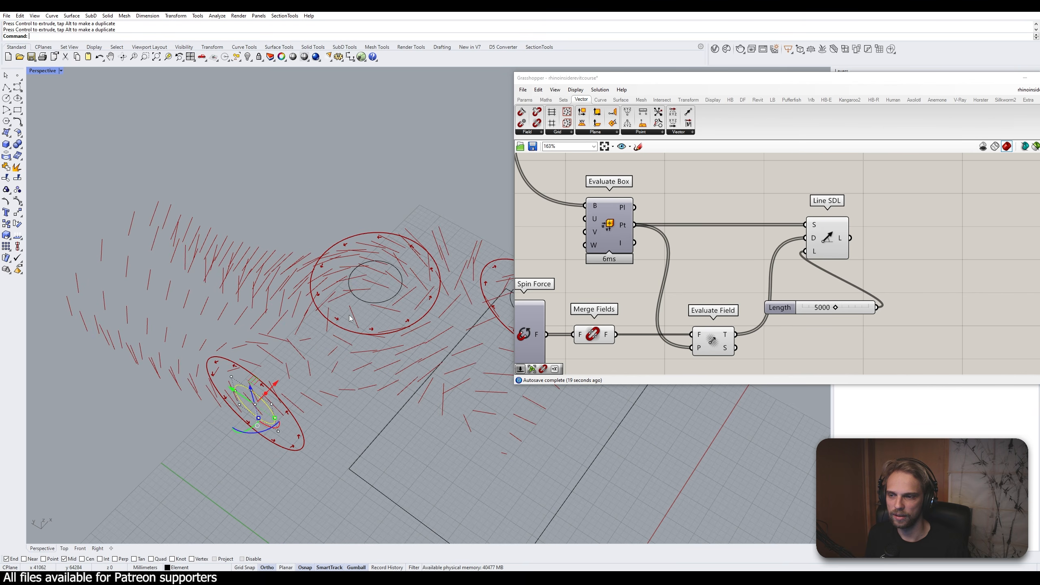
right_drag(259, 345, 245, 341)
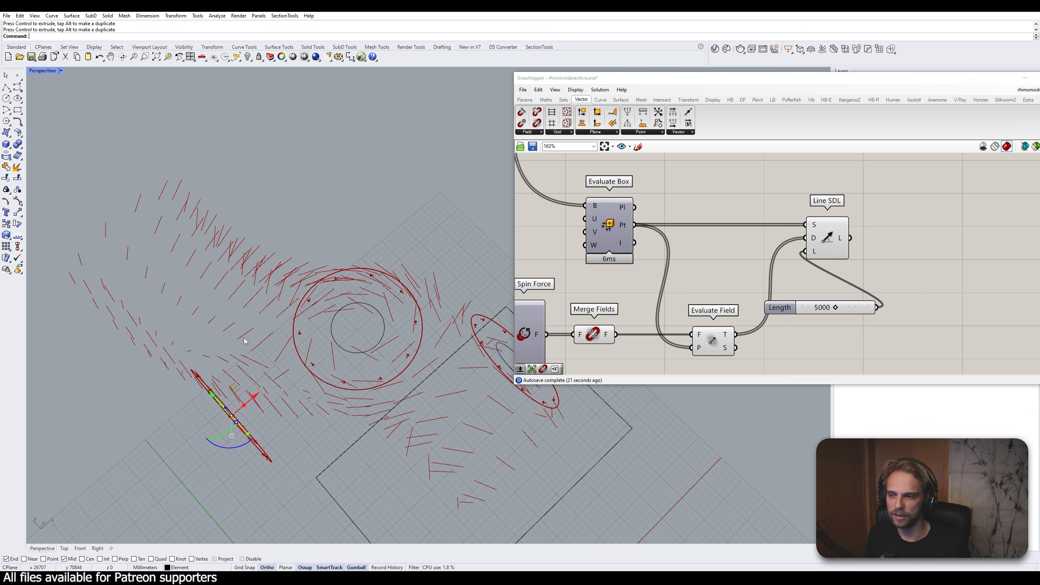
Move the same upright end circle outwards along the facade, away from the horizontal circle
right_drag(268, 381, 336, 283)
scroll(284, 293, down, 7)
right_drag(336, 283, 345, 303)
drag(304, 314, 259, 274)
click(314, 342)
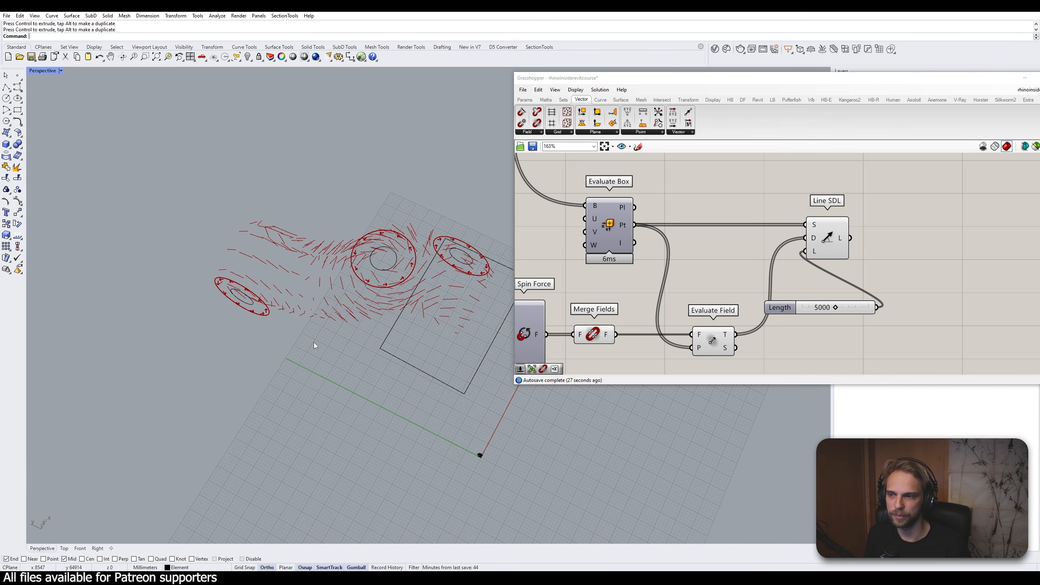
right_drag(314, 342, 317, 285)
scroll(308, 232, up, 4)
right_drag(307, 233, 317, 220)
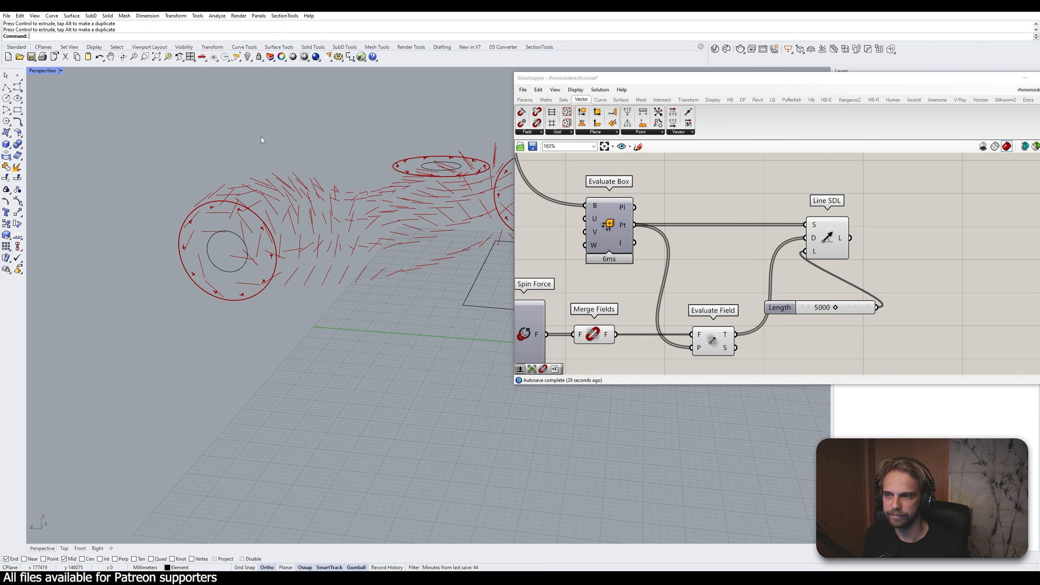
Tilt the horizontal Rhino circle above the facade with a gumball rotation and raise it slightly
right_drag(359, 193, 333, 204)
click(353, 247)
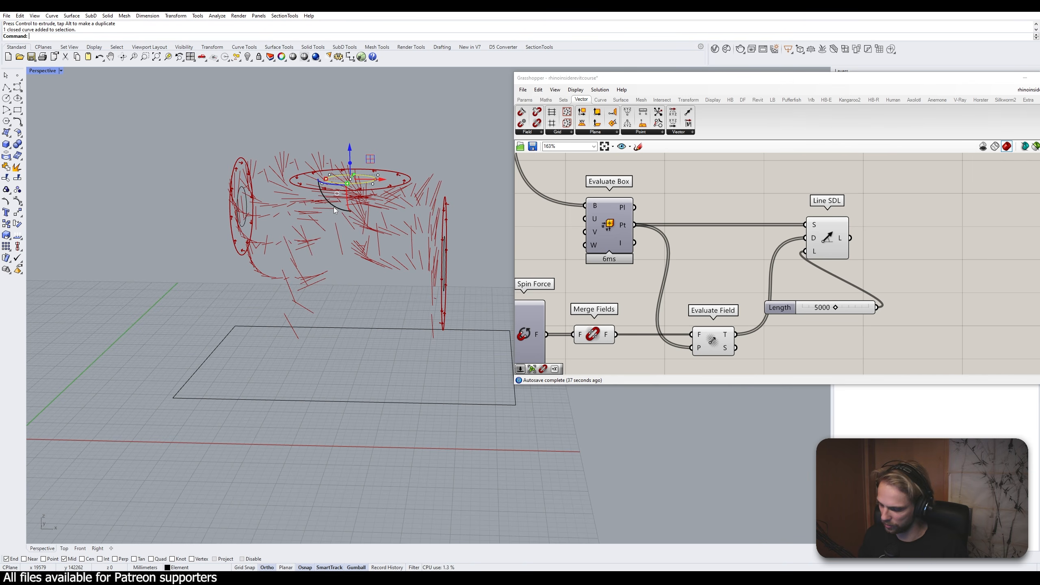
drag(333, 207, 317, 201)
mouse_move(353, 174)
right_down()
mouse_move(346, 224)
mouse_move(362, 166)
right_up()
drag(356, 153, 363, 137)
click(419, 132)
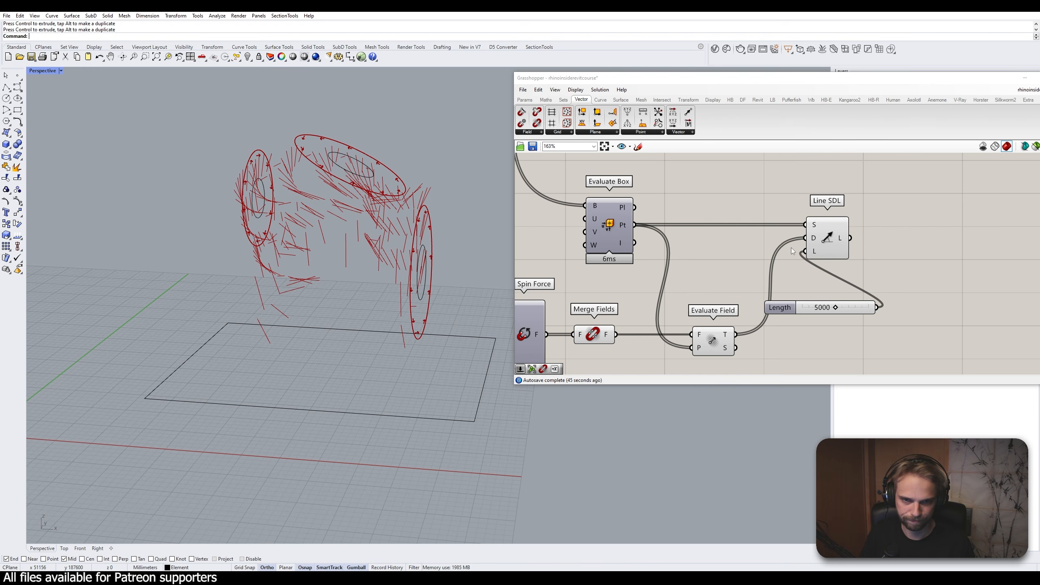
Delete the Line SDL component together with its Length slider from the canvas
right_drag(792, 247, 796, 218)
click(829, 221)
drag(873, 276, 765, 196)
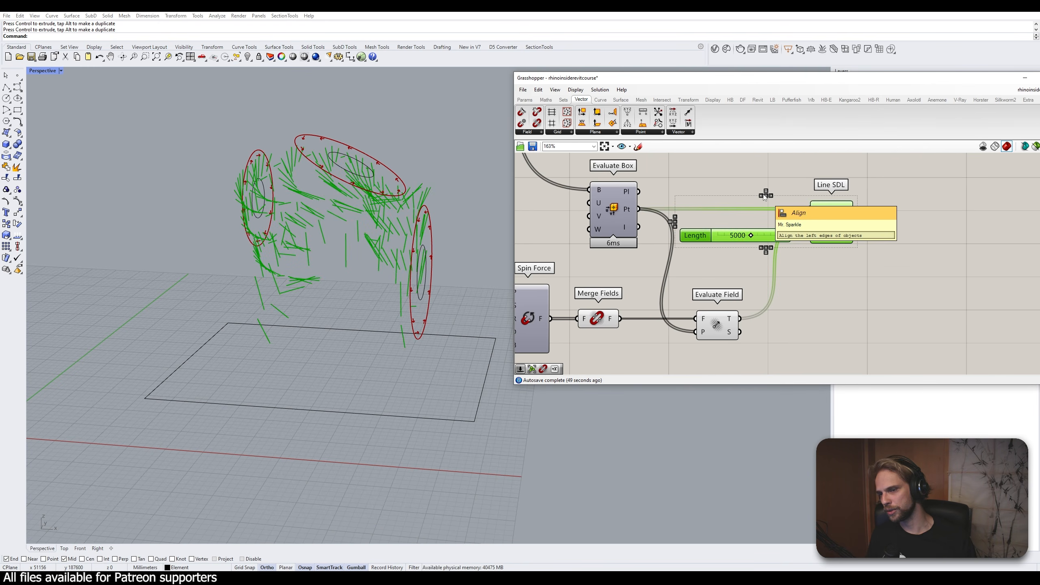
right_drag(236, 219, 310, 251)
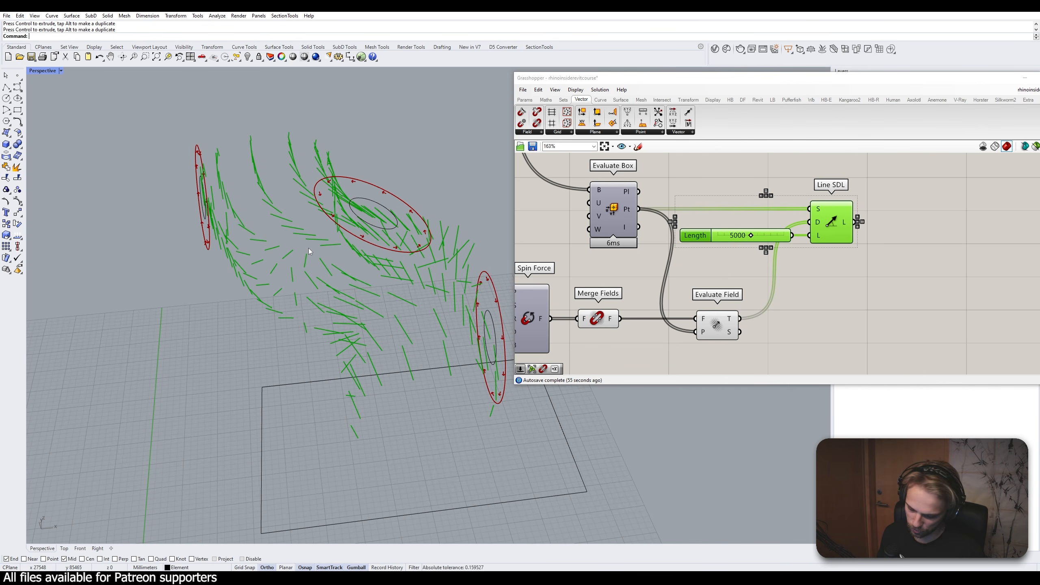
key(Delete)
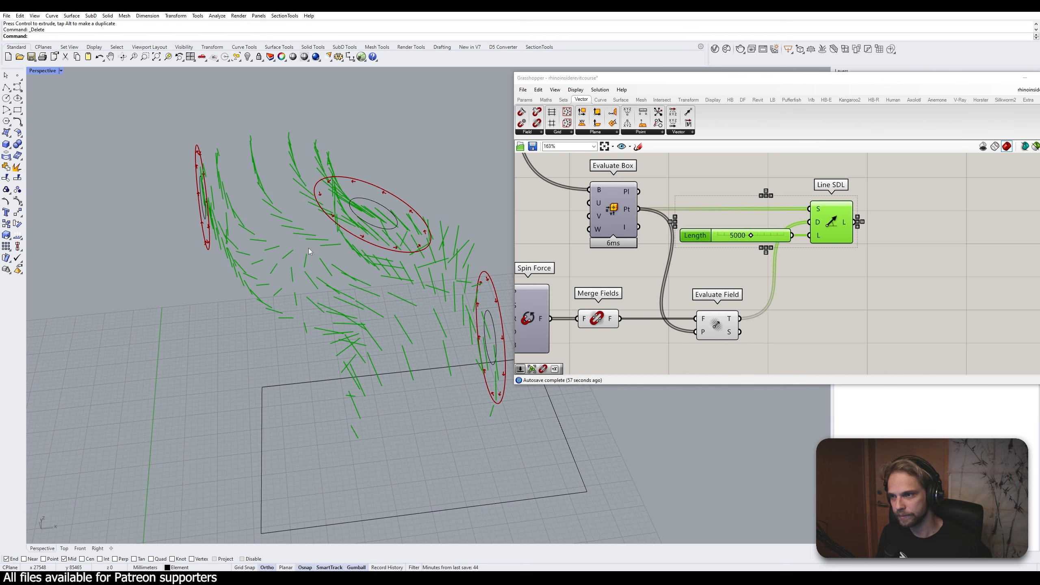
right_drag(746, 257, 698, 270)
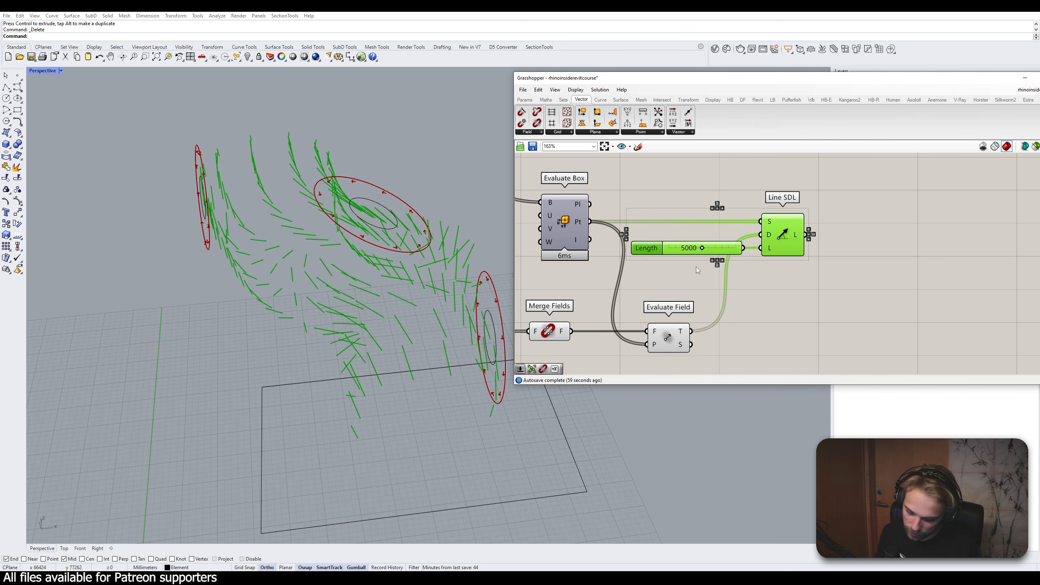
key(Delete)
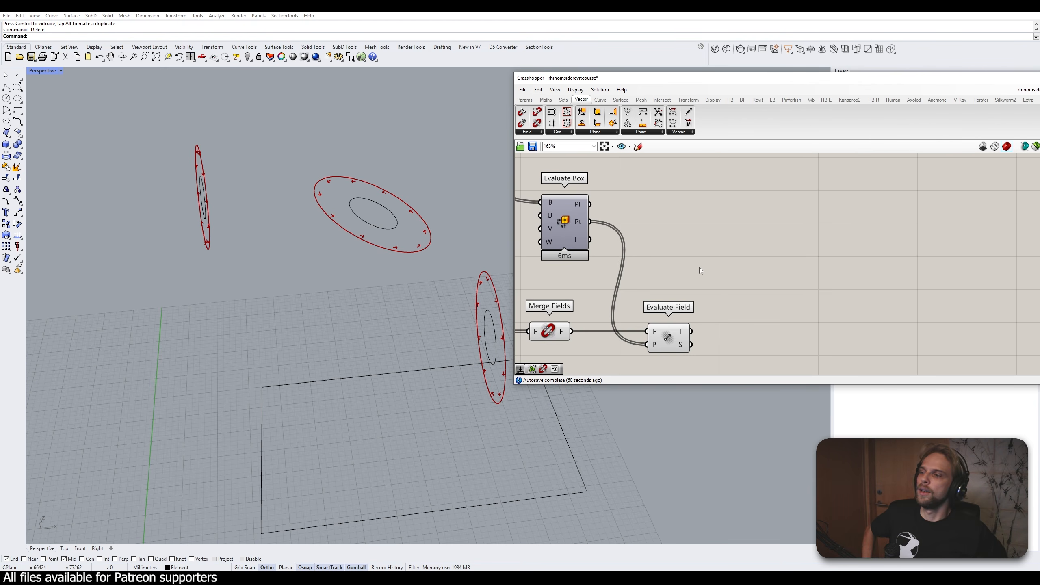
Locate the panel module near the Rhino origin, select its long box extrusion and zoom to it
right_drag(695, 254, 815, 285)
scroll(393, 307, down, 10)
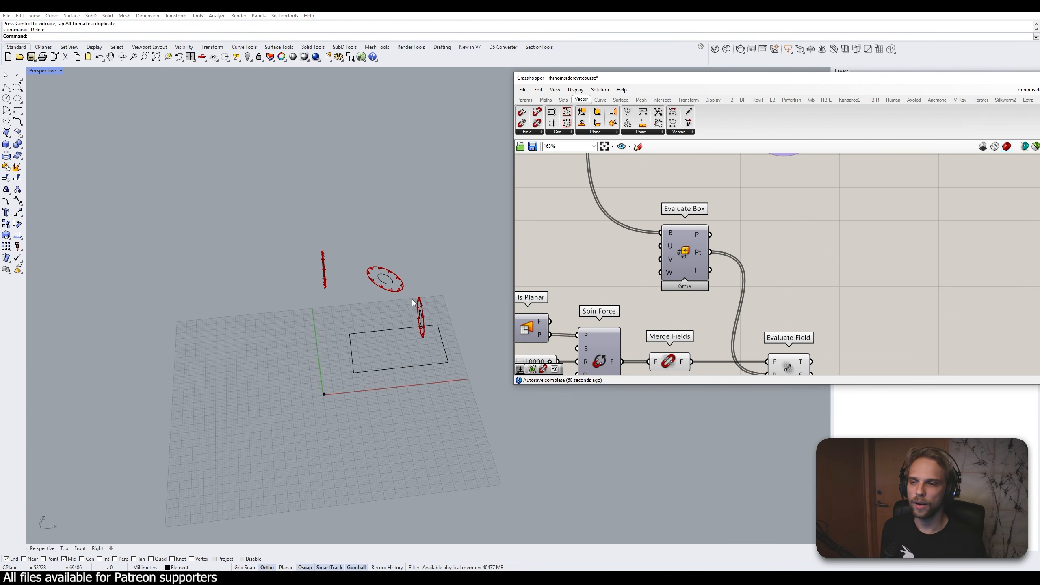
right_drag(413, 303, 301, 349)
scroll(262, 368, up, 20)
scroll(306, 360, down, 8)
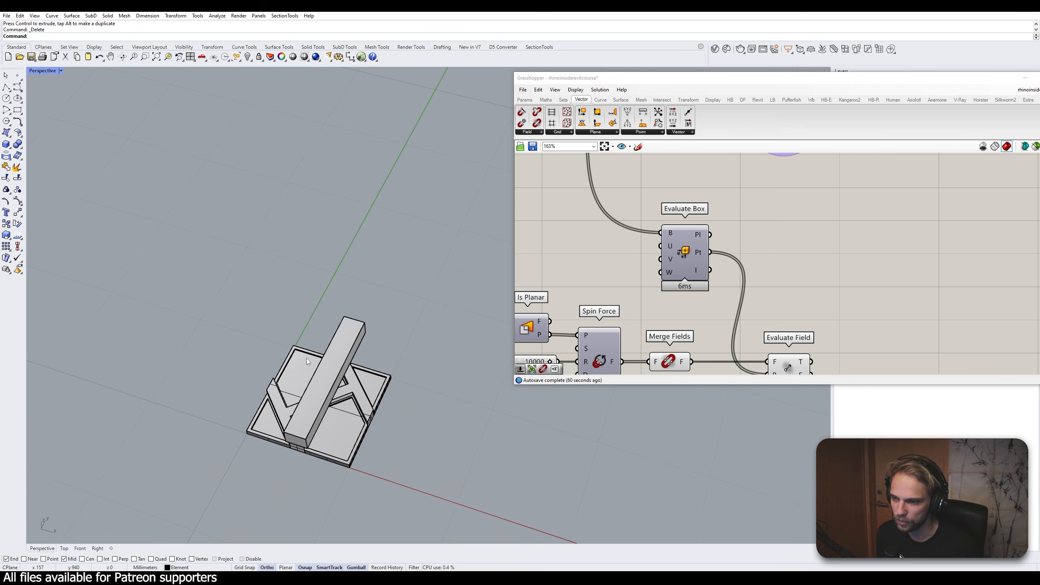
click(346, 346)
click(356, 272)
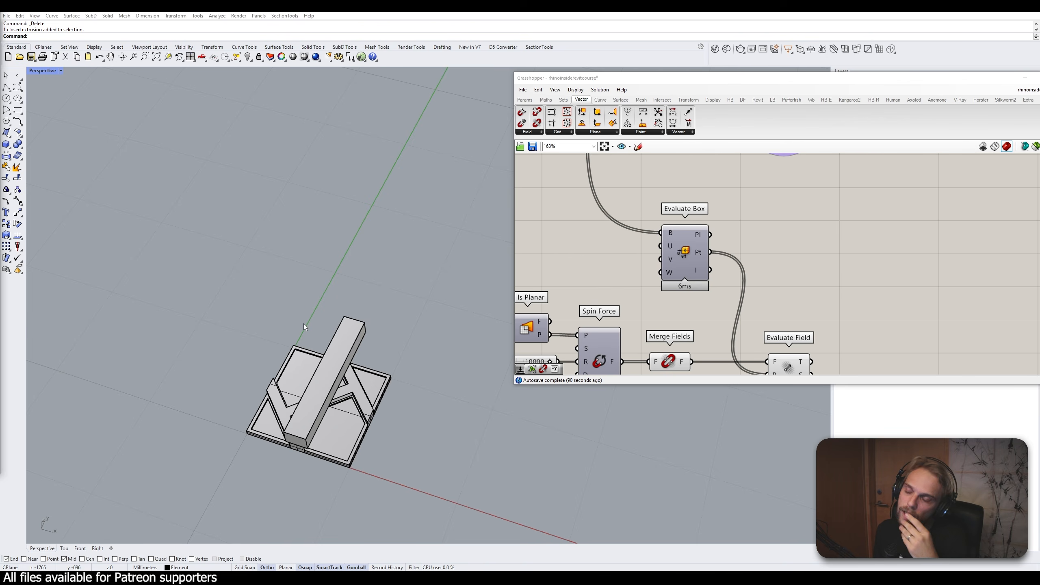
click(323, 361)
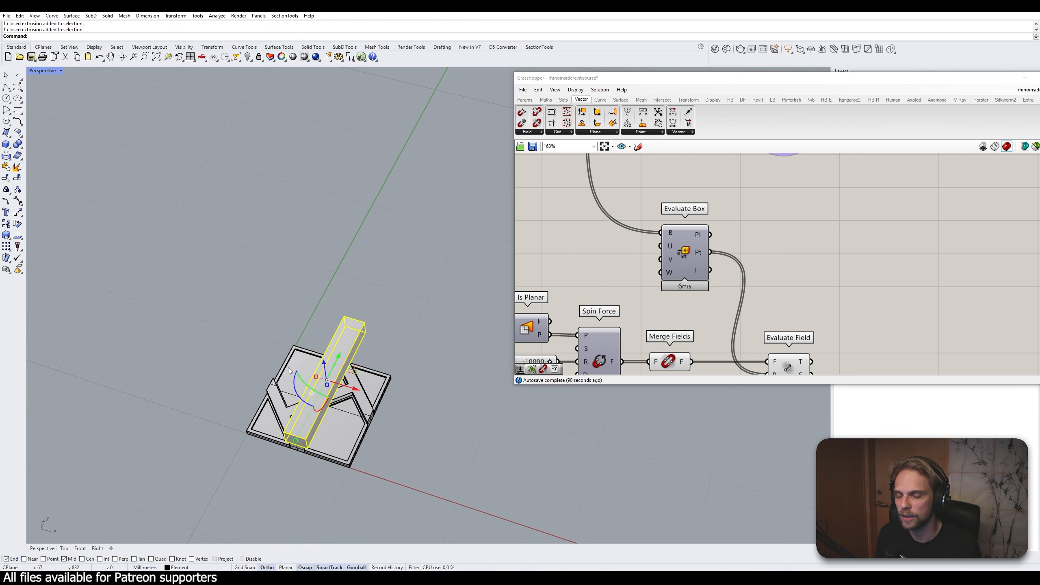
right_drag(312, 394, 351, 312)
text(zs)
key(Return)
scroll(335, 270, down, 8)
click(221, 214)
click(351, 271)
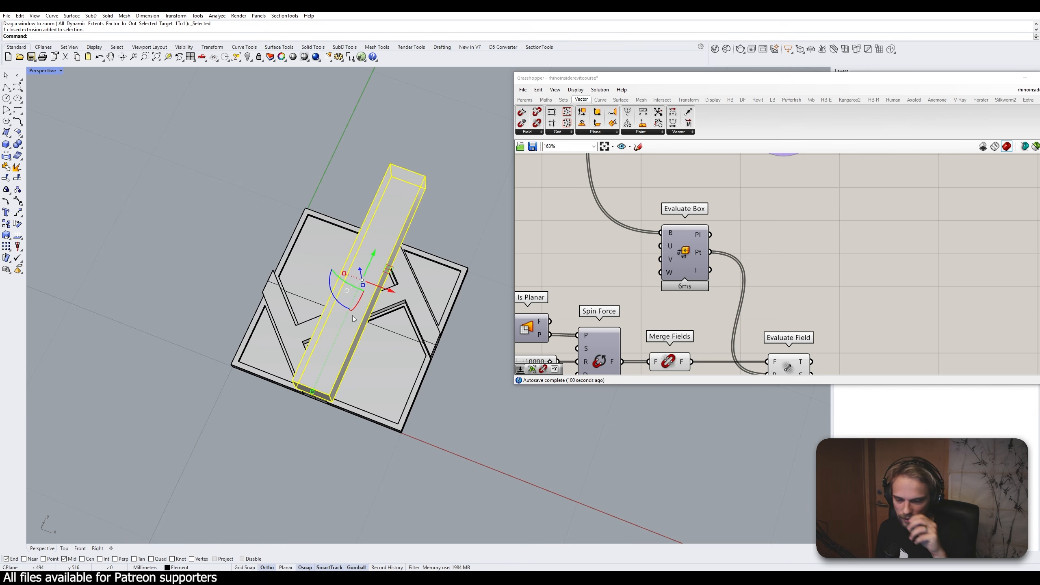
Try rotating the long box extrusion to different orientations above the panel module with the gumball, and undo the rotations
mouse_move(333, 295)
mouse_down()
mouse_move(320, 271)
mouse_move(348, 240)
mouse_move(333, 313)
mouse_move(352, 240)
mouse_move(320, 302)
mouse_move(317, 262)
mouse_move(364, 328)
mouse_move(278, 295)
mouse_move(311, 332)
mouse_move(304, 229)
mouse_move(287, 287)
mouse_move(365, 314)
mouse_move(329, 289)
mouse_up()
right_drag(394, 348, 364, 293)
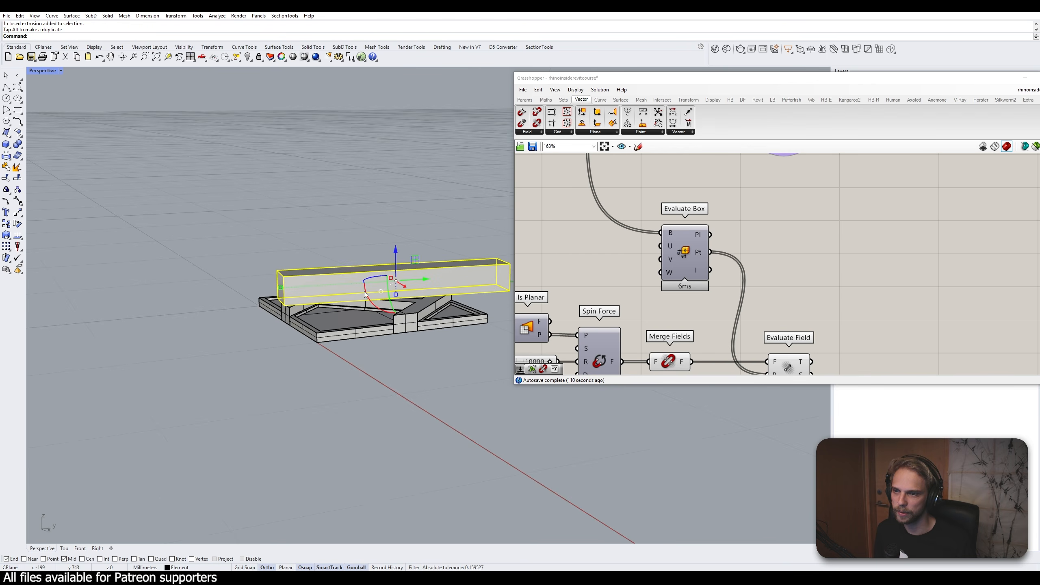
scroll(365, 291, up, 2)
drag(371, 296, 344, 300)
right_drag(262, 282, 246, 339)
key(ctrl+z)
key(ctrl+z)
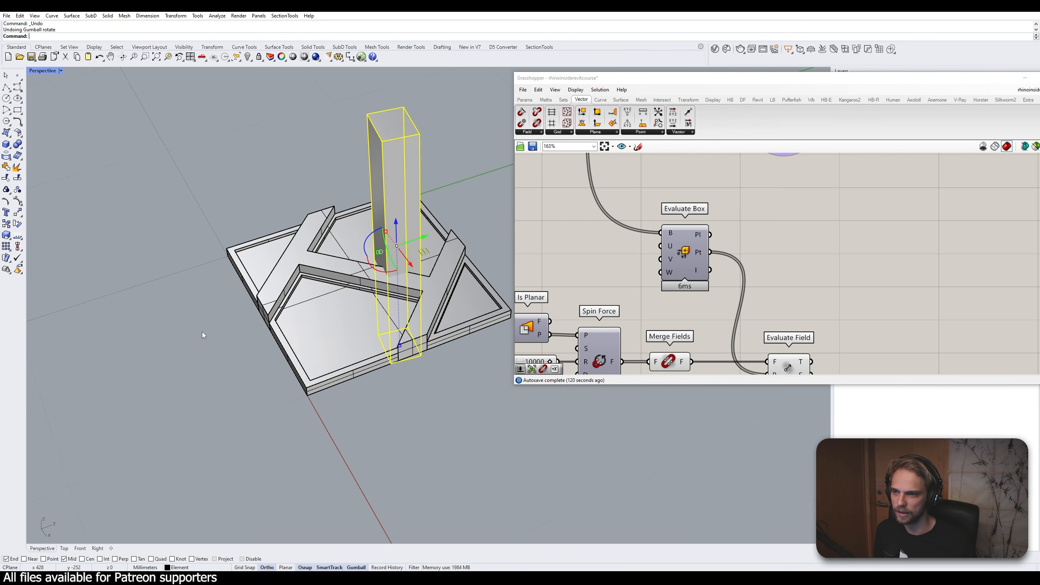
key(ctrl+z)
click(156, 312)
right_drag(158, 312, 252, 338)
scroll(791, 340, down, 2)
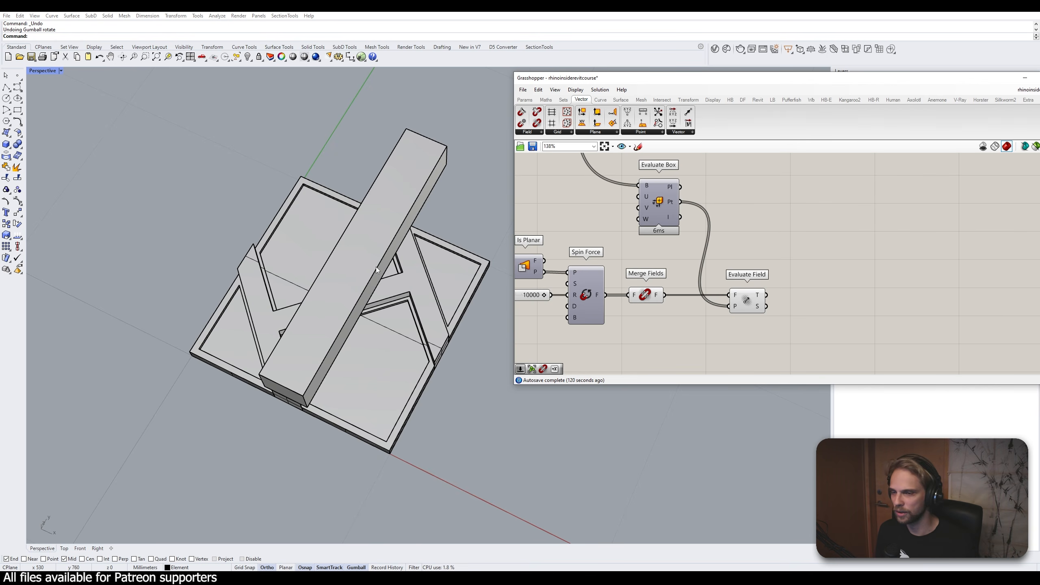
click(358, 252)
click(260, 169)
scroll(244, 225, down, 3)
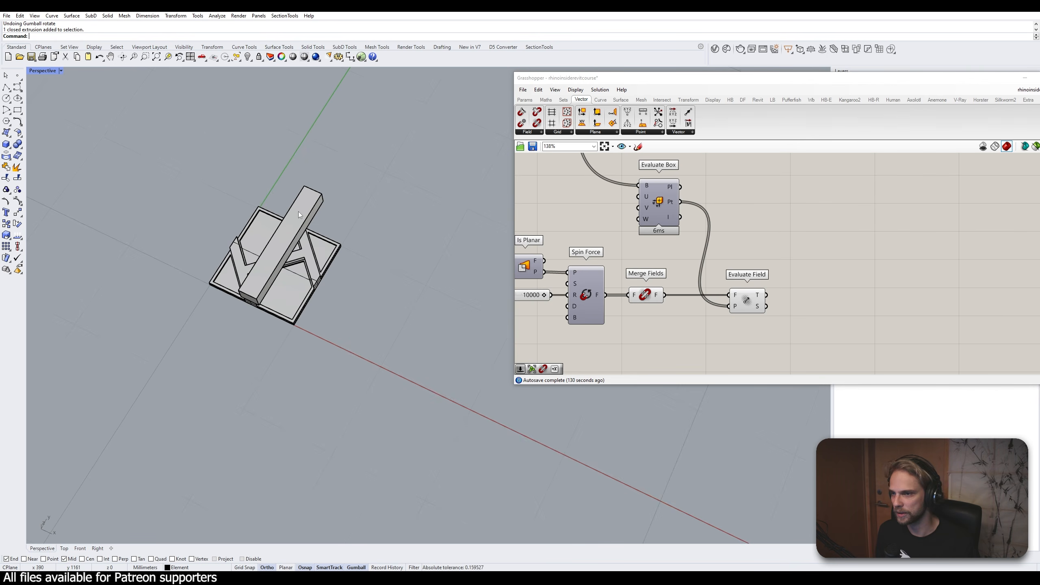
scroll(734, 197, down, 6)
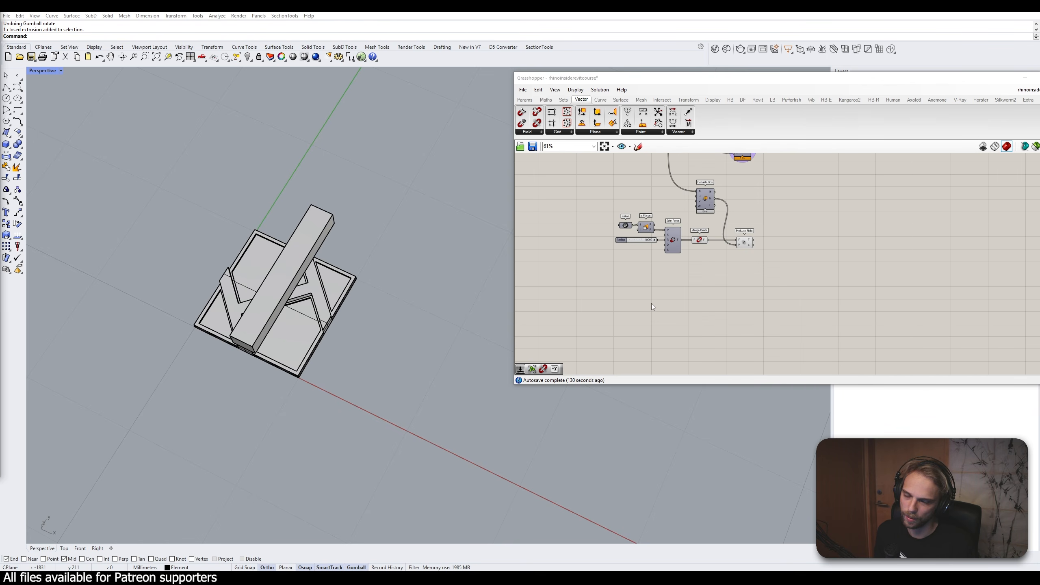
right_click(704, 316)
click(653, 257)
scroll(719, 200, up, 3)
right_drag(719, 200, 698, 278)
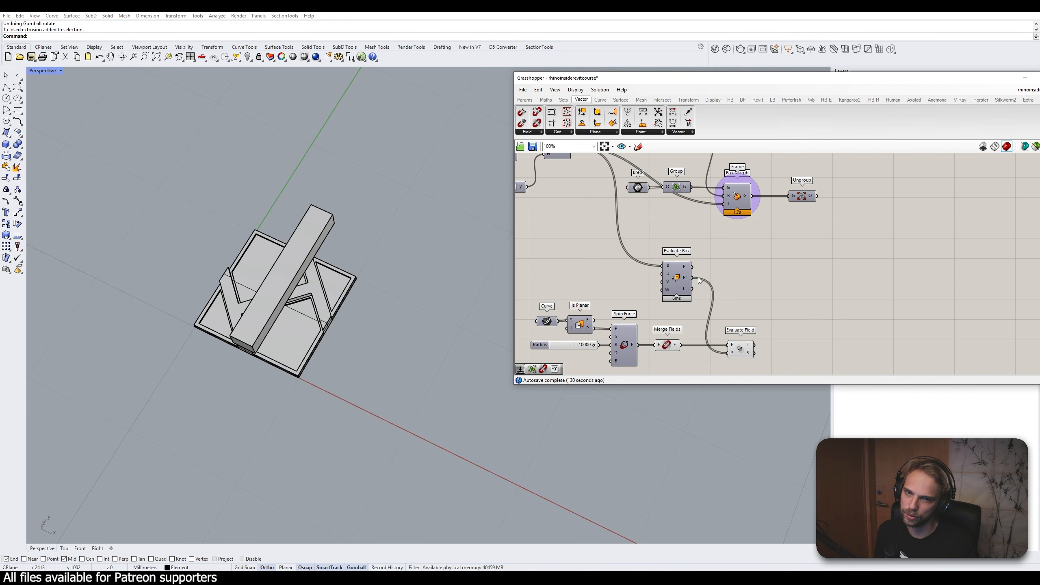
scroll(751, 262, down, 3)
right_drag(753, 256, 746, 225)
scroll(719, 242, up, 2)
drag(697, 240, 689, 254)
click(763, 264)
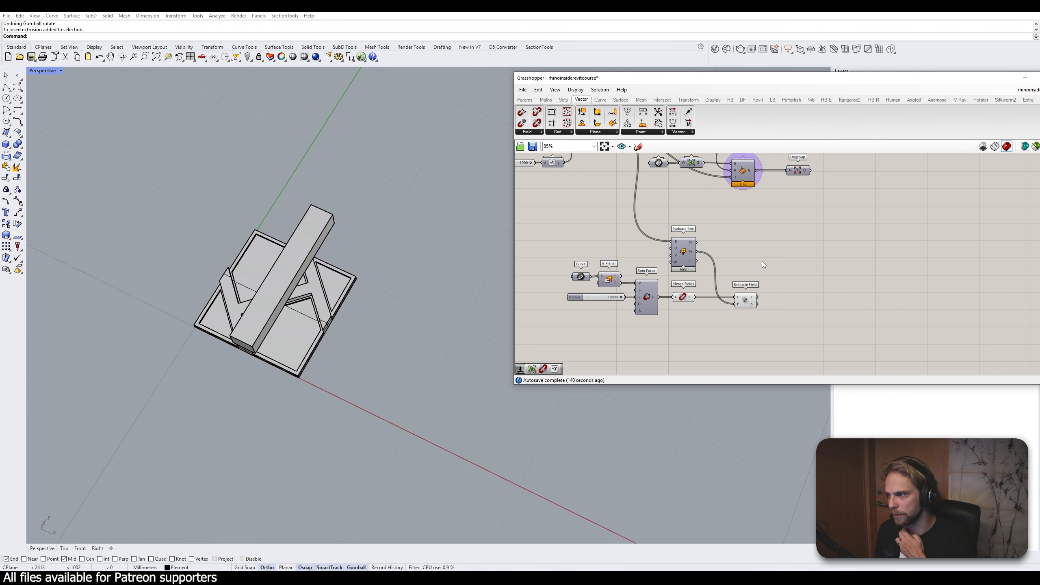
scroll(758, 266, up, 2)
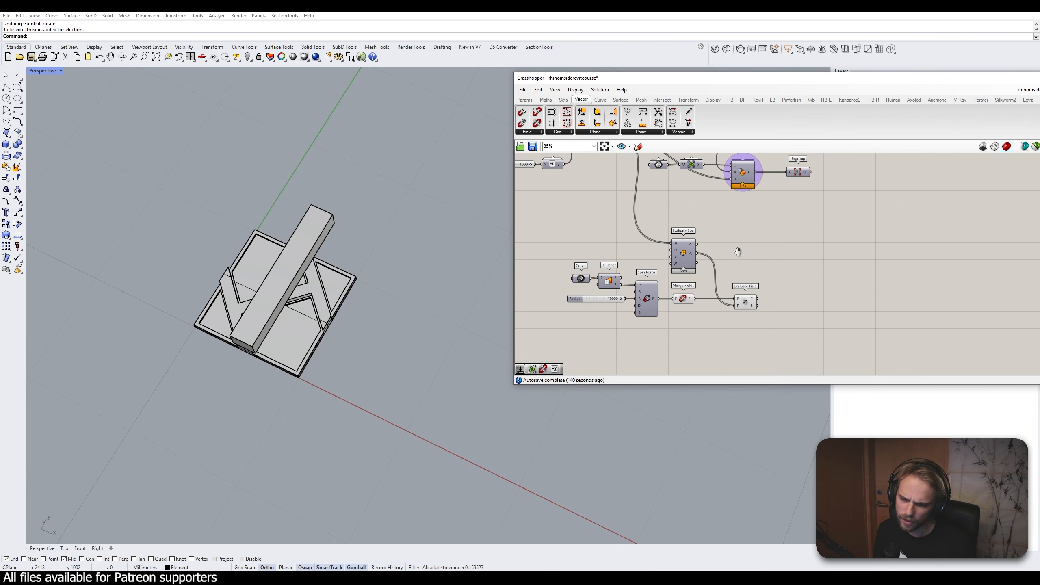
scroll(754, 292, down, 2)
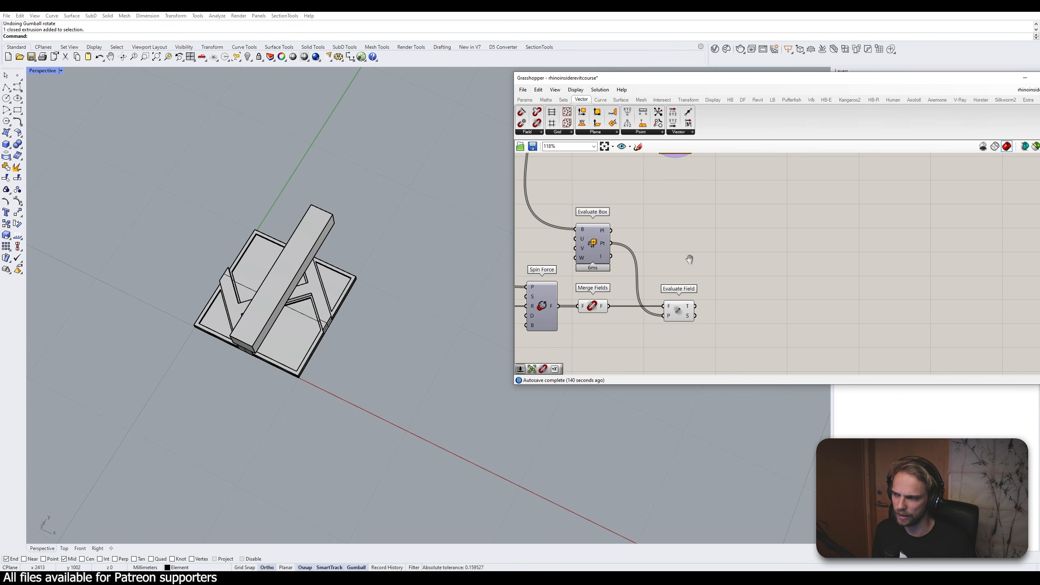
Move the Evaluate Box, Spin Force, Merge Fields and Evaluate Field group with its inputs further down the canvas
right_drag(687, 260, 730, 276)
drag(713, 322, 536, 243)
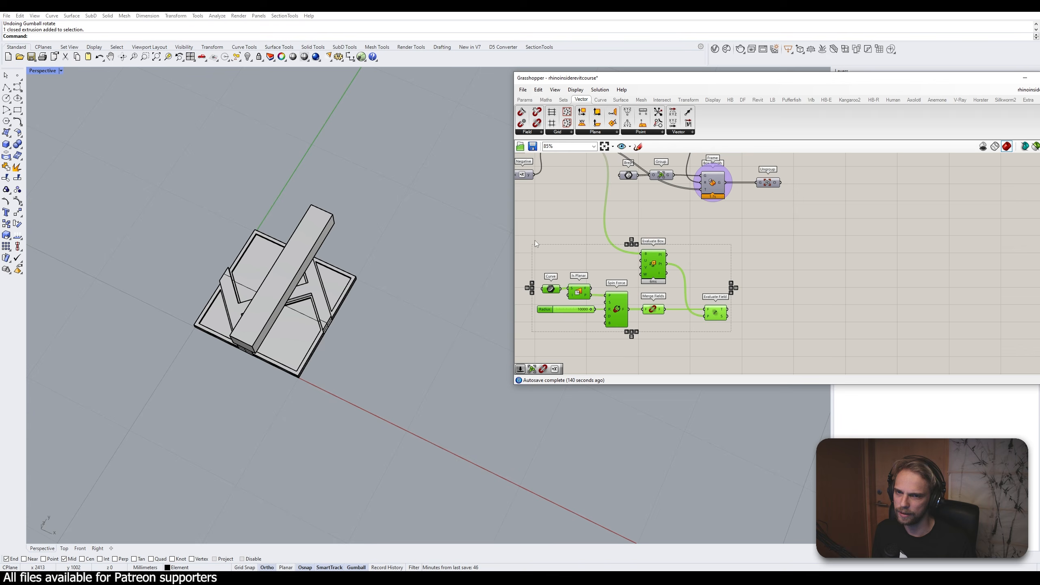
drag(662, 265, 673, 309)
click(728, 258)
Turn on the preview of the Surface Box component to display the facade boxes in Rhino
scroll(218, 190, down, 15)
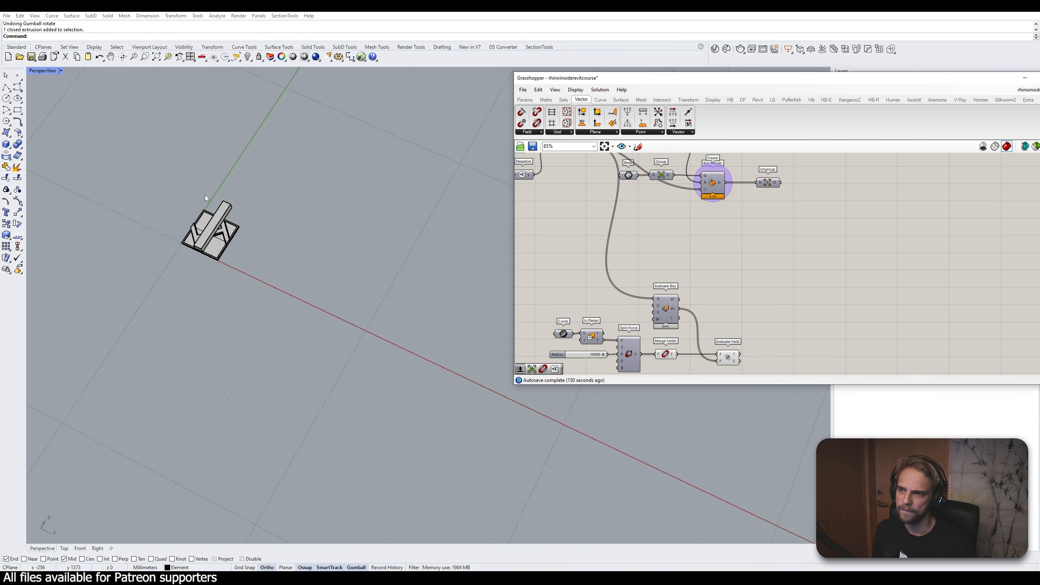
scroll(154, 241, down, 5)
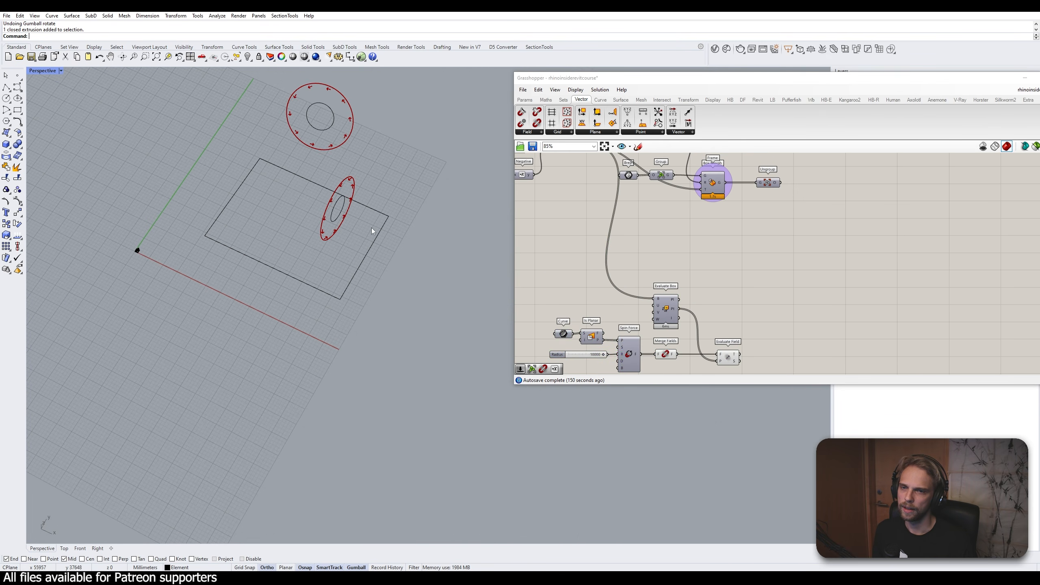
right_drag(630, 237, 676, 292)
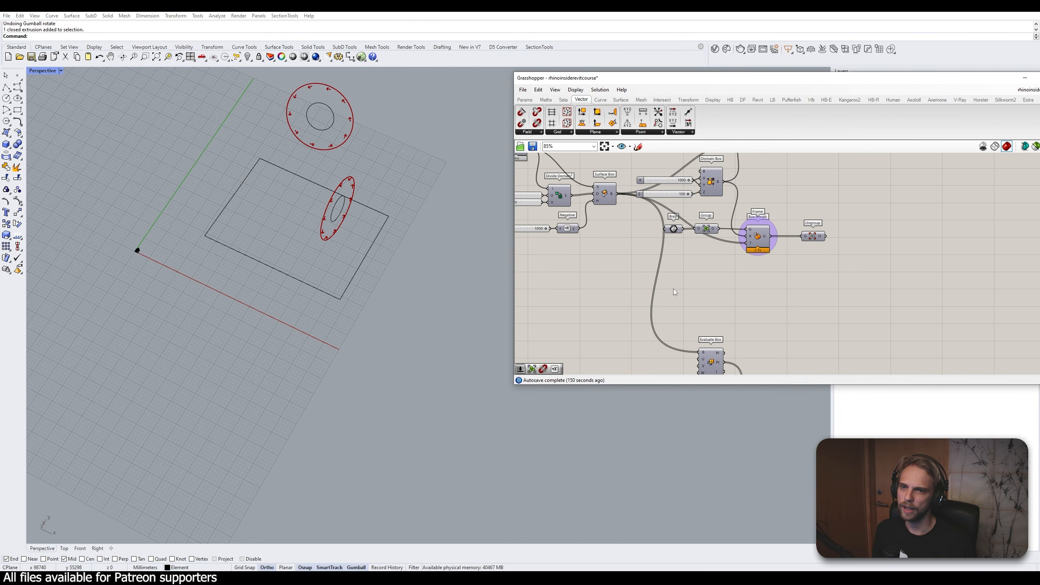
click(612, 194)
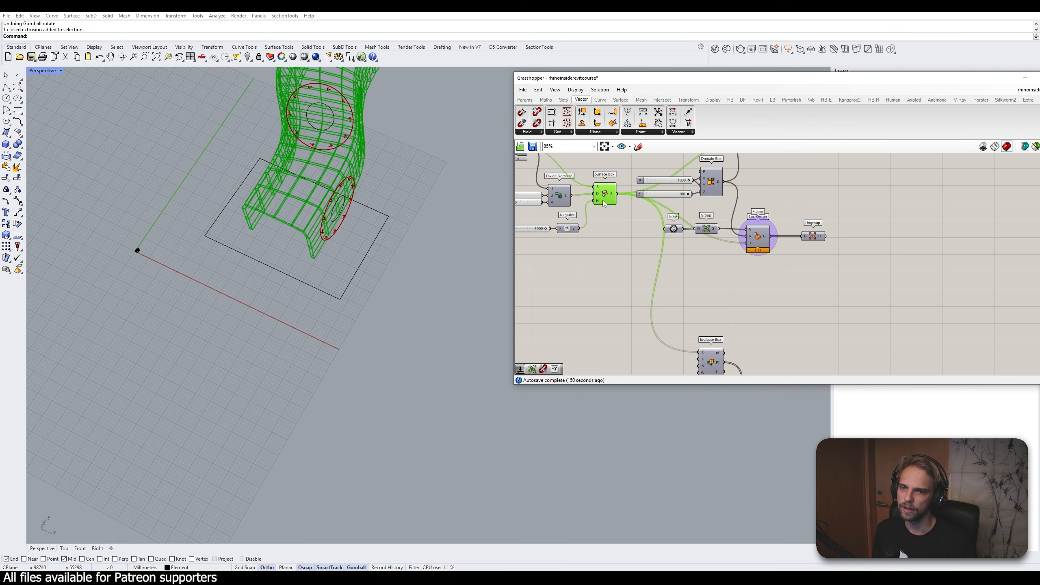
right_drag(680, 328, 643, 244)
click(645, 244)
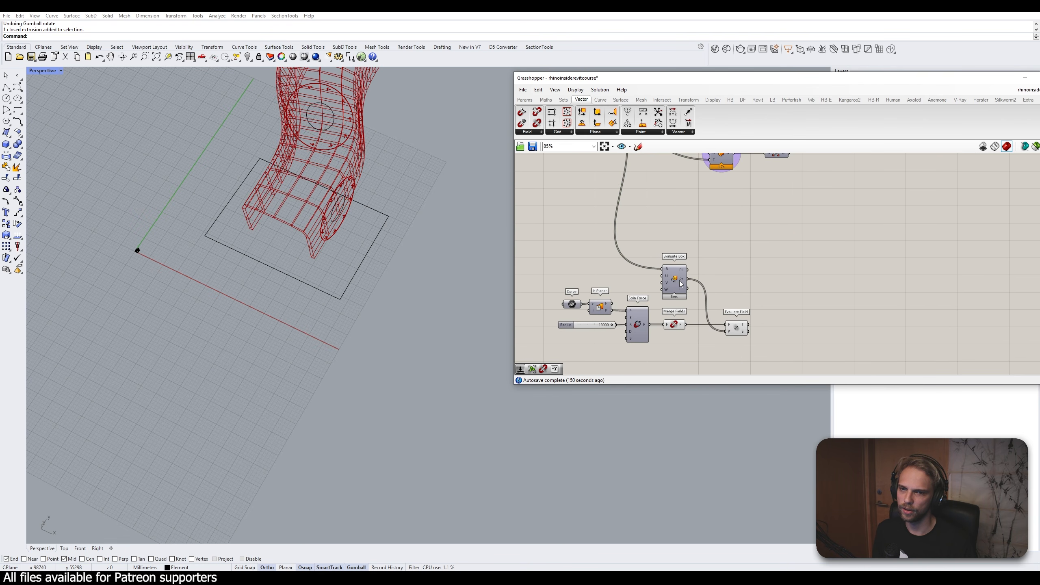
Add a Point parameter and connect Evaluate Box's Pt output to it to show the box centers
double_click(707, 226)
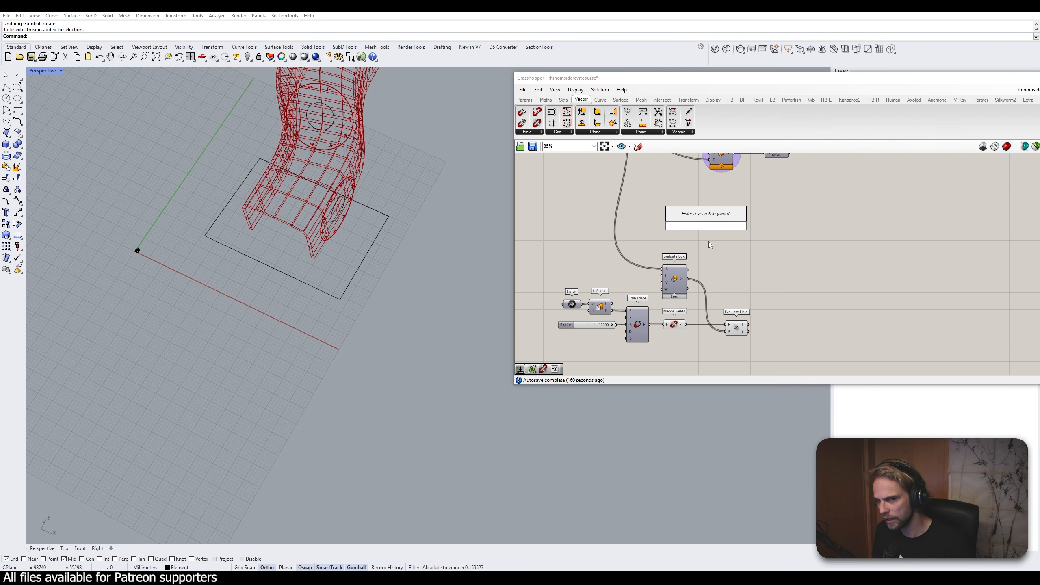
double_click(724, 257)
text(point)
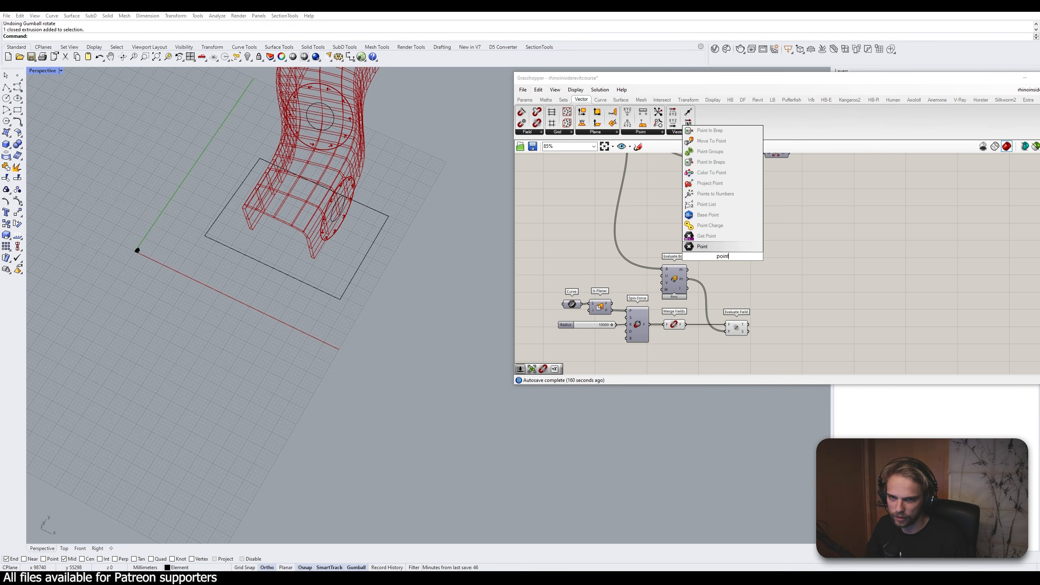
click(722, 246)
scroll(684, 266, up, 4)
drag(691, 291, 778, 289)
click(772, 234)
scroll(364, 185, down, 8)
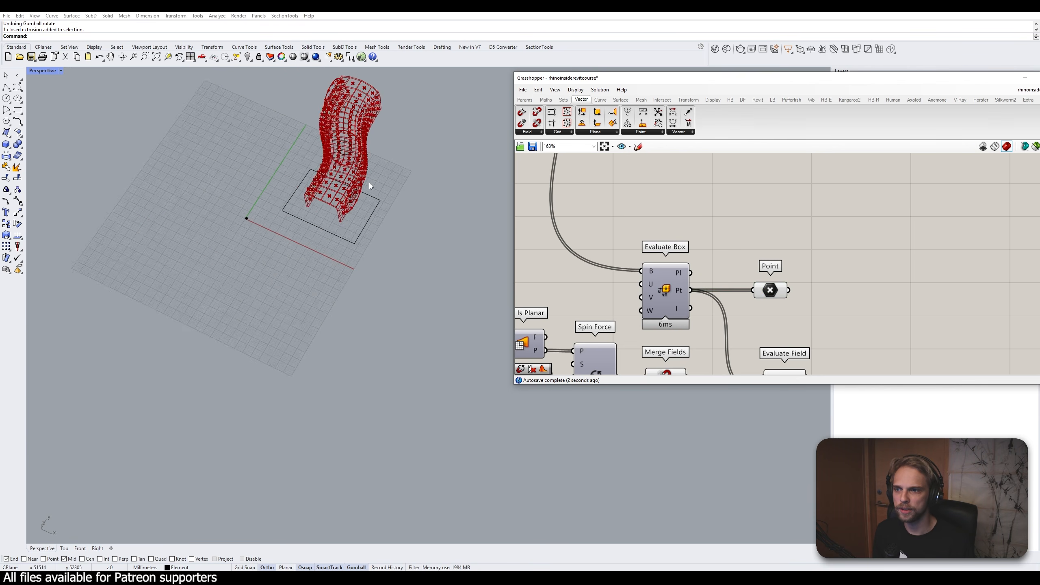
shift+right_drag(348, 187, 374, 232)
scroll(333, 247, up, 12)
scroll(766, 216, down, 4)
Turn on the preview of the Loft component to display the facade surface
right_drag(664, 198, 657, 273)
scroll(708, 276, down, 2)
scroll(661, 213, up, 3)
scroll(598, 212, up, 2)
click(597, 213)
scroll(598, 213, up, 1)
middle_click(597, 214)
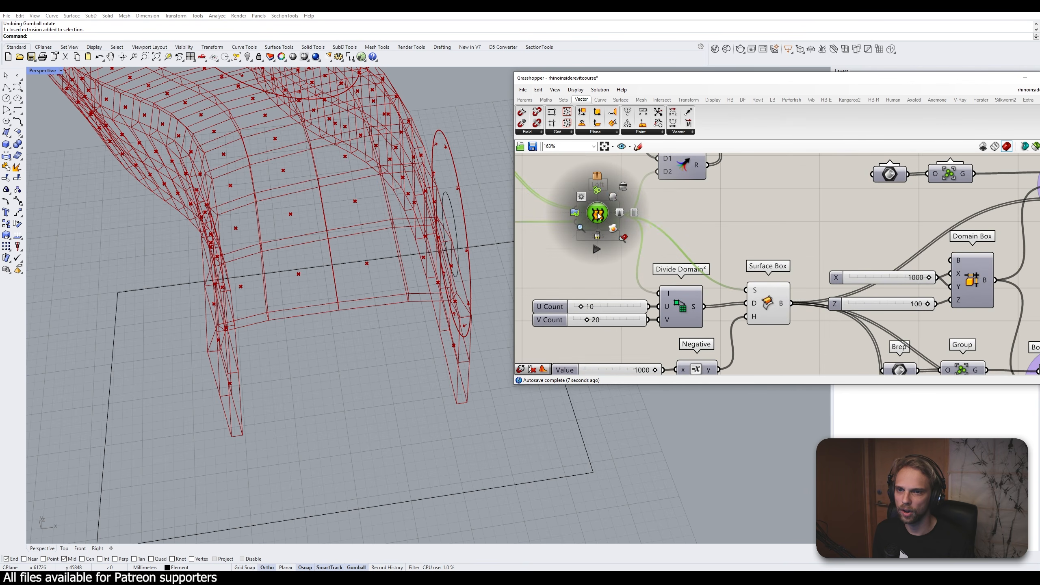
click(610, 197)
click(689, 200)
Add a Surface parameter and connect Loft's L output to it
scroll(661, 295, down, 3)
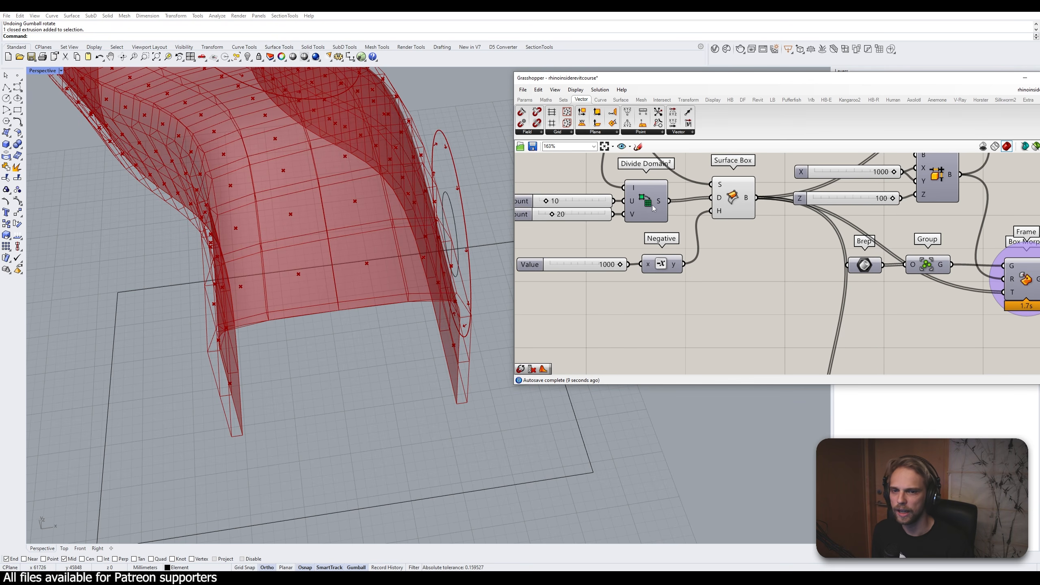
double_click(679, 315)
right_drag(689, 256, 697, 284)
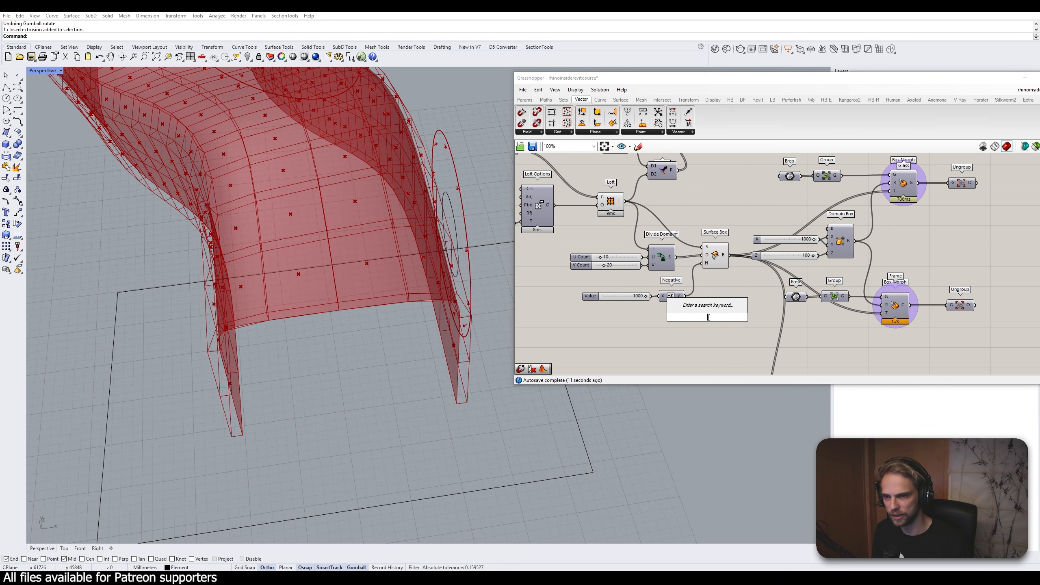
double_click(707, 316)
text(surface)
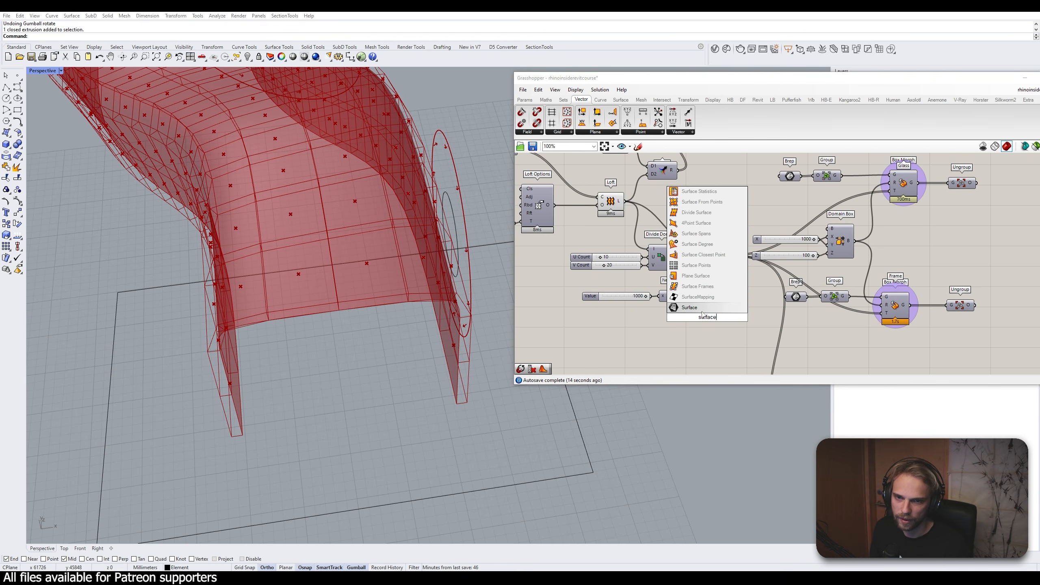
click(701, 309)
scroll(631, 201, up, 1)
drag(625, 200, 669, 199)
scroll(634, 201, up, 2)
Move the Surface parameter down the canvas towards the Evaluate Box and field components
click(579, 194)
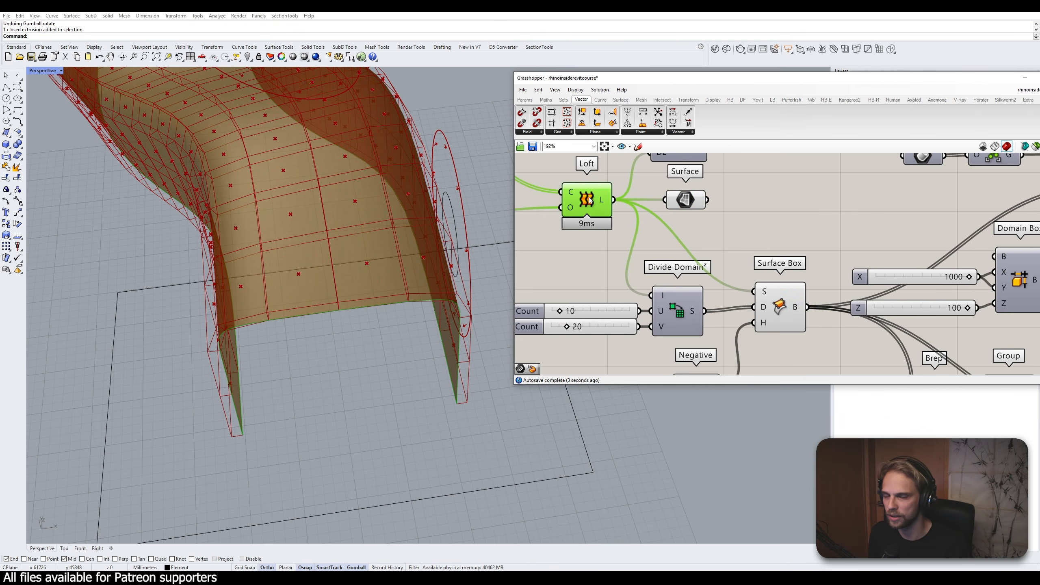
scroll(676, 259, down, 2)
click(687, 219)
drag(688, 222, 736, 339)
scroll(736, 340, down, 3)
scroll(798, 232, up, 2)
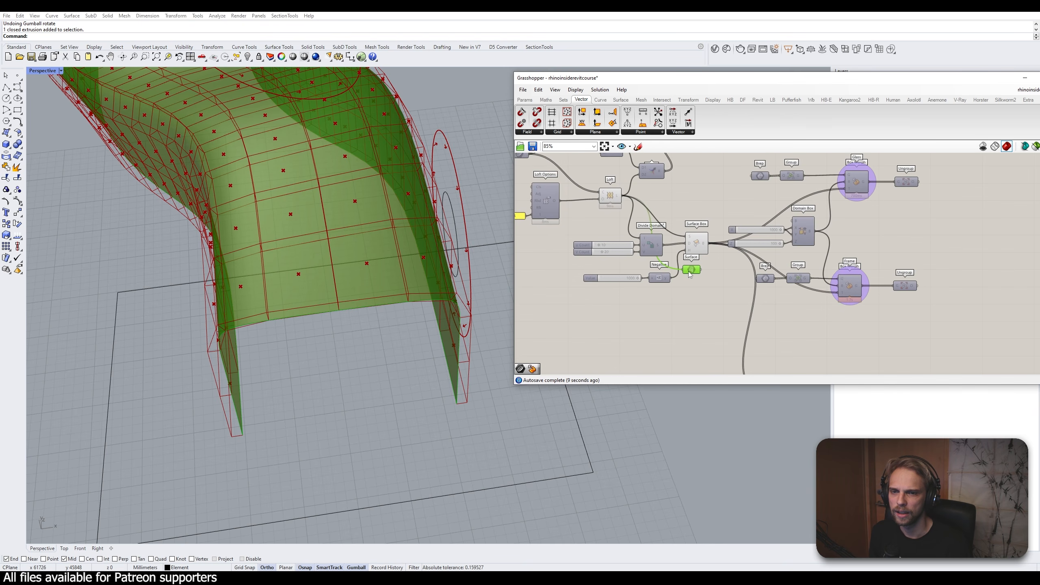
drag(692, 270, 726, 347)
right_drag(726, 347, 601, 247)
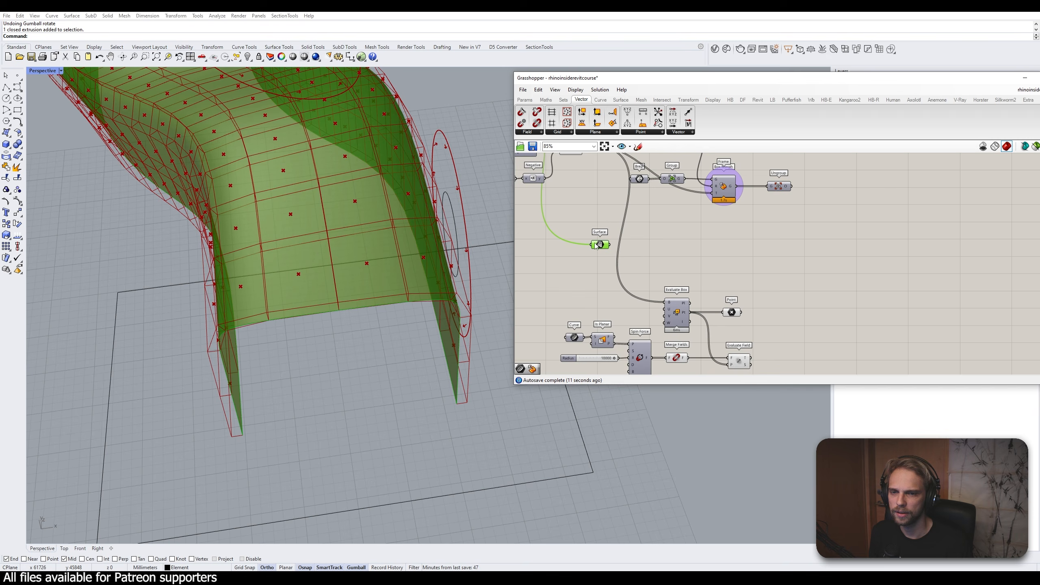
Place the Surface parameter directly above the Point parameter next to Evaluate Box
drag(600, 248, 735, 314)
click(736, 320)
scroll(736, 321, up, 2)
scroll(736, 320, up, 1)
click(744, 307)
click(740, 269)
drag(739, 271, 737, 270)
click(760, 270)
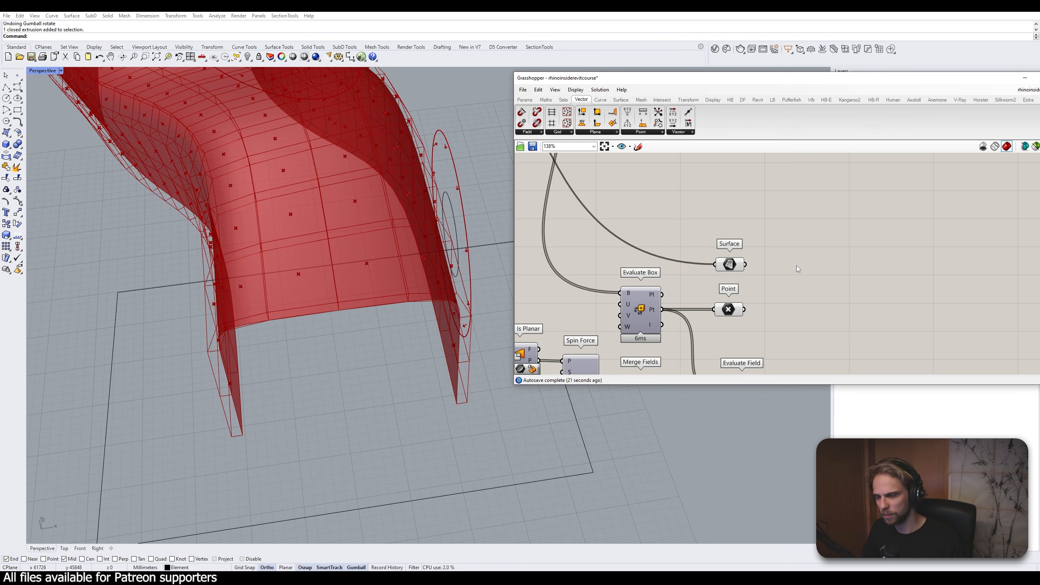
Add a Surface Closest Point component, connect Point to P and Surface to S, and place it beside the two parameters
double_click(774, 284)
text(surface clo)
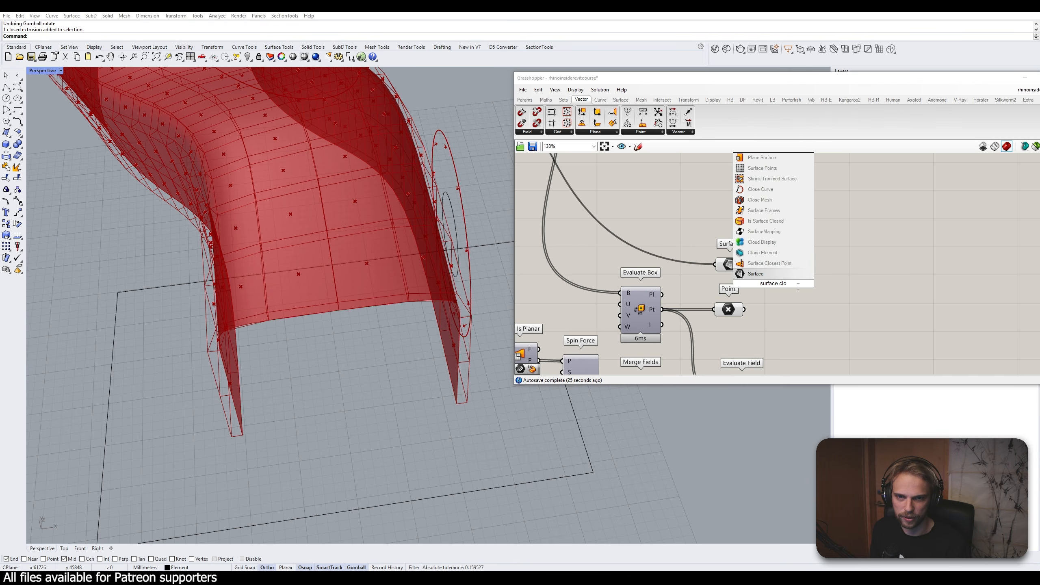
click(770, 262)
scroll(765, 281, up, 2)
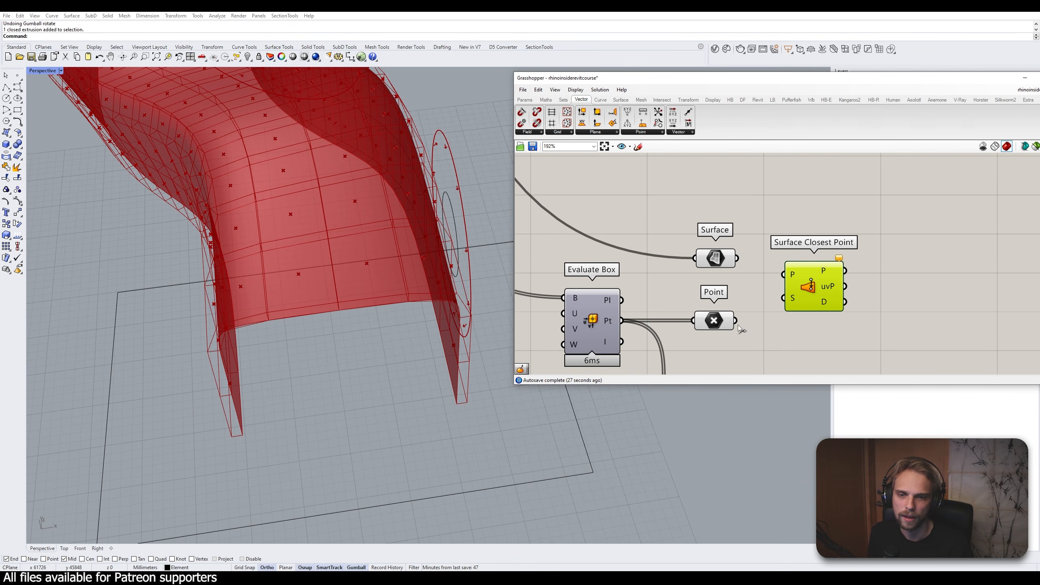
drag(736, 320, 784, 297)
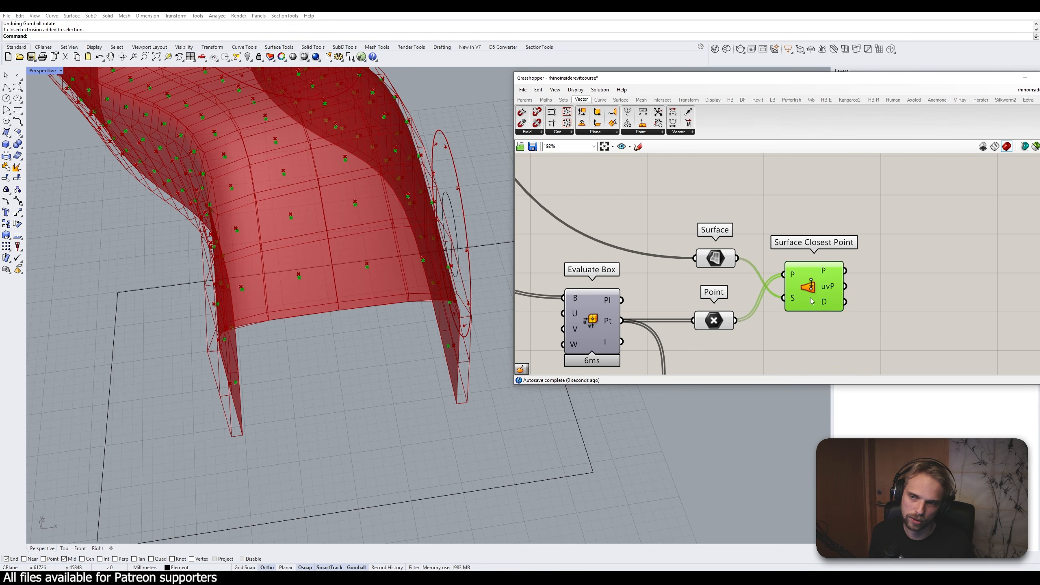
drag(813, 299, 815, 344)
click(820, 251)
scroll(819, 252, down, 3)
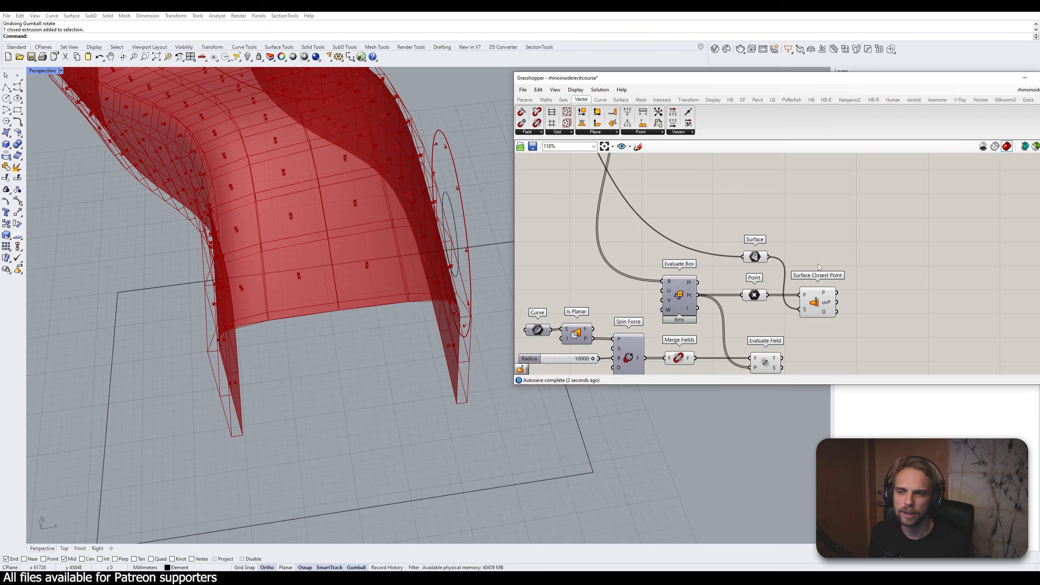
Add an Evaluate Surface component and connect the Surface parameter to S and Surface Closest Point's uvP output to uv
right_drag(828, 300, 737, 252)
scroll(737, 251, up, 3)
mouse_move(733, 252)
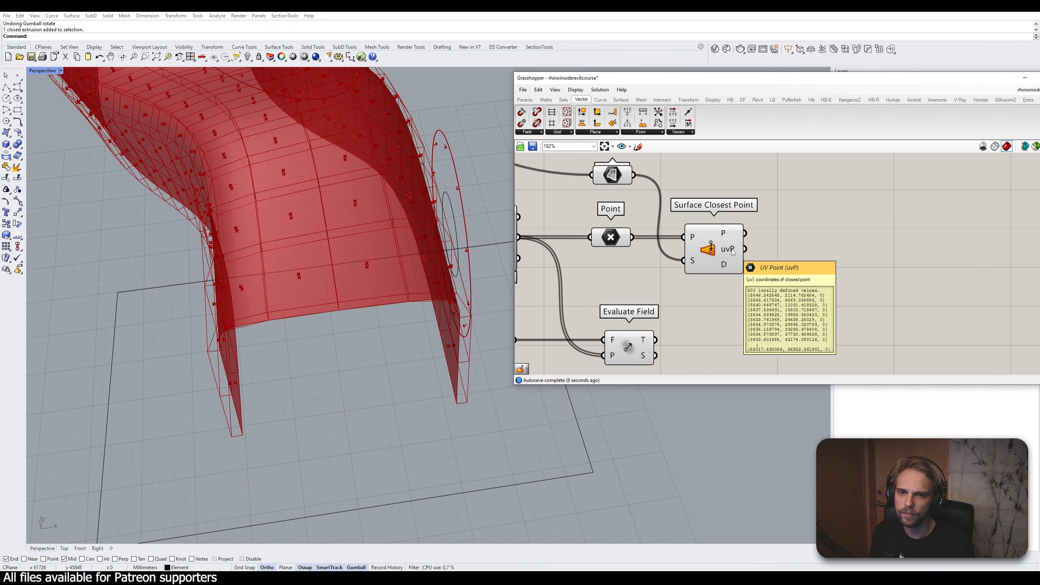
scroll(735, 283, down, 3)
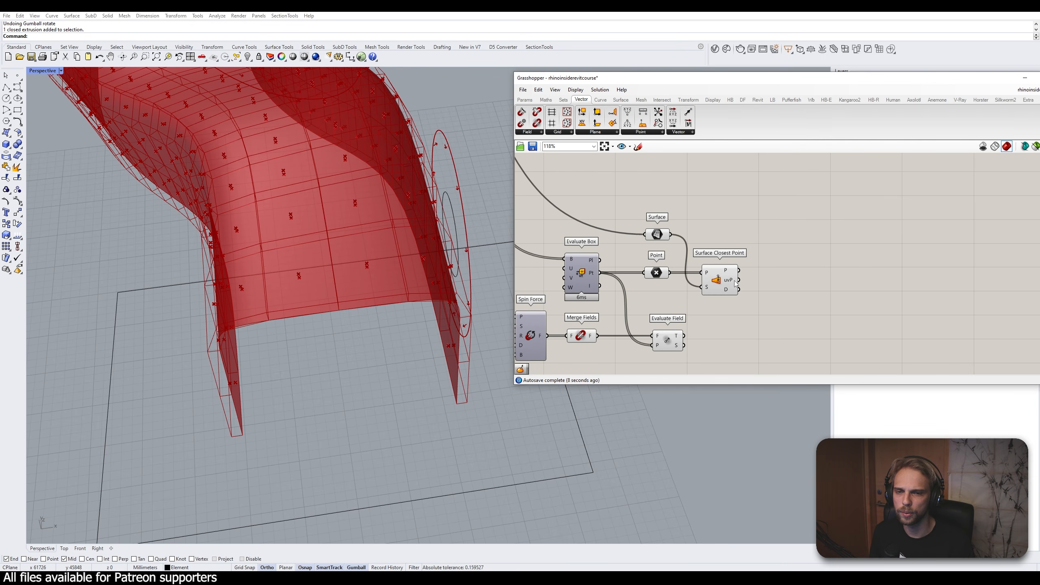
double_click(749, 231)
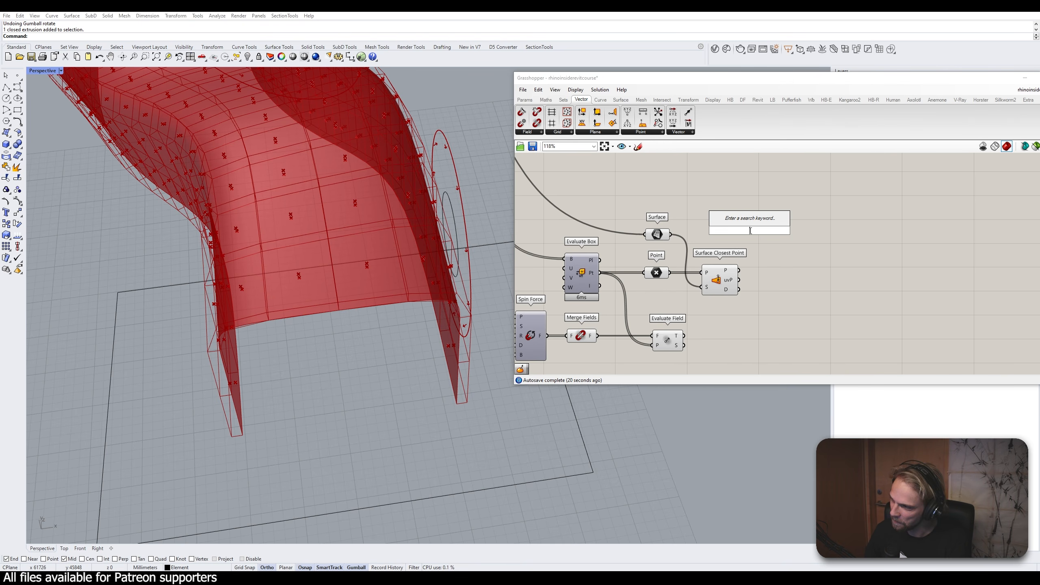
text(evalua)
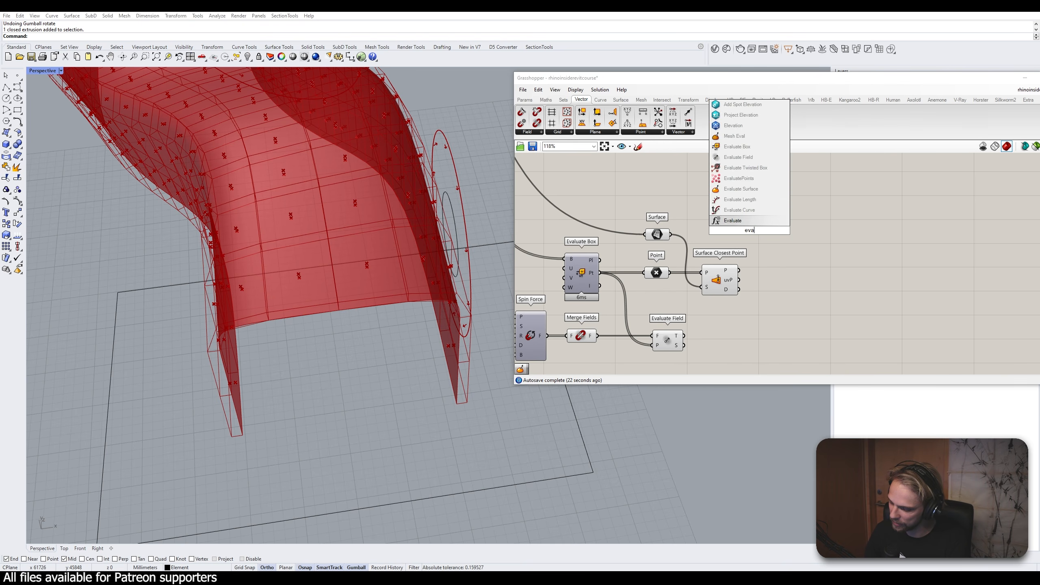
key(Up)
key(Up)
key(Up)
key(Up)
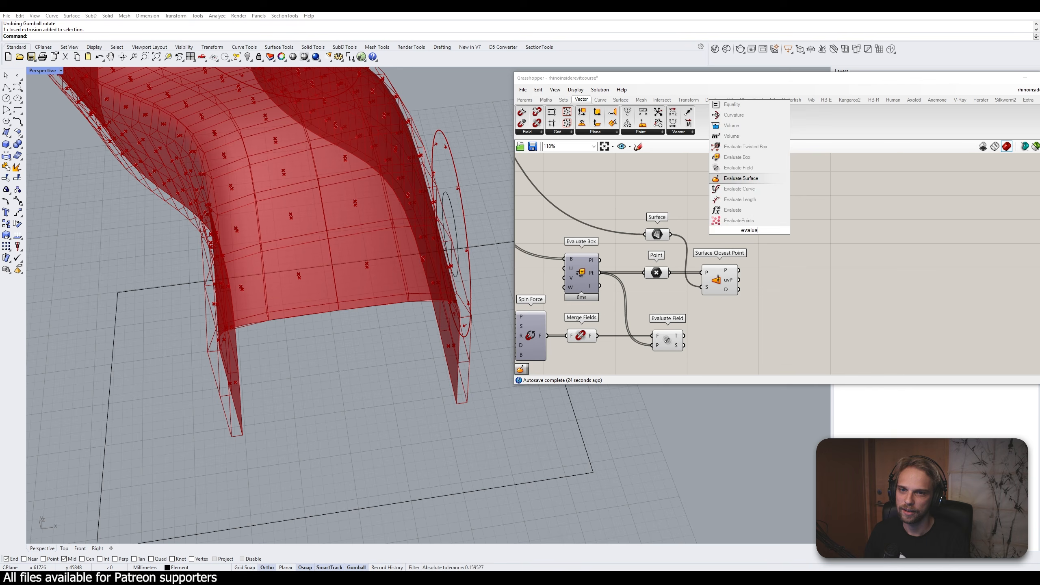
key(Return)
click(804, 256)
drag(671, 235, 788, 247)
drag(740, 280, 778, 258)
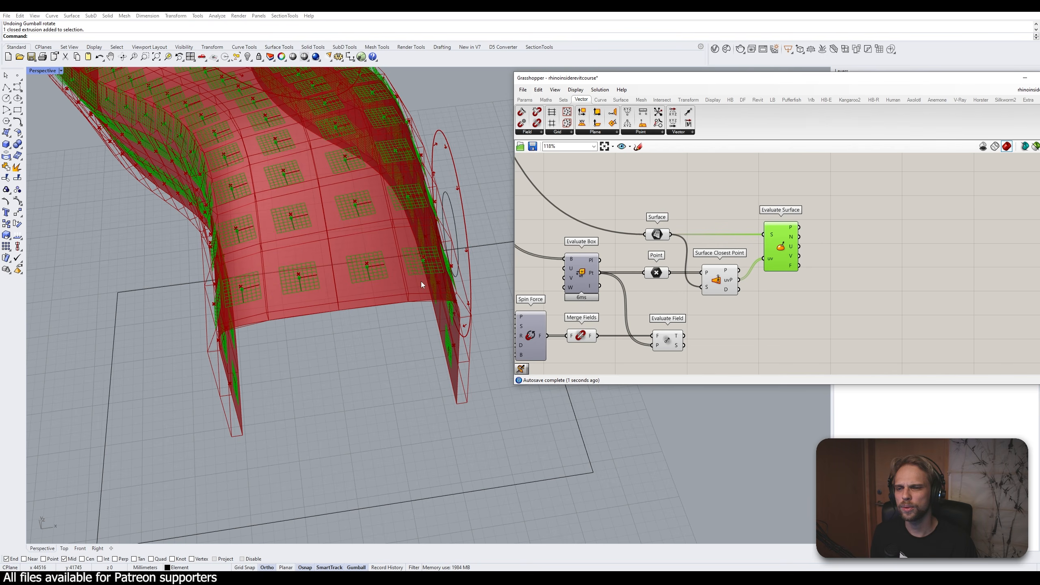
Examine the orientation of the evaluated surface frames at the facade panel centers in the viewport
drag(762, 314, 637, 193)
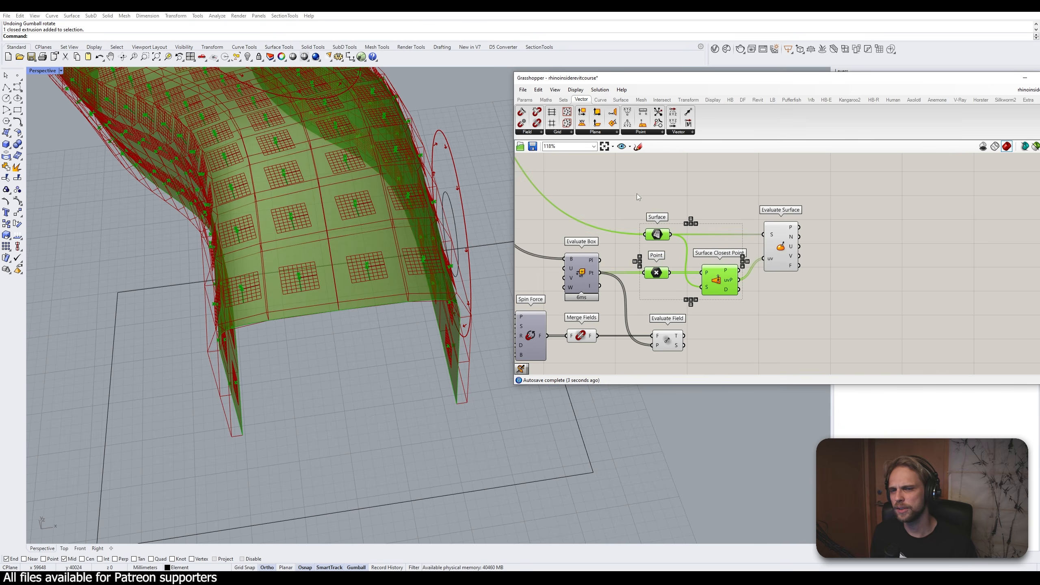
click(695, 189)
scroll(381, 270, up, 5)
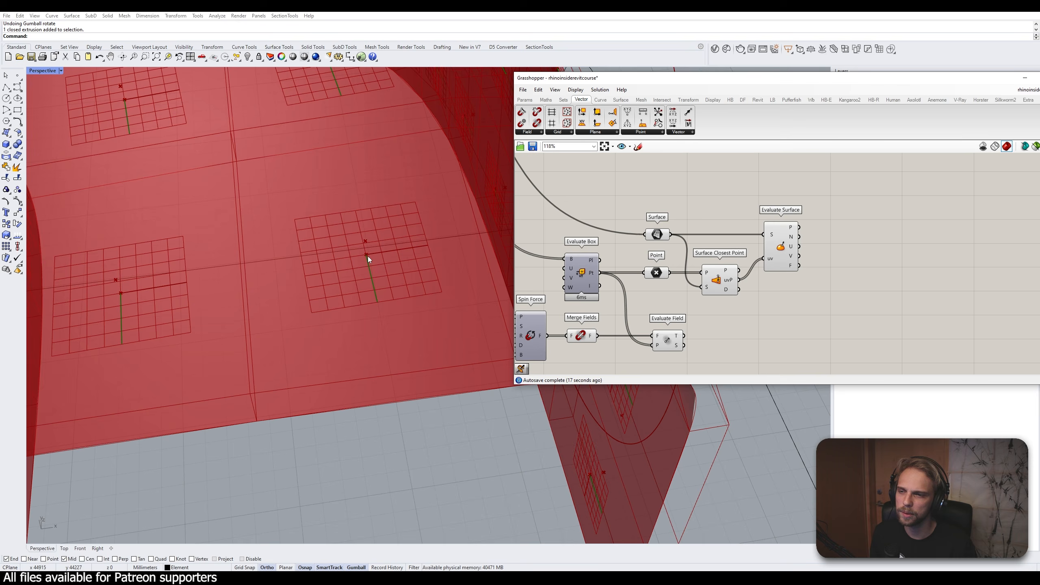
scroll(364, 253, down, 3)
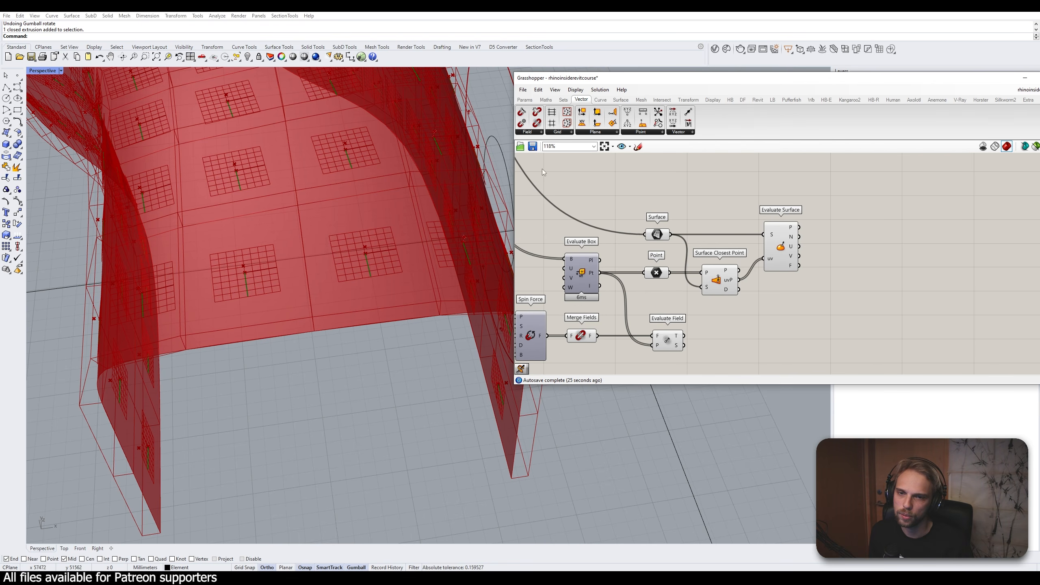
mouse_move(794, 257)
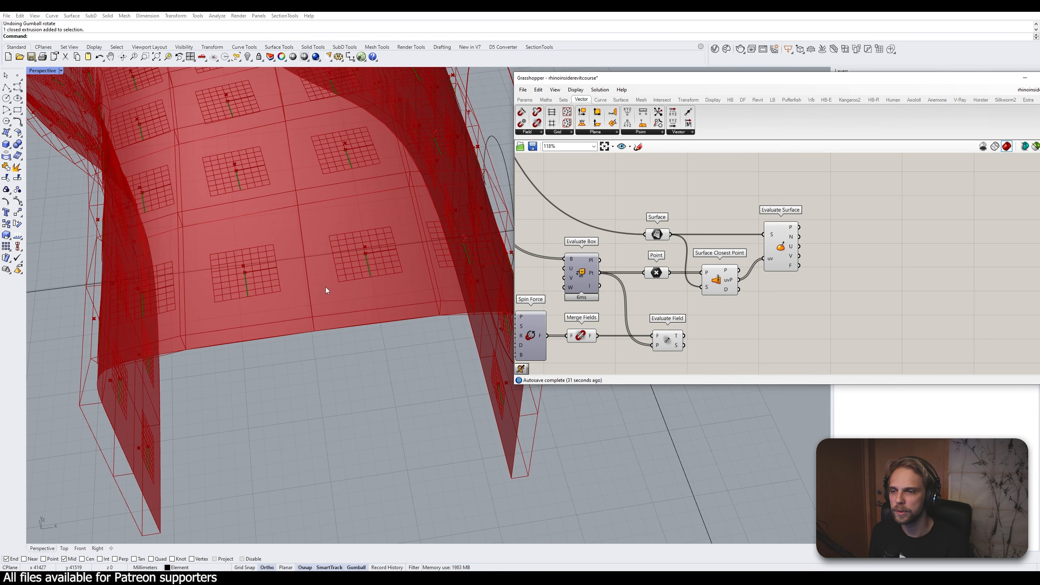
scroll(349, 266, down, 3)
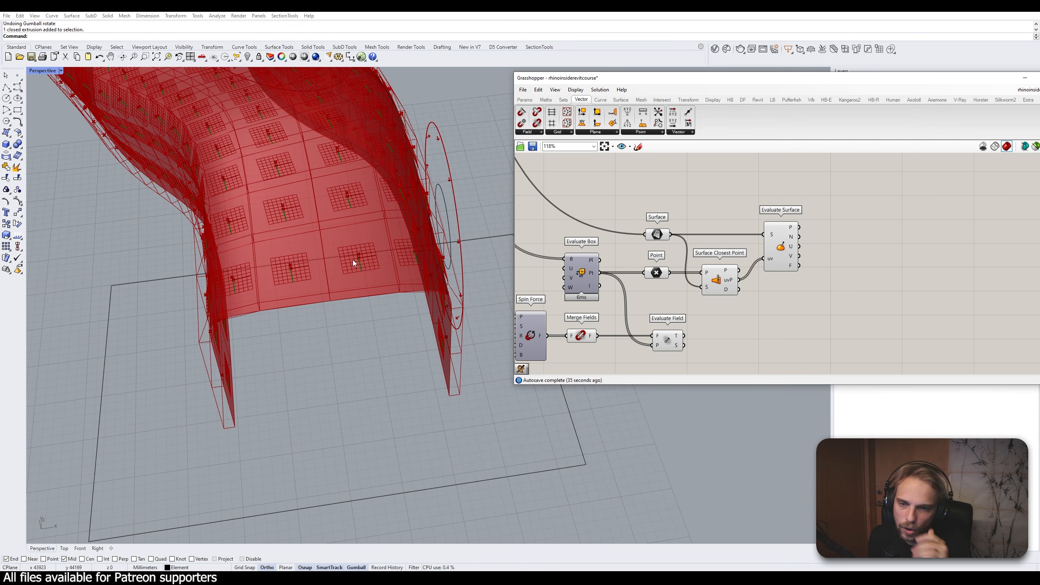
Preview Evaluate Field's T vectors at the Point parameter's points with a temporary Vector Display component, and delete that component
scroll(693, 350, up, 2)
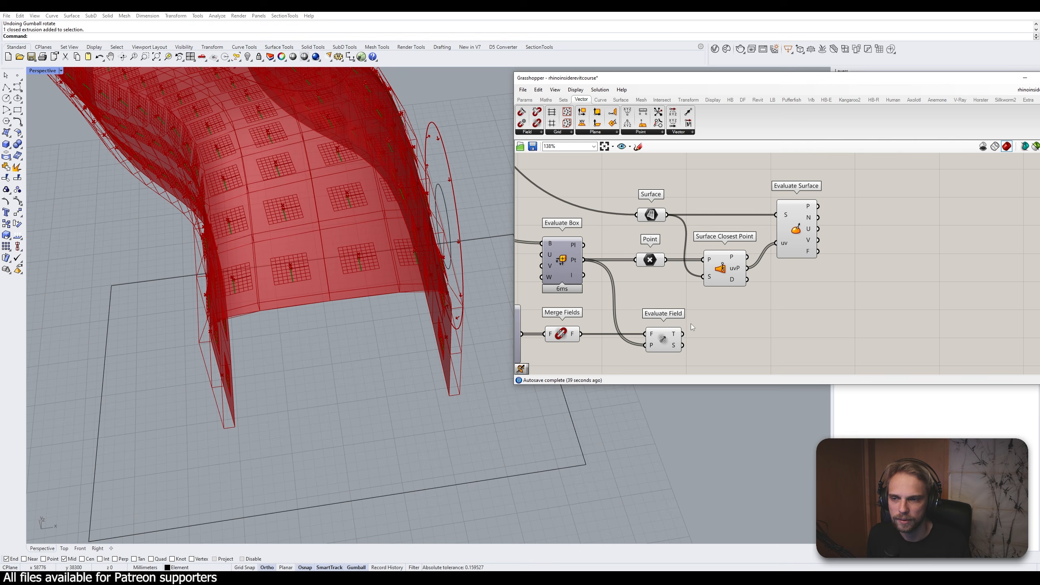
double_click(704, 333)
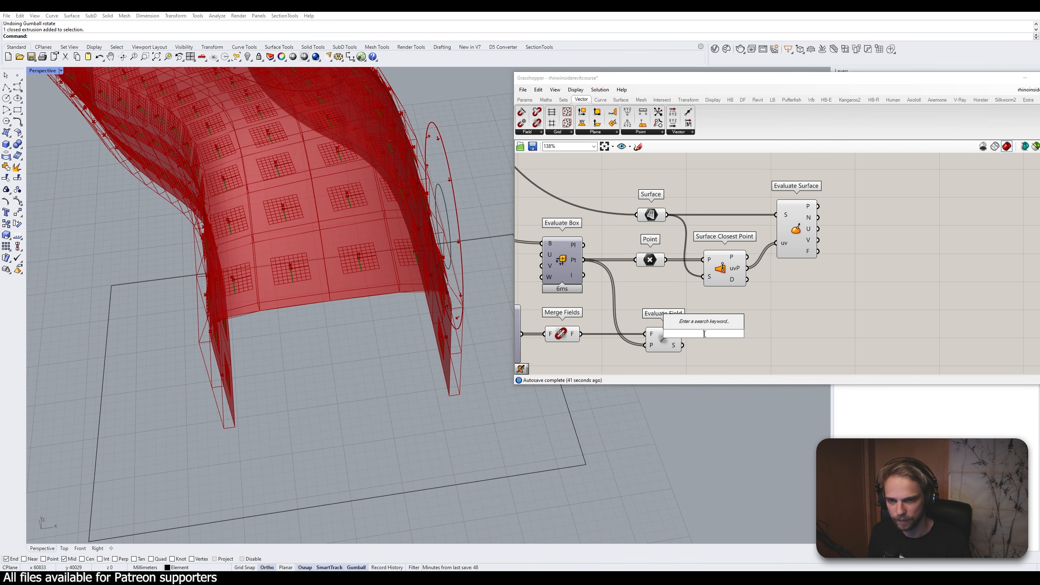
text(vector di)
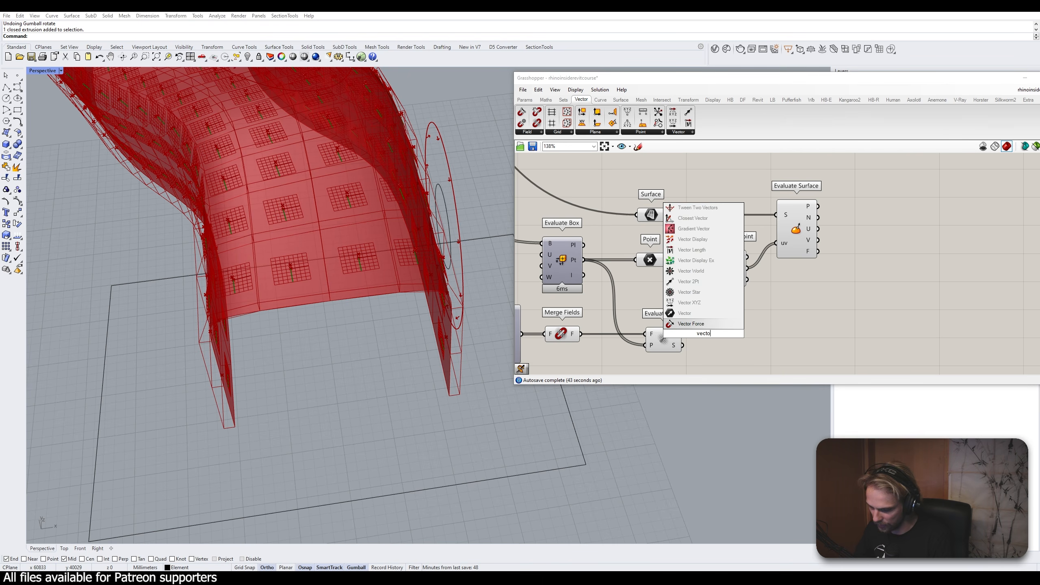
key(Up)
key(Up)
key(Return)
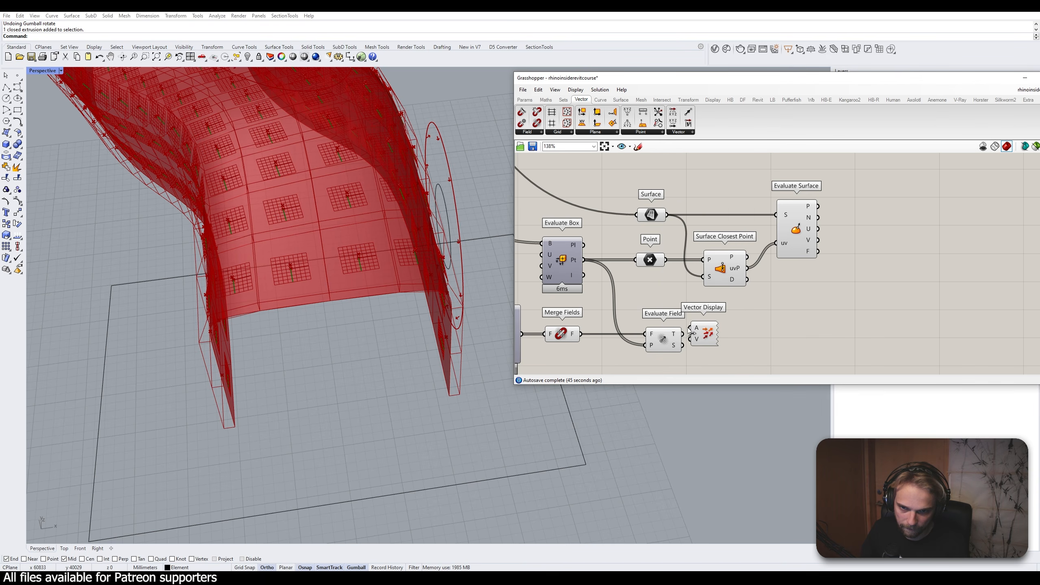
drag(682, 334, 703, 336)
drag(666, 260, 701, 322)
drag(713, 332, 728, 333)
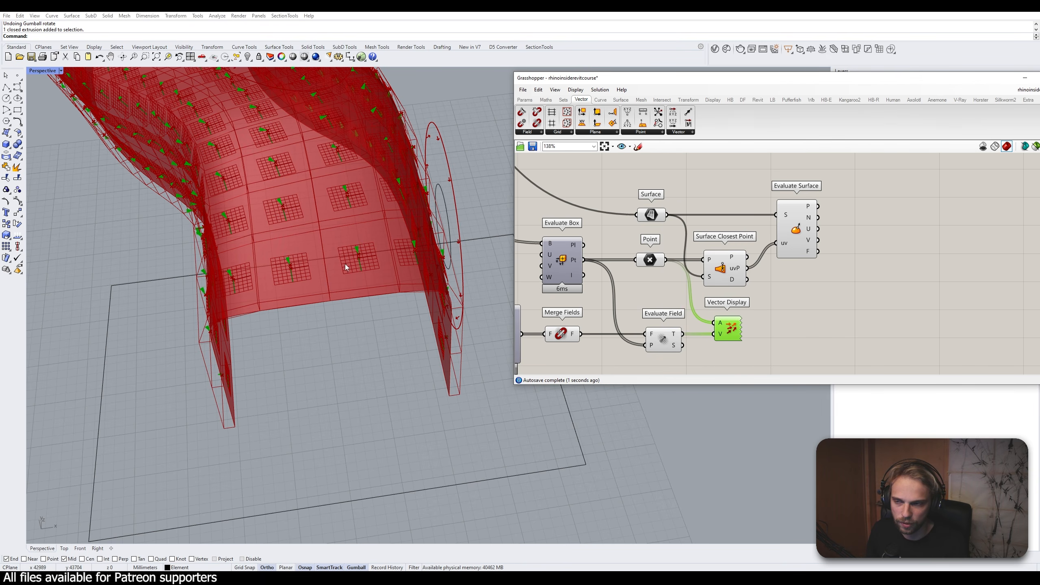
scroll(344, 264, up, 5)
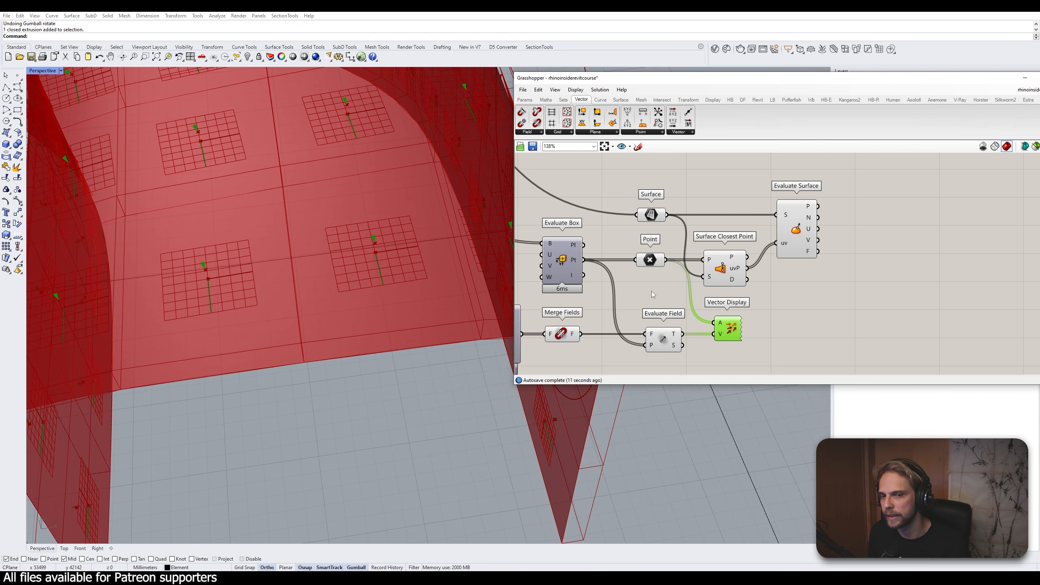
drag(713, 332, 745, 329)
key(Delete)
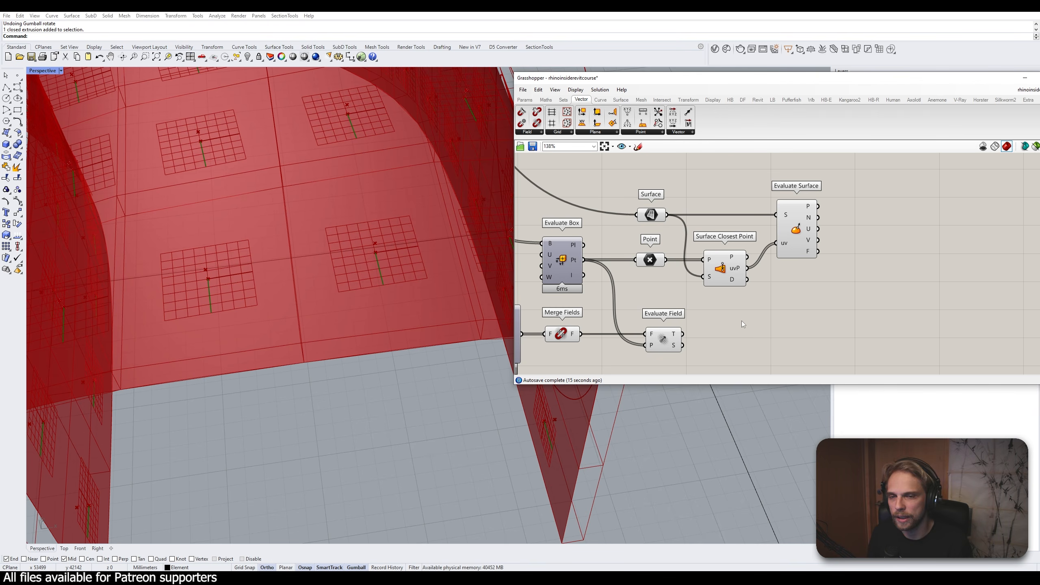
Add a vector Angle component and connect Evaluate Surface's V to A, Evaluate Field's T to B and Evaluate Surface's F to P
double_click(818, 329)
text(angle)
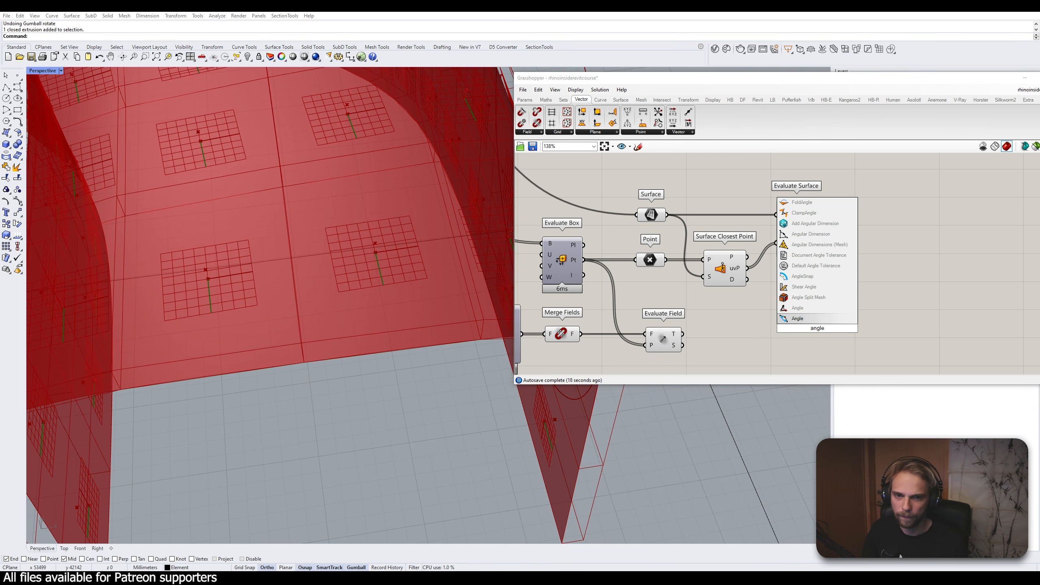
click(812, 307)
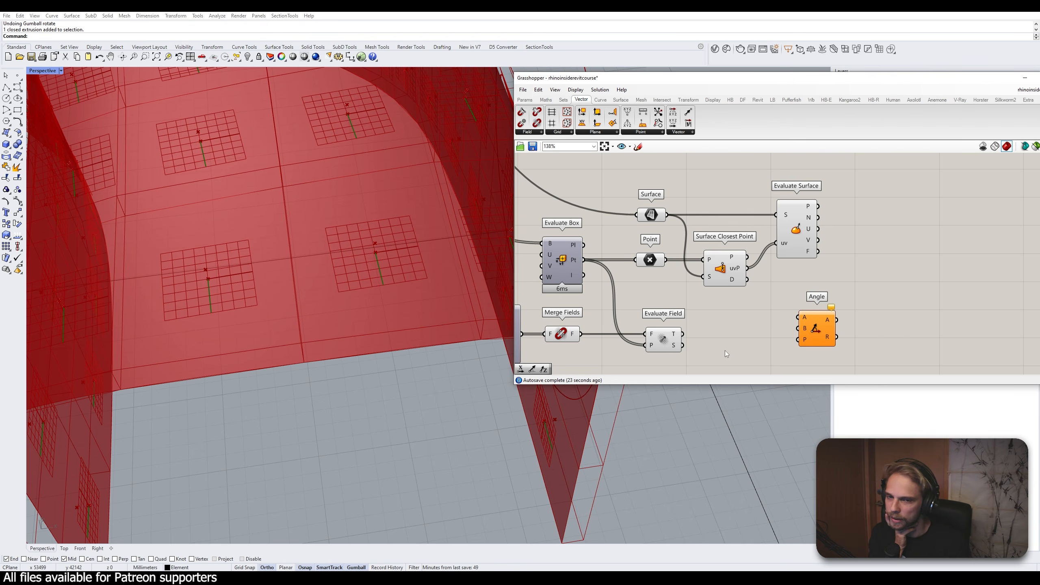
drag(683, 335, 862, 342)
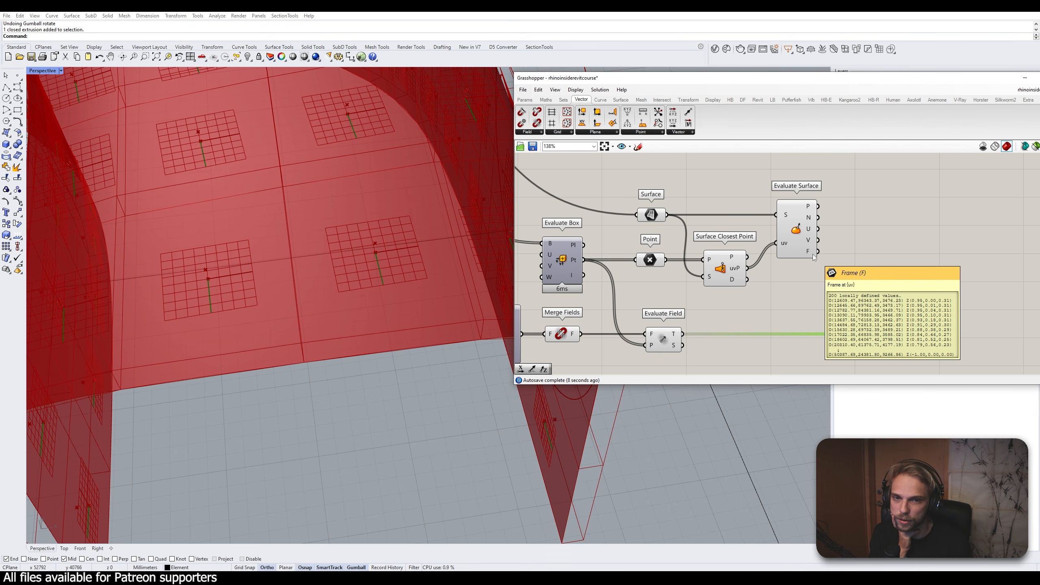
drag(817, 251, 880, 336)
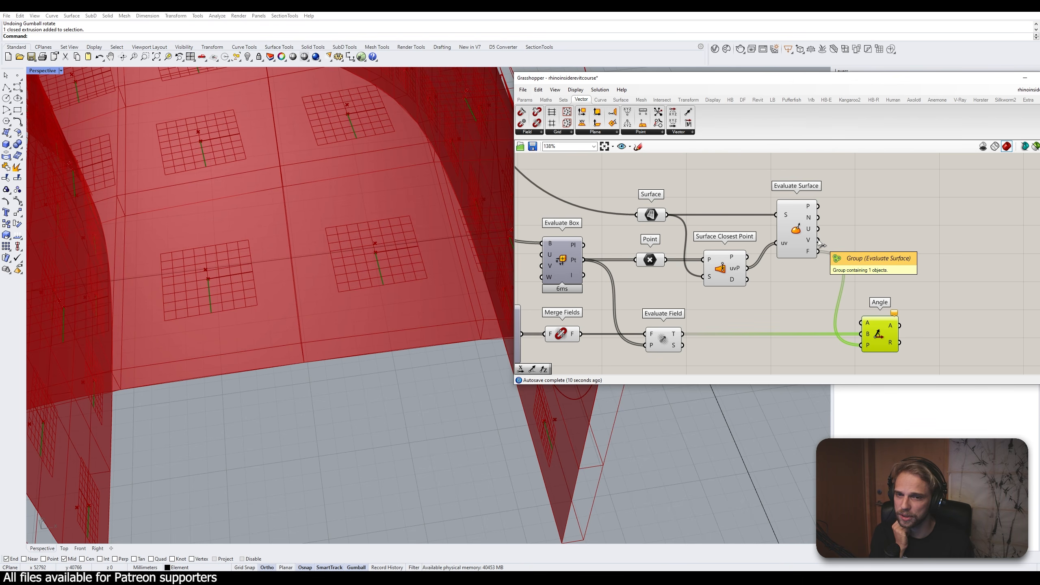
drag(818, 240, 903, 333)
Inspect the source panel geometry near the origin, the facade, and Evaluate Surface's V direction values
right_drag(392, 304, 360, 208)
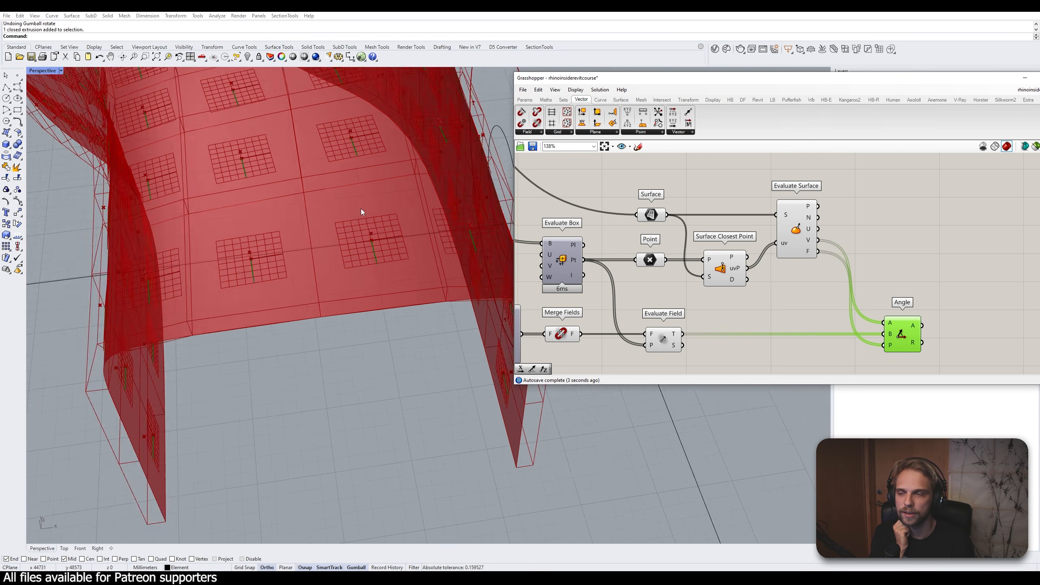
scroll(361, 208, down, 10)
scroll(162, 427, up, 10)
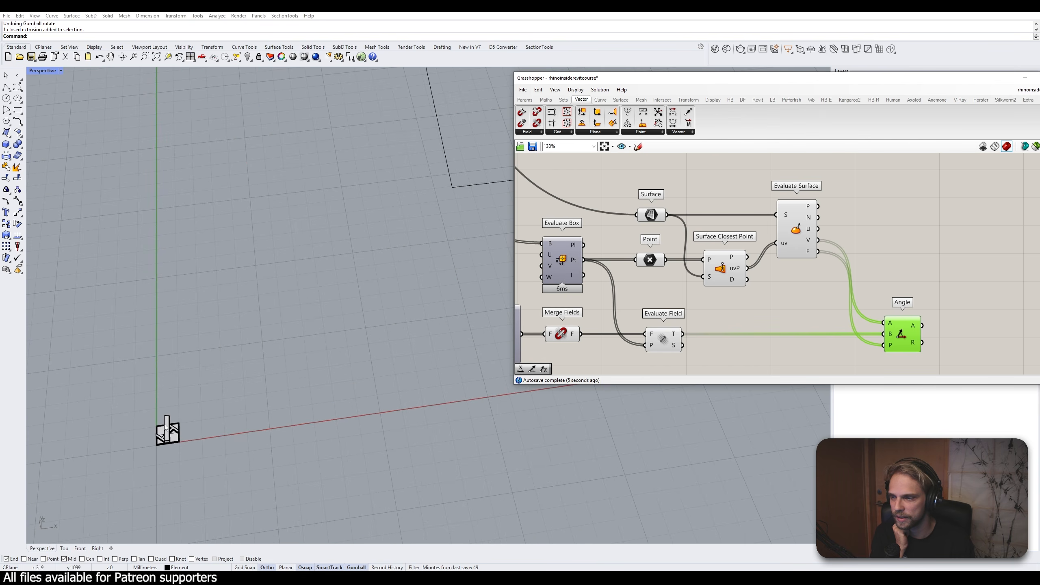
click(166, 428)
click(187, 390)
scroll(215, 360, down, 10)
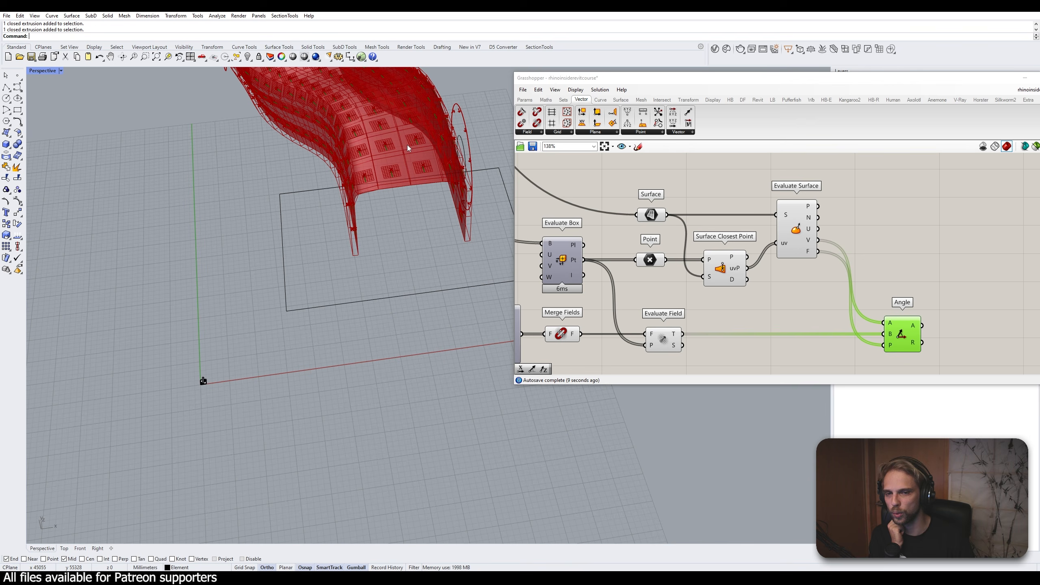
scroll(822, 247, down, 3)
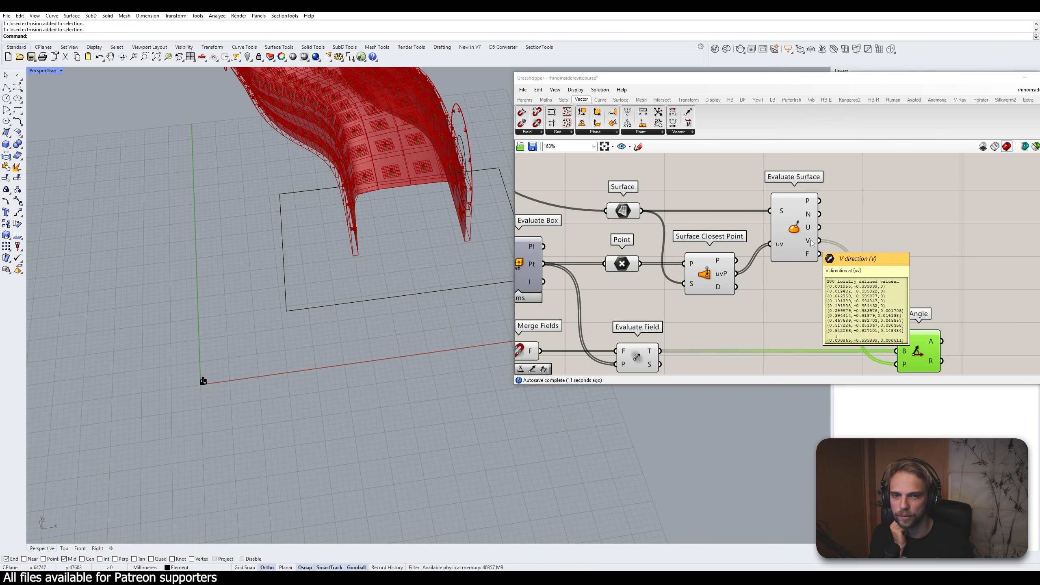
Move the Angle component slightly closer to the others and shift the whole field and surface evaluation group down the canvas
right_drag(864, 225, 756, 258)
mouse_move(777, 315)
mouse_down()
mouse_move(793, 315)
mouse_move(768, 316)
mouse_up()
click(798, 254)
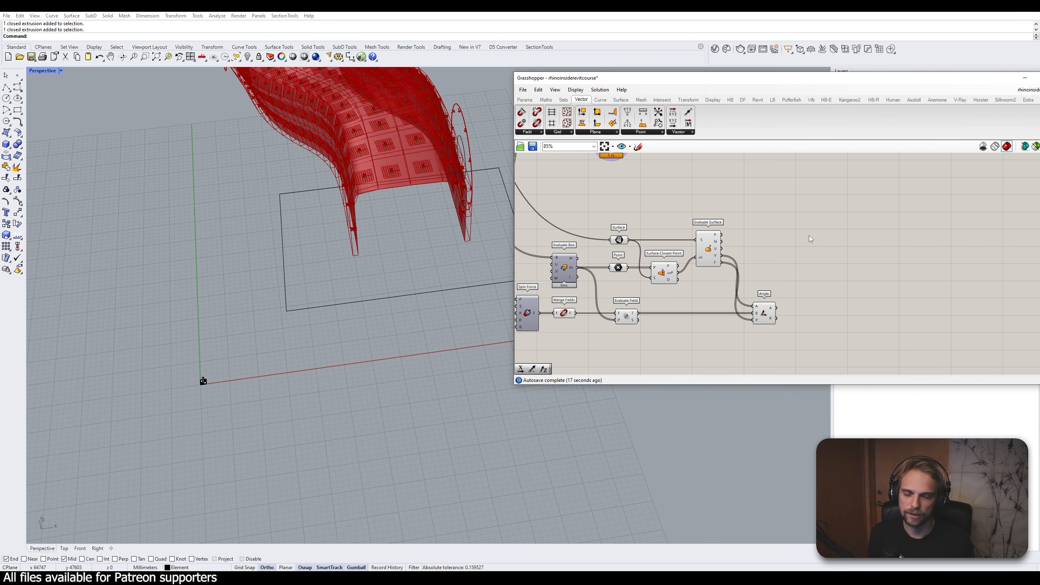
scroll(809, 235, down, 3)
scroll(733, 239, down, 3)
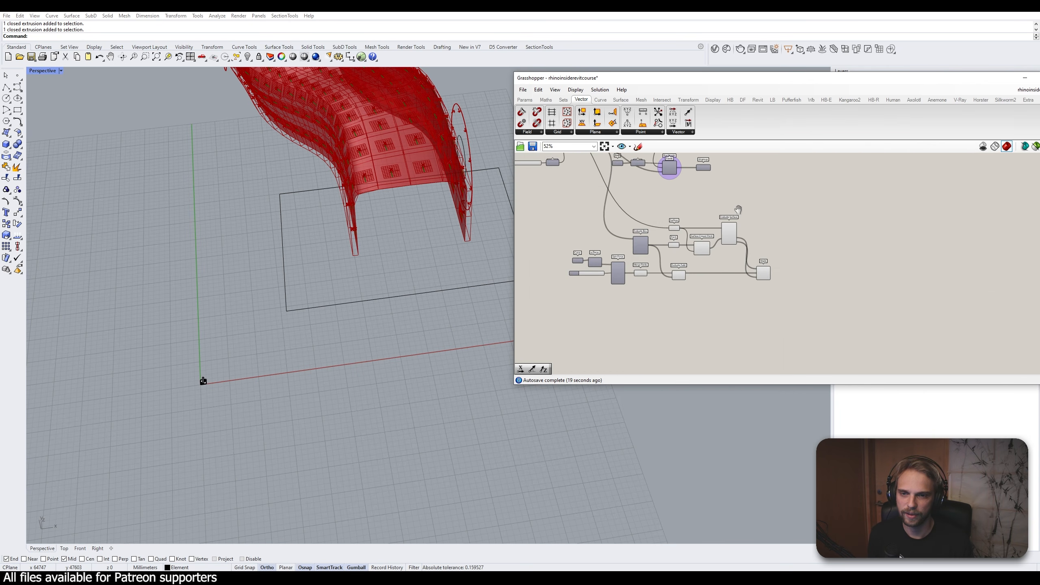
drag(800, 323, 544, 218)
drag(731, 230, 689, 259)
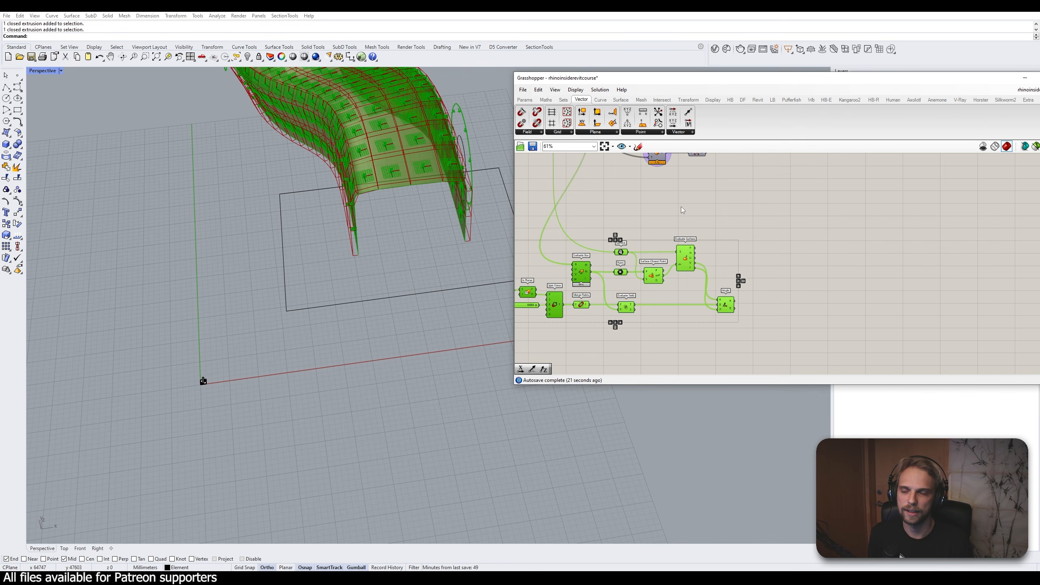
right_drag(681, 206, 715, 232)
click(715, 232)
Duplicate the Brep, Group, Frame Box Morph and Ungroup components with their connections and place the copy just below the originals
scroll(206, 369, up, 6)
scroll(211, 402, up, 3)
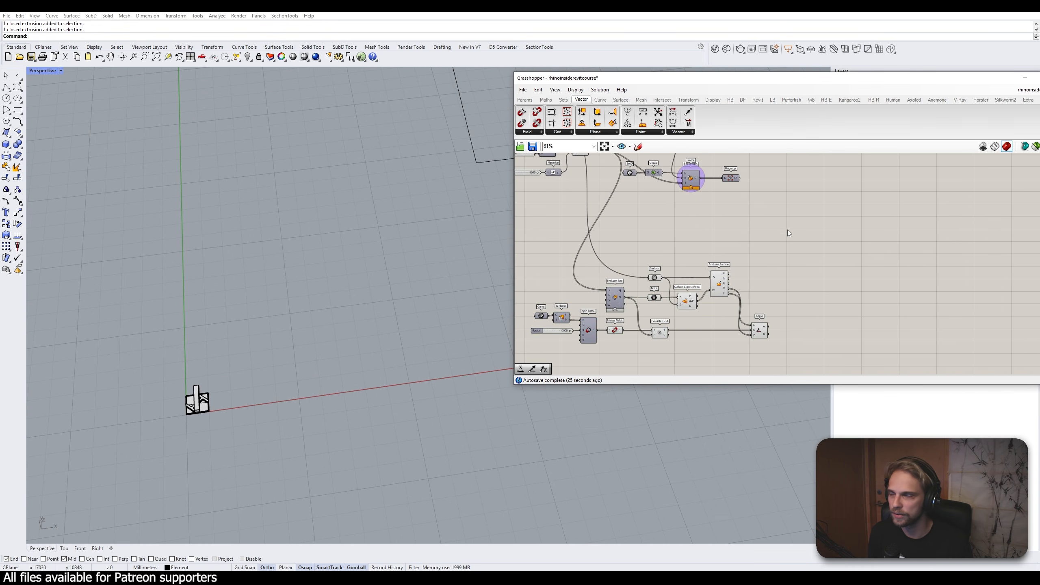
right_drag(675, 234, 684, 307)
mouse_move(851, 312)
mouse_down()
mouse_move(758, 270)
mouse_move(600, 230)
mouse_move(851, 317)
mouse_up()
scroll(692, 239, up, 4)
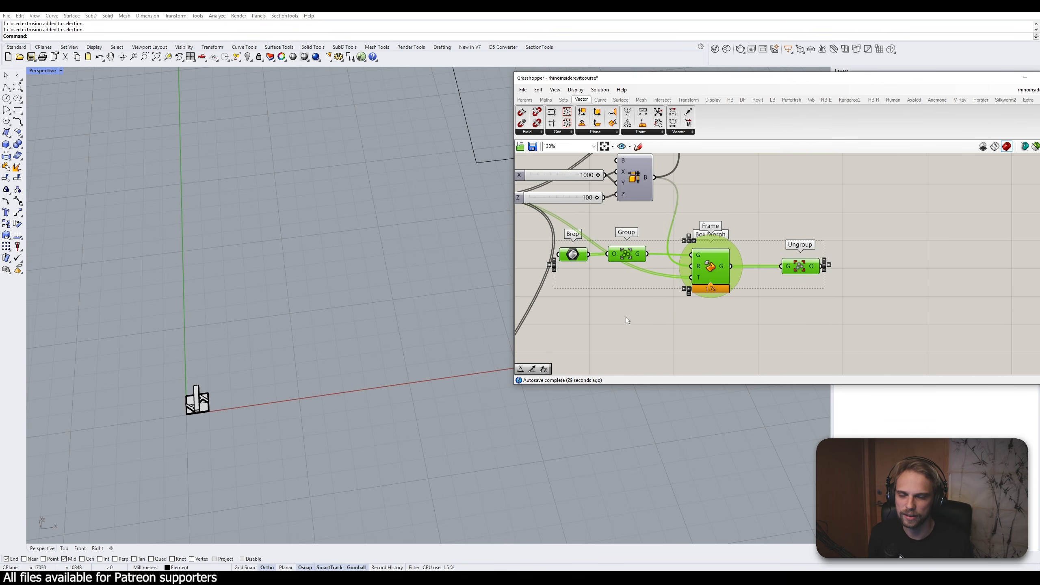
right_drag(551, 234, 601, 193)
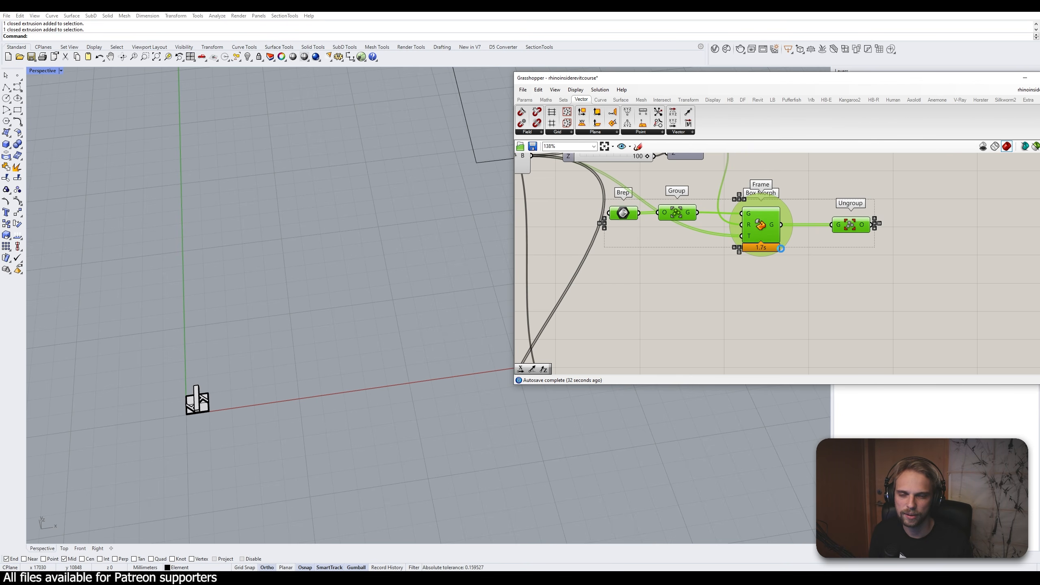
key(ctrl+v)
drag(772, 241, 771, 329)
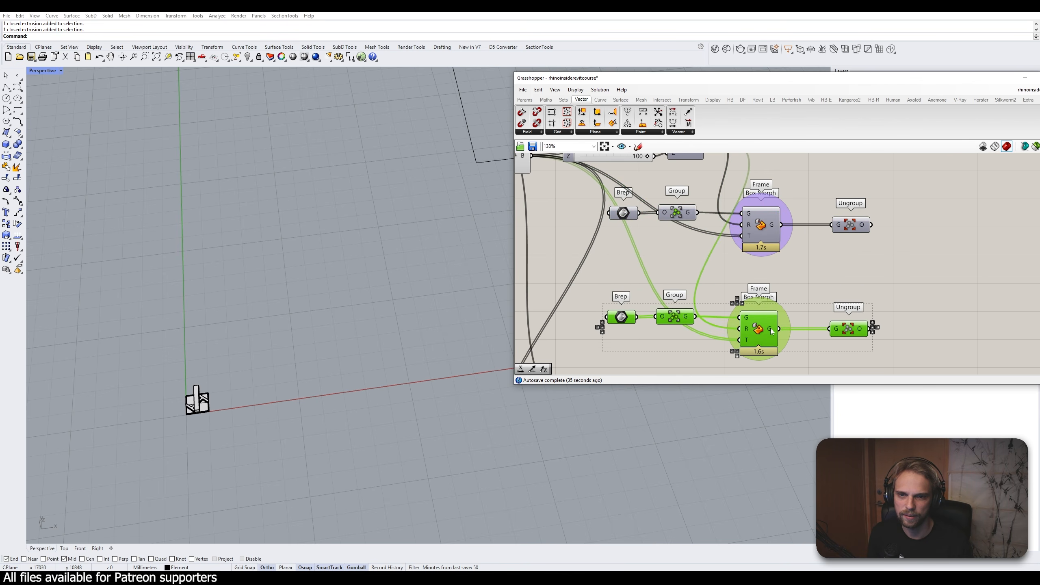
Rename the group around the copied Box Morph as Stick
click(734, 359)
scroll(734, 359, up, 3)
click(796, 286)
right_click(797, 286)
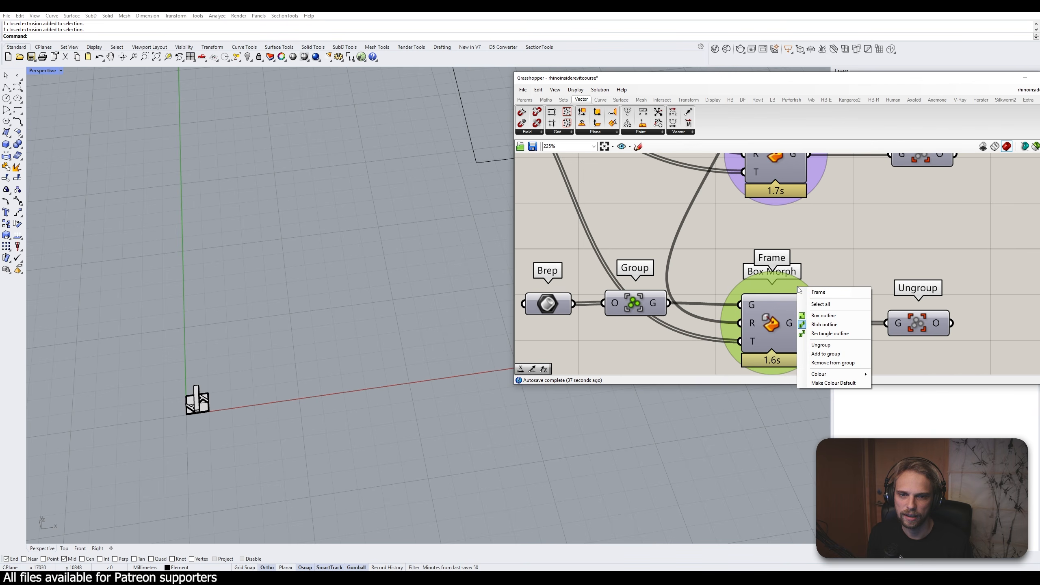
text(Stick)
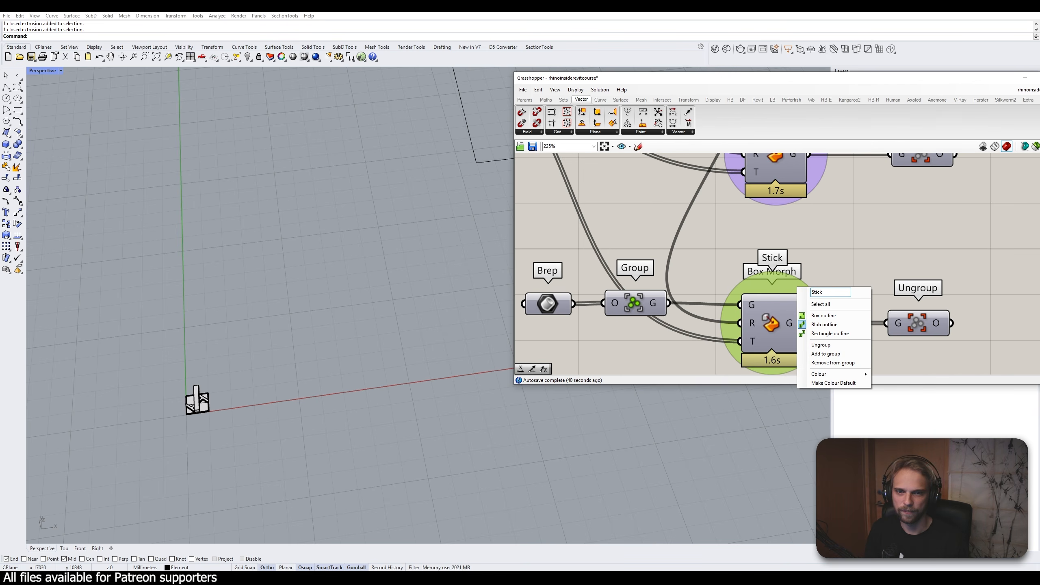
click(841, 227)
scroll(836, 277, down, 3)
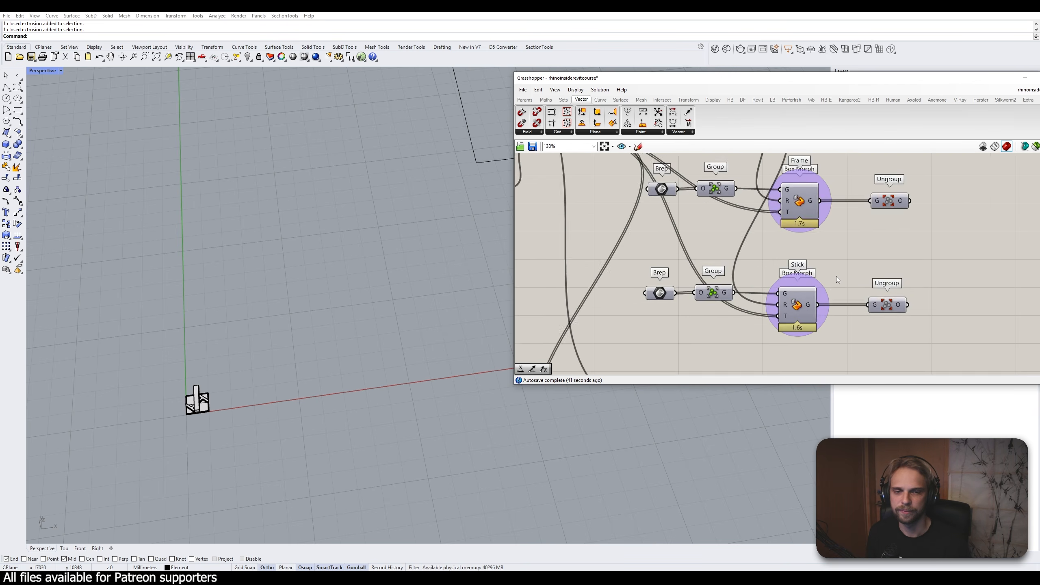
Clear the copied Brep parameter's values and set the tall vertical stick of the source panel near the origin as its single Brep
right_click(708, 248)
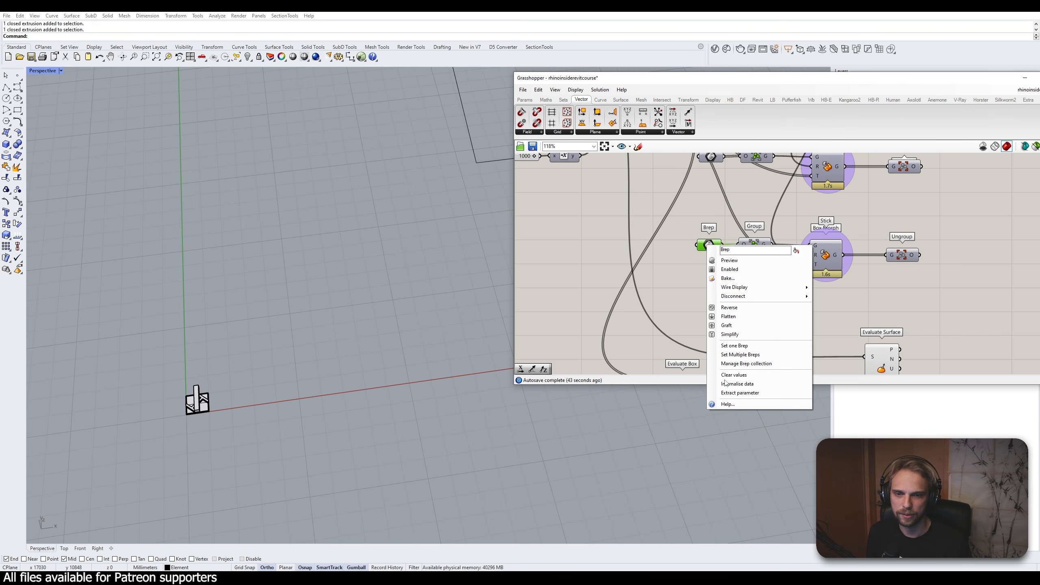
click(729, 374)
scroll(196, 413, up, 10)
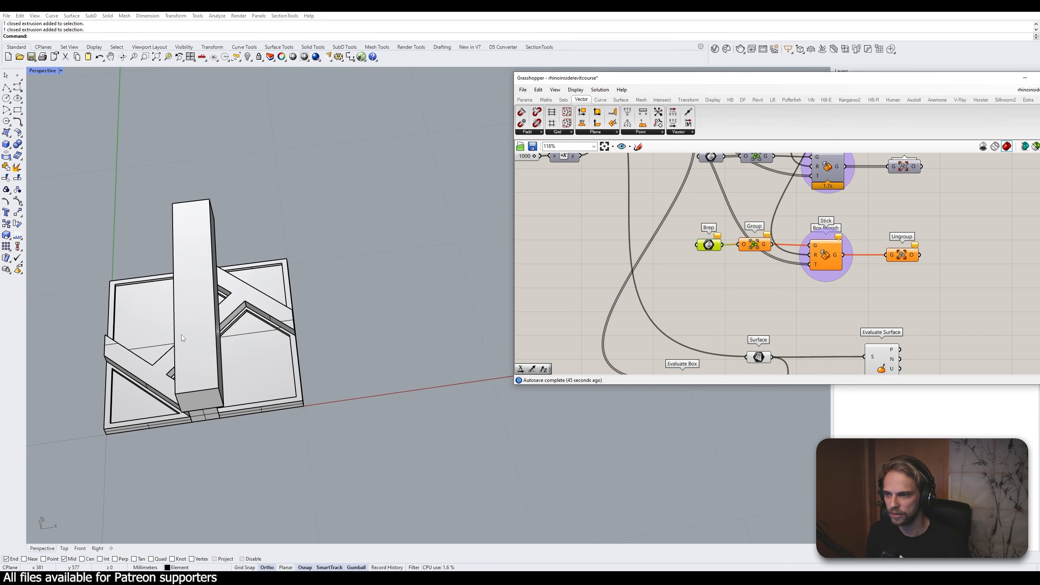
click(181, 335)
right_click(713, 248)
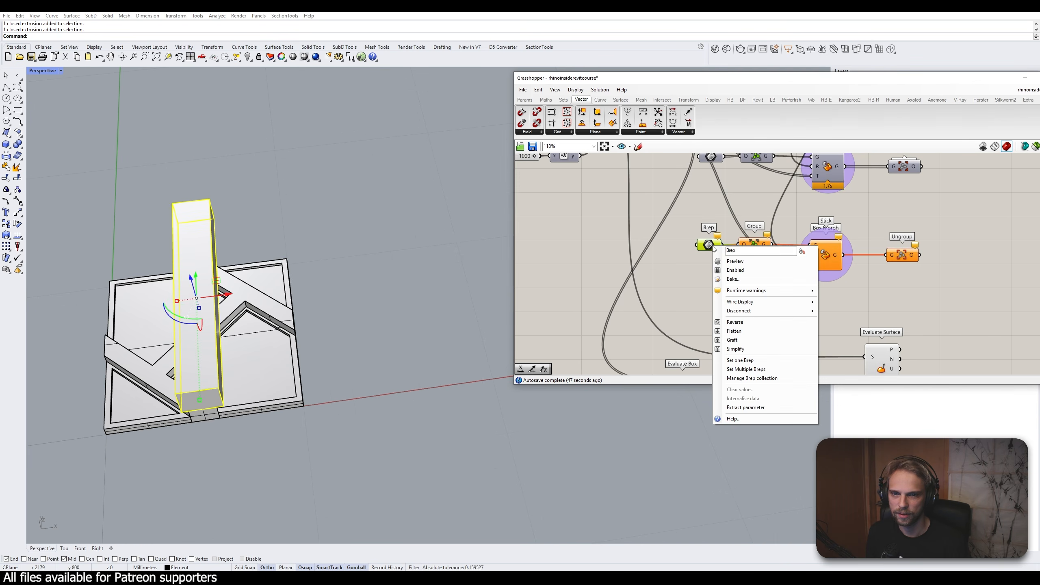
click(733, 360)
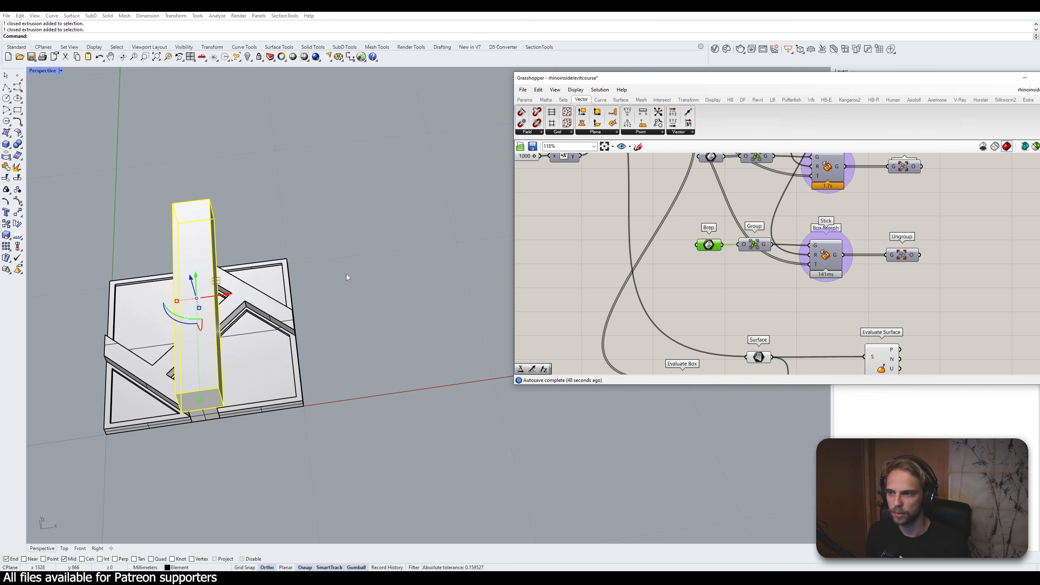
click(376, 245)
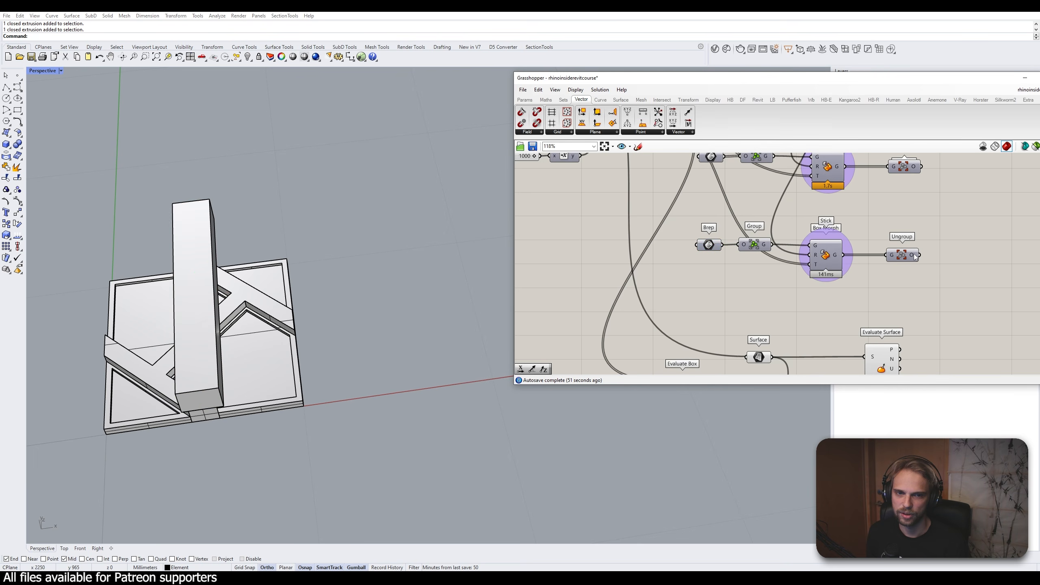
Examine the Stick geometry from the copied Ungroup component on the facade surface from several distances and angles
scroll(369, 248, down, 10)
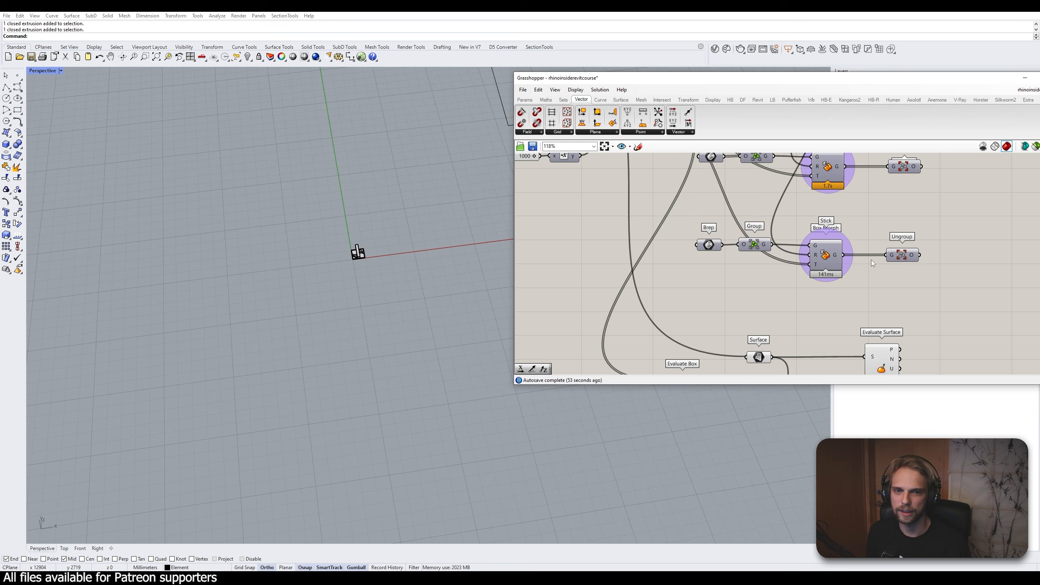
middle_click(904, 258)
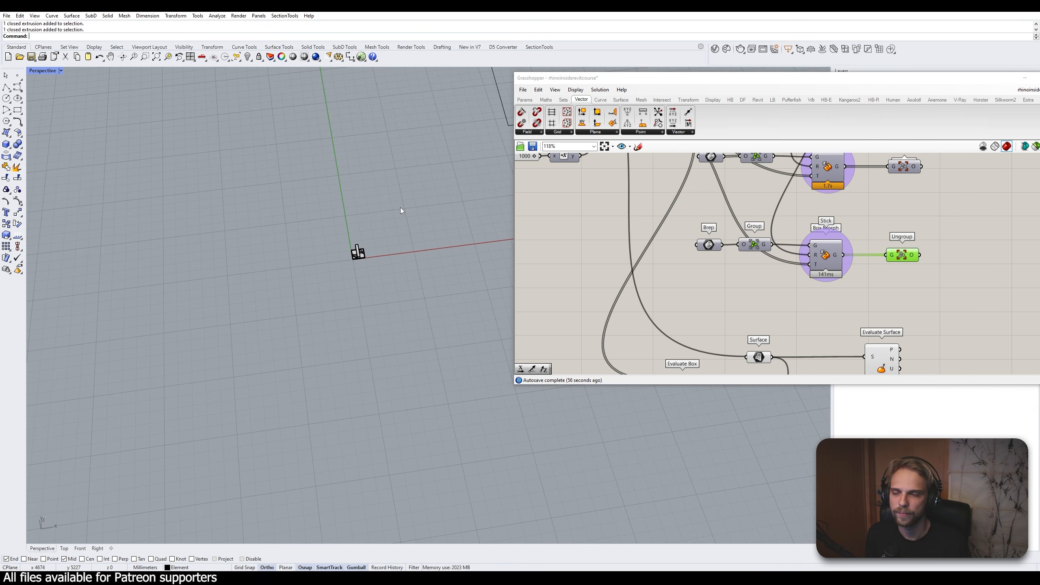
scroll(400, 208, up, 10)
scroll(361, 257, up, 6)
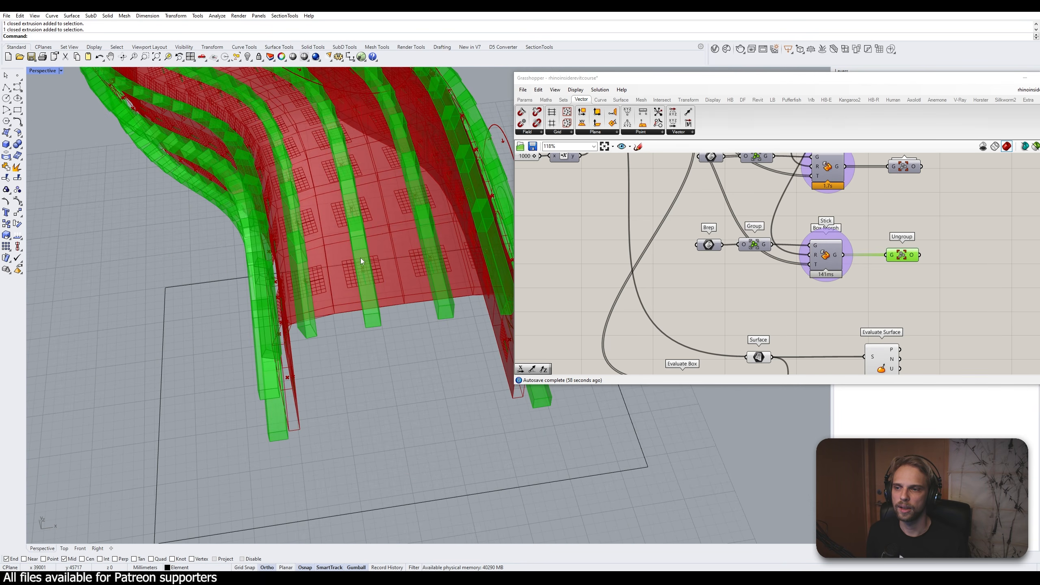
scroll(340, 284, up, 3)
right_drag(339, 284, 300, 293)
scroll(283, 249, down, 5)
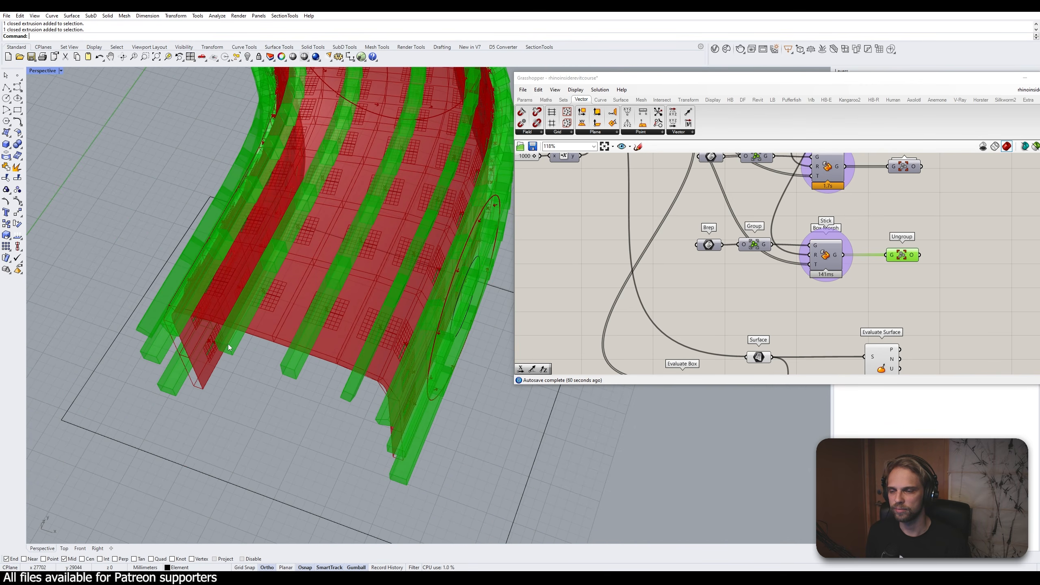
scroll(229, 347, up, 6)
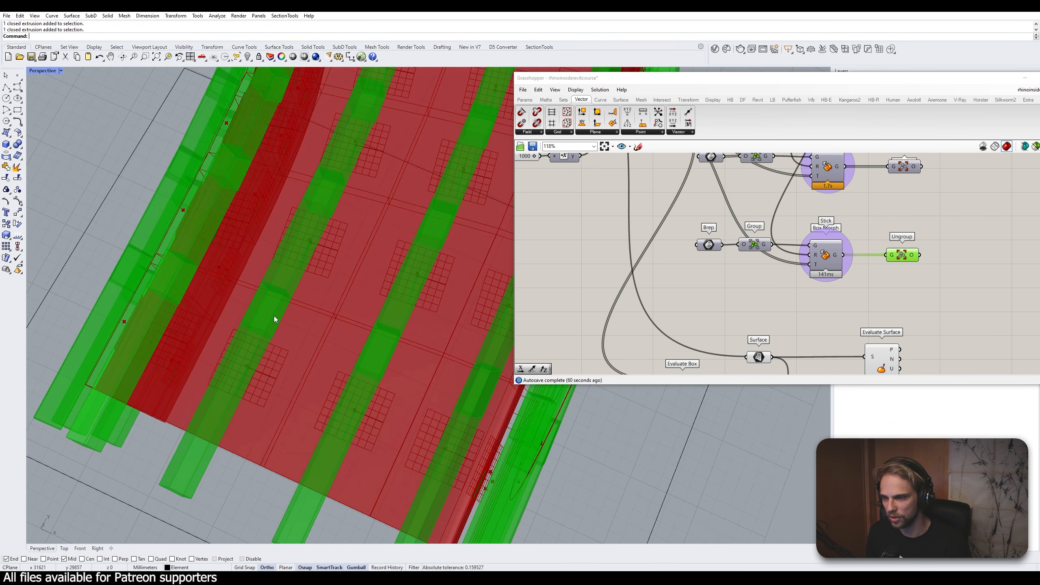
scroll(283, 318, down, 4)
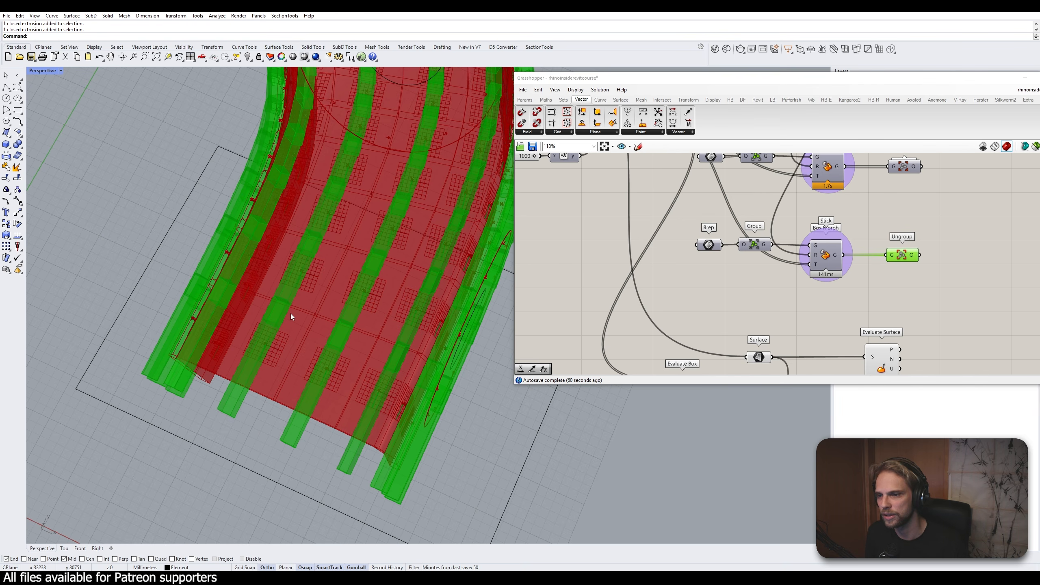
right_drag(284, 327, 304, 307)
Delete the Ungroup component that follows the Stick Box Morph
right_drag(930, 322, 747, 235)
scroll(747, 234, down, 3)
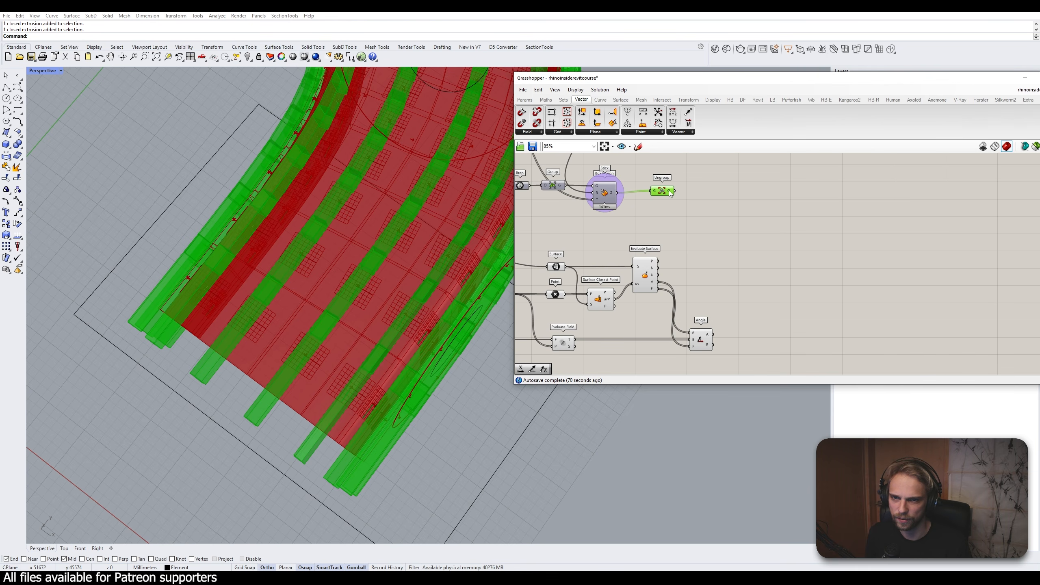
mouse_move(670, 193)
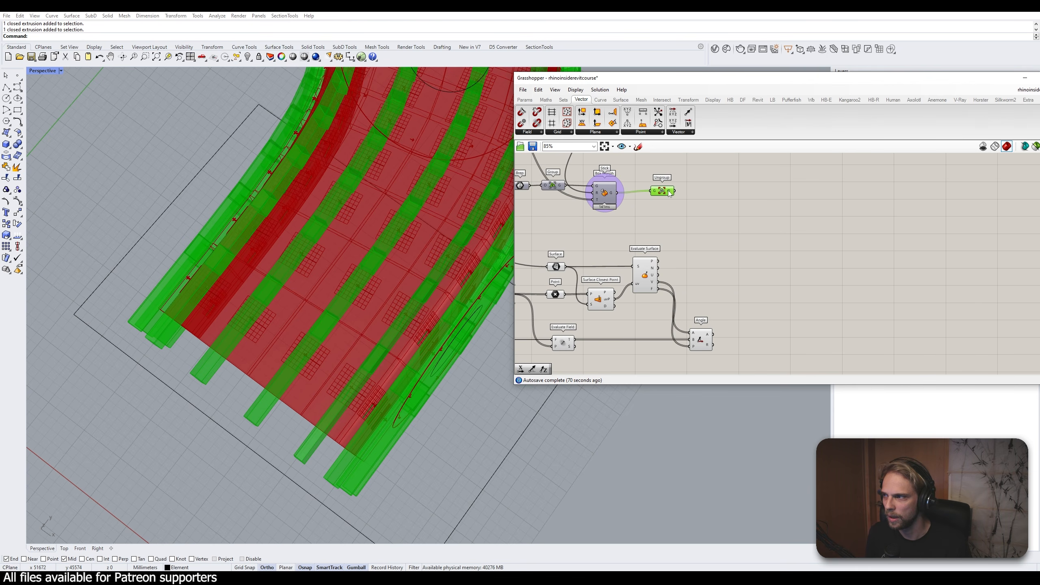
drag(668, 192, 670, 194)
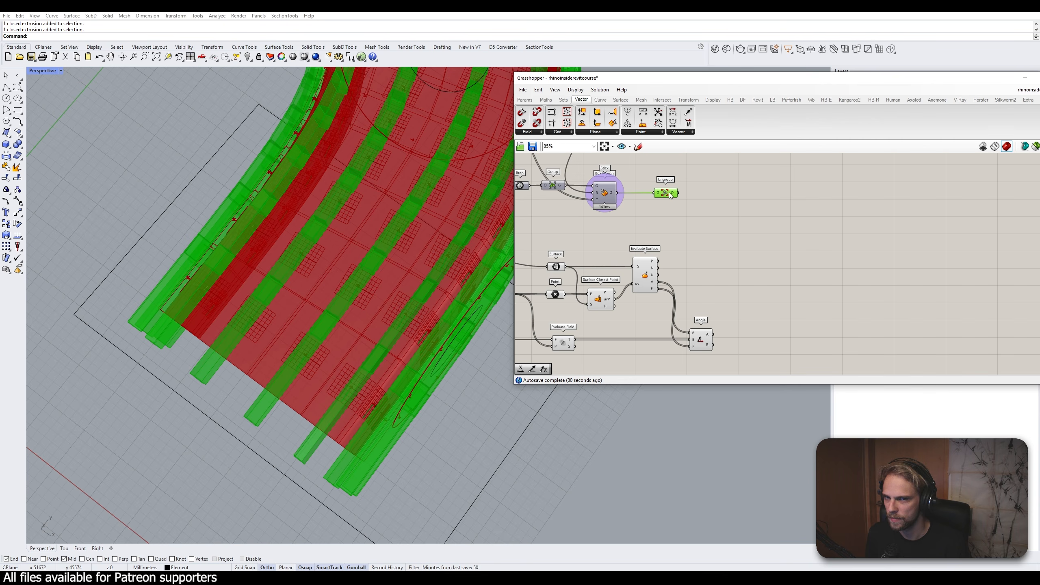
drag(670, 195, 710, 200)
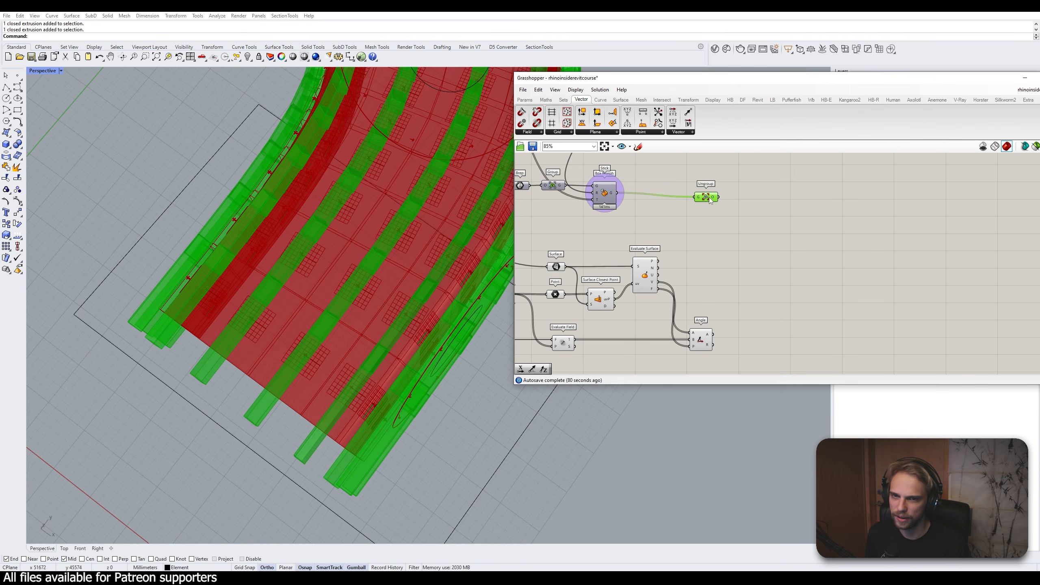
key(Delete)
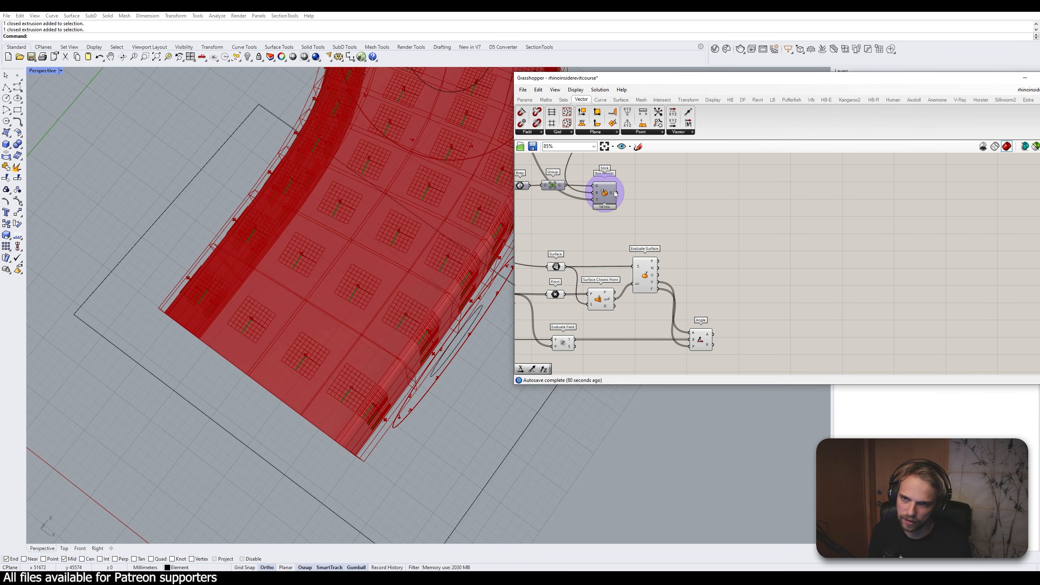
Add a Rotate 3D component, connect the Stick Box Morph's G output to its G input and place it further along and lower
mouse_move(616, 194)
double_click(653, 195)
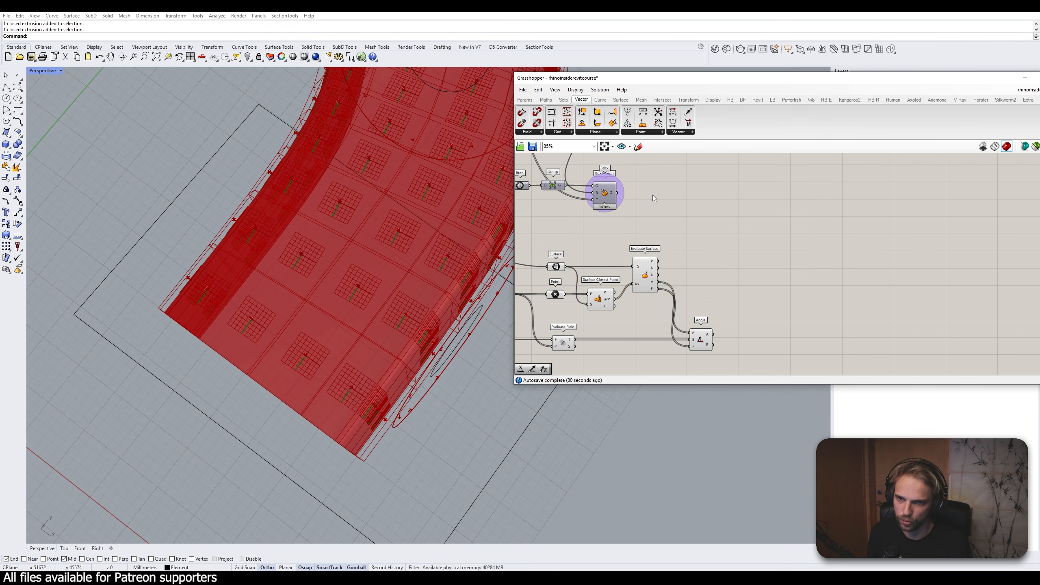
key(Escape)
scroll(616, 235, up, 2)
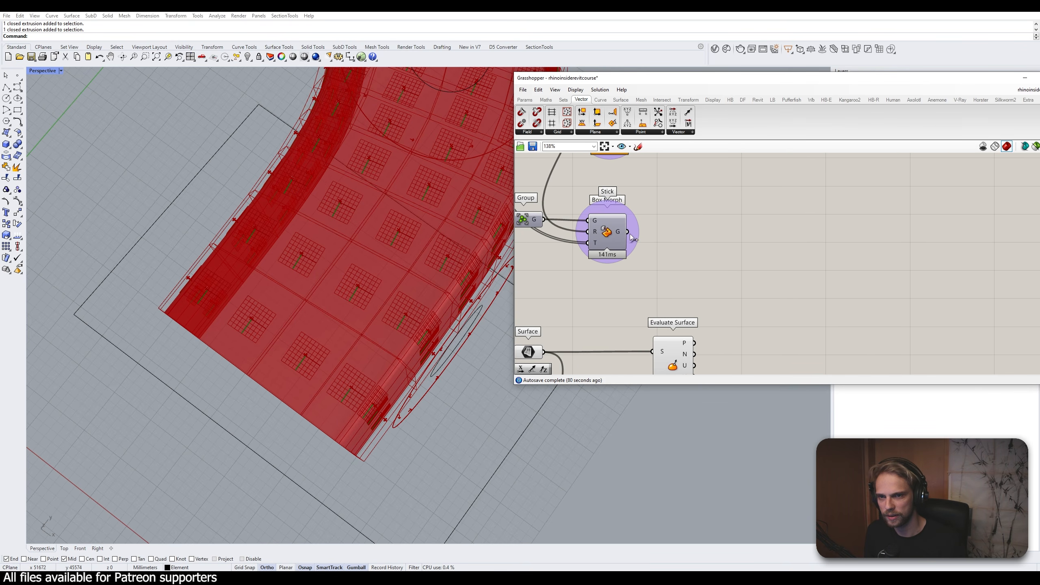
mouse_move(625, 233)
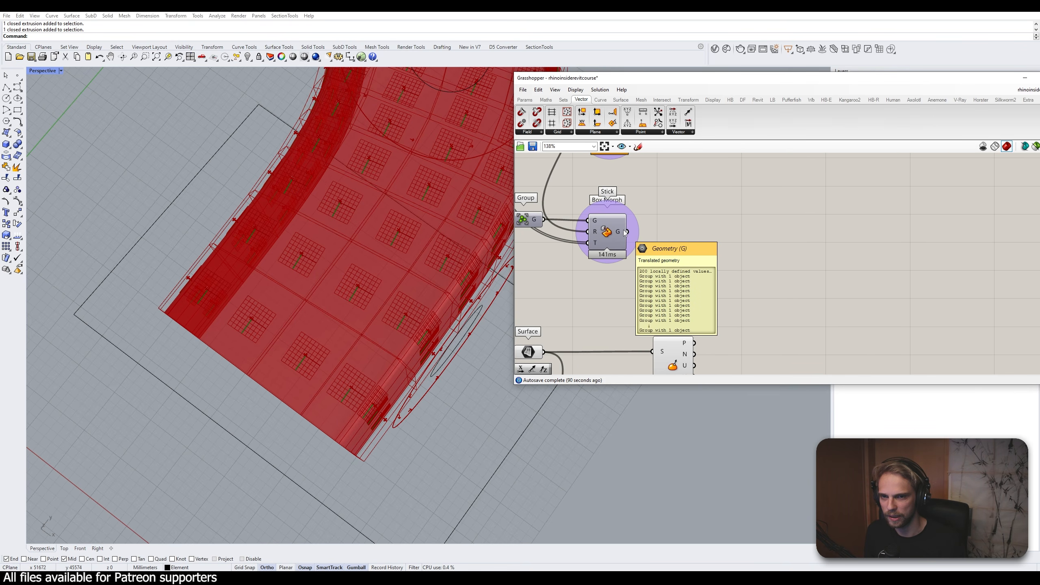
double_click(729, 248)
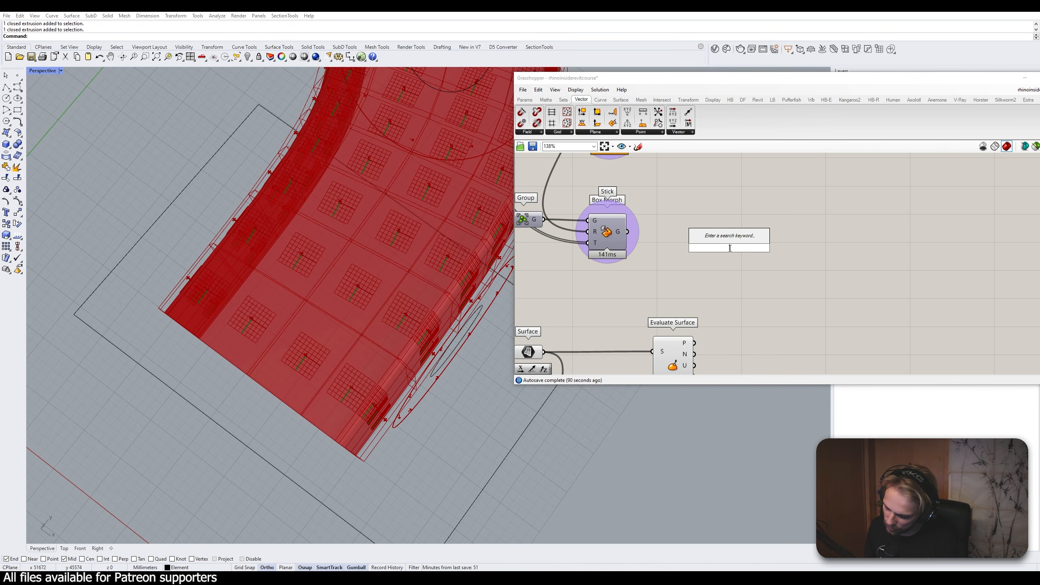
text(rotate3d)
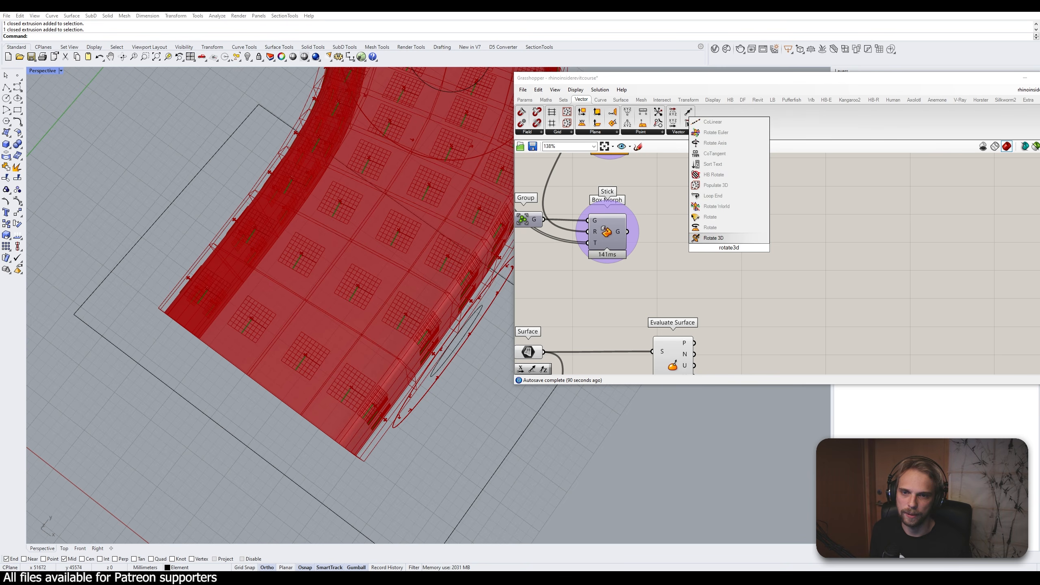
key(Return)
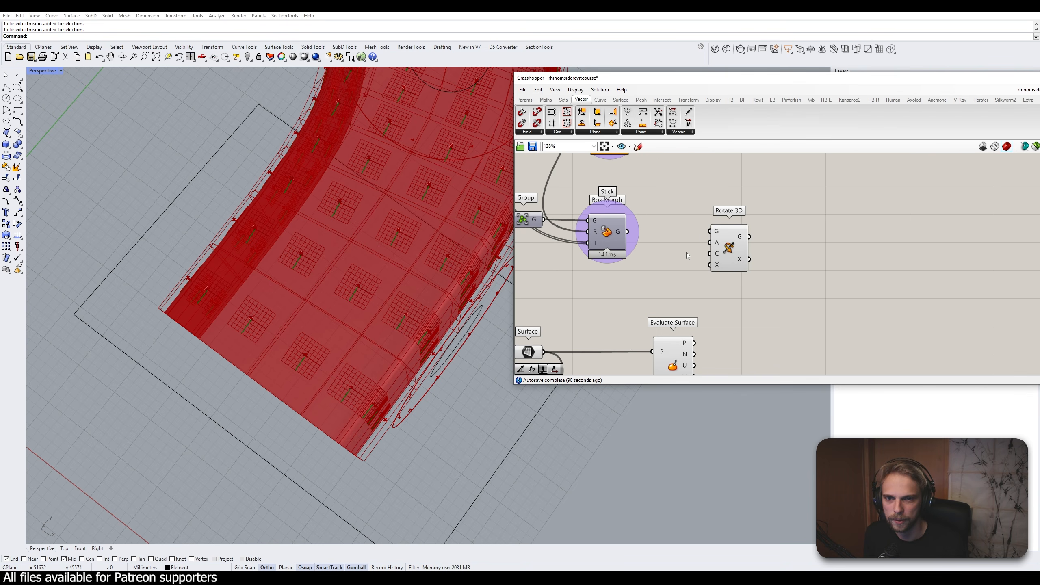
drag(628, 232, 870, 256)
right_drag(871, 257, 805, 231)
scroll(801, 238, down, 2)
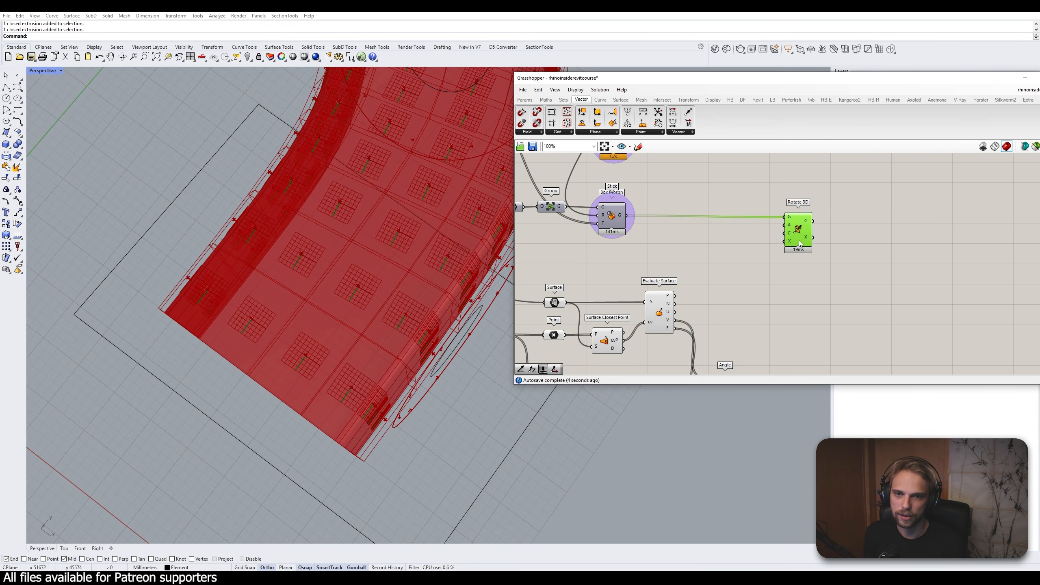
drag(789, 241, 779, 301)
Snap the Grasshopper window to half of the screen beside the Rhino viewport
right_drag(779, 302, 745, 205)
scroll(691, 291, up, 3)
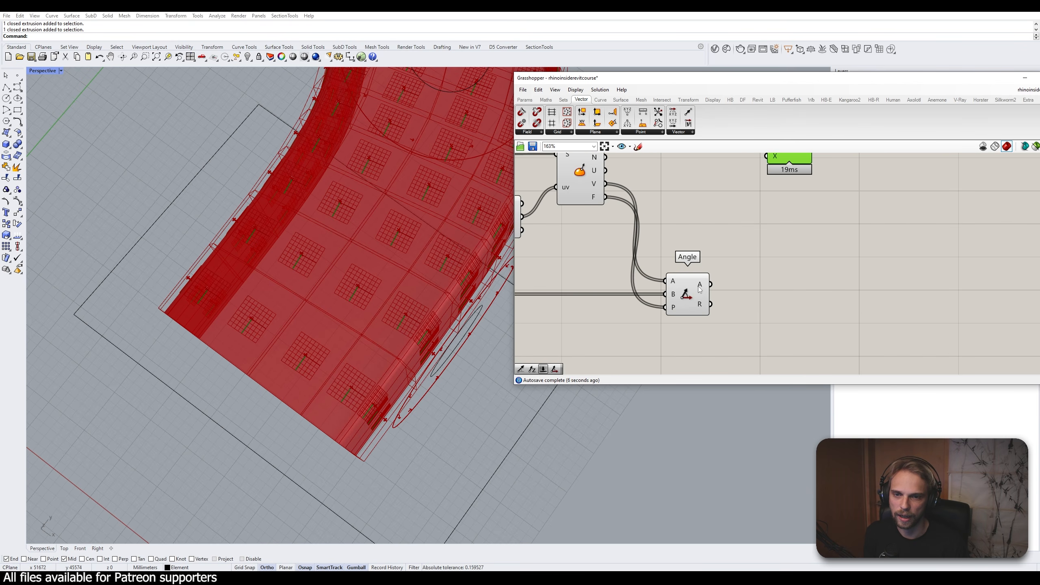
mouse_move(701, 290)
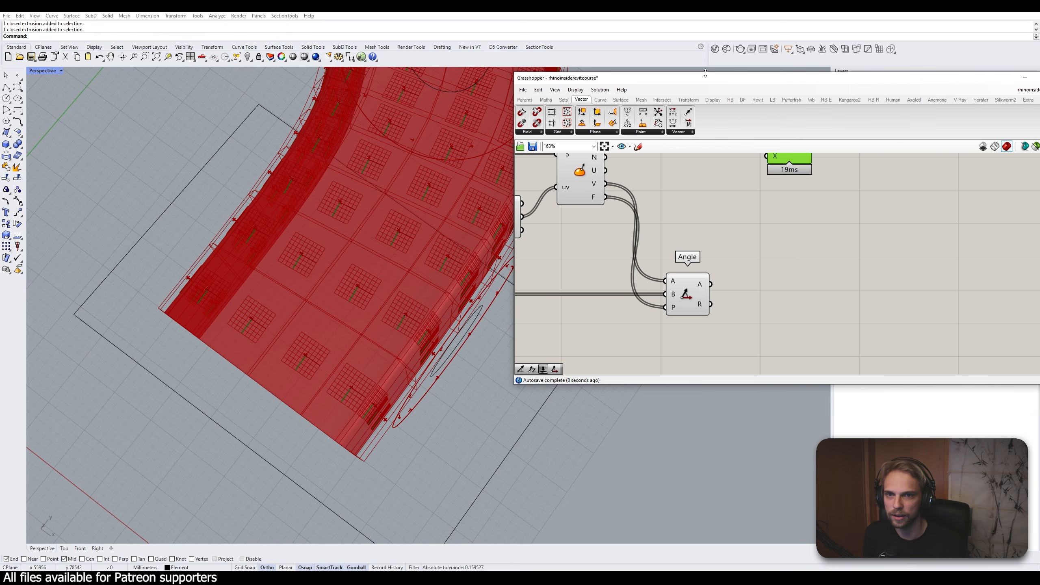
drag(699, 80, 1039, 45)
scroll(606, 179, down, 4)
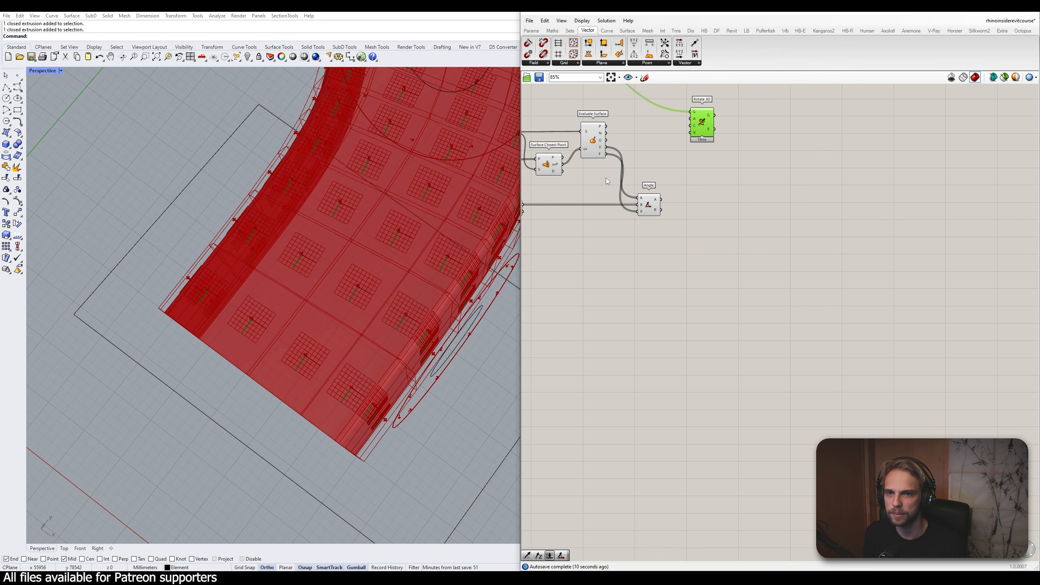
Connect the Angle component's A output to Rotate 3D's A input
right_drag(613, 176, 723, 263)
scroll(740, 252, up, 2)
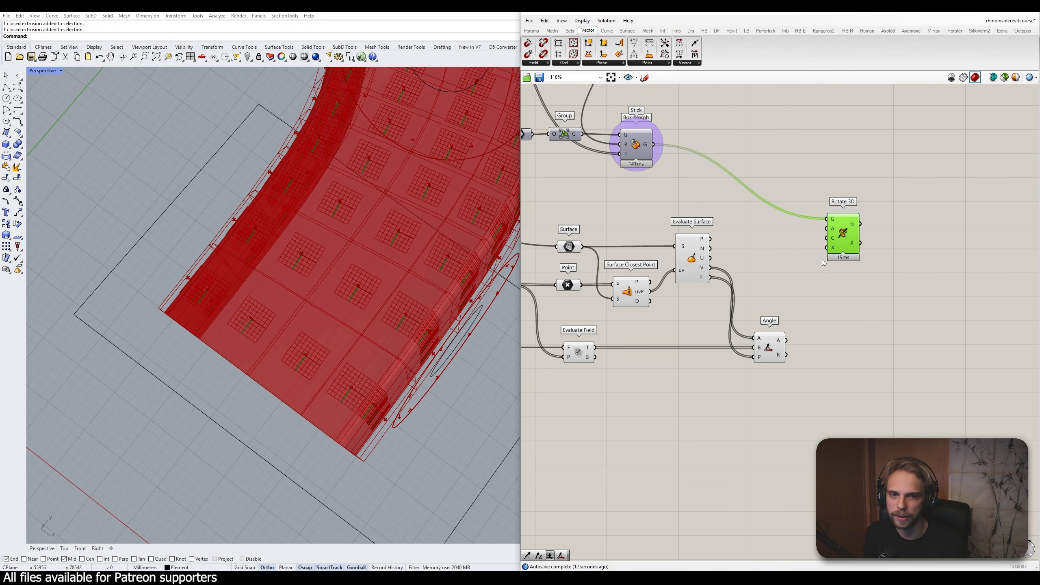
scroll(823, 258, up, 2)
click(774, 342)
right_drag(768, 257, 736, 202)
drag(748, 296, 779, 158)
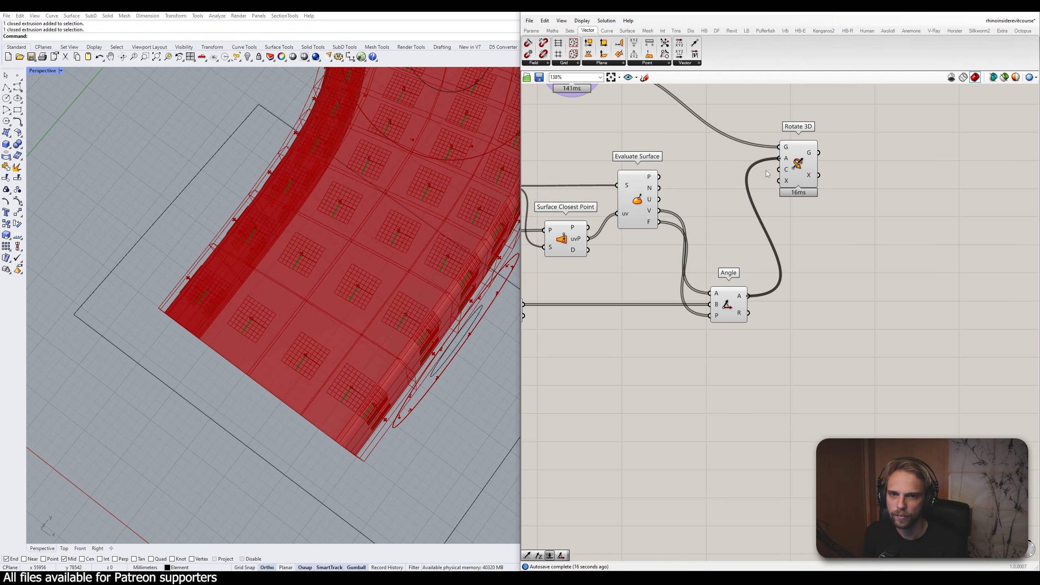
Examine how the rotated sticks are distributed around the world origin and relative to the facade
scroll(295, 356, down, 9)
right_drag(295, 356, 274, 319)
scroll(273, 320, down, 6)
scroll(270, 315, up, 6)
right_drag(313, 288, 309, 341)
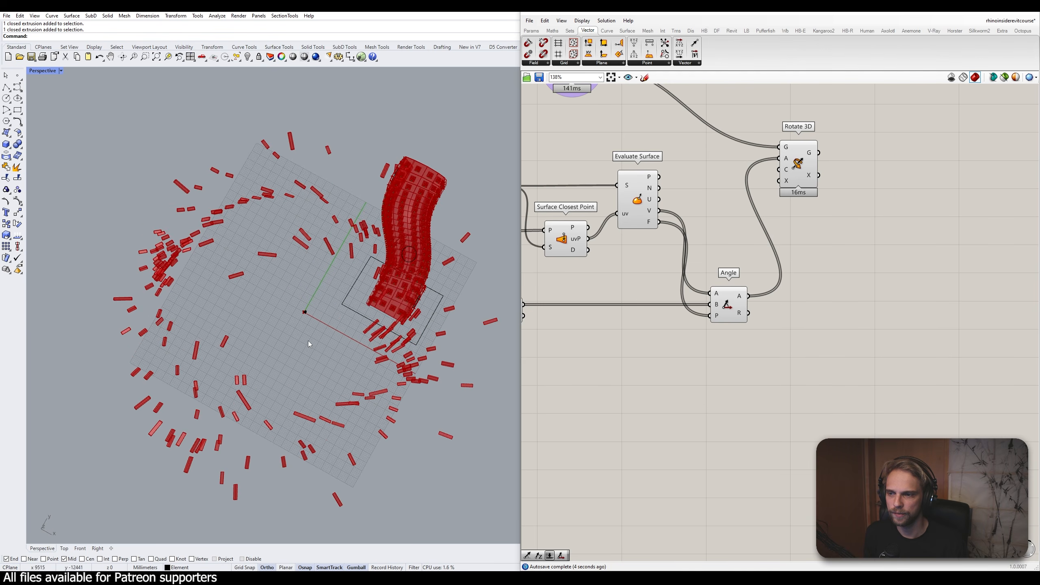
scroll(319, 315, up, 11)
scroll(282, 293, up, 2)
scroll(268, 304, down, 10)
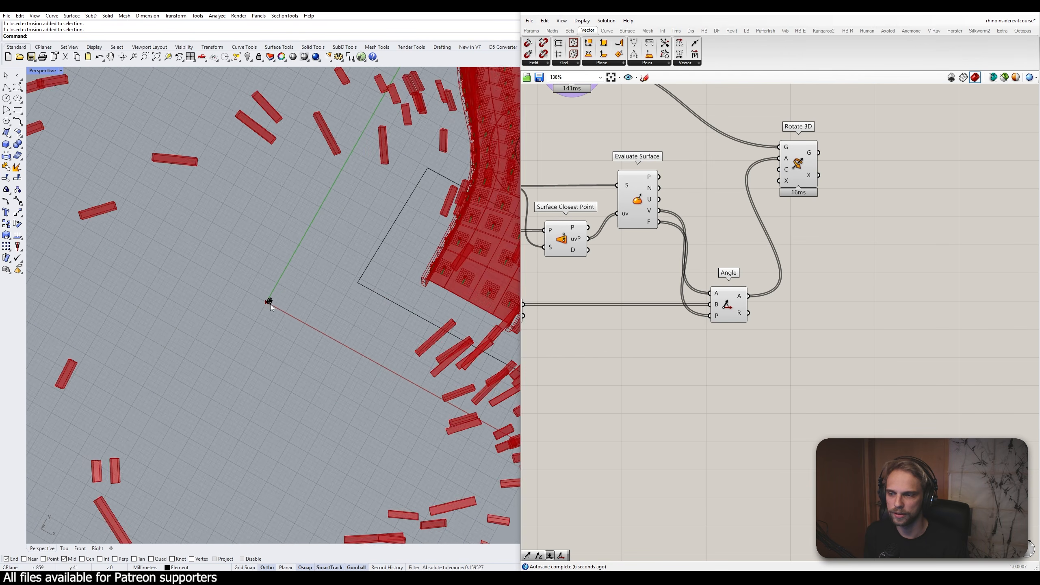
right_drag(274, 313, 274, 305)
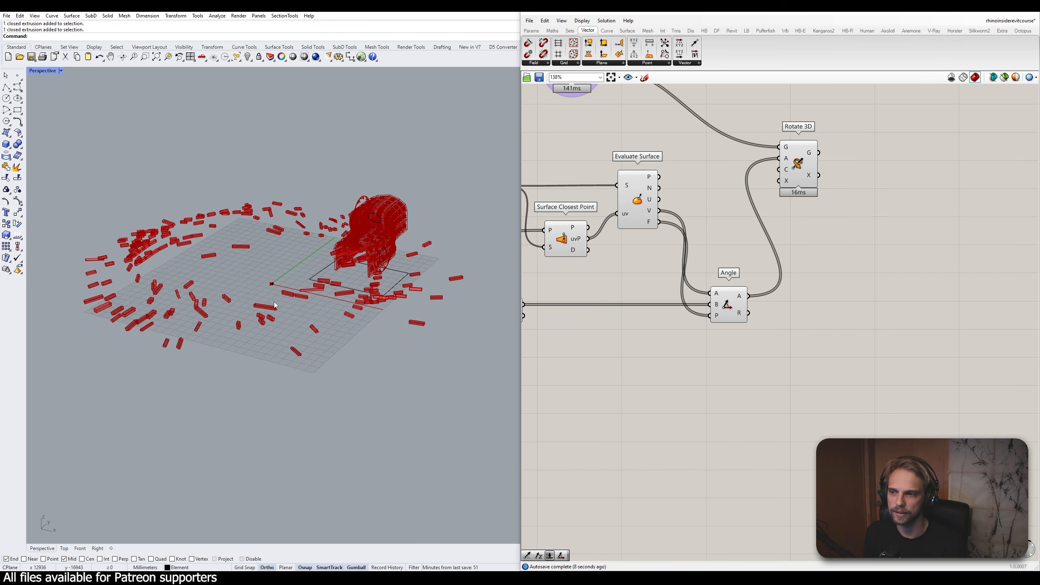
right_drag(294, 202, 276, 247)
Move Surface Closest Point and Evaluate Surface slightly higher, and shift the Point parameter a little closer to Surface Closest Point
right_drag(810, 177, 822, 211)
scroll(802, 219, up, 2)
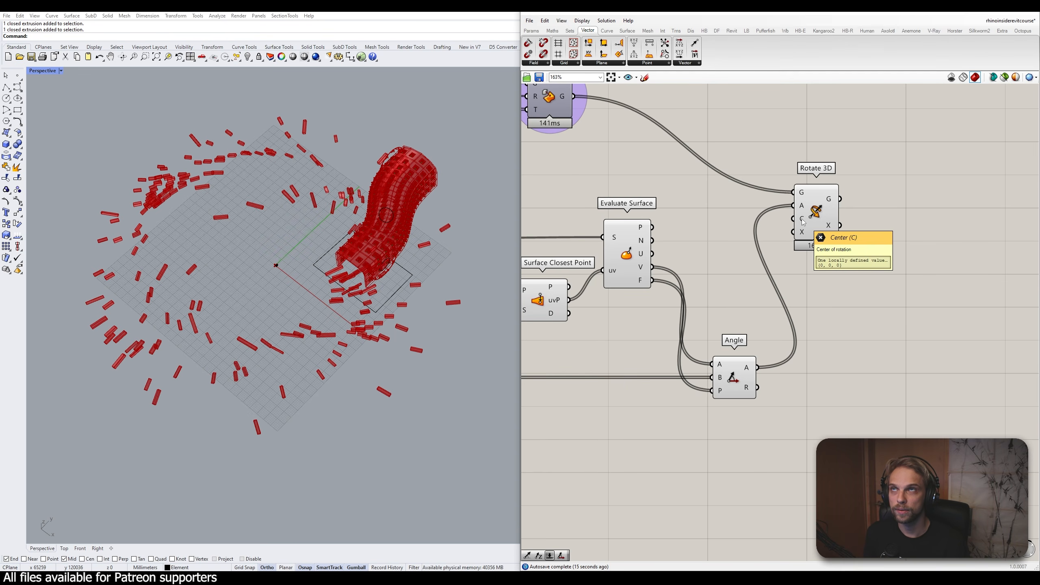
scroll(372, 256, up, 8)
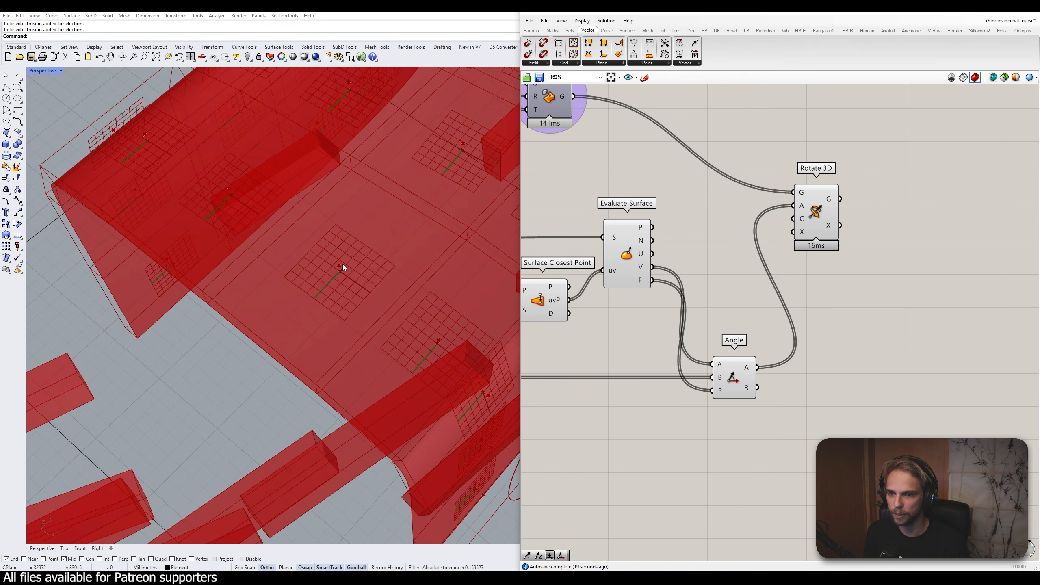
scroll(729, 267, down, 4)
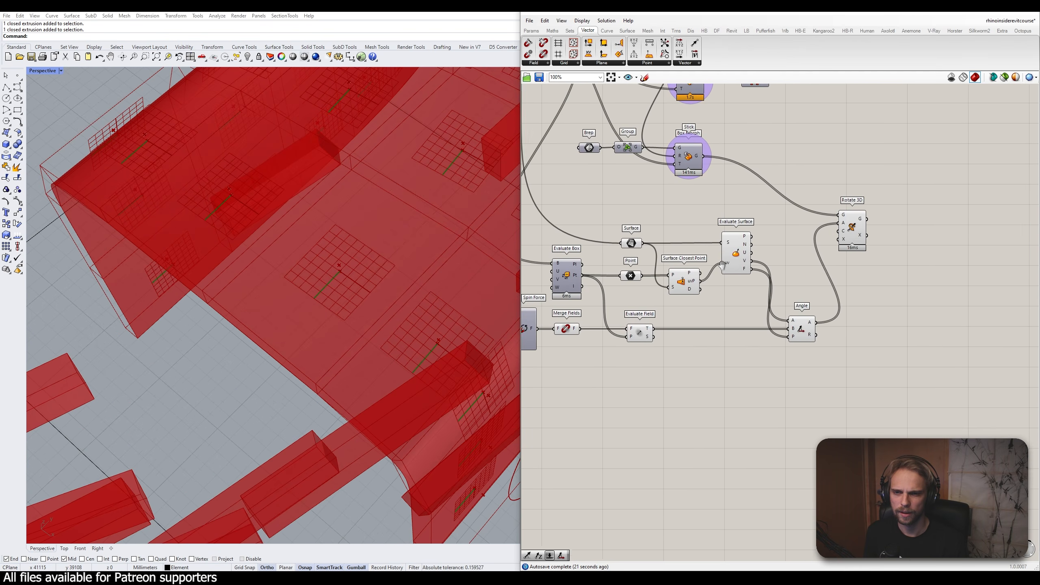
drag(746, 314, 670, 233)
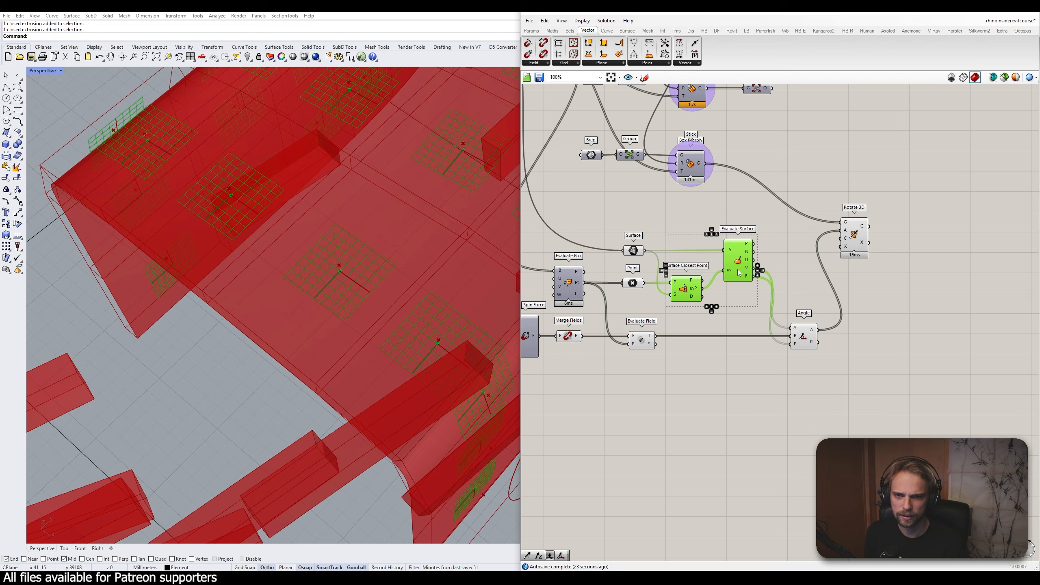
drag(736, 277, 741, 252)
drag(627, 287, 635, 291)
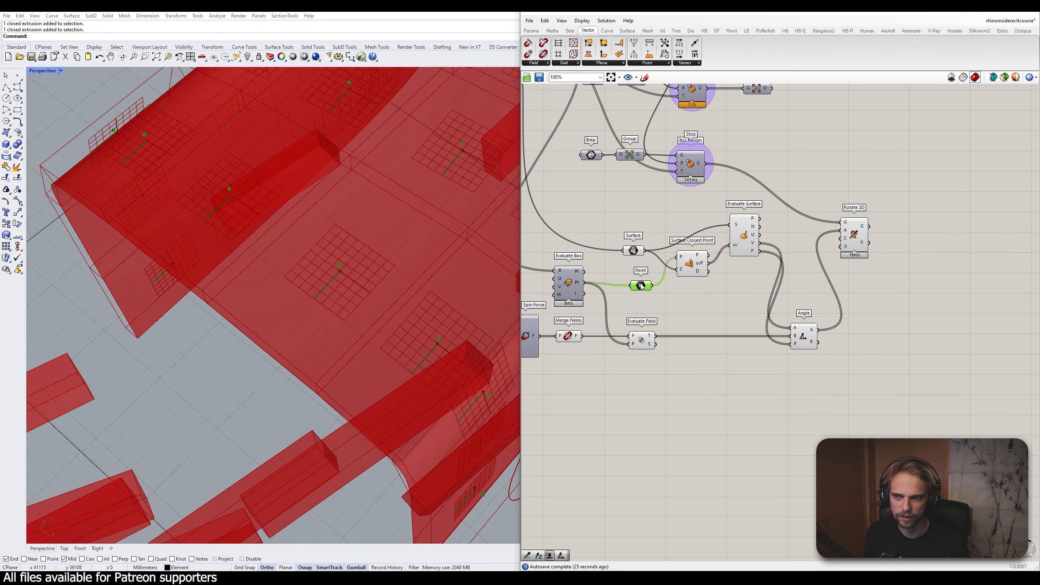
Try using the Point parameter as the rotation center by connecting it to Rotate 3D's C input
right_drag(641, 286, 573, 327)
drag(584, 326, 794, 300)
scroll(569, 291, up, 2)
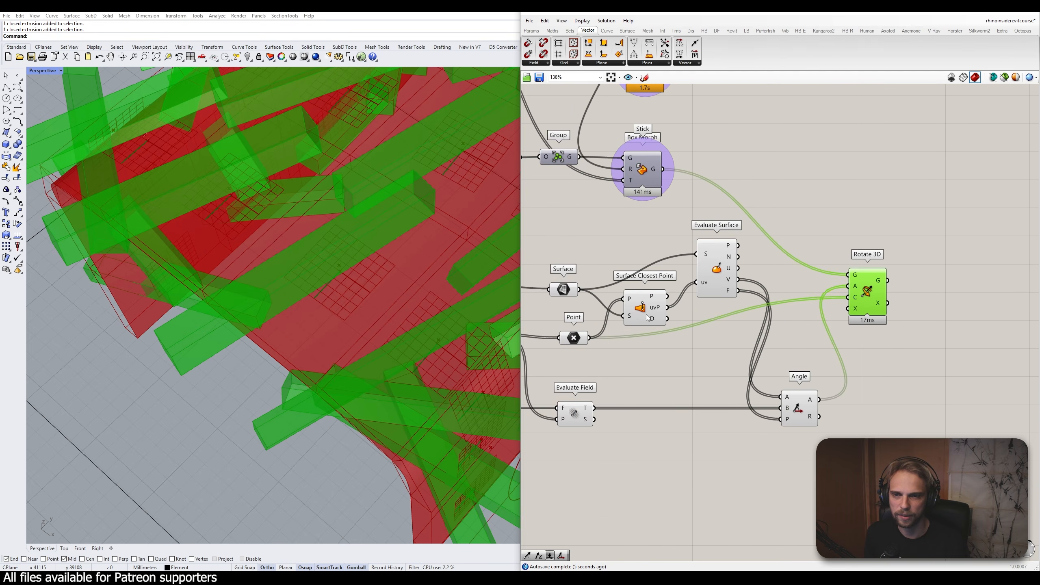
Connect Evaluate Surface's P output to Rotate 3D's C input and its N output to the X input
mouse_move(735, 248)
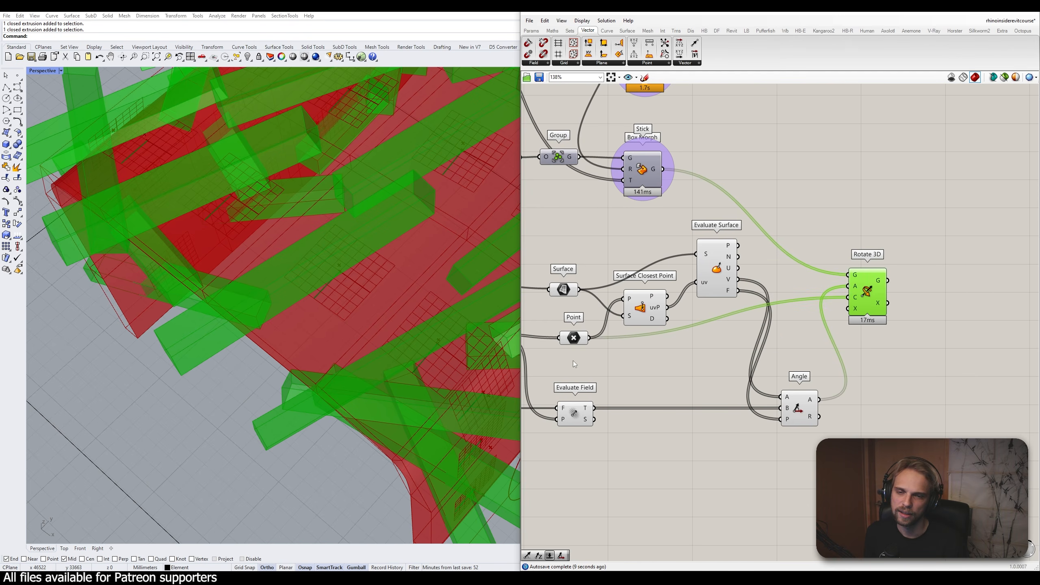
drag(737, 246, 871, 255)
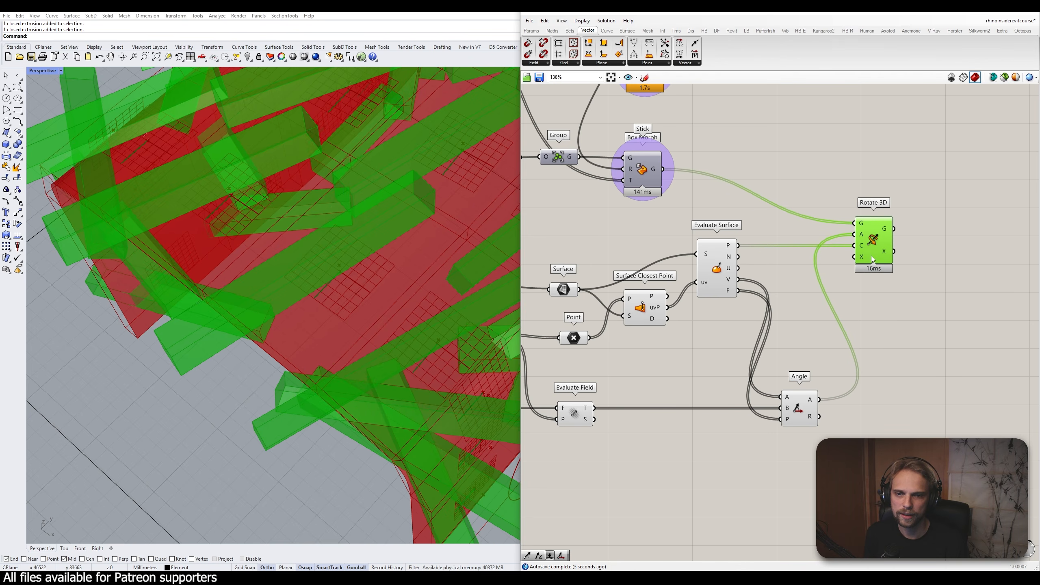
click(863, 300)
drag(737, 258, 869, 259)
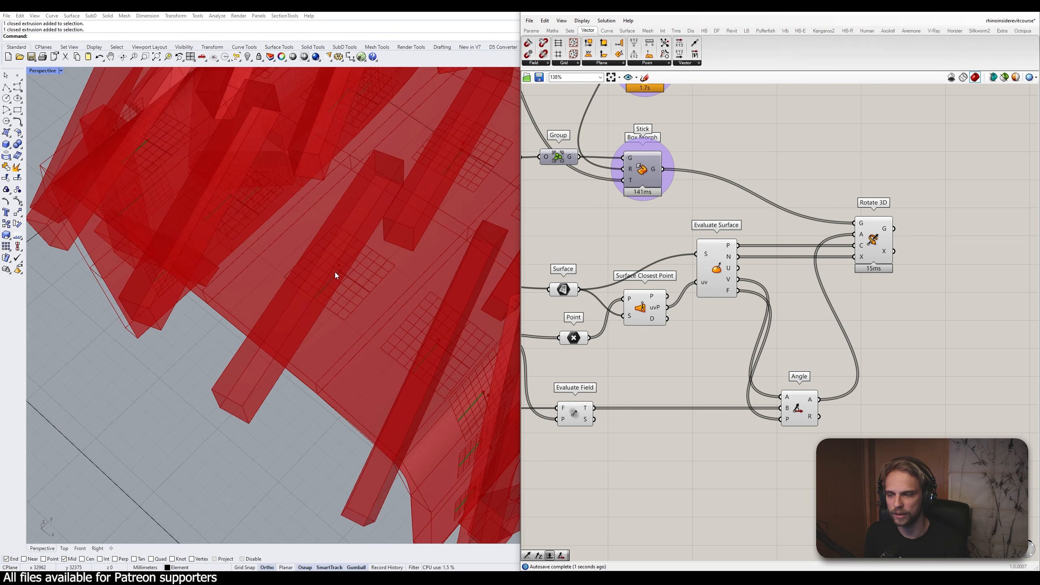
Turn off the preview of the Loft component that feeds the Surface Box
right_drag(336, 243, 301, 299)
scroll(371, 187, down, 7)
scroll(318, 334, down, 6)
right_drag(697, 253, 784, 327)
scroll(784, 327, down, 3)
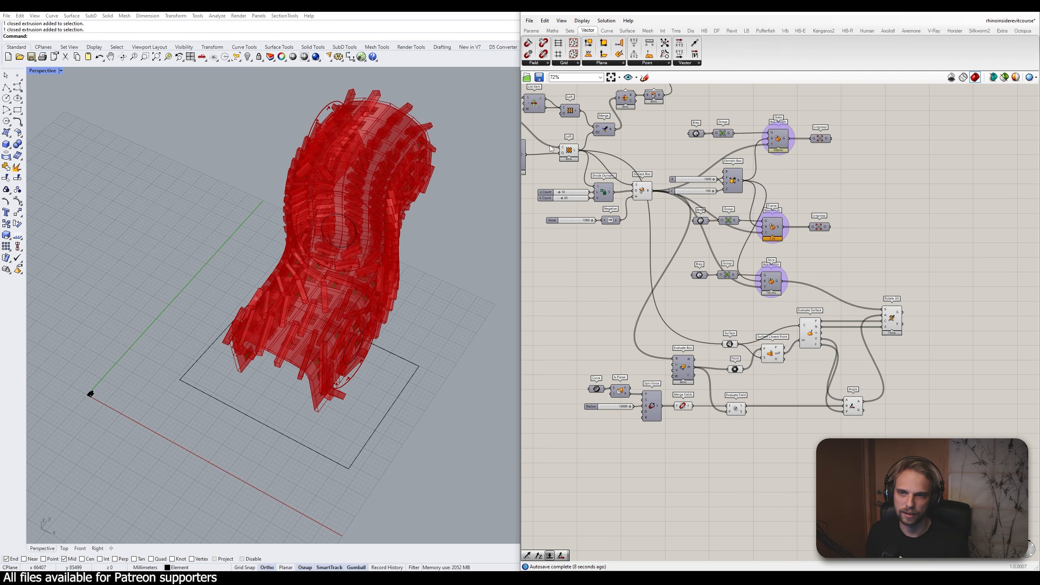
right_drag(551, 149, 609, 200)
scroll(609, 201, up, 2)
click(629, 201)
middle_click(629, 201)
click(645, 185)
click(718, 352)
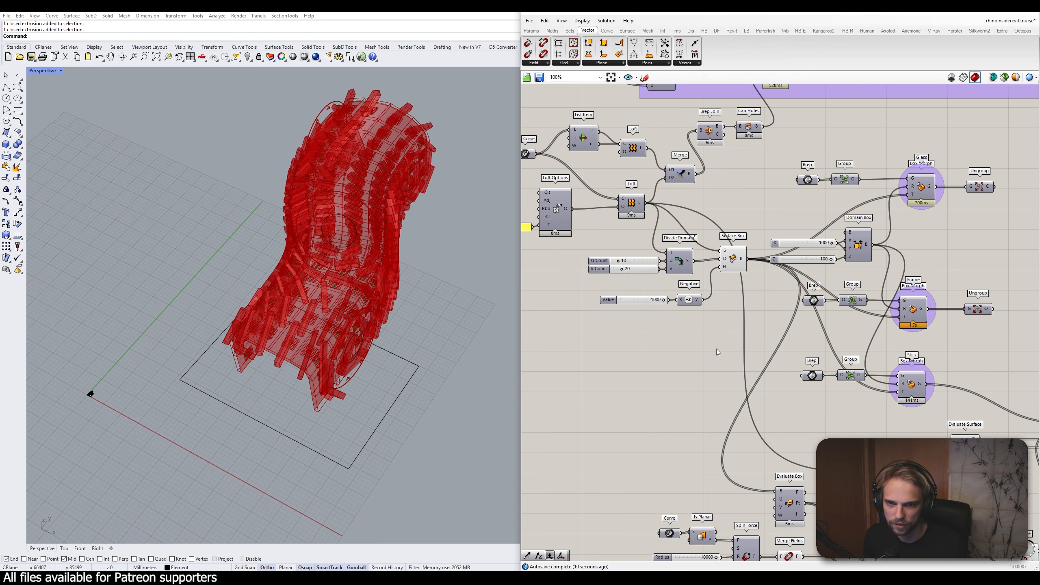
Turn off the preview of the Surface parameter that feeds Evaluate Surface and Surface Closest Point
scroll(718, 352, down, 2)
right_drag(819, 436, 717, 359)
scroll(717, 359, up, 3)
click(718, 362)
middle_click(718, 363)
click(745, 346)
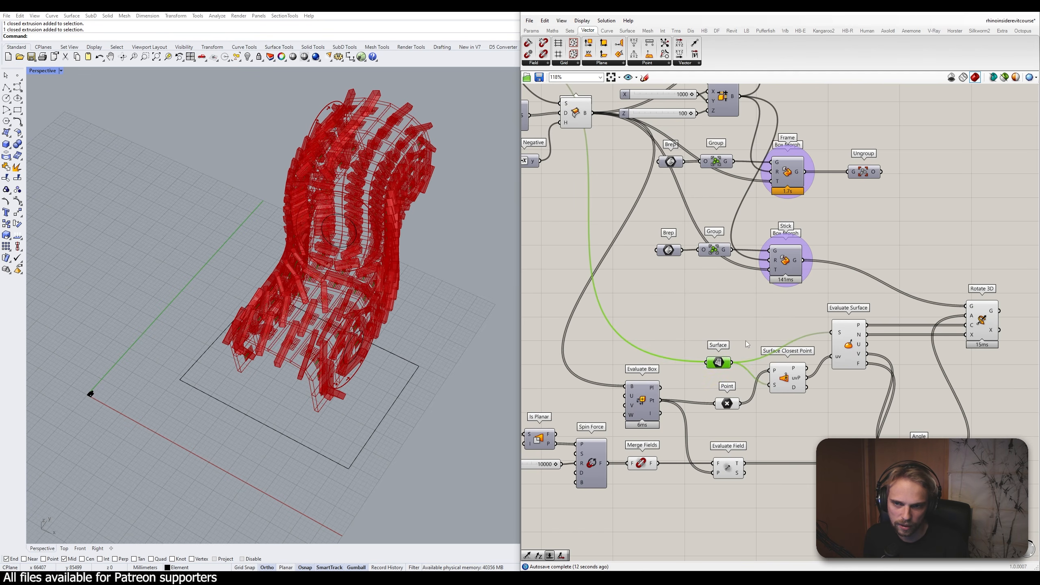
click(748, 345)
Examine how the rotated sticks are oriented around the spin circles on the facade
scroll(385, 260, down, 4)
right_drag(386, 260, 389, 302)
scroll(354, 291, up, 8)
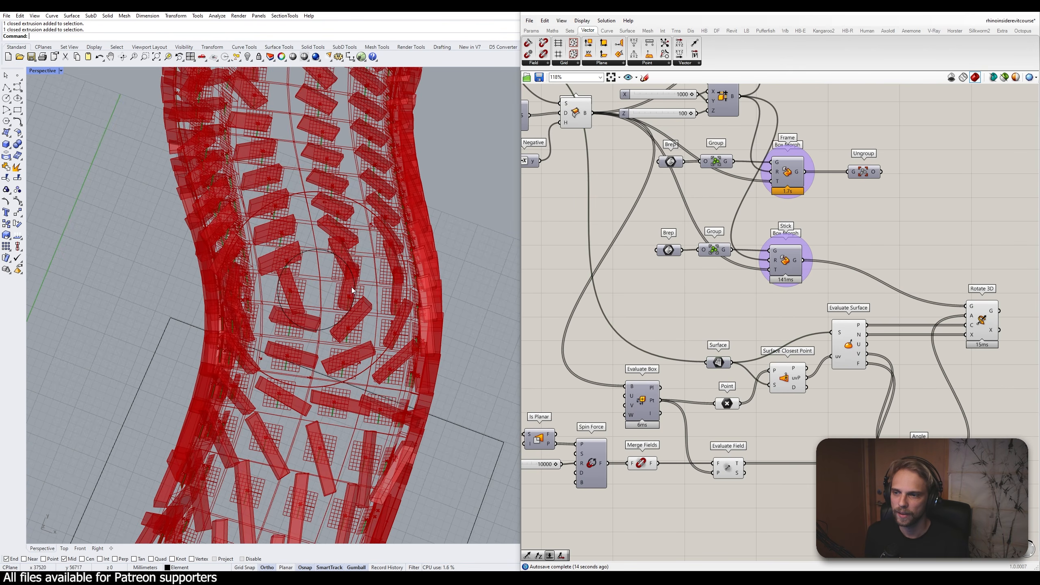
scroll(368, 272, up, 5)
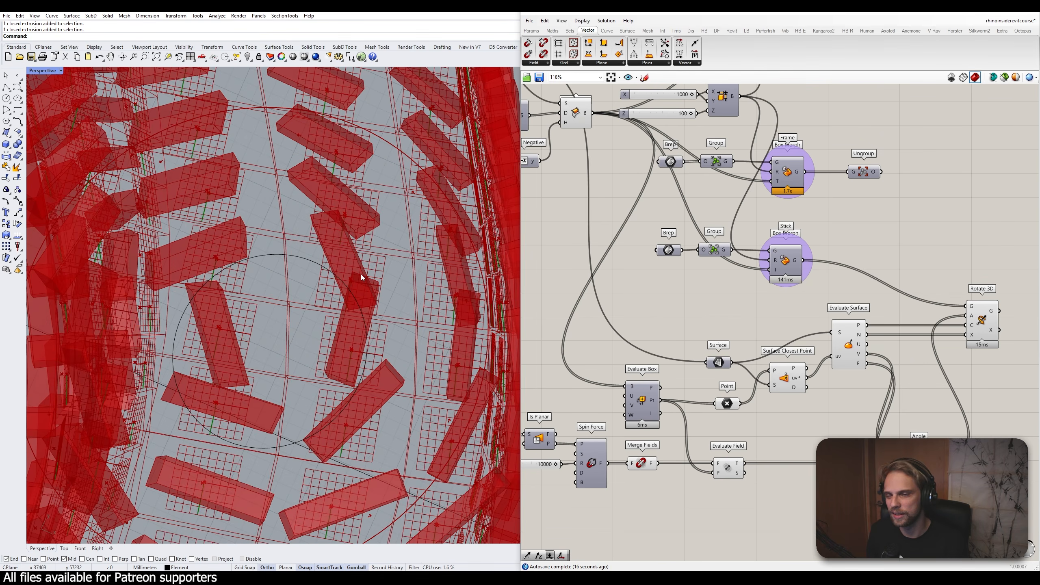
scroll(361, 274, down, 4)
right_drag(334, 296, 347, 264)
Try Evaluate Surface's U output as the Angle component's A input, check the sticks, and restore the V output
right_drag(792, 337, 611, 273)
scroll(611, 273, up, 3)
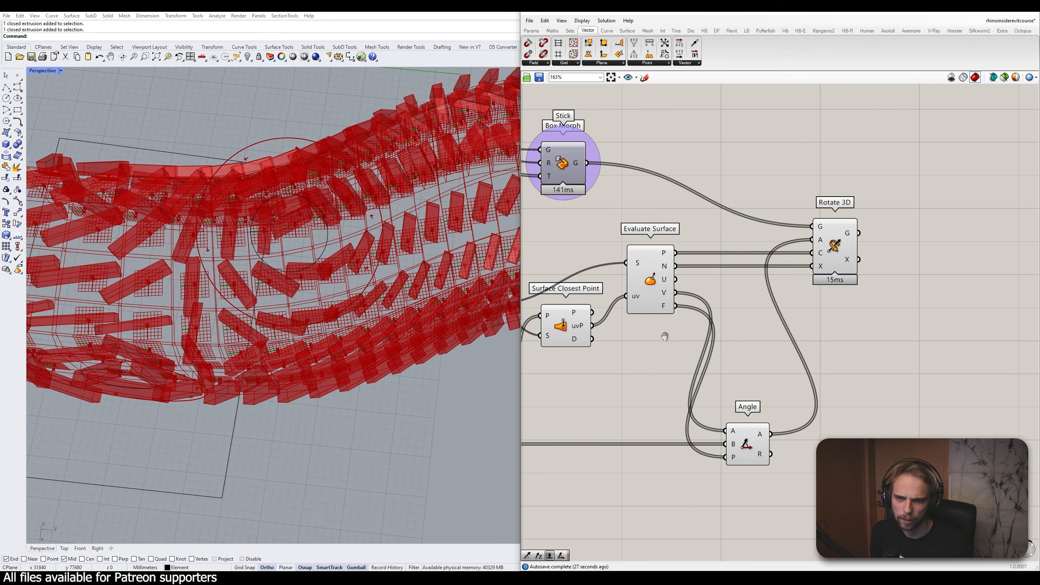
shift+drag(638, 213, 716, 418)
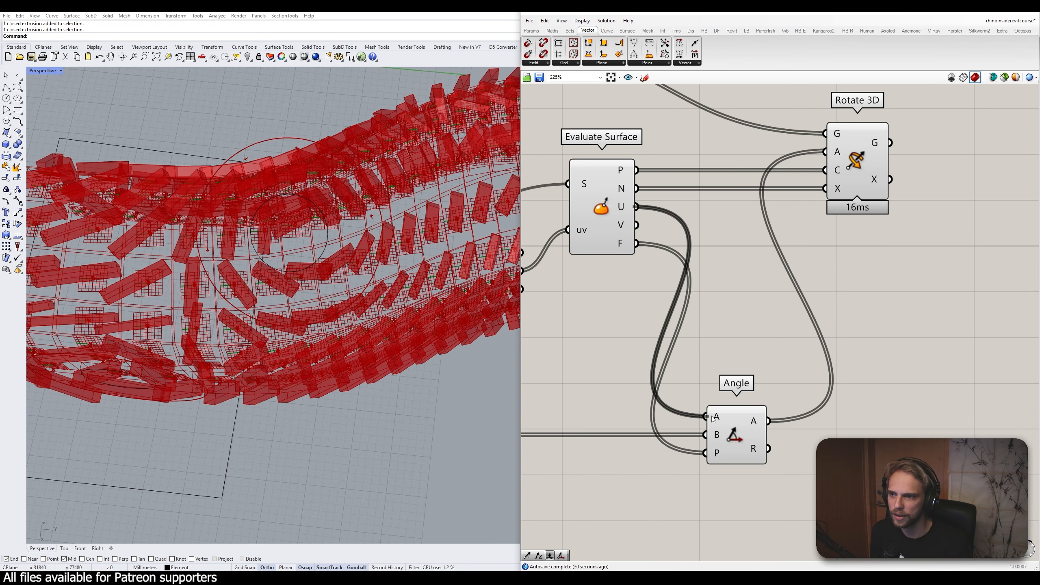
right_drag(352, 324, 460, 289)
scroll(364, 348, down, 5)
scroll(367, 327, up, 2)
right_drag(317, 294, 311, 353)
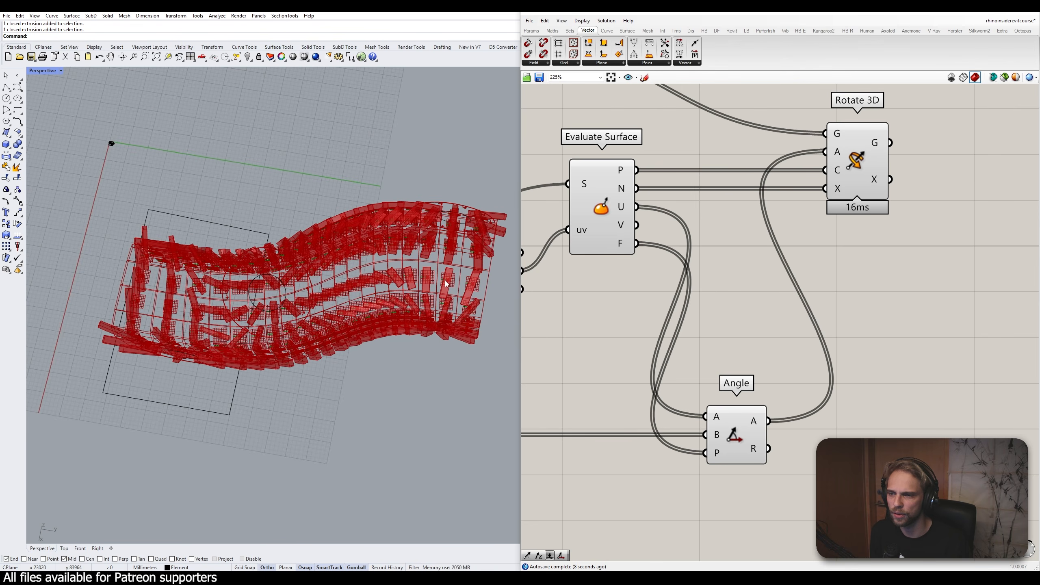
drag(636, 224, 705, 416)
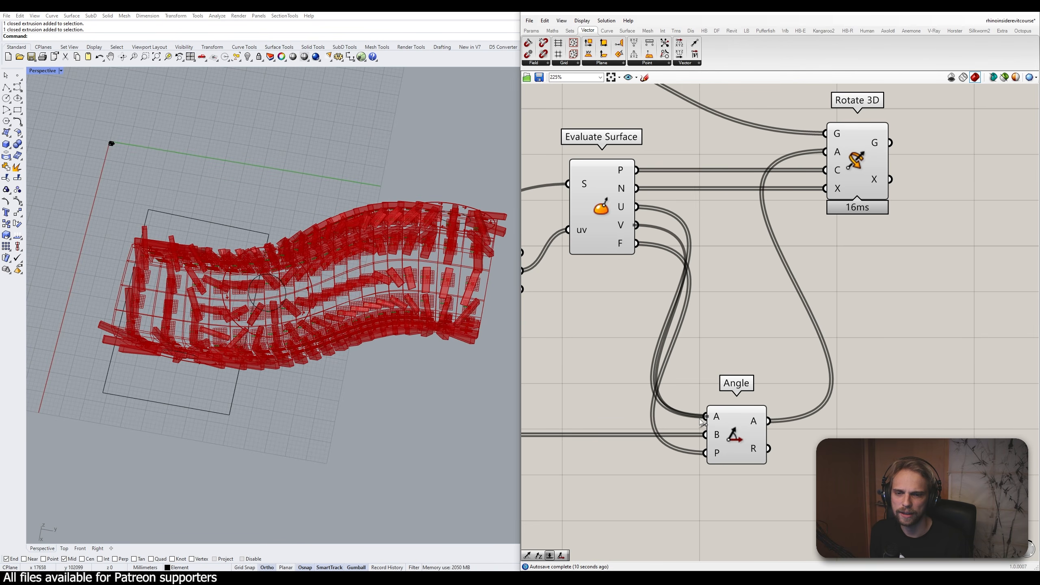
Move Rotate 3D level with the Stick Box Morph and connect its G output to a new Ungroup component placed beside it
right_drag(321, 312, 440, 244)
scroll(840, 230, down, 3)
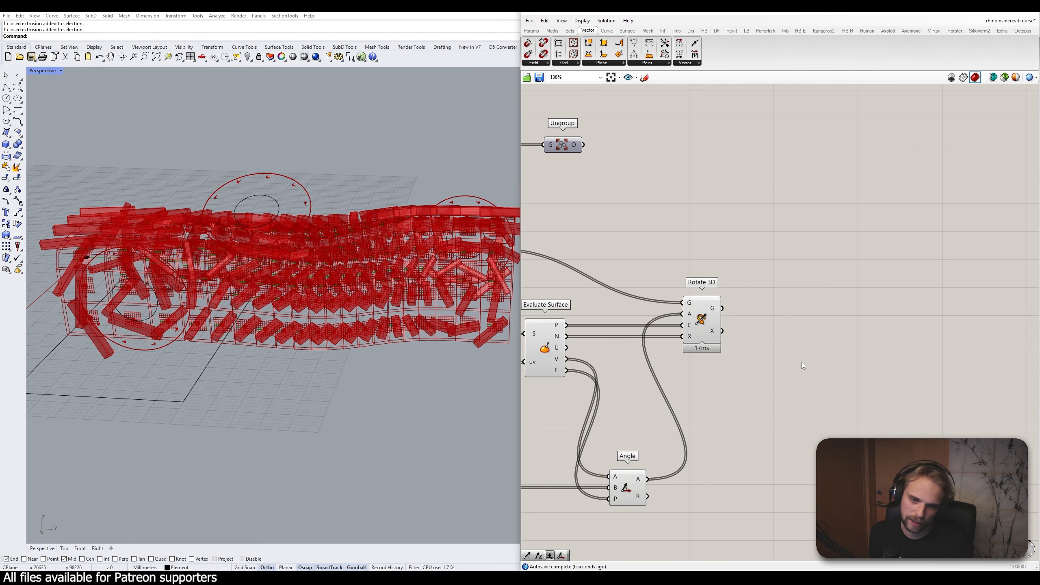
drag(693, 327, 724, 276)
click(801, 342)
double_click(802, 342)
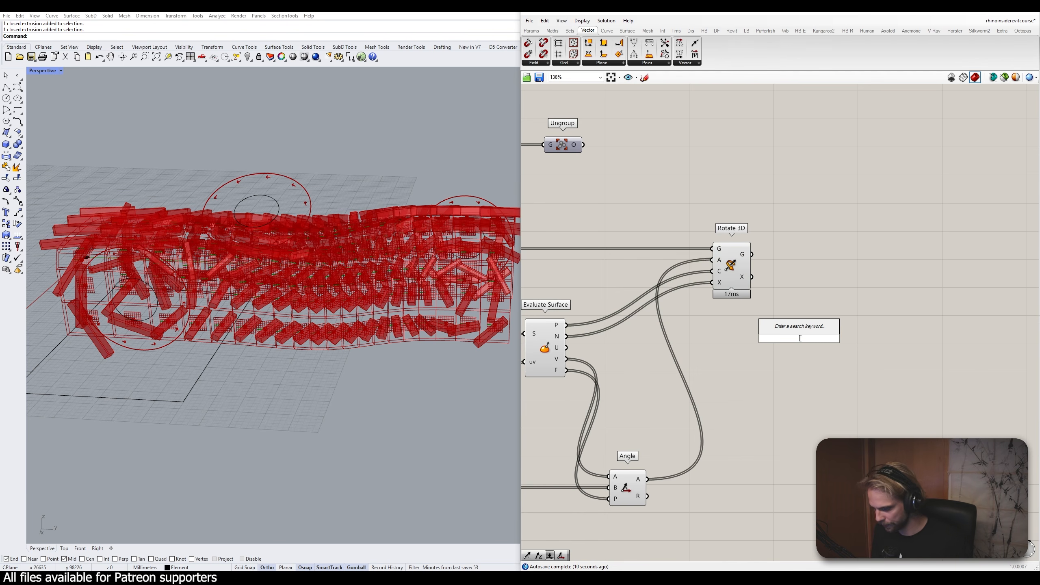
text(ung)
click(792, 328)
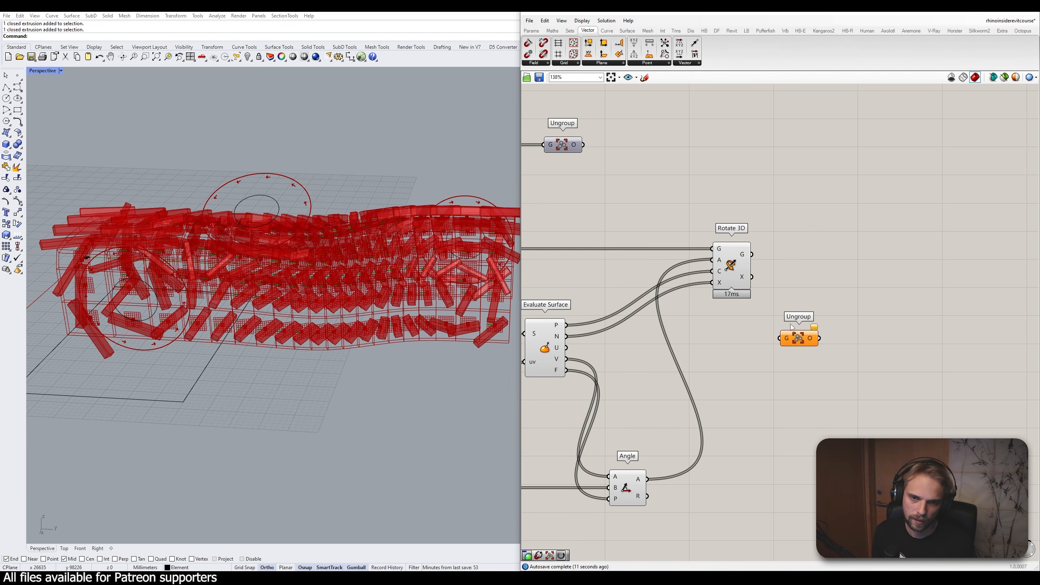
drag(752, 255, 791, 341)
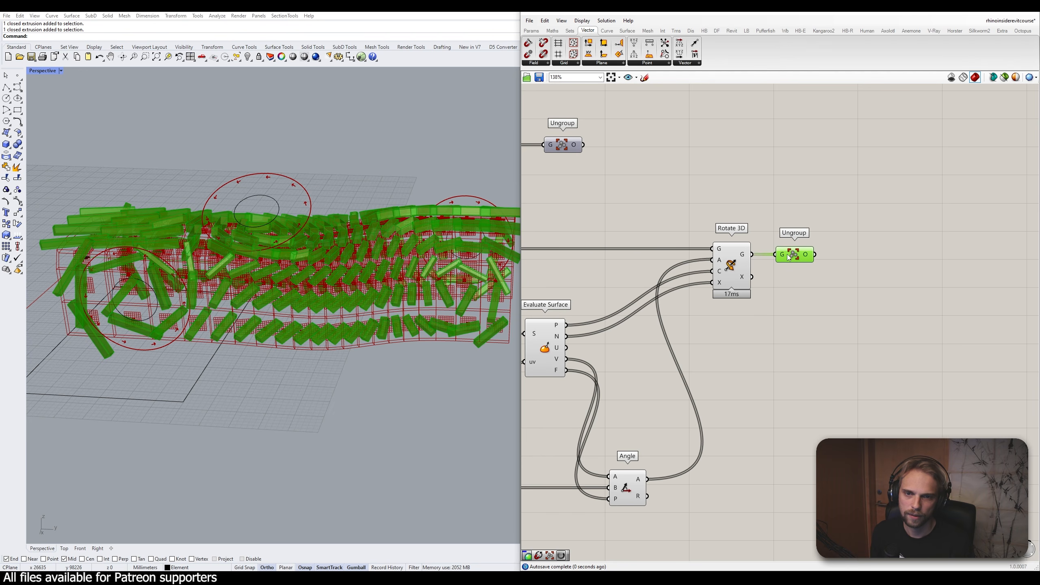
Move the Ungroup components of the Frame and Glass Box Morphs into line above the Stick's Ungroup
scroll(684, 354, down, 3)
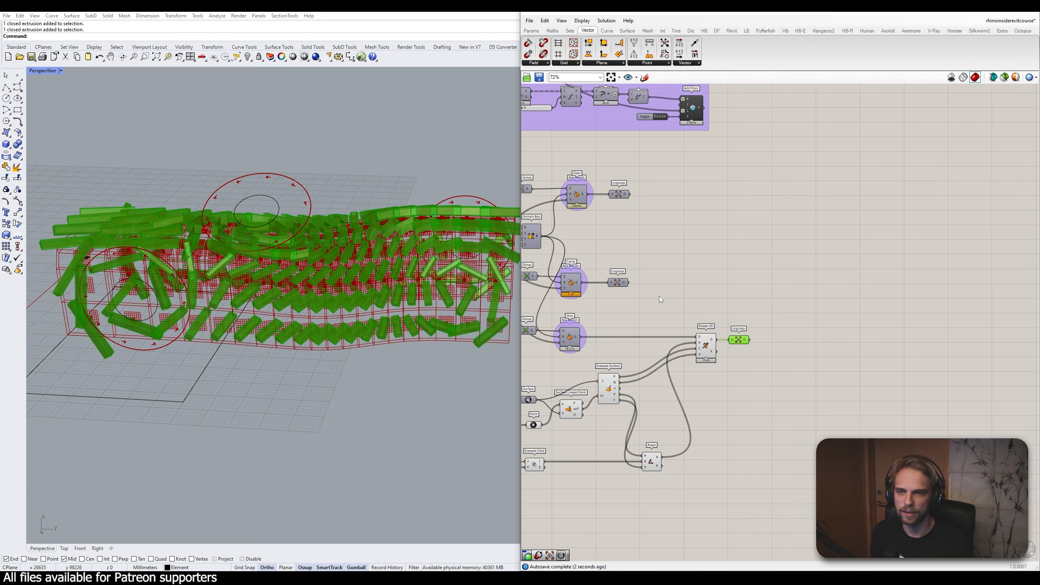
right_drag(719, 318, 793, 258)
drag(694, 225, 817, 225)
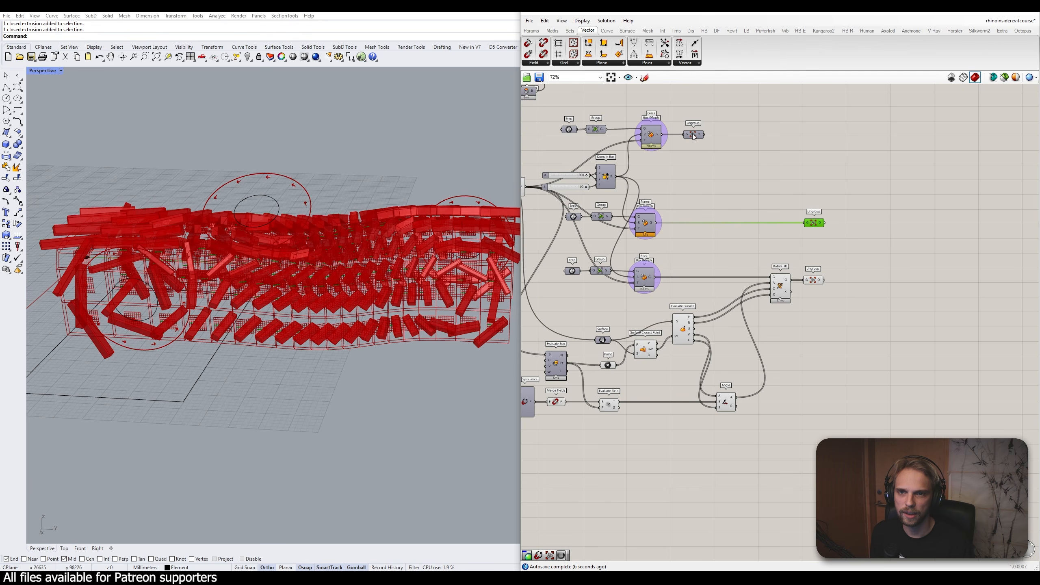
drag(694, 136, 820, 134)
Turn off the preview of the components from the Stick Box Morph and field evaluation through Rotate 3D, leaving the final Ungroup previewed
right_drag(743, 328, 807, 261)
right_drag(874, 379, 893, 381)
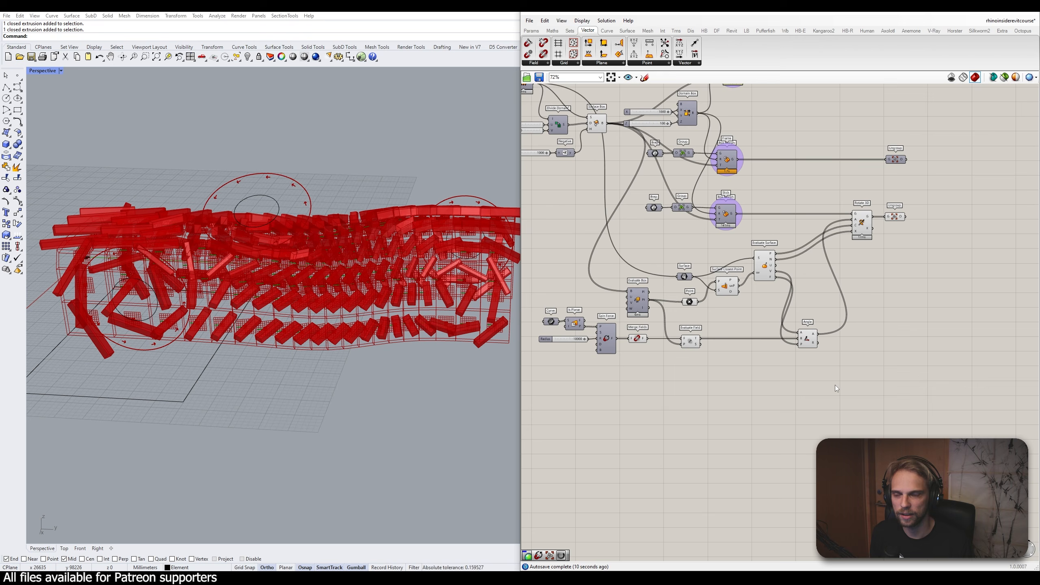
drag(857, 387, 639, 218)
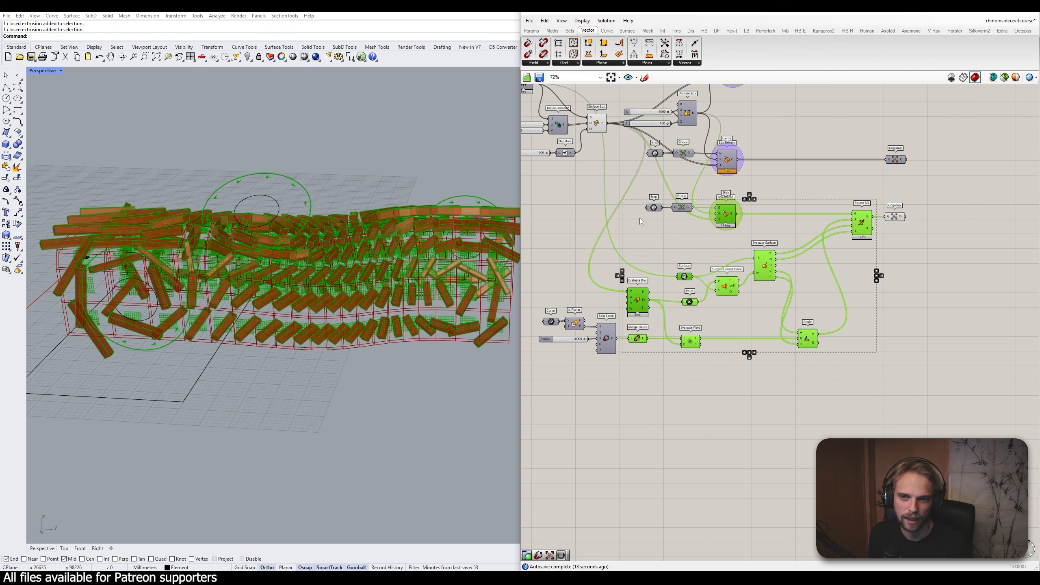
key(space)
click(666, 192)
click(928, 261)
right_drag(928, 261, 863, 307)
scroll(830, 264, up, 2)
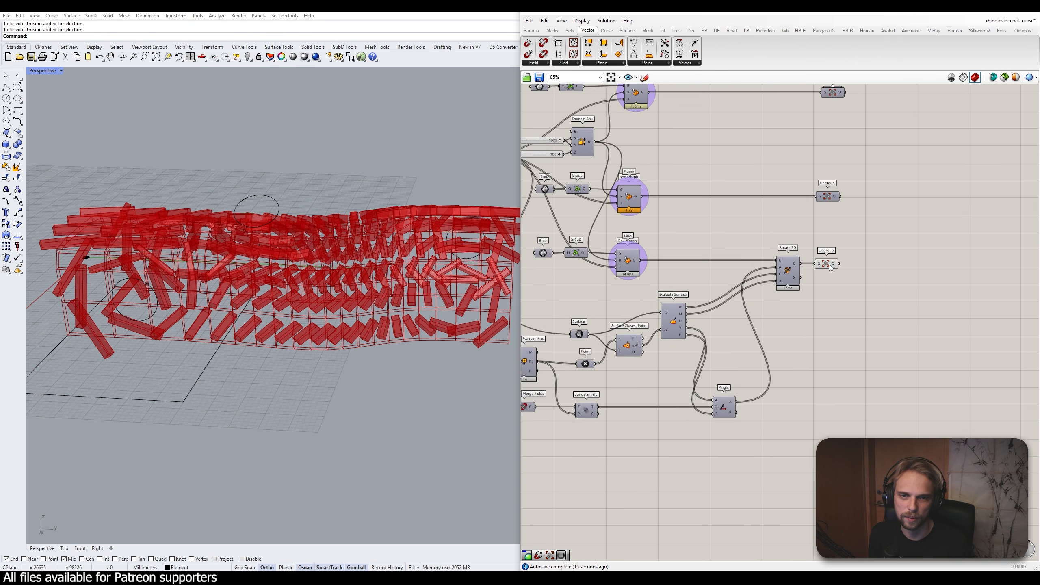
click(828, 263)
click(783, 302)
Select the source panel geometry near the world origin and zoom to the selection
scroll(176, 262, down, 5)
right_drag(197, 222, 313, 232)
scroll(308, 209, up, 5)
drag(290, 198, 340, 243)
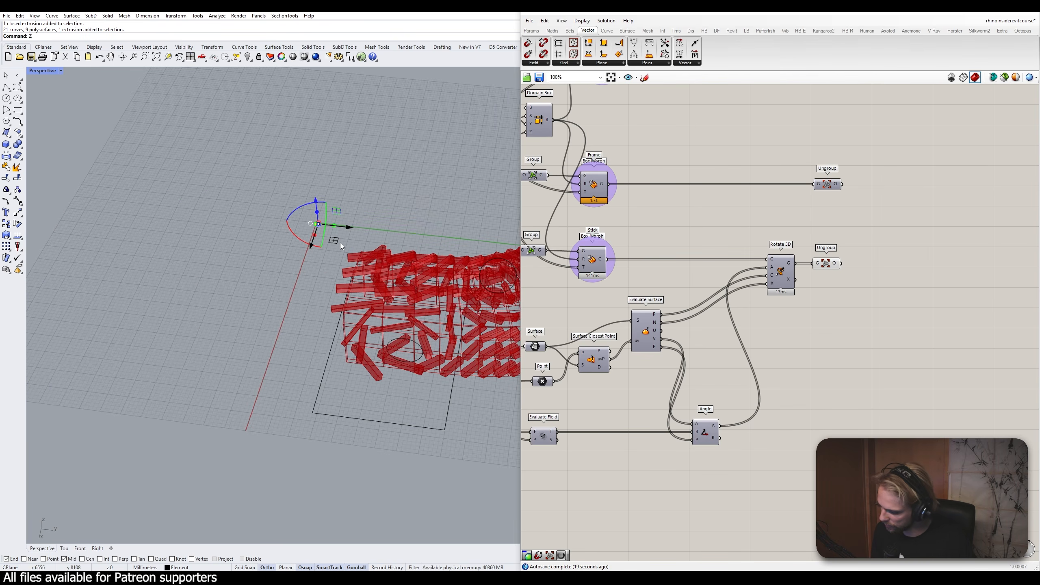
text(zs)
key(Return)
key(Escape)
scroll(287, 226, down, 5)
Select the stick in the source panel, inspect its orientation against the frame, and clear the selection
click(327, 235)
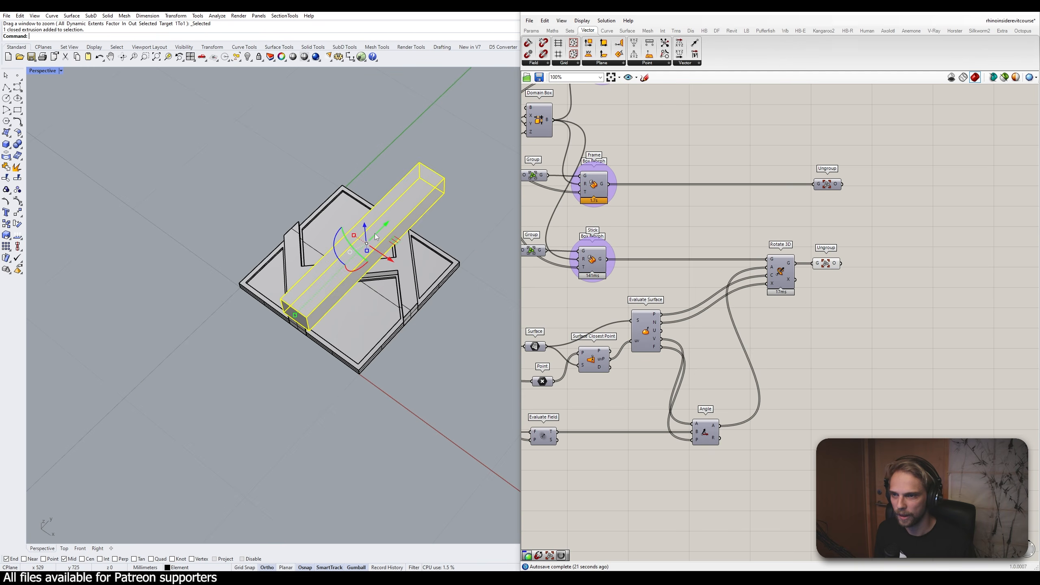
click(993, 12)
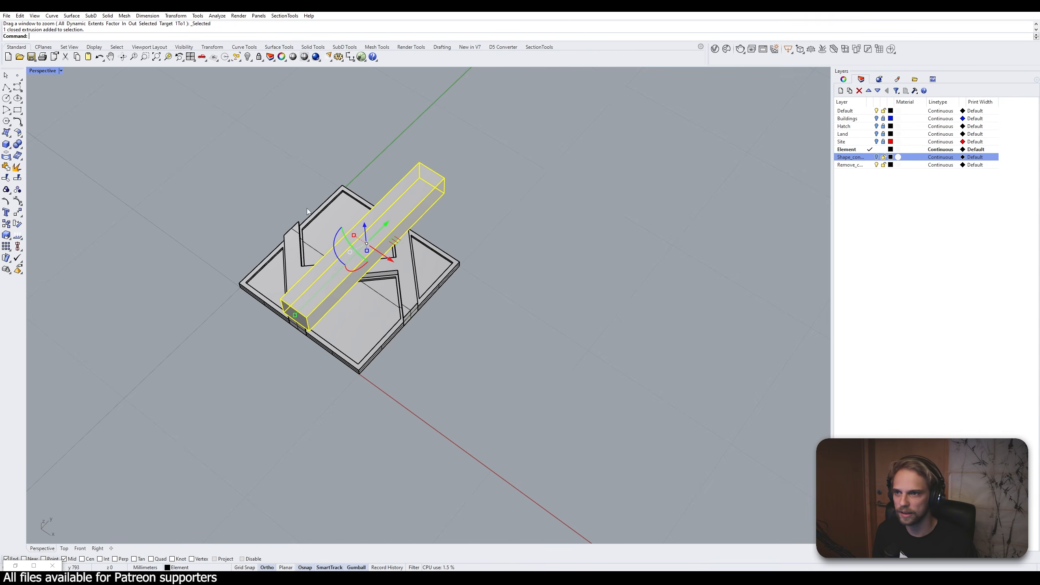
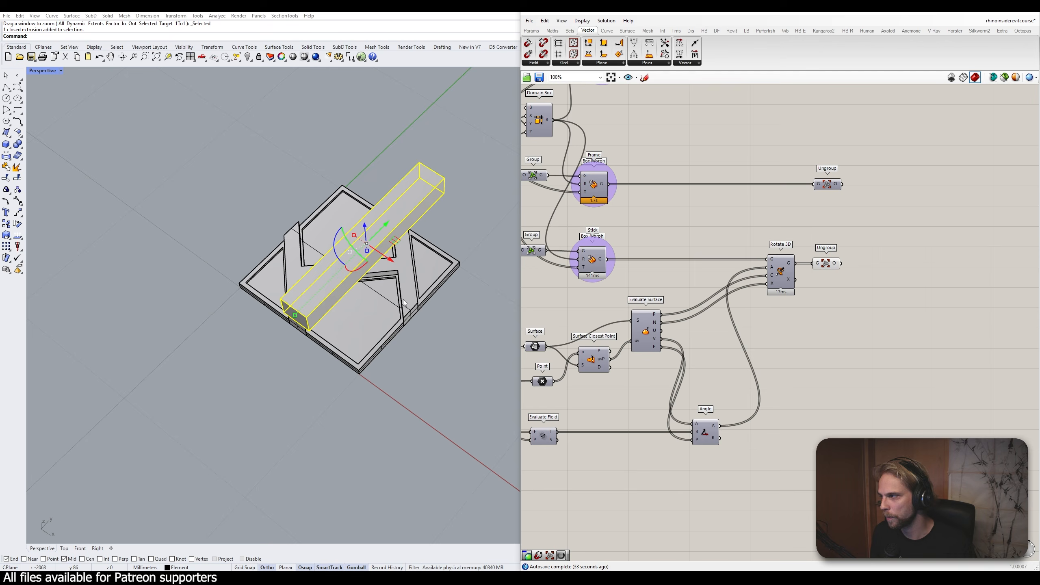
click(327, 390)
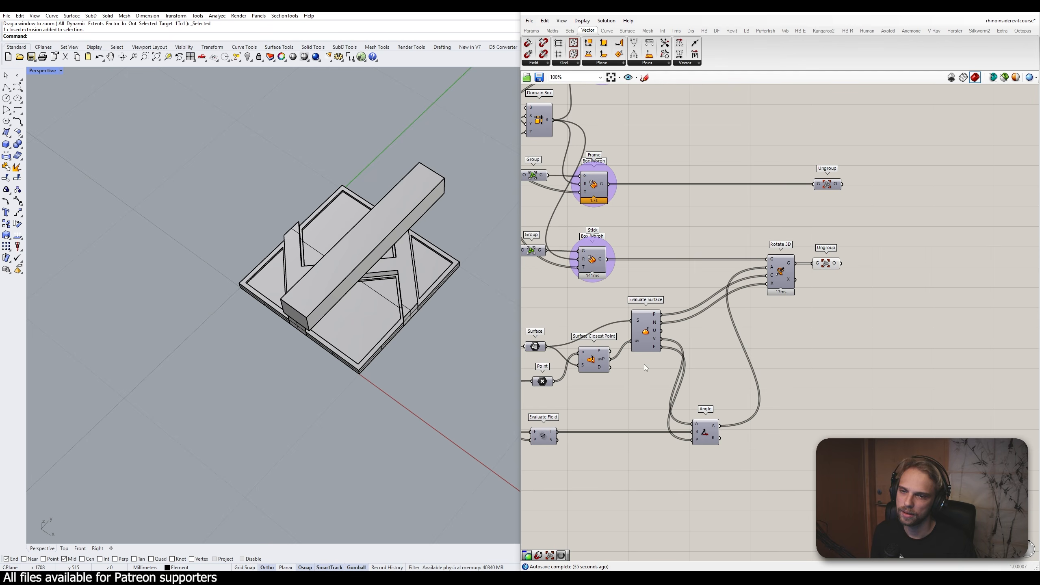
right_drag(369, 356, 431, 328)
right_drag(782, 323, 915, 326)
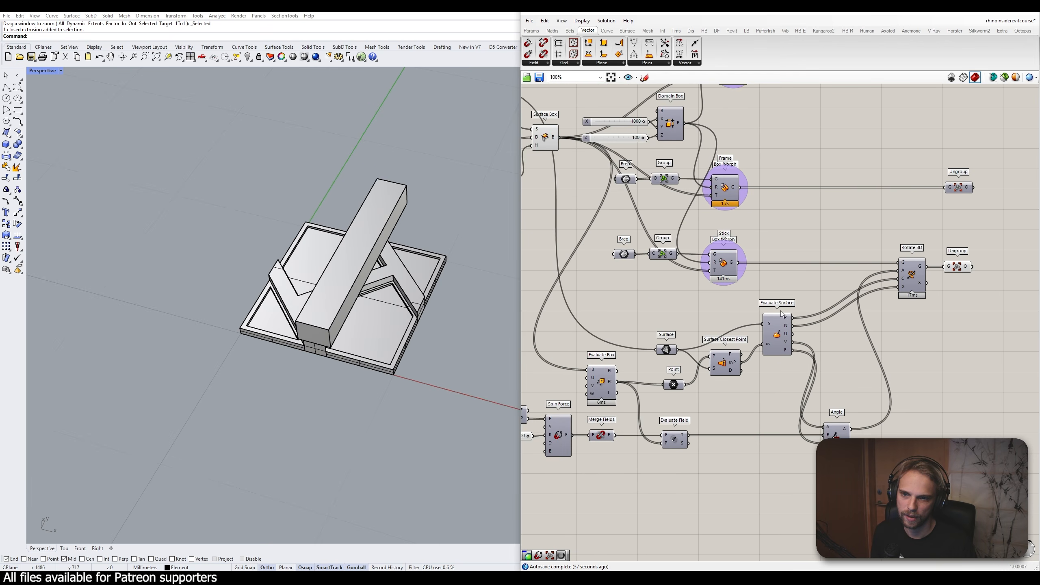
Check the options of the Brep parameter feeding the Stick box morph, and minimise Grasshopper to view the long box in Rhino
scroll(632, 254, up, 4)
right_click(595, 249)
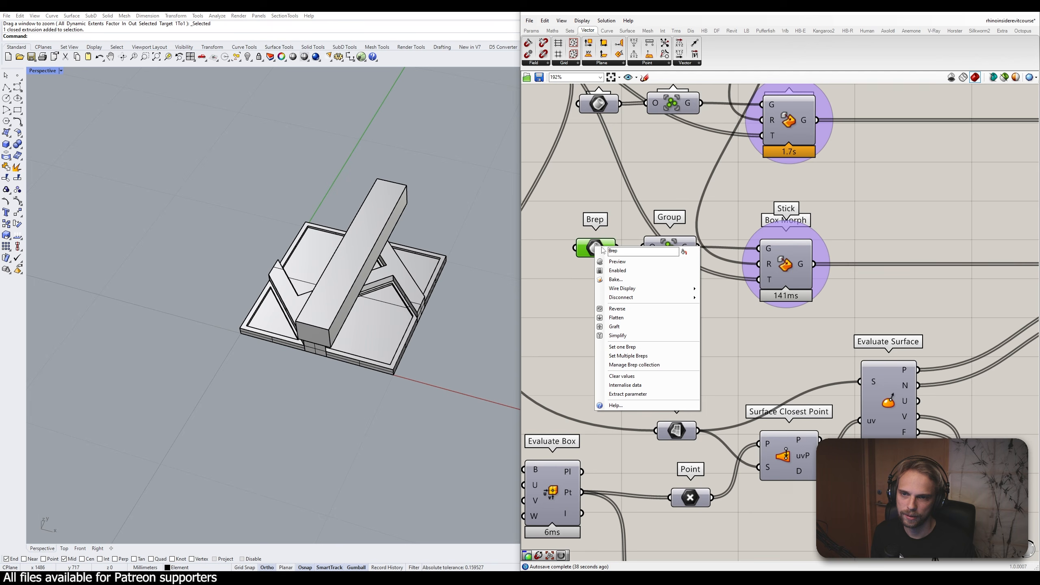
click(630, 369)
click(993, 14)
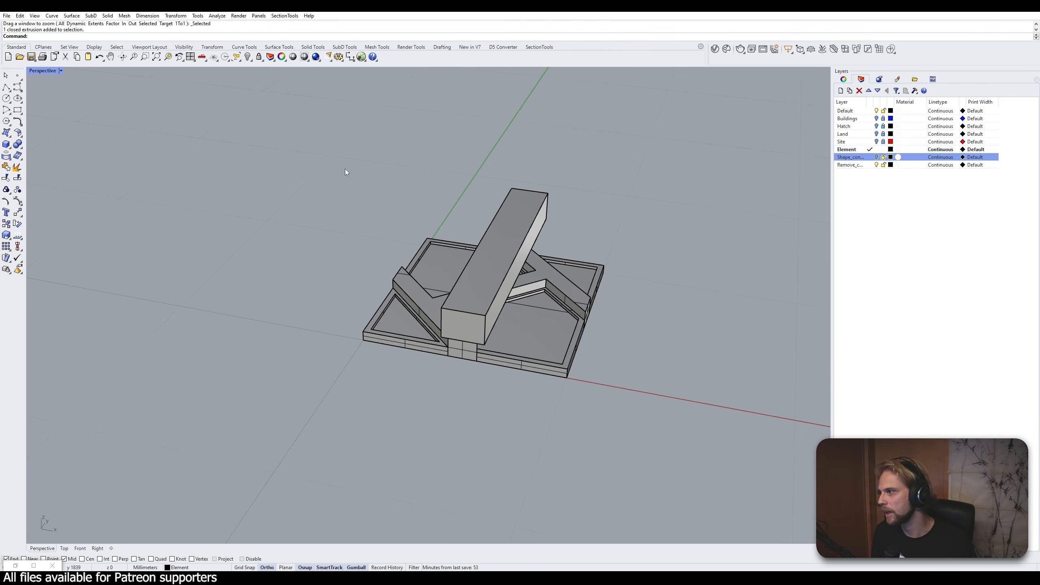
right_drag(470, 251, 496, 254)
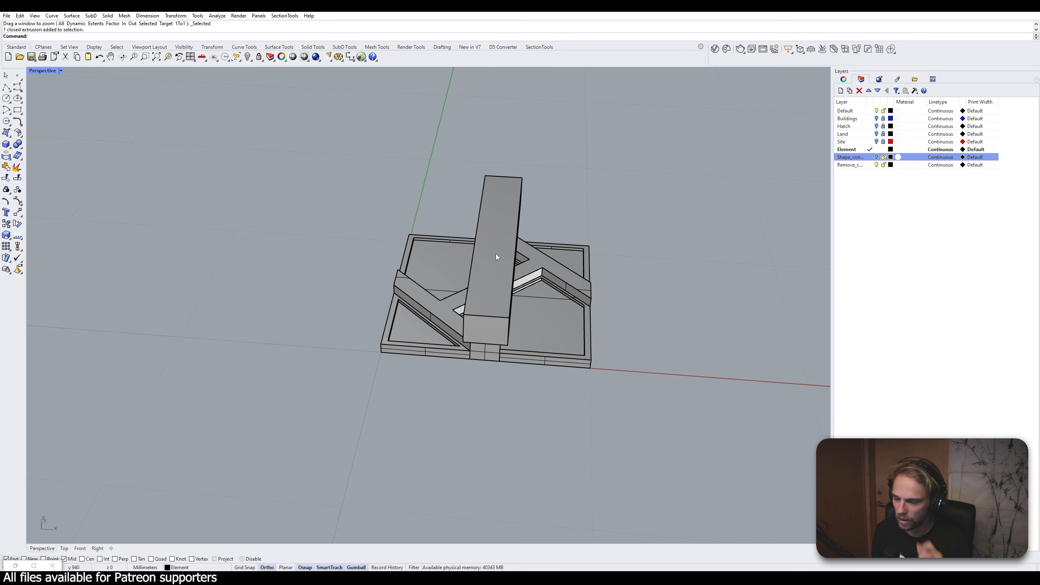
right_drag(499, 253, 535, 342)
Scale the long box in one direction vertically with Scale1D, from its lower front corner, to a height of 25 mm
click(366, 253)
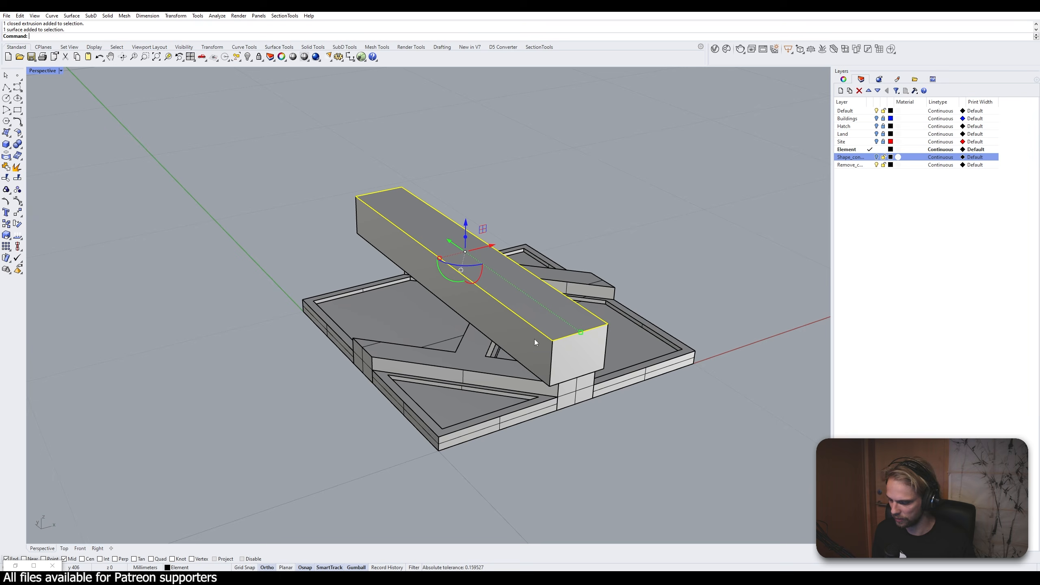
key(Escape)
click(535, 341)
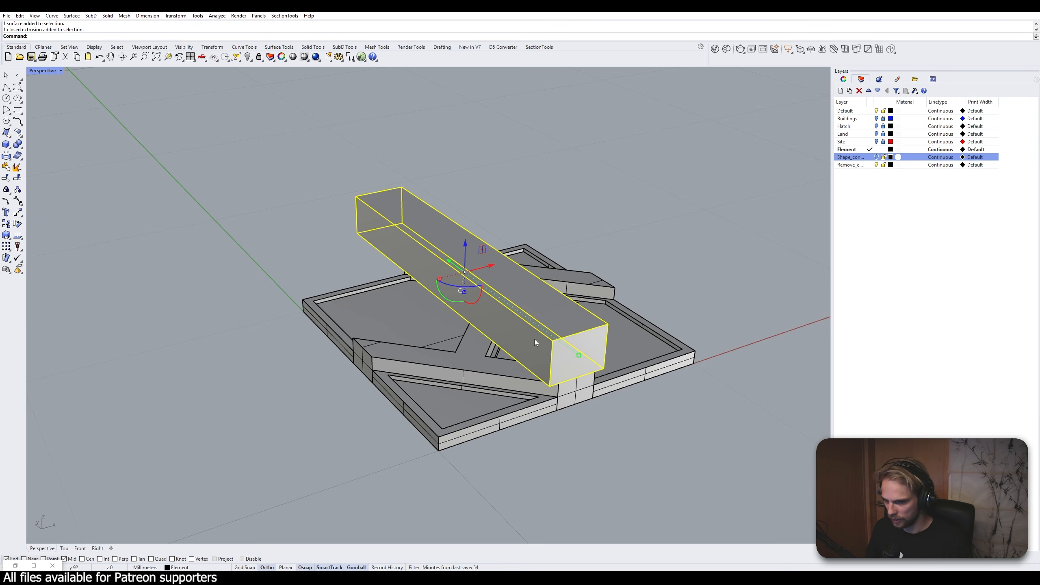
text(le1D)
key(Return)
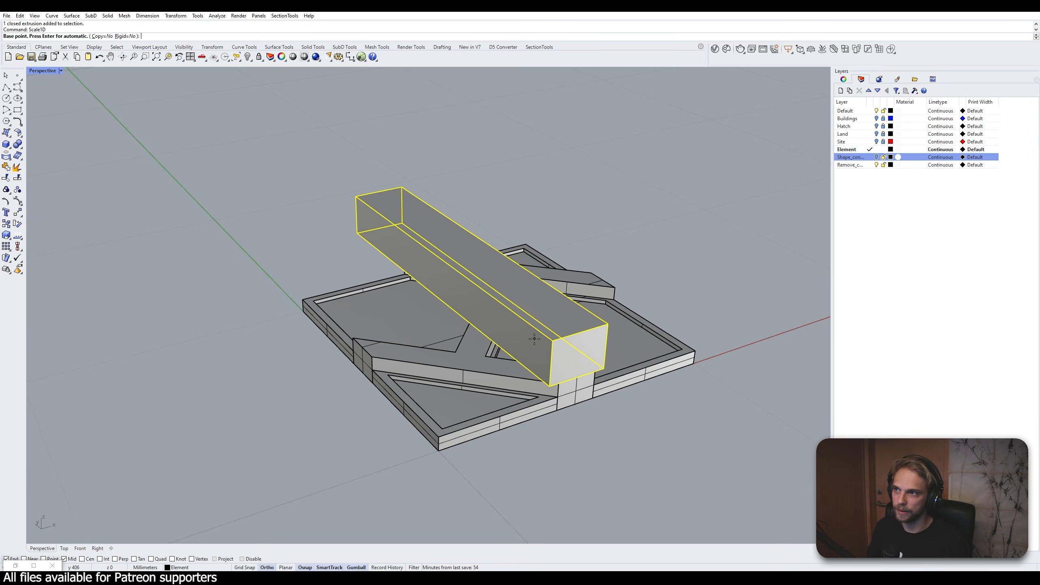
scroll(543, 385, up, 2)
click(543, 387)
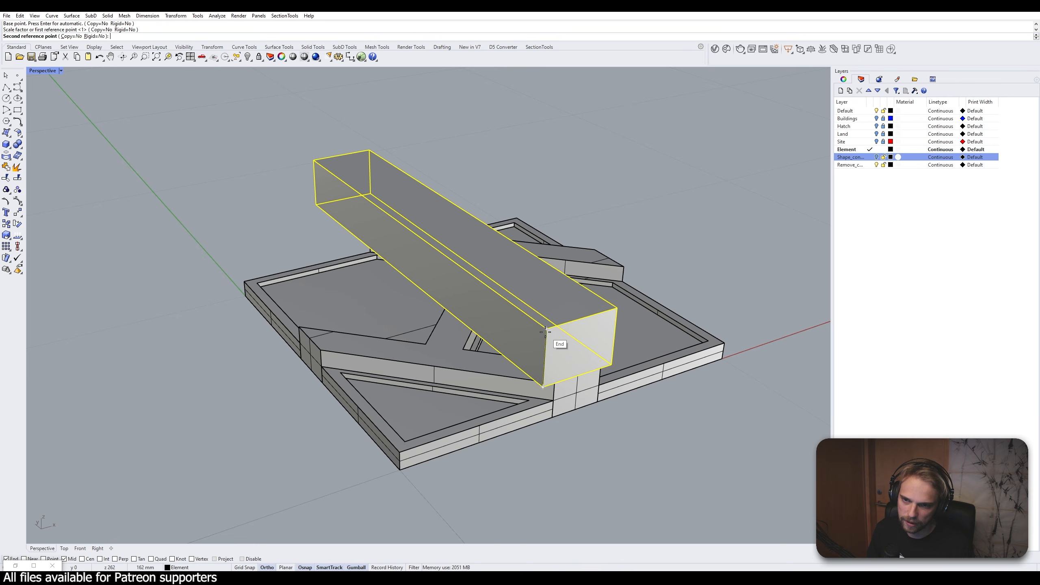
click(547, 329)
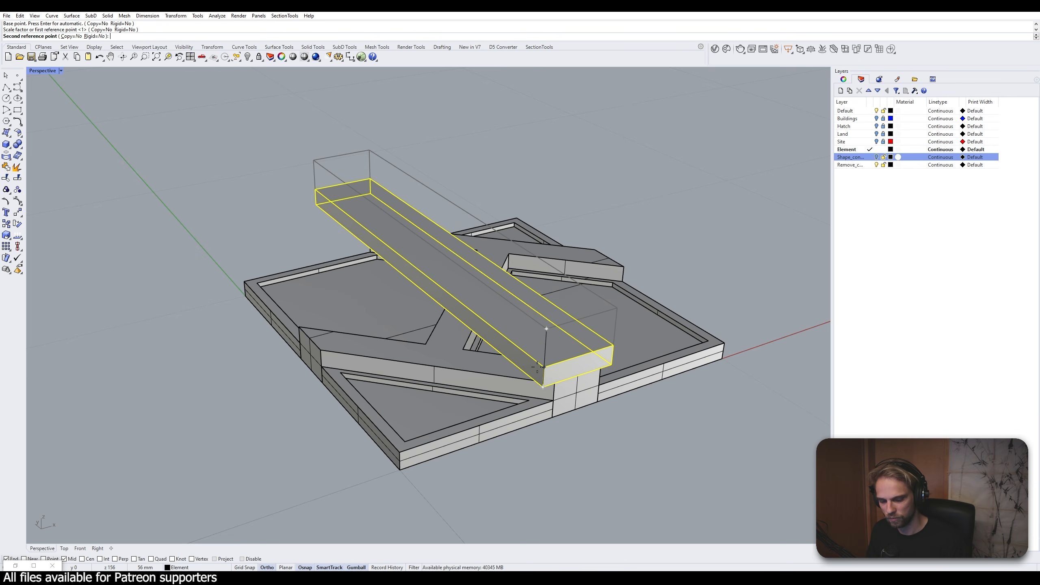
text(25)
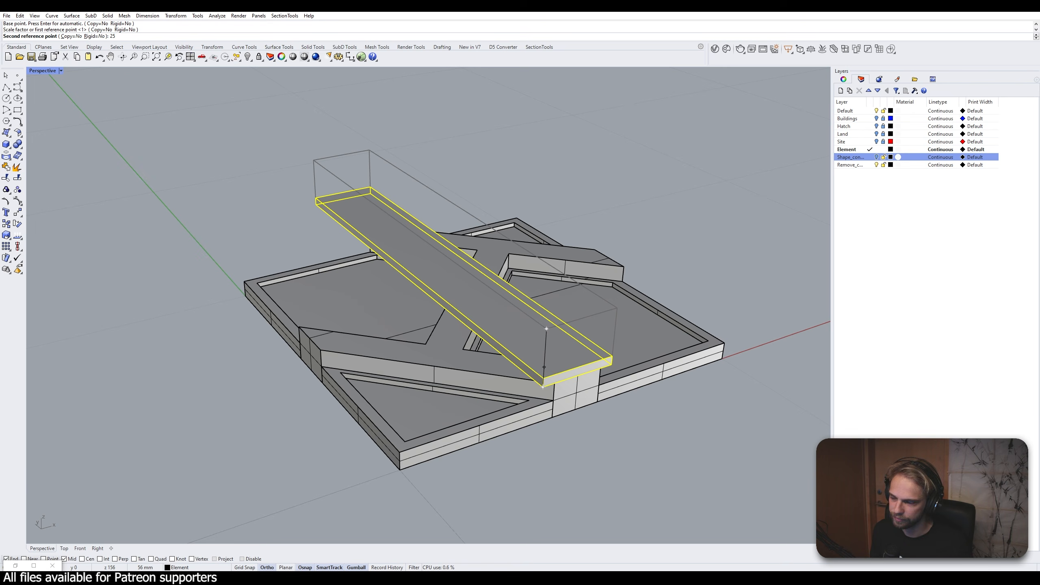
key(Return)
key(Escape)
Shorten the plank by moving its end face inward along its length
right_drag(701, 292, 652, 373)
scroll(594, 419, up, 4)
ctrl+shift+click(514, 424)
scroll(509, 406, down, 4)
right_drag(508, 403, 748, 378)
drag(769, 344, 533, 355)
right_drag(717, 342, 429, 333)
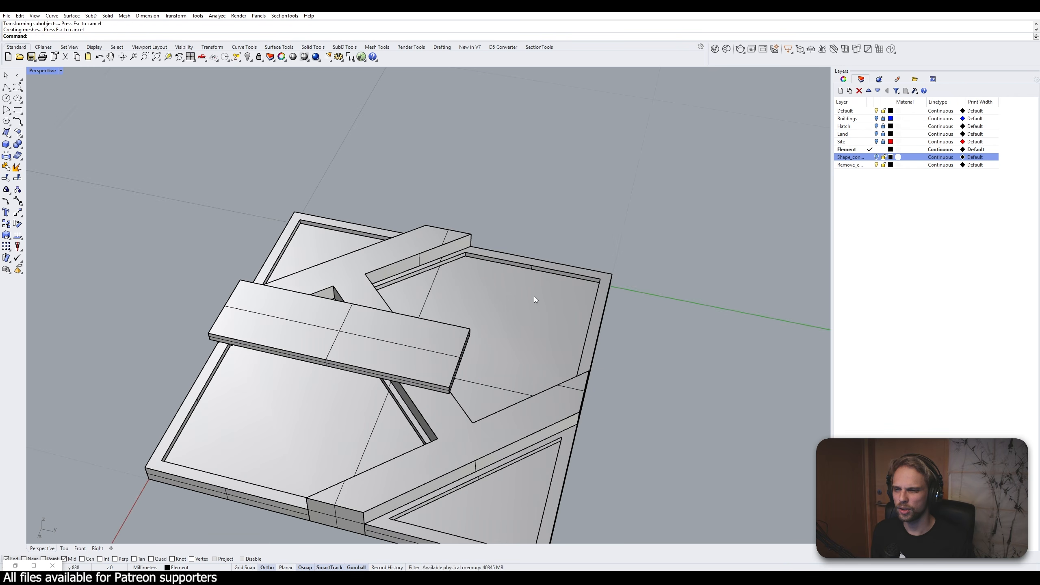
right_drag(515, 298, 433, 297)
scroll(422, 311, up, 3)
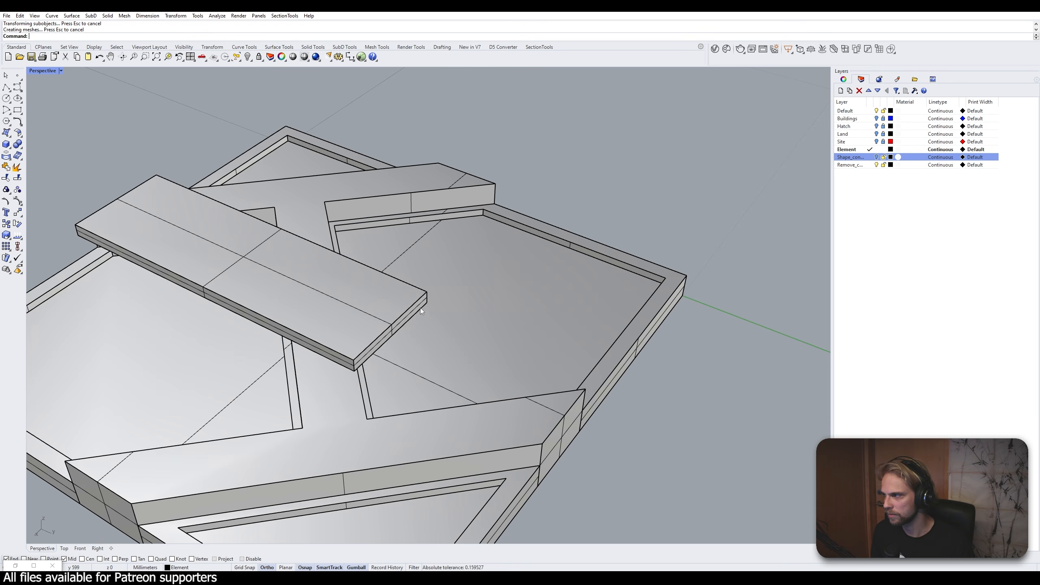
right_drag(420, 307, 444, 326)
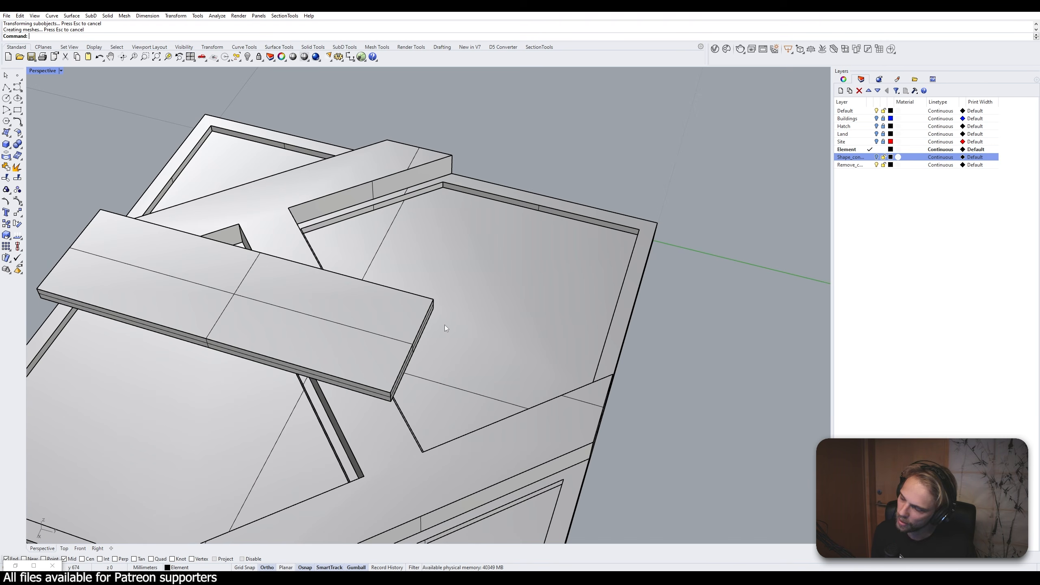
Try to extend the plank by extruding its shortened end face as one long segment past the frame
right_drag(444, 325, 341, 276)
scroll(430, 295, up, 3)
ctrl+shift+click(433, 282)
scroll(454, 297, down, 5)
scroll(416, 322, down, 4)
scroll(404, 311, up, 3)
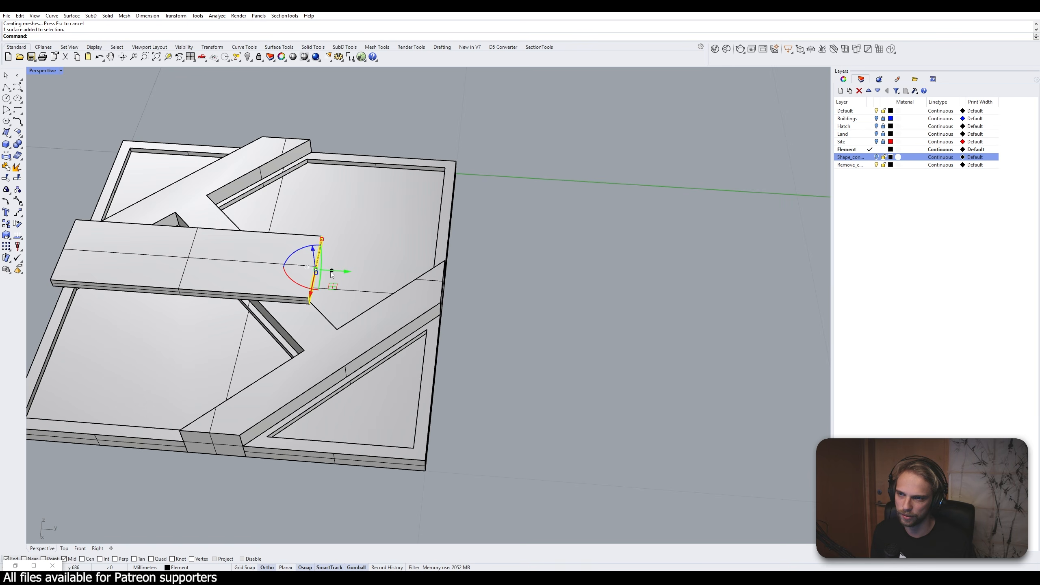
drag(332, 272, 548, 295)
right_drag(532, 373, 523, 324)
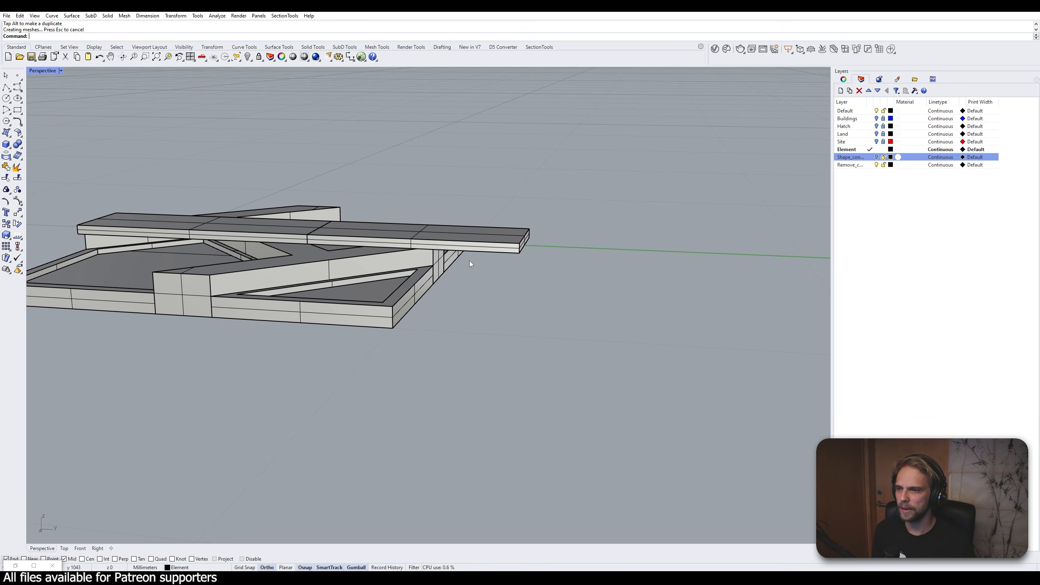
right_drag(470, 260, 453, 305)
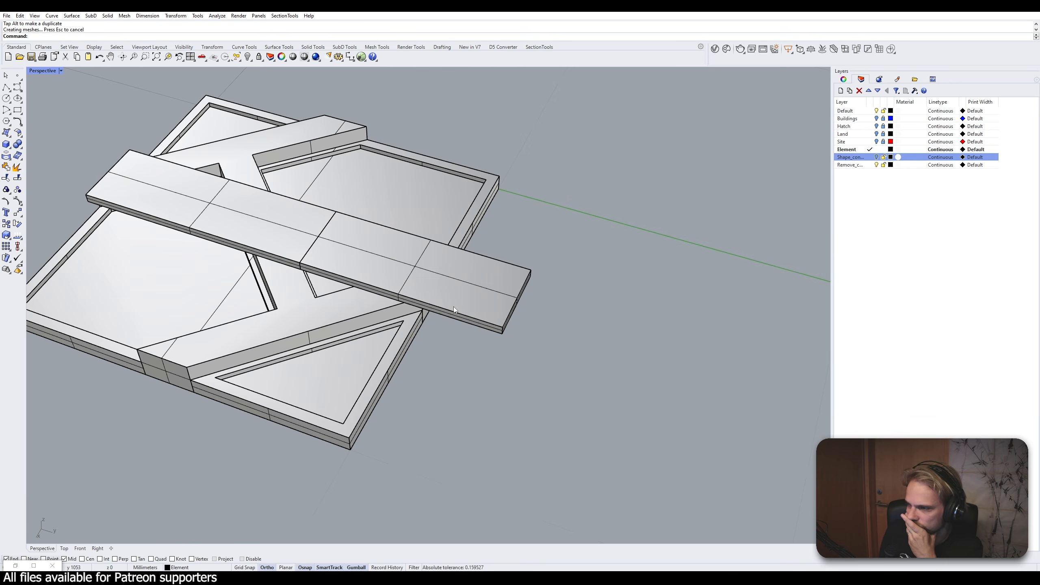
key(ctrl+z)
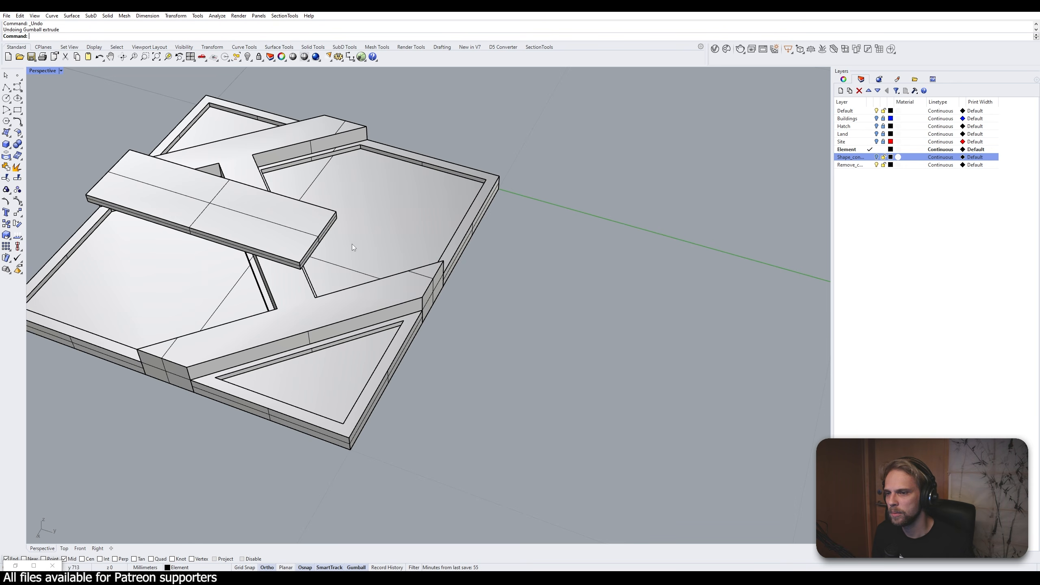
Extrude the plank's end face outward by a short distance to form a narrow middle segment
scroll(352, 244, up, 6)
ctrl+shift+click(325, 217)
scroll(326, 219, down, 3)
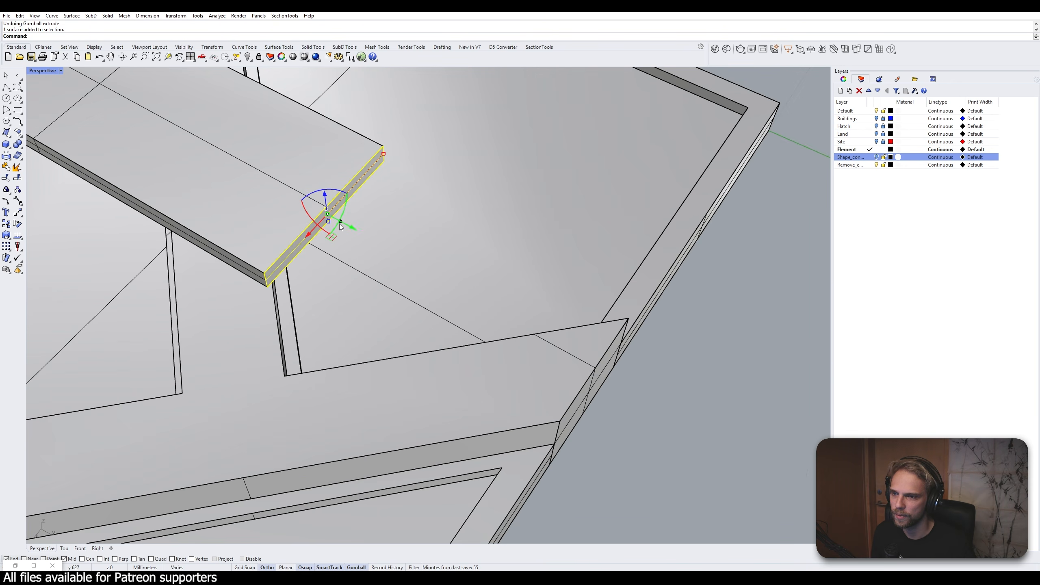
drag(342, 228, 431, 257)
right_drag(431, 257, 405, 259)
Extrude the end face of the narrow segment outward to form a long second arm reaching past the frame
ctrl+shift+click(403, 207)
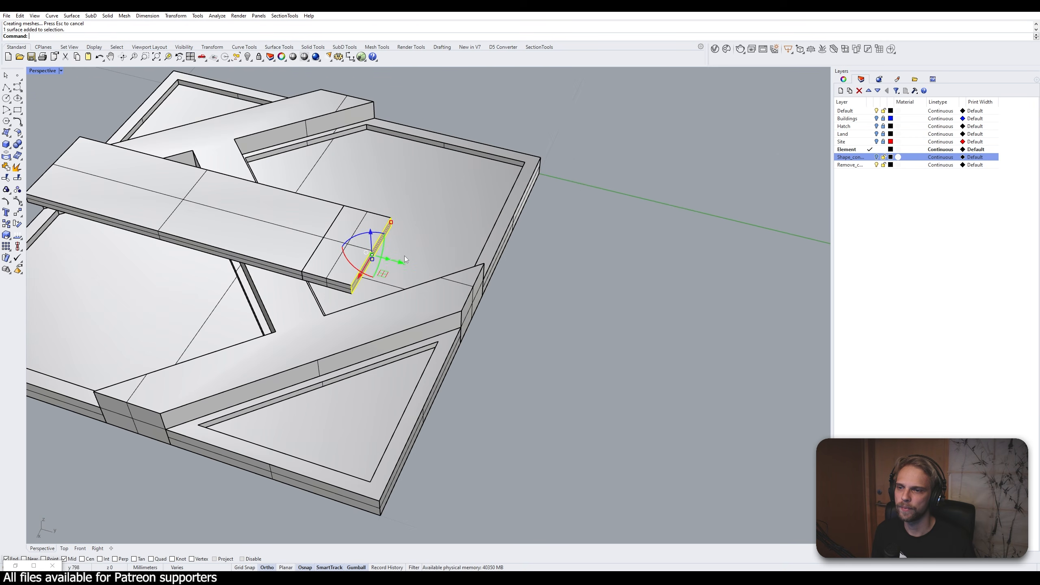
drag(386, 262, 625, 325)
right_drag(527, 422, 548, 360)
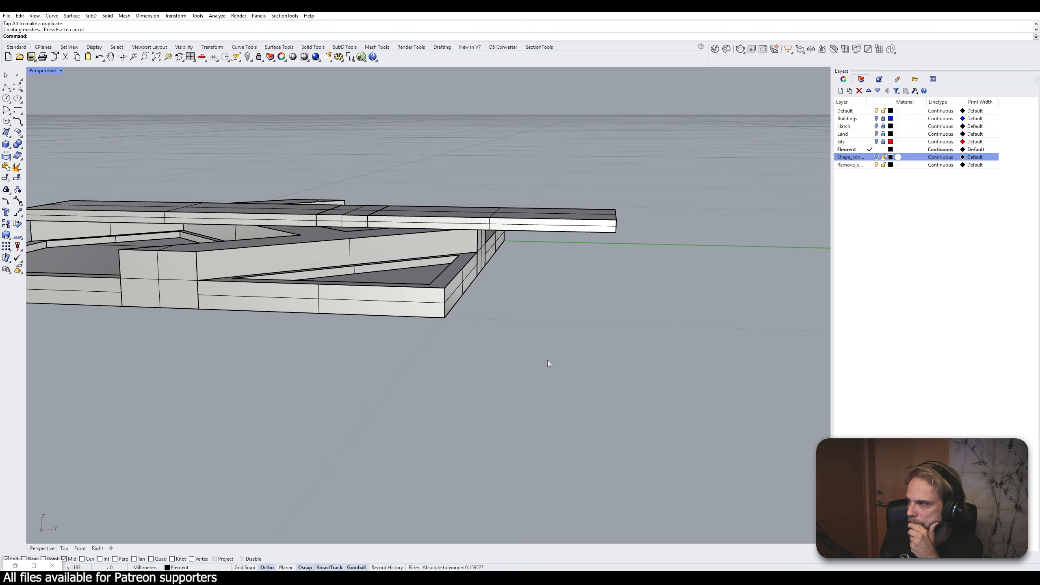
right_drag(548, 360, 528, 426)
scroll(354, 327, up, 4)
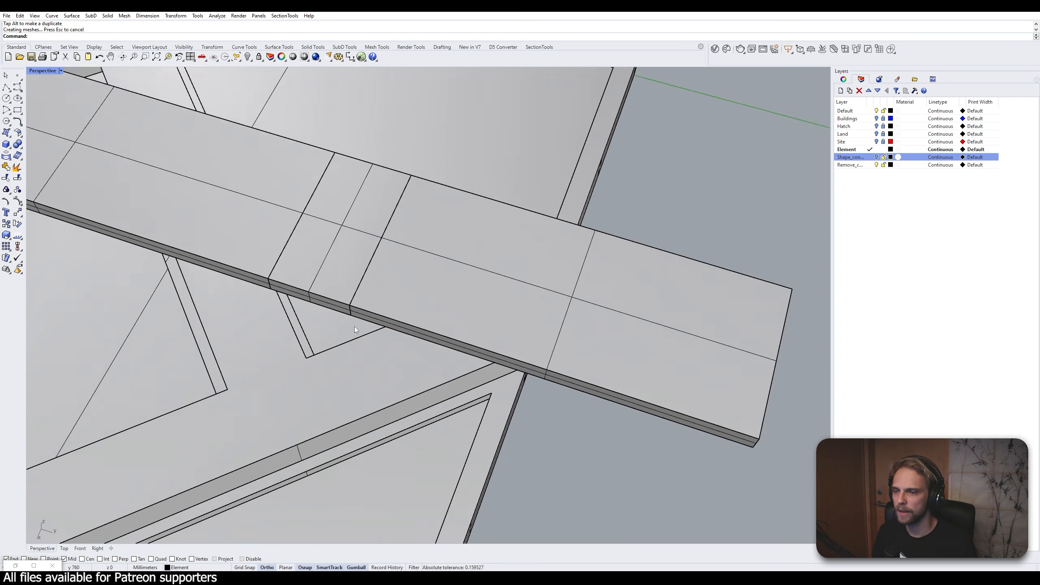
Move the side face of the narrow middle segment outward so both arms taper toward their ends
click(317, 294)
right_drag(317, 295, 407, 243)
scroll(471, 244, down, 4)
drag(434, 255, 403, 312)
mouse_move(402, 313)
right_down()
mouse_move(518, 340)
mouse_move(389, 392)
mouse_move(419, 324)
right_up()
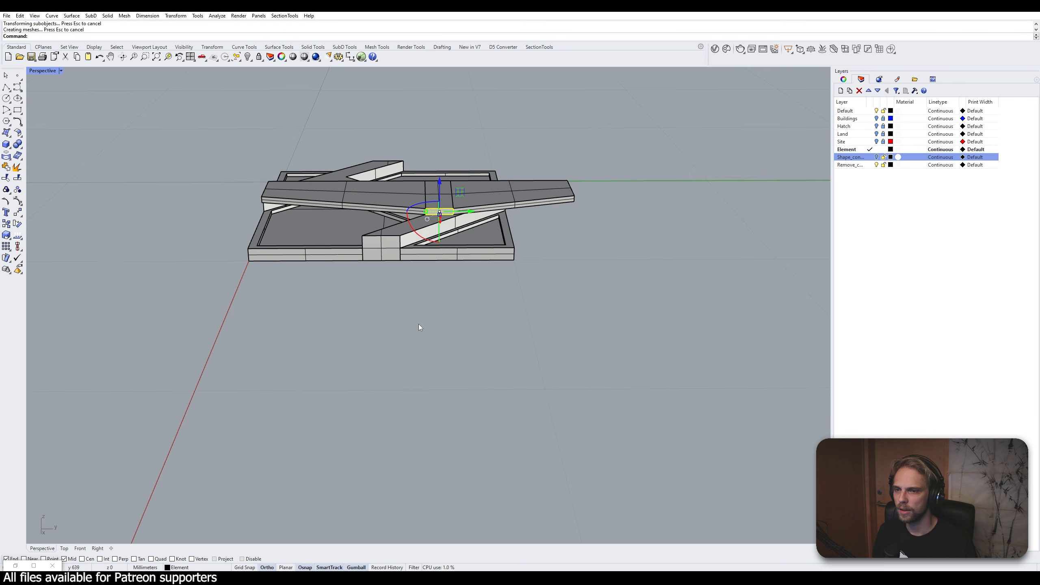
key(Escape)
Lock all objects except the reshaped plank
drag(188, 171, 562, 388)
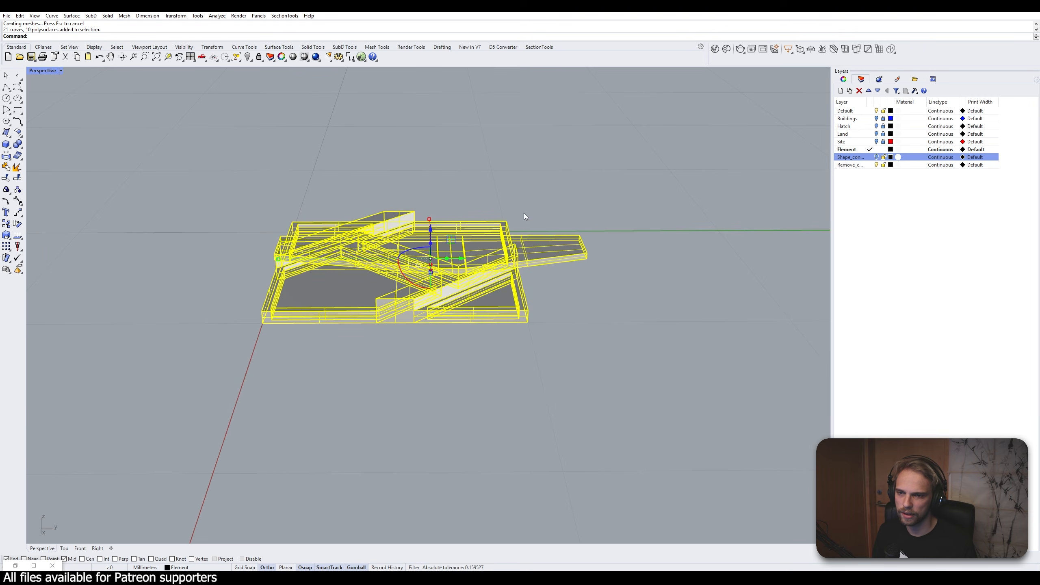
ctrl+click(549, 250)
key(ctrl+l)
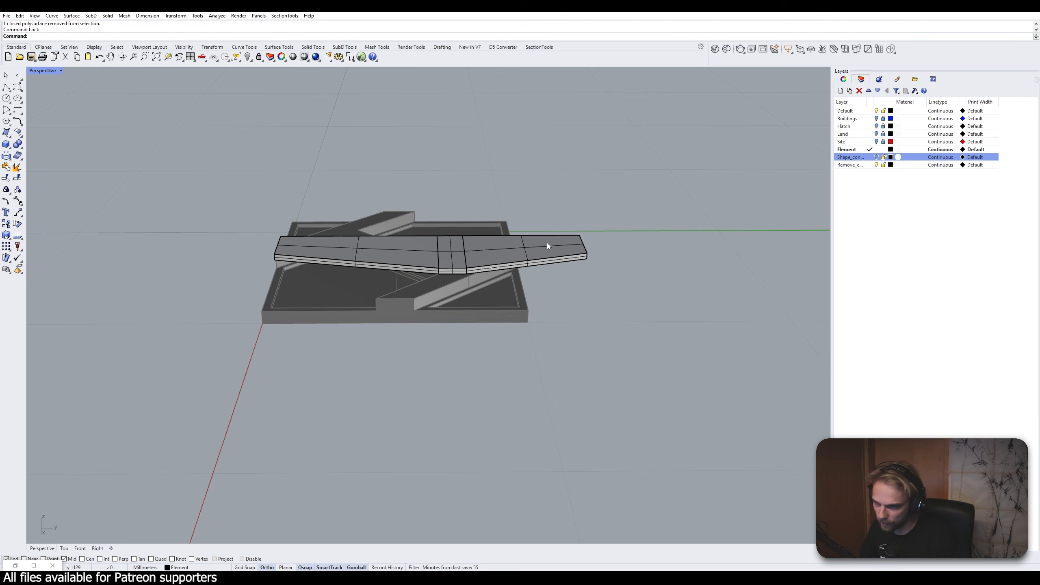
Shift the whole narrow middle segment along the plank toward the original arm, lengthening the newly extruded arm
ctrl+shift+drag(415, 194, 494, 319)
right_drag(475, 276, 458, 345)
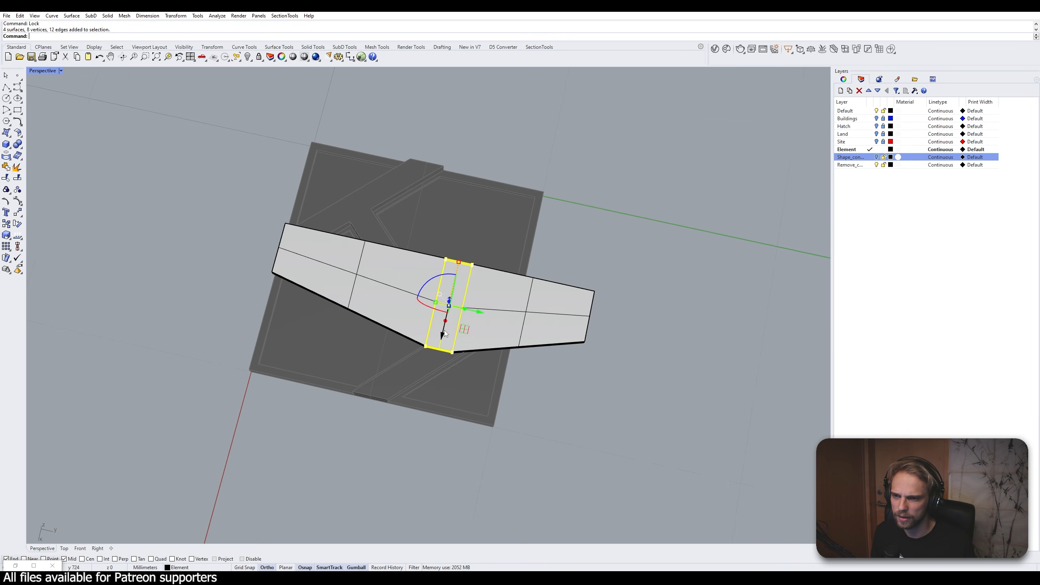
scroll(446, 334, up, 2)
drag(471, 306, 368, 302)
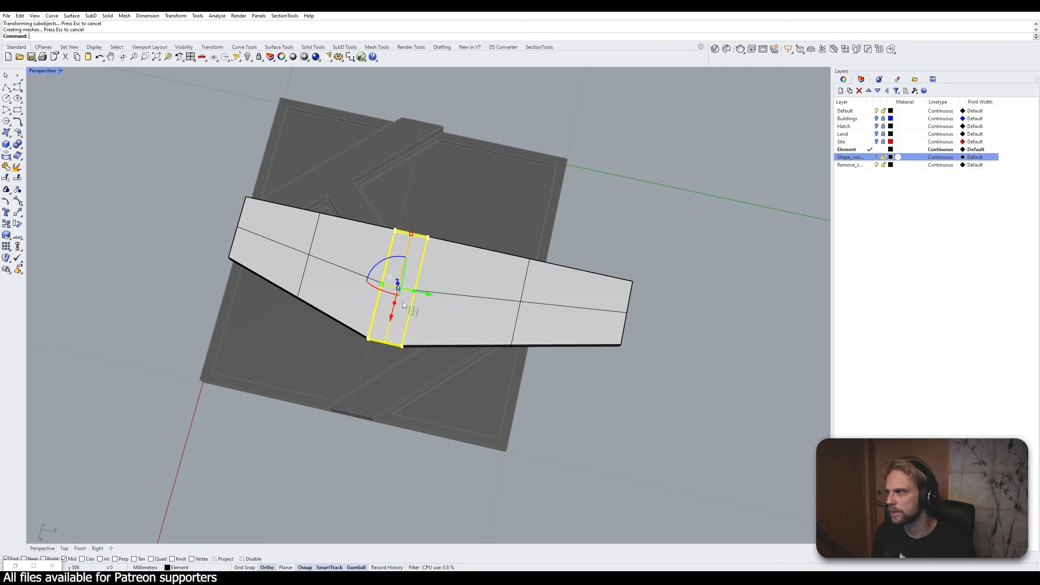
right_drag(413, 274, 380, 327)
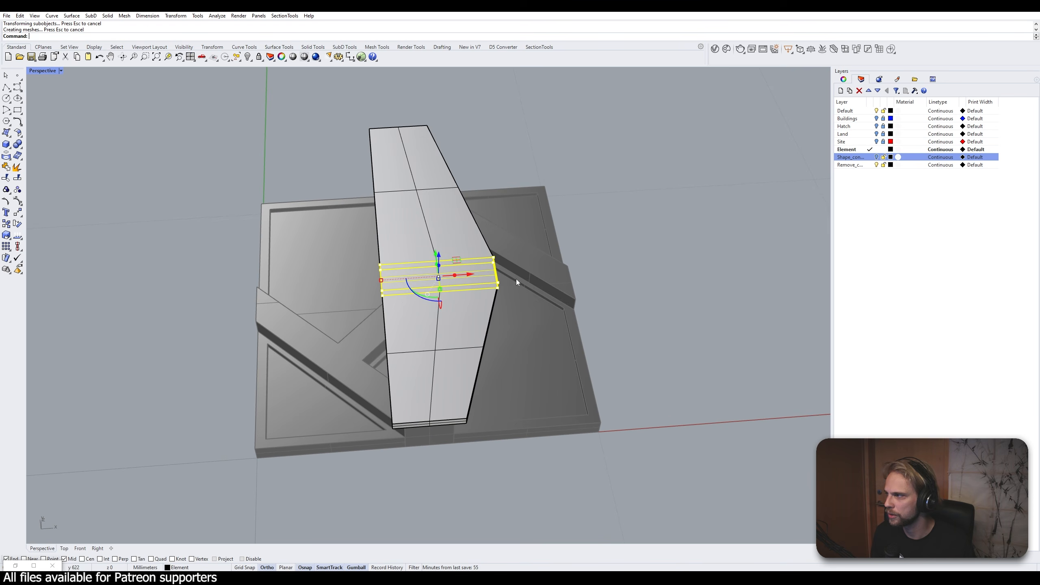
key(Escape)
Widen the middle segment slightly by moving its edges beside the original arm outward along the plank
right_drag(565, 283, 395, 275)
shift+right_drag(458, 307, 334, 244)
shift+right_drag(292, 132, 318, 181)
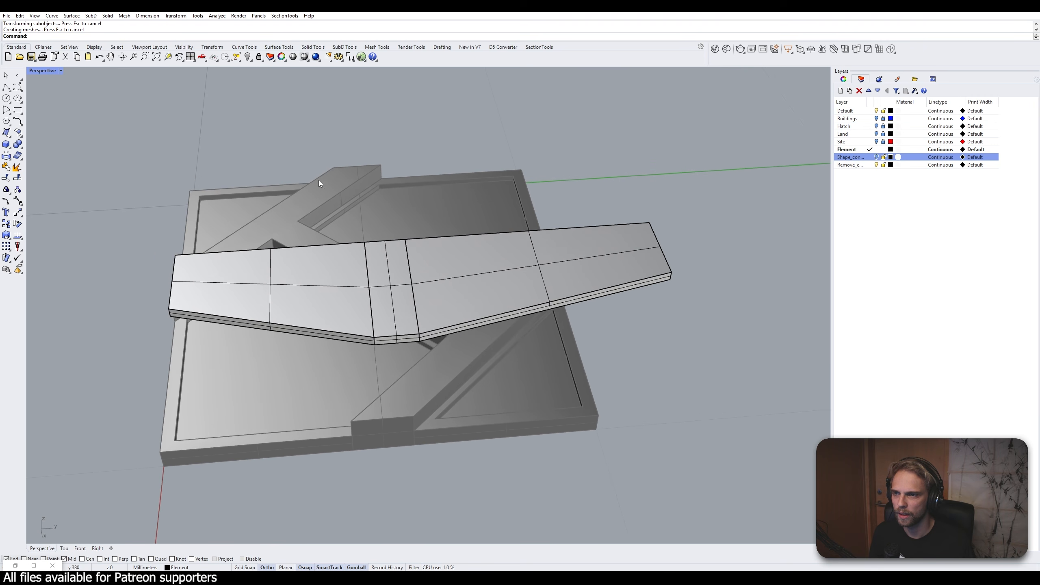
drag(319, 156, 384, 372)
right_drag(384, 373, 377, 314)
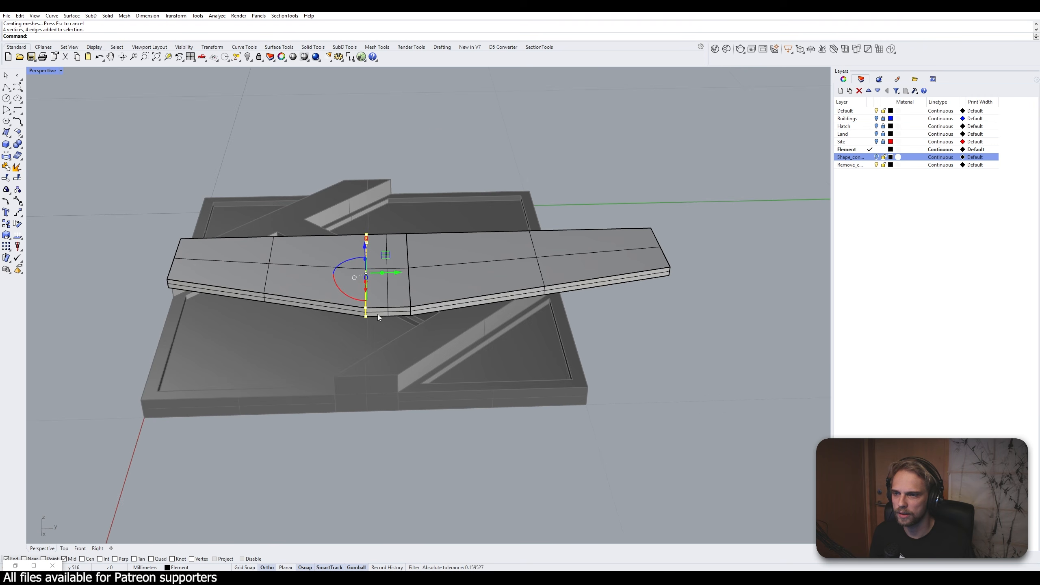
drag(397, 273, 374, 274)
click(363, 366)
Extrude the middle segment's protruding side face outward to form a third arm perpendicular to the plank
right_drag(326, 363, 400, 385)
scroll(401, 384, up, 6)
ctrl+shift+click(348, 207)
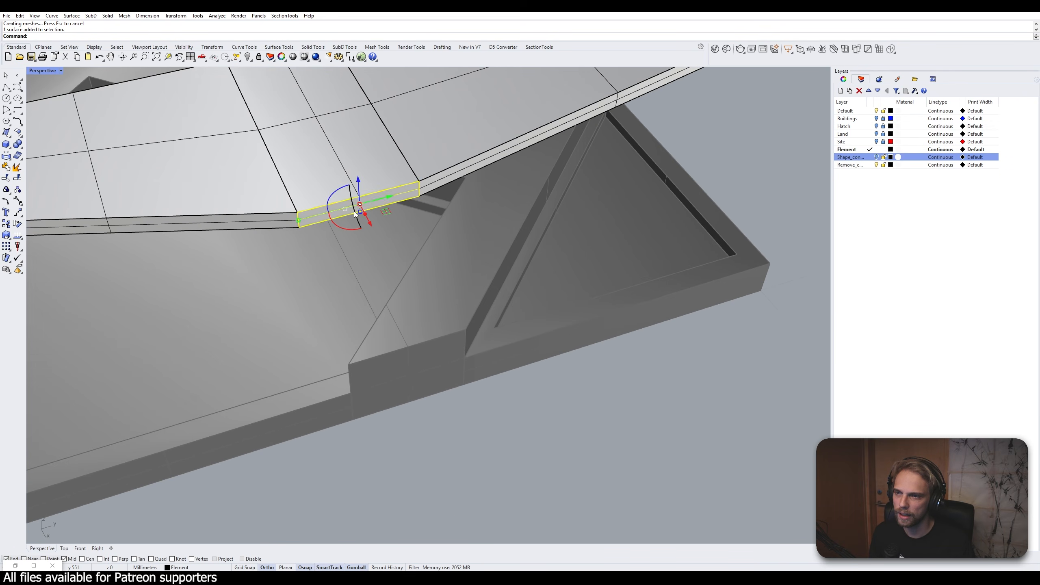
scroll(348, 208, down, 6)
right_drag(349, 210, 443, 262)
drag(397, 264, 482, 274)
right_drag(508, 306, 381, 280)
Move one vertical corner edge at the third arm's tip inward so the arm narrows toward its end
scroll(374, 279, up, 7)
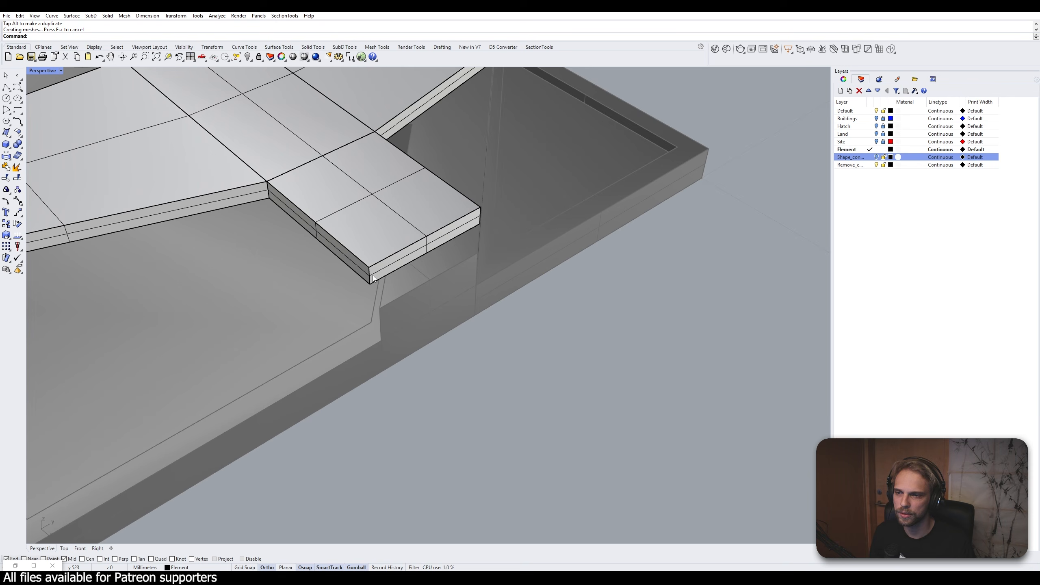
ctrl+shift+click(373, 278)
click(405, 302)
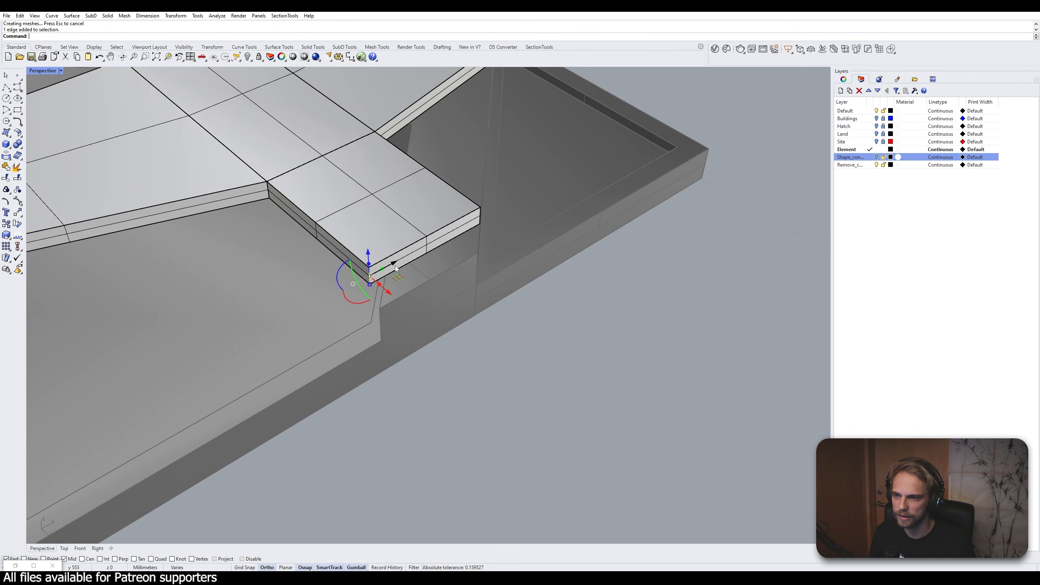
drag(396, 269, 463, 233)
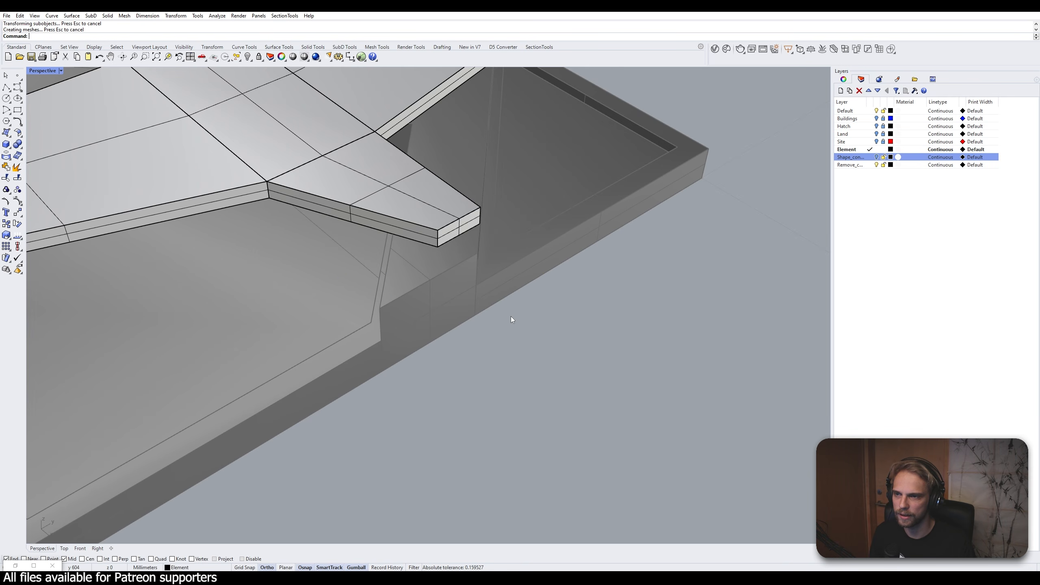
Raise the end face of the third arm vertically by 50 mm
right_drag(512, 320, 462, 284)
ctrl+shift+click(400, 327)
scroll(402, 331, down, 2)
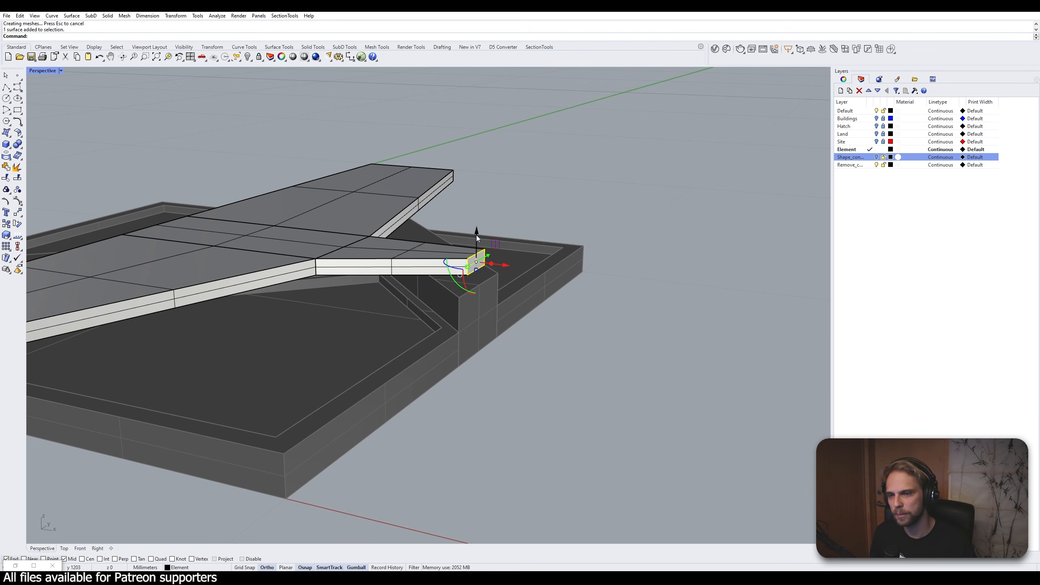
mouse_move(476, 235)
right_down()
mouse_move(536, 194)
mouse_move(490, 243)
right_up()
click(490, 242)
text(50)
key(Return)
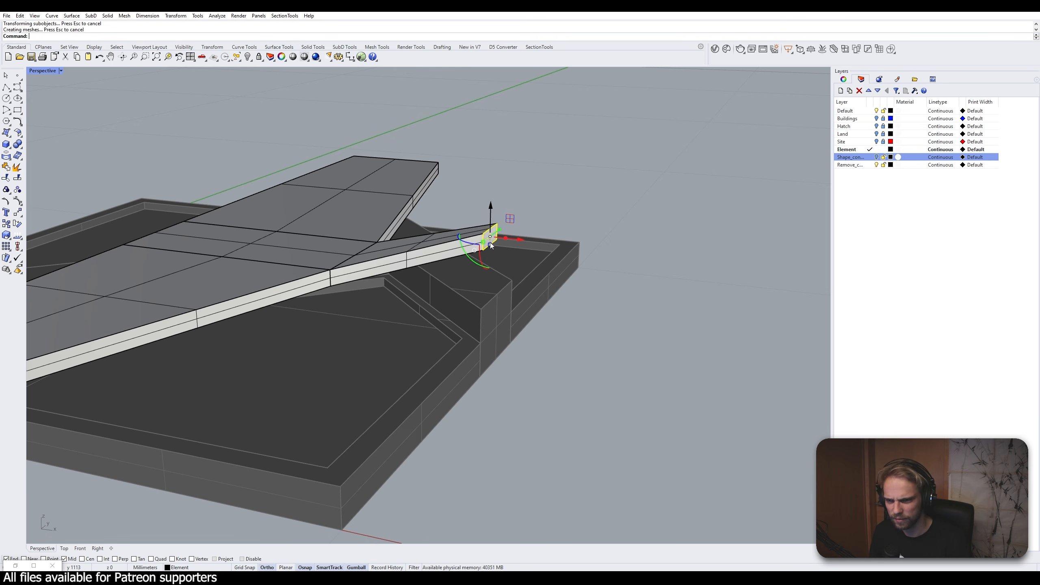
click(645, 347)
Raise the end face of the long arm that extends along the green axis vertically, so the arm slopes upward
right_drag(646, 347, 637, 327)
right_drag(568, 286, 531, 303)
scroll(532, 291, up, 7)
ctrl+shift+click(537, 323)
scroll(536, 323, down, 7)
click(565, 248)
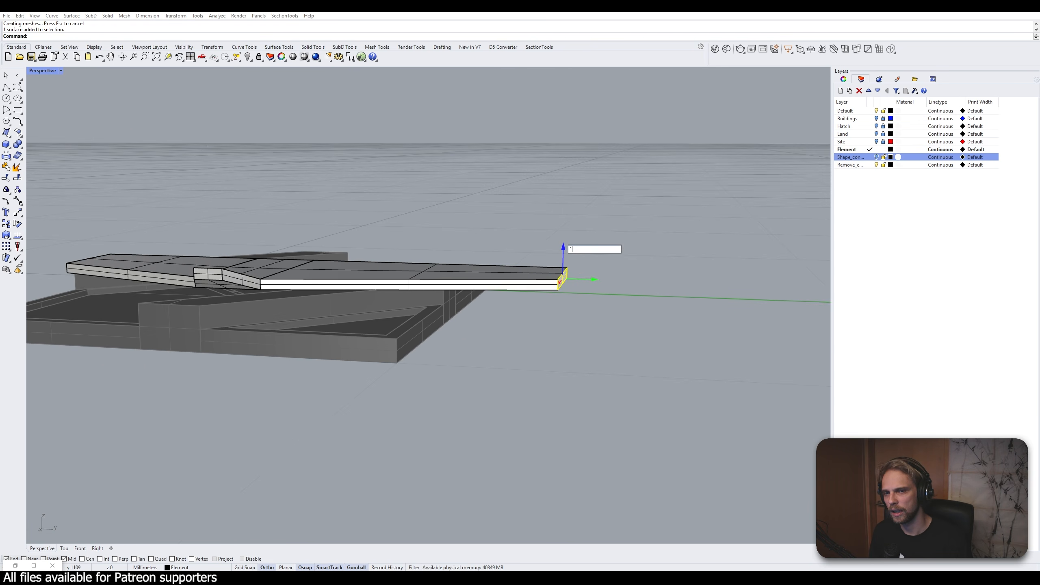
key(Return)
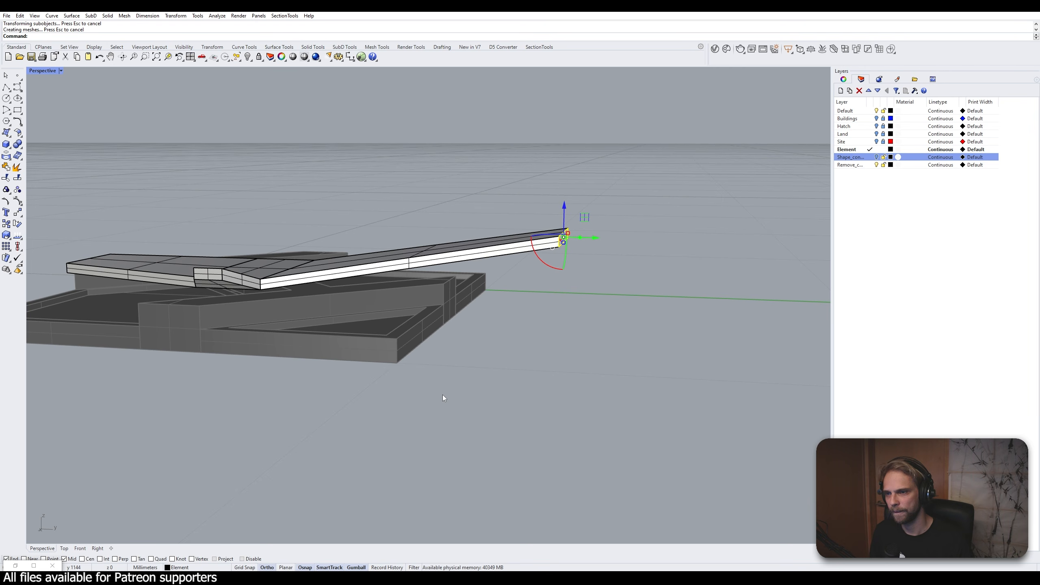
Raise the same long arm's end face vertically by a further 150 mm
right_drag(443, 395, 519, 317)
scroll(519, 317, up, 5)
ctrl+shift+click(496, 283)
scroll(497, 283, down, 6)
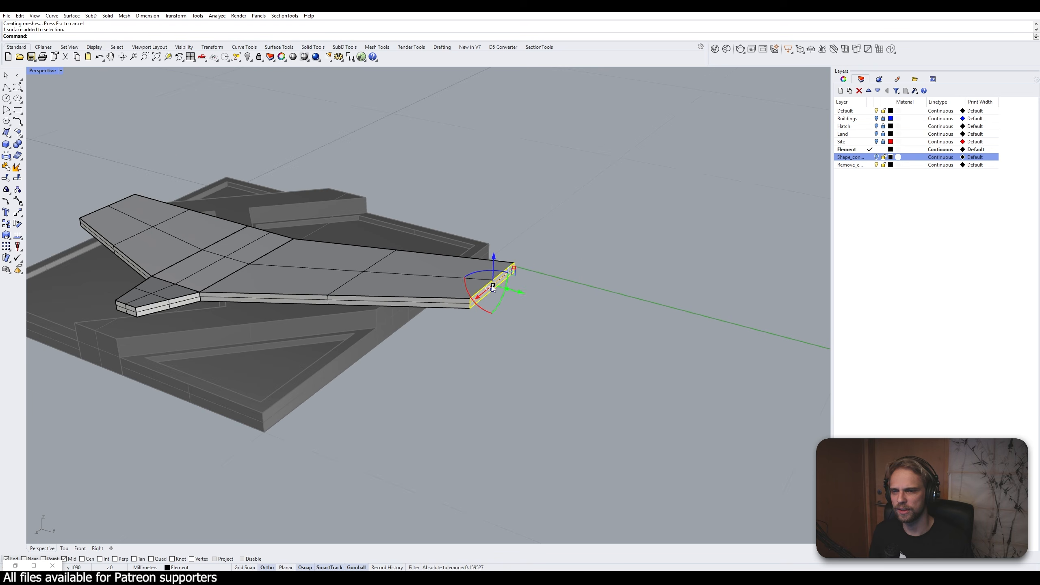
click(494, 256)
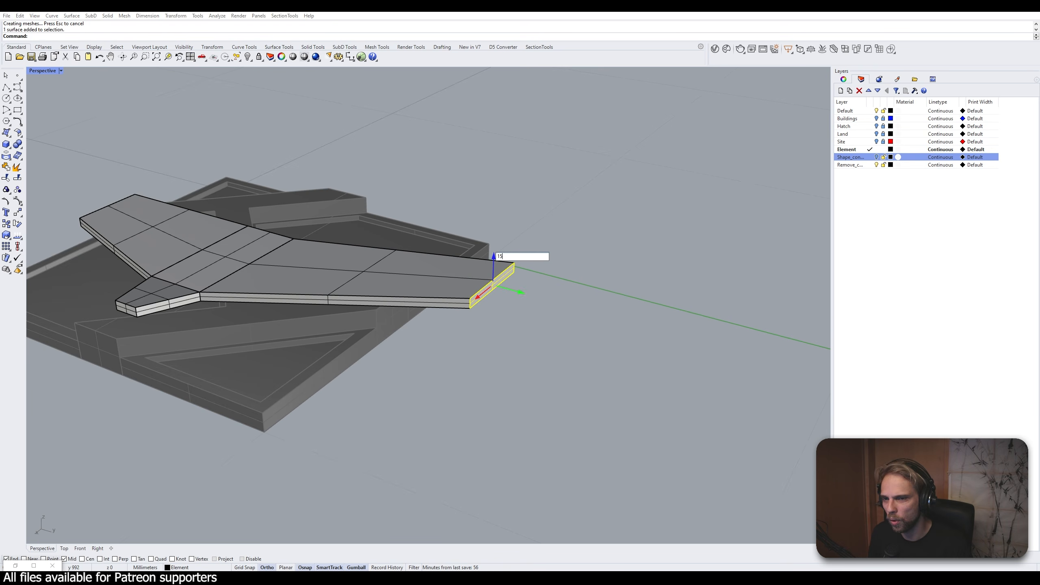
text(150)
key(Return)
Duplicate the three lower edges along the element's long side opposite the third arm and join them into one curve
right_drag(431, 318, 504, 354)
scroll(465, 353, down, 4)
scroll(463, 241, up, 4)
right_drag(448, 321, 499, 282)
scroll(489, 273, up, 5)
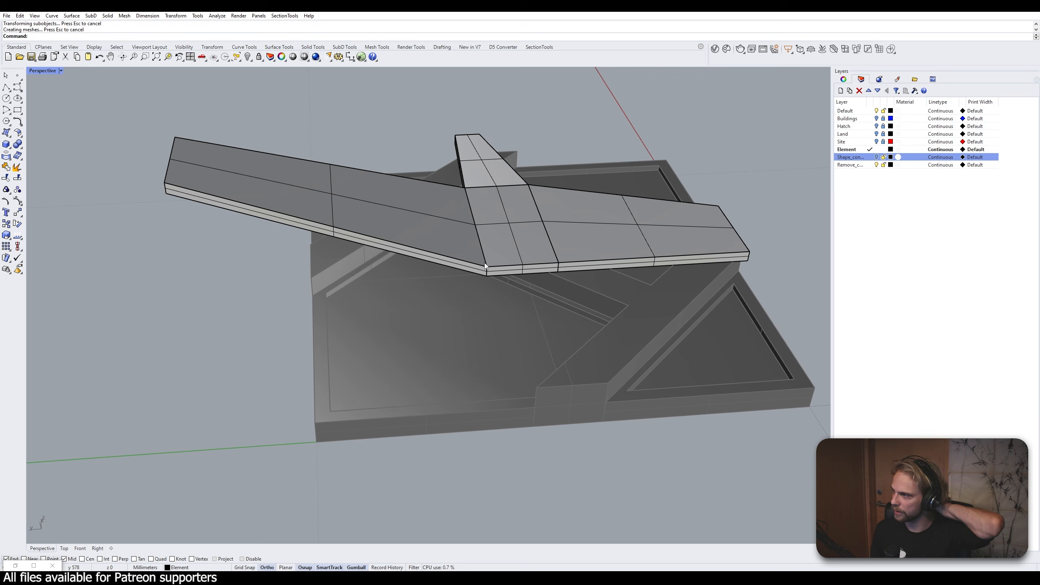
ctrl+shift+click(247, 215)
click(287, 238)
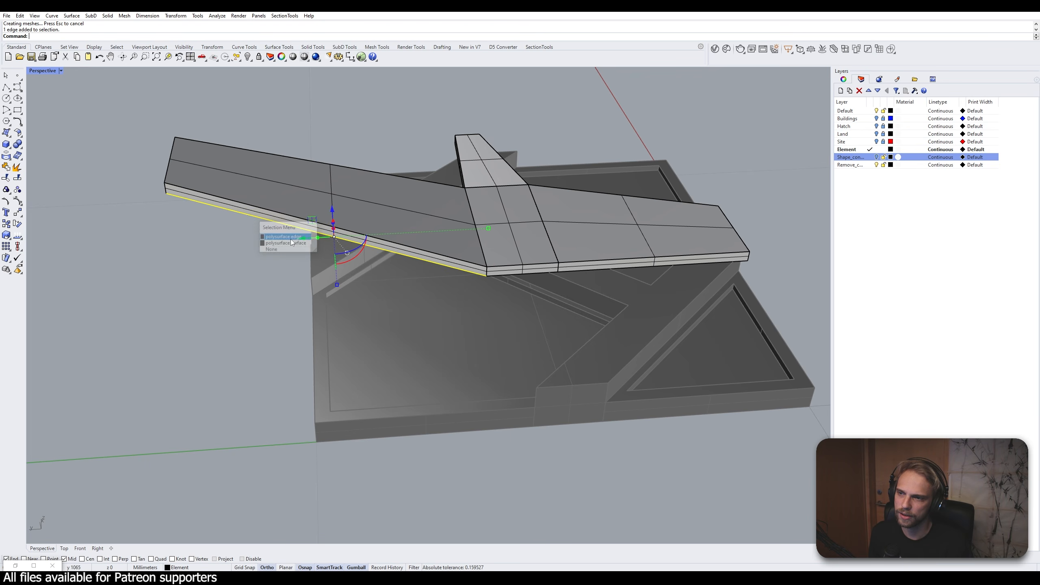
ctrl+shift+click(511, 279)
click(529, 296)
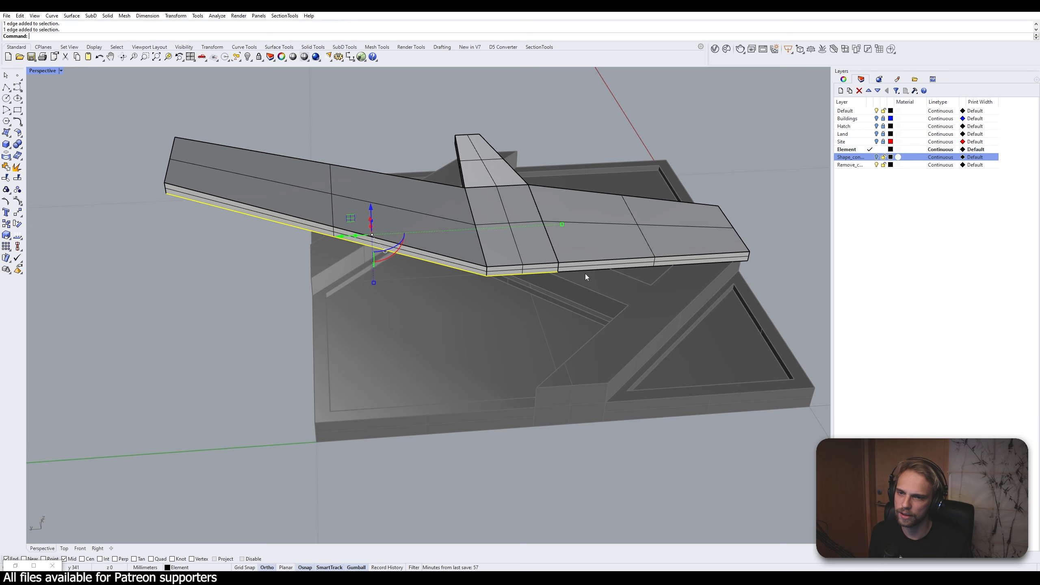
ctrl+shift+click(586, 273)
click(608, 292)
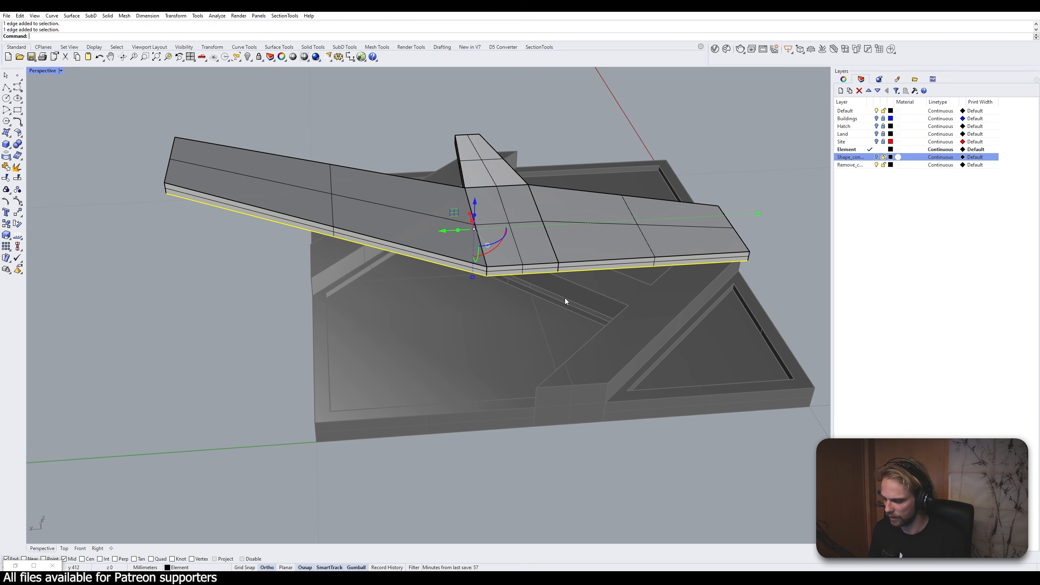
key(Return)
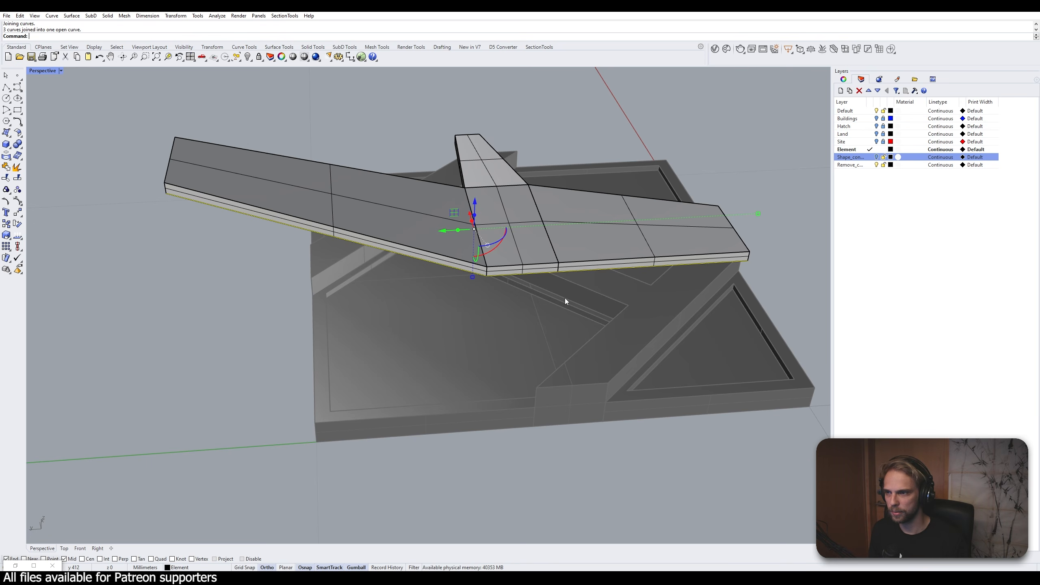
Extrude the joined edge curve vertically upward into a tall wall along the element's long side
right_drag(491, 278, 446, 301)
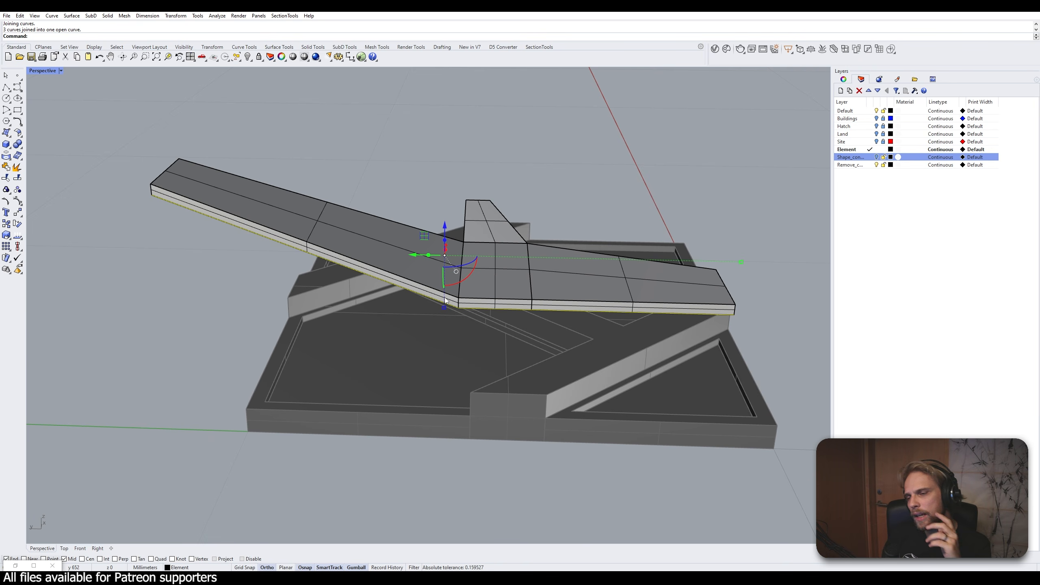
drag(445, 241, 452, 124)
click(592, 147)
right_drag(592, 146, 531, 148)
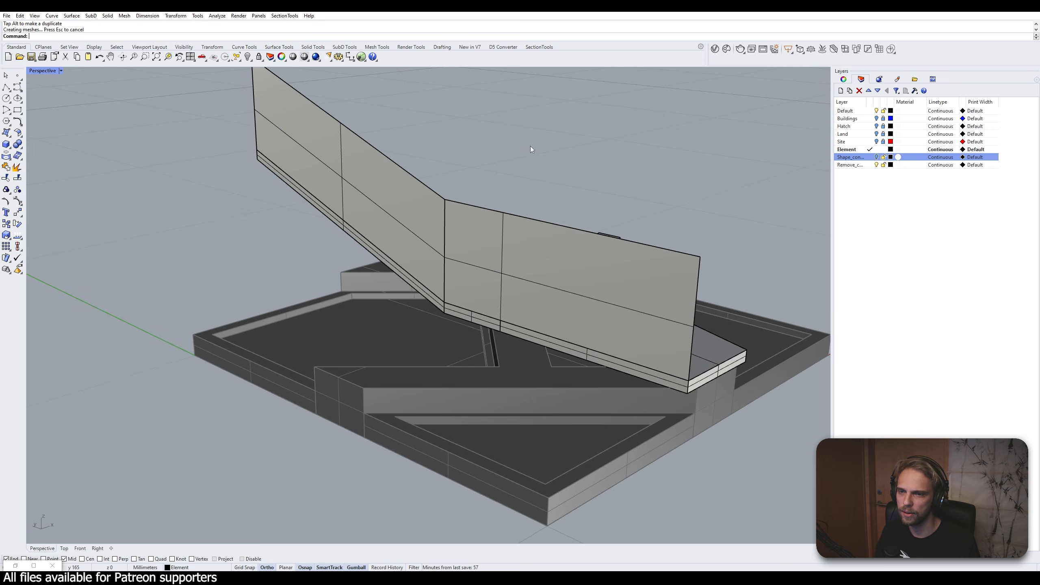
click(496, 253)
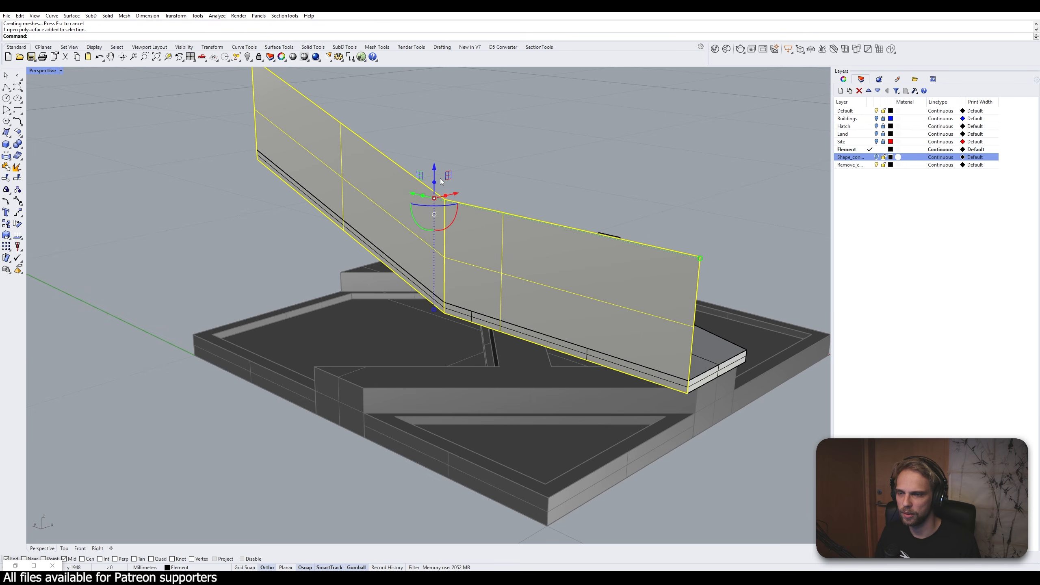
click(552, 178)
Move the wall's outer top vertex at the raised arm's end down onto the upper corner of that arm's tip
right_drag(552, 180, 508, 208)
click(486, 241)
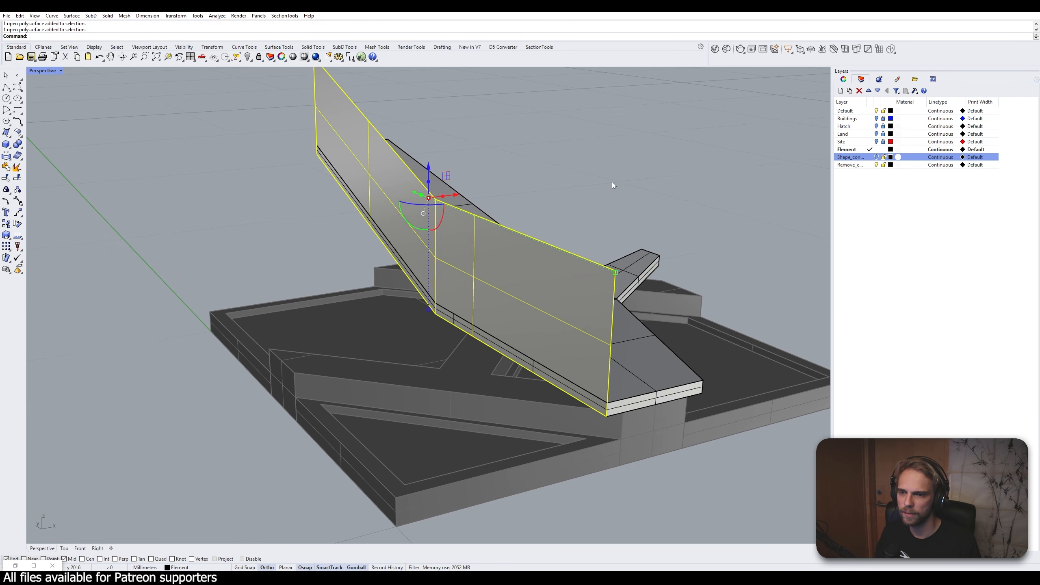
right_drag(612, 182, 409, 177)
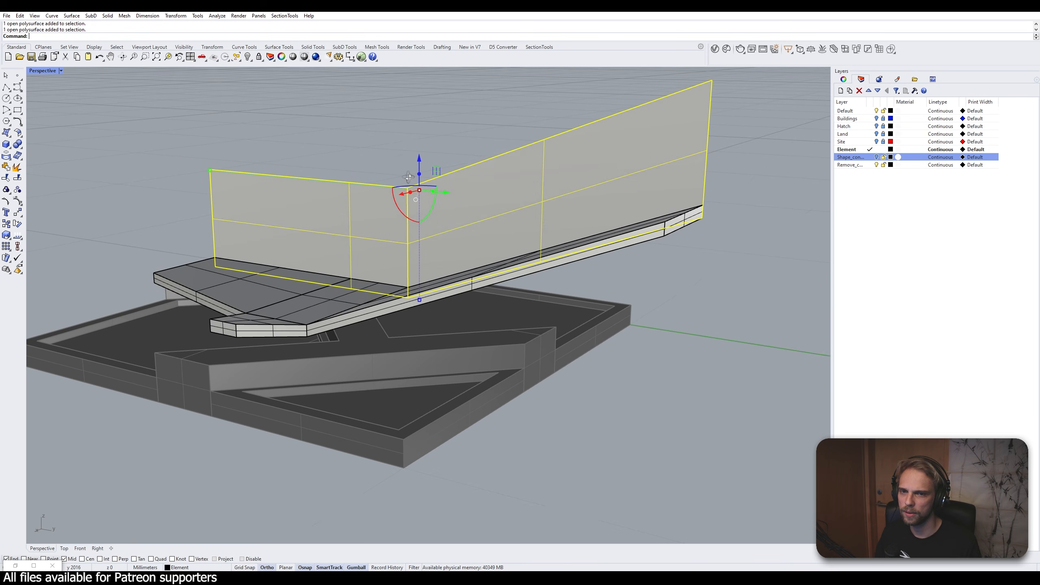
click(731, 231)
right_drag(741, 163, 660, 189)
click(642, 159)
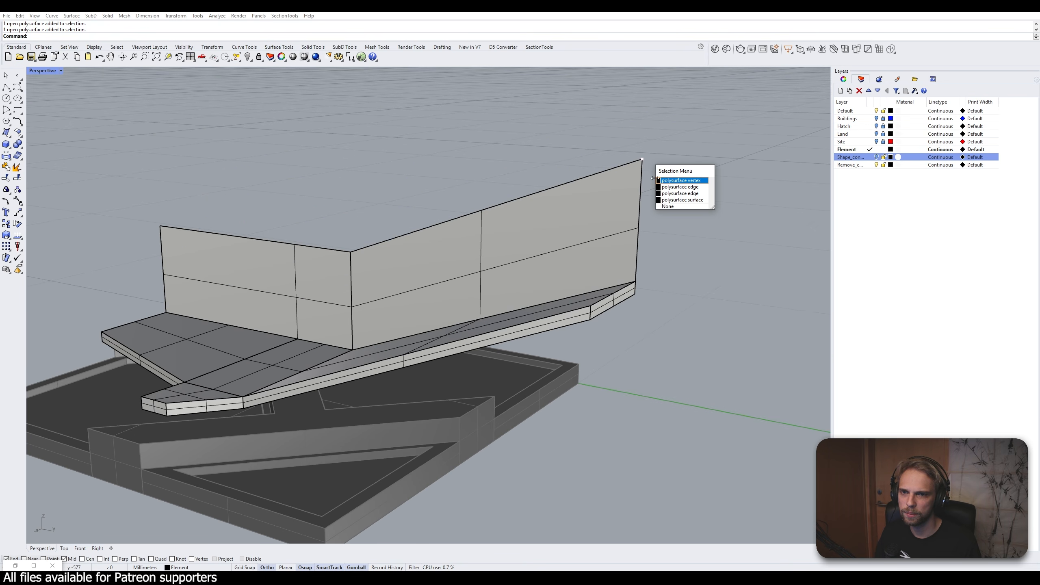
click(670, 180)
text(m)
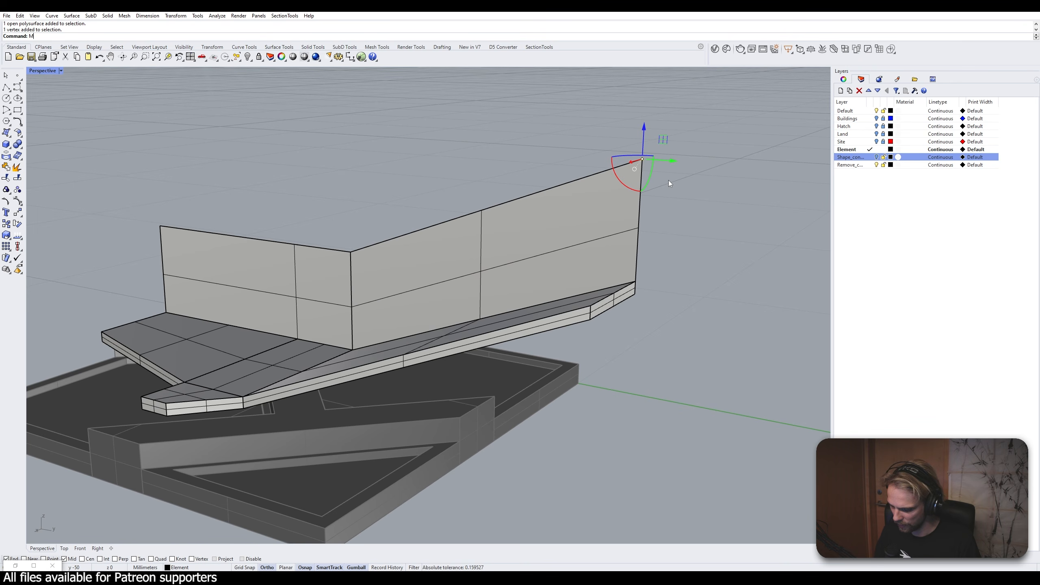
key(Return)
click(642, 159)
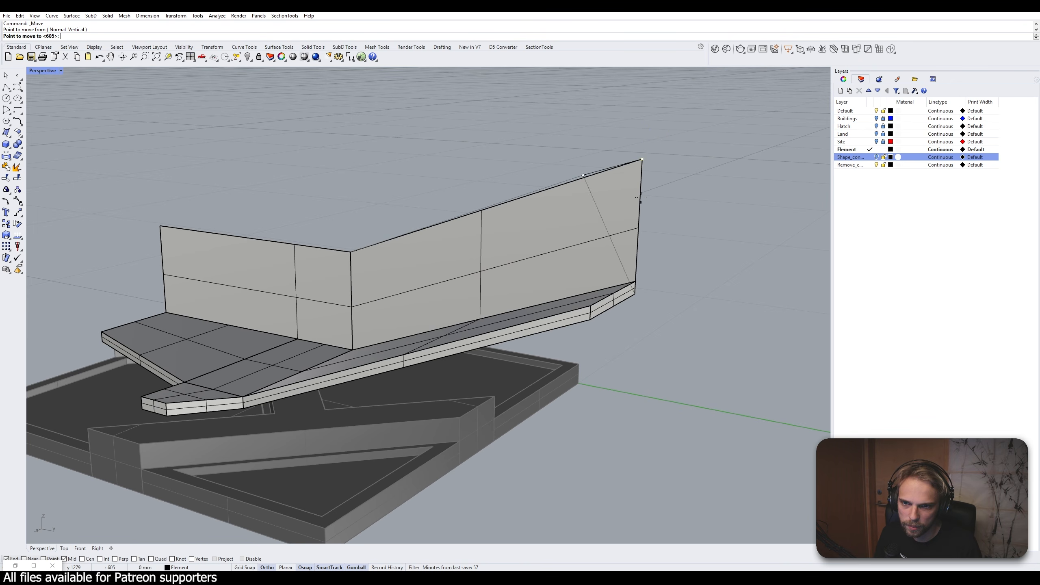
click(636, 283)
Move the wall's top edge above the flat arm vertically to the height of the raised arm's tip
right_drag(682, 279, 516, 256)
ctrl+shift+click(519, 251)
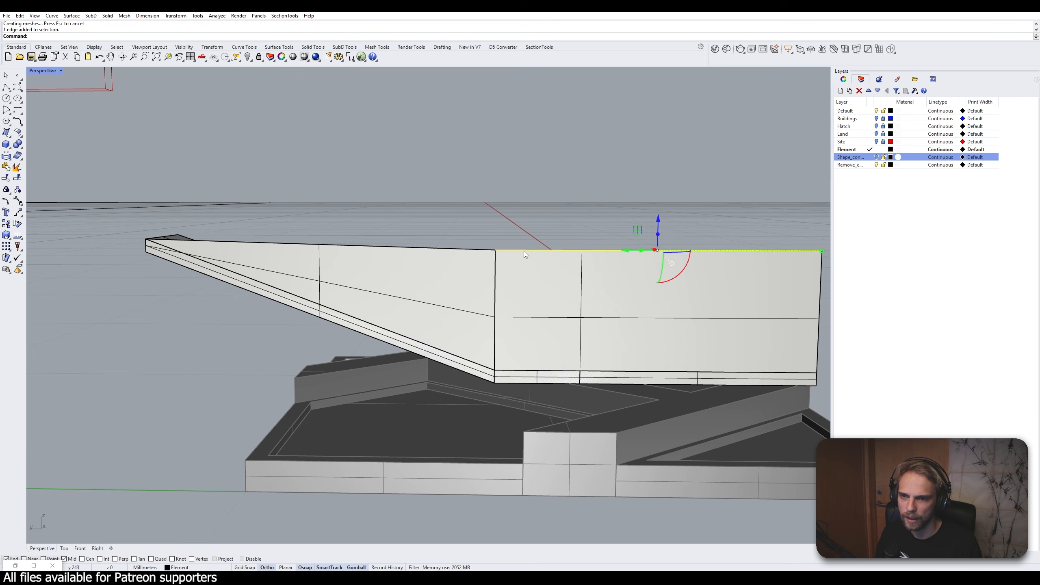
text(m)
key(Return)
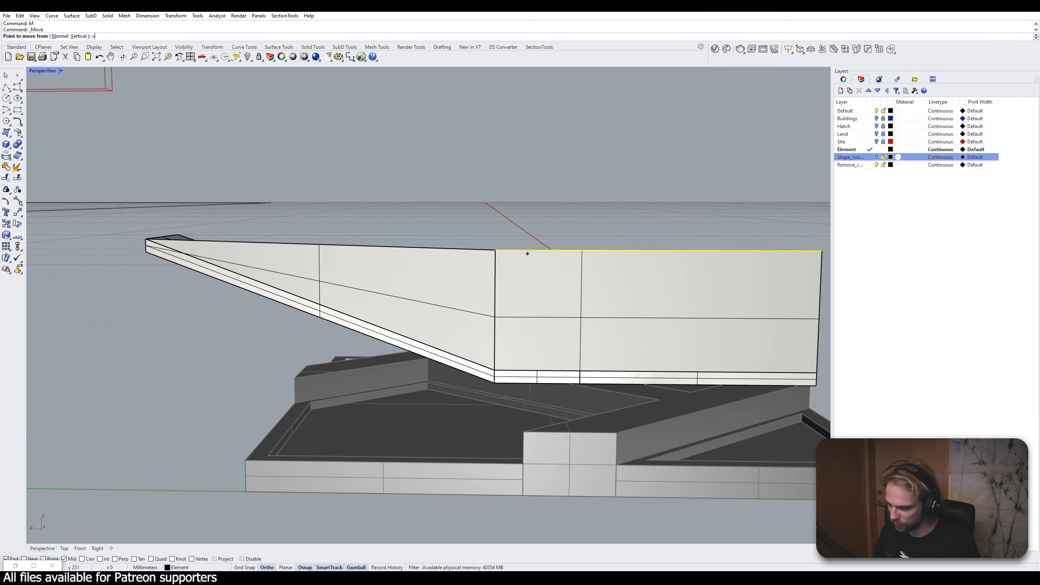
click(507, 262)
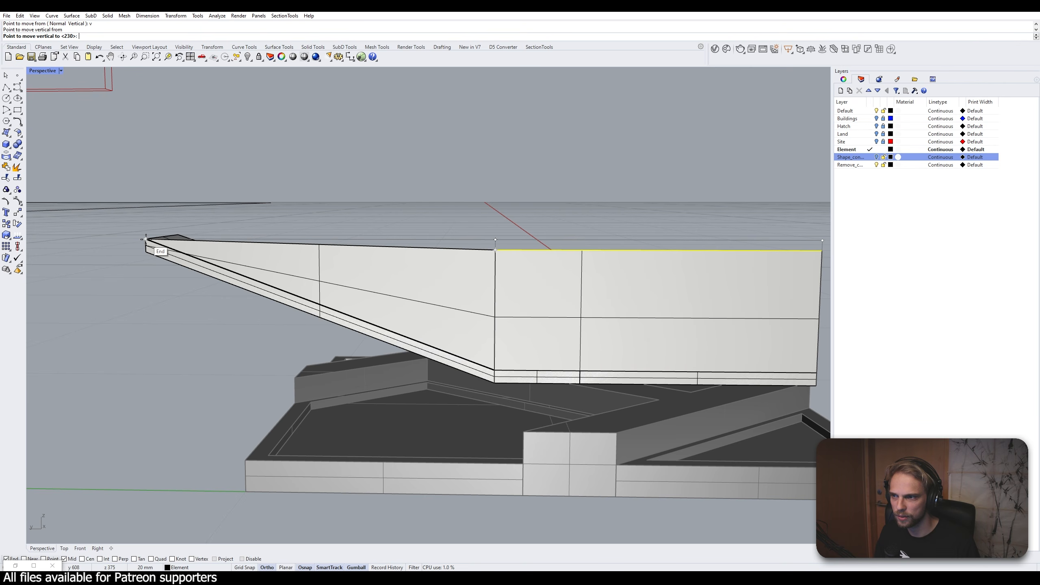
click(163, 238)
Move the wall's outer top vertex at the flat arm's end down onto the upper corner of that arm's tip
scroll(380, 242, down, 3)
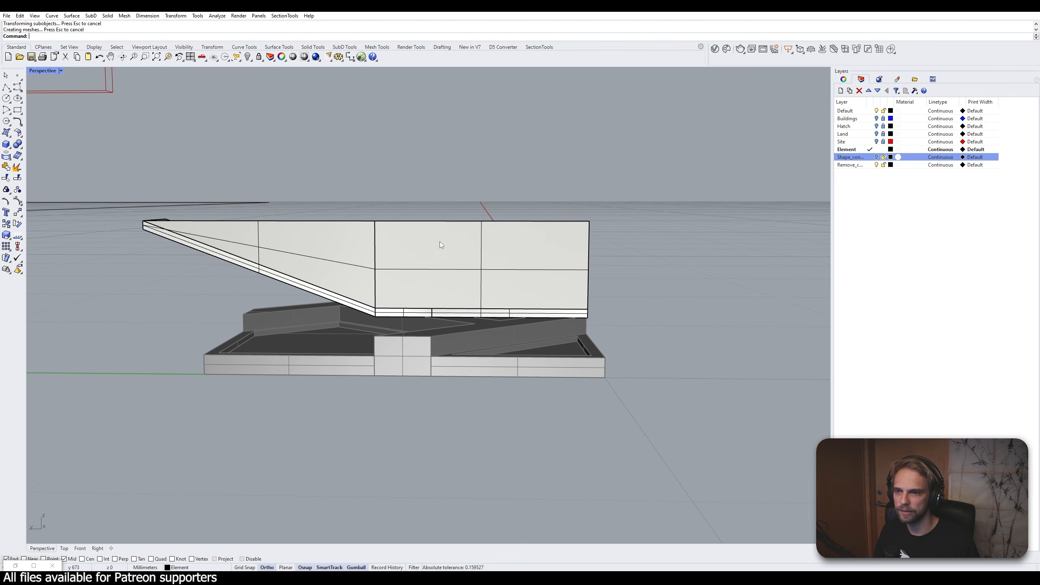
ctrl+shift+click(590, 223)
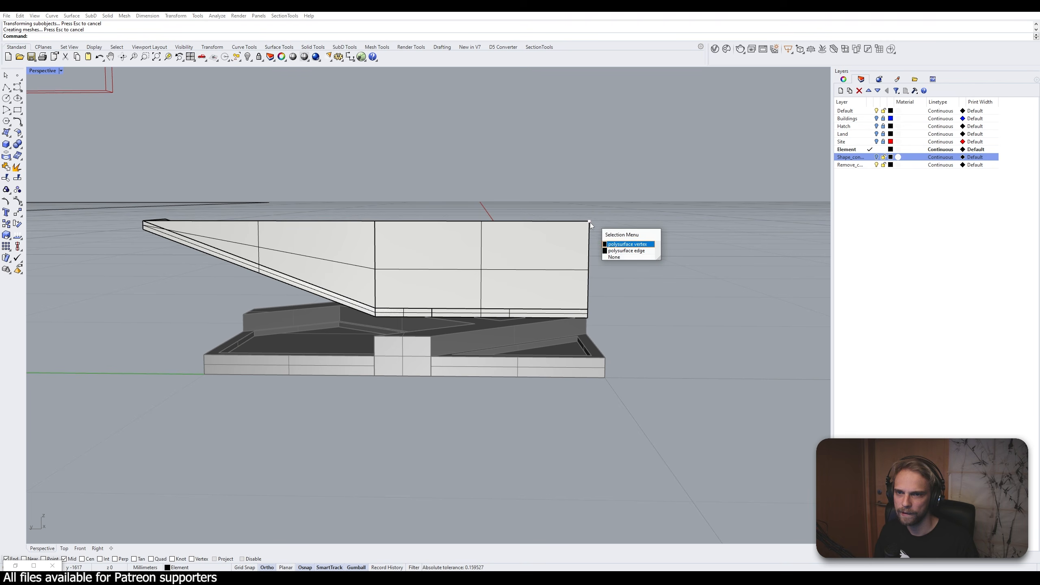
click(610, 244)
drag(589, 208, 584, 273)
click(637, 253)
right_drag(637, 253, 401, 256)
scroll(271, 288, up, 6)
ctrl+shift+click(258, 304)
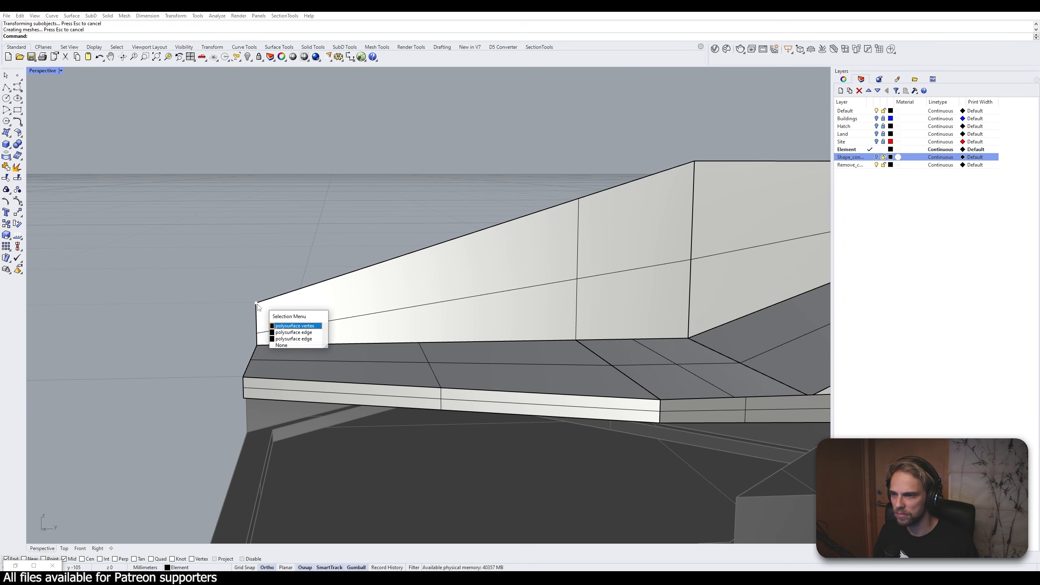
ctrl+shift+click(257, 304)
text(m)
key(Return)
click(257, 304)
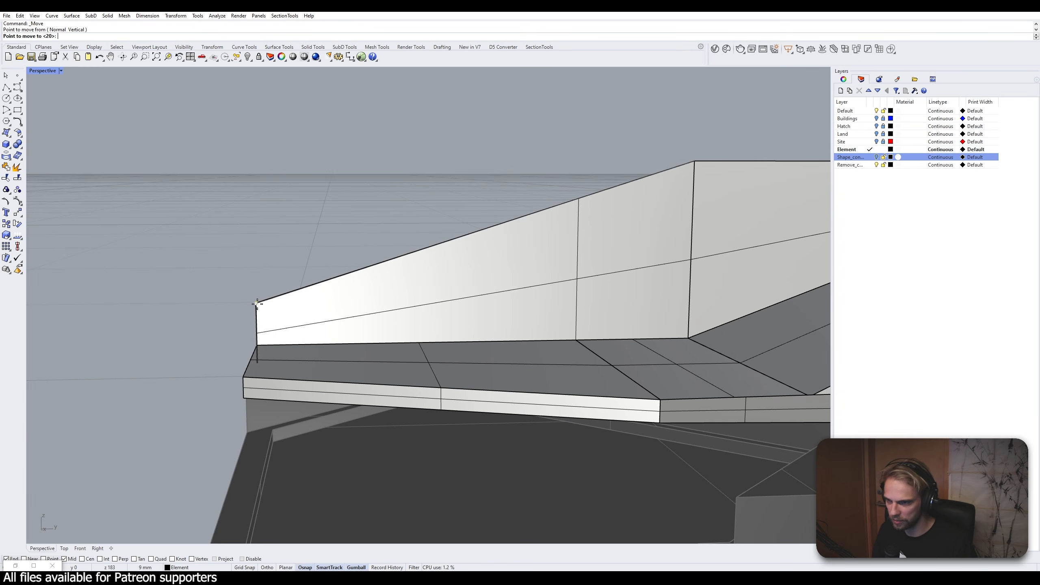
click(258, 346)
Extrude the tapered wall surface horizontally outward, away from the third arm, to give it thickness
right_drag(225, 325, 313, 338)
scroll(438, 391, down, 6)
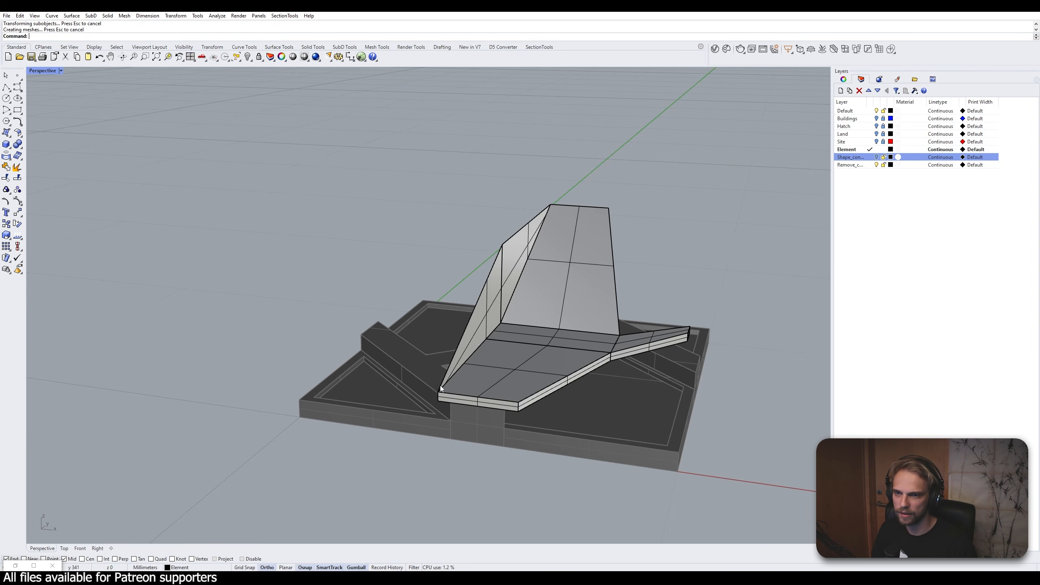
right_drag(440, 386, 404, 377)
click(584, 301)
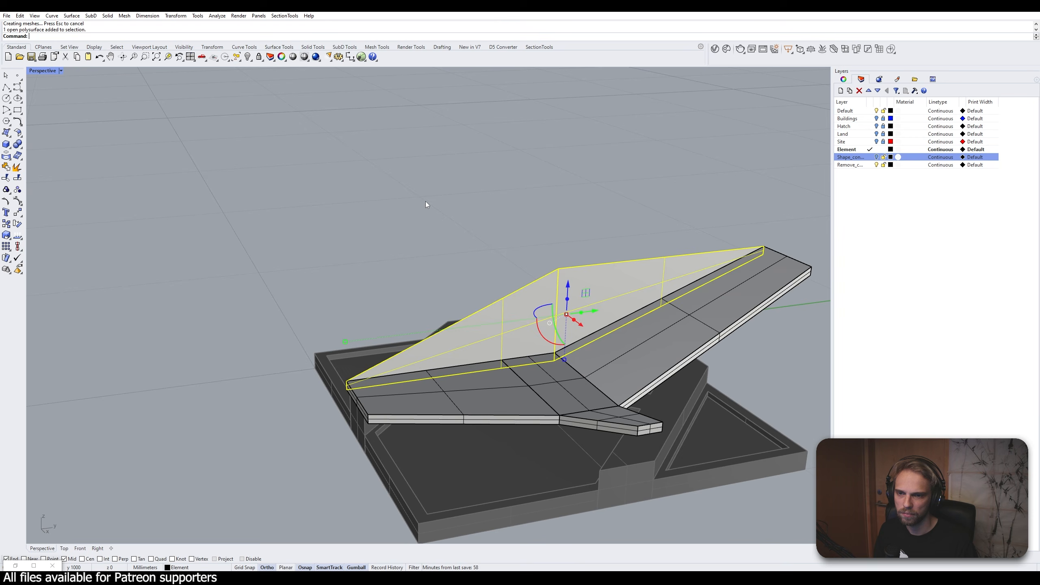
click(426, 202)
right_drag(426, 203, 517, 271)
click(500, 325)
click(514, 266)
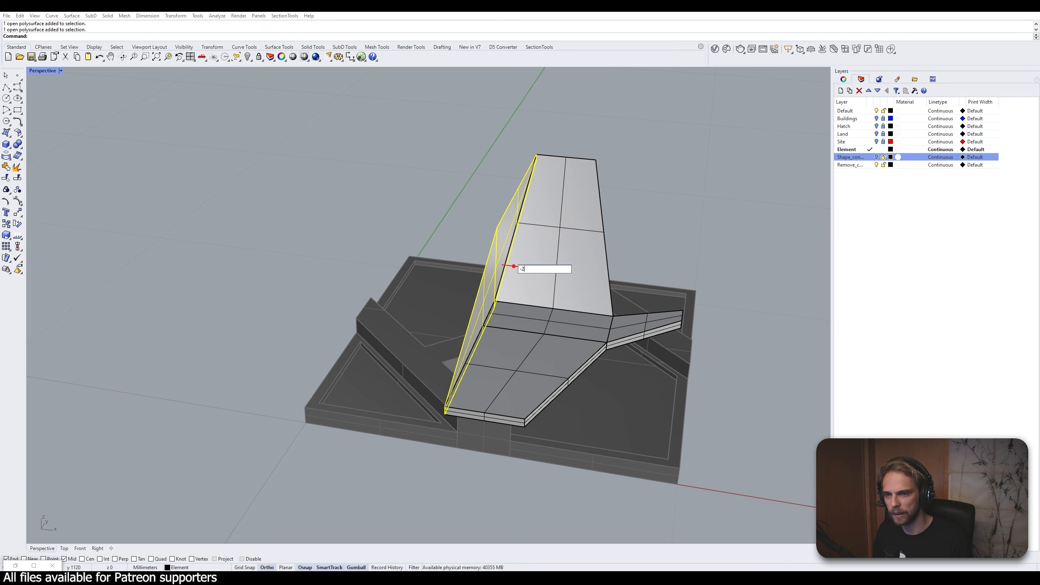
key(Return)
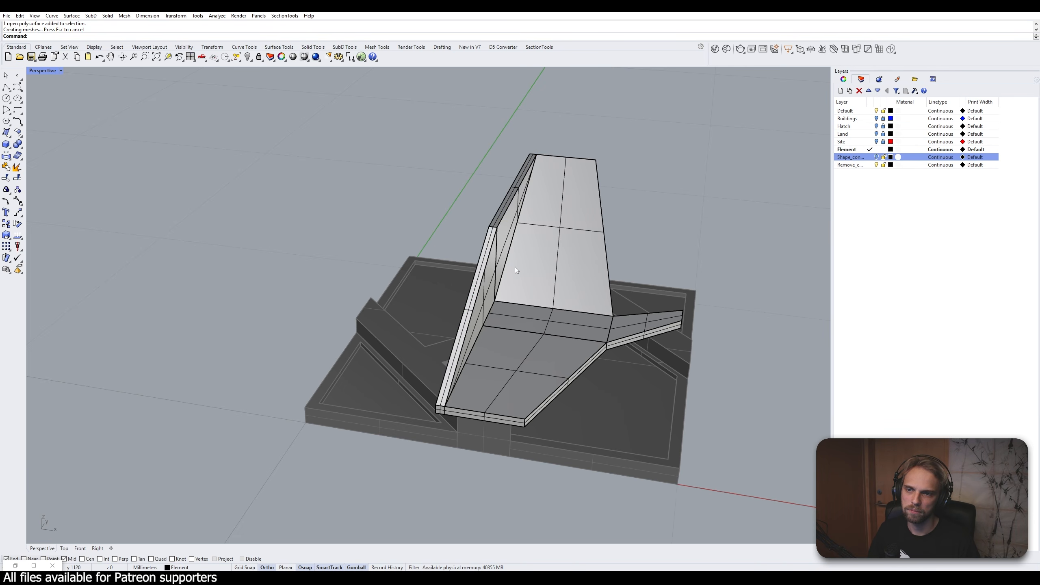
Delete the original open wall surface, keeping the closed thickened wall solid
click(515, 268)
click(540, 284)
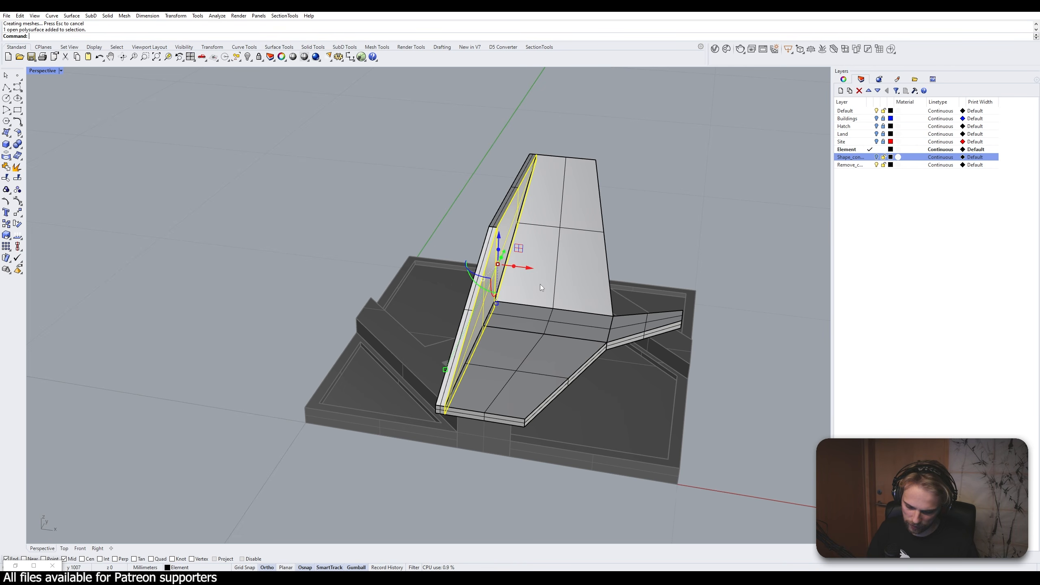
key(Delete)
click(502, 241)
key(Escape)
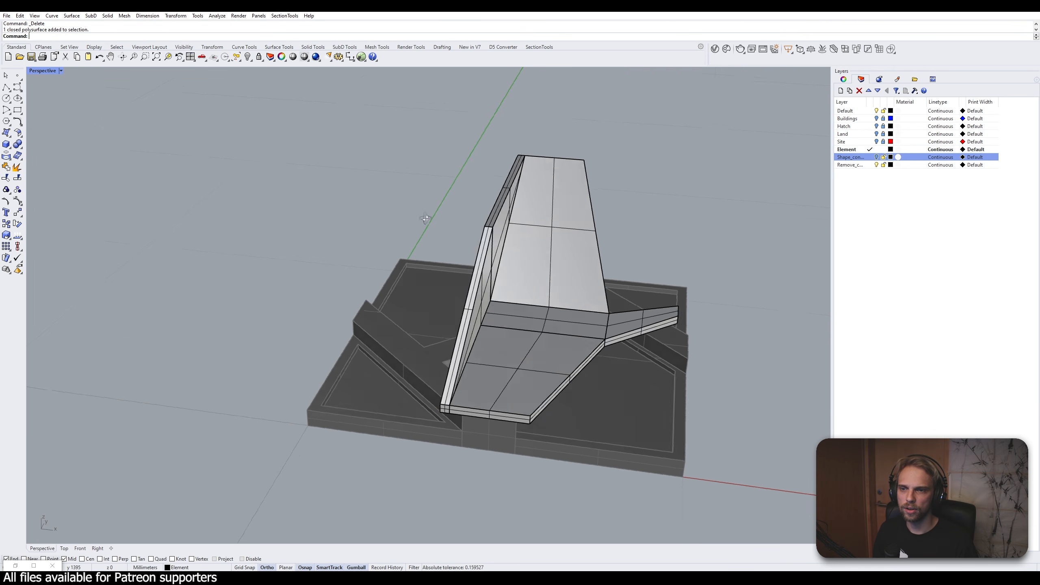
Select the three-armed plank and the wall together and combine them with BooleanUnion
right_drag(515, 237, 379, 146)
drag(377, 143, 672, 447)
right_drag(672, 447, 632, 493)
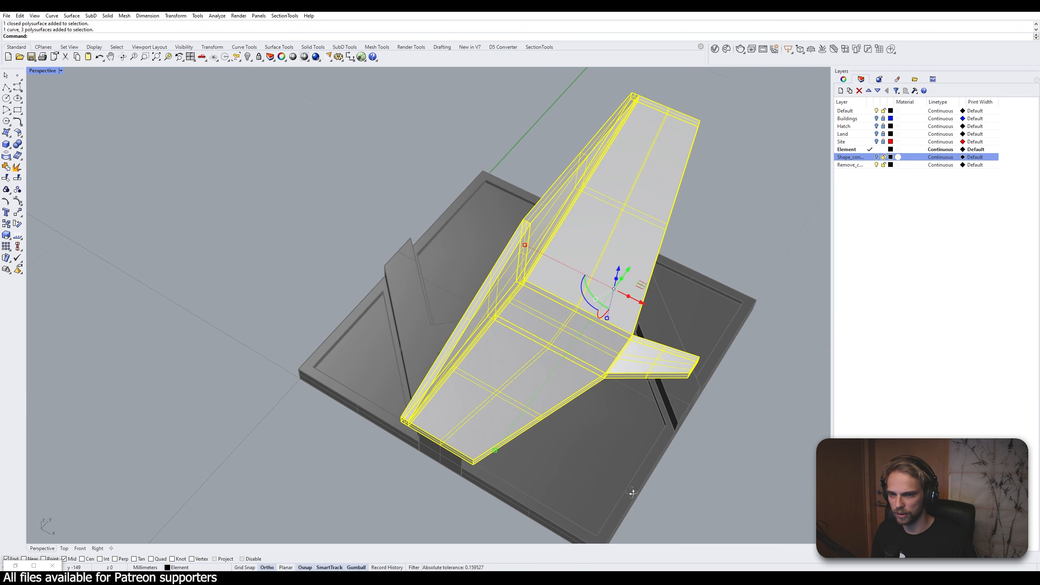
text(Boole)
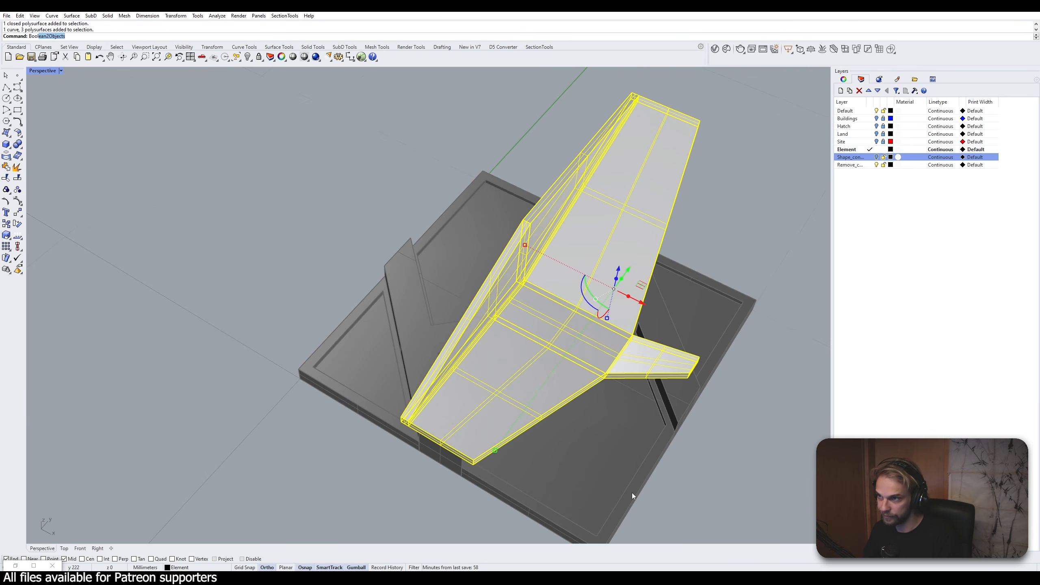
text(anu)
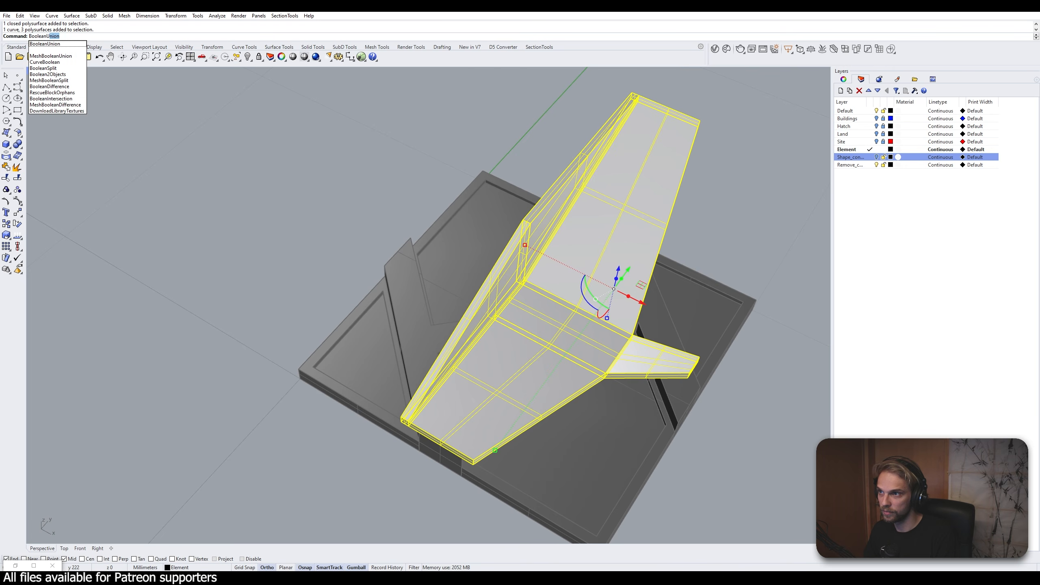
key(Return)
Merge all coplanar faces of the united three-armed solid with MergeAllCoplanarFaces
text(Merge2MeshFaces)
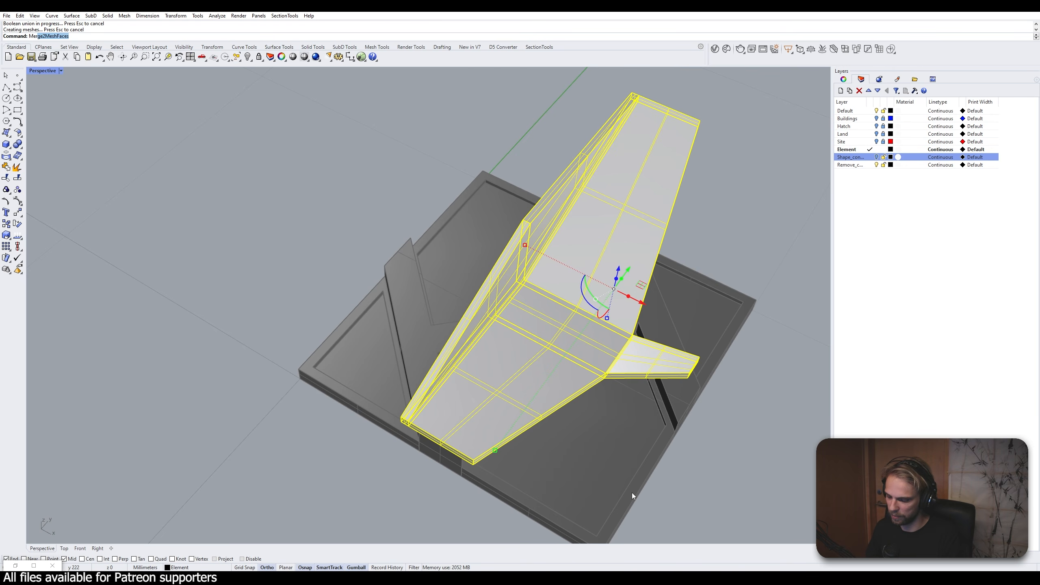
key(Down)
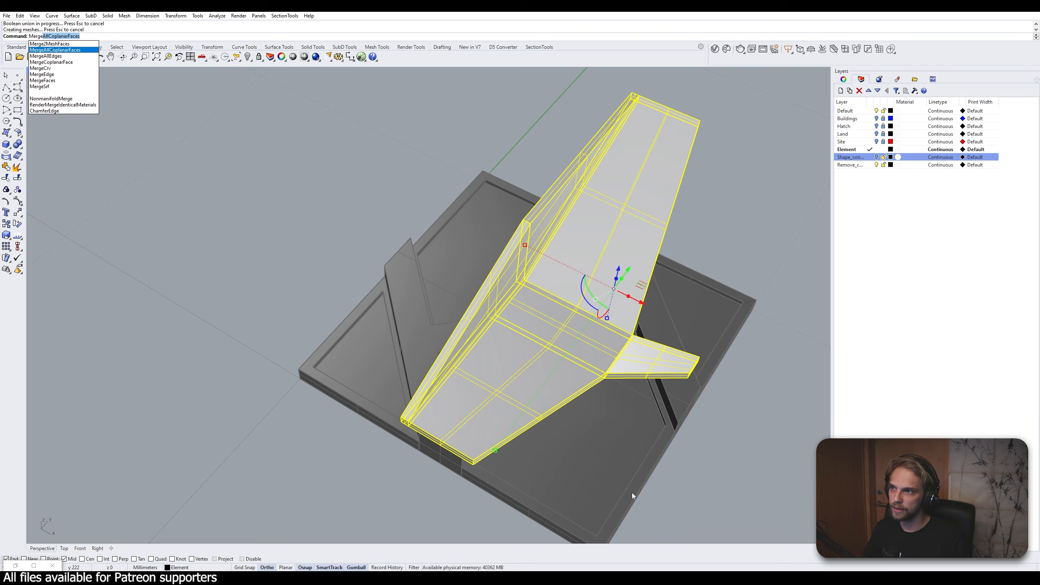
key(Return)
right_drag(630, 473, 583, 357)
click(602, 289)
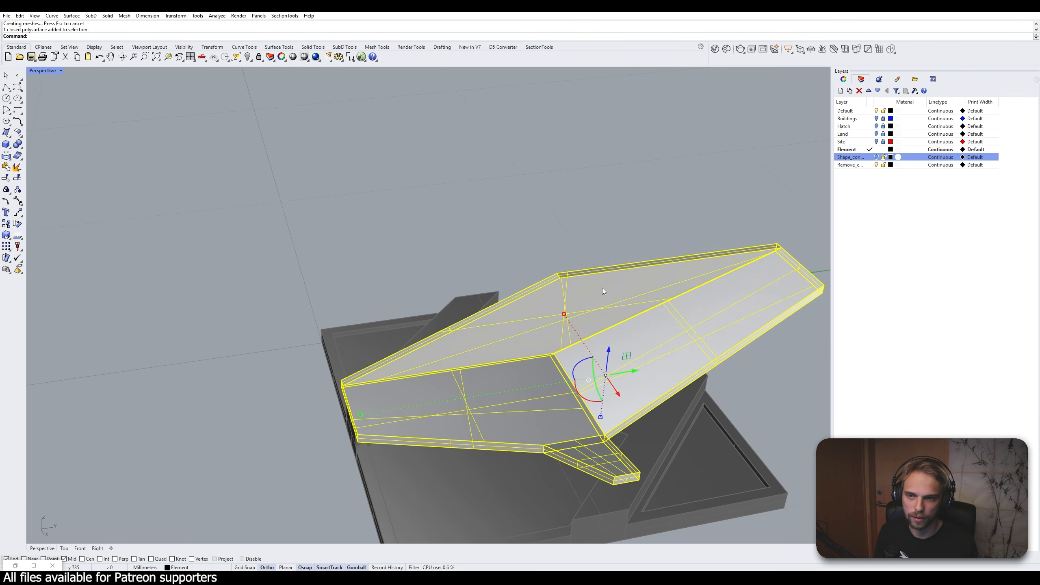
key(Escape)
right_drag(499, 310, 455, 321)
click(454, 320)
right_drag(303, 359, 580, 354)
key(Escape)
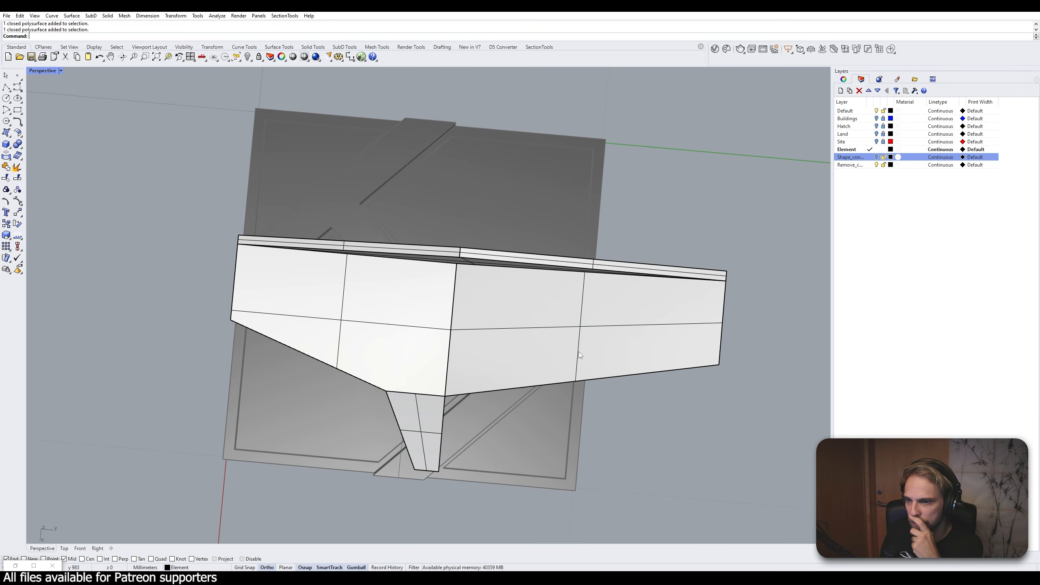
Move the vertical edges where the third arm meets the body inward, toward the side wall
right_drag(552, 342, 600, 306)
scroll(499, 228, up, 5)
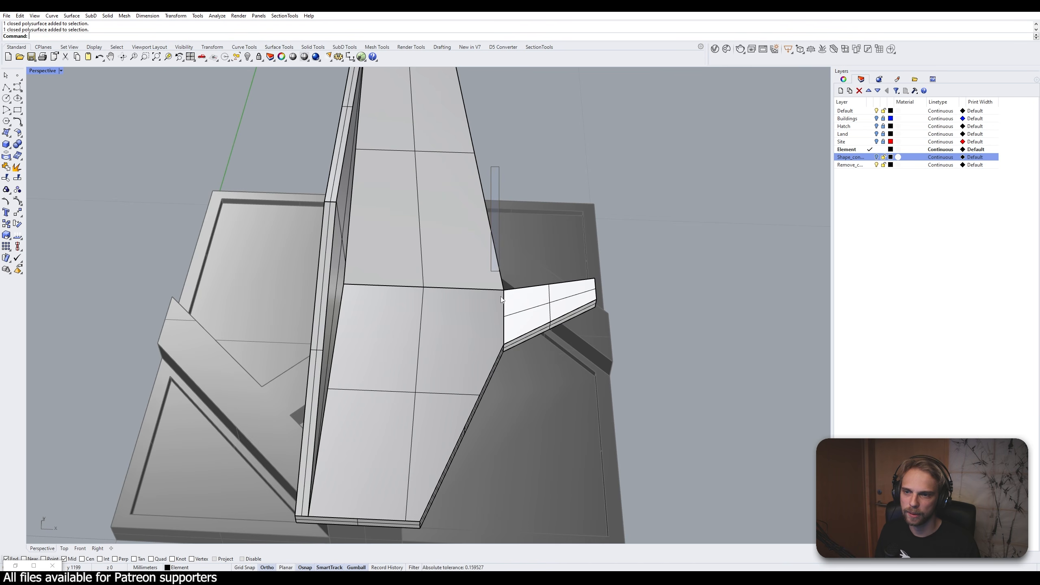
ctrl+shift+drag(502, 298, 531, 407)
right_drag(525, 358, 524, 321)
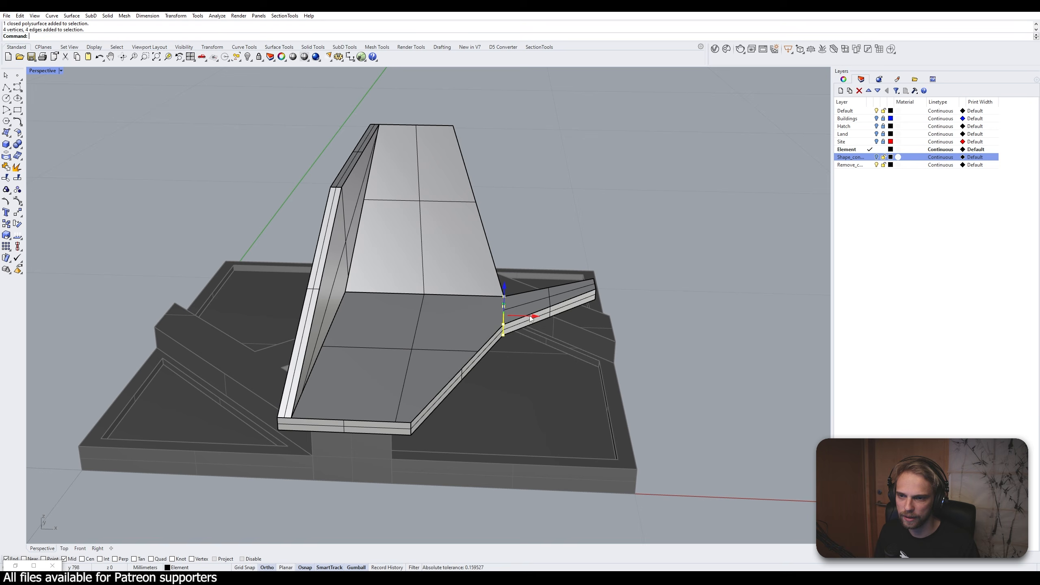
drag(531, 317, 509, 317)
click(571, 373)
right_drag(570, 373, 568, 458)
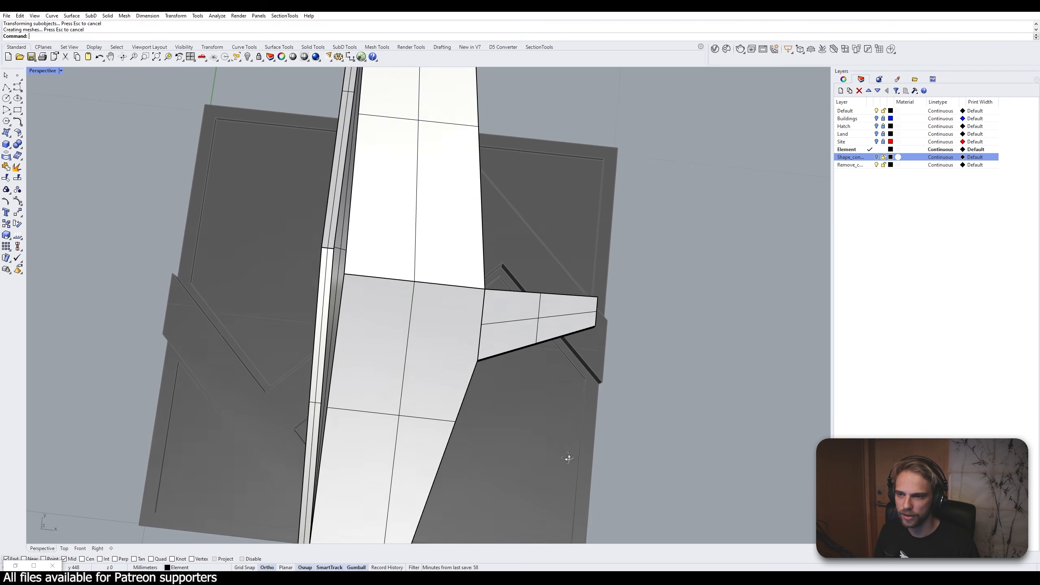
Move the vertical edge at the raised arm's outer tip corner toward the side wall to taper that arm
scroll(568, 458, down, 5)
right_drag(546, 418, 544, 286)
scroll(478, 390, up, 5)
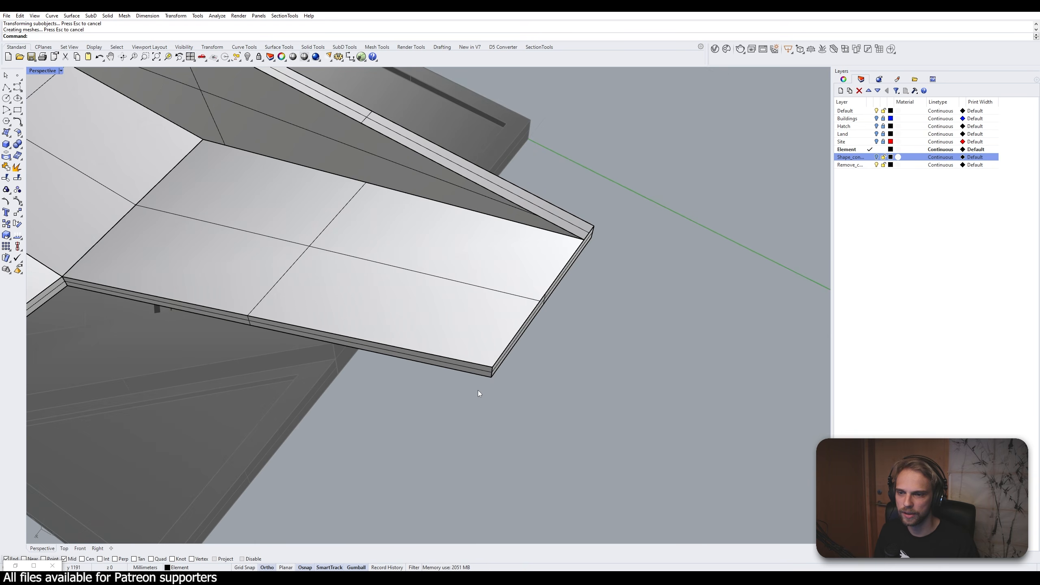
ctrl+shift+click(492, 373)
click(521, 394)
scroll(521, 395, down, 2)
right_drag(521, 394, 503, 395)
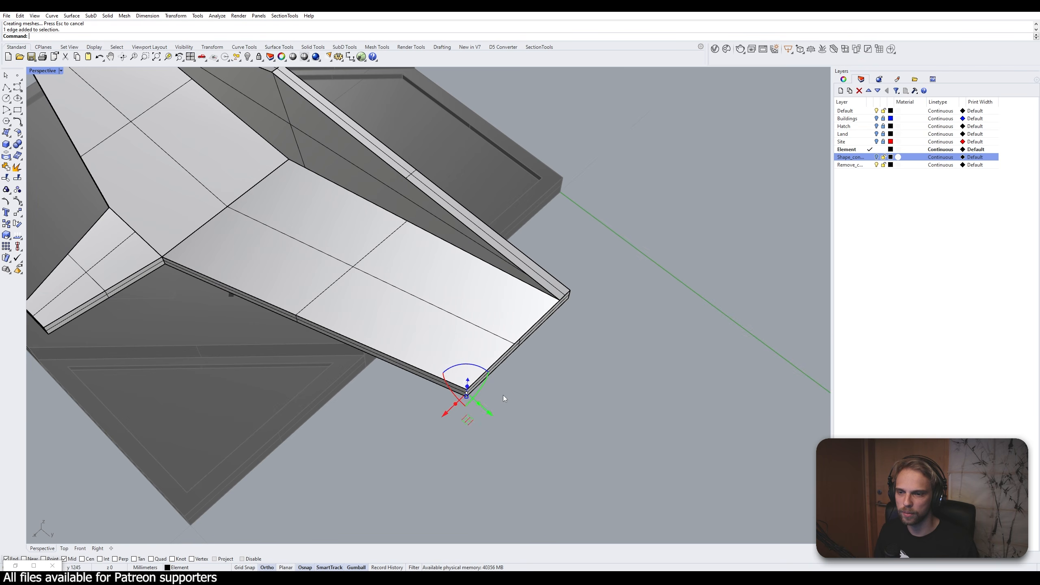
drag(450, 417, 525, 373)
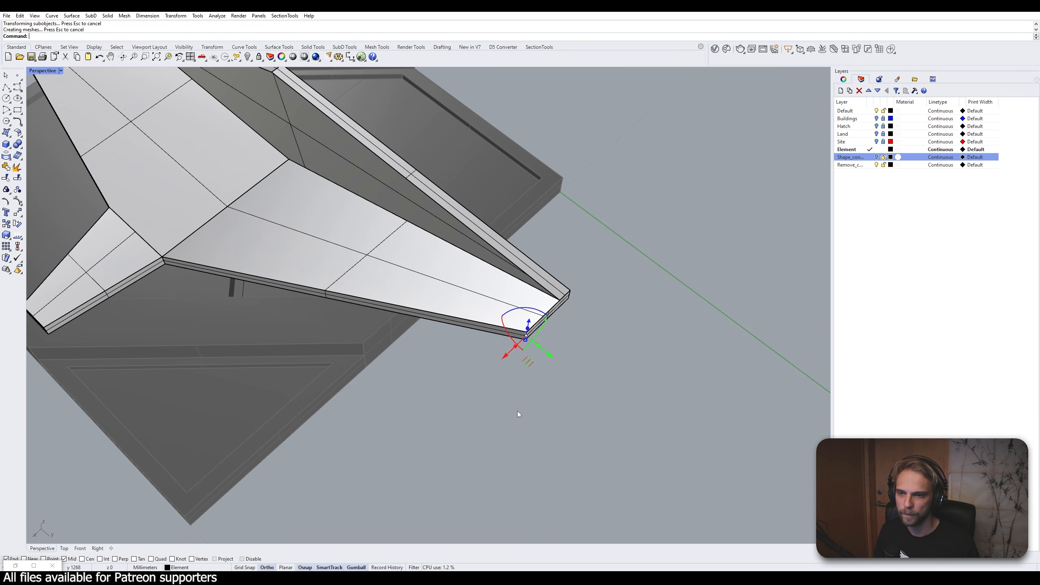
Move the vertical edge at the flat arm's outer tip corner inward to the midpoint of its end edge
scroll(426, 384, down, 4)
right_drag(425, 384, 352, 382)
scroll(345, 436, up, 5)
ctrl+shift+click(368, 468)
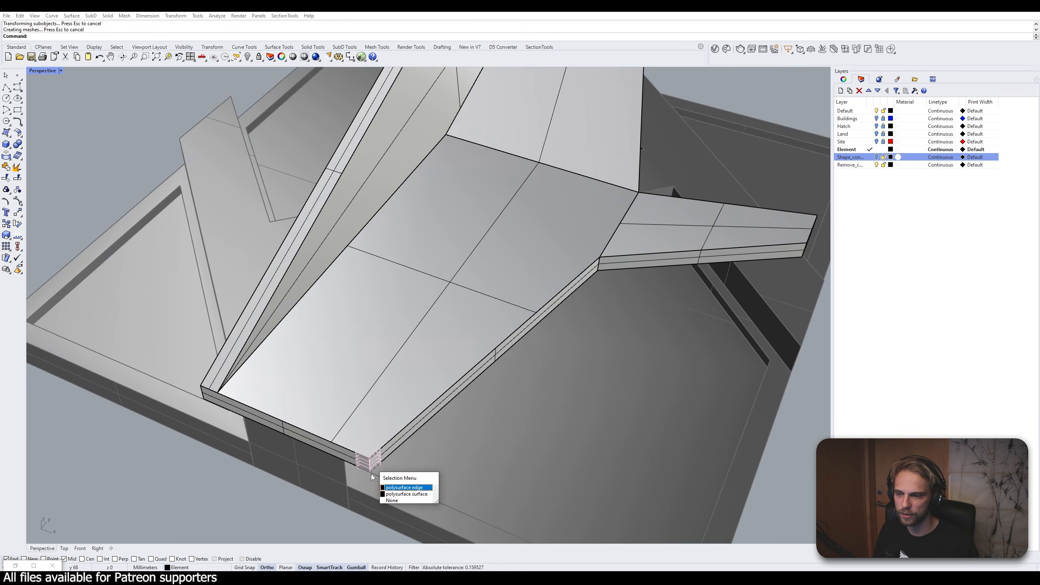
click(389, 489)
drag(372, 475, 332, 443)
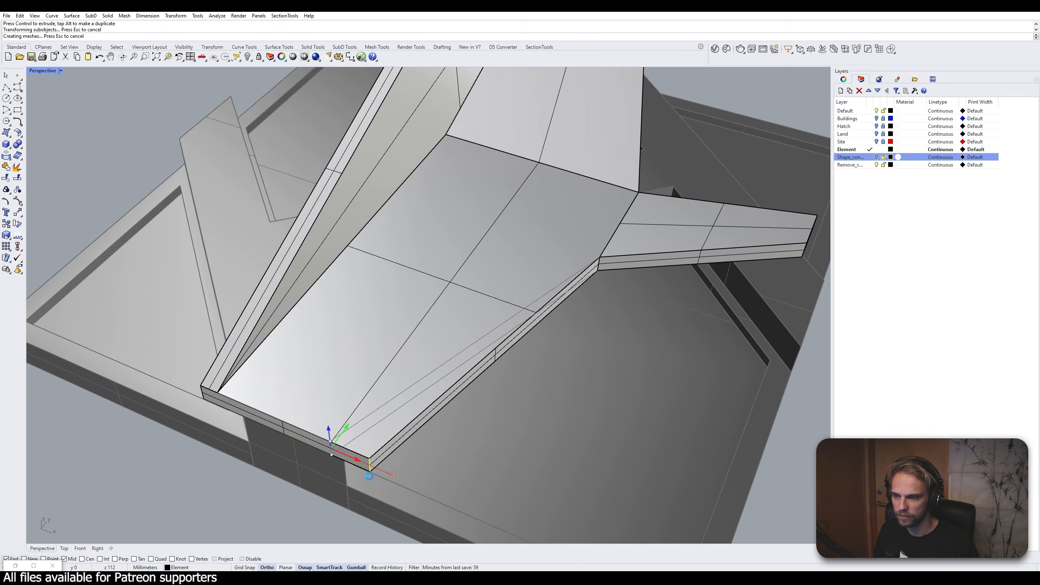
click(450, 479)
scroll(449, 479, down, 5)
right_drag(450, 478, 414, 452)
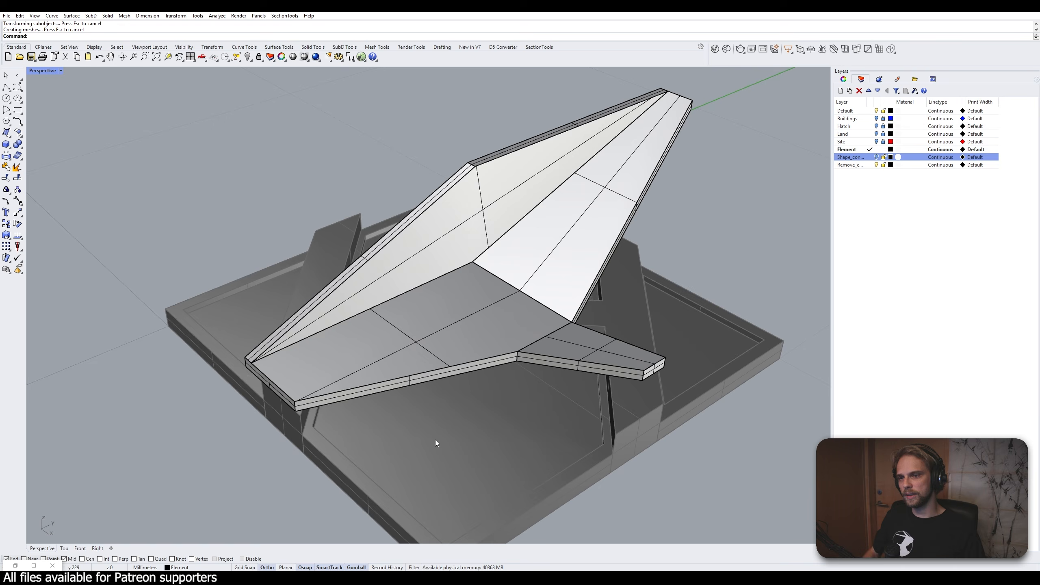
Set the reshaped three-armed solid as the Brep parameter feeding the Stick Box Morph in Grasshopper
right_drag(435, 441, 394, 289)
scroll(508, 320, up, 5)
right_drag(508, 320, 473, 334)
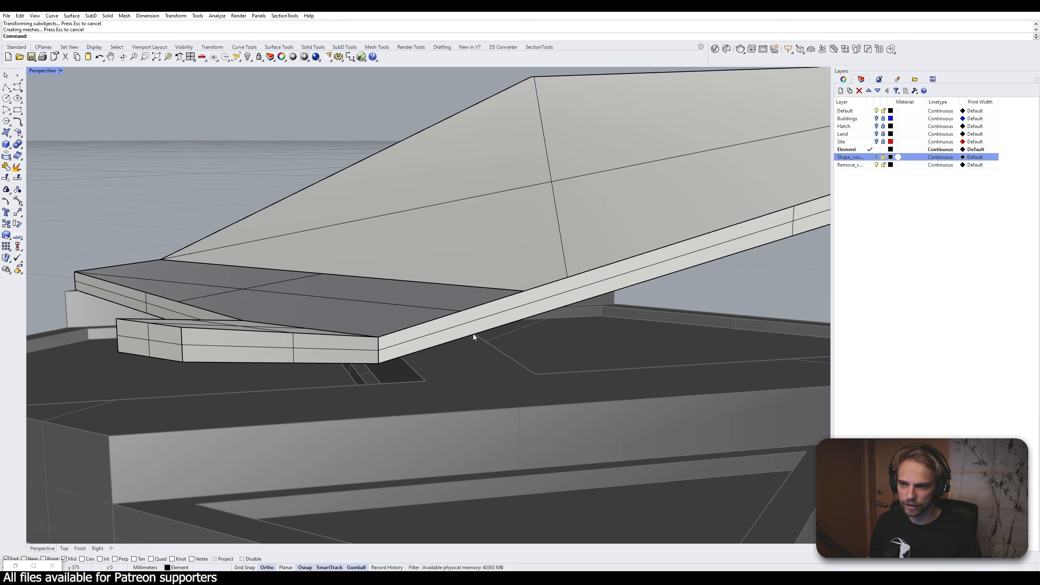
scroll(389, 307, down, 4)
right_drag(349, 306, 470, 323)
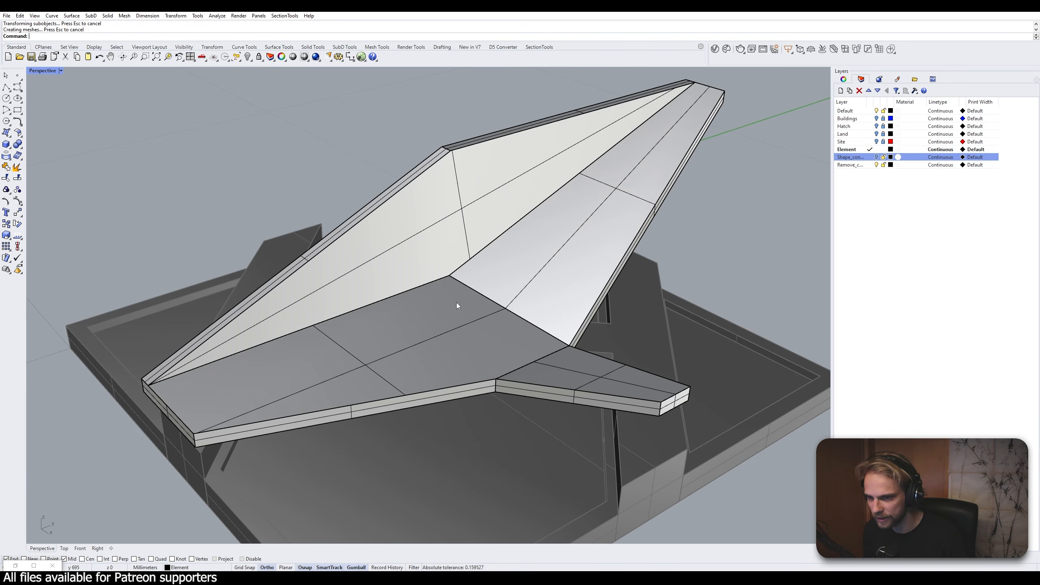
right_drag(458, 305, 493, 297)
click(493, 298)
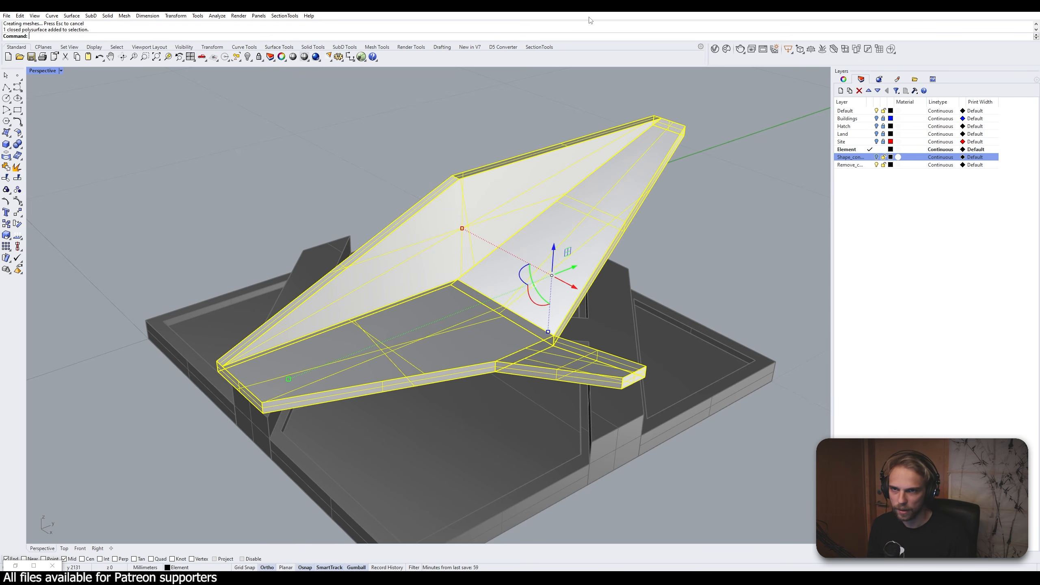
click(16, 566)
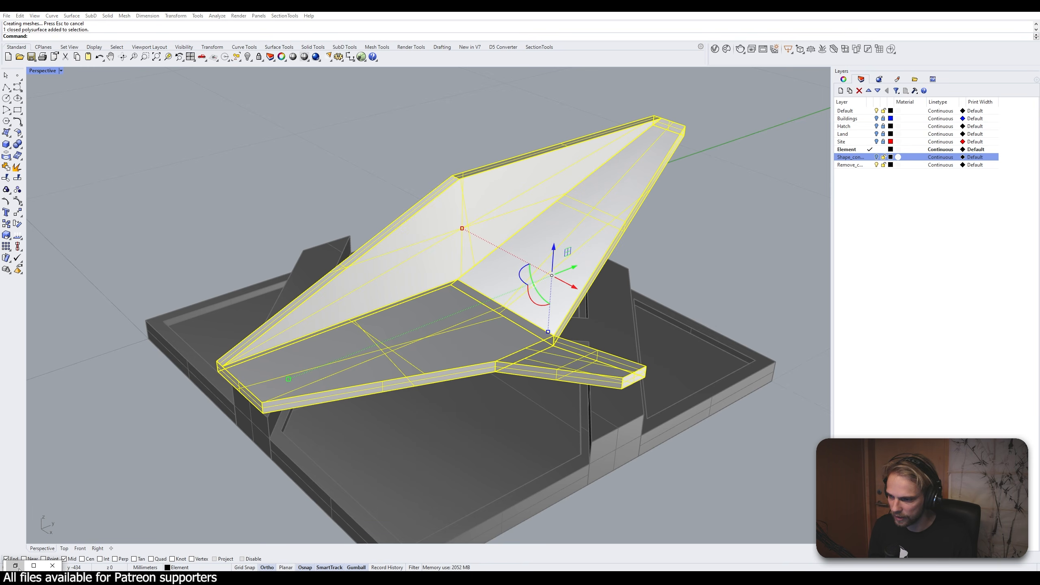
right_click(602, 247)
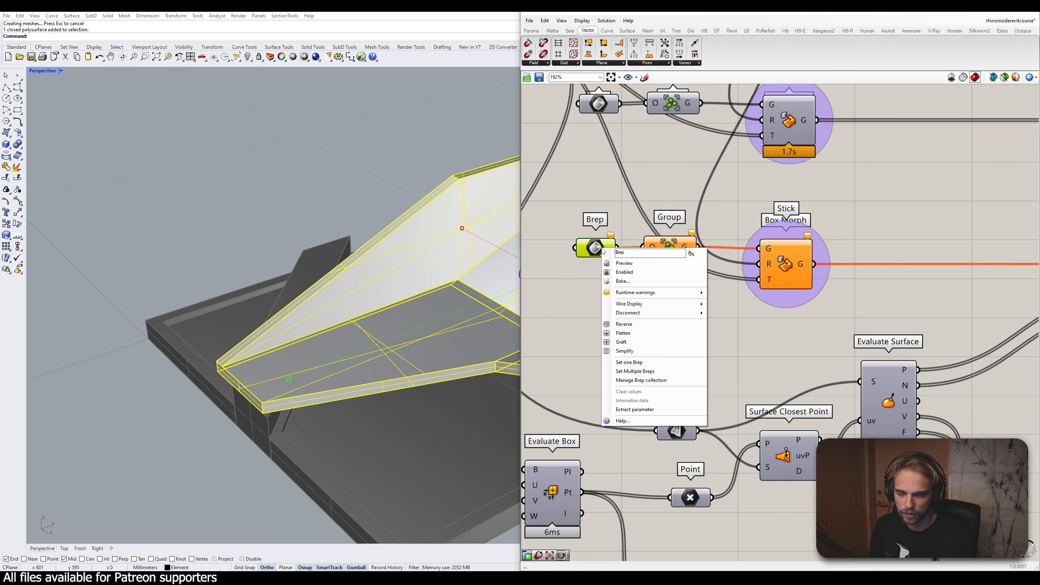
click(671, 363)
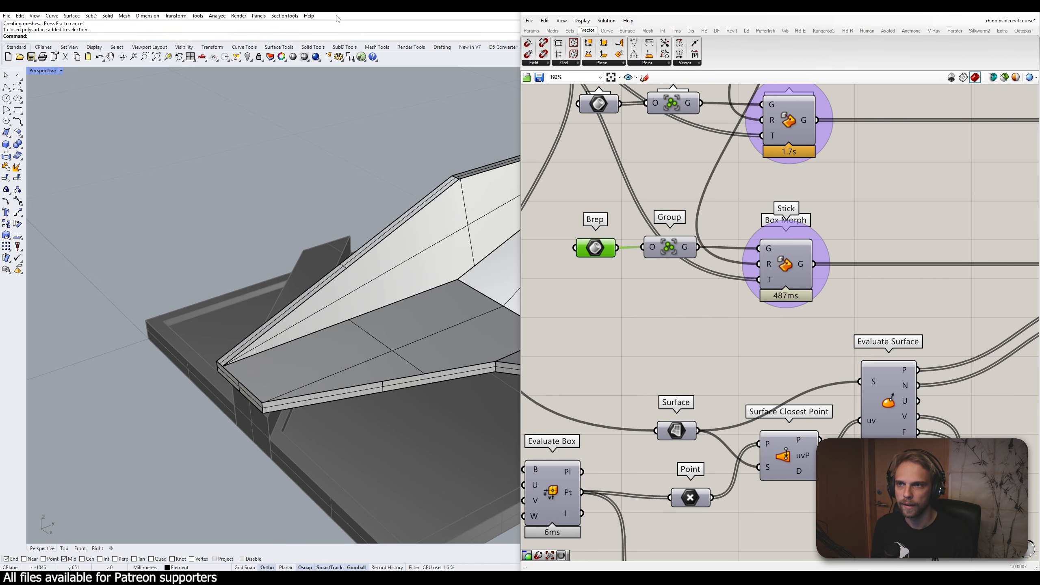
Examine the stick elements morphed across the whole facade surface from several angles, close up and from afar
scroll(328, 212, down, 20)
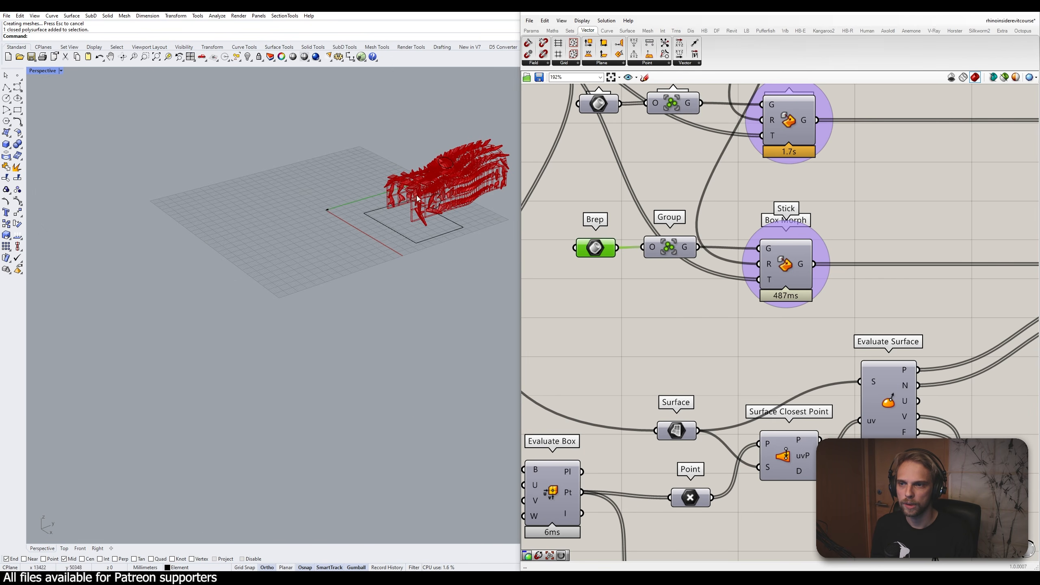
scroll(242, 245, up, 12)
shift+right_drag(425, 200, 132, 370)
scroll(224, 310, down, 3)
scroll(253, 207, up, 7)
scroll(174, 296, down, 5)
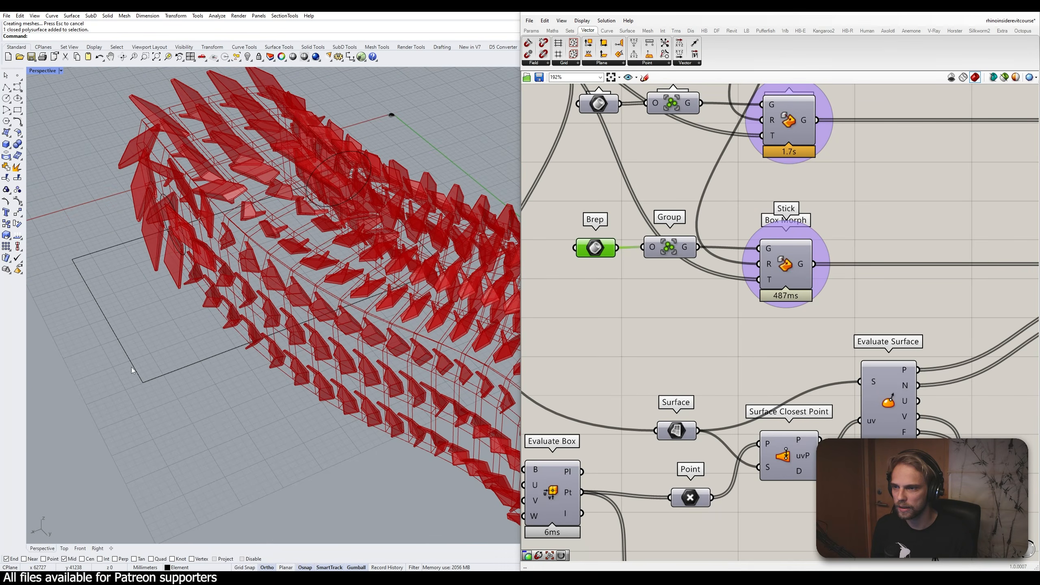
right_drag(152, 337, 167, 259)
right_drag(220, 270, 312, 347)
scroll(246, 305, up, 5)
scroll(241, 311, down, 9)
mouse_move(242, 310)
right_down()
mouse_move(259, 274)
mouse_move(254, 298)
right_up()
Set the U Count feeding Divide Domain² to 20
scroll(634, 214, down, 8)
right_drag(636, 225, 742, 268)
scroll(743, 270, up, 9)
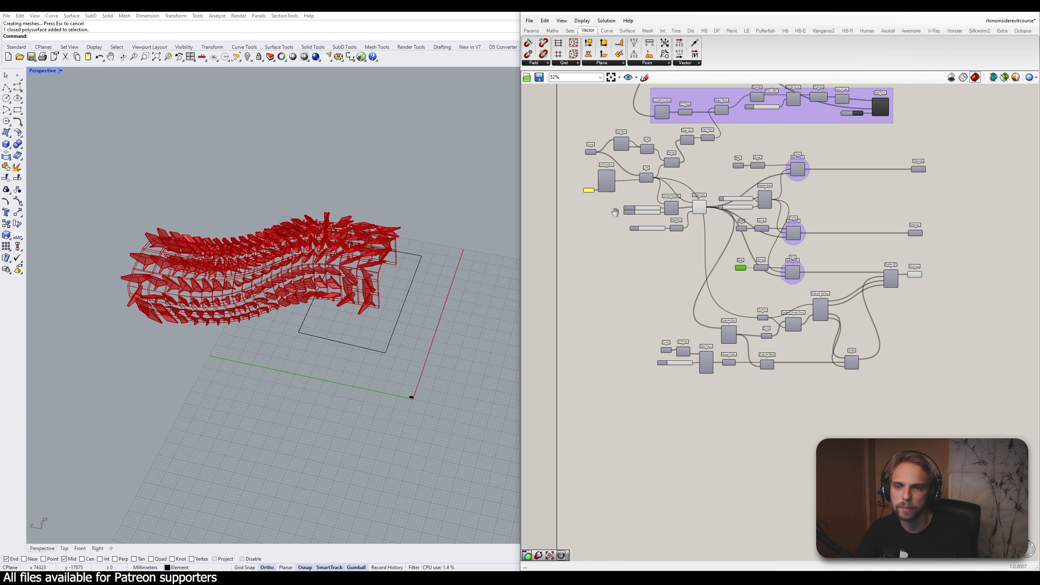
double_click(702, 223)
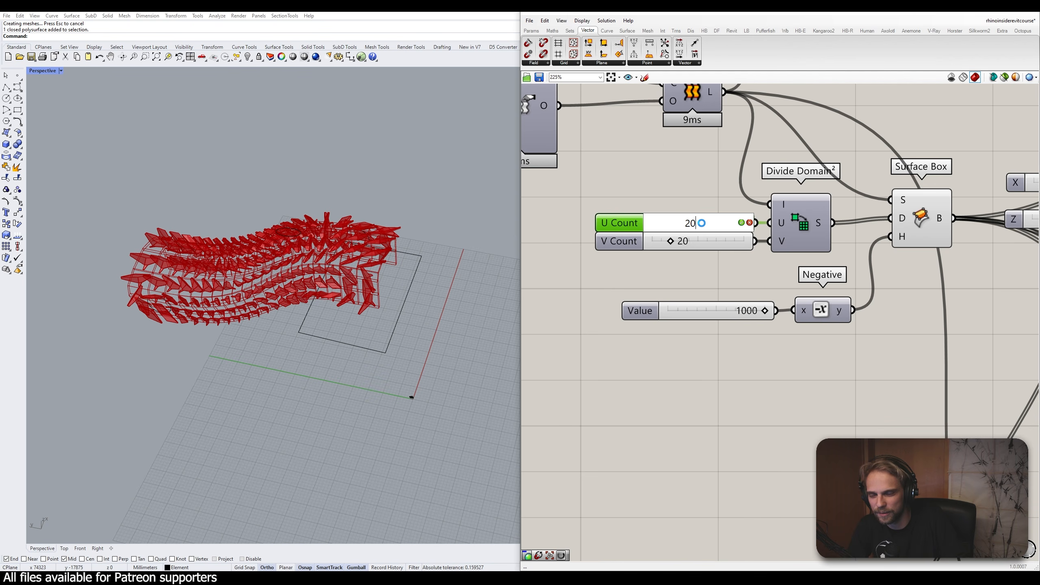
text(20)
key(Return)
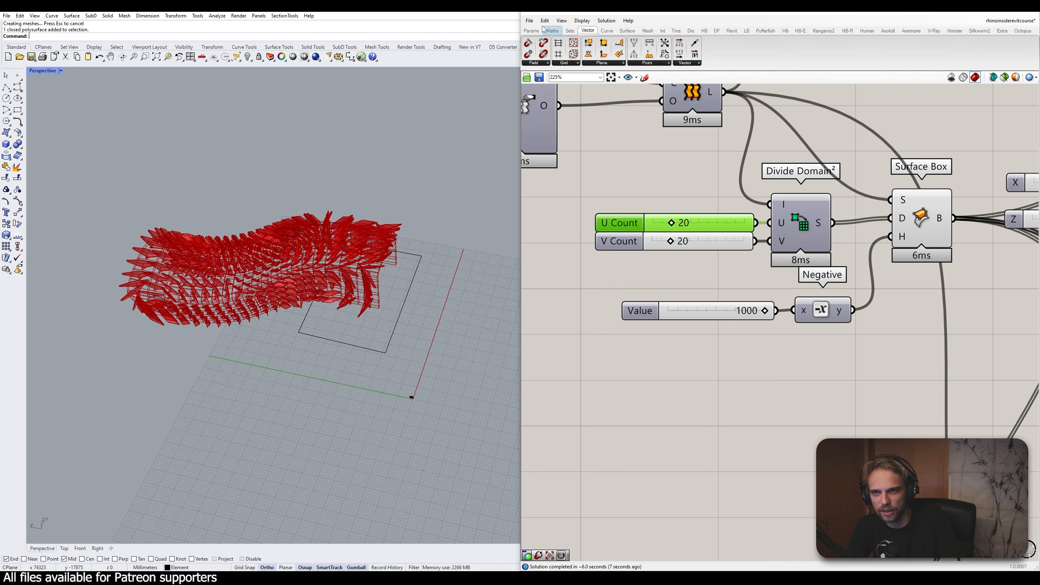
Save the Grasshopper definition and the Rhino model
click(529, 20)
click(538, 64)
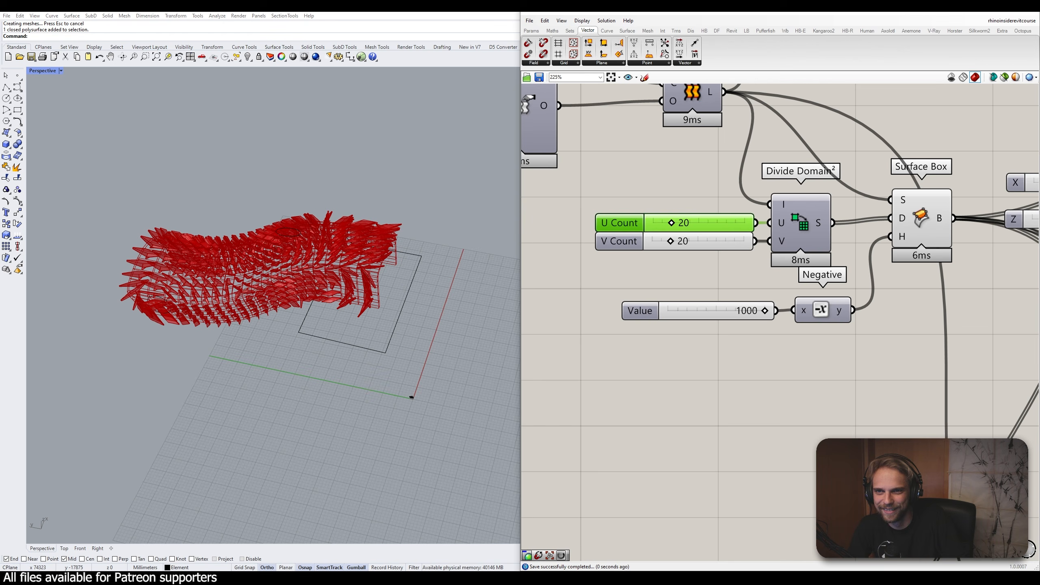
click(7, 16)
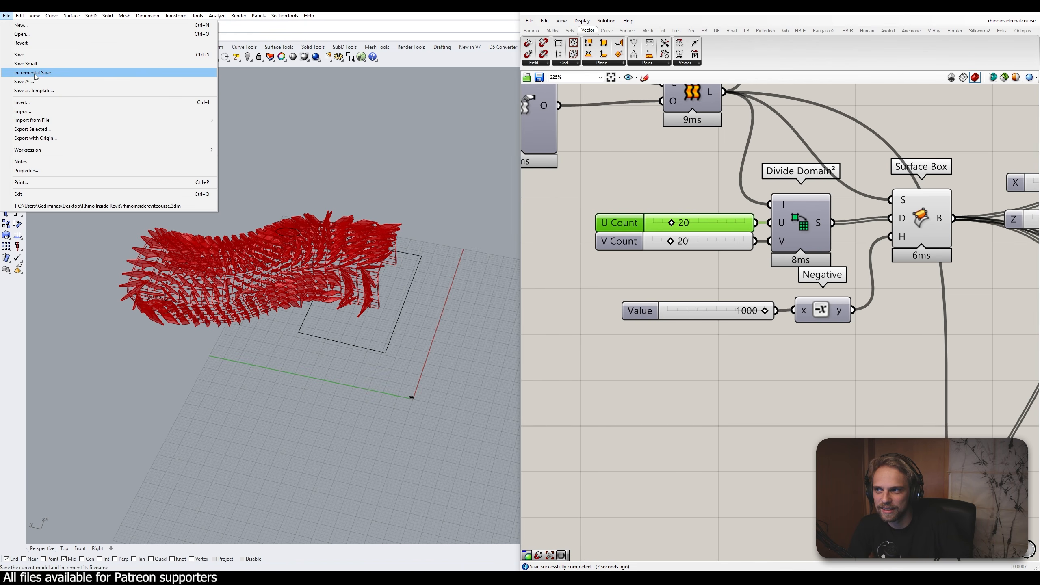
click(24, 55)
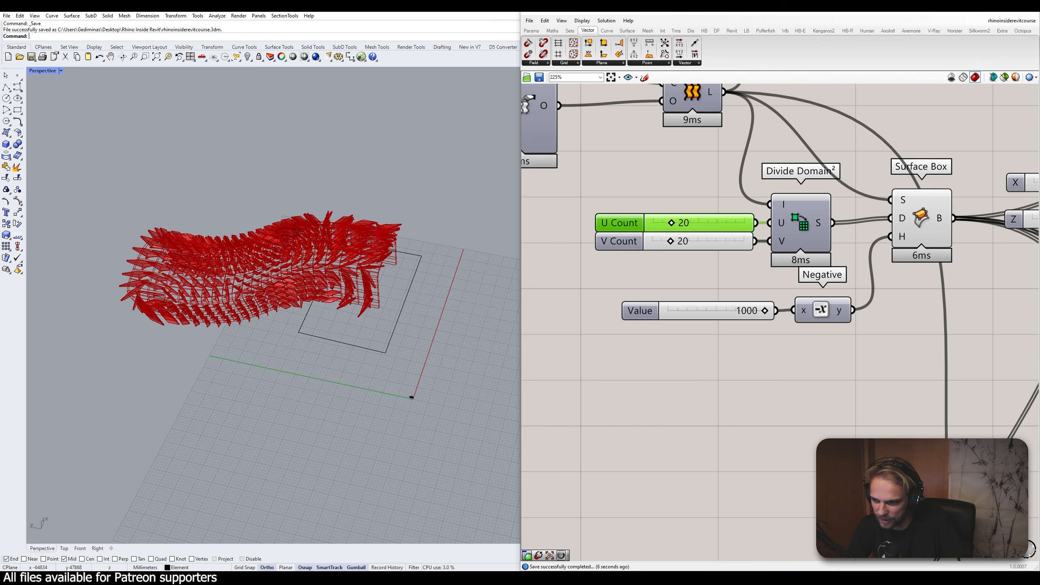
Uncover the Revit 3D view and turn on the shaded Grasshopper preview to examine the elements against the floors
click(999, 13)
drag(916, 13, 941, 192)
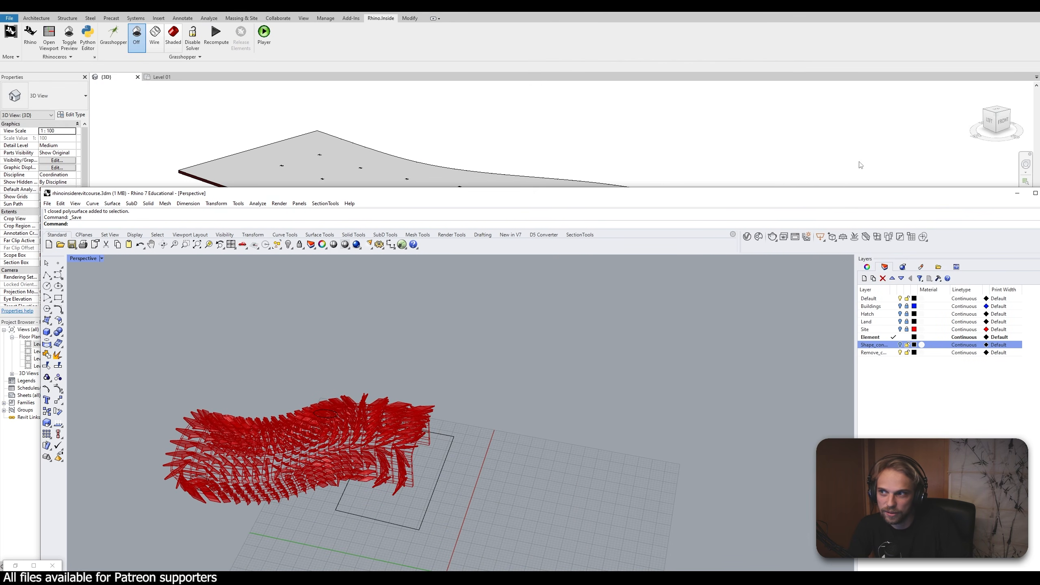
click(39, 13)
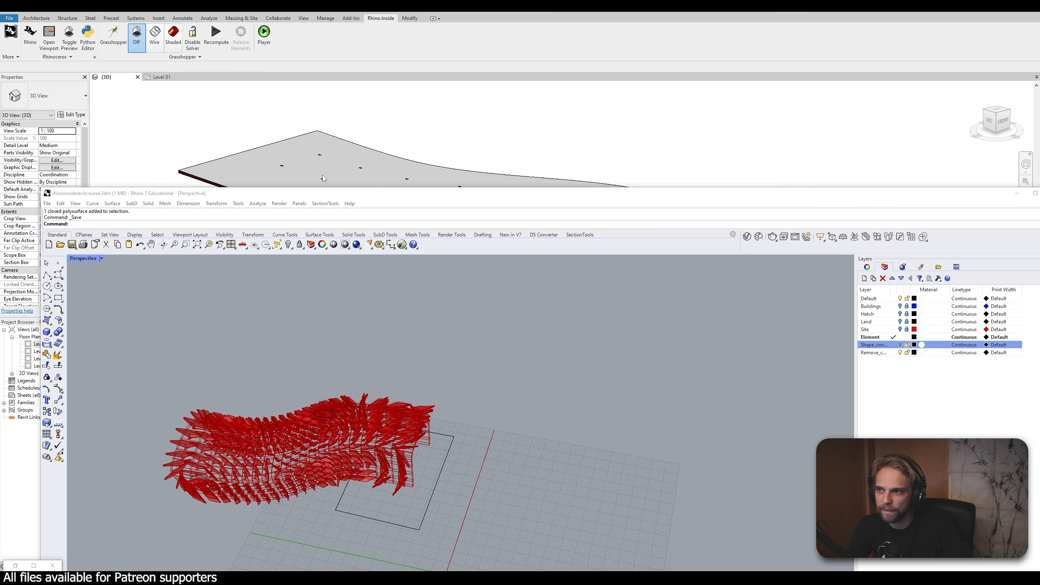
drag(377, 199, 377, 277)
click(173, 38)
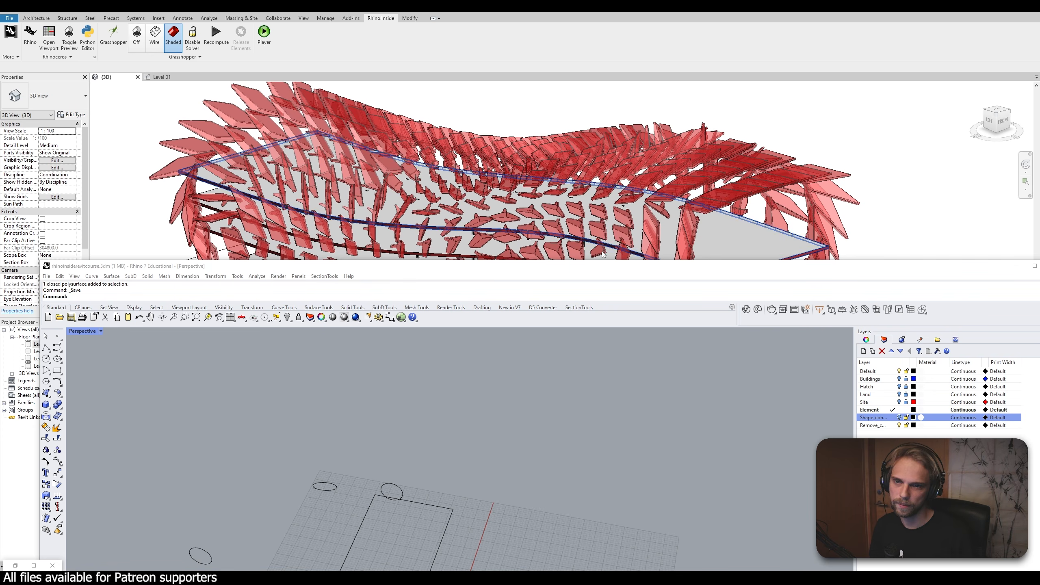
drag(608, 268, 553, 265)
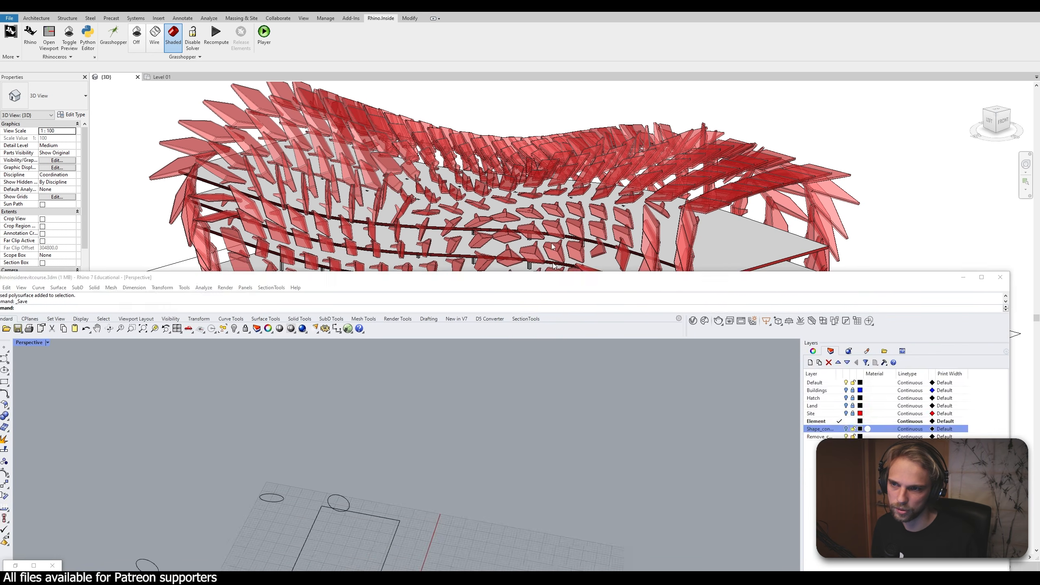
Turn off the Grasshopper preview in Revit and return to the maximized Rhino window with Grasshopper beside it
double_click(553, 278)
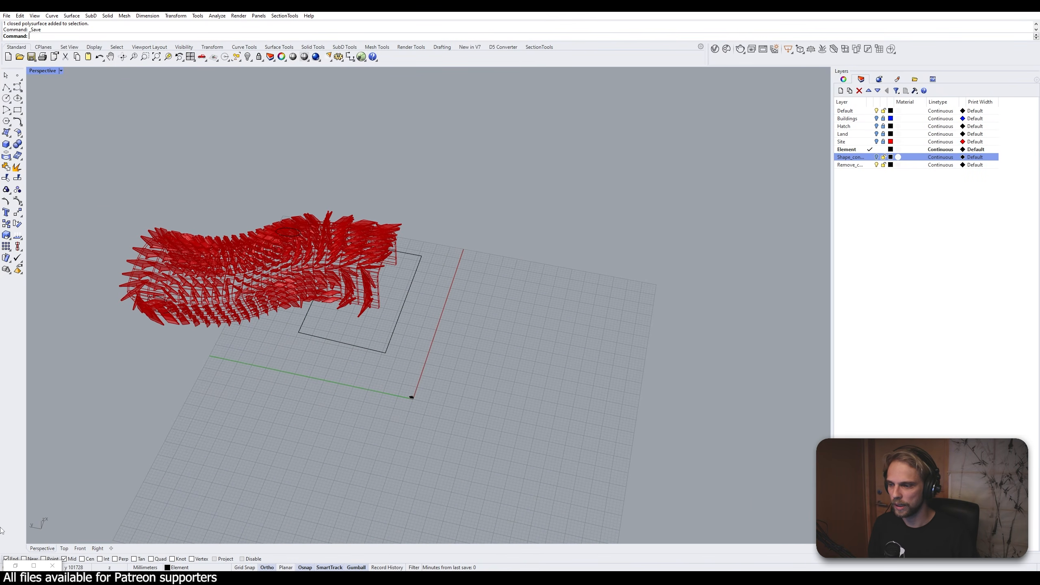
click(16, 566)
right_drag(629, 253, 647, 310)
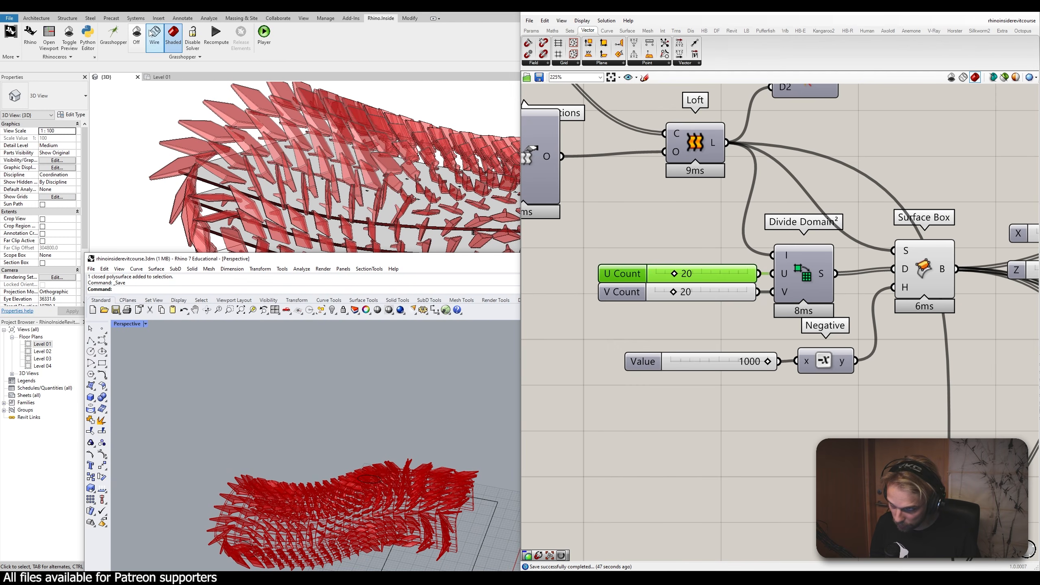
click(137, 37)
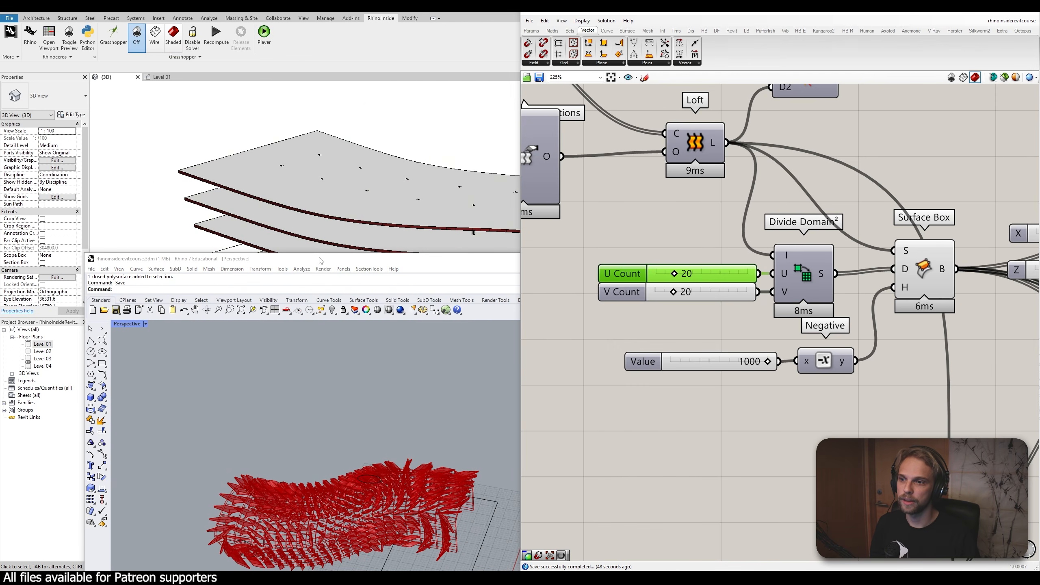
drag(323, 259, 281, 3)
scroll(873, 278, down, 6)
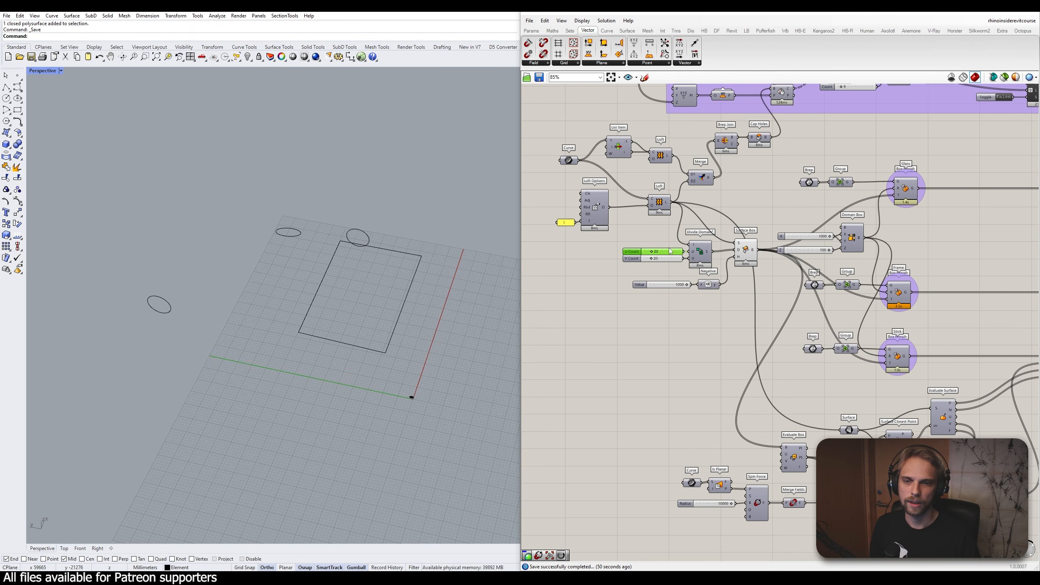
Select the attractor-field and surface-evaluation components, from the planar curve to Angle, and shift them closer to Rotate 3D
scroll(875, 279, up, 2)
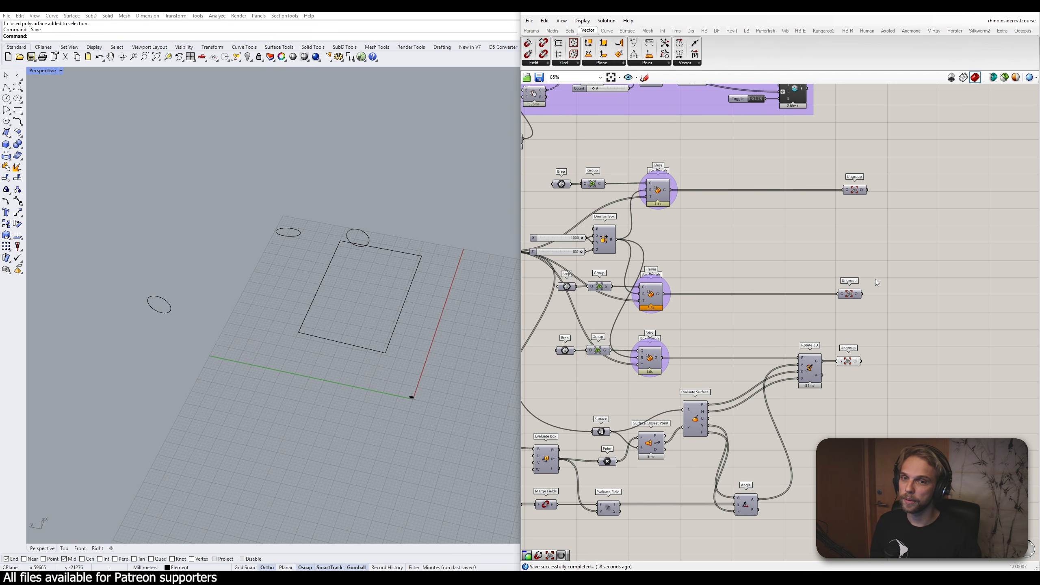
right_drag(635, 240, 710, 238)
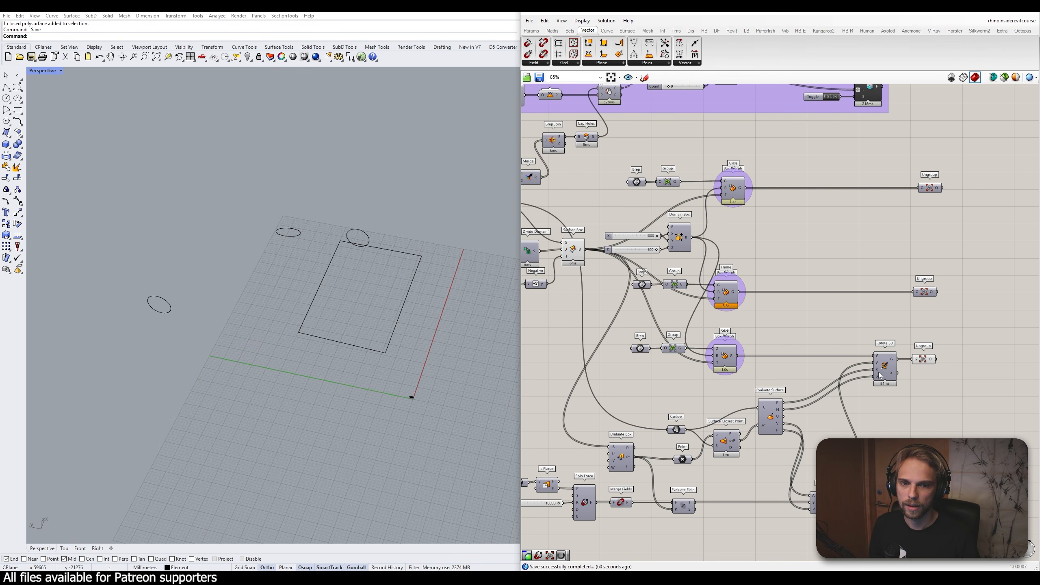
right_drag(880, 400, 905, 343)
scroll(901, 344, down, 1)
scroll(807, 352, up, 2)
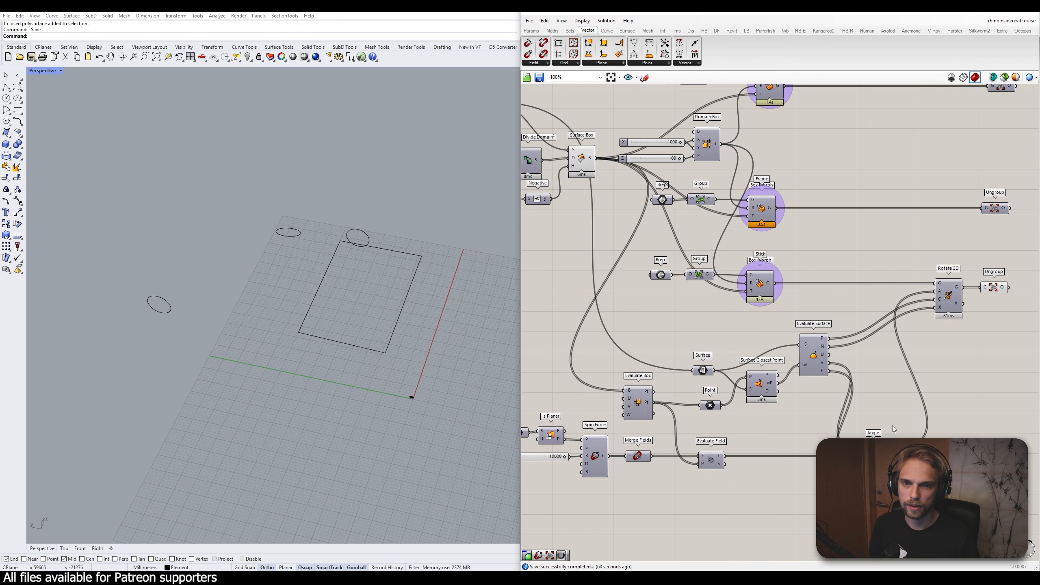
scroll(893, 426, down, 2)
drag(925, 463, 545, 299)
mouse_move(773, 336)
mouse_down()
mouse_move(786, 333)
mouse_move(770, 337)
mouse_up()
click(835, 449)
drag(844, 467, 532, 315)
drag(764, 331, 814, 311)
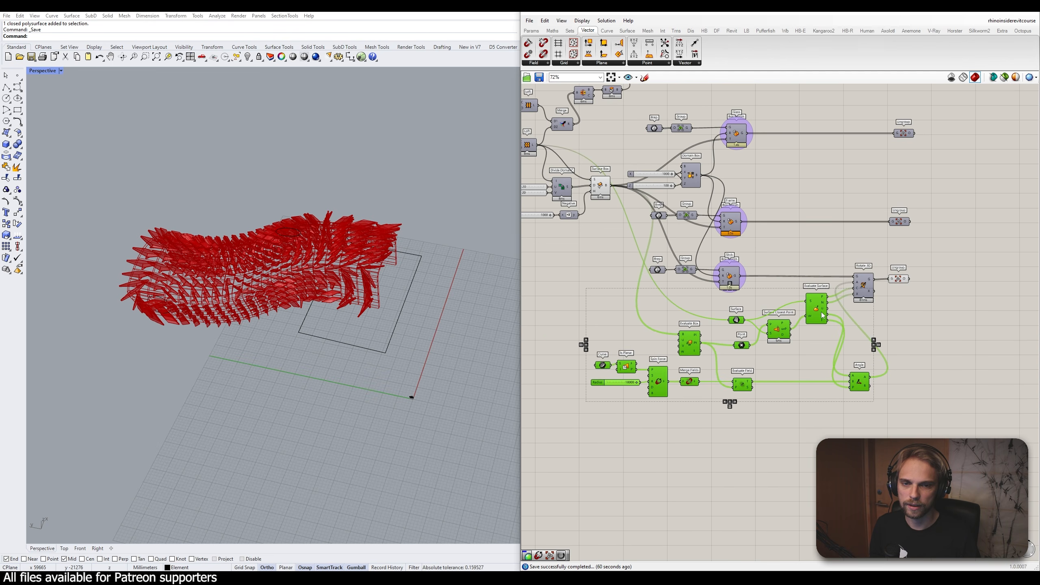
Move Rotate 3D and its Ungroup component farther away from the Evaluate Surface component
click(926, 310)
right_drag(937, 308, 899, 315)
drag(903, 317, 834, 283)
drag(825, 293, 875, 293)
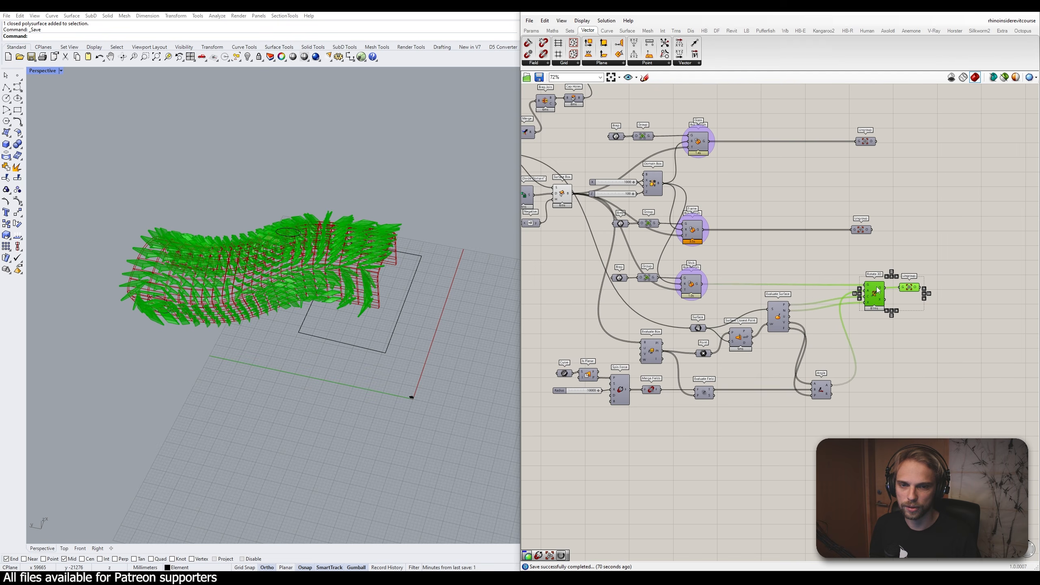
Shift the attractor-field and surface-evaluation components toward Rotate 3D again and nudge the Angle component into line
drag(923, 375, 932, 384)
drag(842, 449, 536, 317)
drag(790, 320, 820, 310)
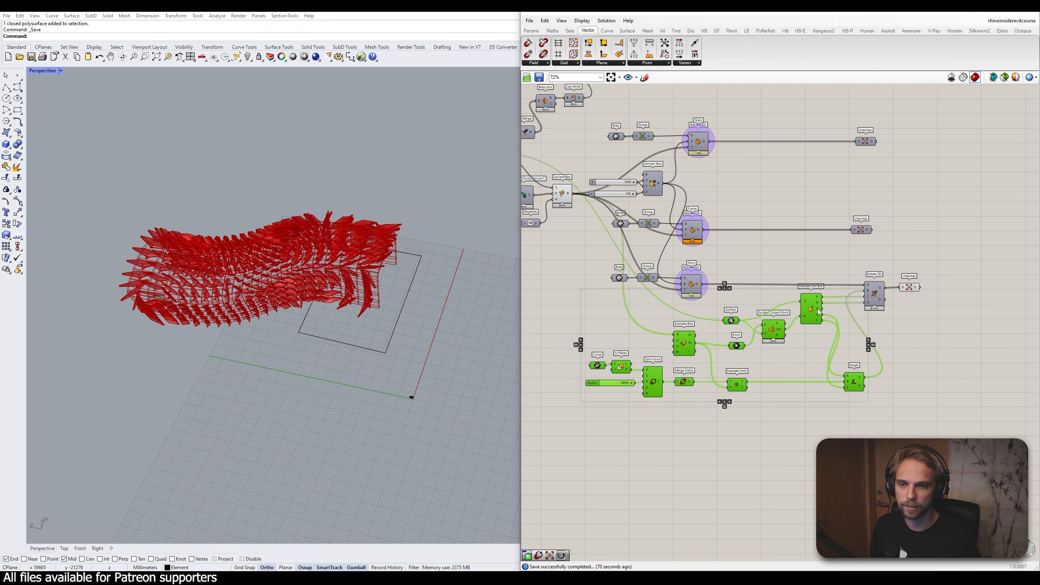
click(910, 360)
right_drag(910, 357, 904, 357)
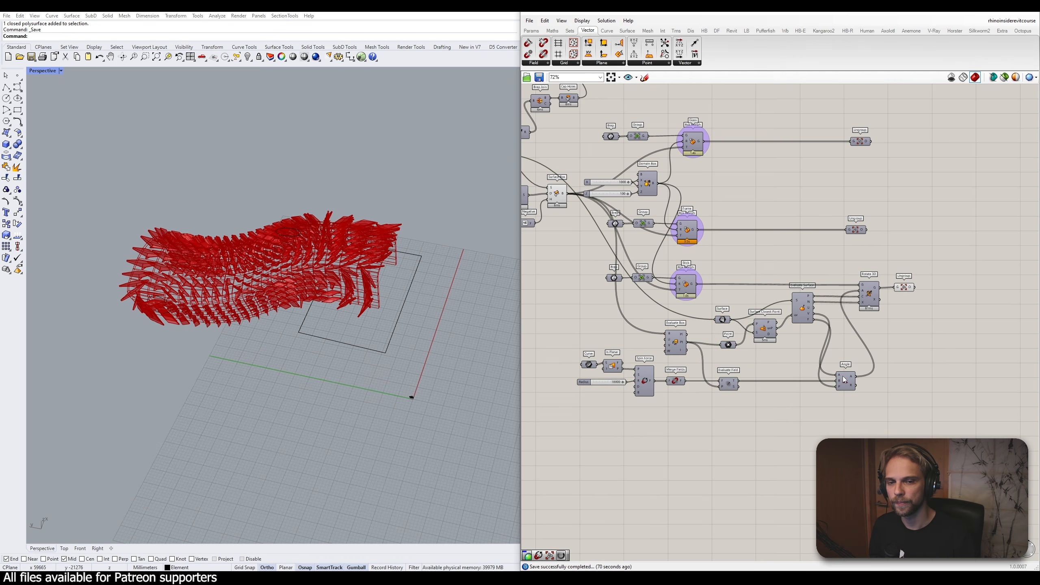
drag(846, 383, 843, 384)
click(909, 345)
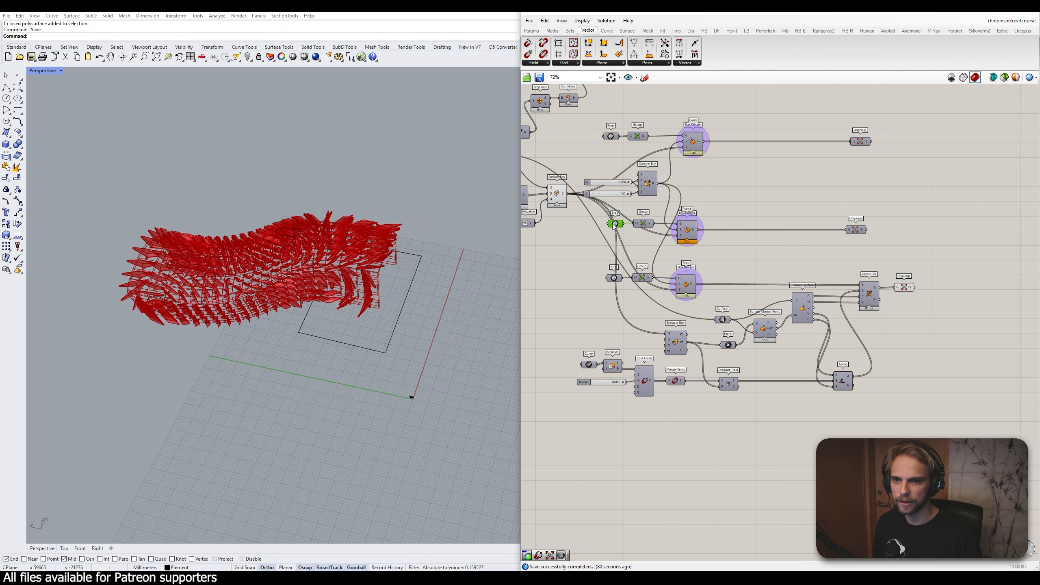
Move the Domain Box with its X and Z sliders to the free canvas area beside the Stick Brep
scroll(656, 200, up, 2)
right_drag(652, 203, 724, 198)
drag(723, 200, 657, 151)
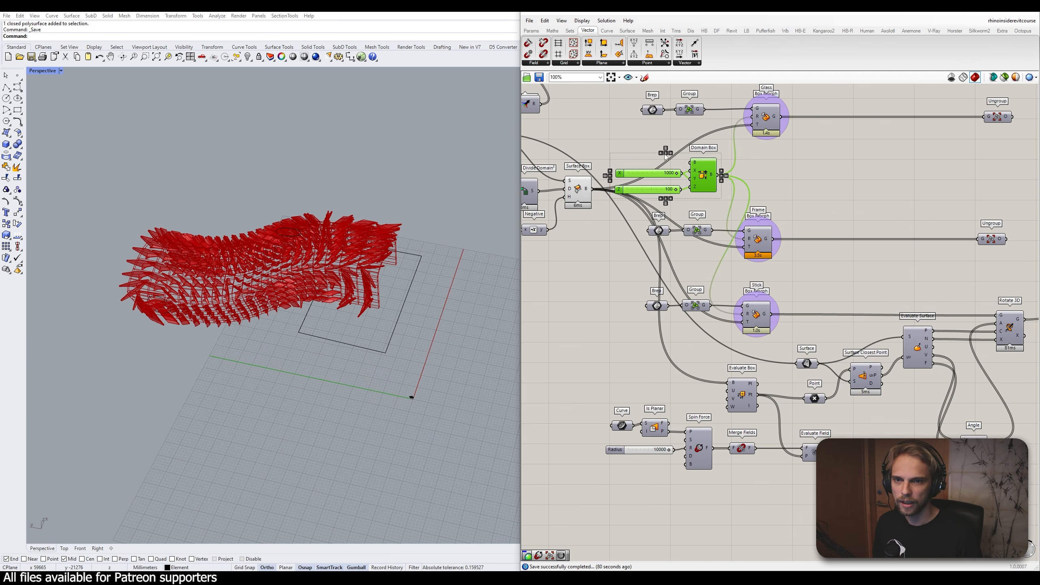
drag(704, 188, 607, 316)
click(611, 259)
right_drag(610, 257, 712, 229)
scroll(658, 301, up, 2)
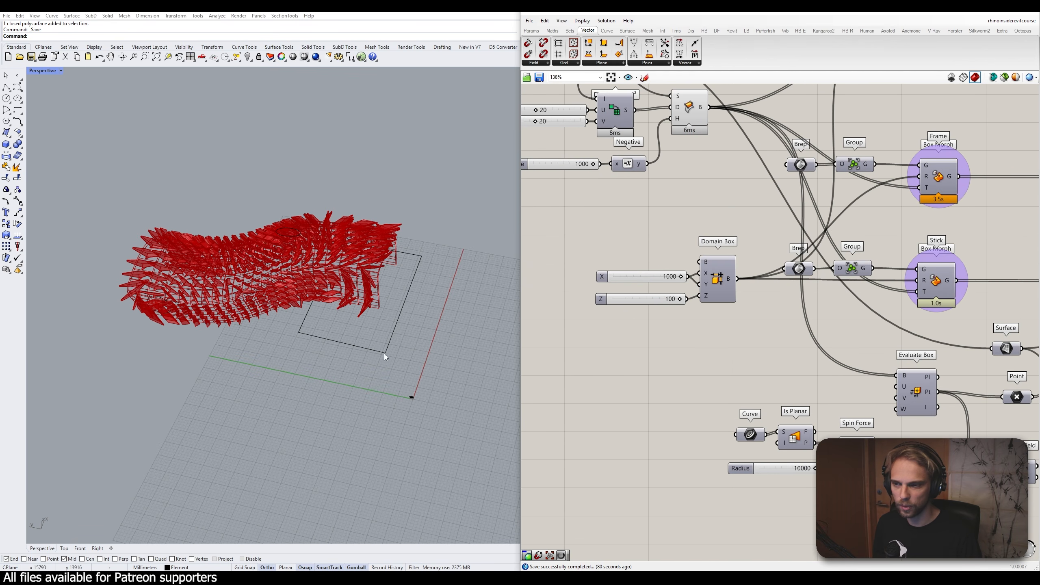
Examine the rotated stick elements and frames along the facade from several angles in the Rhino perspective view
scroll(383, 354, up, 6)
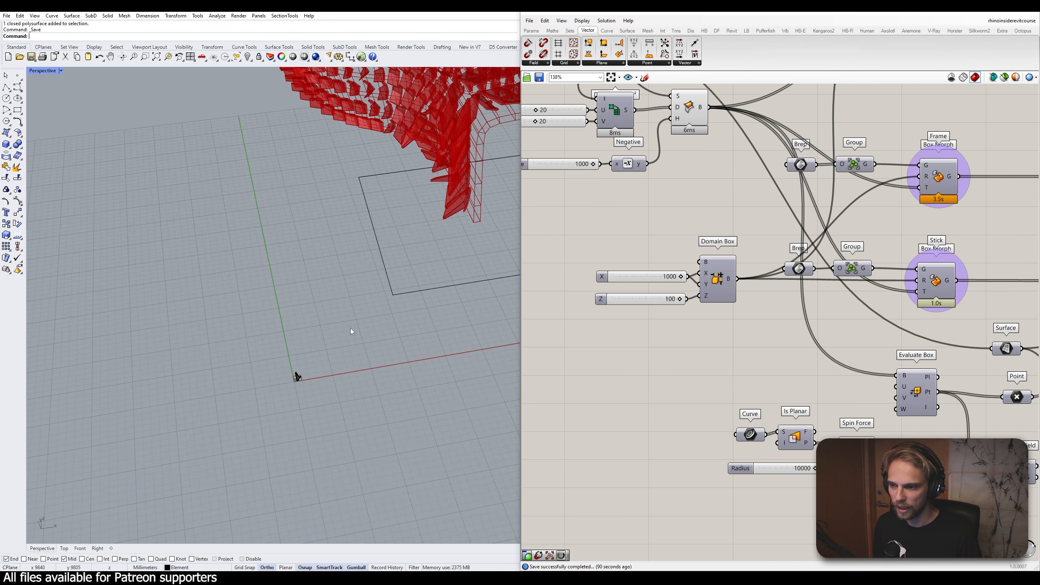
scroll(368, 208, up, 1)
shift+right_drag(368, 208, 335, 331)
scroll(389, 295, up, 5)
right_drag(389, 295, 506, 246)
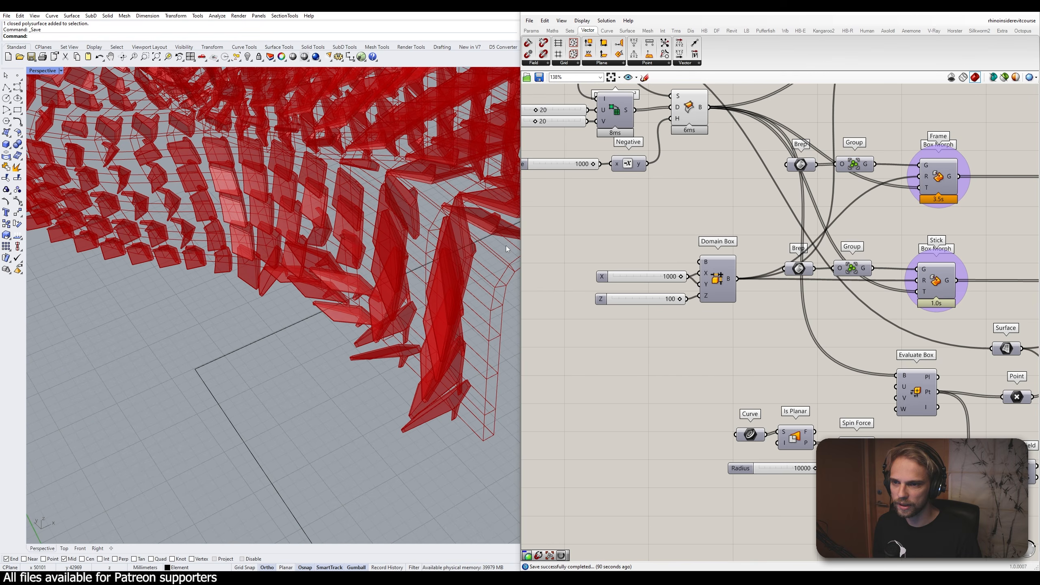
scroll(383, 379, down, 5)
right_drag(383, 380, 380, 219)
scroll(350, 267, up, 5)
scroll(341, 249, down, 5)
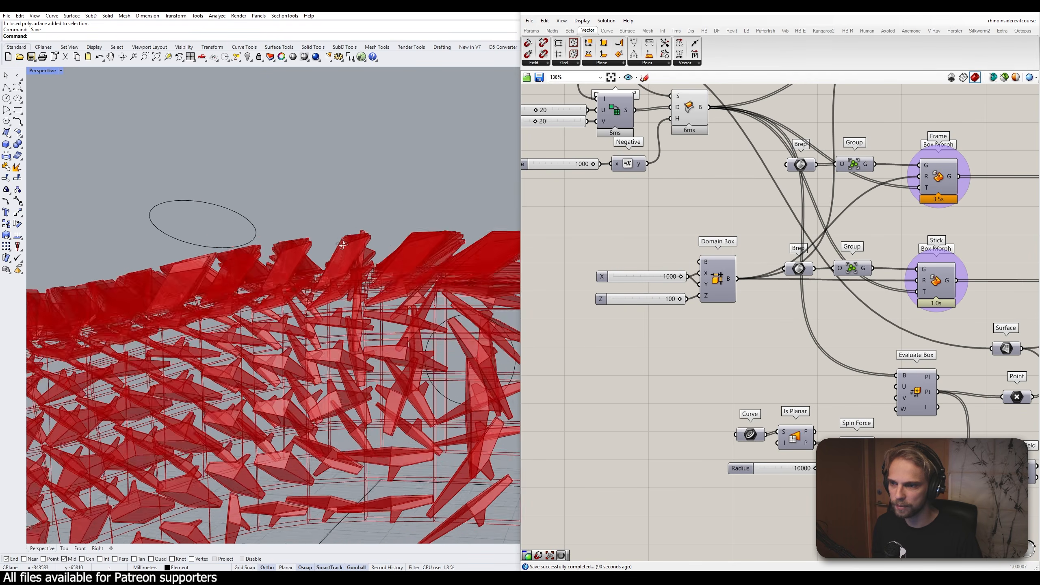
right_drag(341, 249, 359, 266)
scroll(298, 302, up, 3)
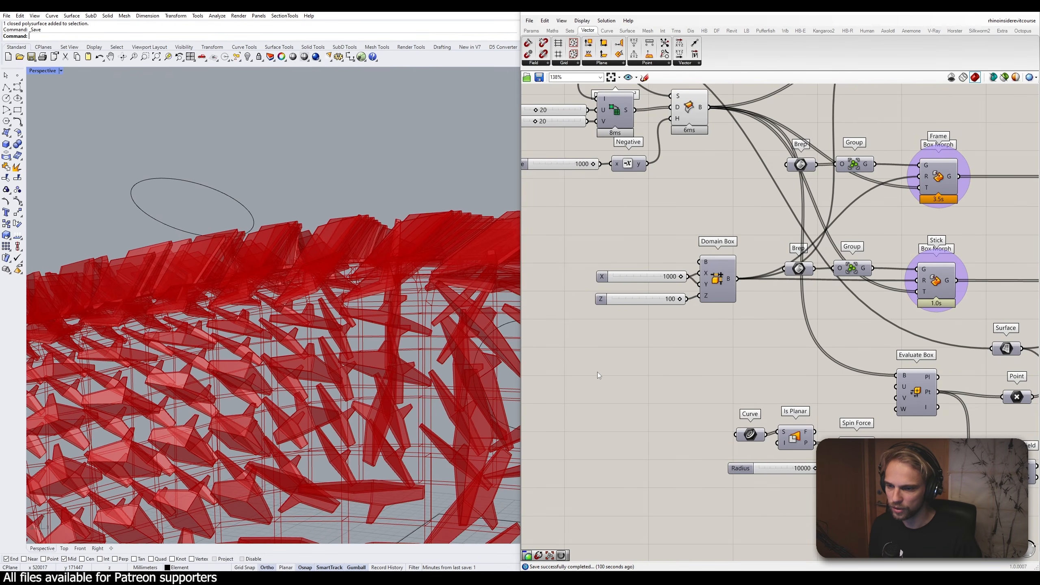
scroll(620, 277, down, 3)
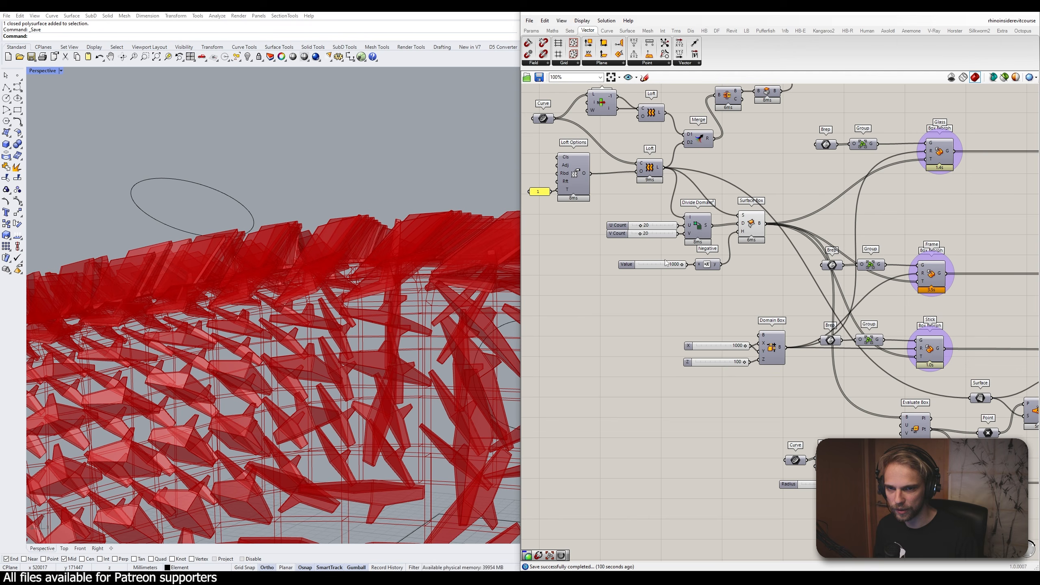
Add a number slider set to 200 and connect it to the Domain Box Z input in place of the existing slider
scroll(668, 246, up, 3)
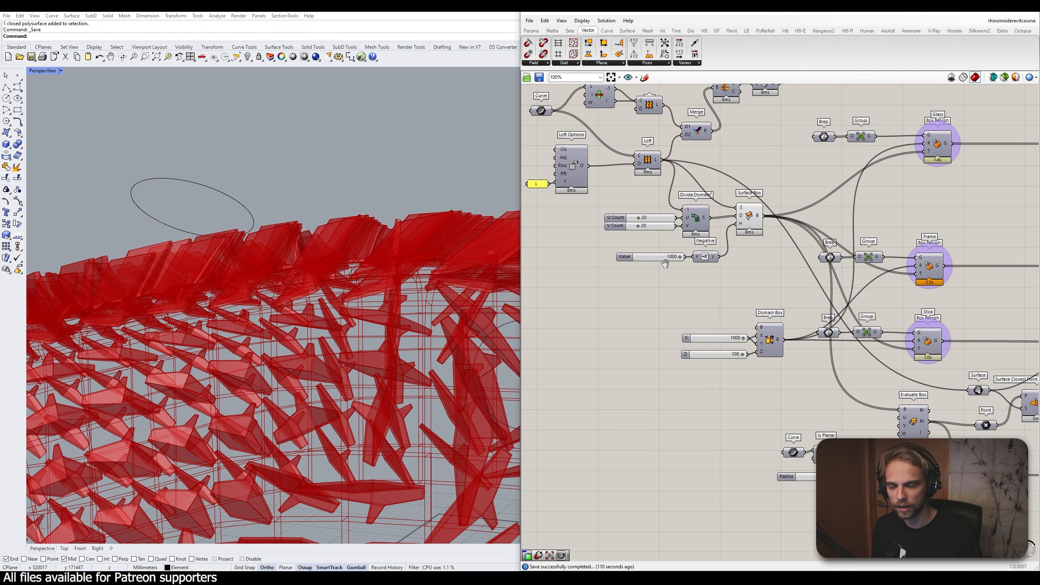
right_drag(641, 287, 618, 228)
double_click(693, 324)
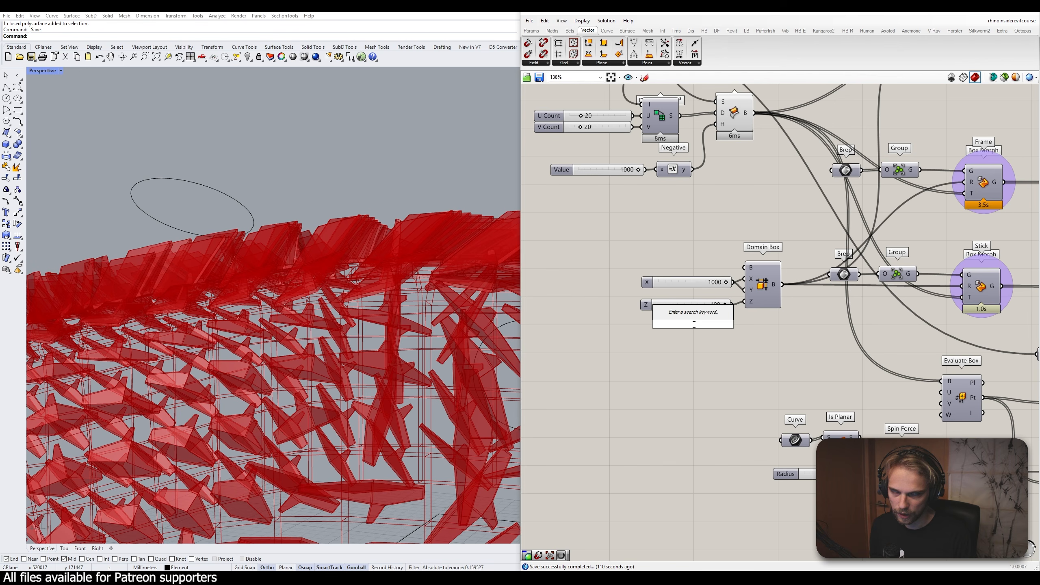
text(200)
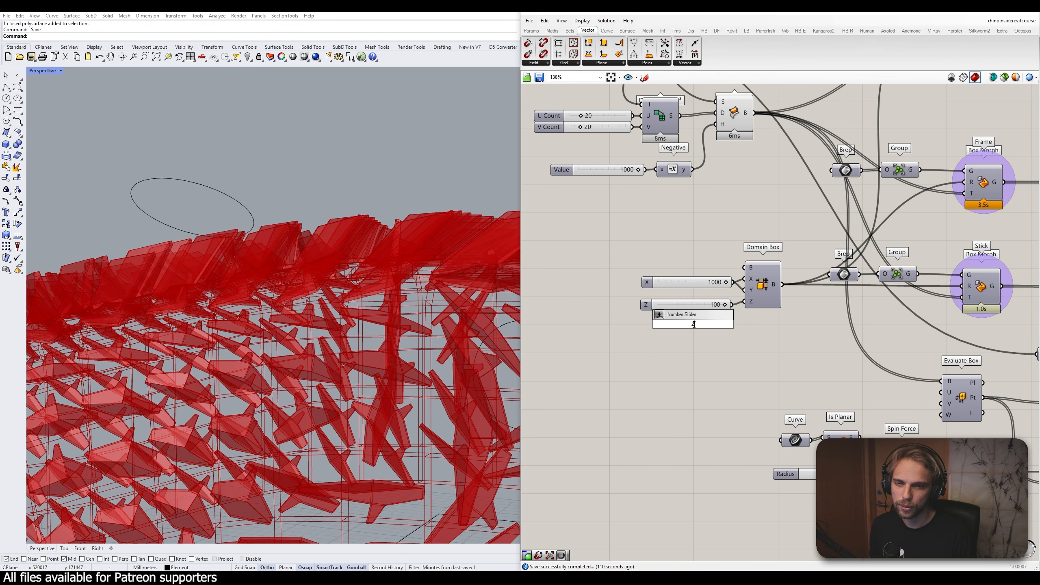
key(Return)
scroll(745, 304, up, 2)
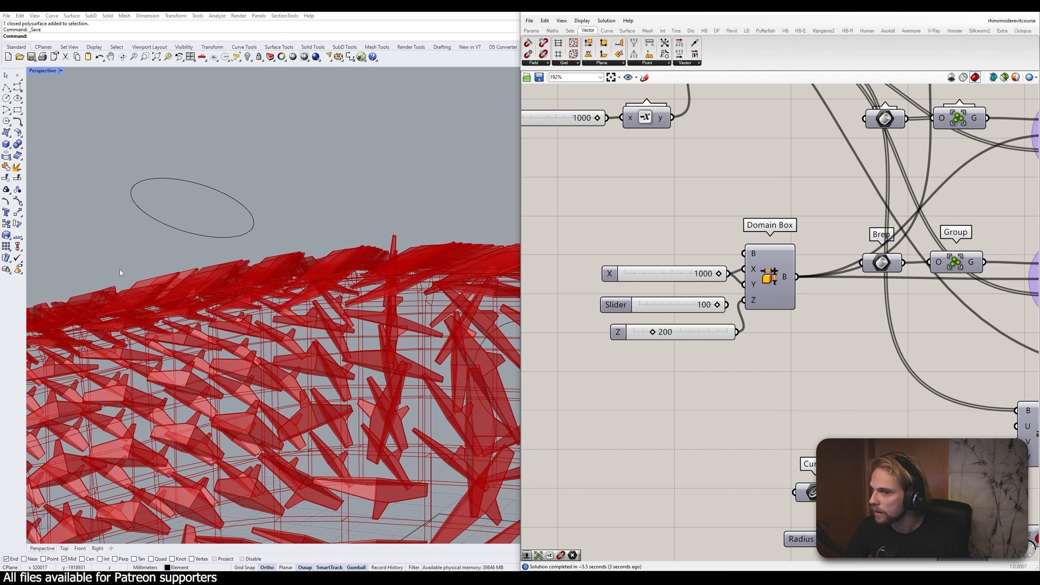
Delete the disconnected 100 slider and align the 200 slider with the Domain Box Z input
right_drag(411, 254, 368, 328)
scroll(310, 359, down, 7)
right_drag(459, 353, 269, 392)
scroll(269, 392, up, 8)
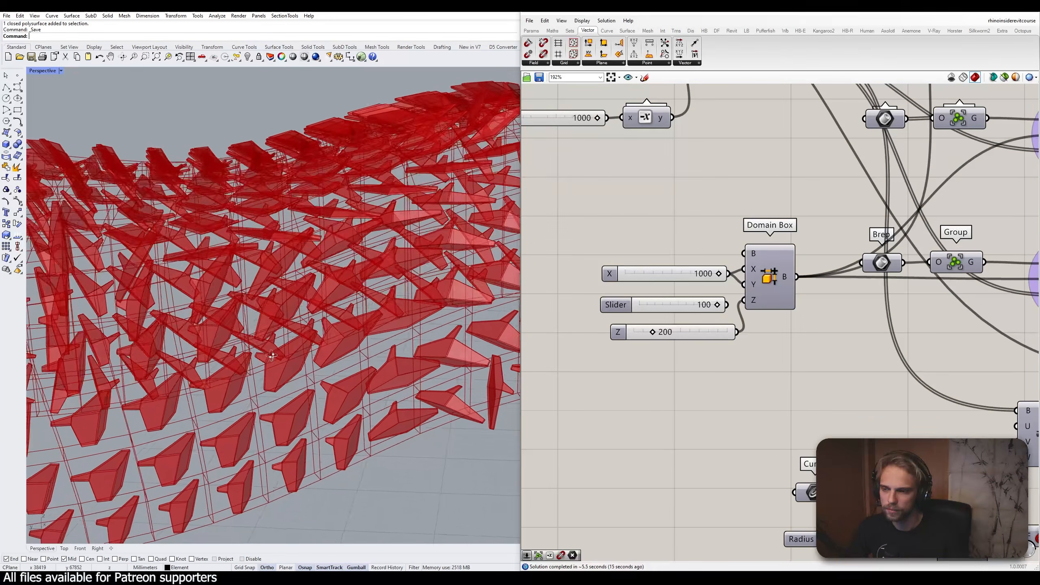
click(679, 300)
key(Delete)
drag(699, 337, 684, 304)
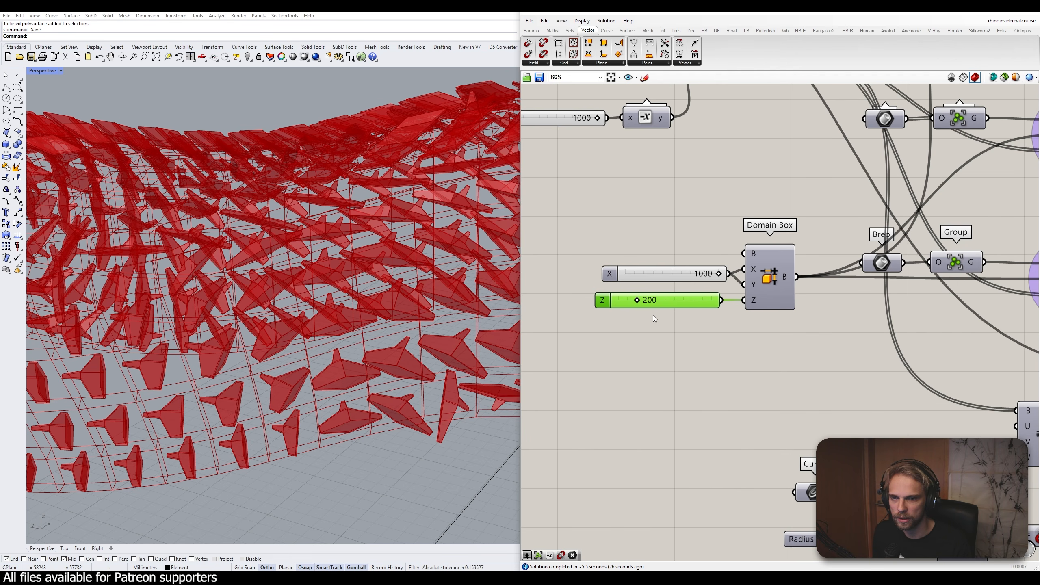
Zoom to the stick polysurface at the origin and compare the source element with the morphed facade
scroll(653, 315, down, 5)
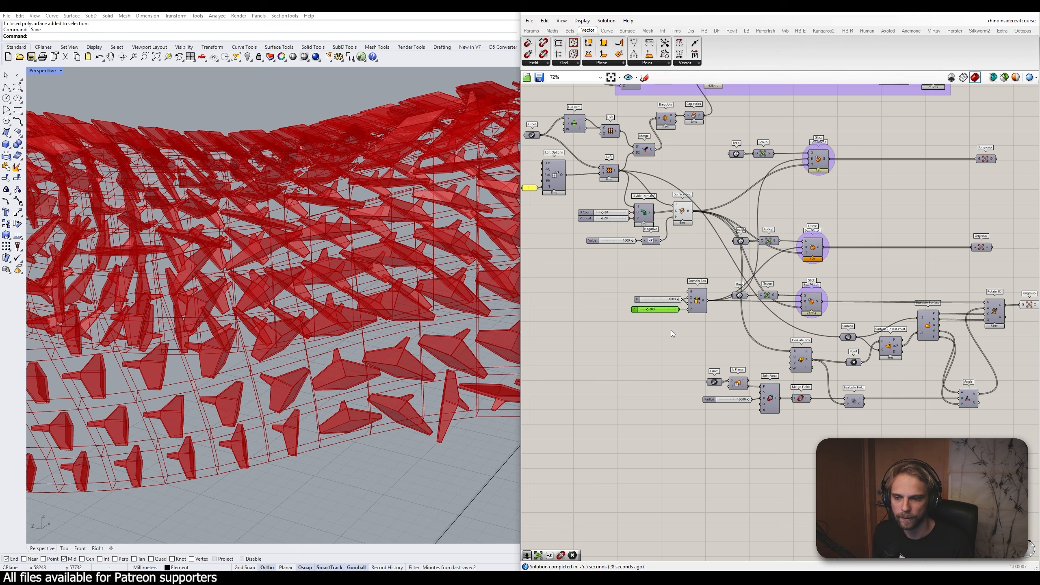
scroll(672, 331, down, 5)
scroll(671, 330, up, 2)
scroll(387, 351, down, 6)
scroll(387, 353, down, 3)
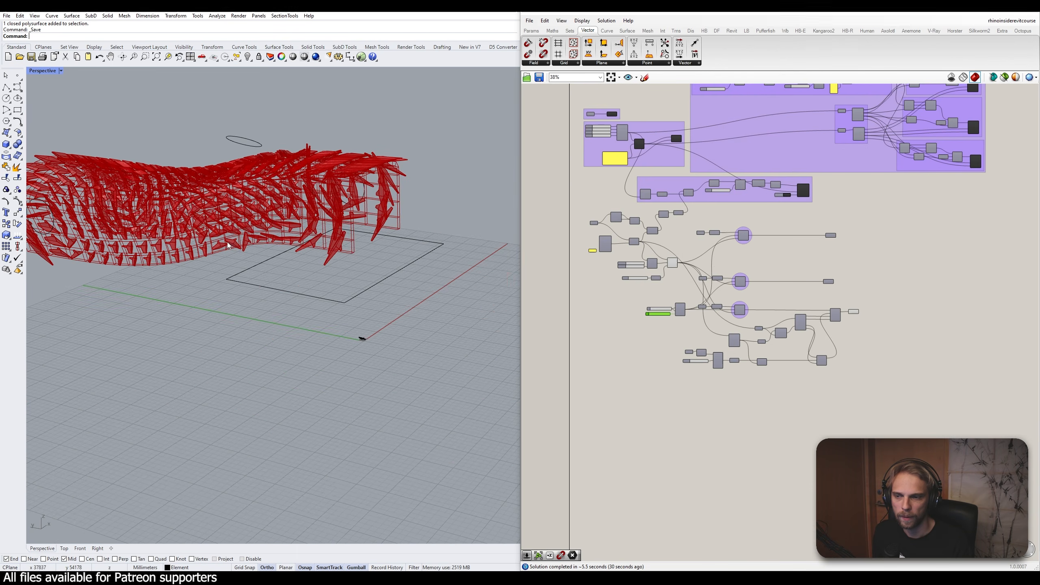
scroll(348, 352, up, 8)
click(328, 360)
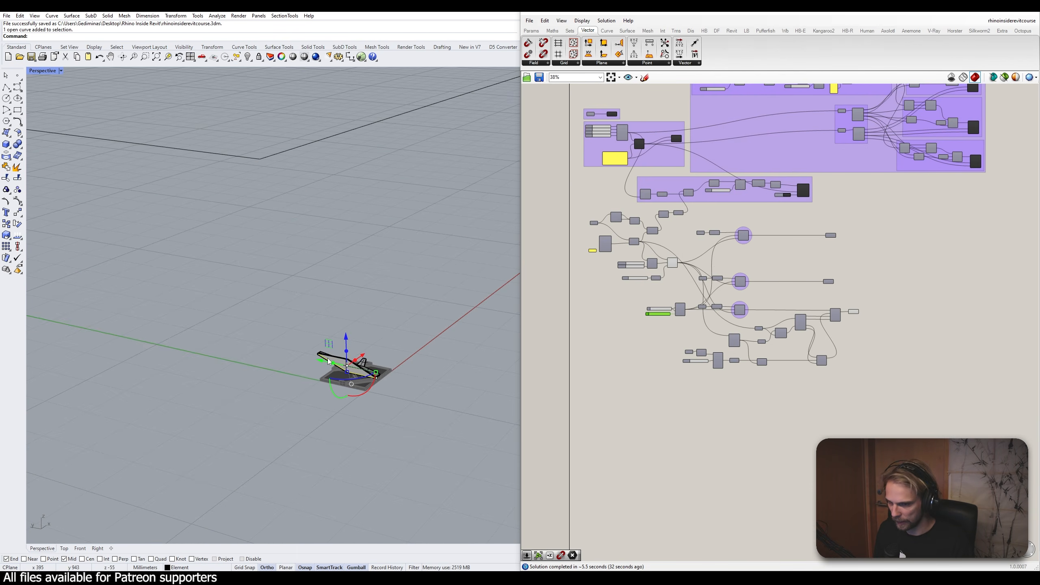
key(Escape)
click(336, 359)
text(zs)
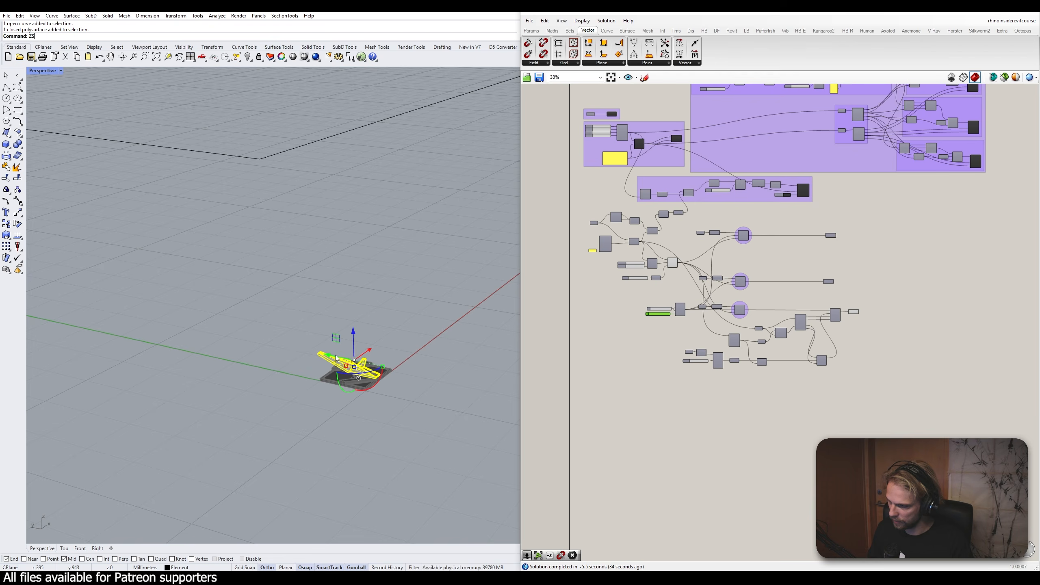
key(Return)
key(Escape)
right_drag(262, 317, 258, 346)
scroll(276, 305, down, 6)
scroll(220, 246, down, 8)
scroll(258, 346, down, 14)
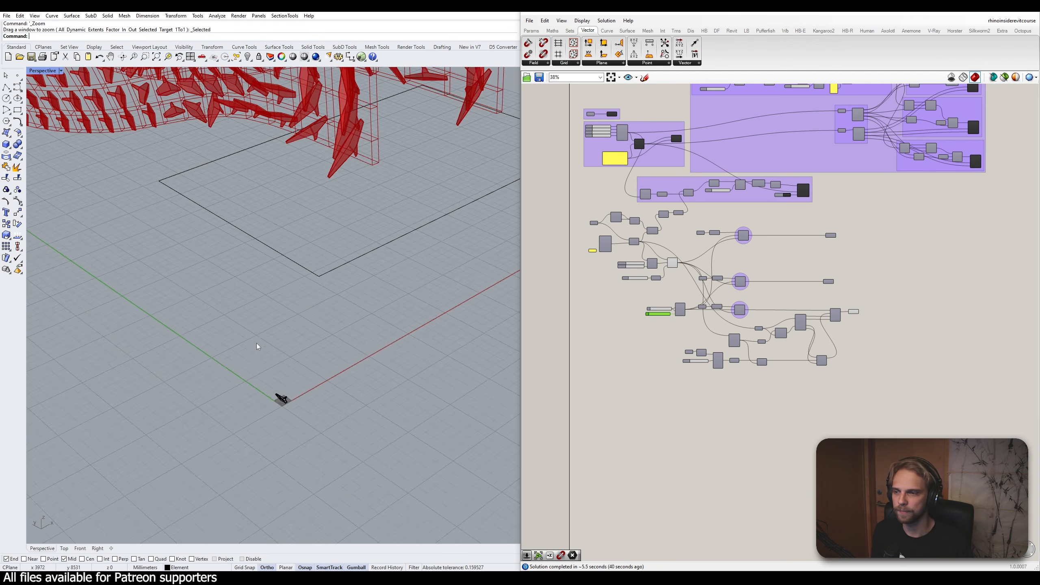
Set both the U Count and V Count sliders feeding Divide Domain² to 5
scroll(269, 303, up, 6)
scroll(591, 268, up, 5)
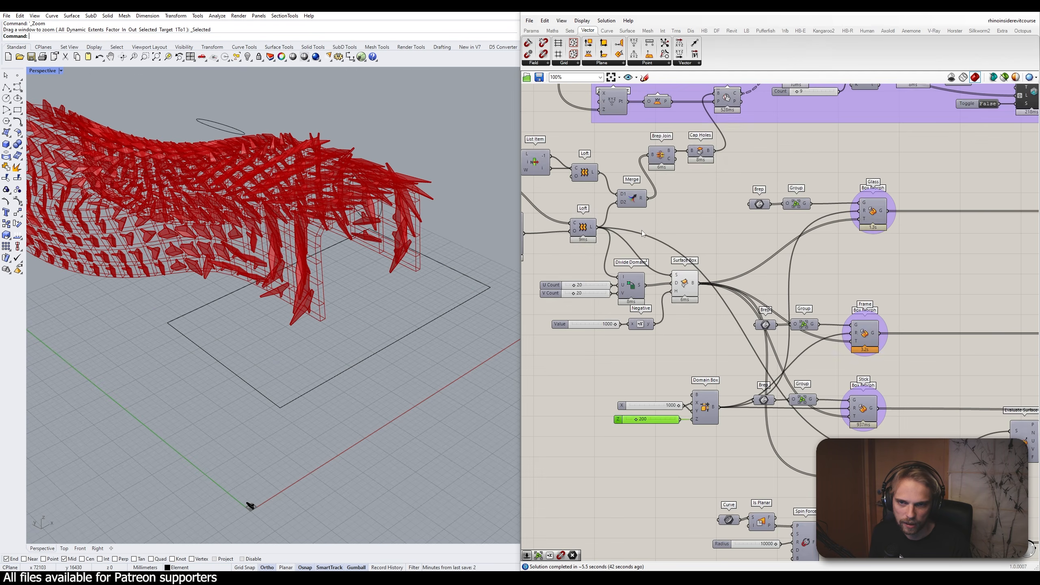
click(688, 283)
right_drag(695, 228, 740, 226)
click(738, 226)
scroll(631, 279, up, 5)
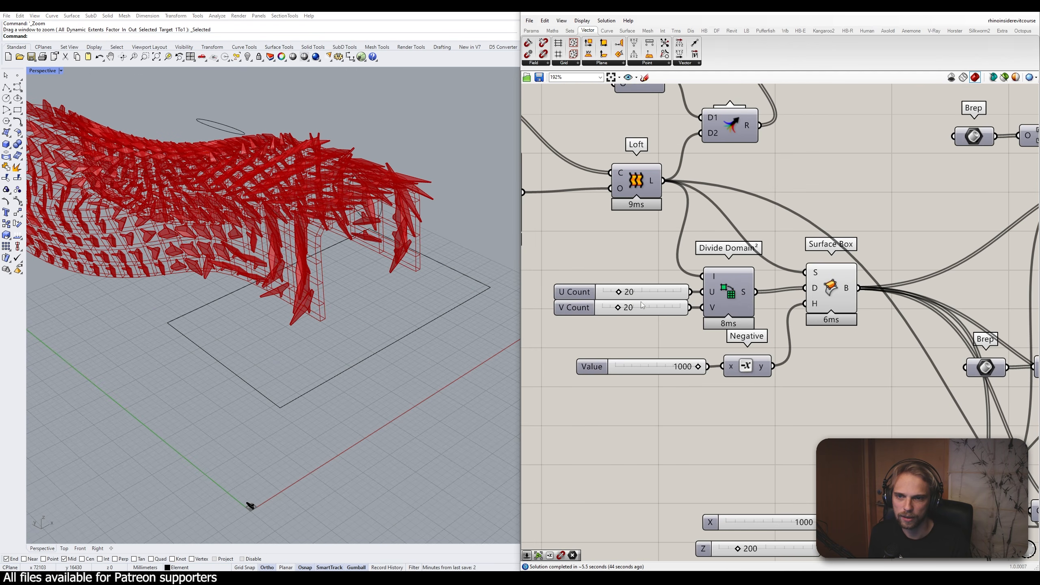
scroll(653, 277, down, 1)
right_drag(653, 277, 747, 281)
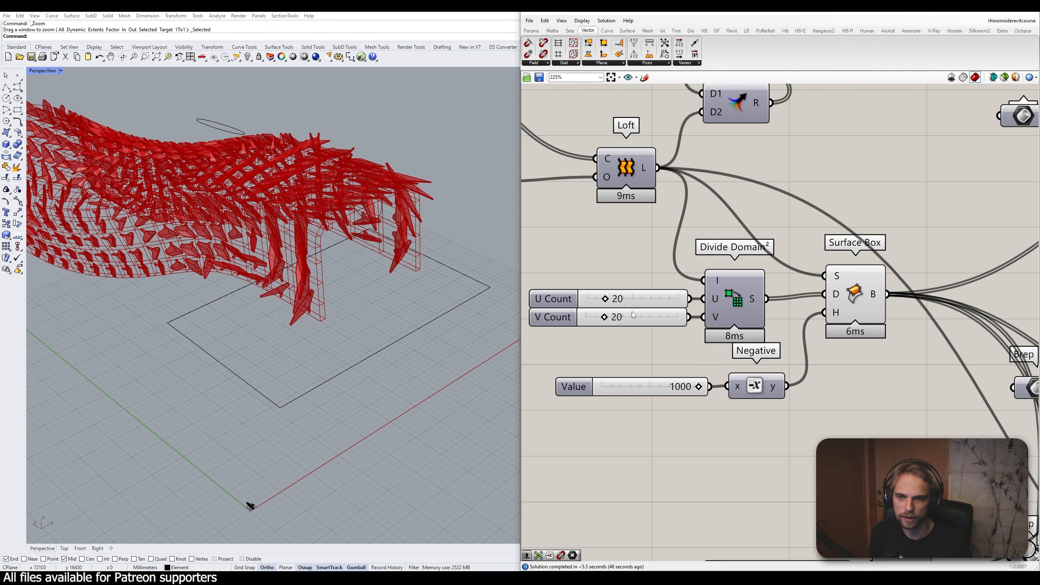
double_click(643, 299)
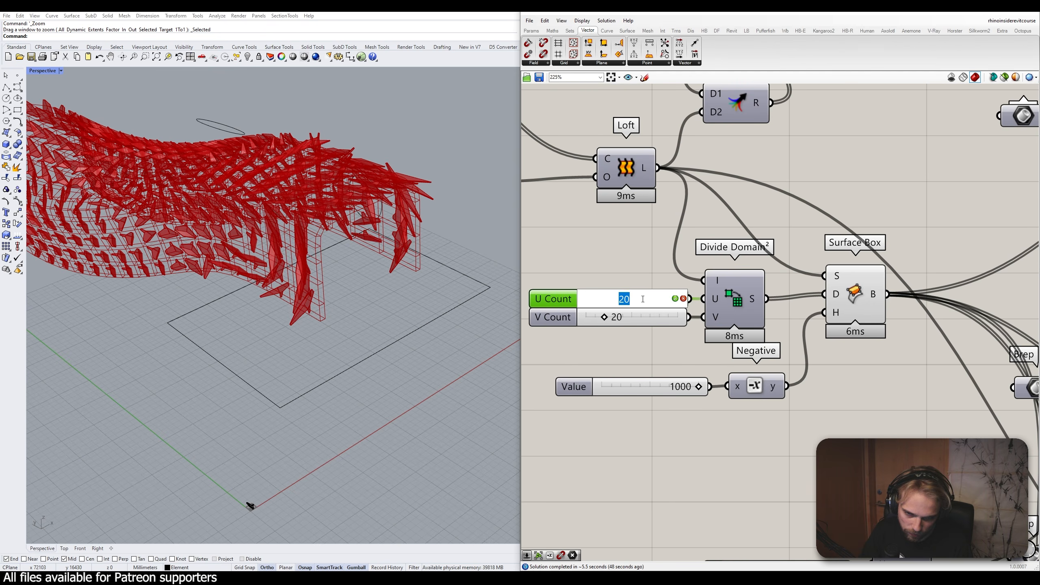
text(5)
key(Return)
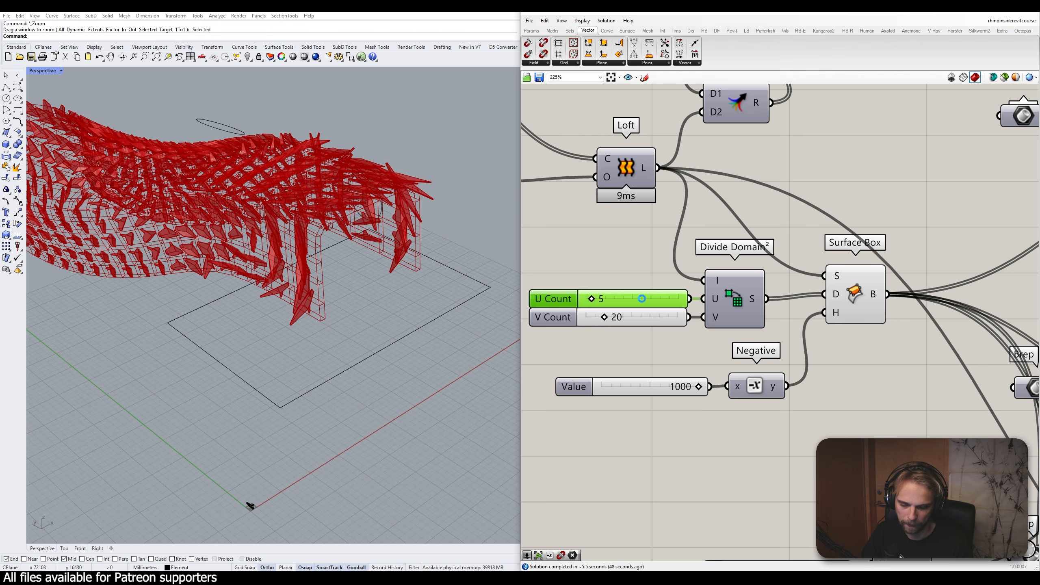
double_click(645, 316)
text(5)
key(Return)
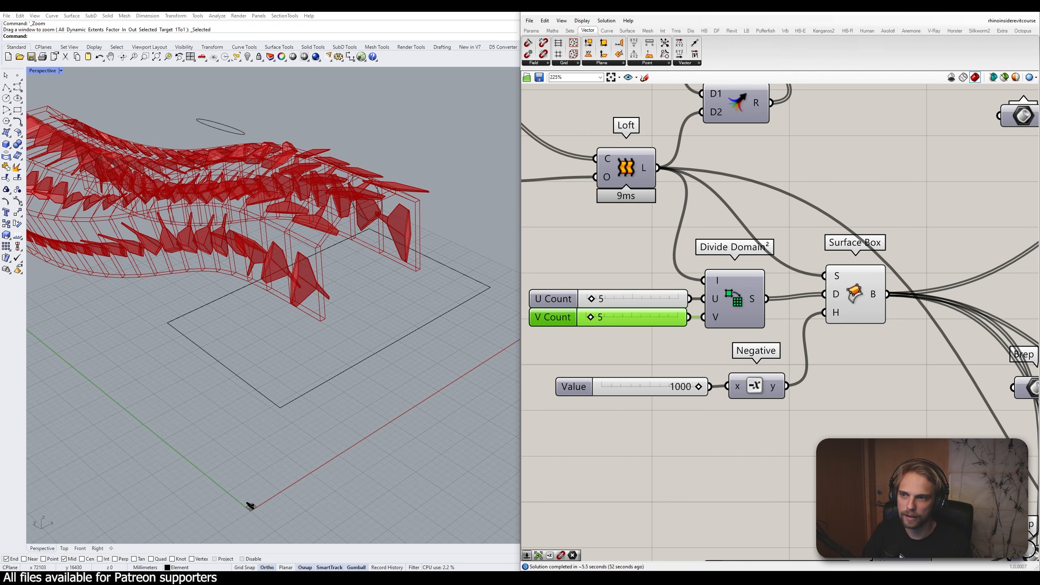
Examine the coarser facade division in Rhino and the Box Morph outputs in the definition
scroll(840, 328, down, 6)
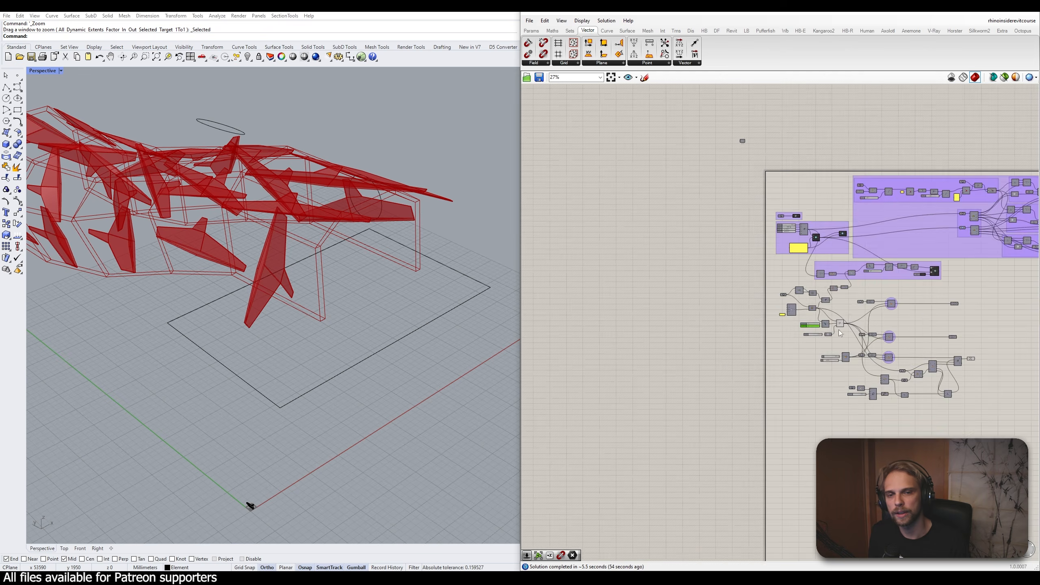
scroll(747, 289, up, 2)
scroll(711, 236, up, 2)
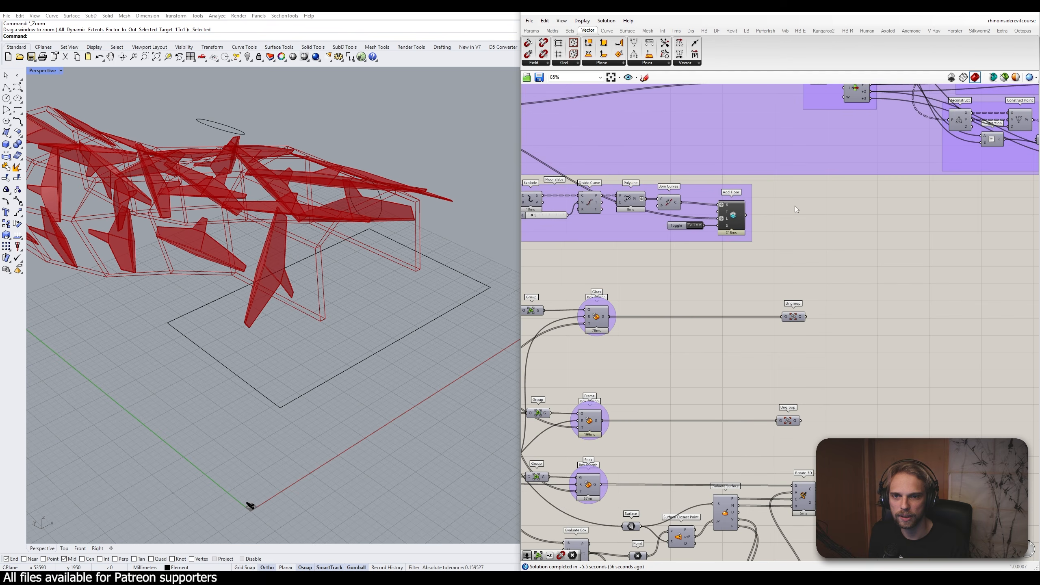
right_drag(229, 246, 339, 256)
scroll(339, 257, down, 3)
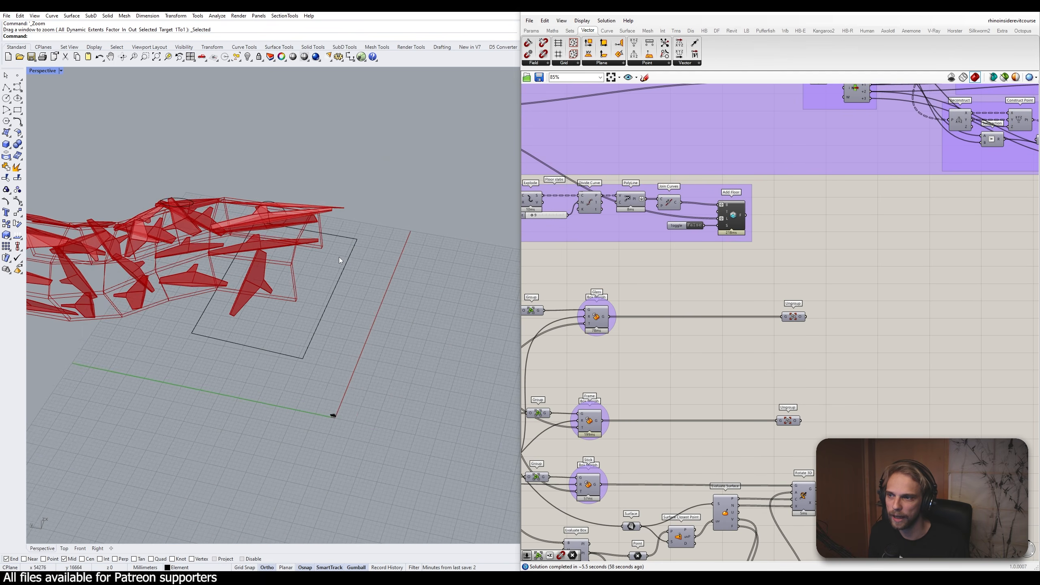
Add an Add Geometry DirectShape component beside the Ungroup component that receives the glass Box Morph output
shift+right_drag(254, 258, 359, 287)
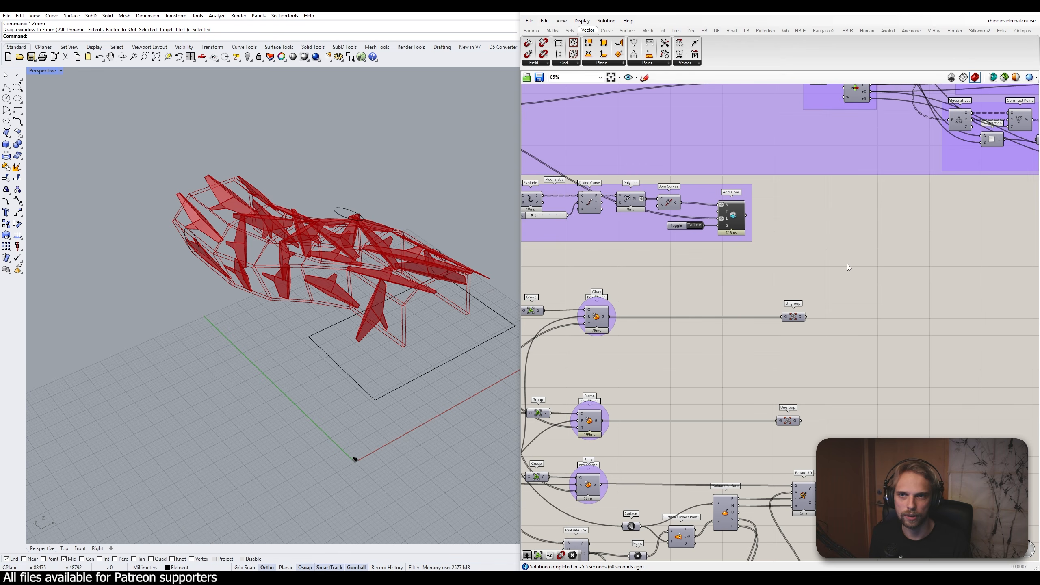
click(731, 30)
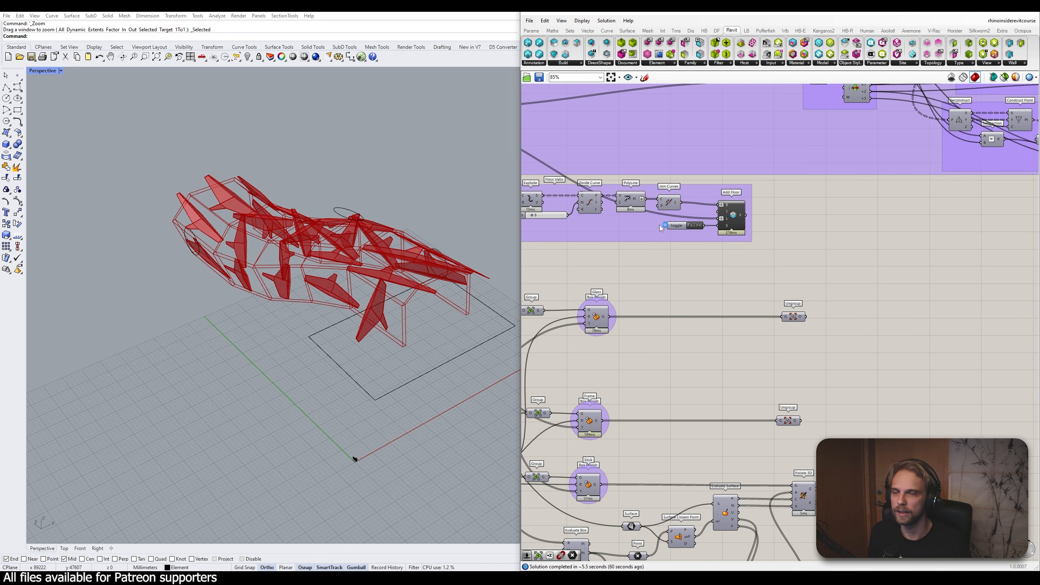
click(596, 63)
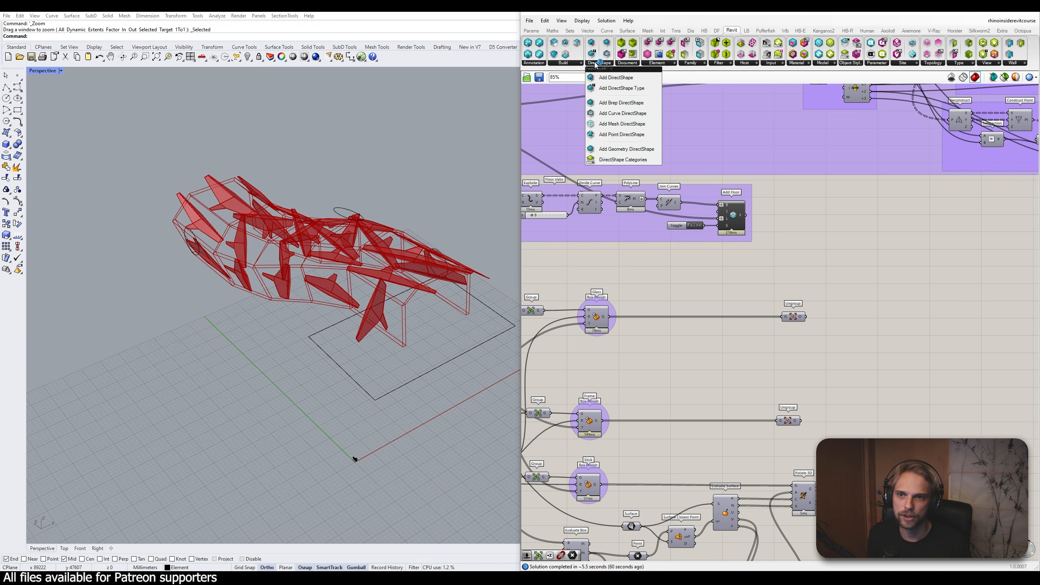
click(636, 150)
click(883, 312)
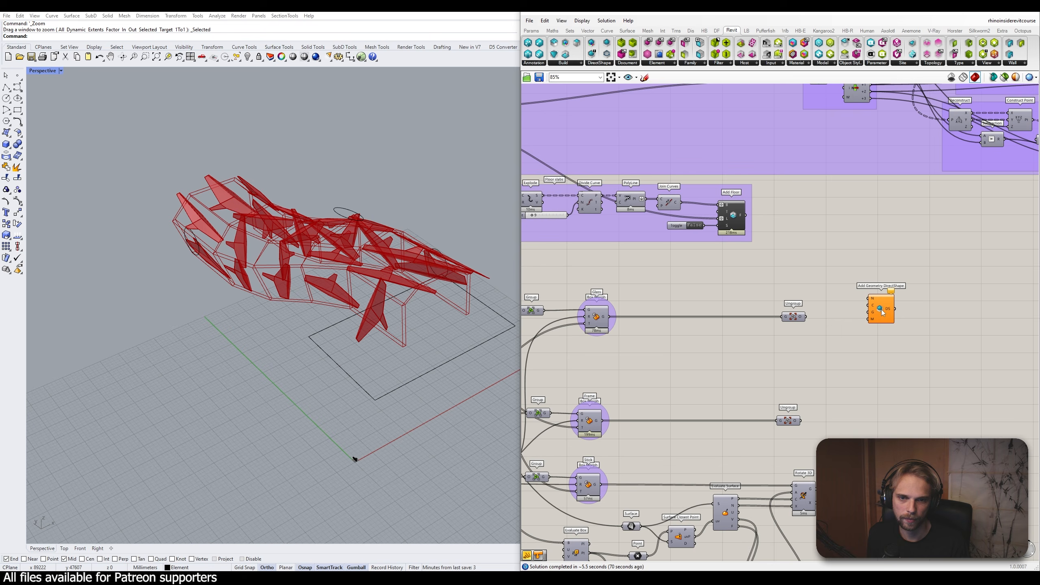
Flatten the Objects output of the Ungroup component on the glass branch
right_drag(893, 320, 810, 250)
right_drag(609, 238, 805, 284)
scroll(711, 291, up, 2)
drag(712, 295, 720, 292)
right_drag(972, 298, 773, 275)
right_drag(856, 274, 817, 281)
drag(760, 282, 755, 278)
mouse_move(755, 278)
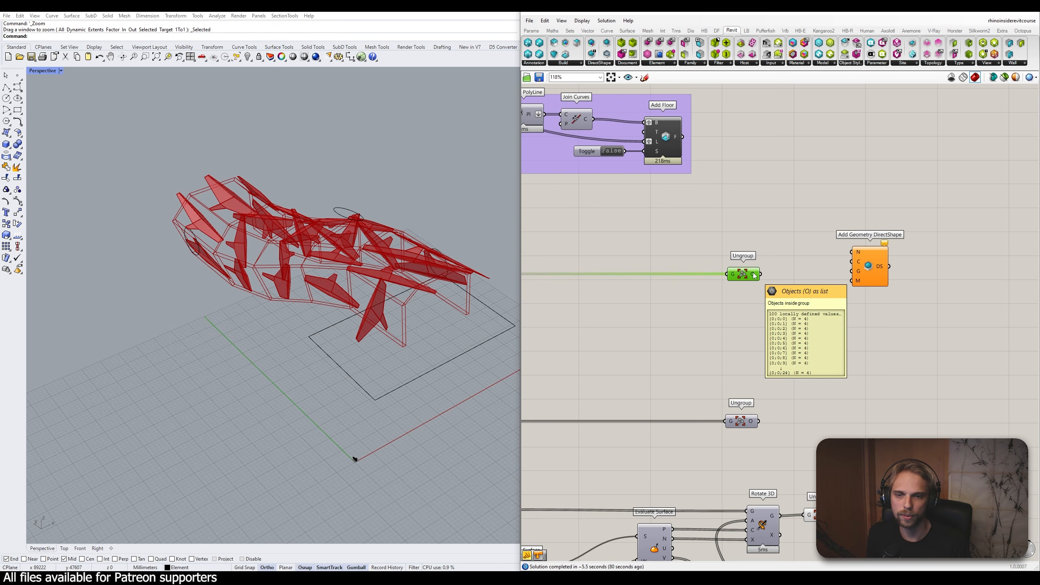
right_click(755, 276)
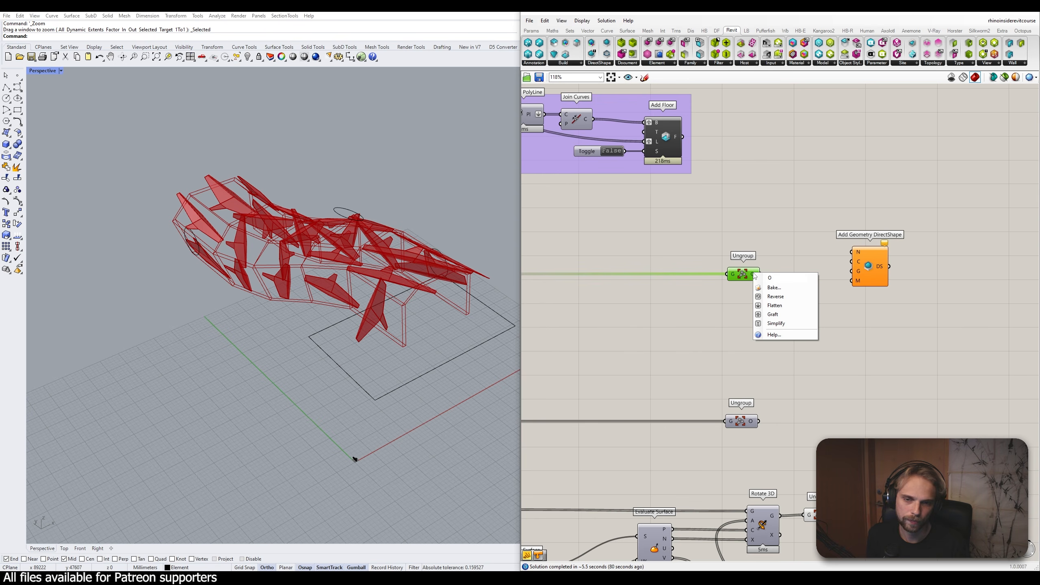
click(774, 305)
mouse_move(760, 278)
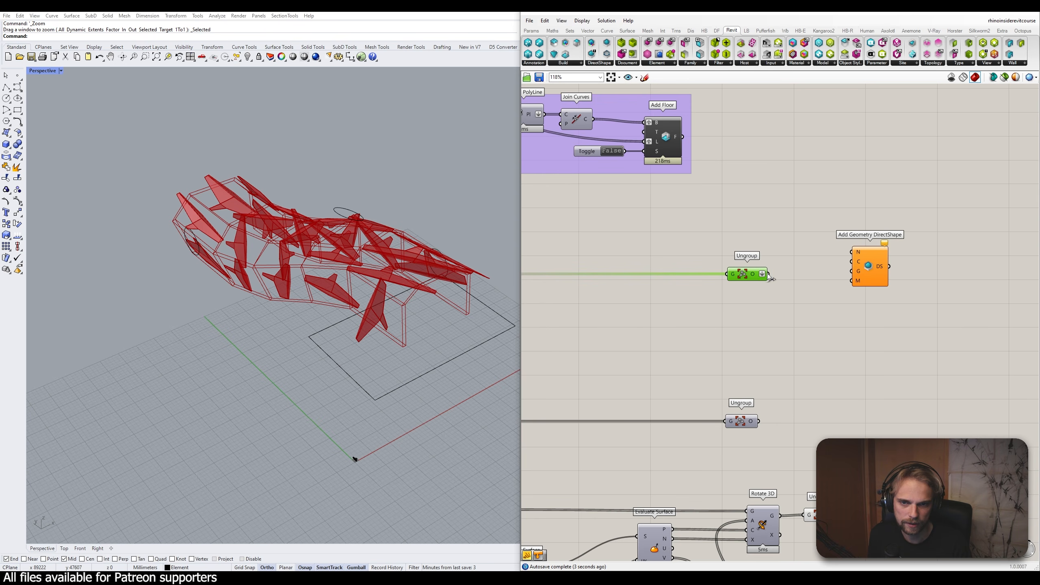
drag(769, 276, 857, 287)
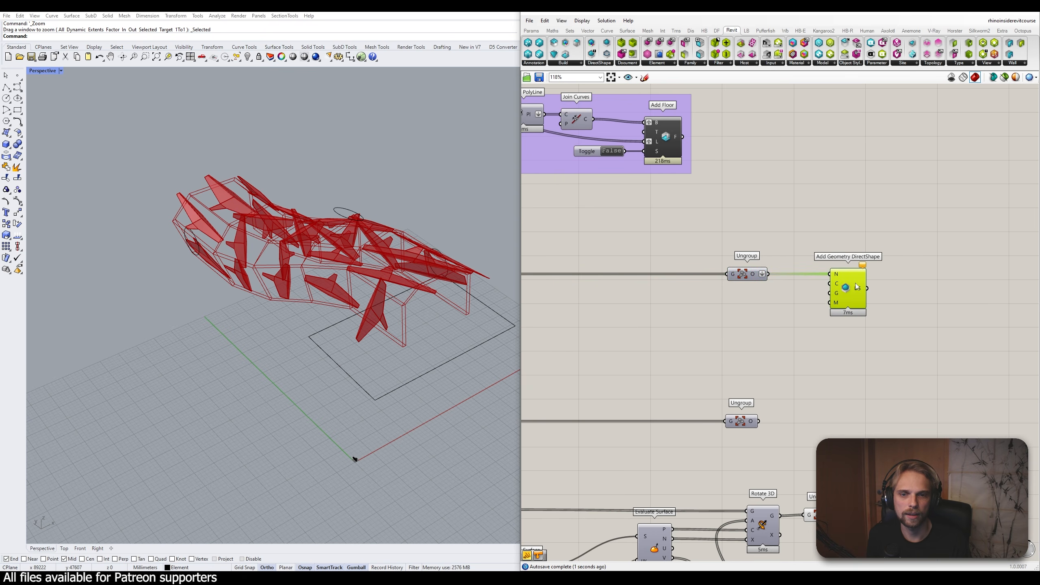
scroll(838, 262, up, 2)
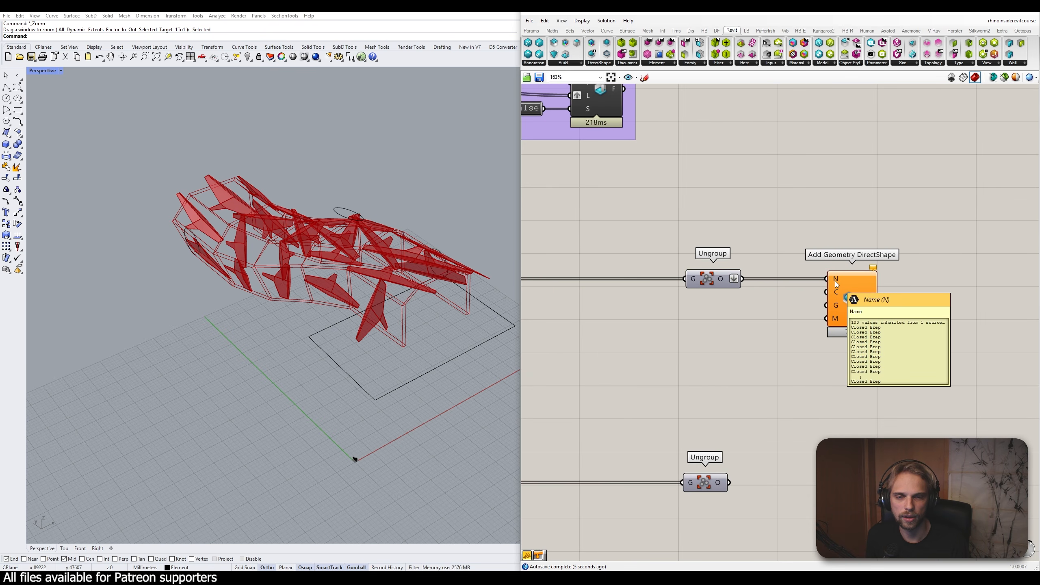
ctrl+drag(827, 279, 741, 280)
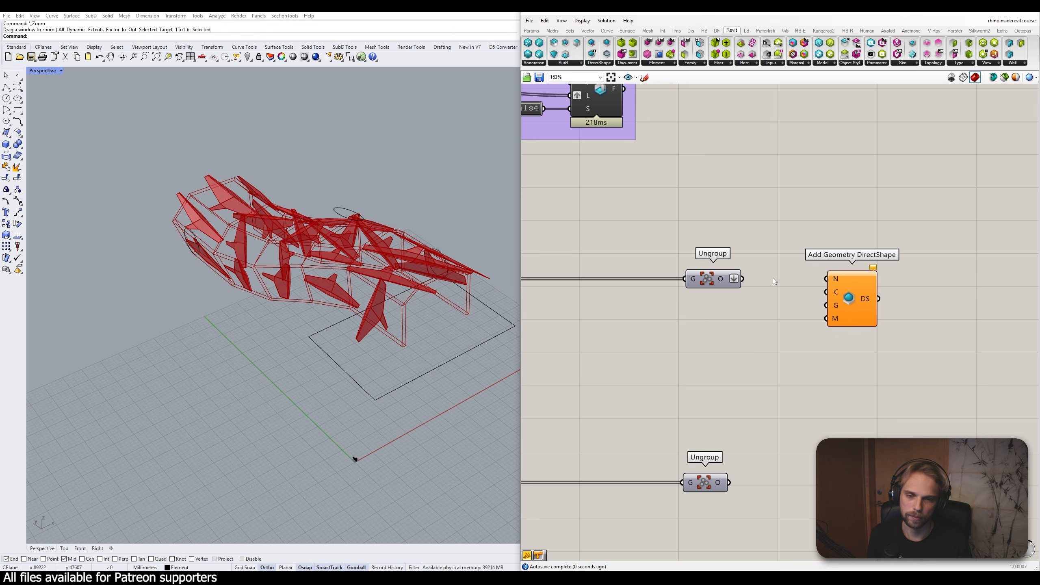
Create a text panel reading Glazing_panels, connect it to the Name input of Add Geometry DirectShape, and align it beside that input
drag(862, 299, 869, 259)
click(722, 224)
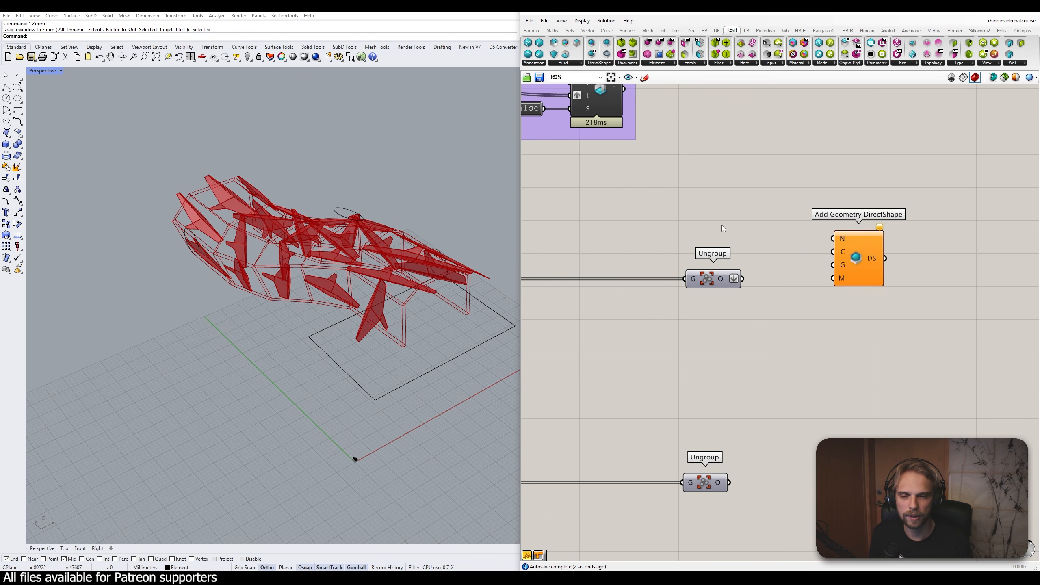
double_click(722, 225)
text(//)
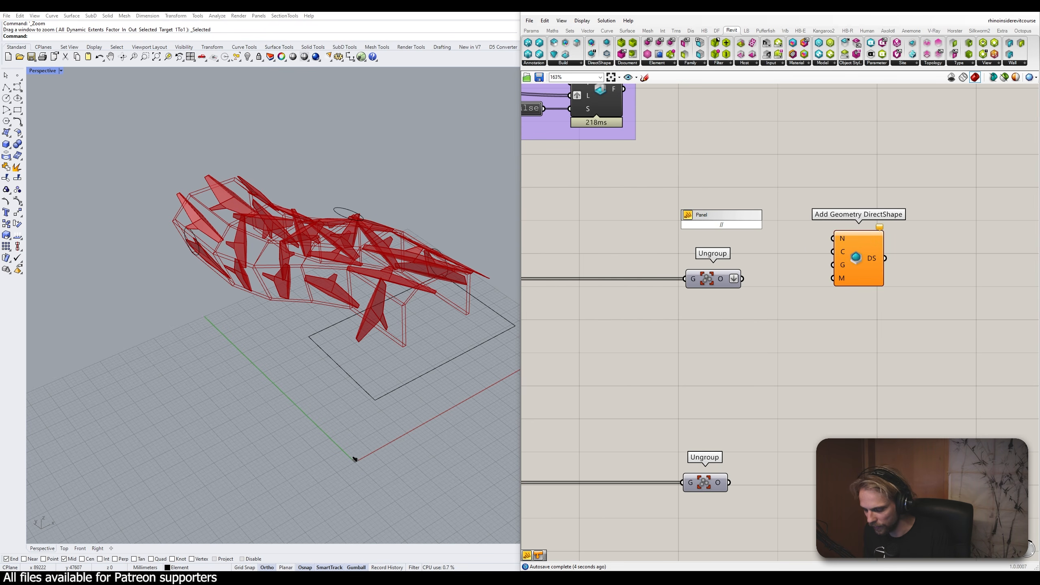
text(Glazi)
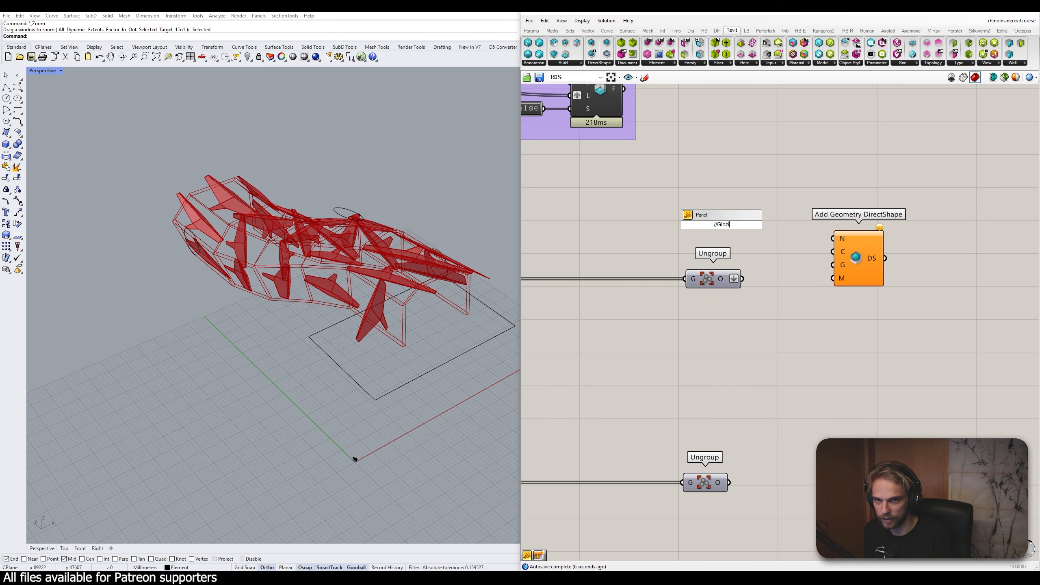
text(ng_panels)
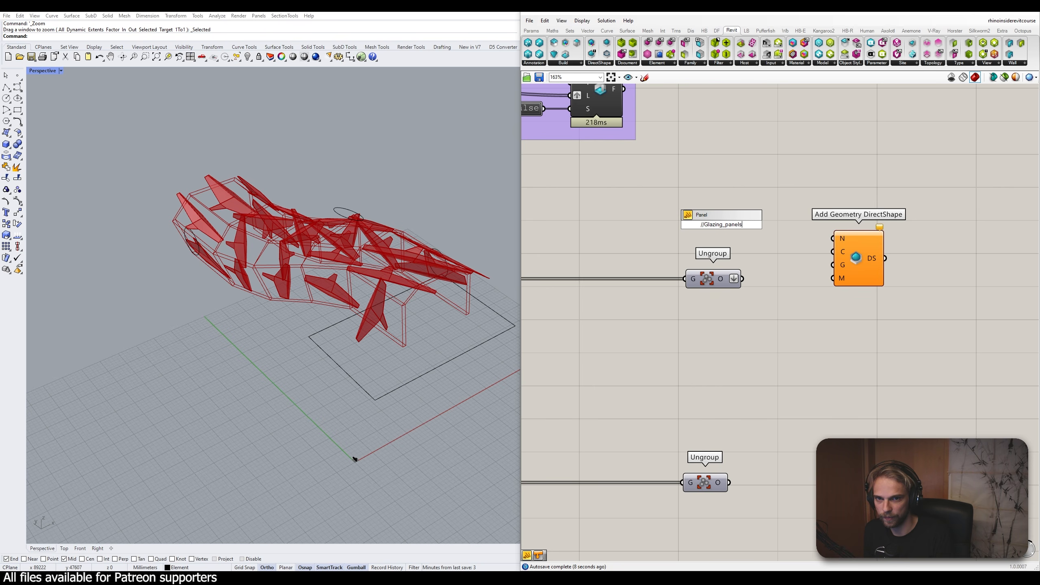
key(Return)
drag(760, 224, 833, 238)
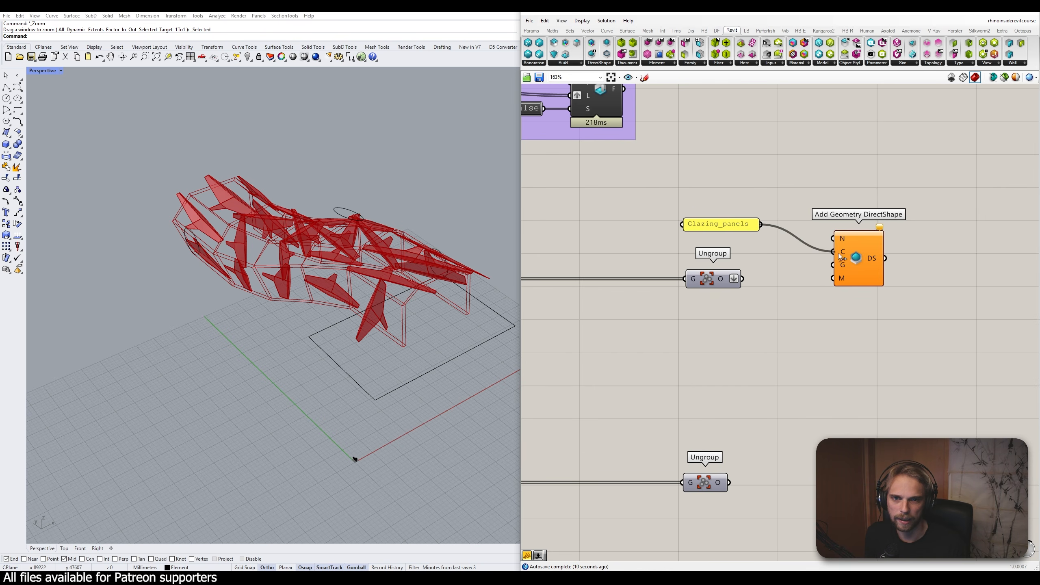
drag(735, 228, 793, 241)
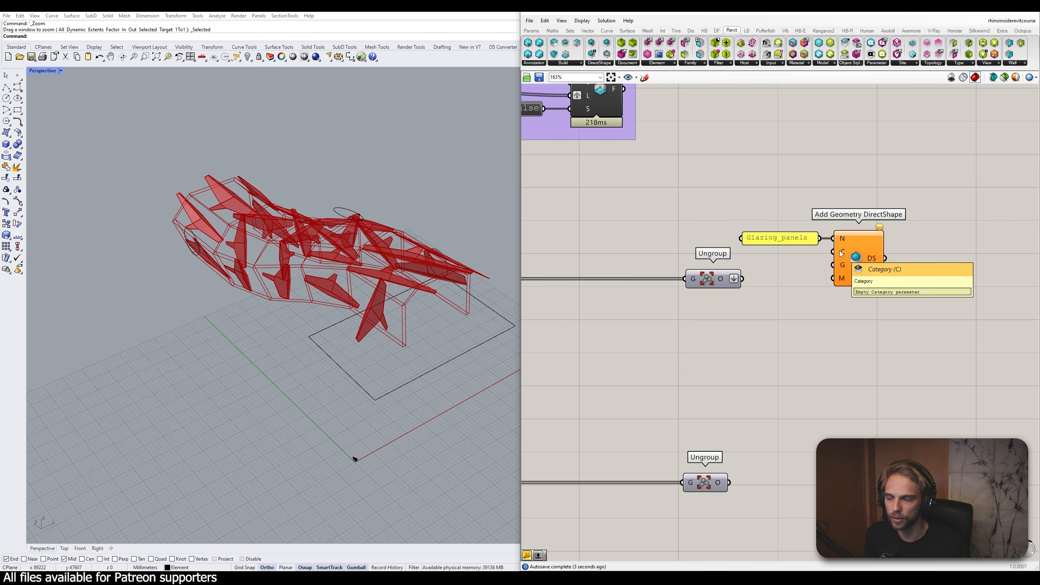
click(564, 62)
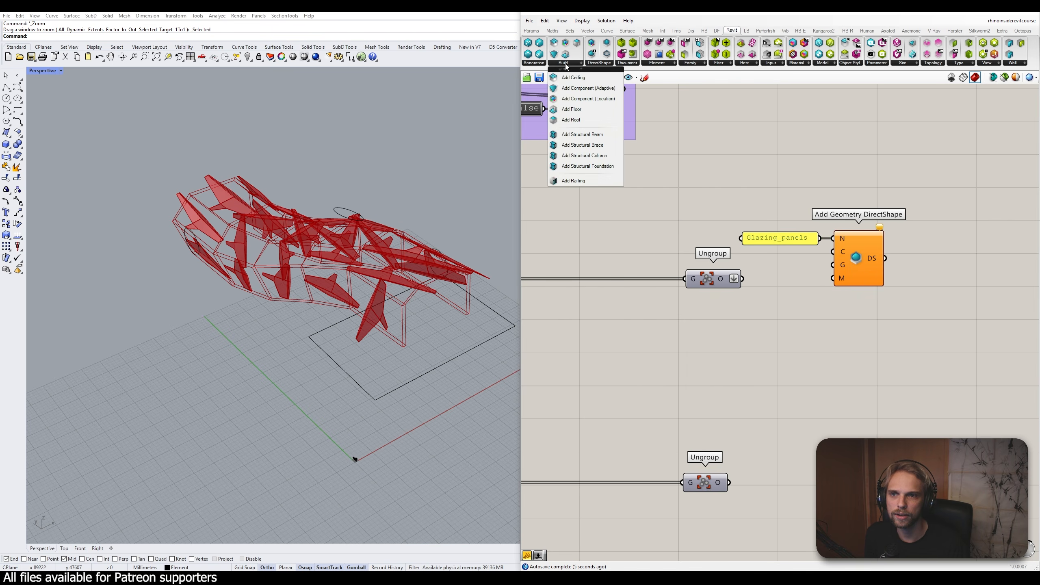
click(605, 64)
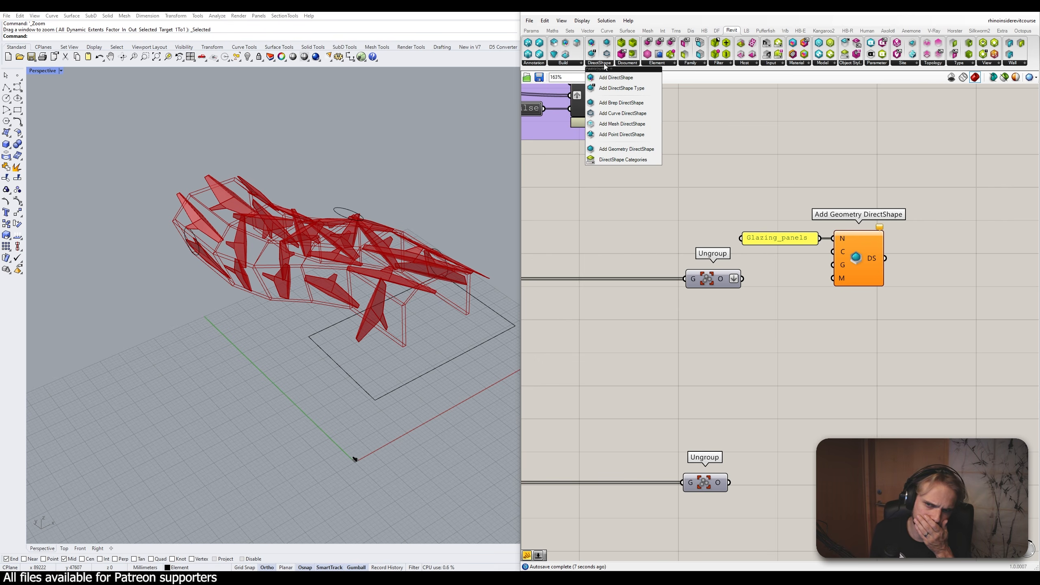
drag(619, 159, 700, 238)
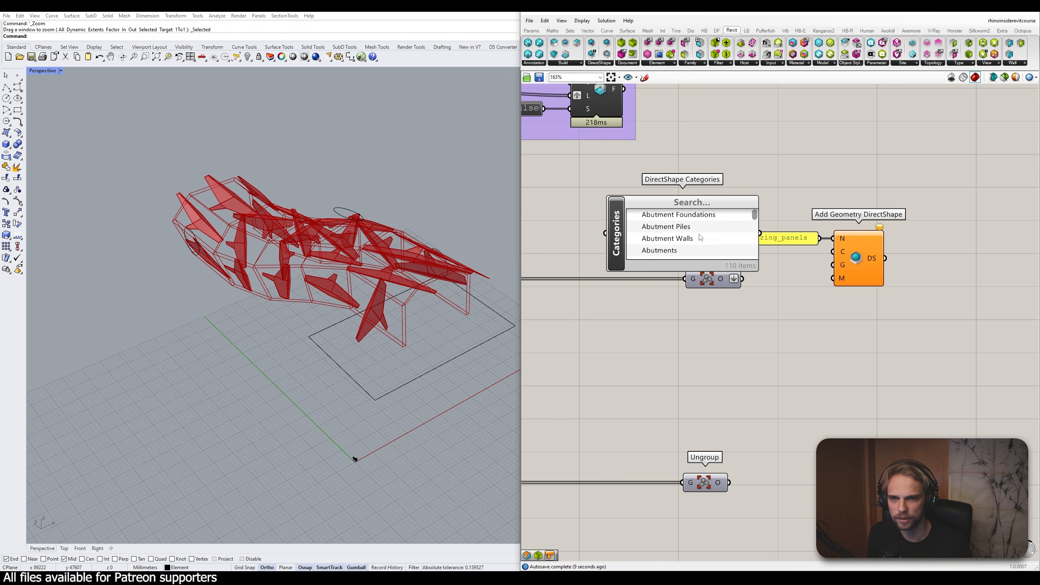
drag(665, 208, 603, 178)
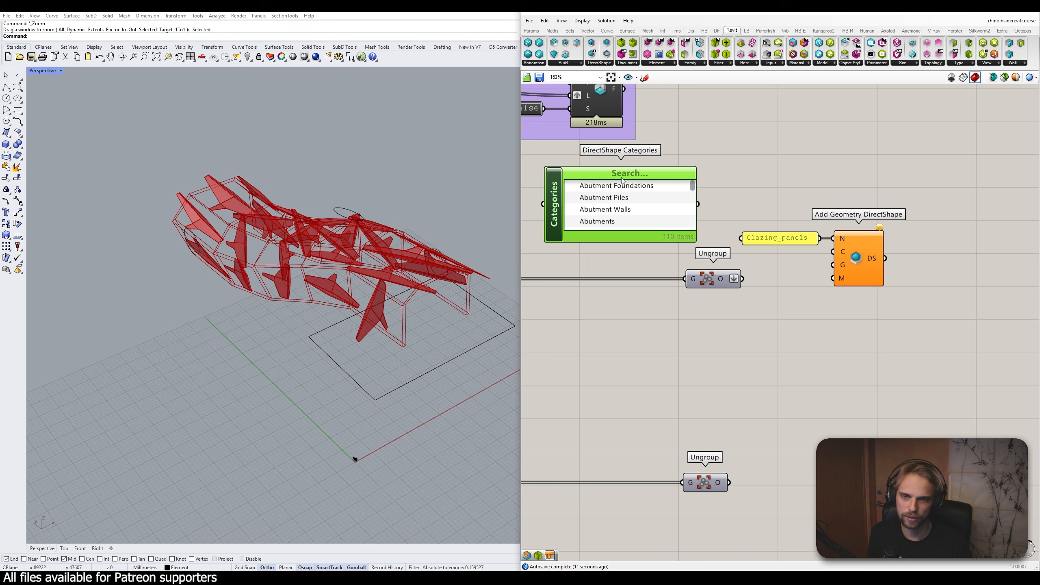
key(Delete)
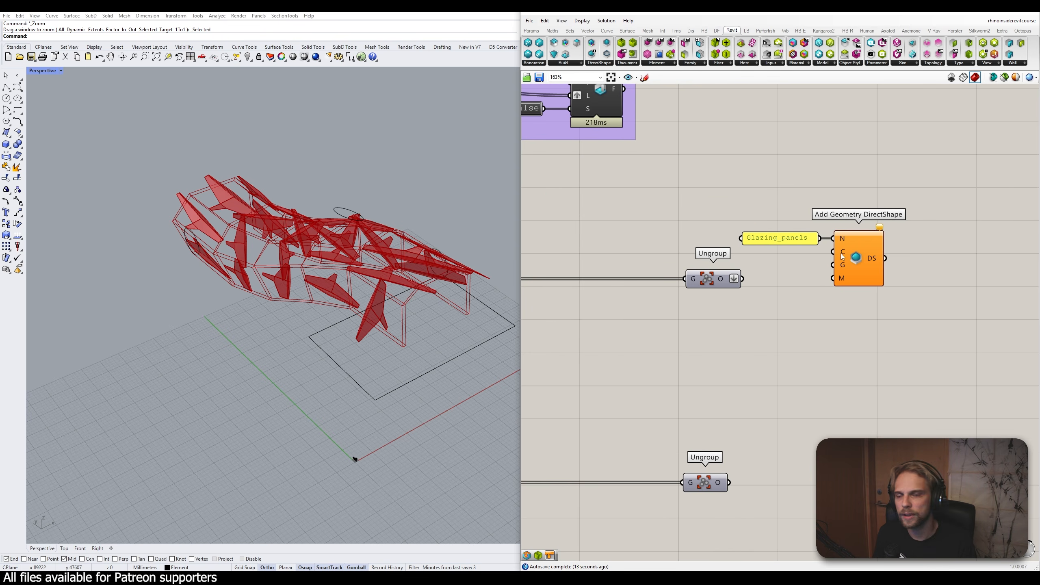
right_click(843, 255)
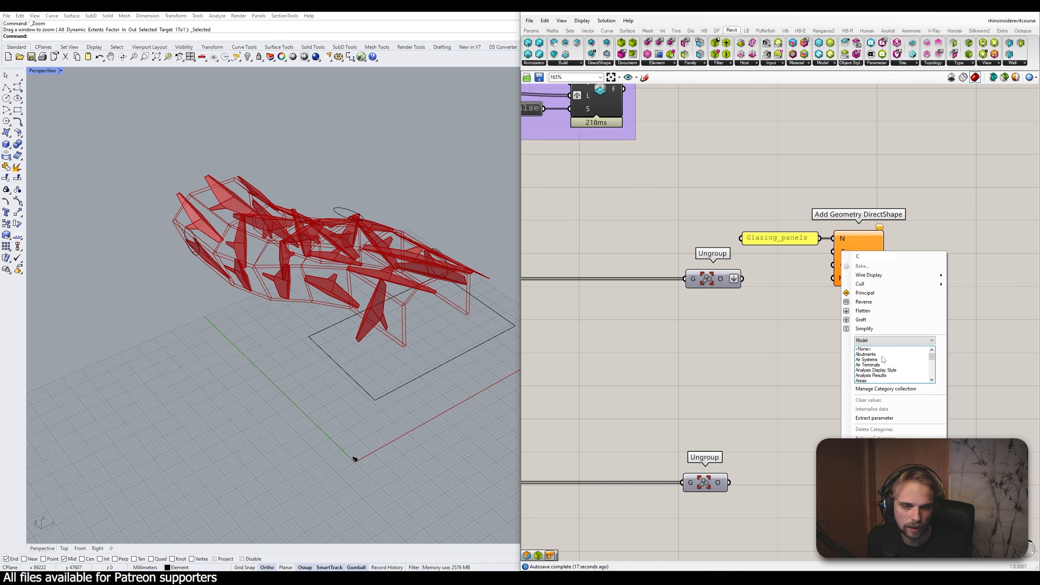
scroll(883, 359, down, 4)
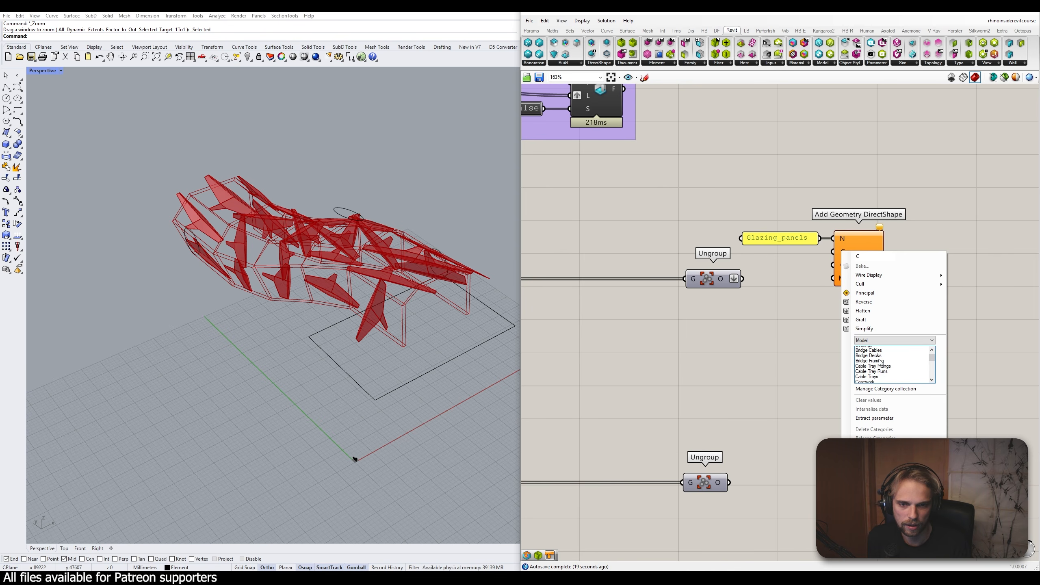
scroll(880, 361, down, 3)
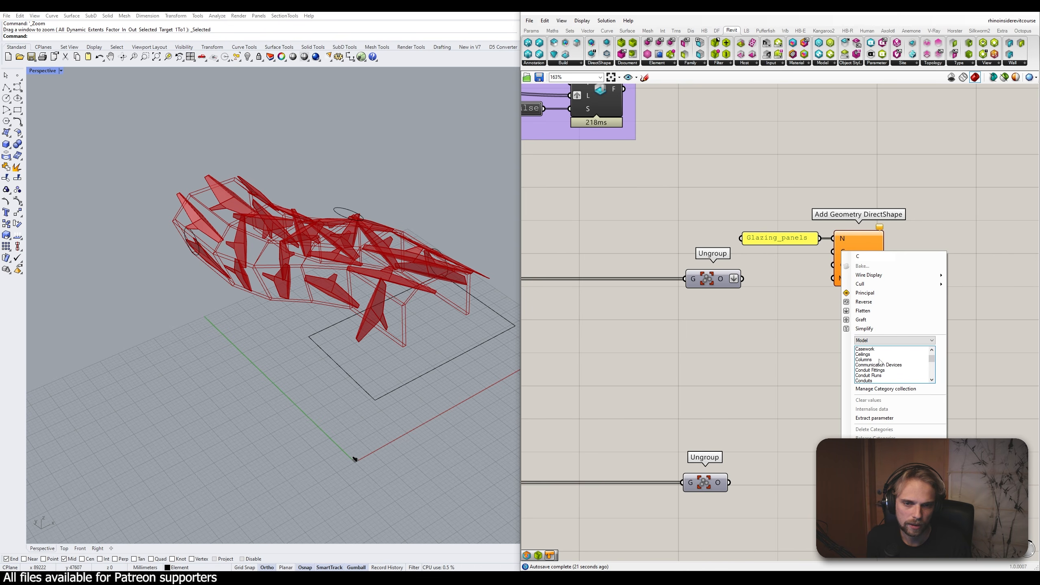
click(676, 179)
Place a DirectShape Categories picker above the glass branch's Ungroup component
click(583, 63)
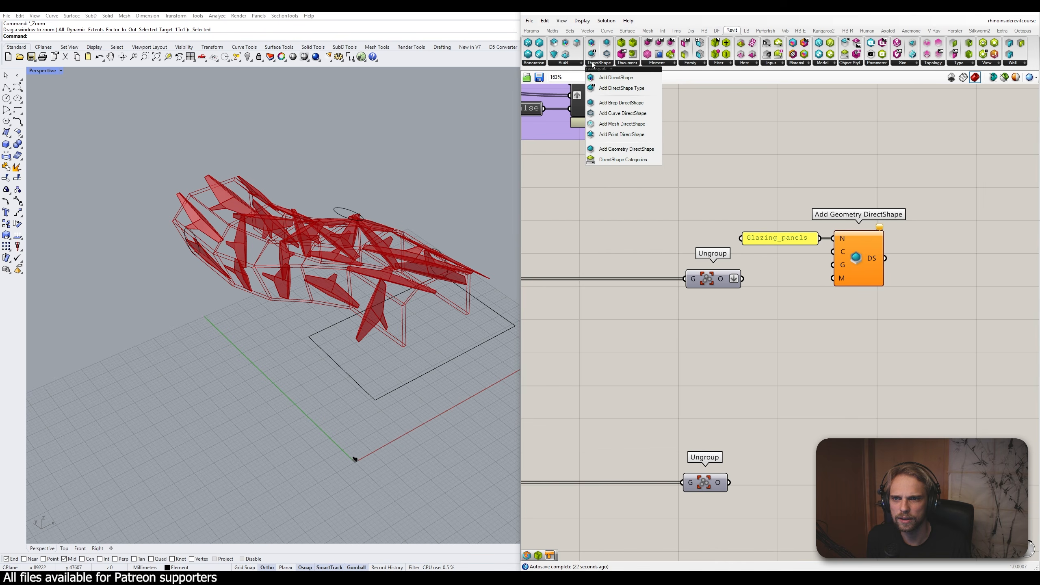
click(623, 162)
click(662, 200)
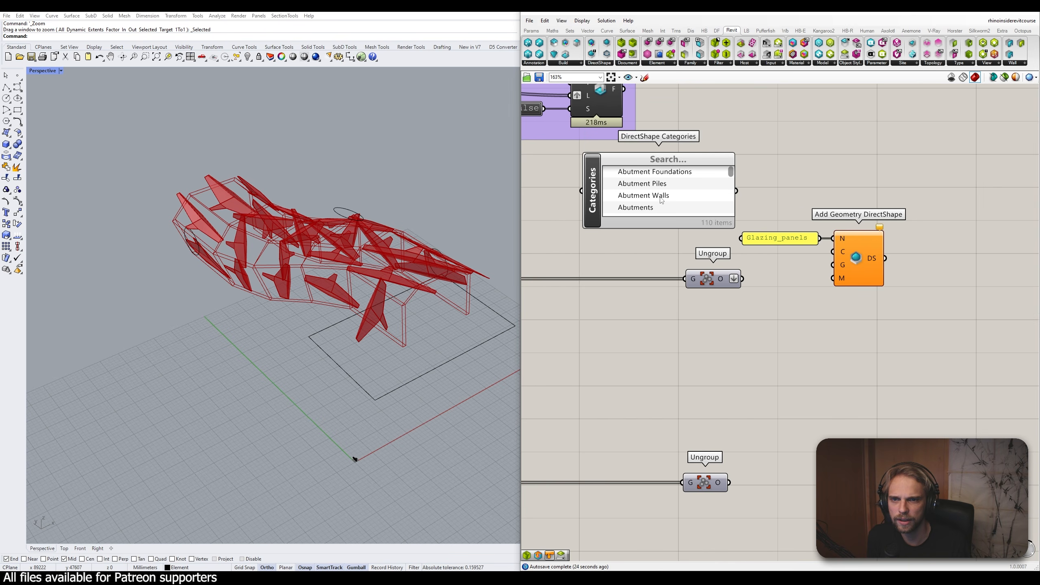
Search the DirectShape Categories picker for "glazing" and look through its list for a suitable category
click(655, 163)
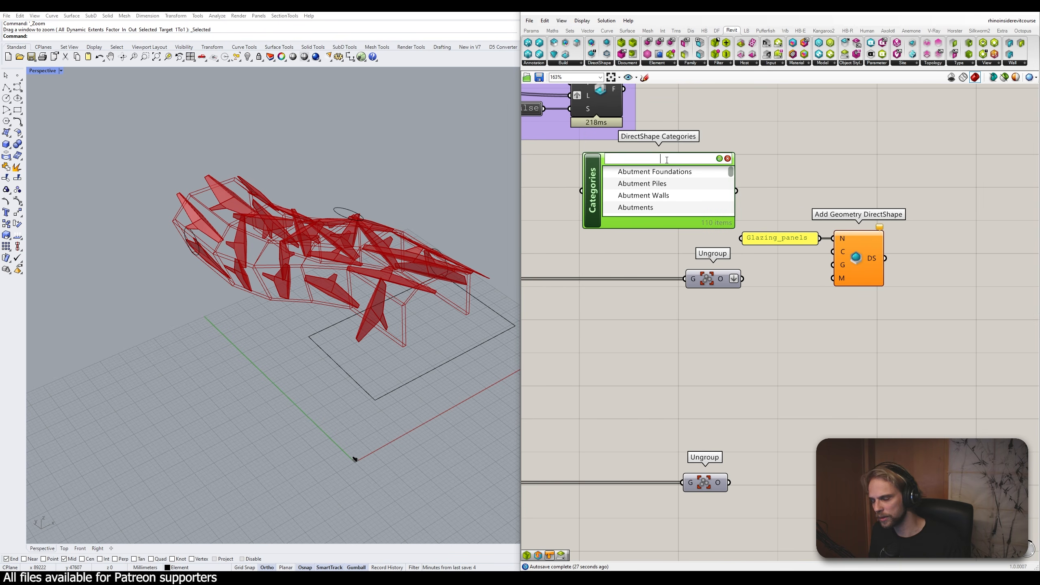
text(glazing)
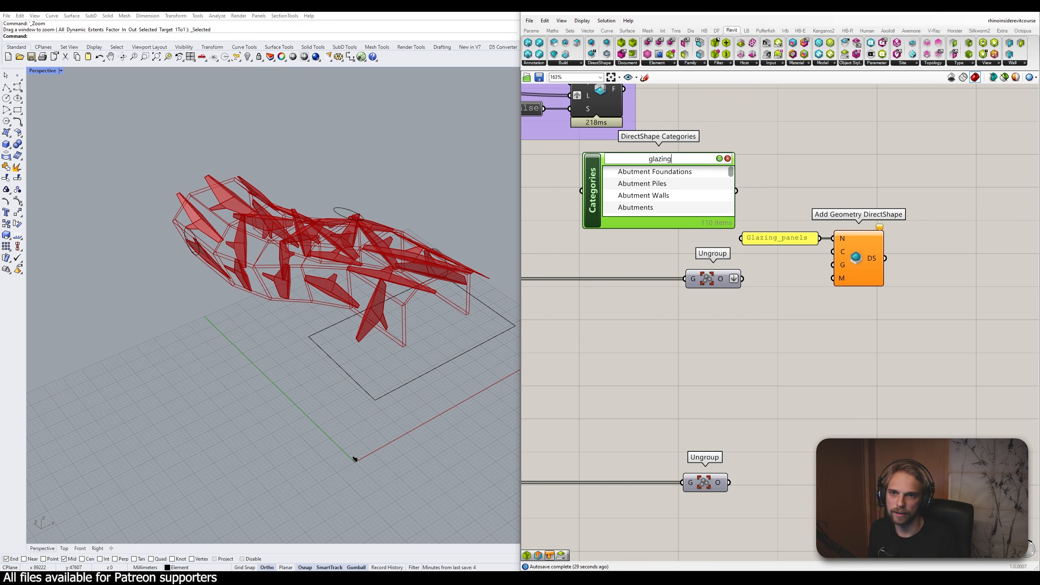
click(718, 160)
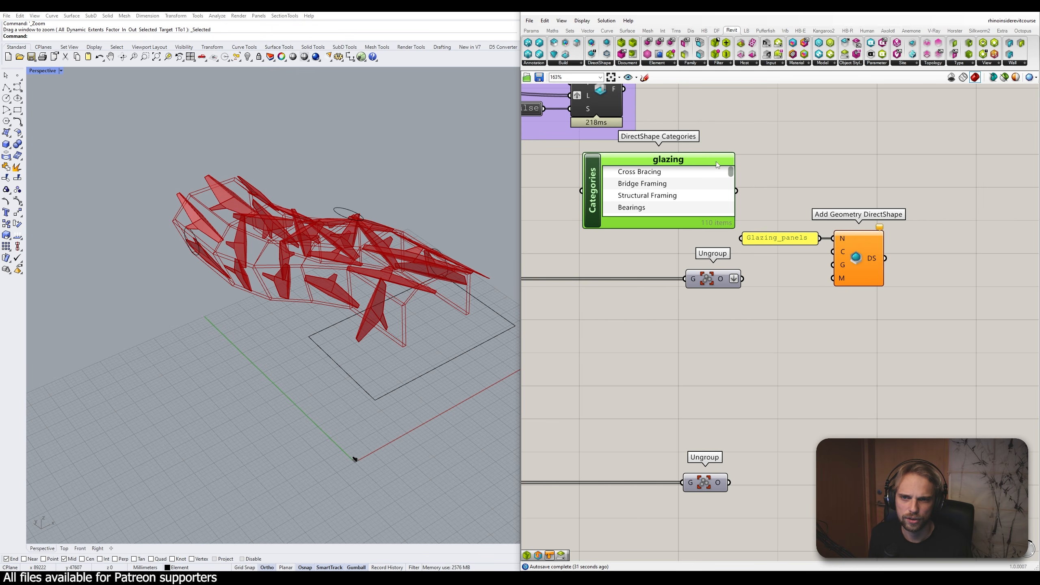
scroll(729, 168, up, 2)
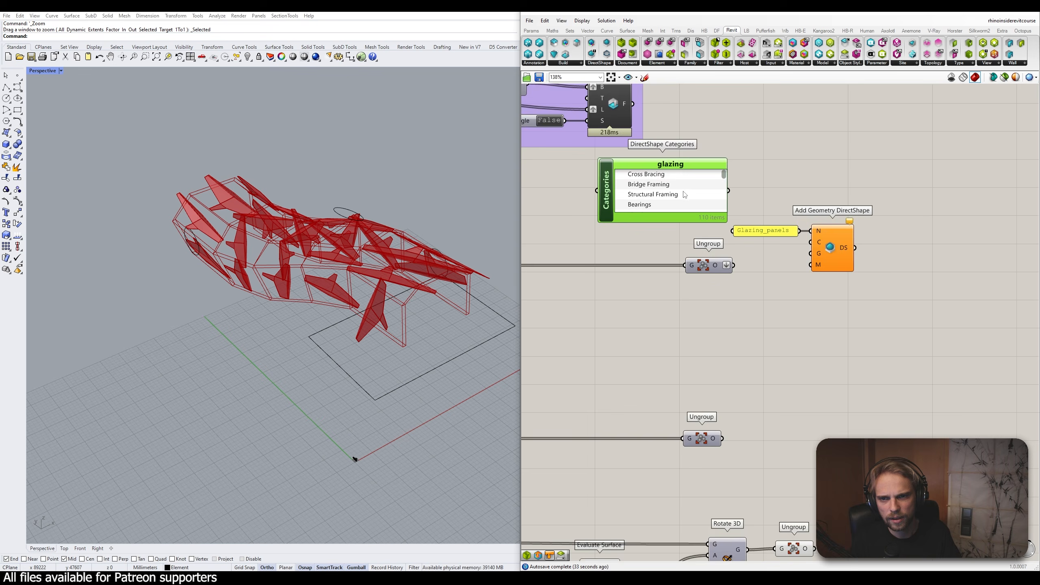
drag(739, 171, 644, 160)
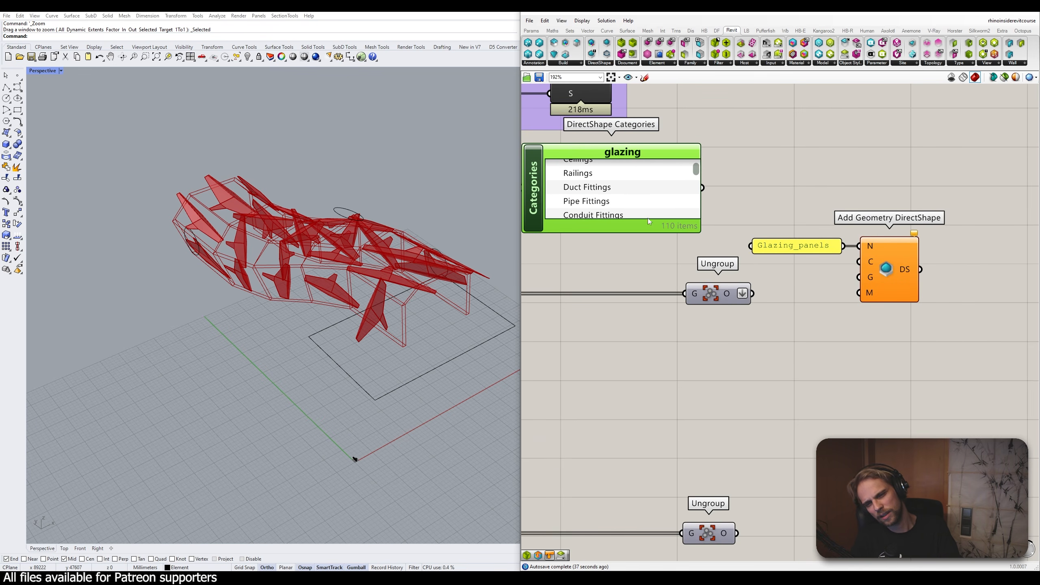
scroll(644, 217, down, 6)
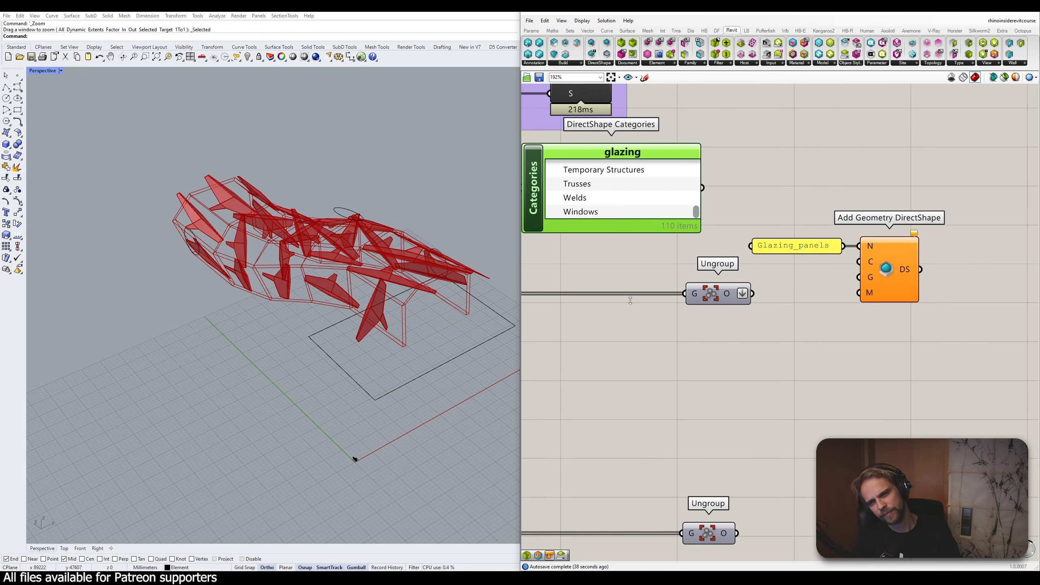
Search the DirectShape Categories picker for "curtain" and select Curtain Panels
double_click(630, 155)
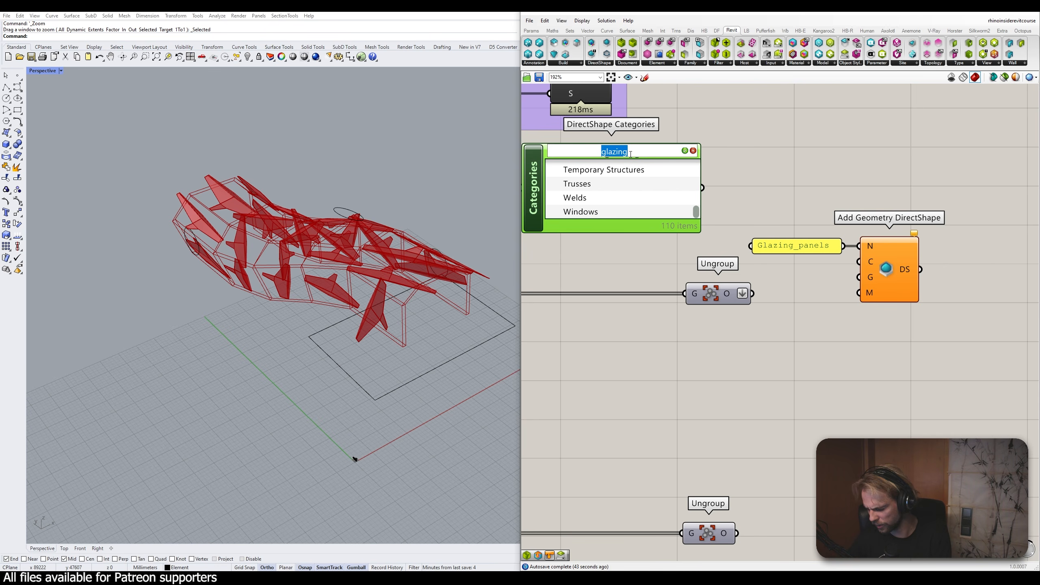
text(curtain)
key(Return)
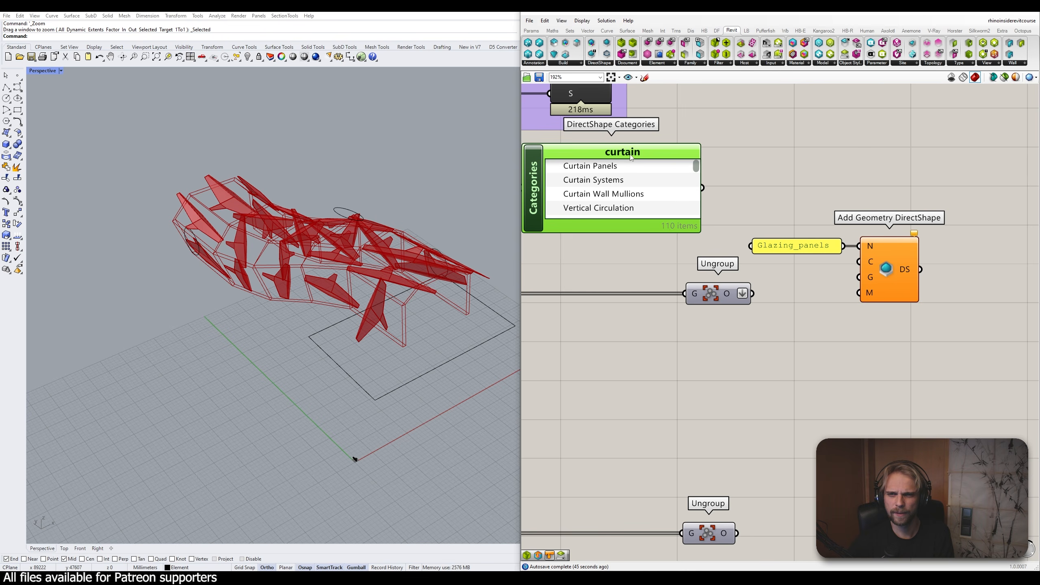
click(619, 169)
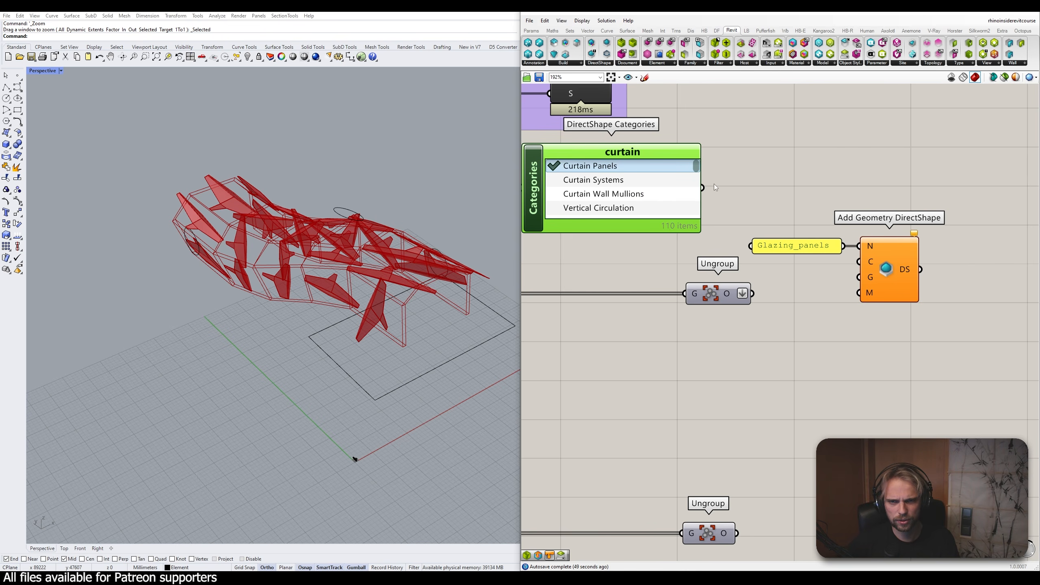
Connect the Curtain Panels category and the glass branch's ungrouped objects to Add Geometry DirectShape, and move the Rhino window down to uncover Revit's 3D view
drag(703, 187, 869, 265)
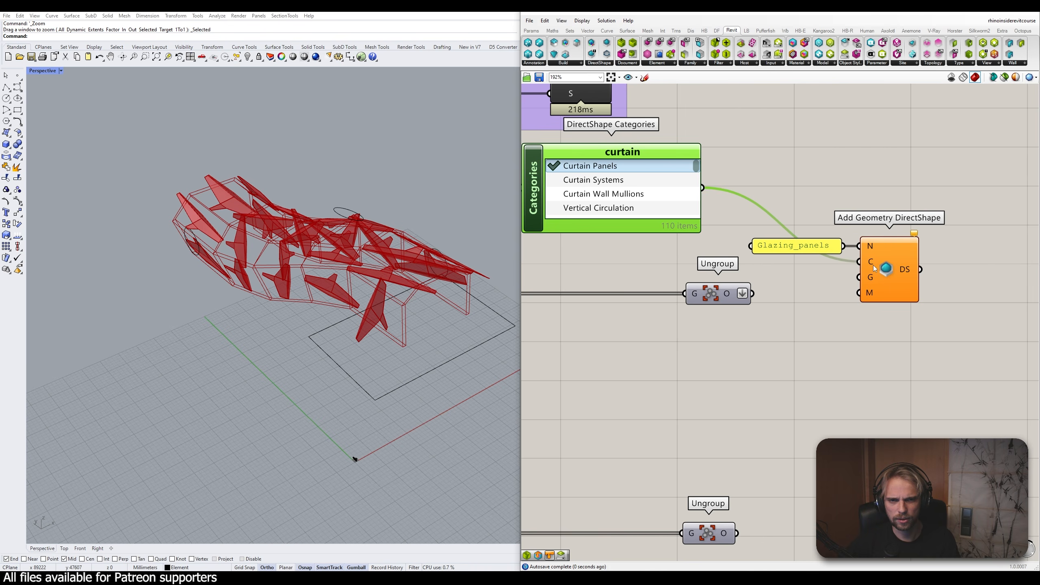
mouse_move(873, 266)
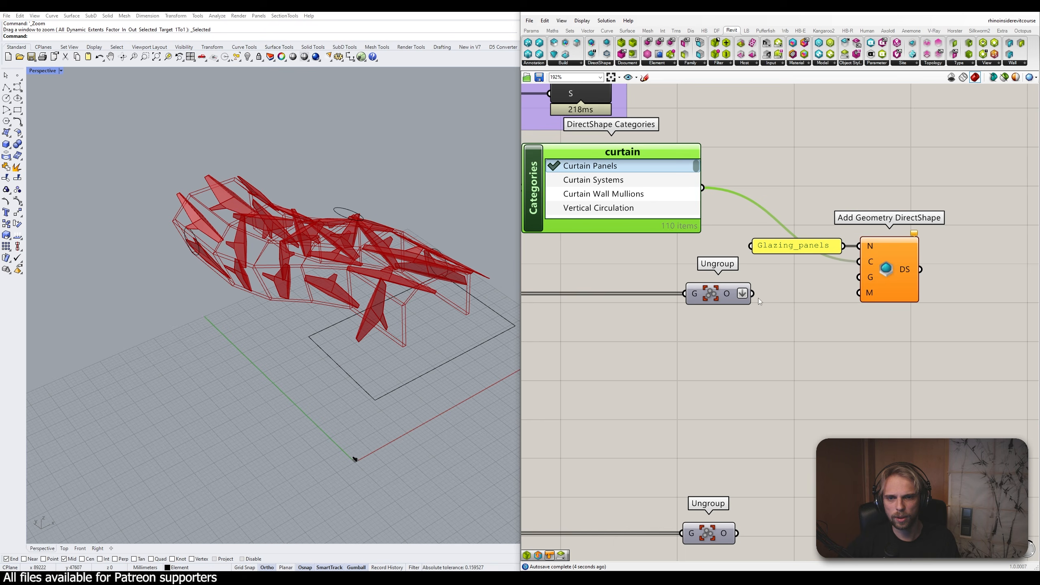
drag(752, 293, 872, 278)
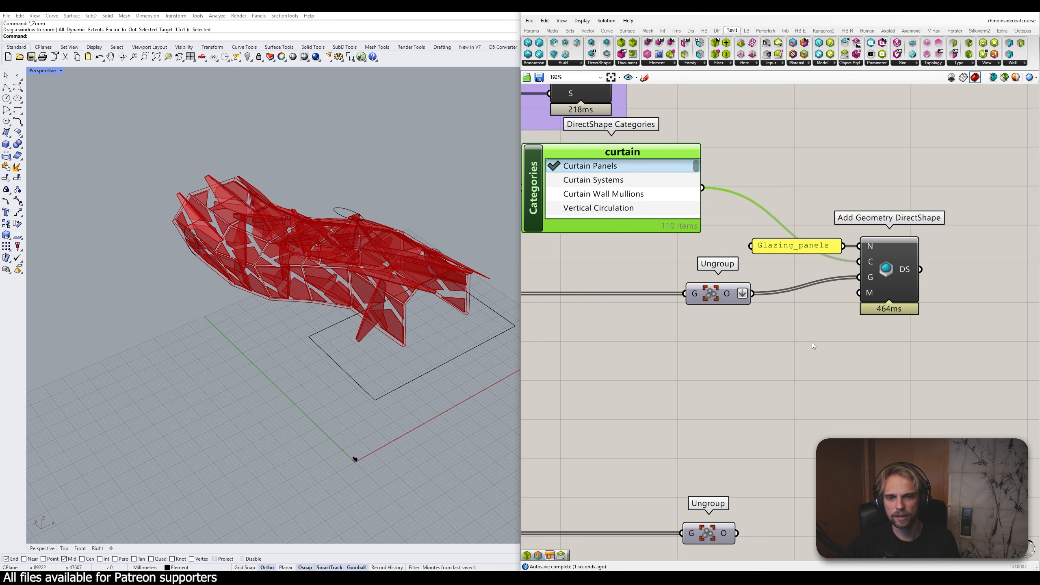
right_drag(810, 346, 799, 311)
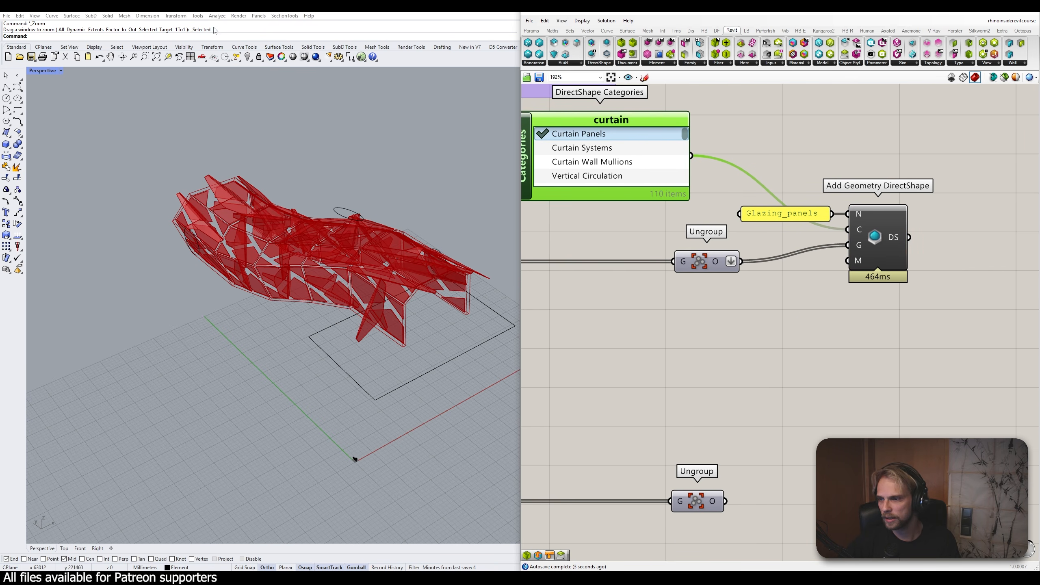
drag(238, 8, 299, 368)
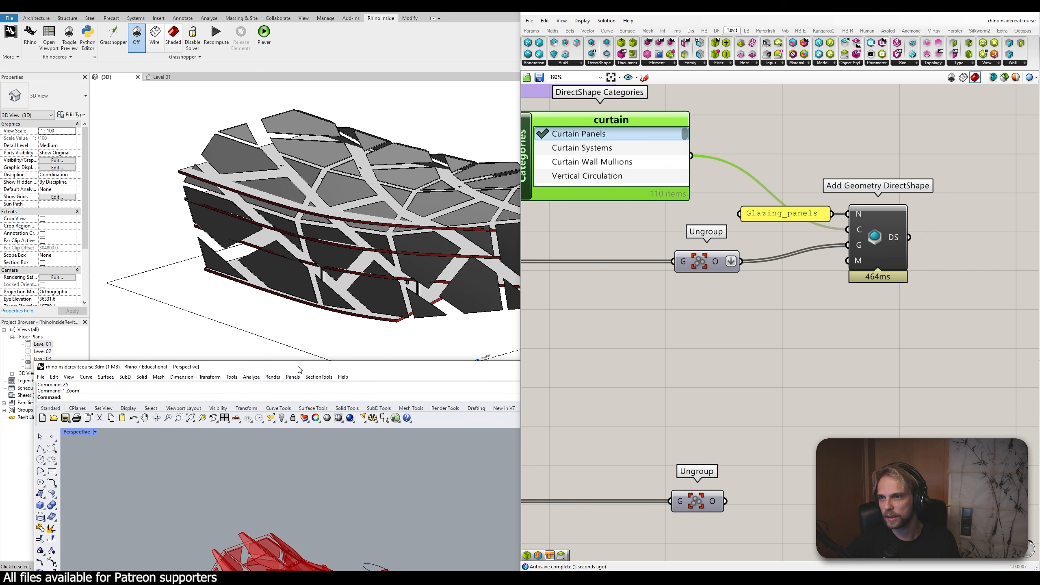
Place a Colour Swatch below the glass branch's Ungroup component
right_drag(713, 357, 720, 341)
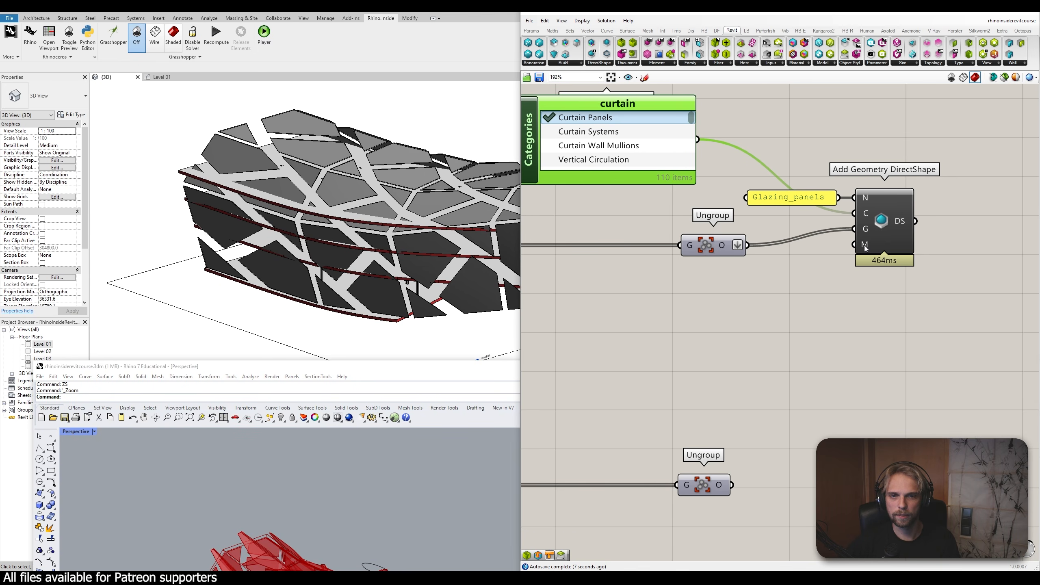
click(730, 320)
double_click(731, 320)
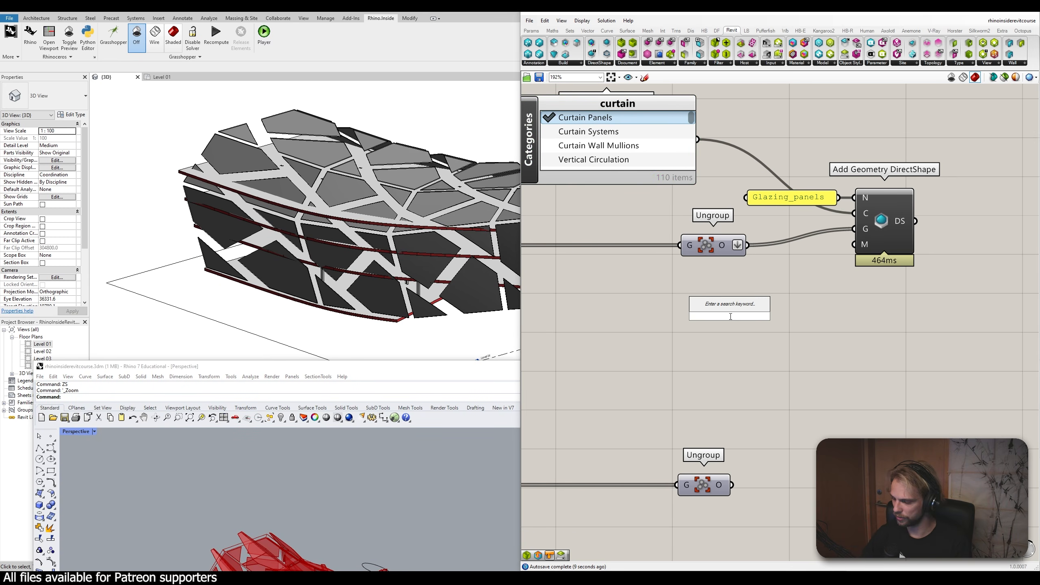
text(swat)
key(Return)
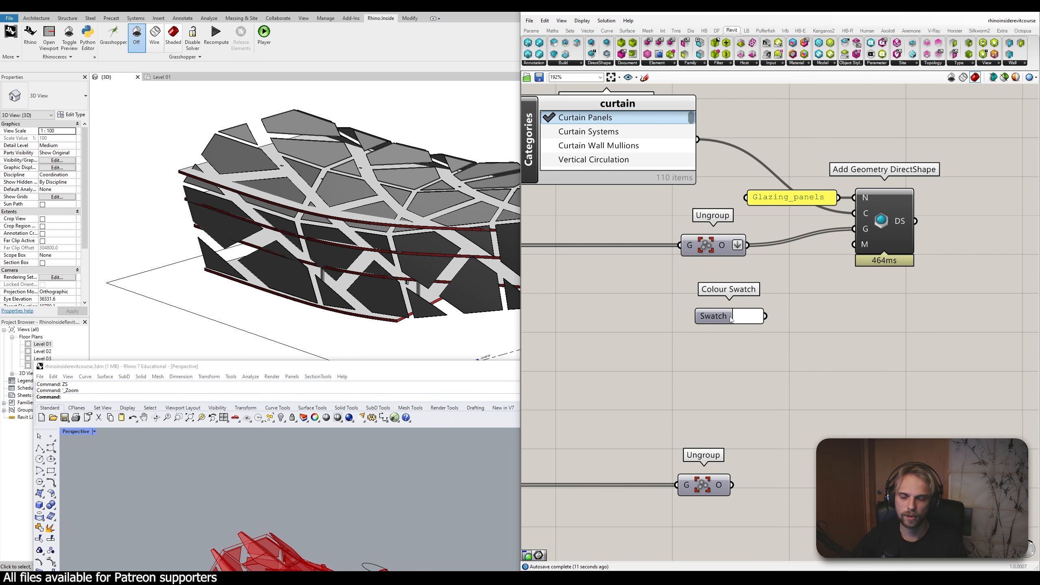
Set the swatch to a translucent teal with hue 180°, saturation 72, value 78 and alpha 128, and shift it away from the DirectShape component
click(746, 317)
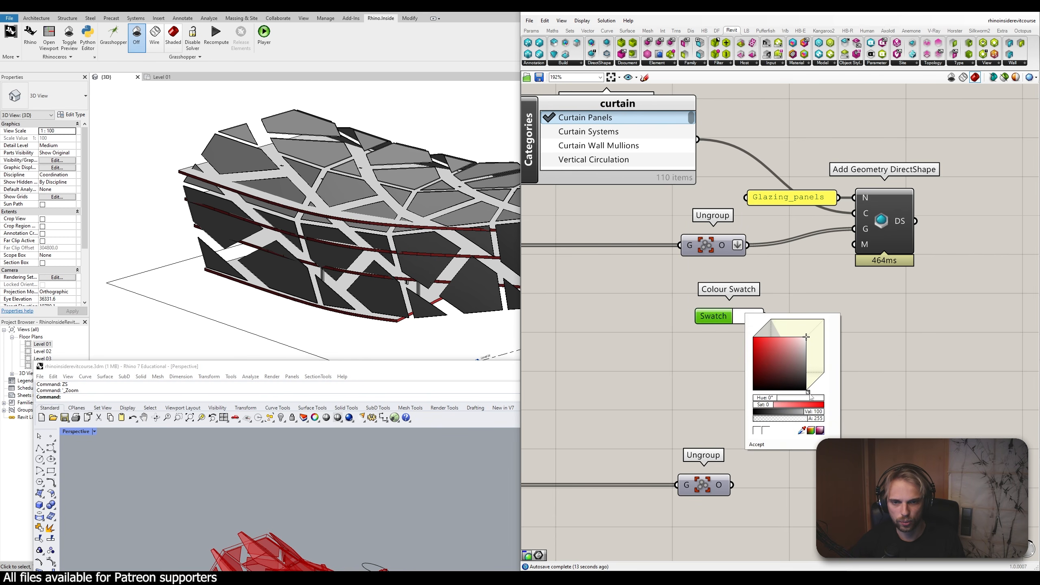
drag(810, 394, 818, 384)
drag(796, 360, 777, 340)
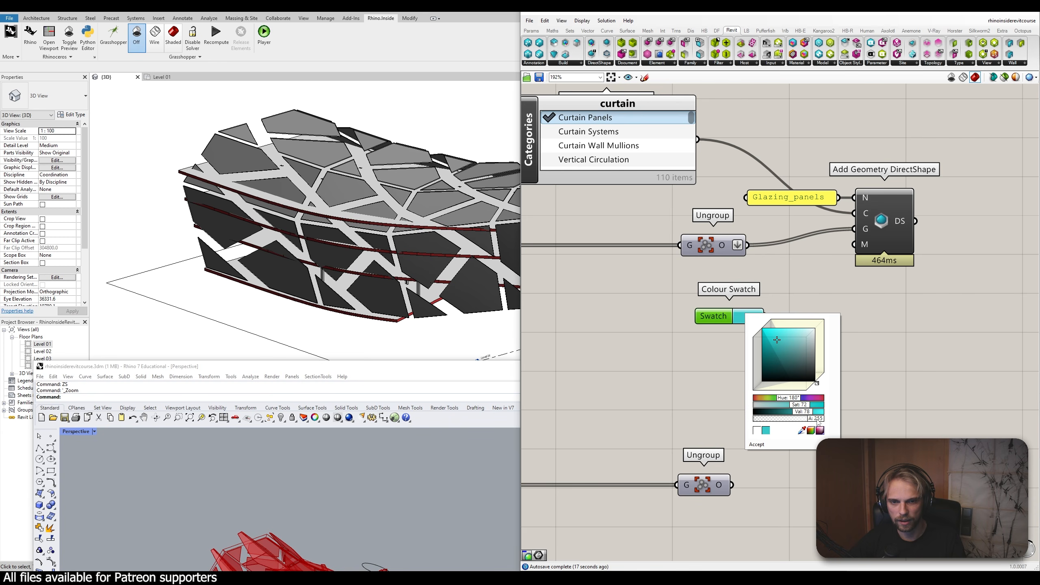
drag(819, 422, 792, 424)
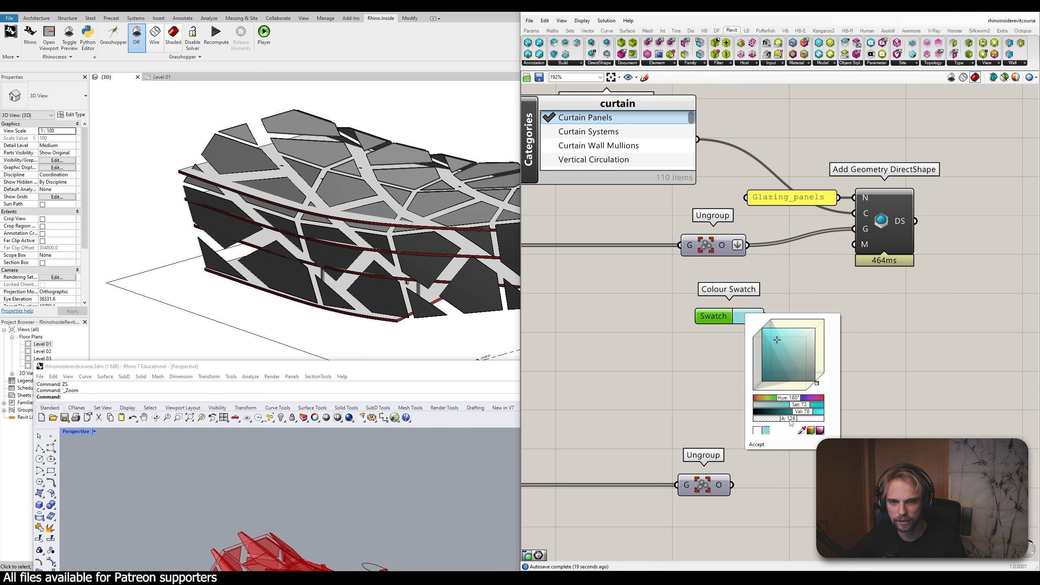
click(699, 391)
drag(723, 317, 688, 326)
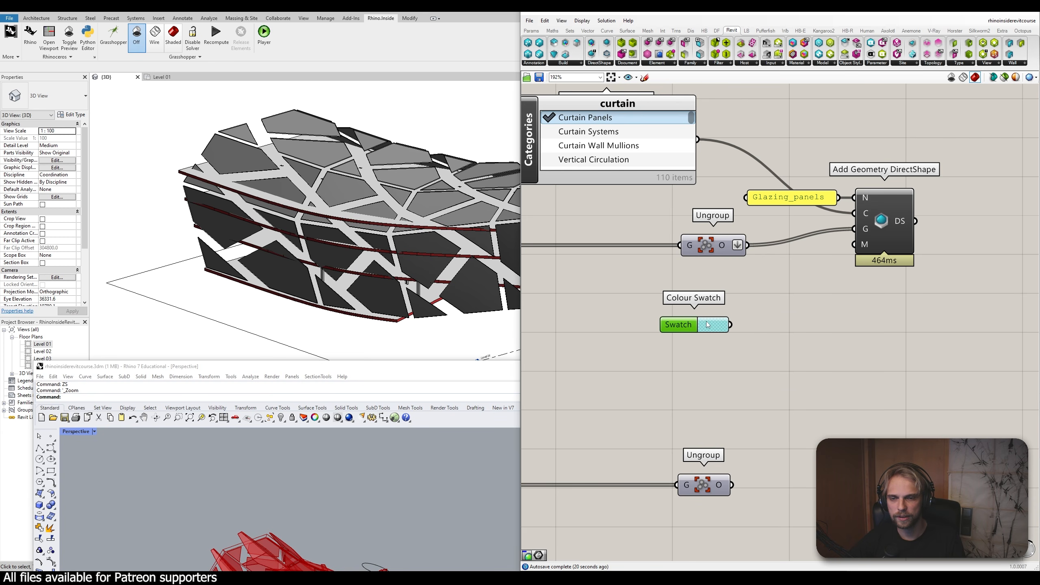
Add a Convert Material component, wire the swatch through it into the glazing DirectShape's Material input, and move both components up beneath Ungroup
double_click(797, 330)
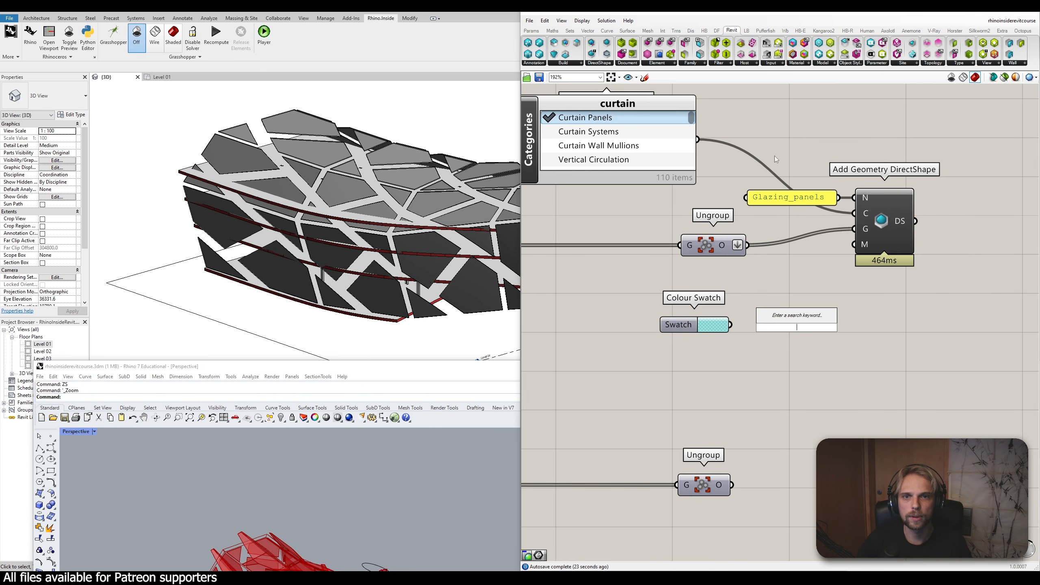
click(801, 64)
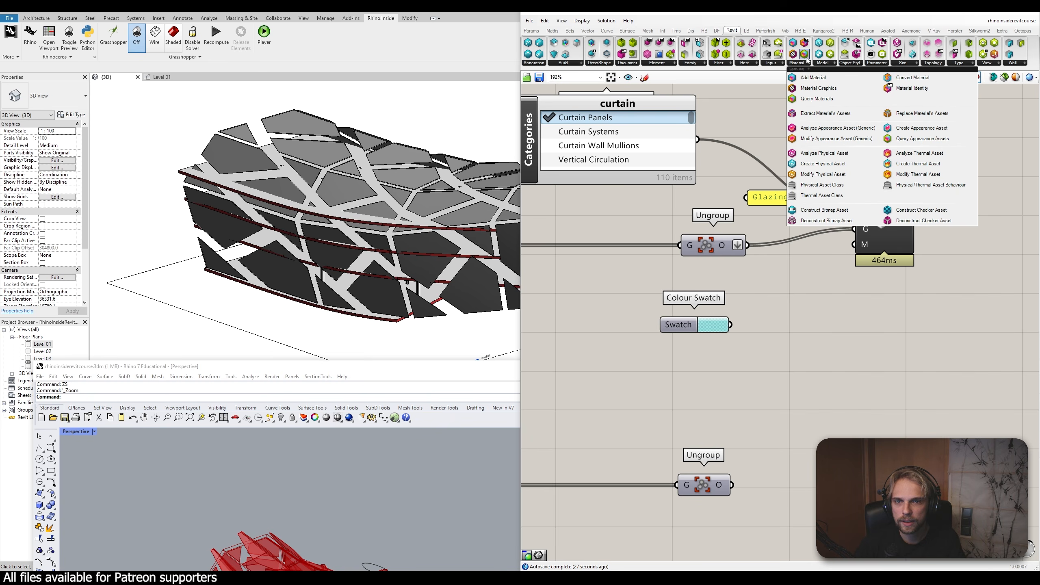
click(925, 78)
click(785, 314)
drag(731, 325, 854, 245)
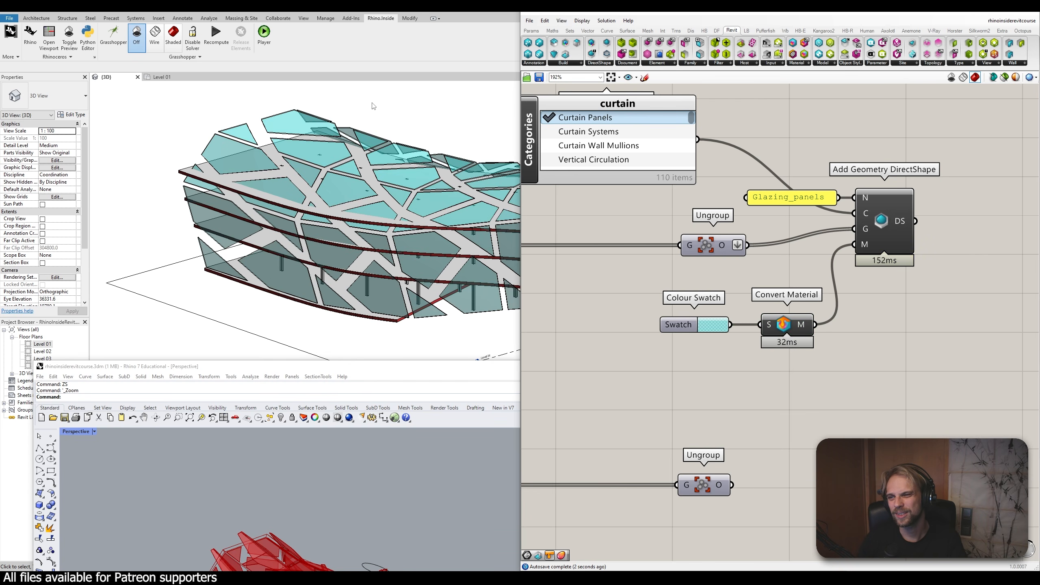
drag(854, 379, 628, 261)
drag(799, 343, 802, 310)
Place a second Add Geometry DirectShape on the frame branch and feed its Geometry input with the flattened Ungroup output
scroll(810, 351, down, 3)
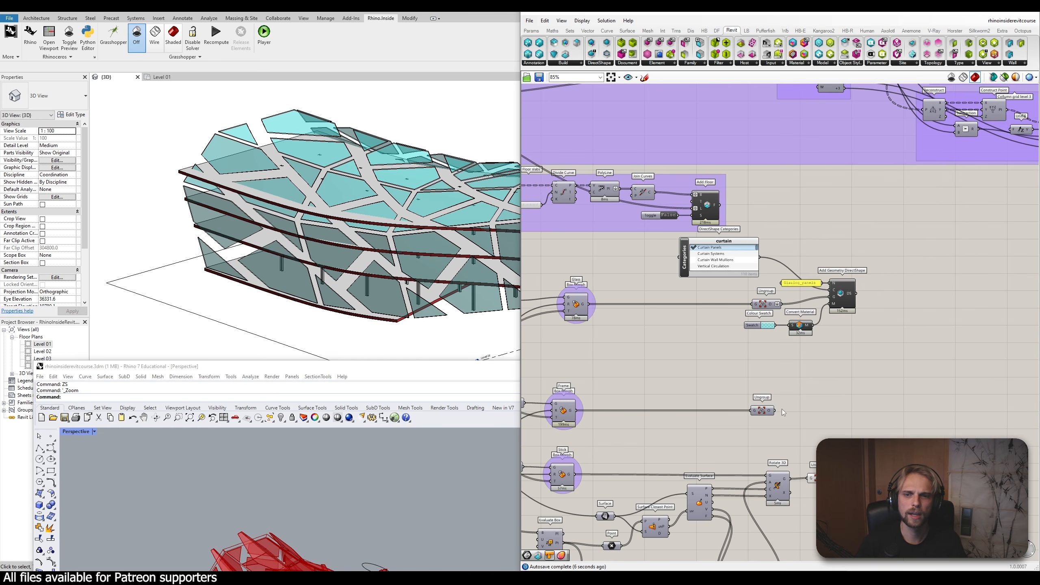
scroll(736, 349, up, 2)
right_drag(858, 248, 798, 300)
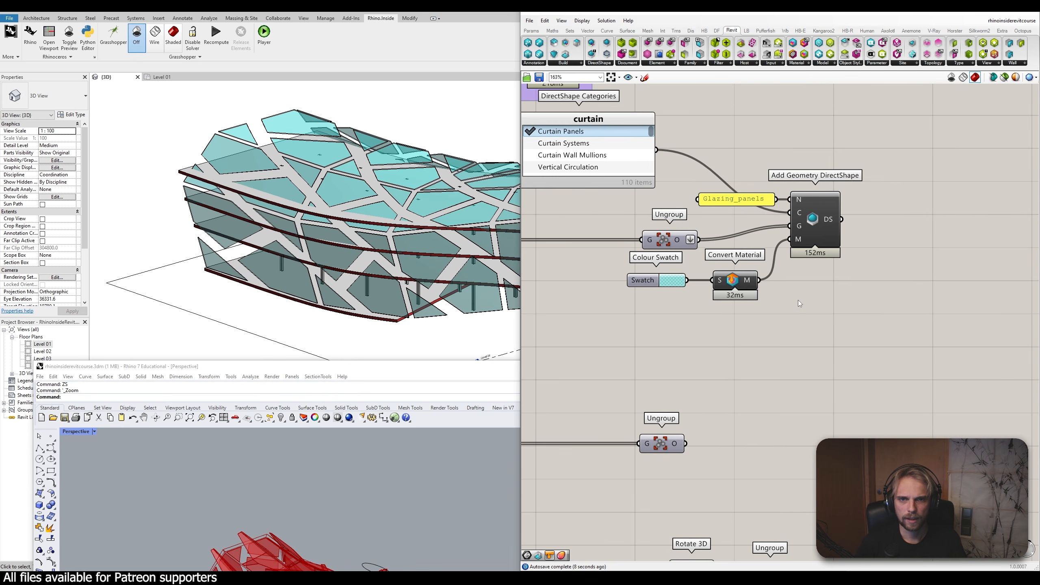
right_drag(753, 359, 782, 275)
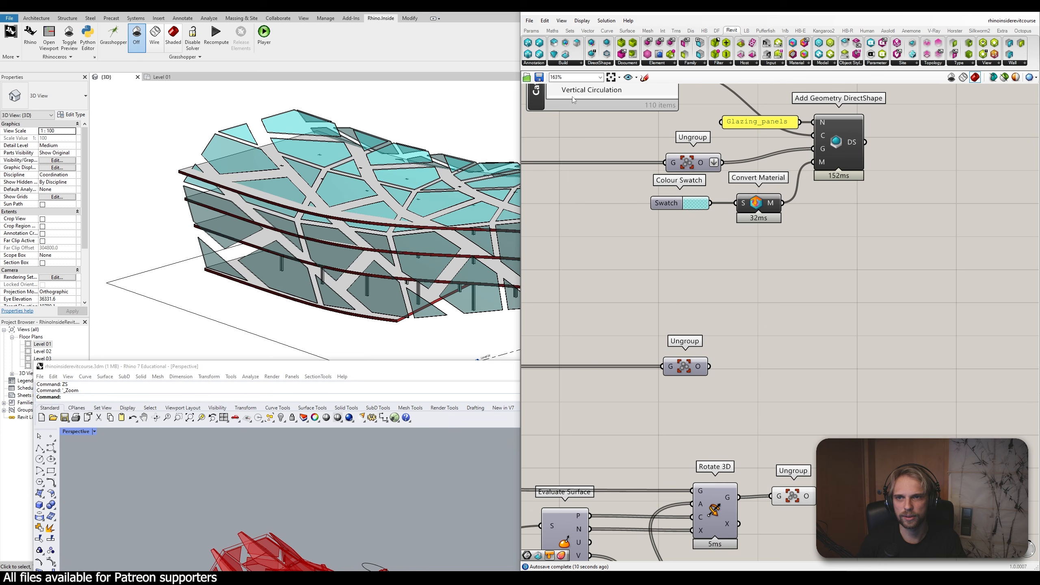
click(604, 63)
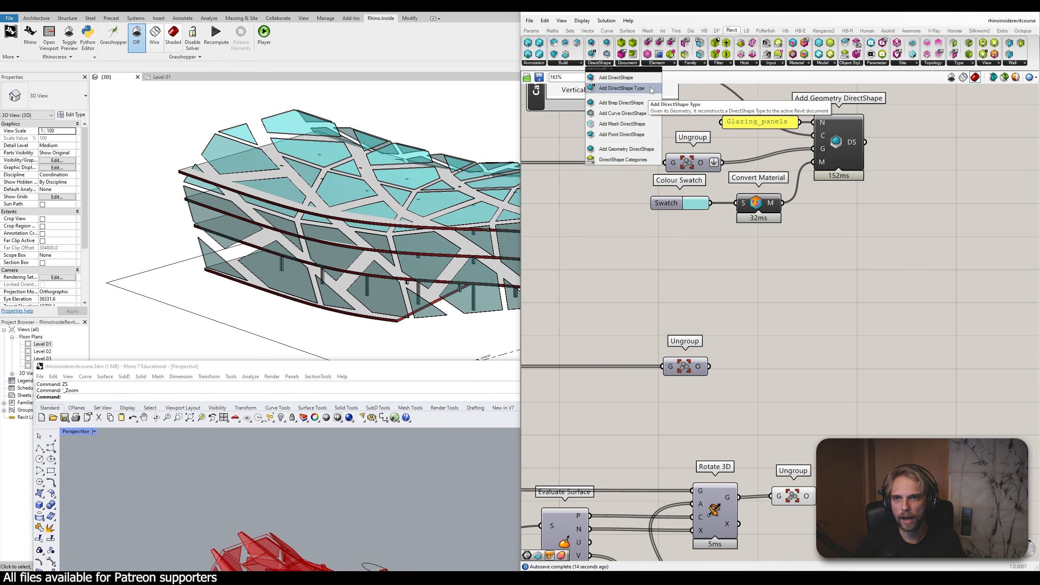
click(643, 149)
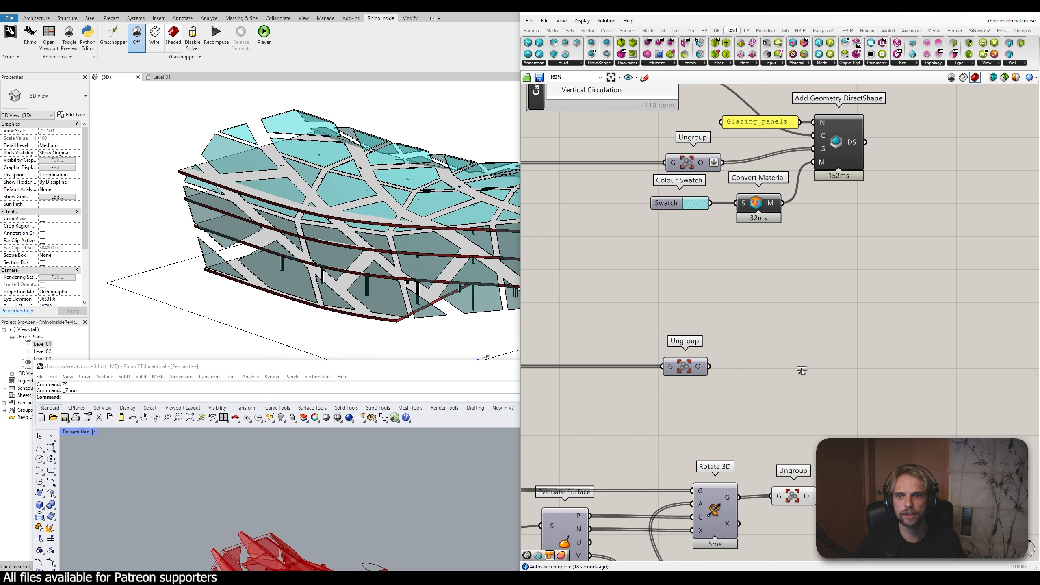
click(800, 366)
drag(696, 369, 834, 369)
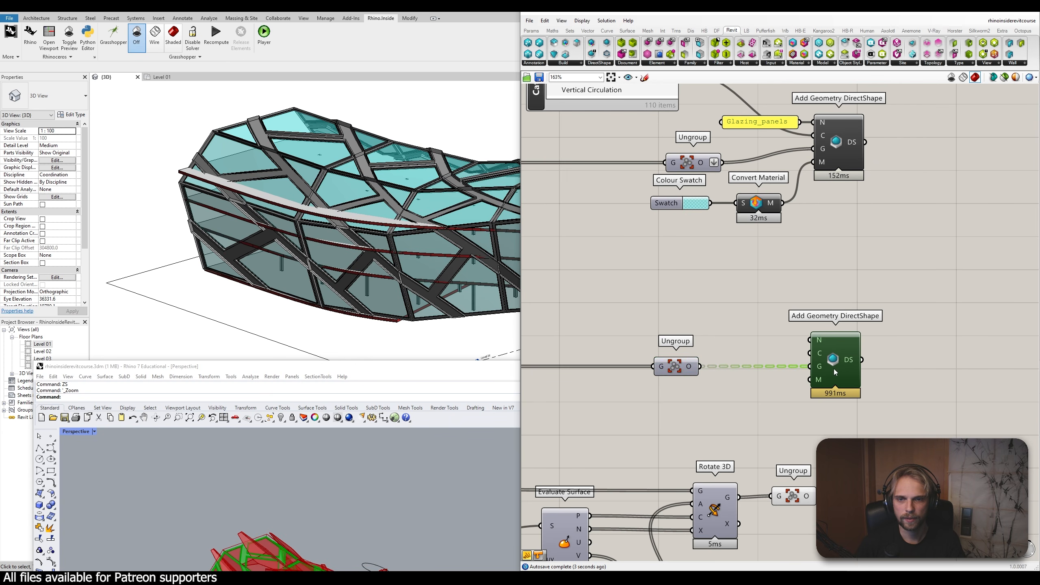
right_click(692, 369)
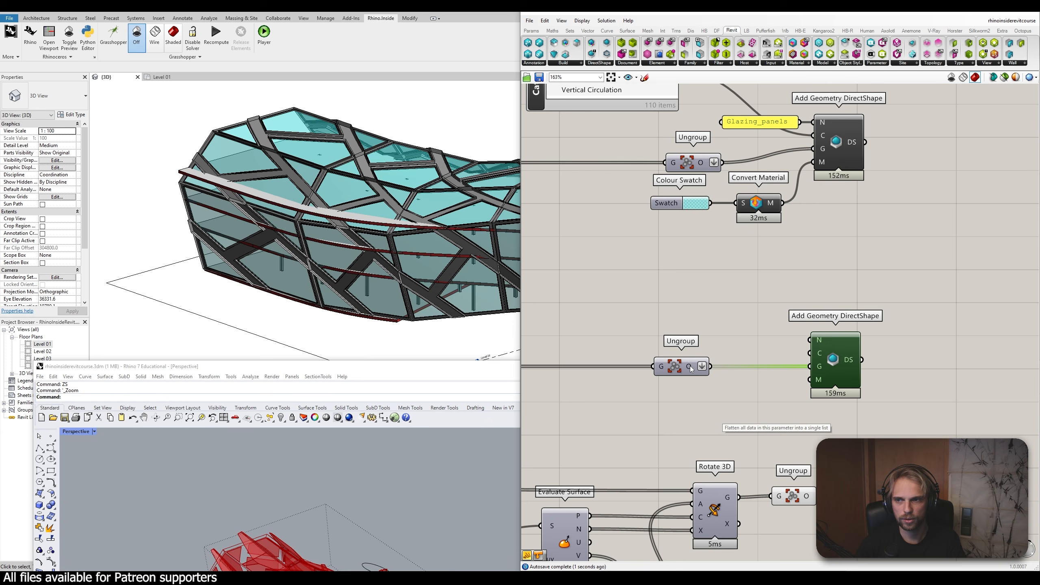
click(704, 311)
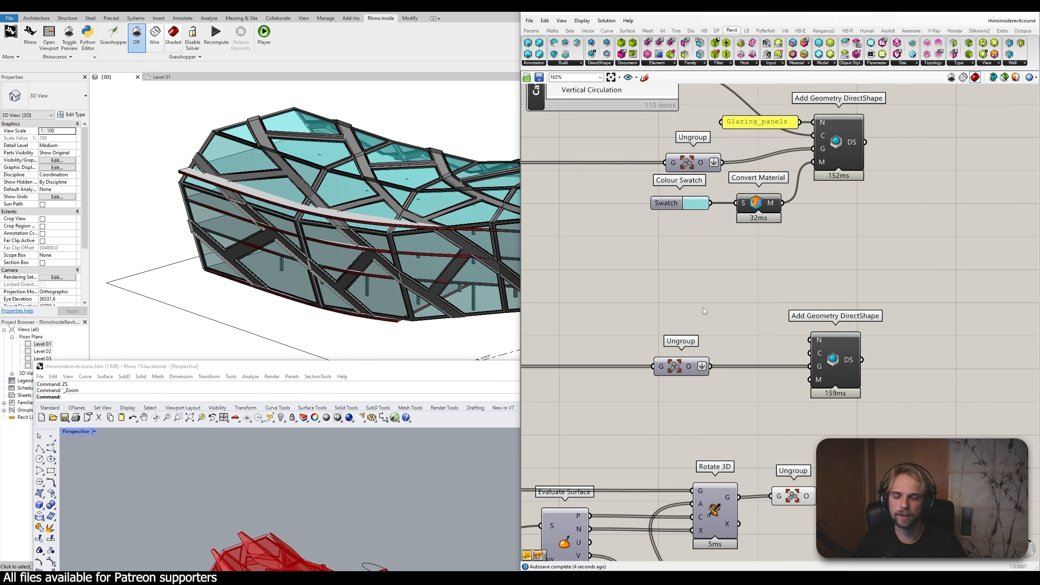
Create a text panel reading Glazing_frame, connect it to the frame DirectShape's Name input, and align it beside that input
right_drag(726, 237, 718, 281)
right_drag(723, 359, 727, 337)
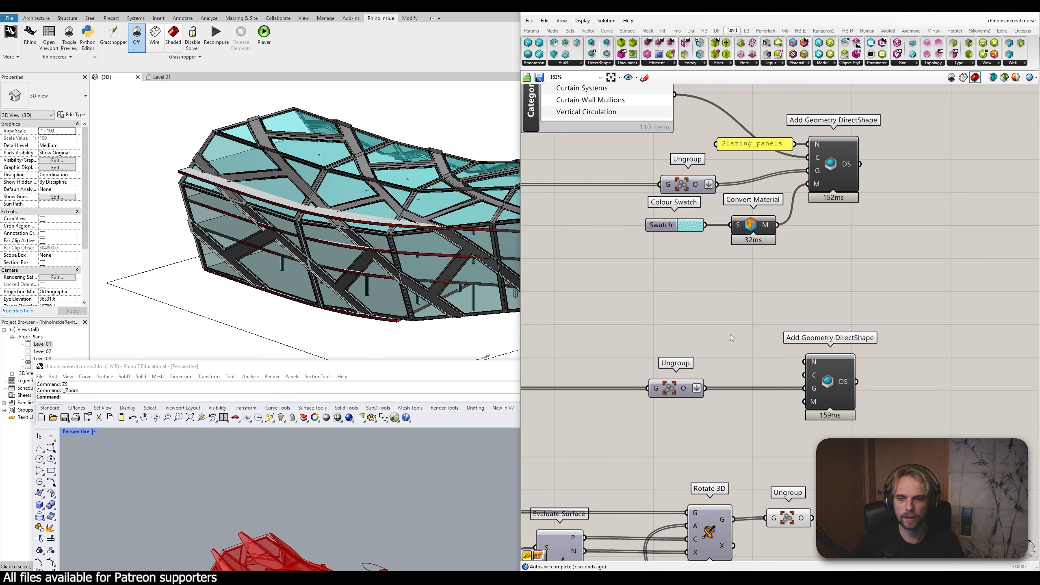
double_click(731, 335)
text(//)
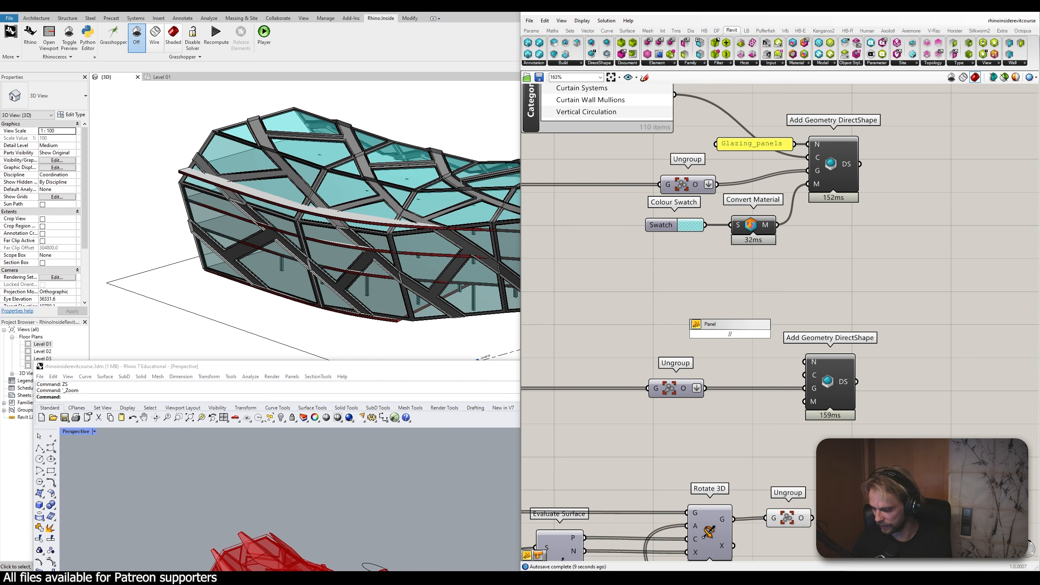
text(Fka==)
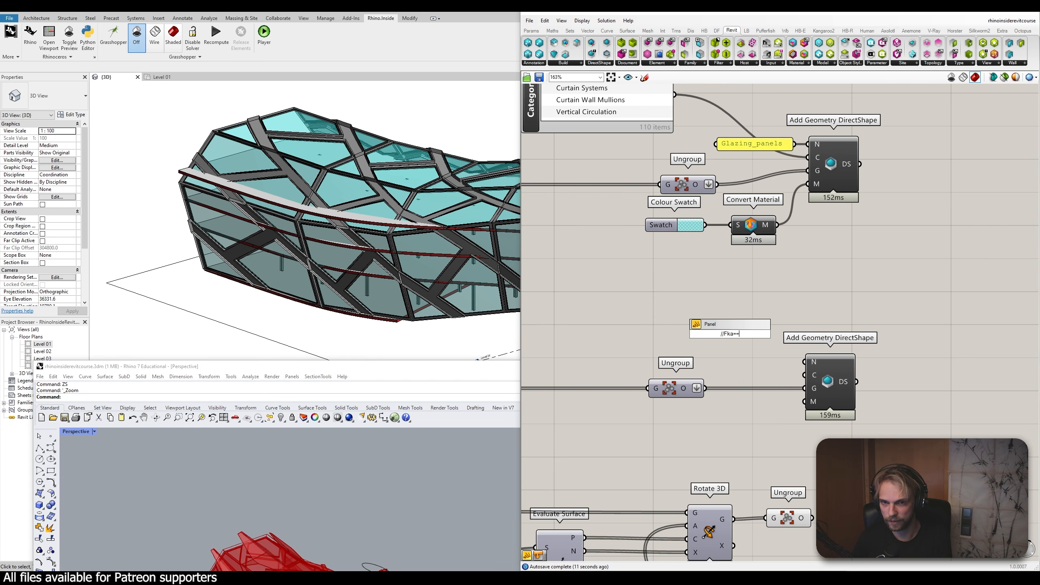
key(BackSpace)
key(BackSpace)
key(BackSpace)
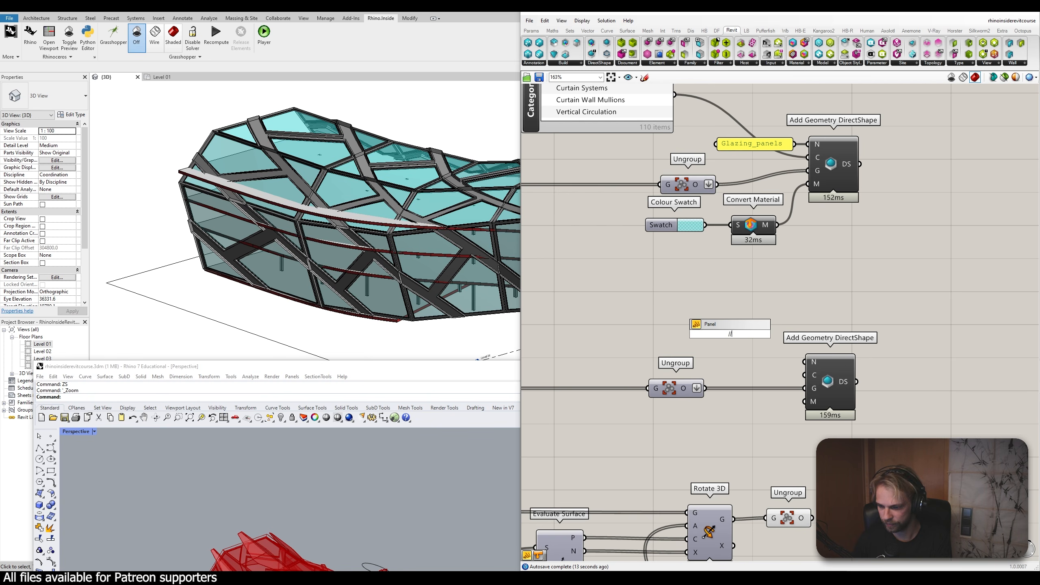
text(ing)
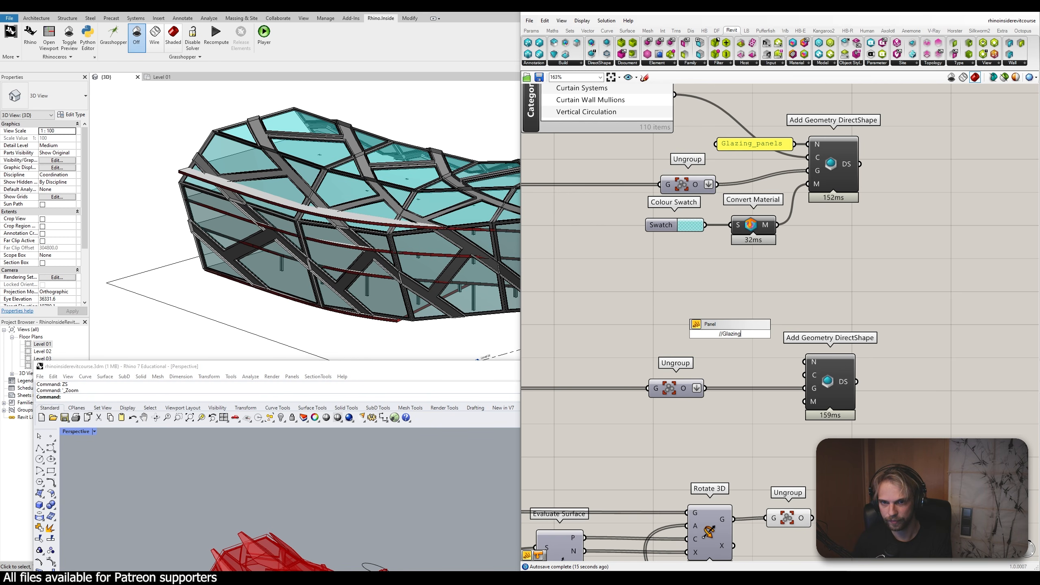
text(_frame)
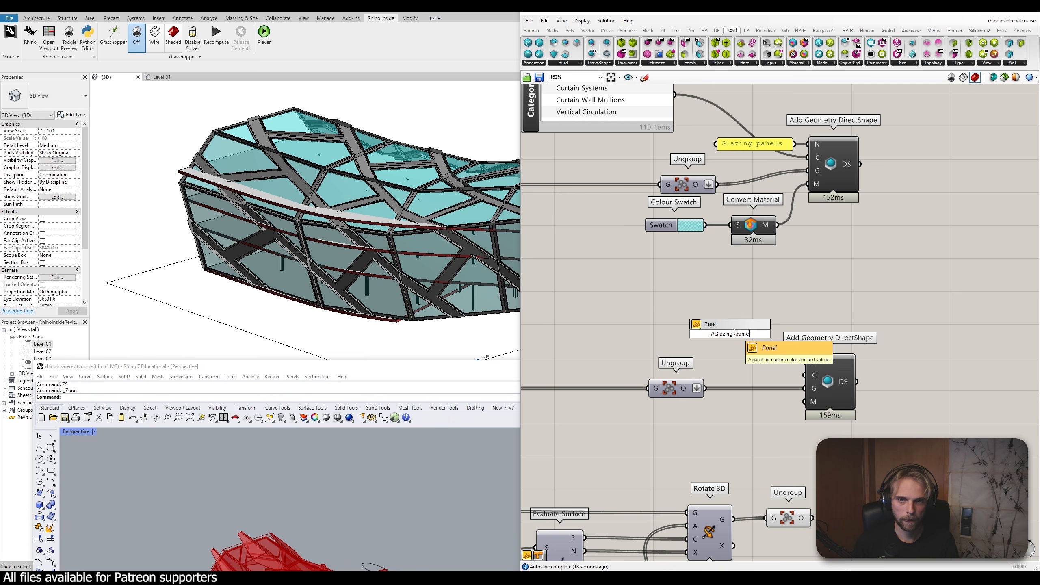
key(Return)
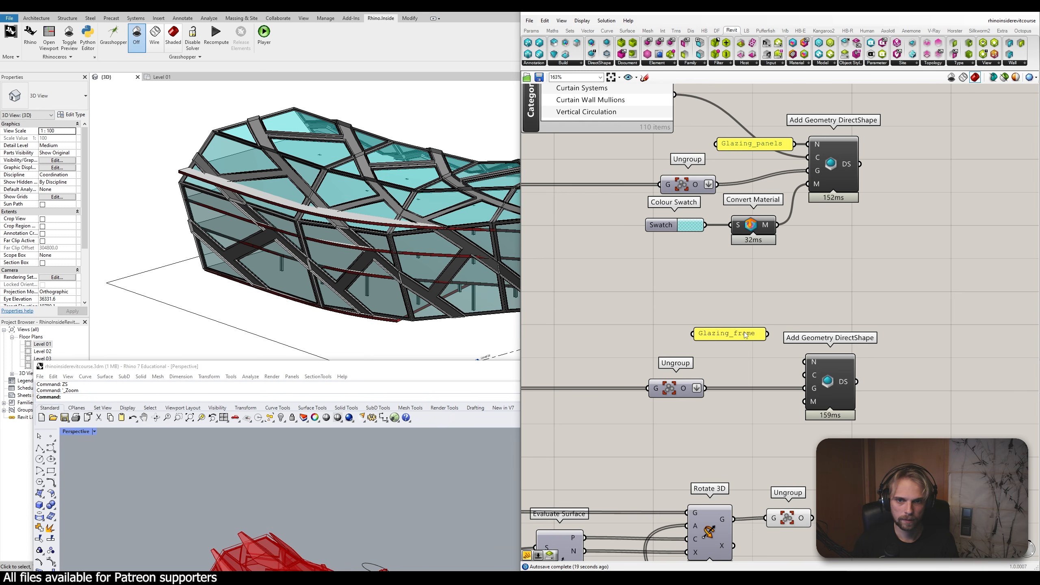
drag(767, 334, 806, 375)
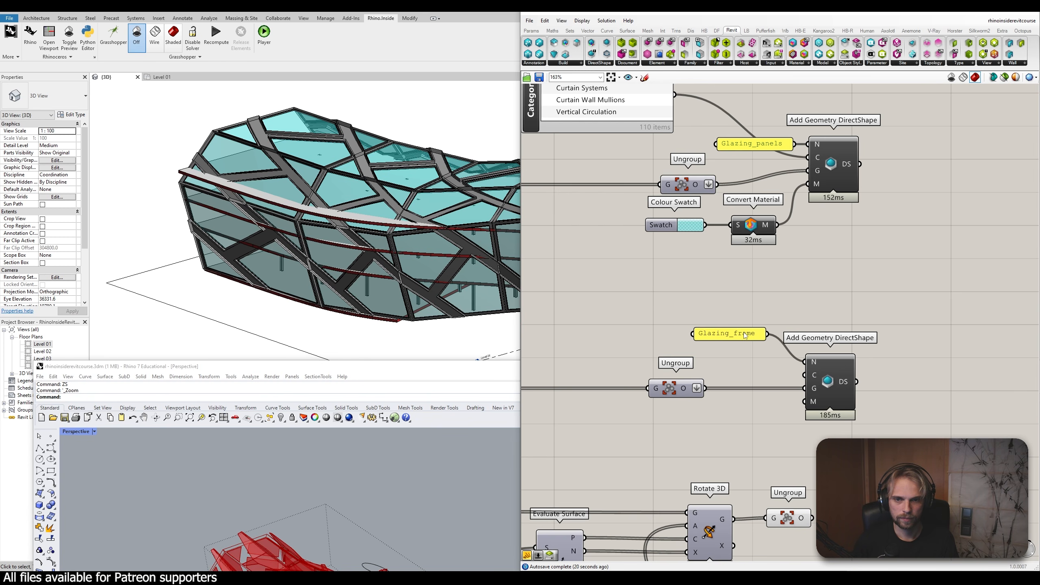
drag(742, 331, 765, 359)
click(766, 361)
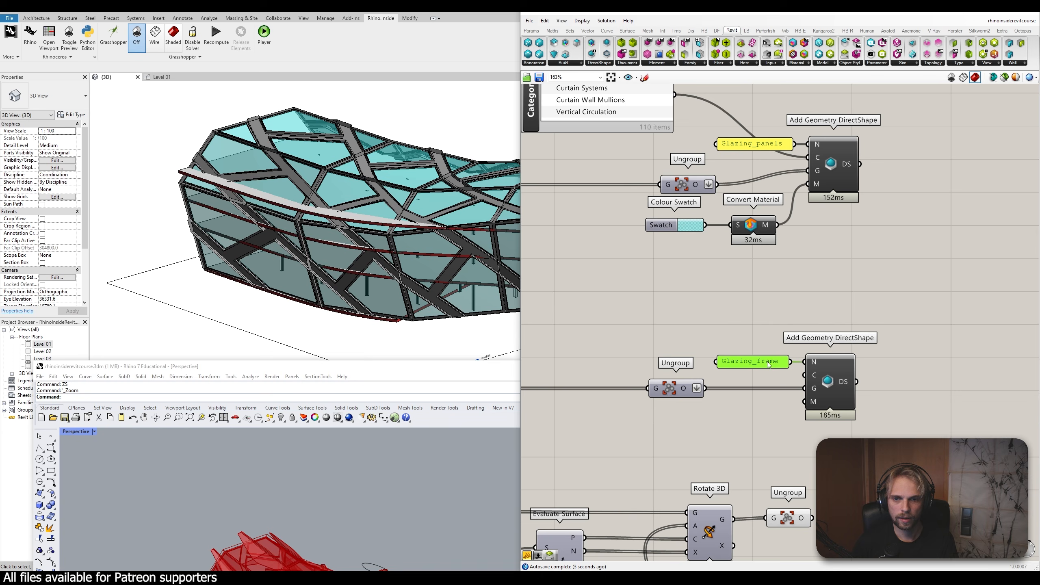
Duplicate the DirectShape Categories picker with Curtain Panels selected above the frame branch's Ungroup and connect the copy to the frame DirectShape's Category input
right_drag(728, 313, 790, 311)
click(672, 115)
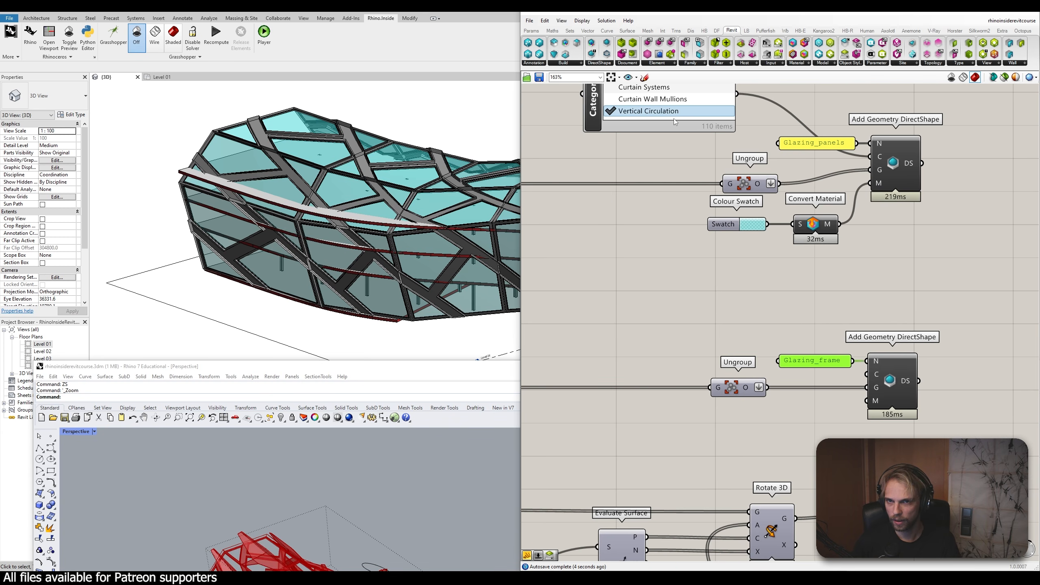
right_drag(672, 122, 661, 179)
scroll(638, 168, up, 1)
click(637, 167)
drag(597, 128, 639, 388)
key(ctrl+c)
key(ctrl+v)
drag(809, 408, 916, 479)
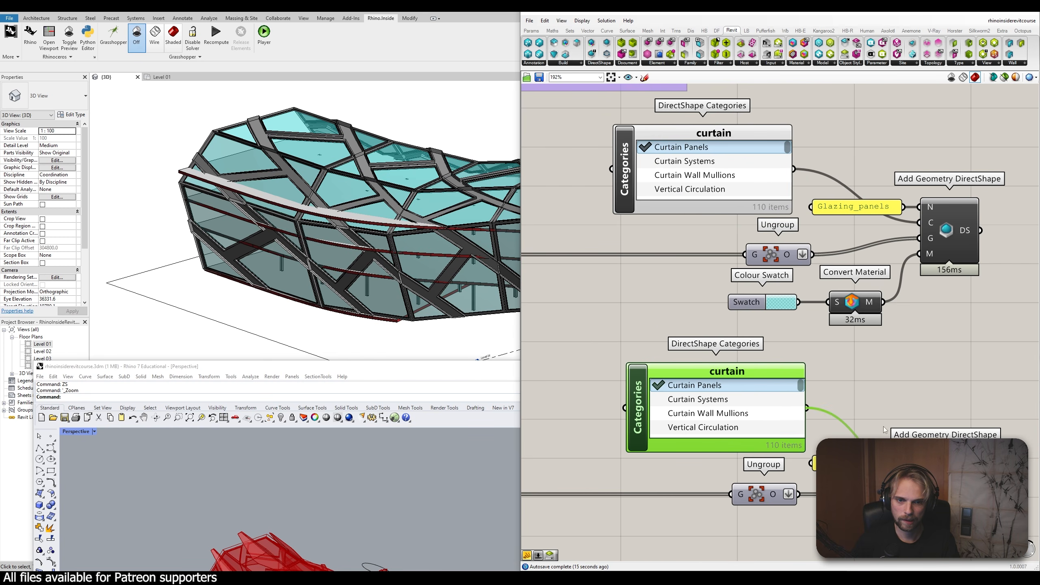
click(879, 407)
right_drag(878, 407, 896, 376)
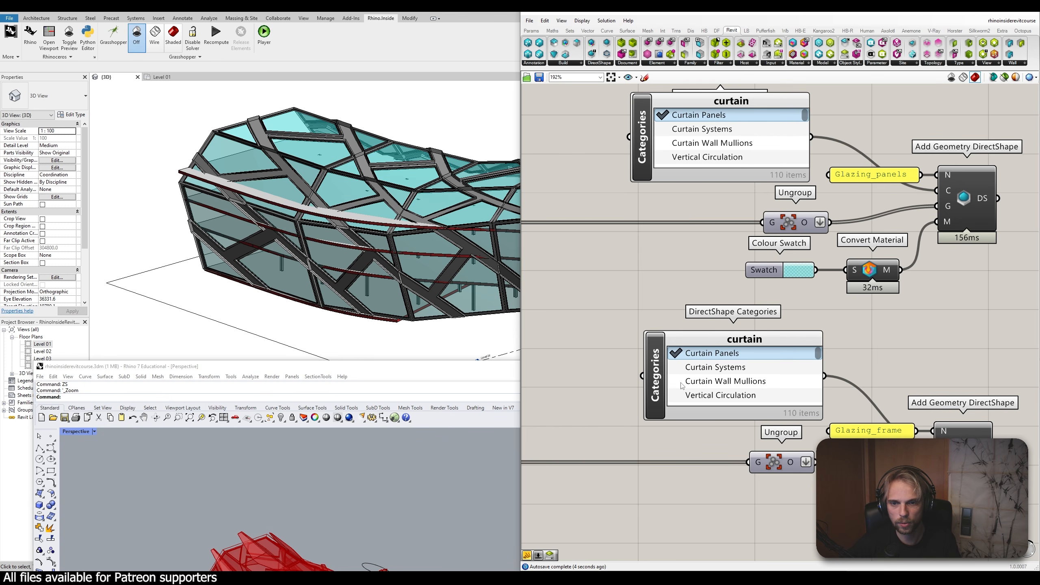
Select Curtain Wall Mullions as the category for the glazing frame DirectShape
click(696, 381)
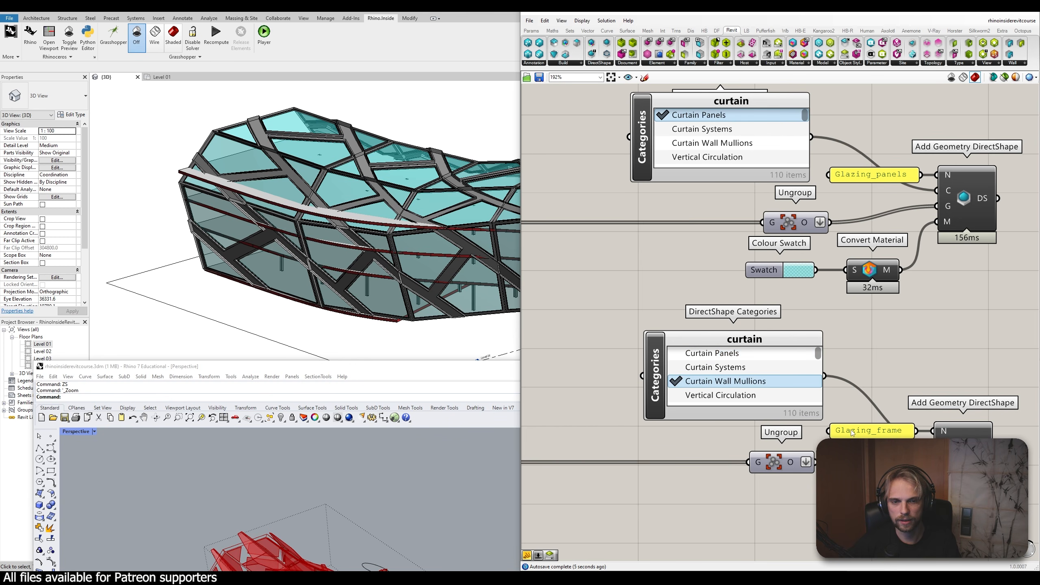
right_drag(986, 425, 894, 368)
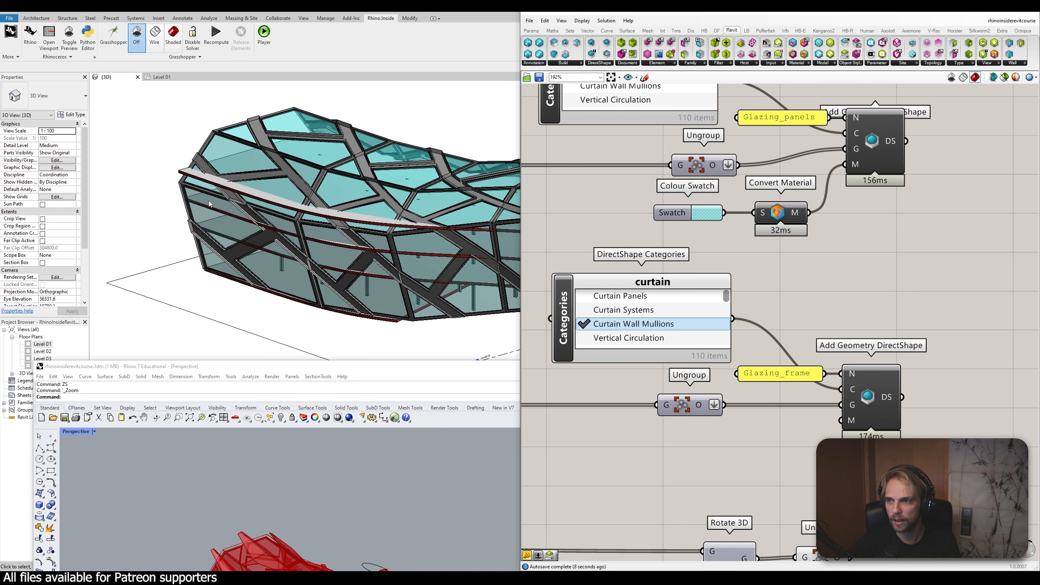
Examine the glazing frames and panels in the Revit 3D view, checking the facade corner, slab edges and roof up close and overall
scroll(253, 121, up, 7)
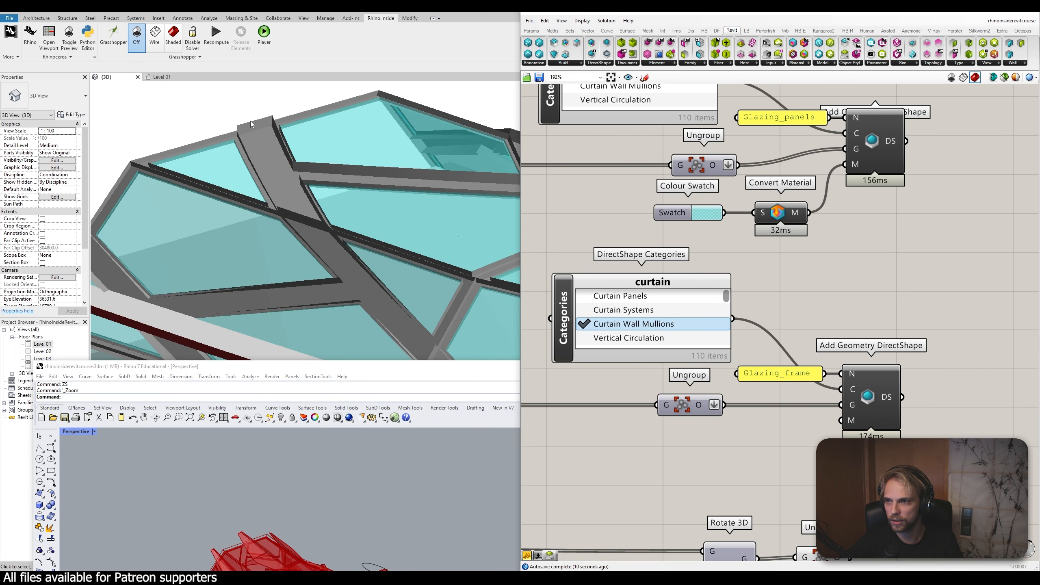
scroll(255, 127, down, 7)
scroll(258, 203, up, 3)
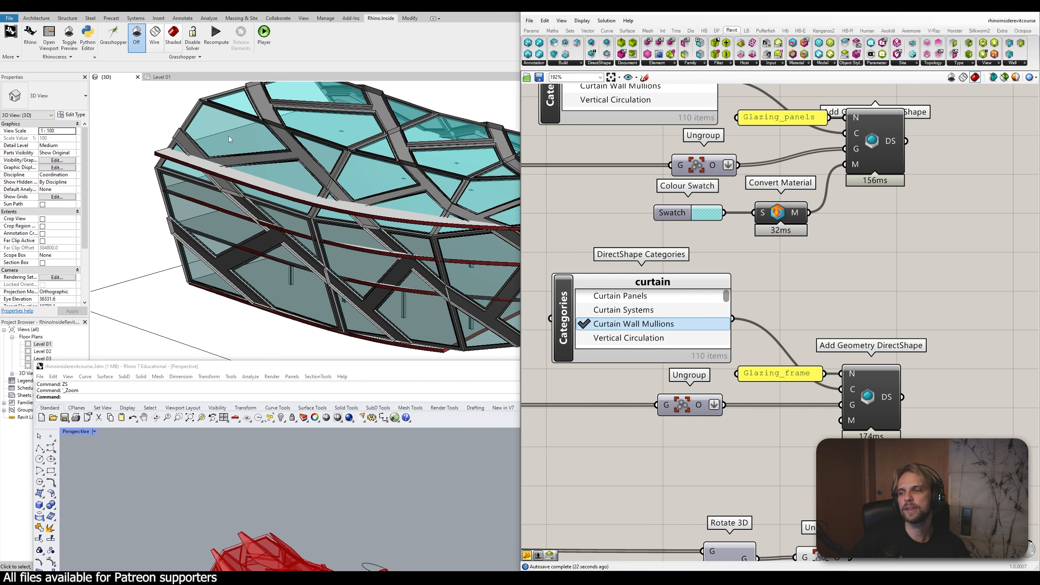
scroll(169, 184, up, 6)
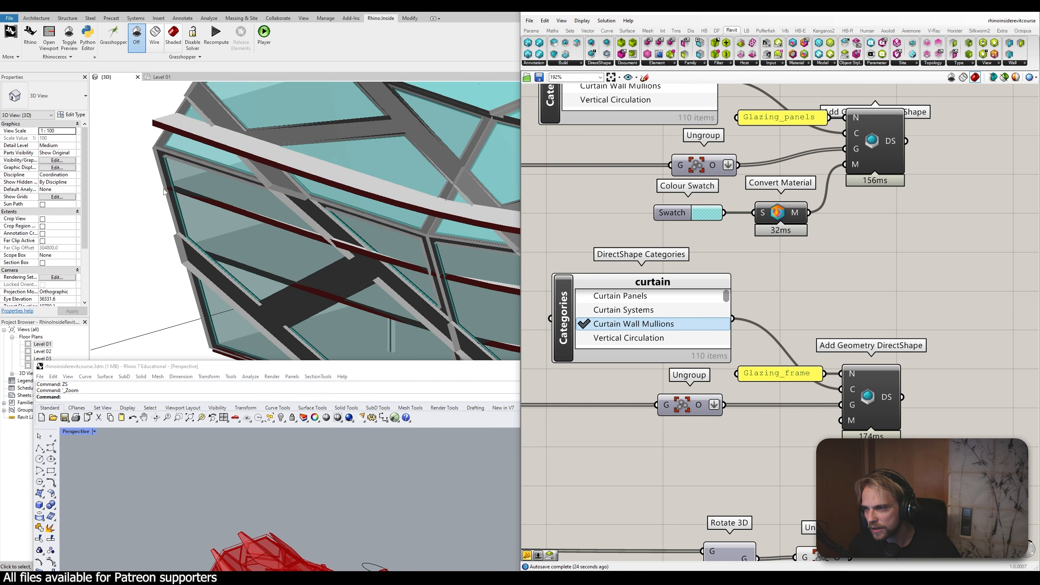
scroll(166, 169, up, 3)
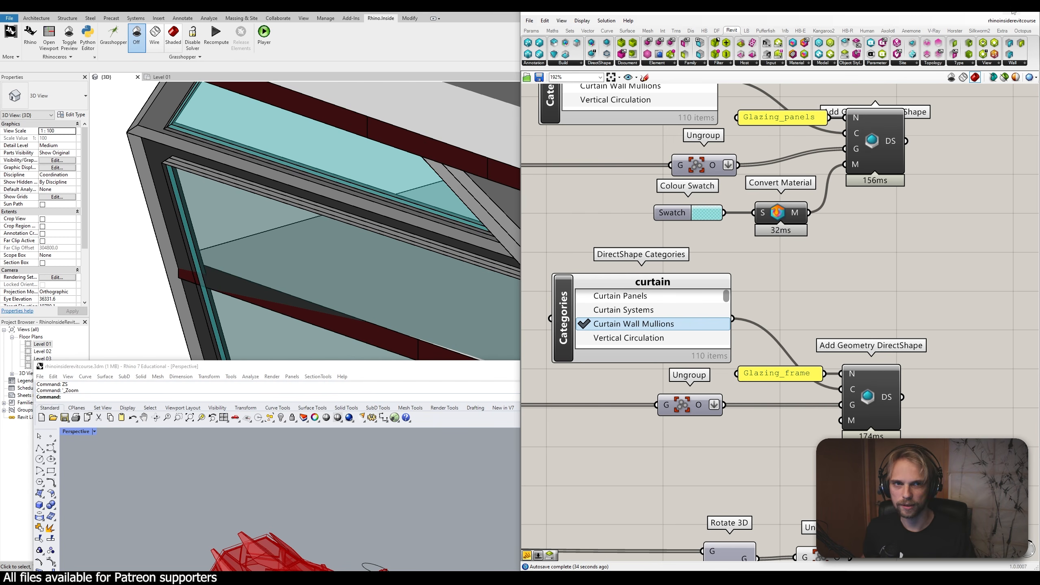
click(998, 14)
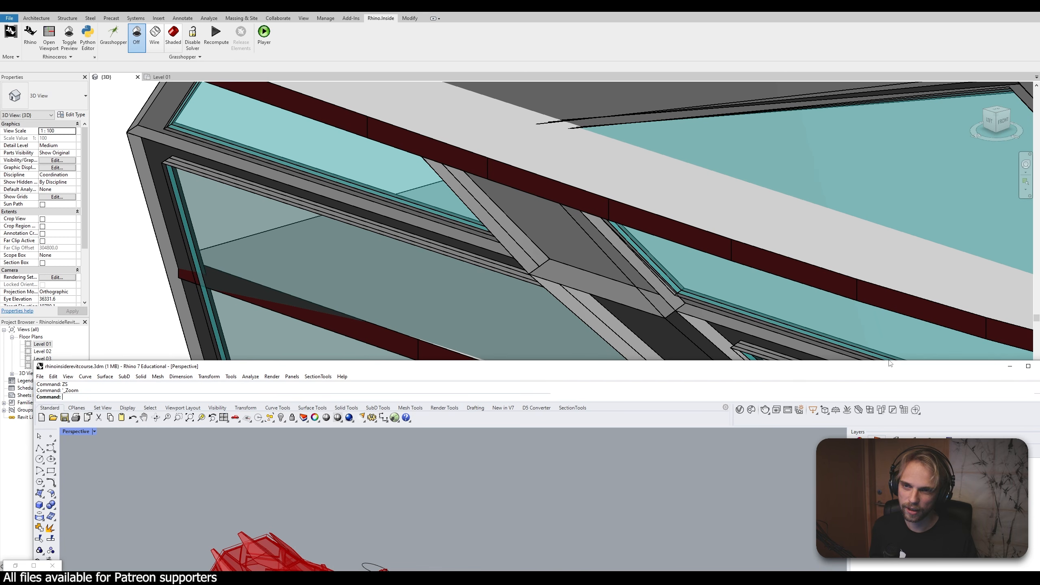
click(1010, 367)
scroll(544, 280, down, 2)
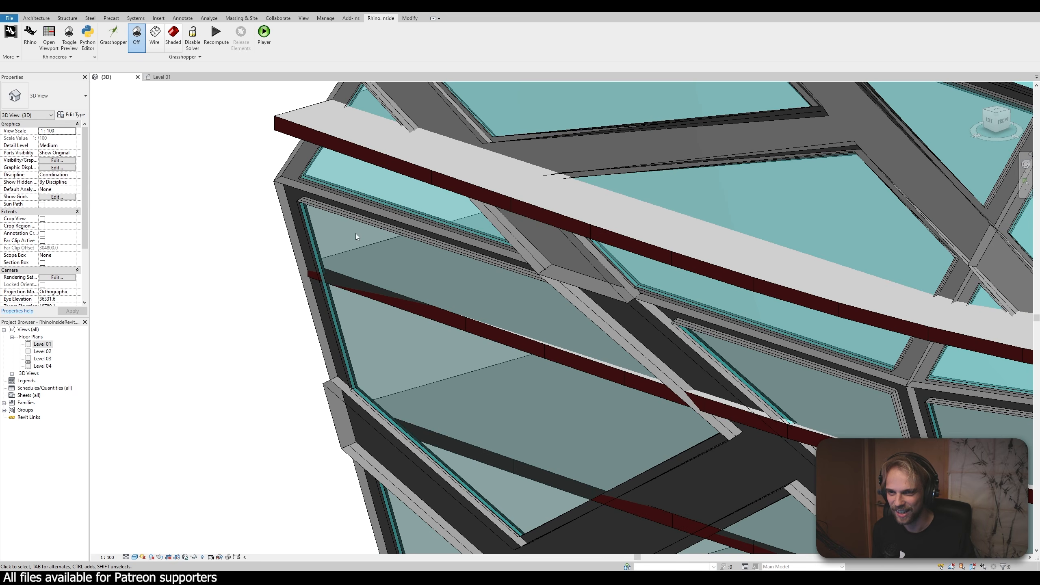
scroll(356, 233, down, 3)
scroll(407, 263, down, 2)
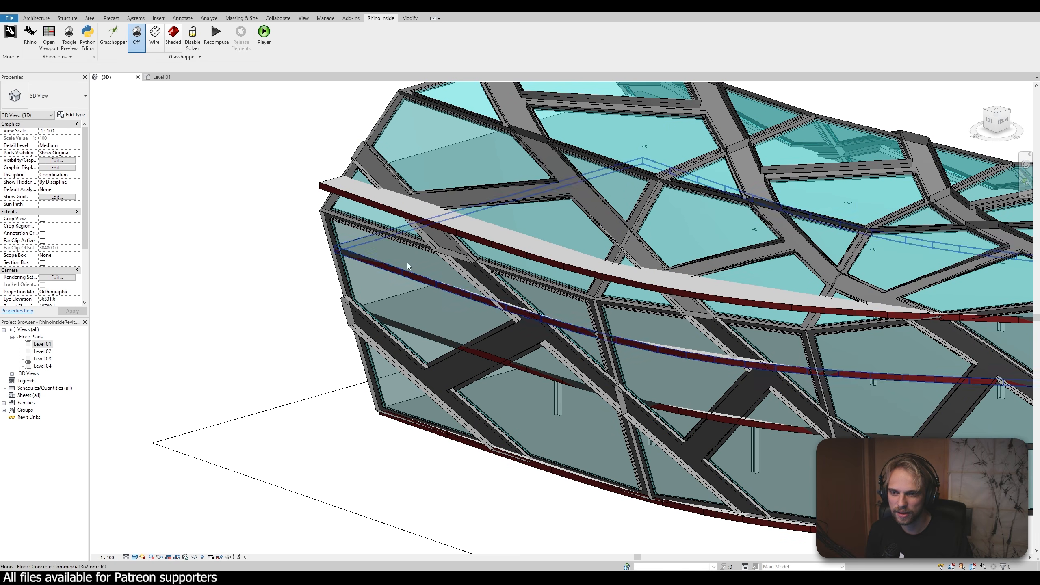
scroll(354, 358, down, 2)
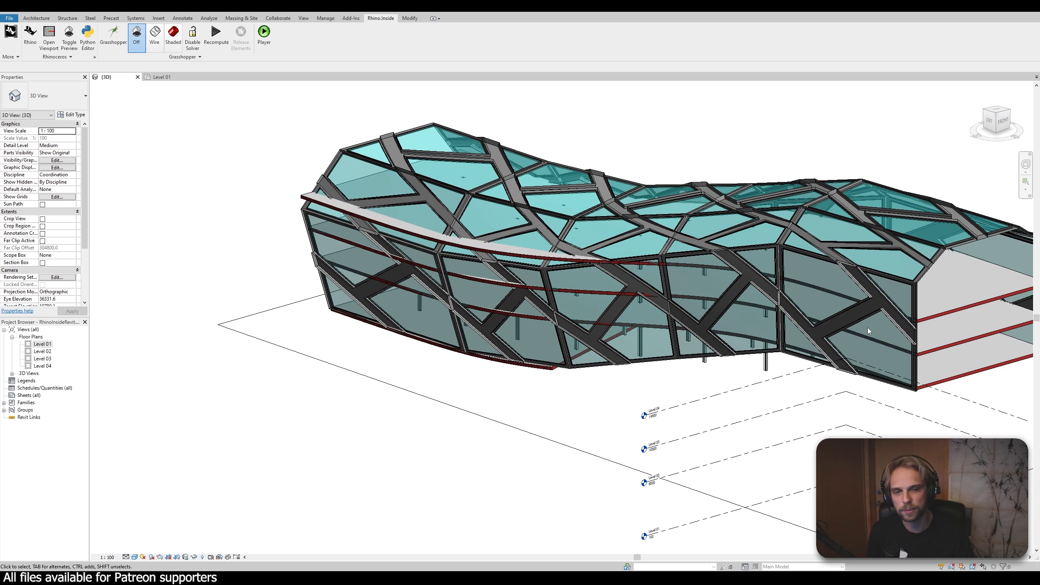
scroll(891, 322, up, 5)
scroll(979, 299, up, 3)
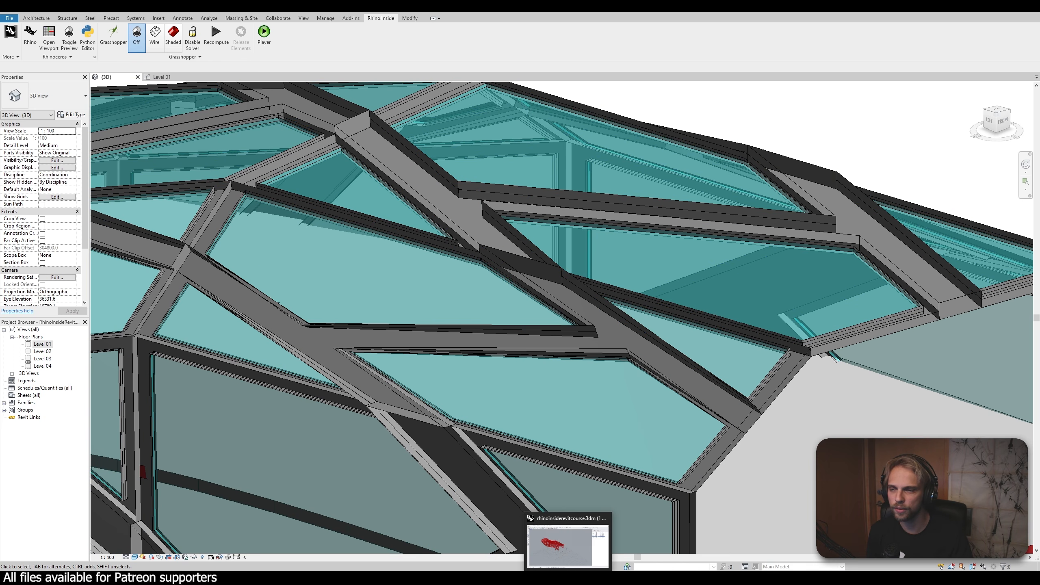
Switch back to Rhino and Grasshopper and bake the Loft surface that feeds Divide Domain² and Surface Box
click(585, 519)
drag(371, 361, 348, 77)
scroll(220, 304, up, 3)
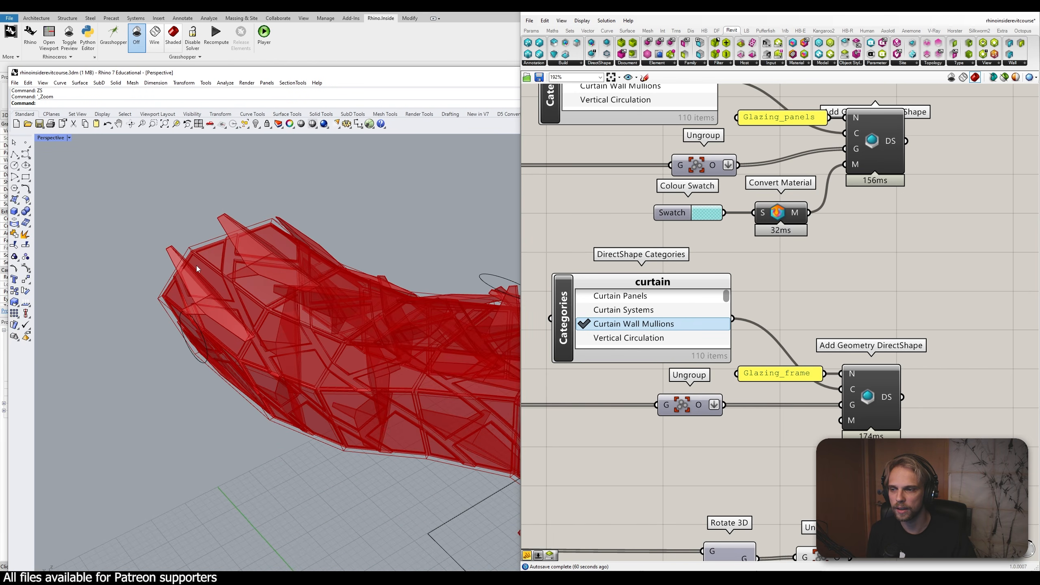
scroll(220, 303, down, 5)
scroll(675, 266, down, 5)
right_drag(676, 265, 817, 294)
scroll(818, 293, down, 4)
scroll(714, 281, up, 9)
right_drag(635, 286, 666, 244)
click(666, 245)
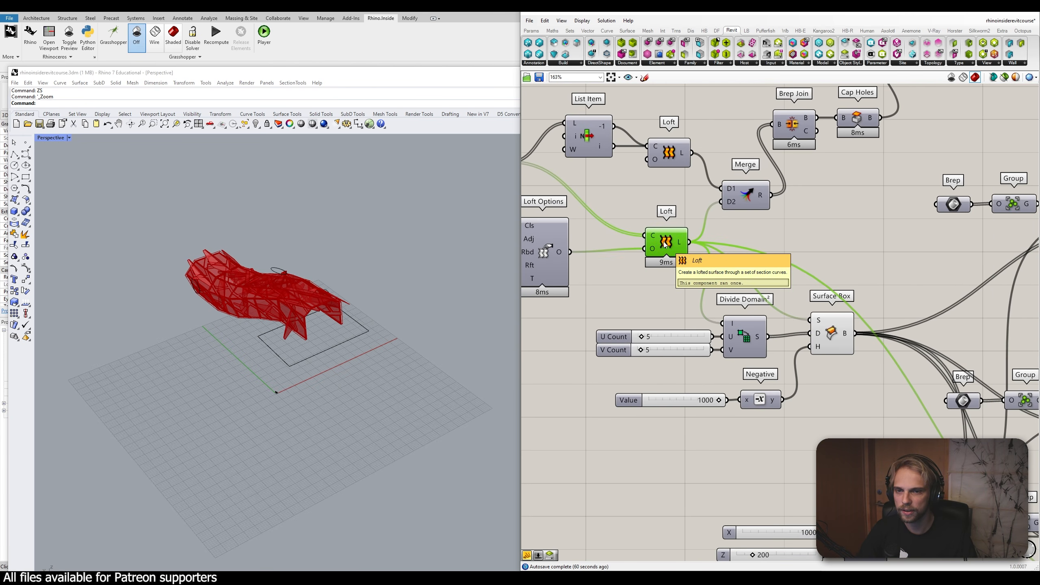
right_drag(666, 244, 672, 256)
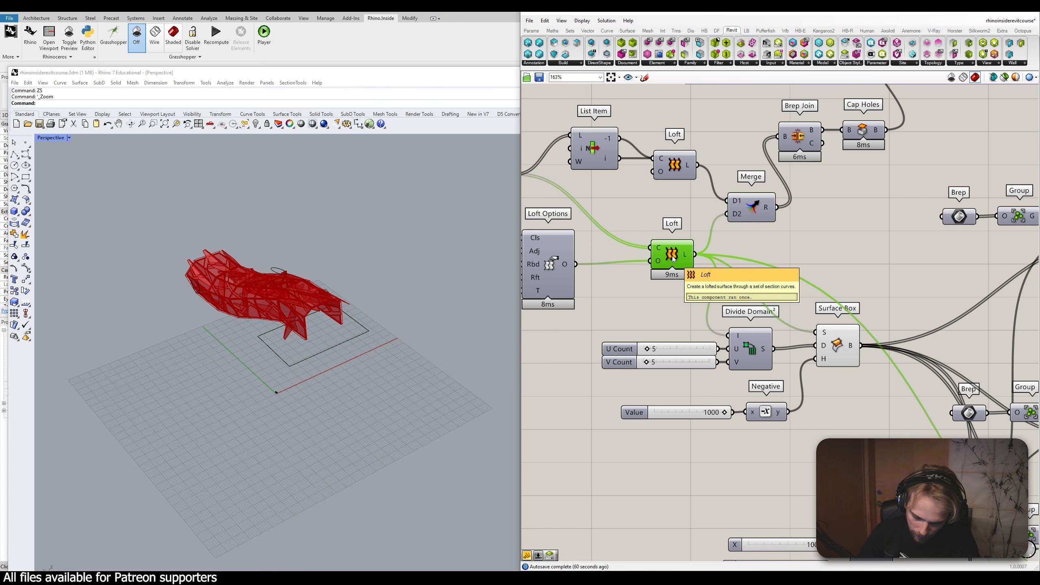
key(Insert)
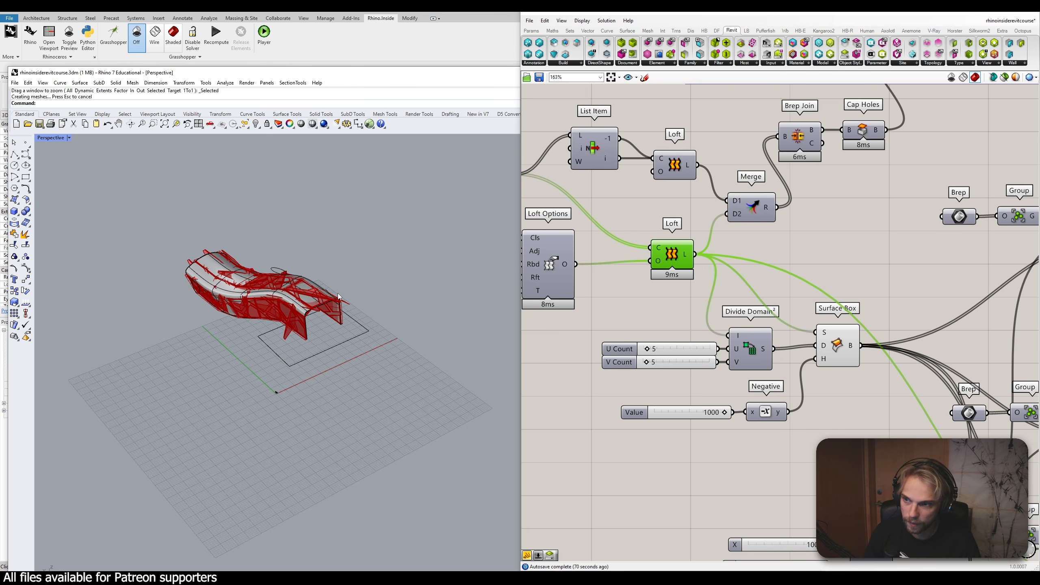
Move the baked loft surface aside so it stands clear of the red facade preview, and deselect it
click(215, 265)
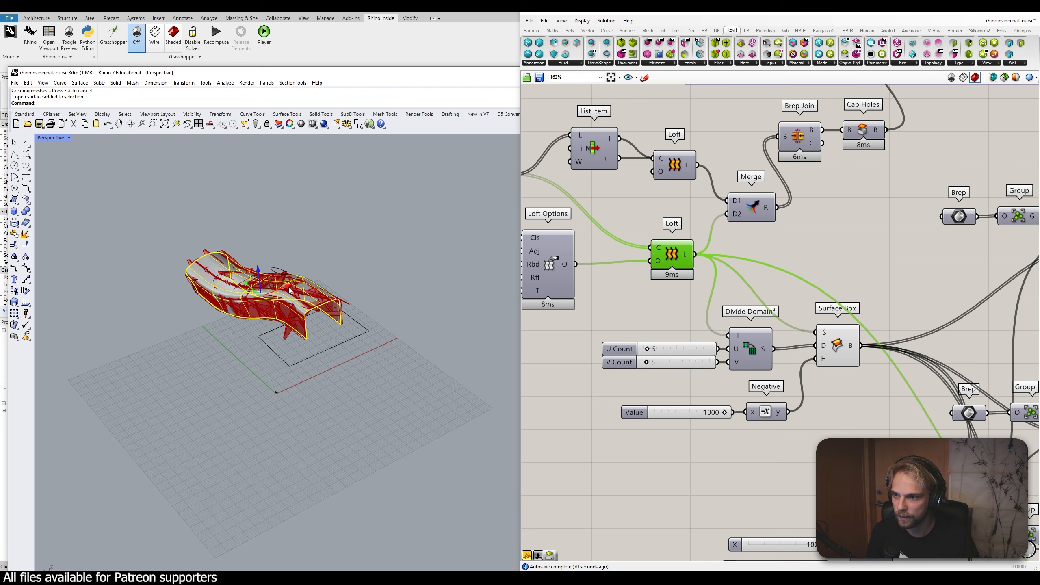
drag(261, 289, 397, 265)
click(436, 320)
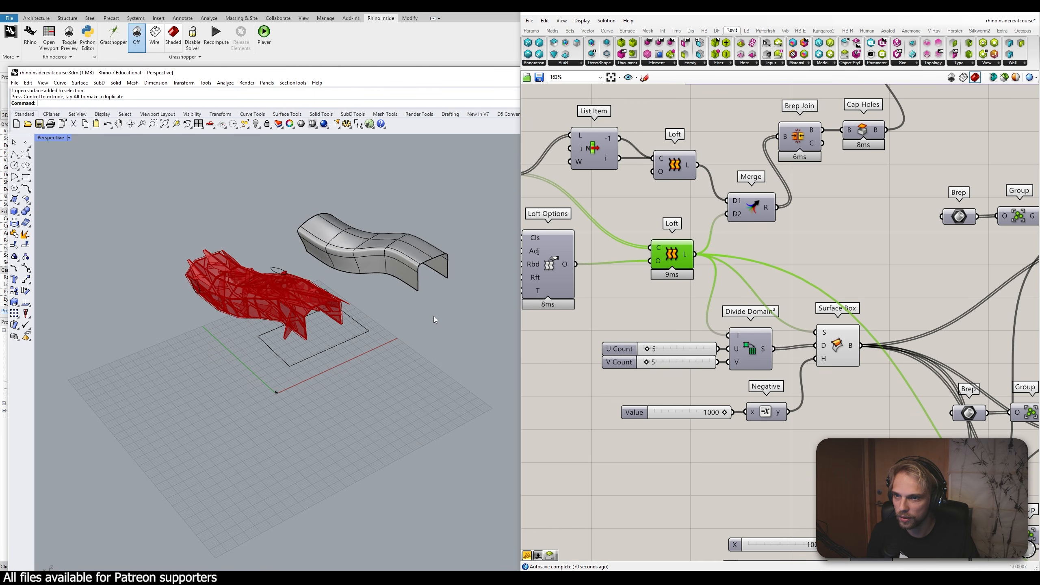
right_click(54, 138)
click(305, 203)
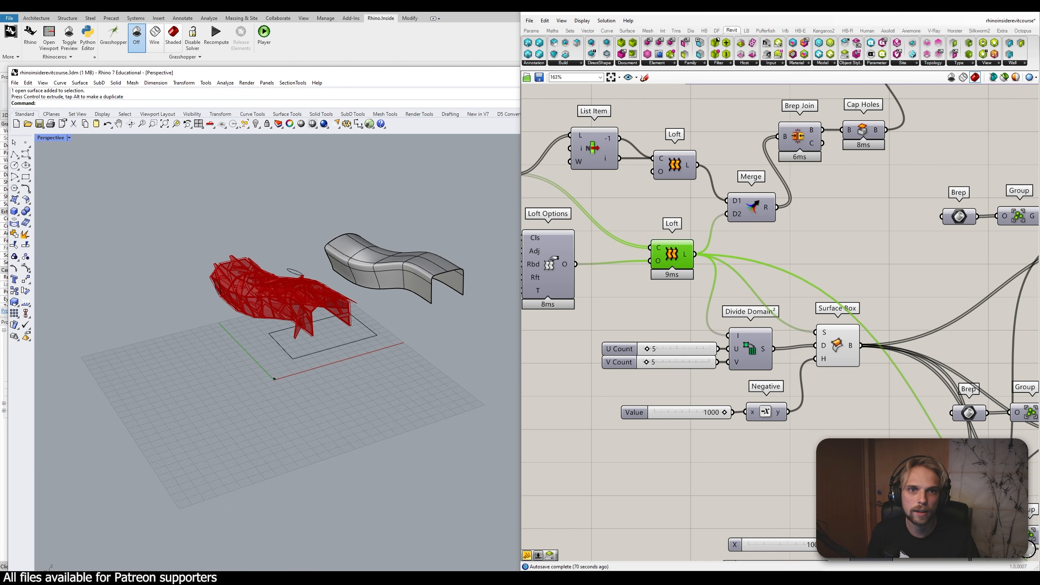
Show Rhino's Display settings, turn on Color Backfaces for the Shaded mode and set the backface color to red
click(993, 8)
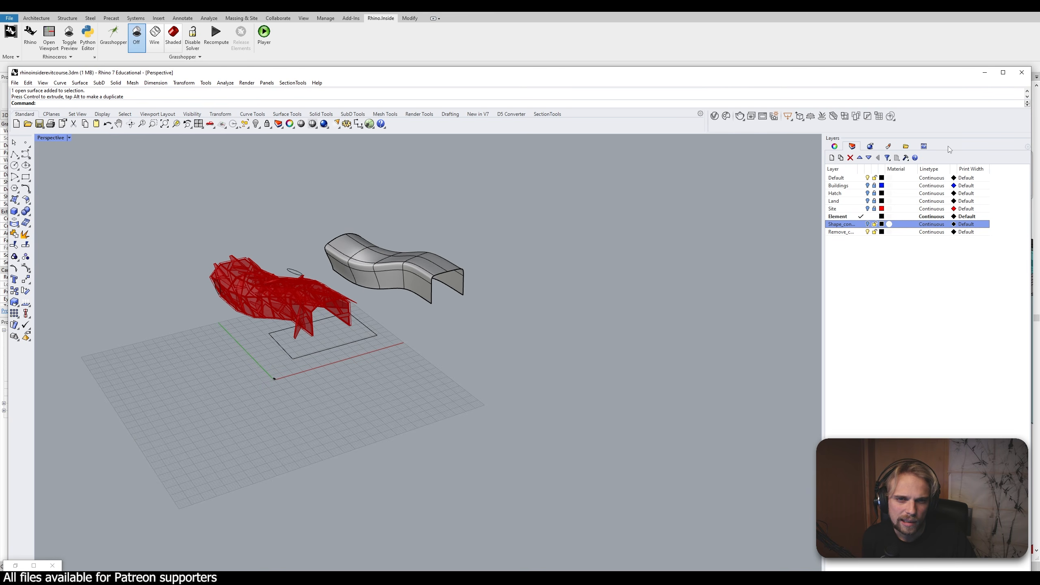
right_click(971, 146)
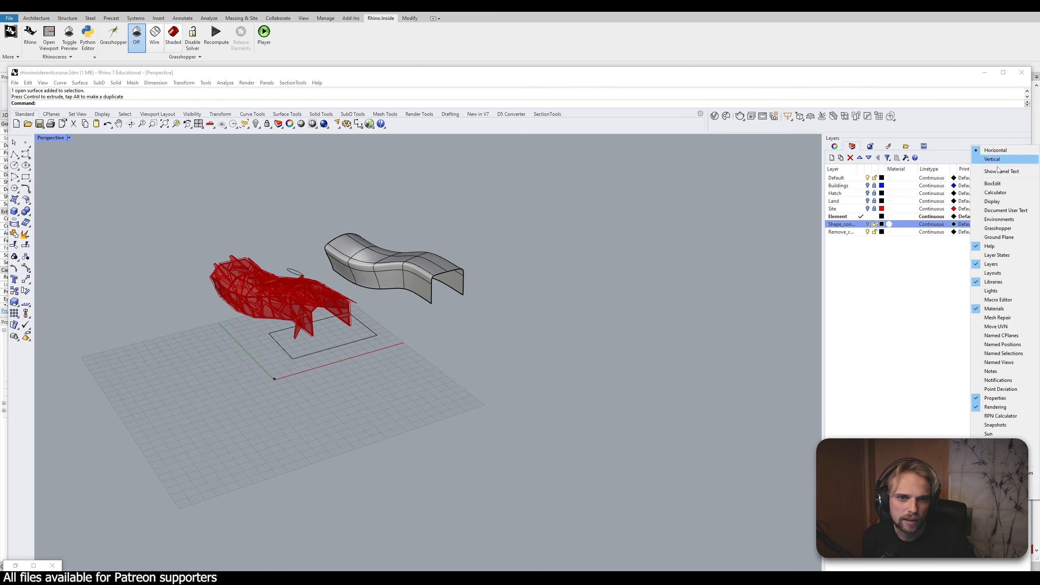
click(994, 202)
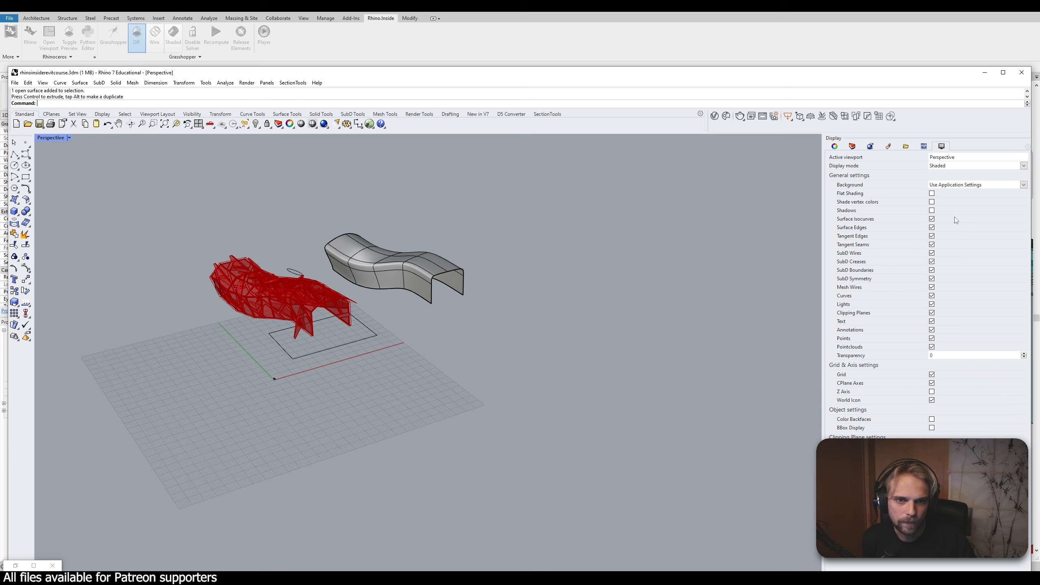
click(933, 420)
click(941, 429)
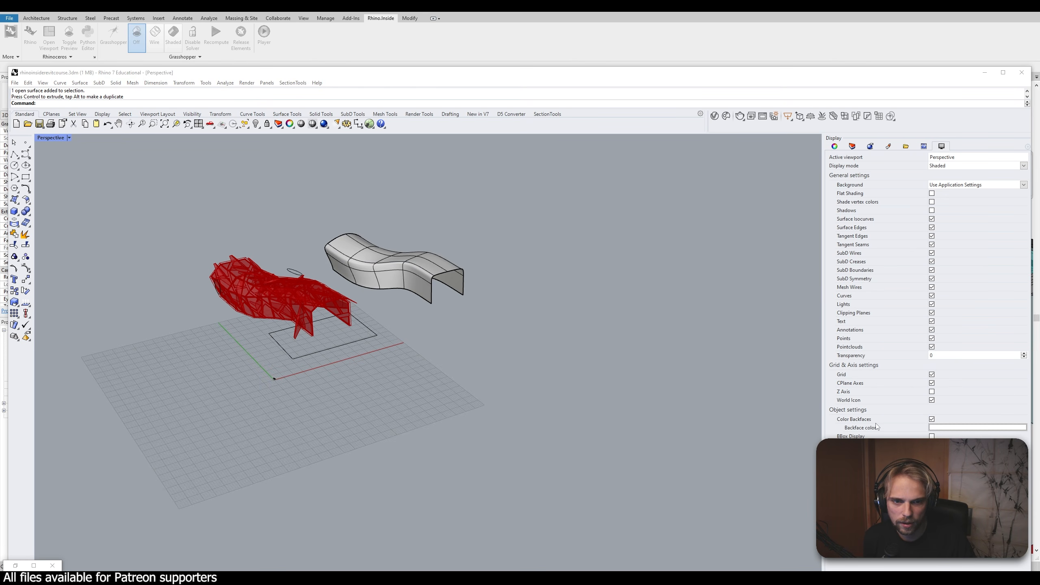
drag(894, 390, 886, 331)
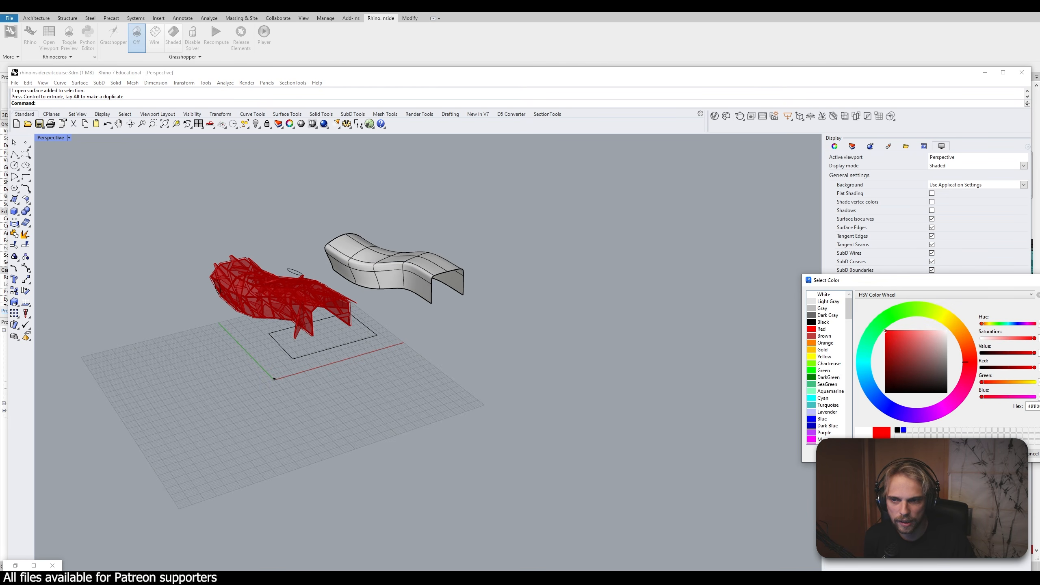
key(Return)
Zoom to the baked loft surface and inspect it from several angles to compare its front and back faces
click(409, 259)
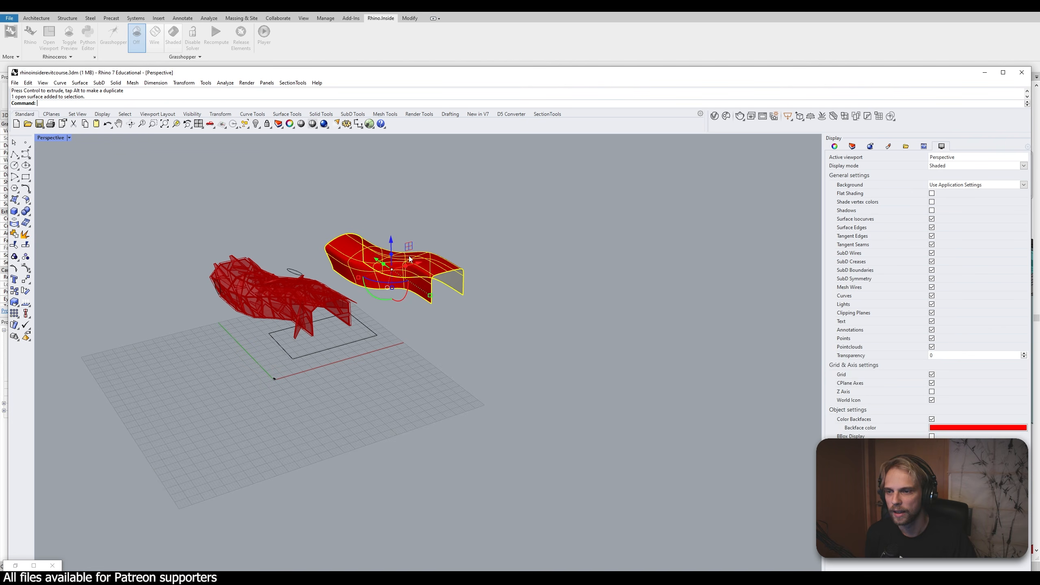
text(ZSz)
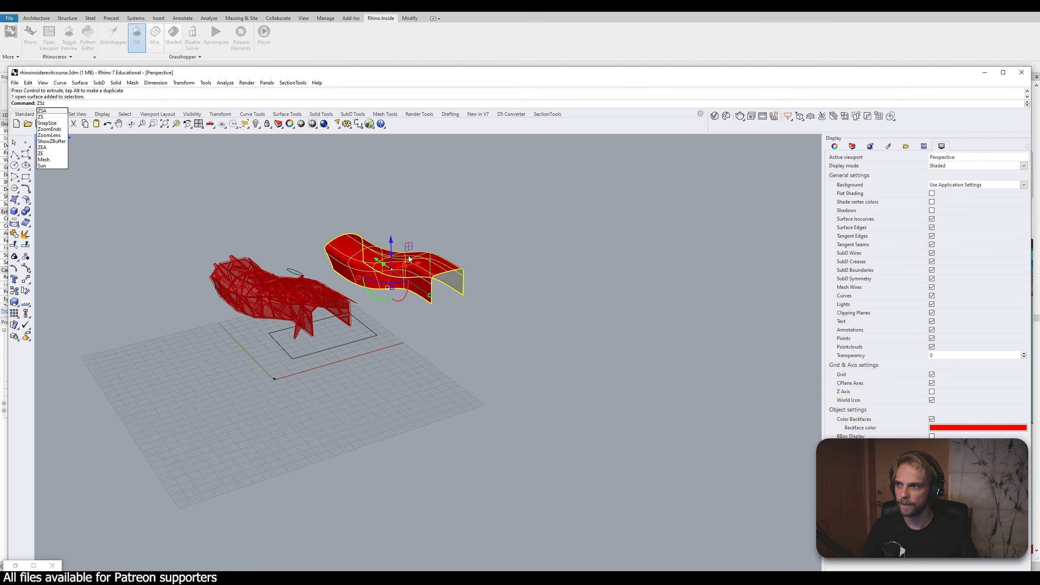
key(Return)
key(Escape)
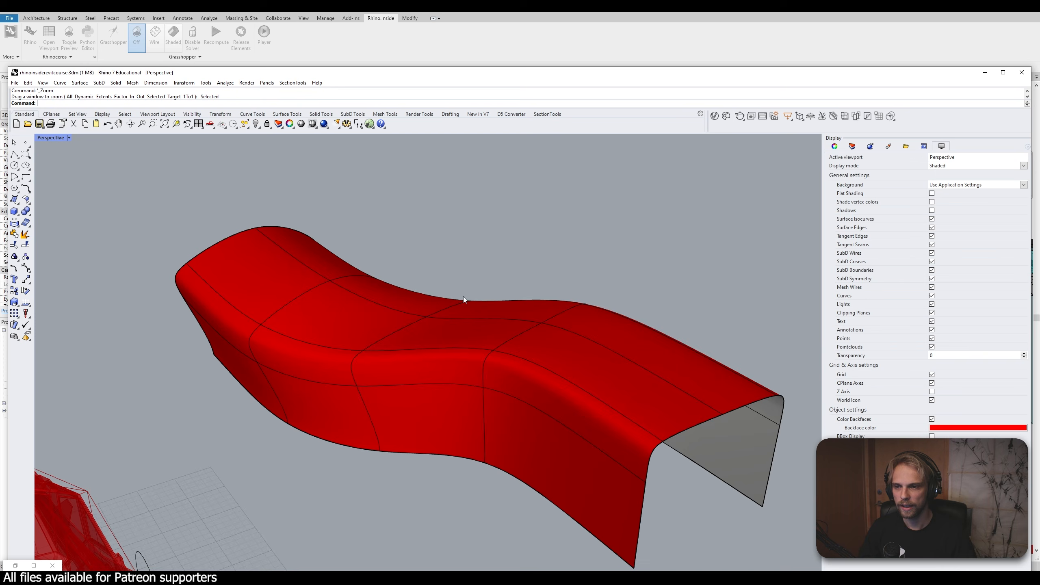
right_drag(463, 295, 434, 267)
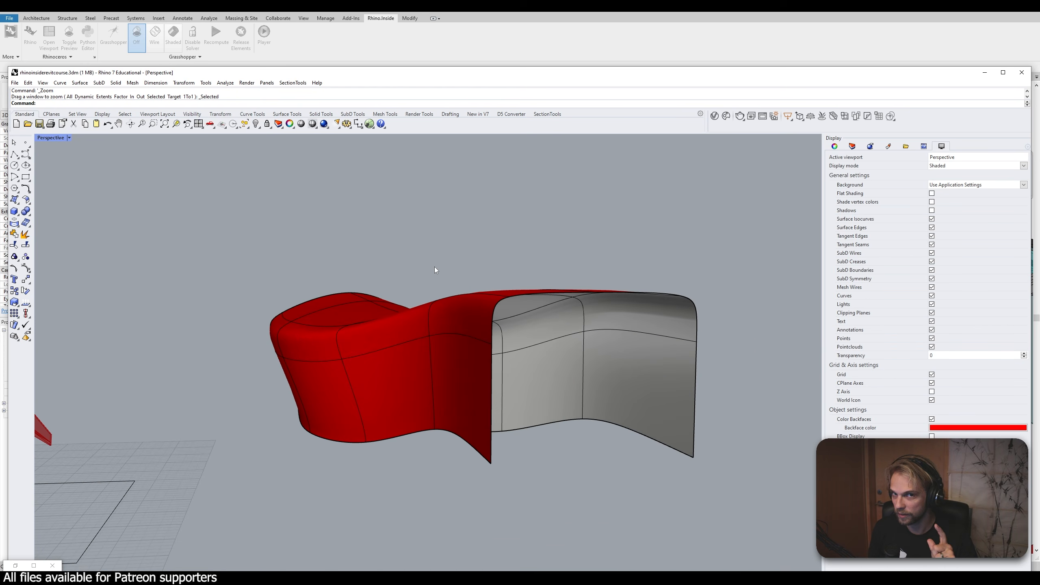
right_drag(643, 379, 498, 314)
key(Home)
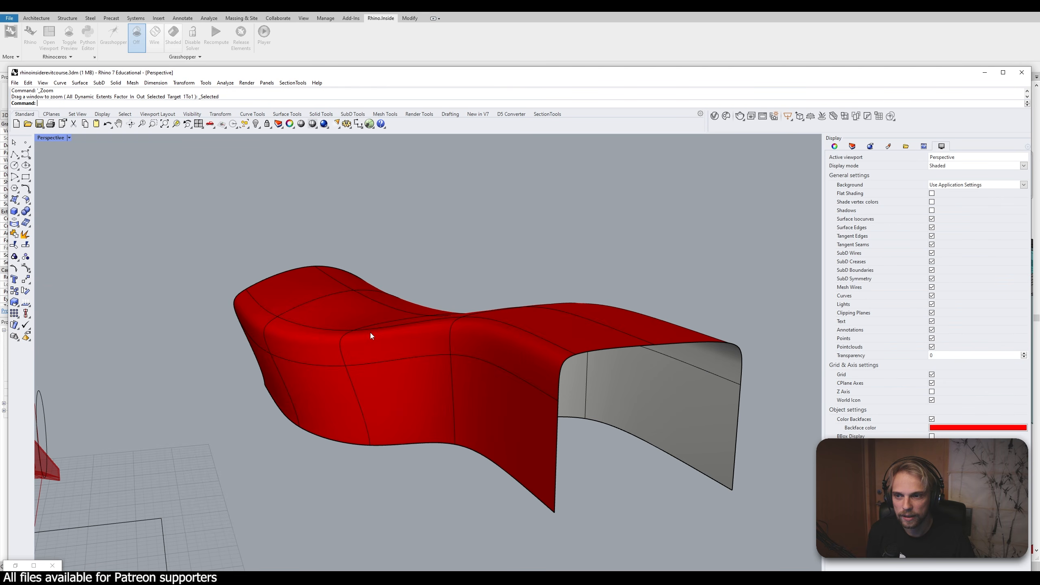
right_drag(320, 337, 490, 384)
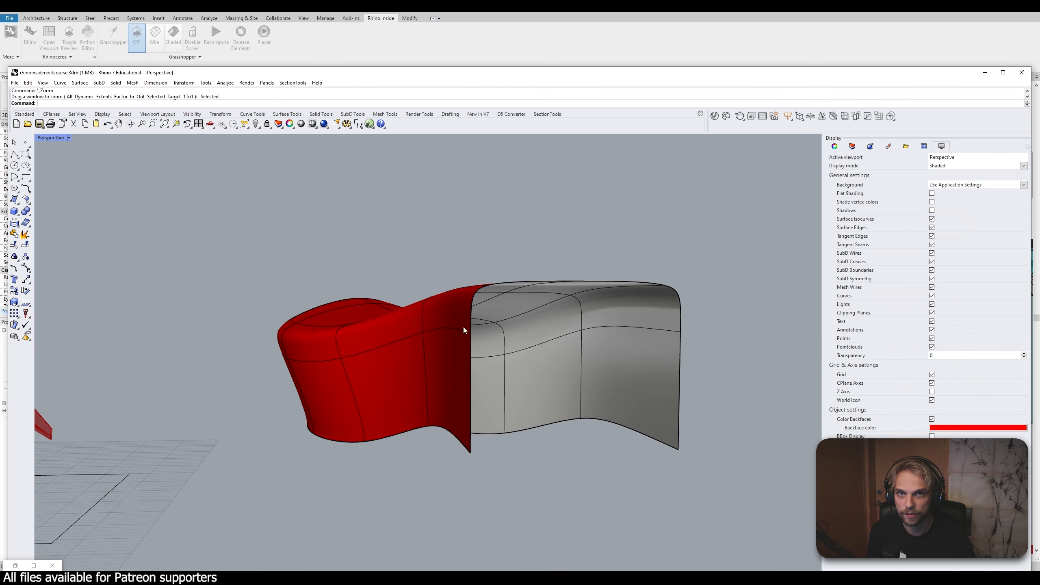
key(Home)
Delete the baked loft surface from Rhino and restore the Grasshopper window
click(456, 341)
key(Delete)
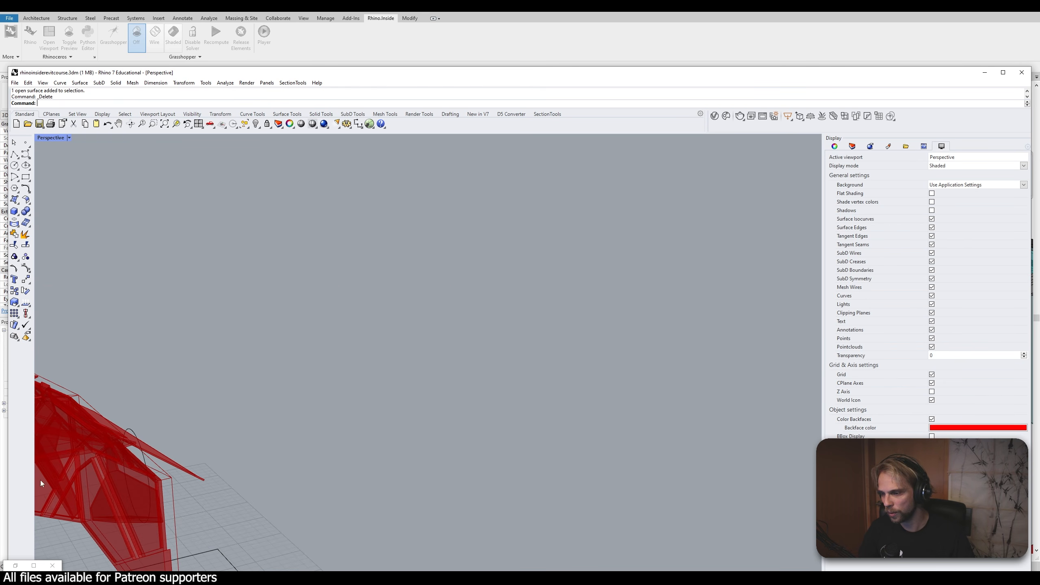
click(15, 566)
Nudge the Negative and Surface Box components slightly to tidy the height branch beside Divide Domain²
right_drag(727, 356, 728, 312)
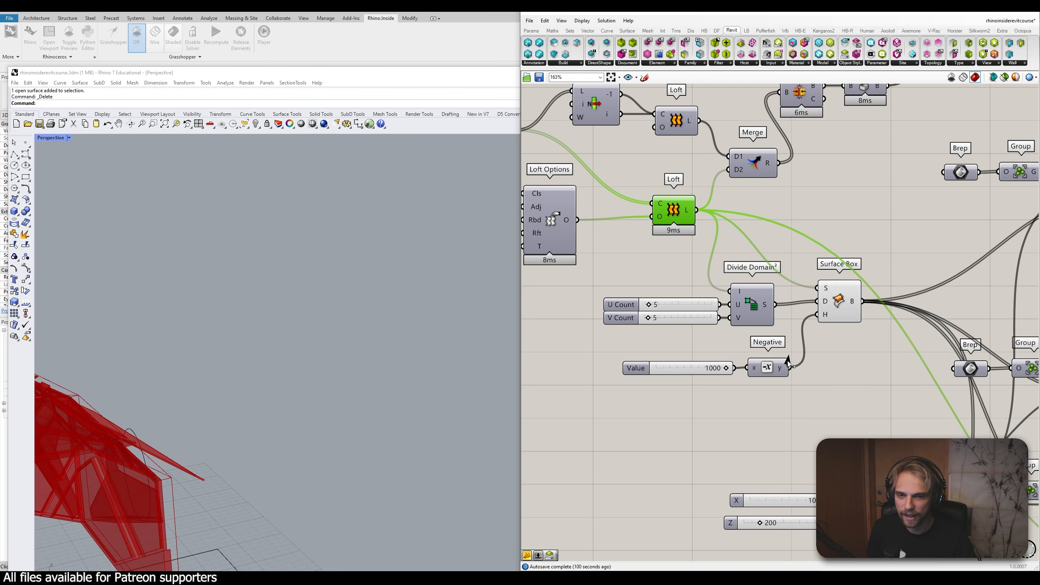
drag(782, 370, 794, 367)
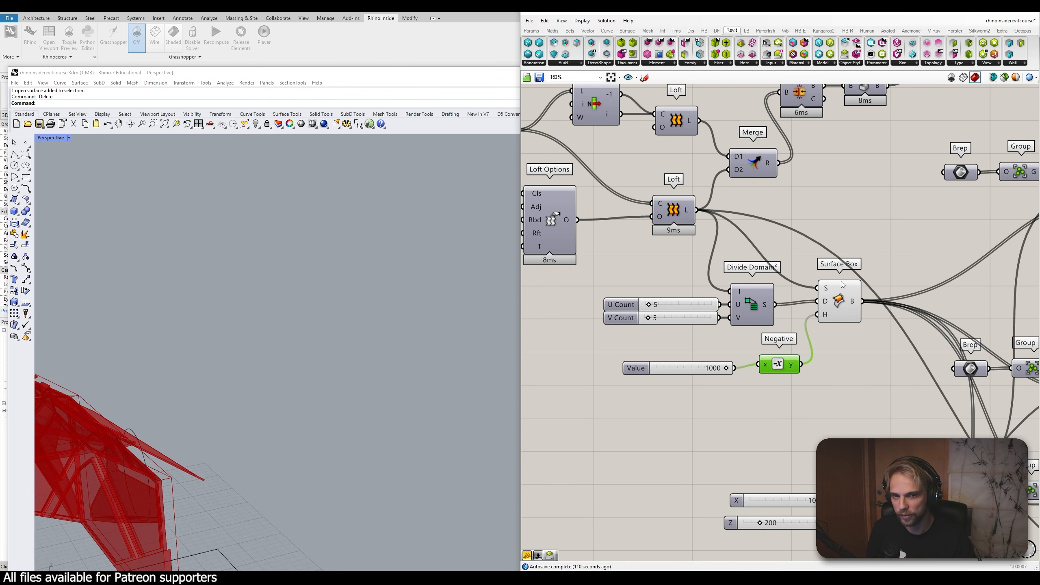
drag(843, 285, 849, 288)
click(833, 377)
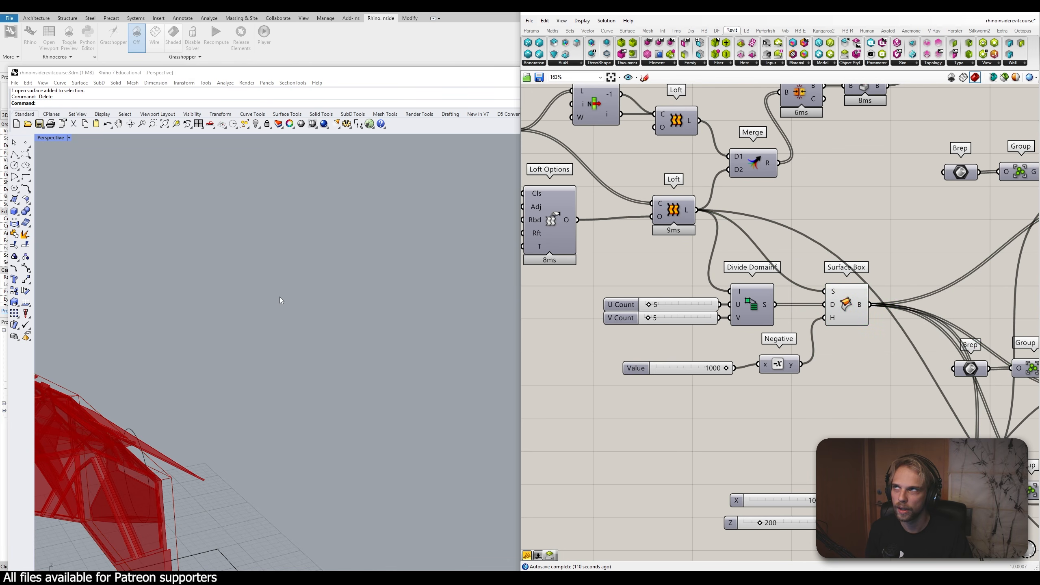
Check the facade preview in Rhino and move the Rhino window out of the way to uncover Revit's 3D view
scroll(280, 296, down, 5)
scroll(217, 316, up, 4)
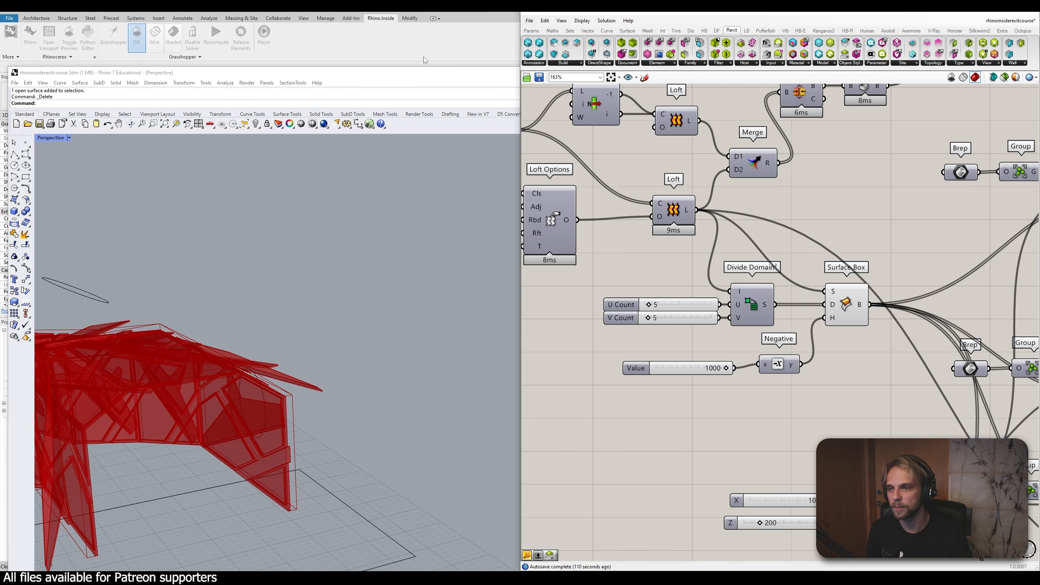
drag(453, 76, 428, 496)
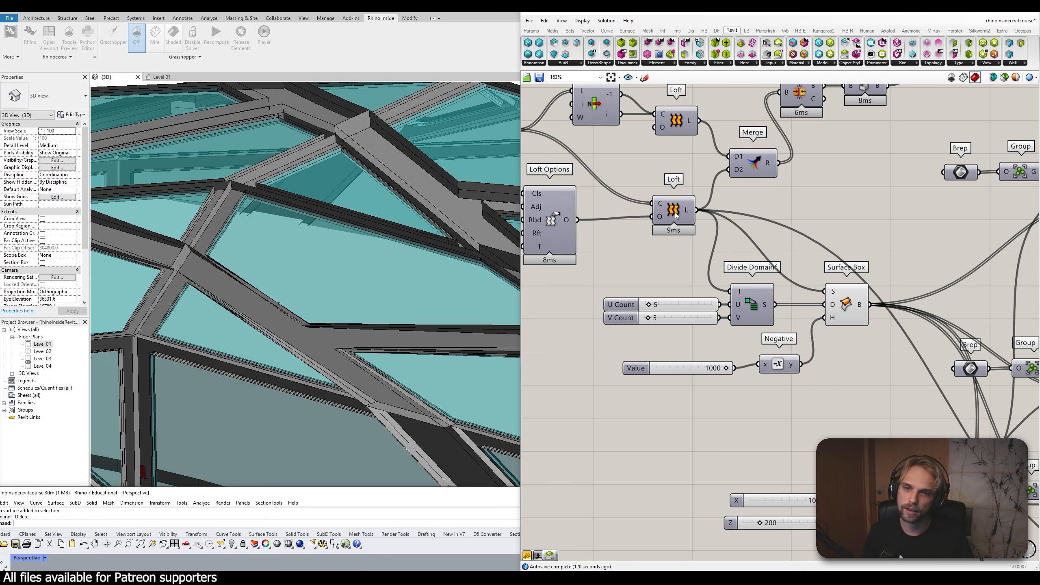
Add a Flip surface component to the canvas between the lower Loft and the U Count slider
drag(675, 212, 658, 211)
right_drag(661, 243, 681, 236)
click(689, 265)
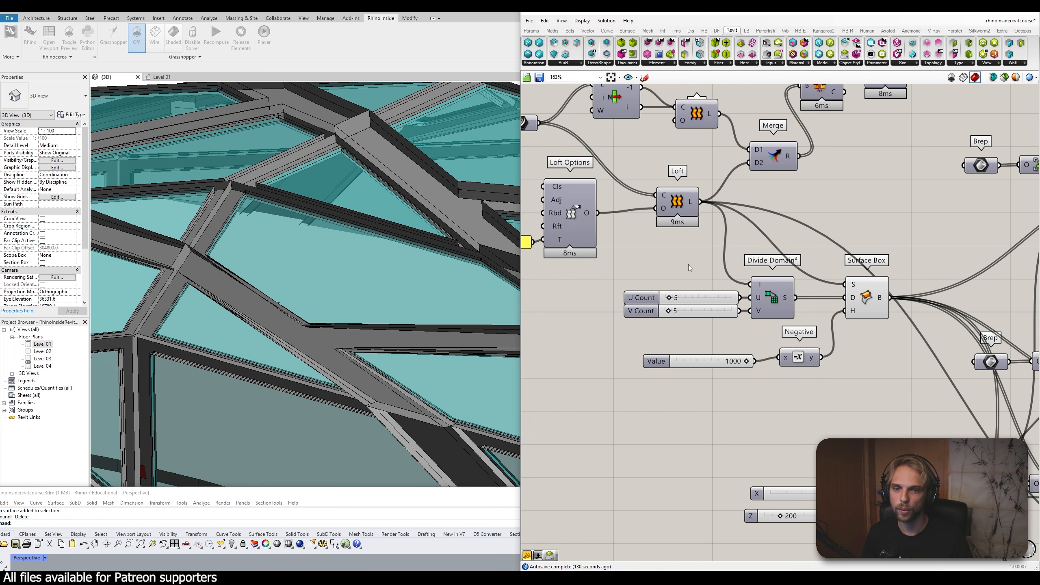
double_click(665, 272)
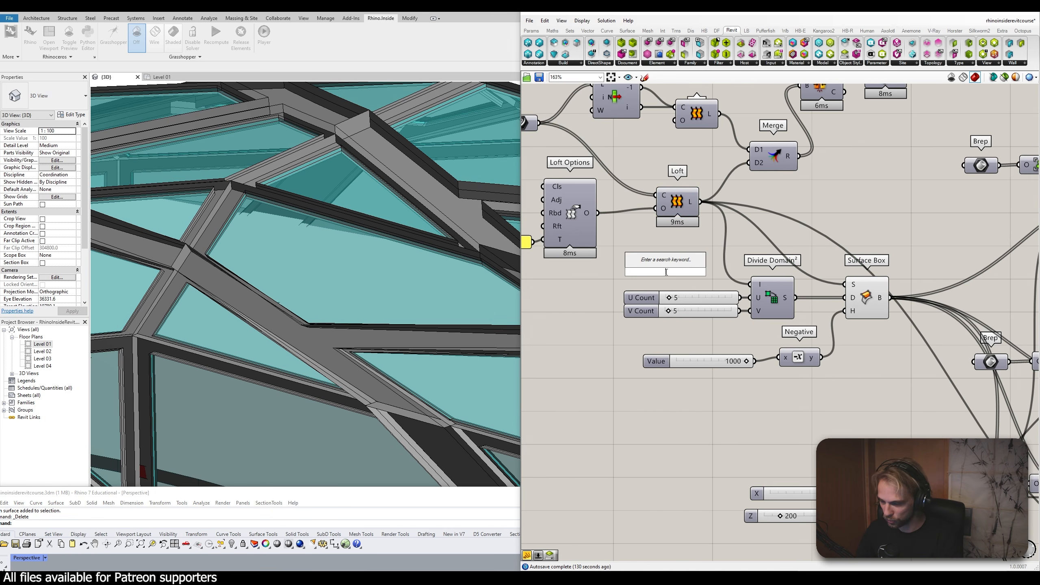
text(flip)
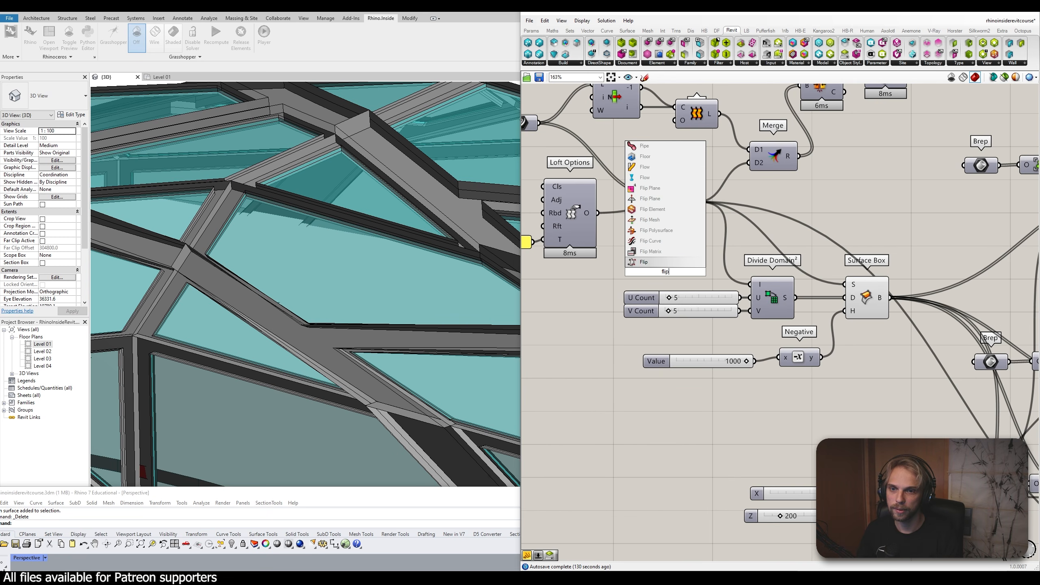
text( sur)
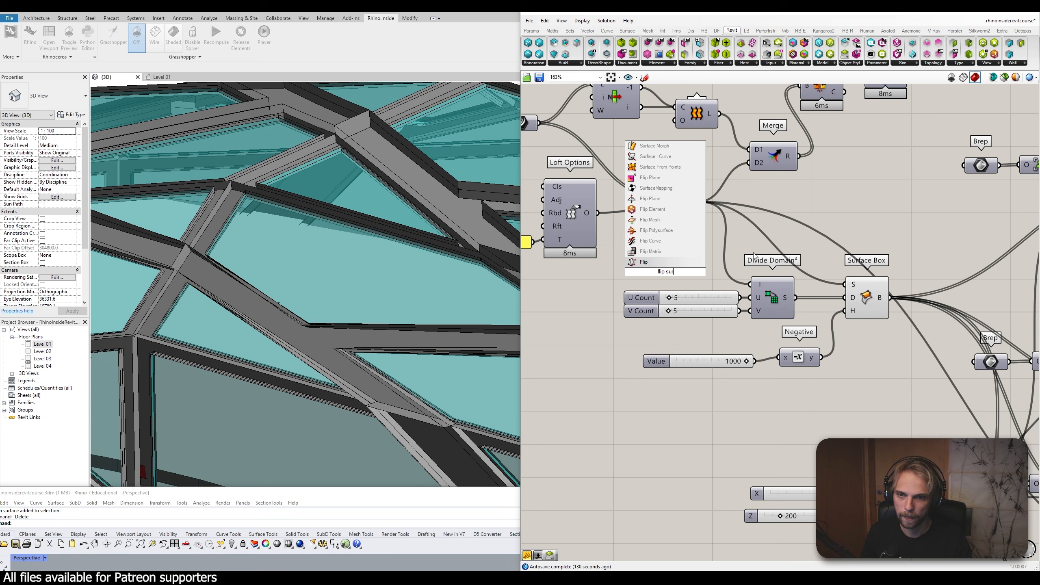
text(face)
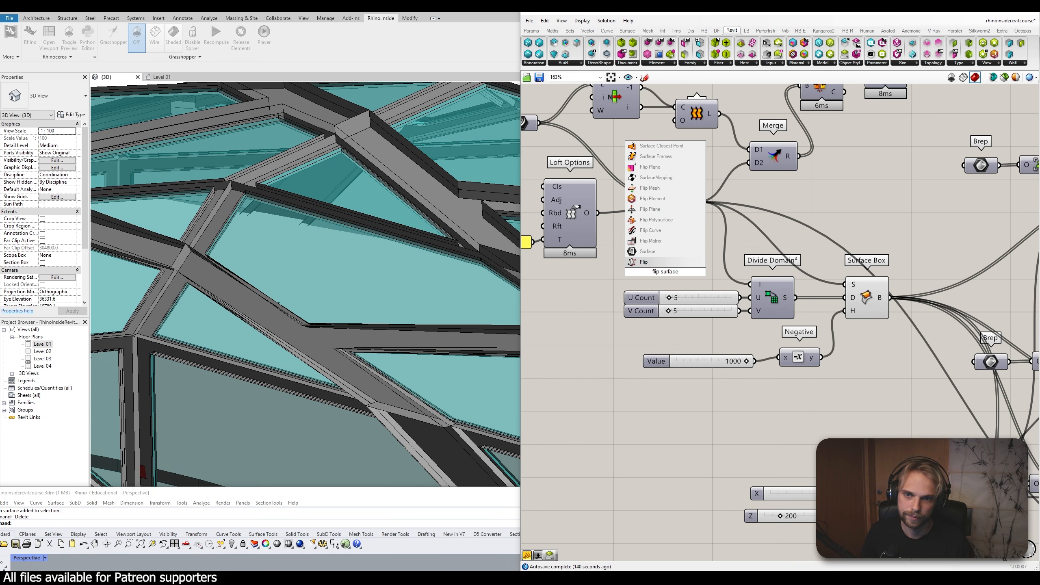
click(657, 262)
click(673, 270)
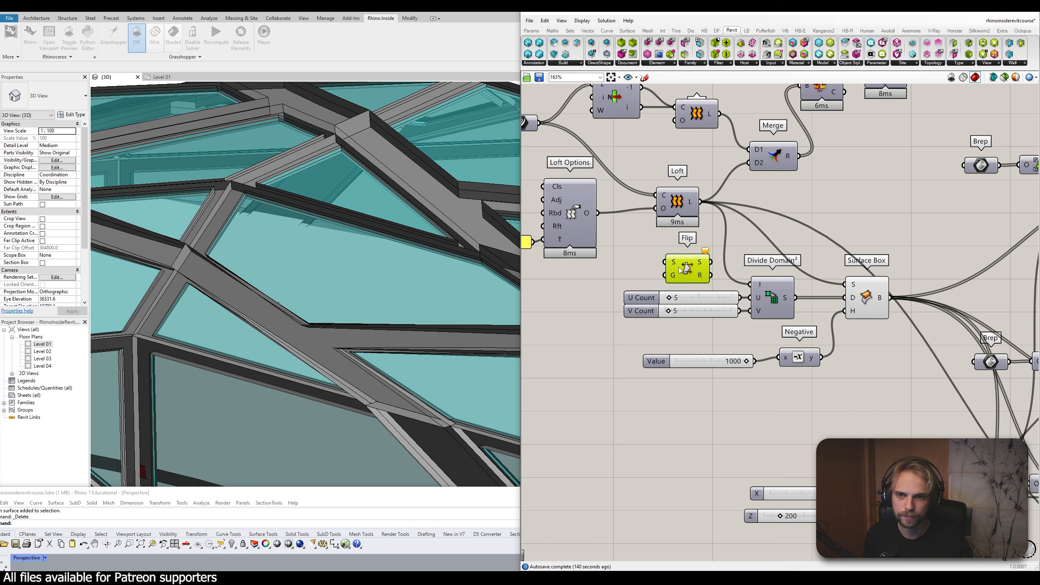
Shift the lower Loft and the Flip component slightly and try to rewire Loft's output to Flip's surface input
drag(671, 270, 673, 268)
drag(690, 210, 689, 257)
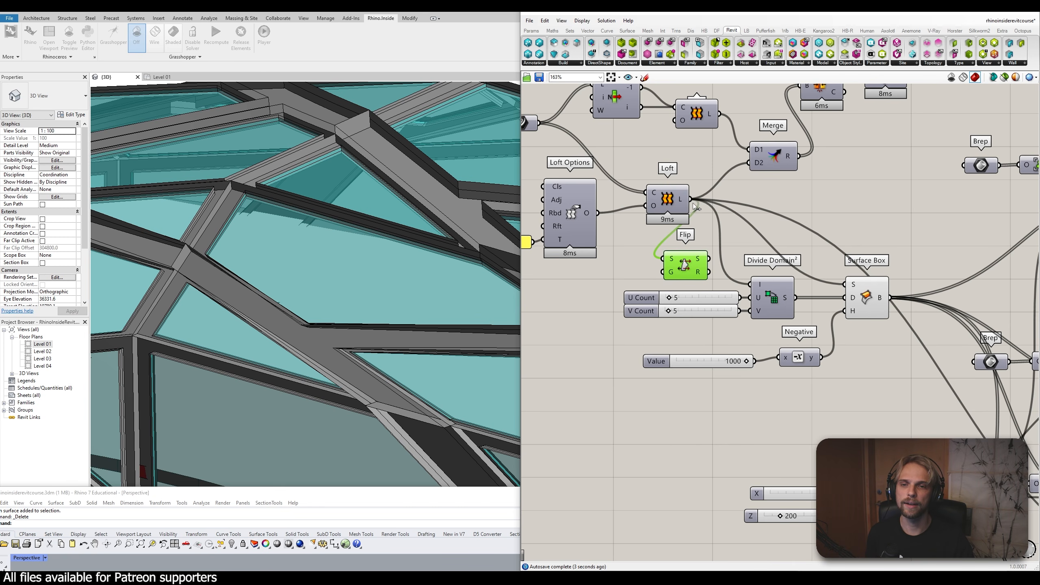
ctrl+drag(692, 200, 663, 259)
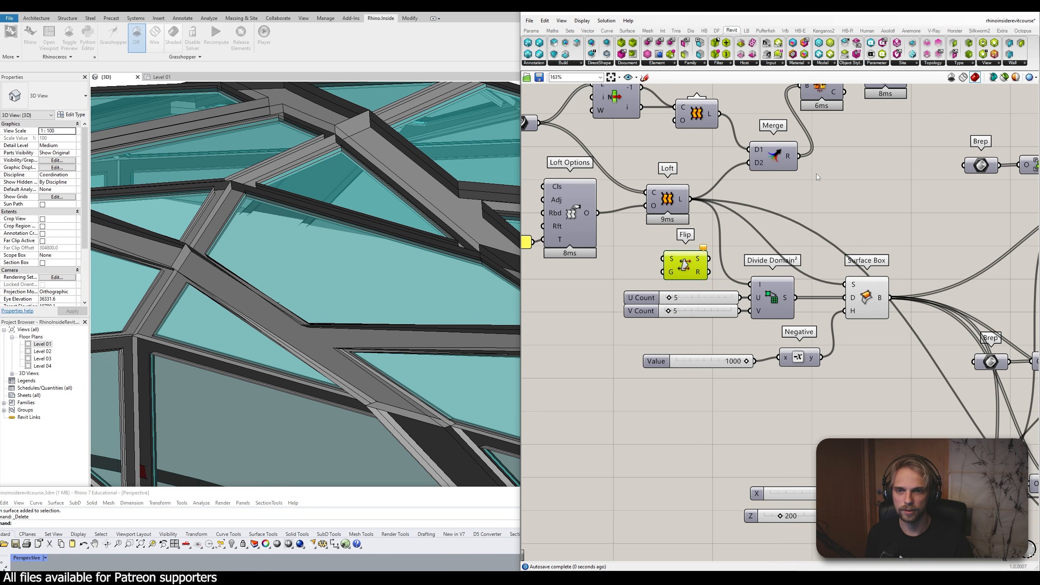
click(716, 202)
right_drag(695, 203, 671, 211)
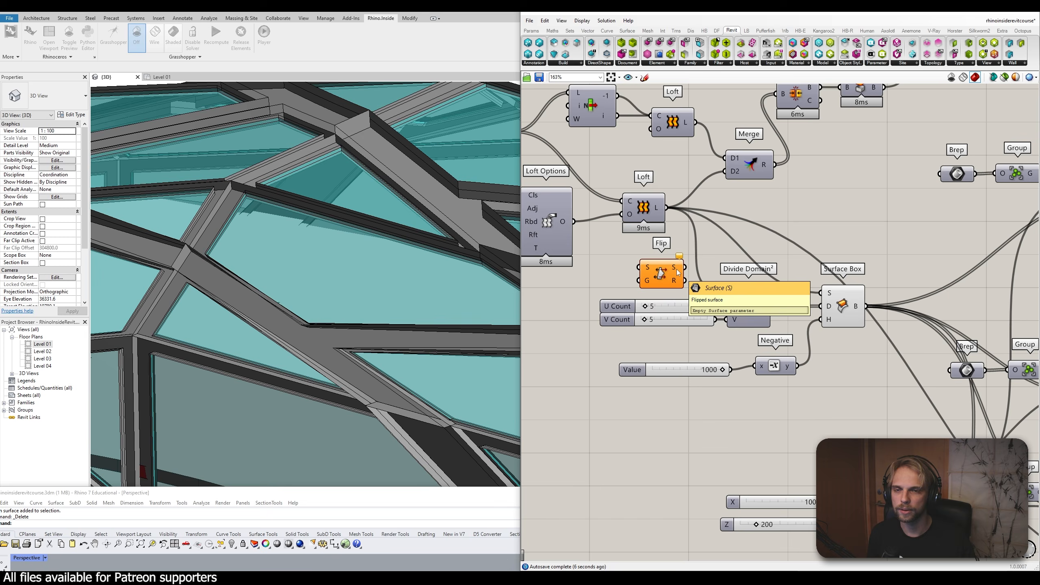
Examine the floor slab, column grid and level groups of the definition to see how the loft branch relates to them
scroll(678, 273, down, 3)
right_drag(813, 197, 742, 303)
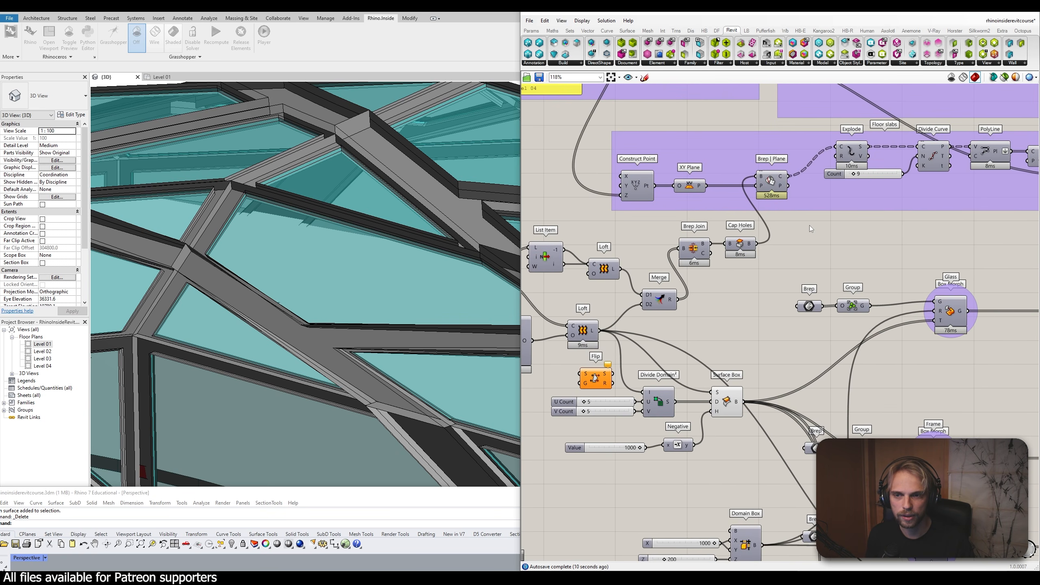
scroll(810, 226, down, 2)
right_drag(840, 217, 746, 262)
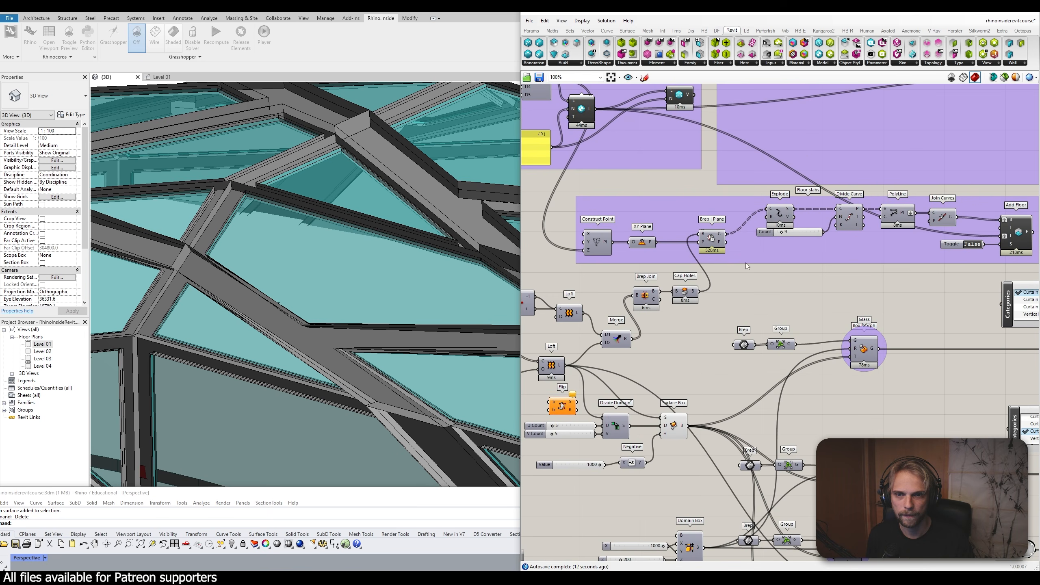
right_drag(829, 174, 786, 256)
scroll(786, 256, down, 2)
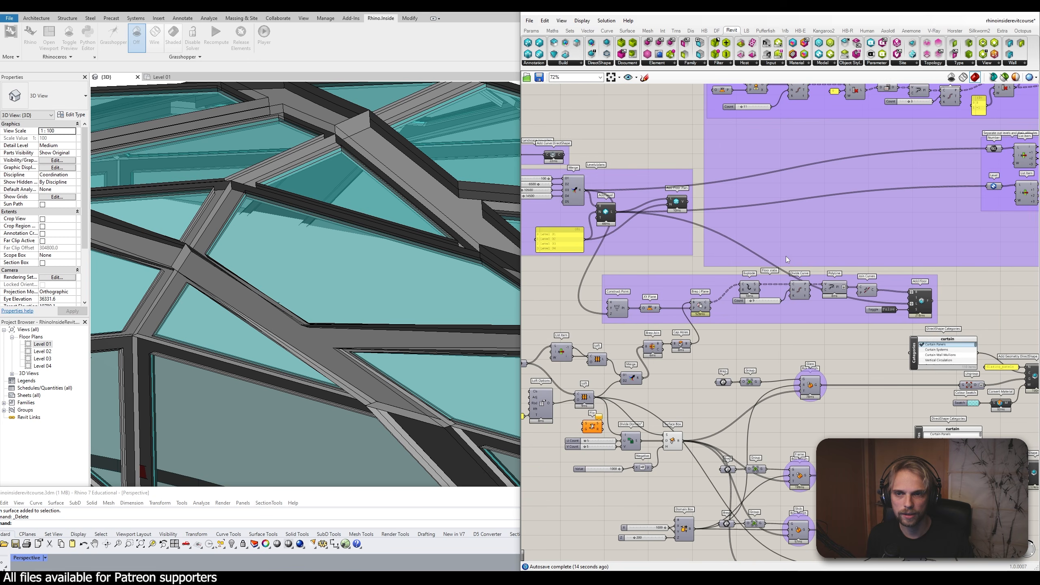
scroll(878, 208, down, 1)
right_drag(881, 208, 792, 303)
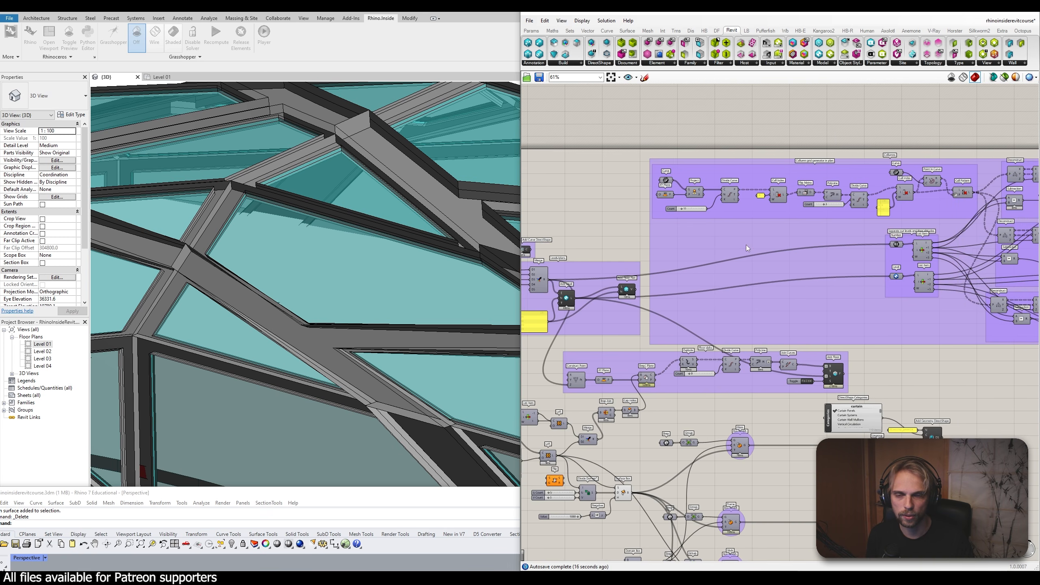
scroll(691, 201, up, 5)
scroll(694, 200, down, 5)
right_drag(1008, 243, 859, 218)
scroll(858, 218, up, 5)
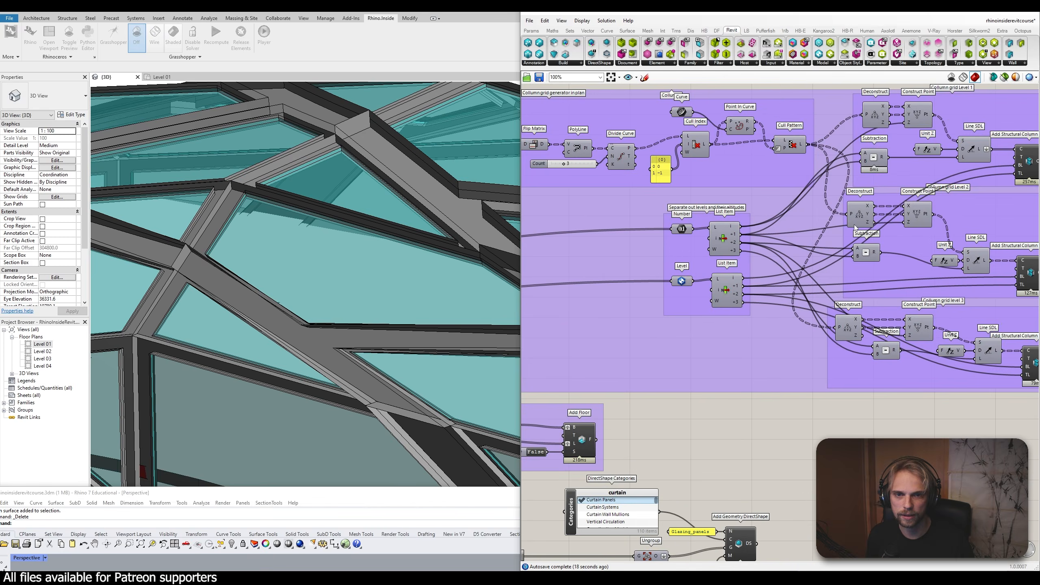
scroll(859, 218, down, 5)
right_drag(621, 303, 897, 254)
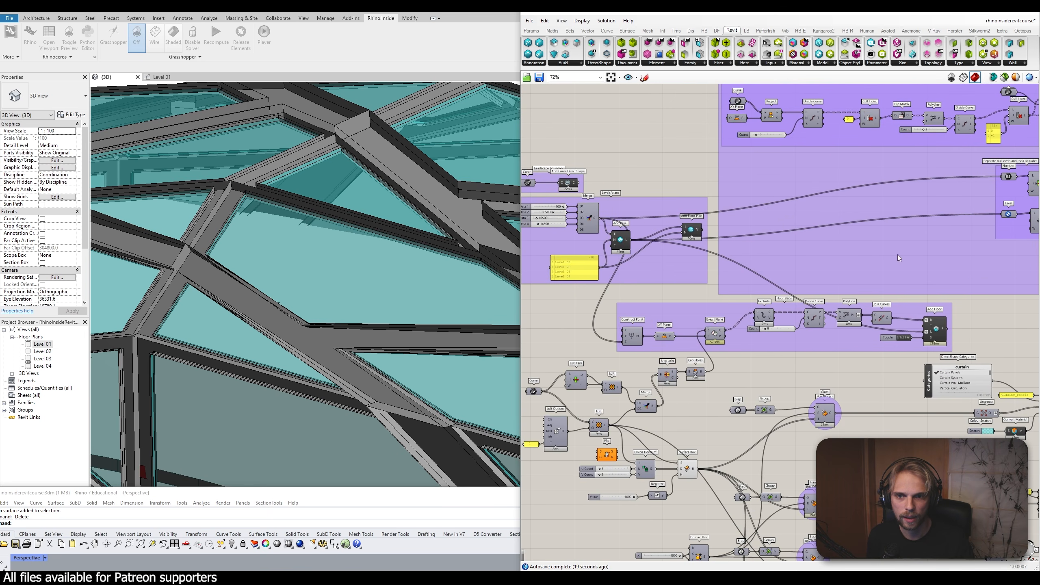
right_drag(582, 269, 652, 276)
Insert Flip between the lower Loft and all its downstream connections, and place it to the right of Loft
scroll(681, 361, up, 8)
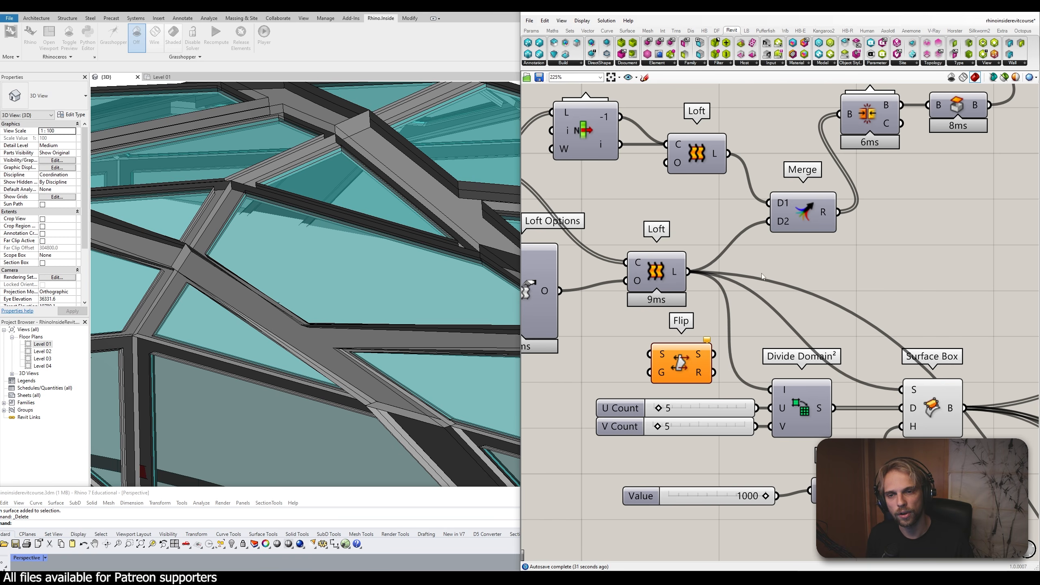
drag(709, 348, 703, 346)
click(825, 250)
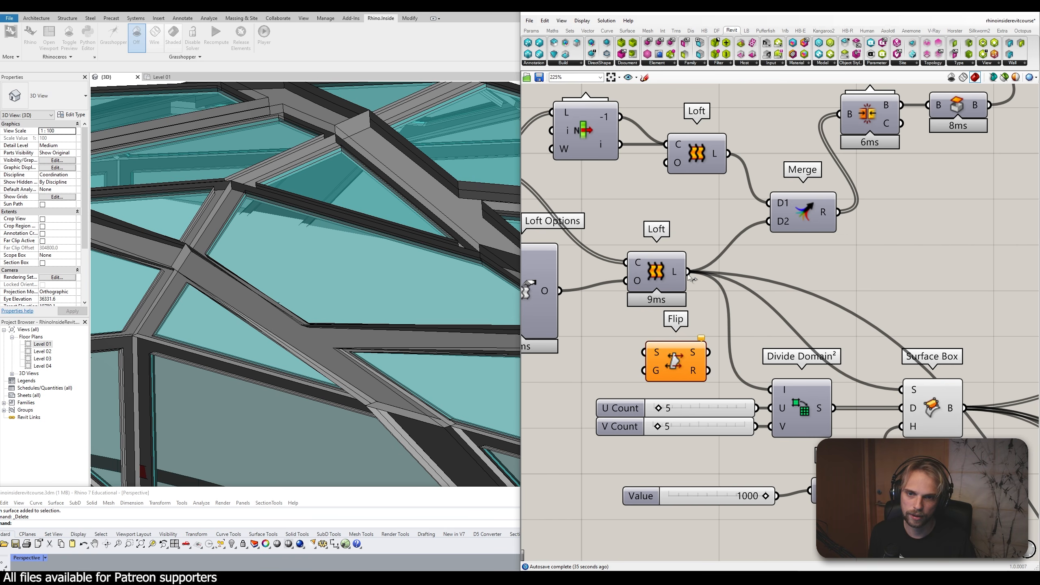
ctrl+shift+drag(689, 272, 709, 353)
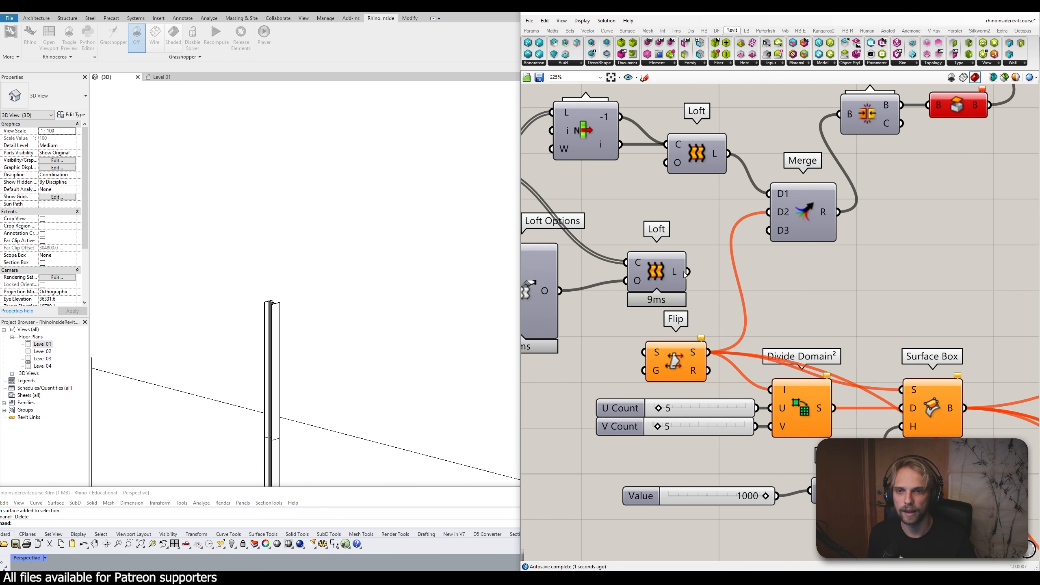
drag(687, 272, 640, 352)
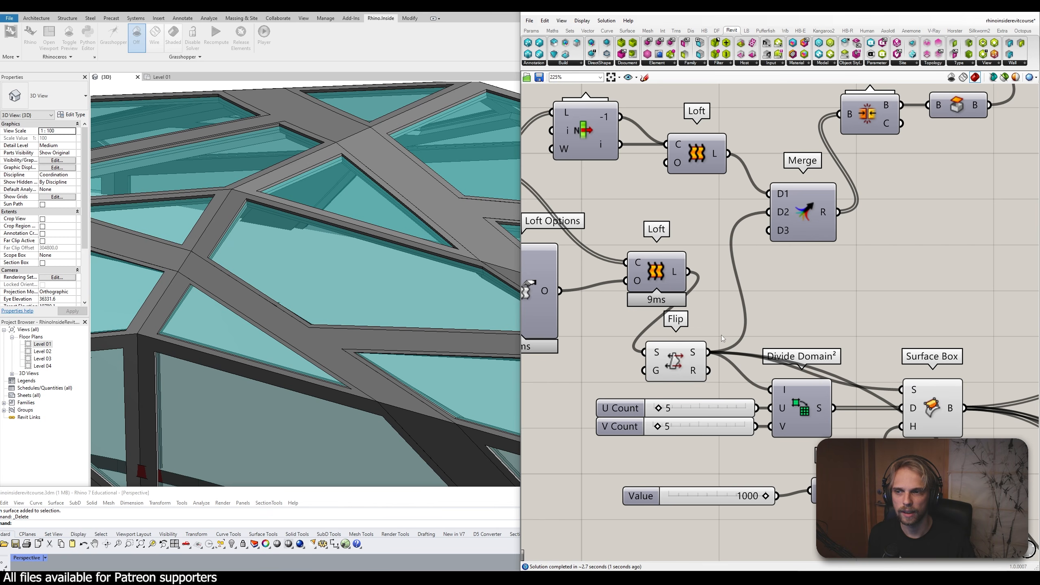
drag(688, 349, 753, 302)
click(866, 285)
Delete the Negative component between the 1000 slider and Surface Box's height input
right_drag(878, 280, 797, 169)
click(778, 391)
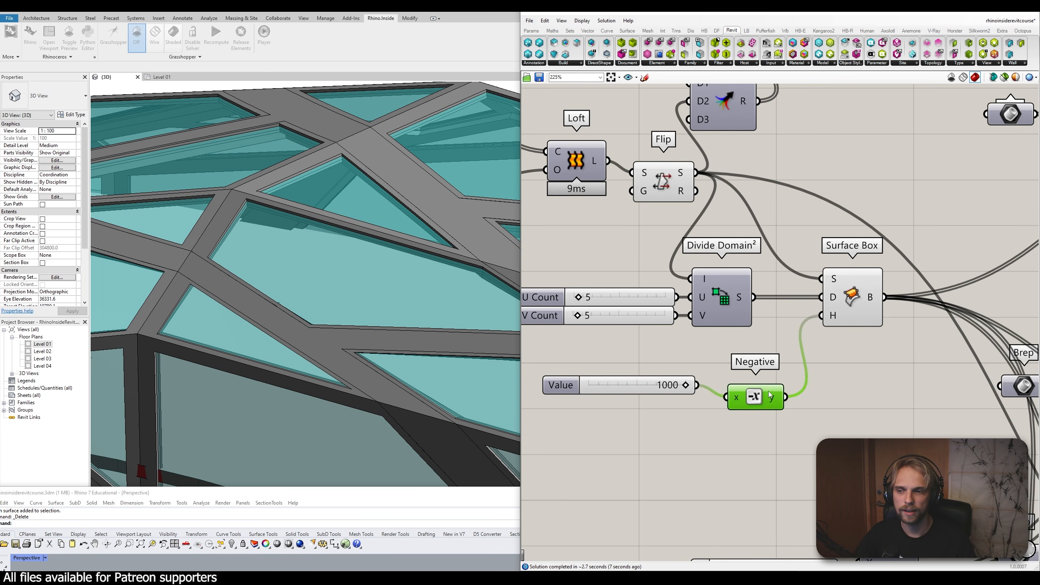
drag(781, 390, 779, 389)
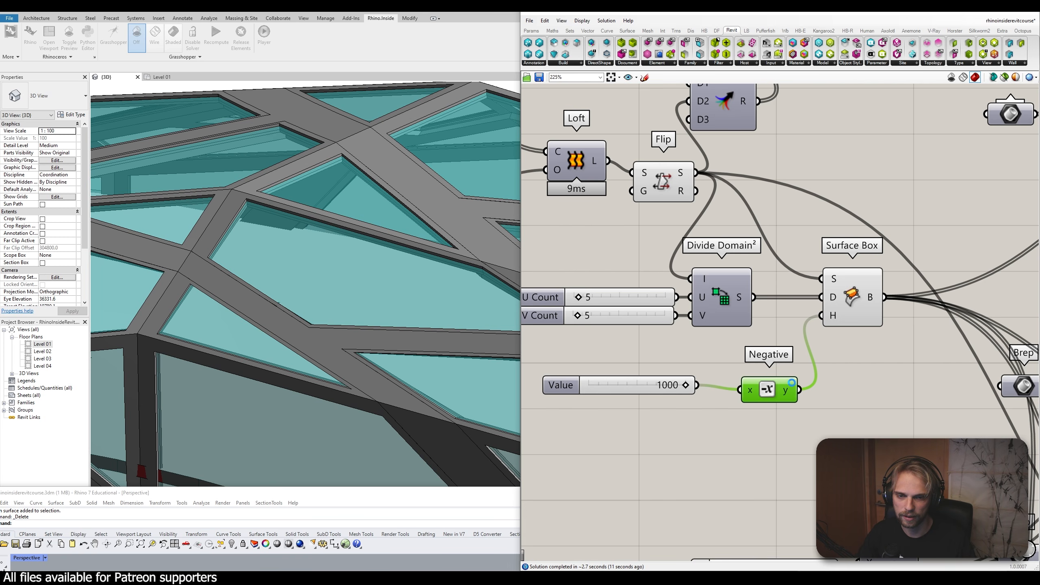
key(Delete)
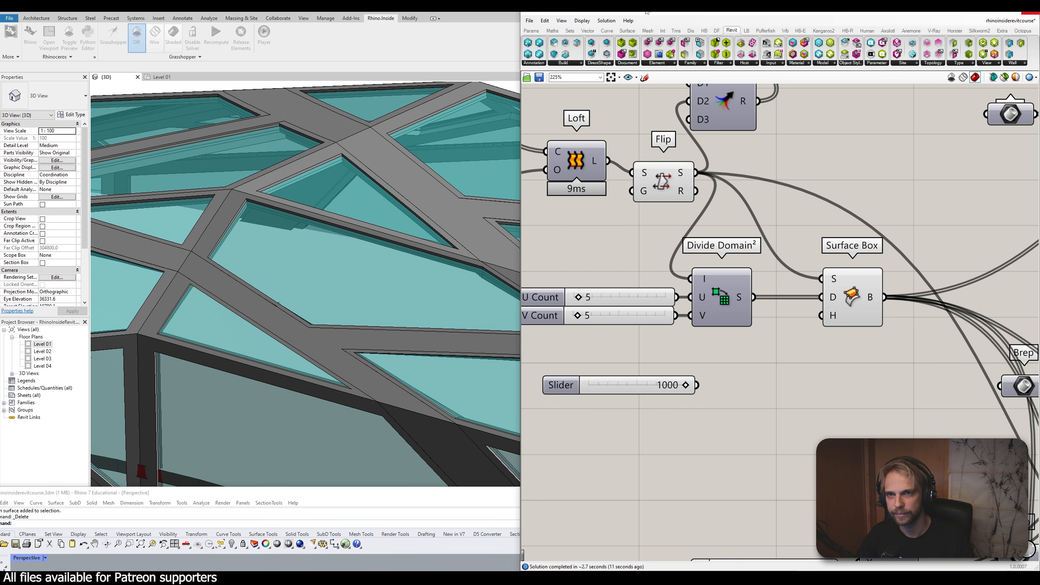
drag(644, 13, 615, 16)
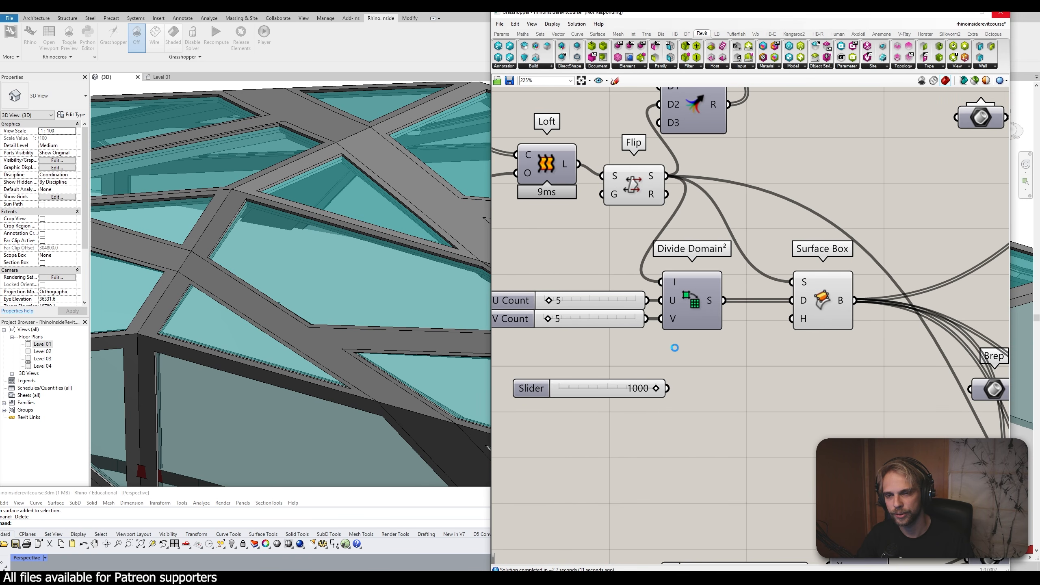
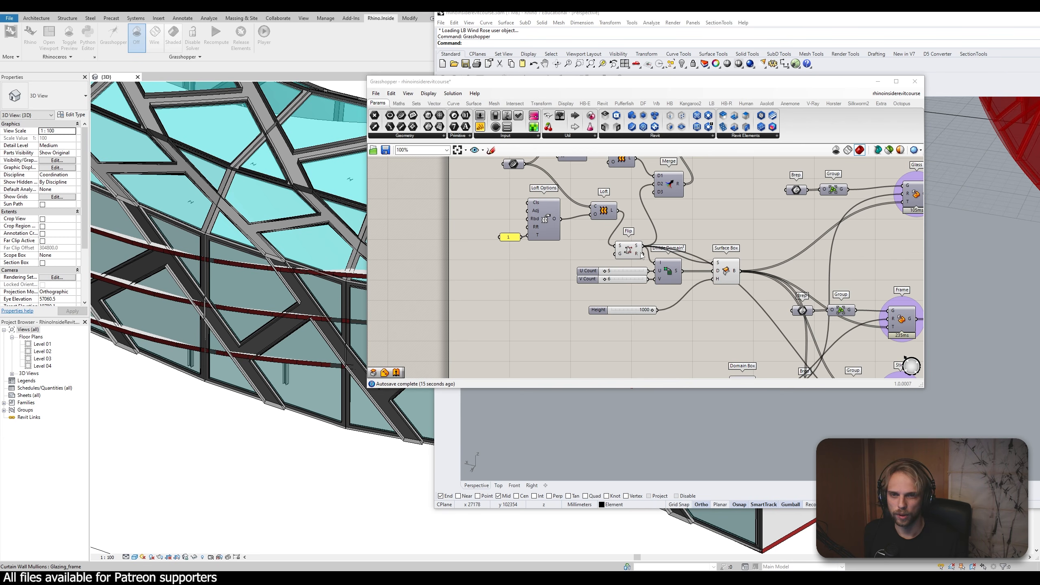
Turn off the preview of the Flip and Surface Box components
click(629, 249)
middle_click(629, 249)
click(747, 242)
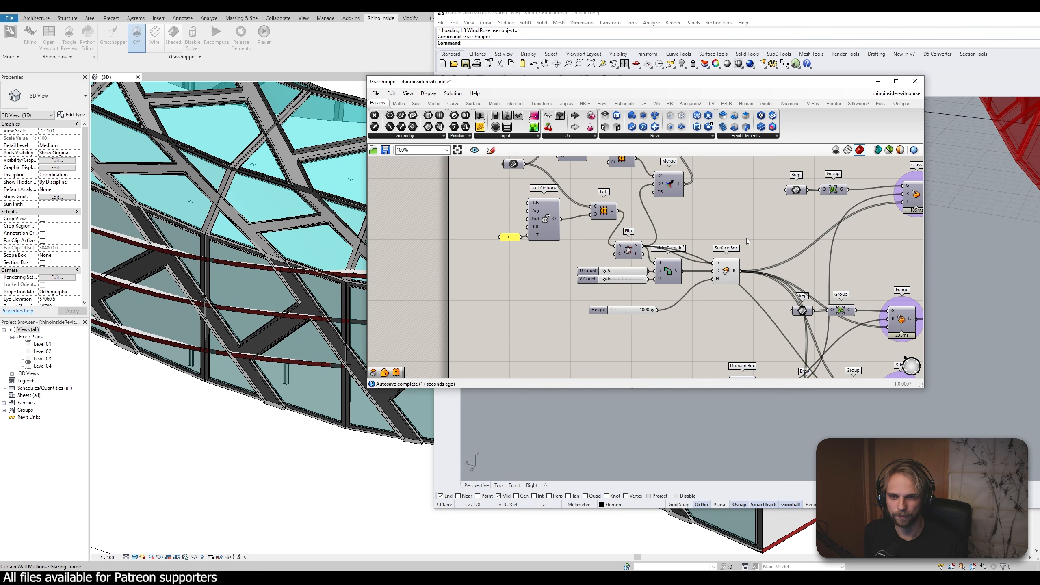
click(720, 274)
middle_click(720, 274)
click(754, 235)
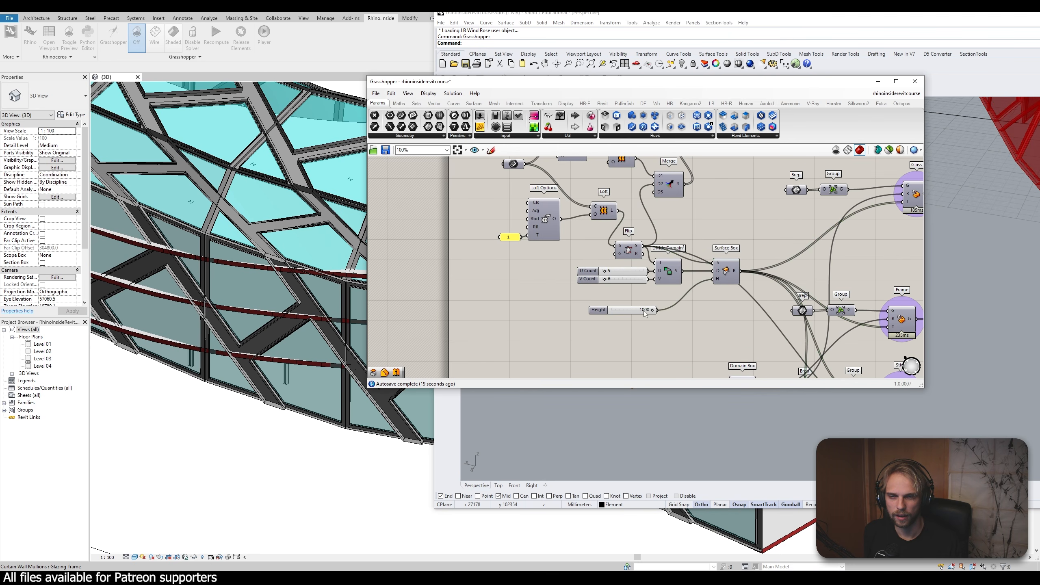
Reposition the Height slider just below Divide Domain² so its wire runs neatly into Surface Box
drag(645, 314, 651, 306)
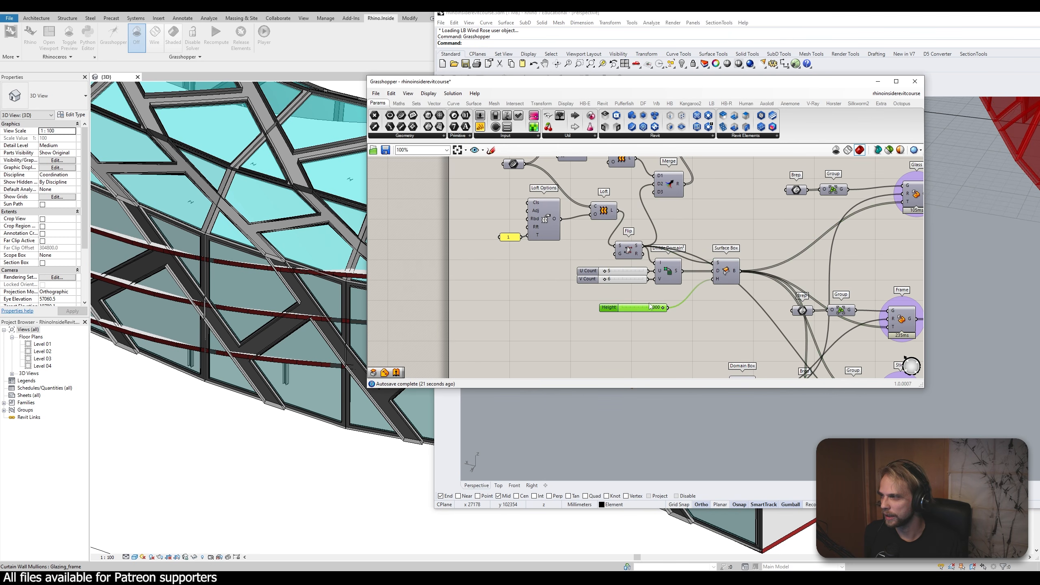
scroll(674, 301, up, 5)
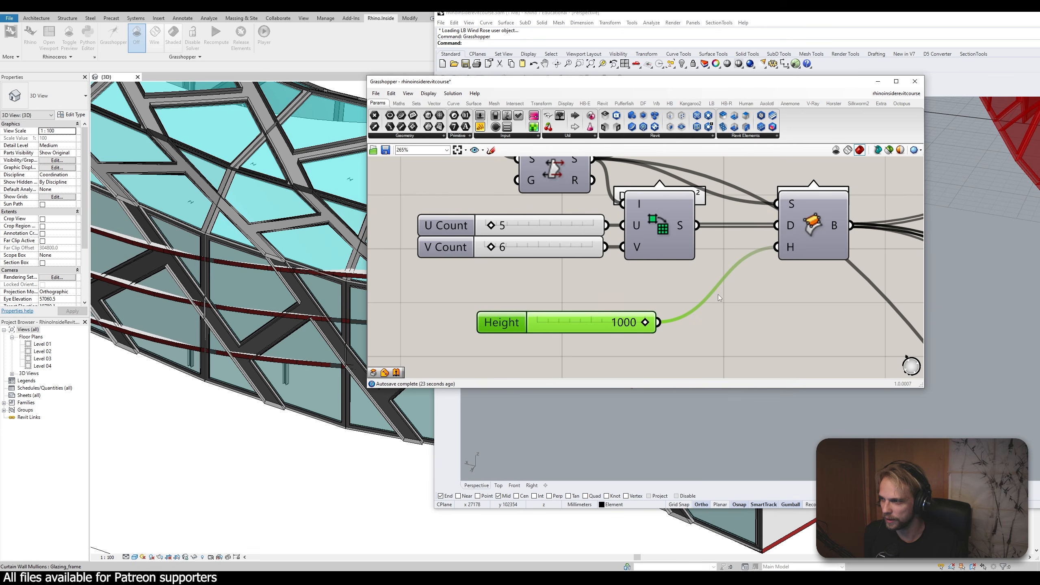
click(699, 344)
drag(566, 325, 554, 303)
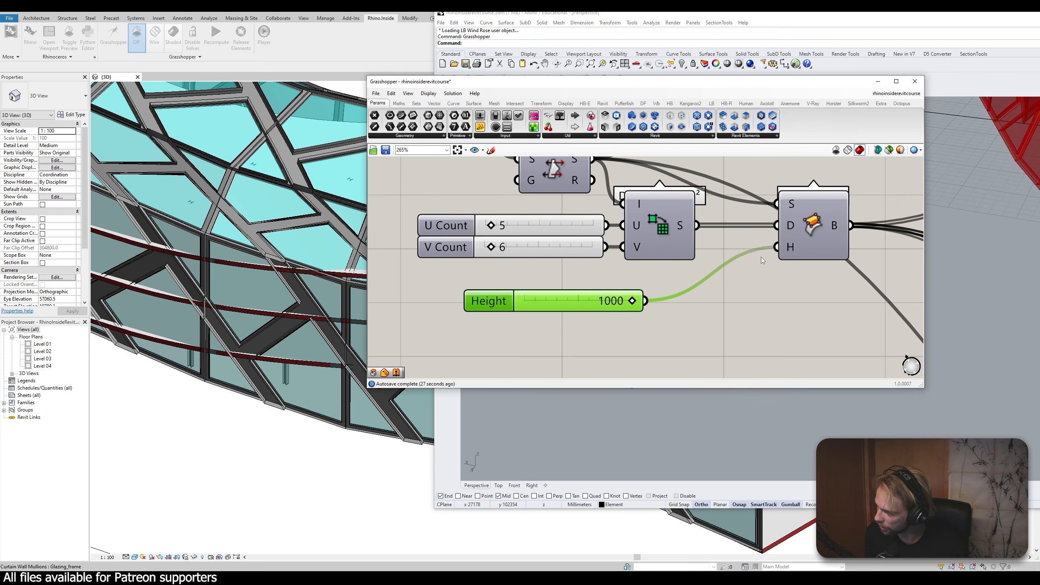
drag(598, 307, 643, 297)
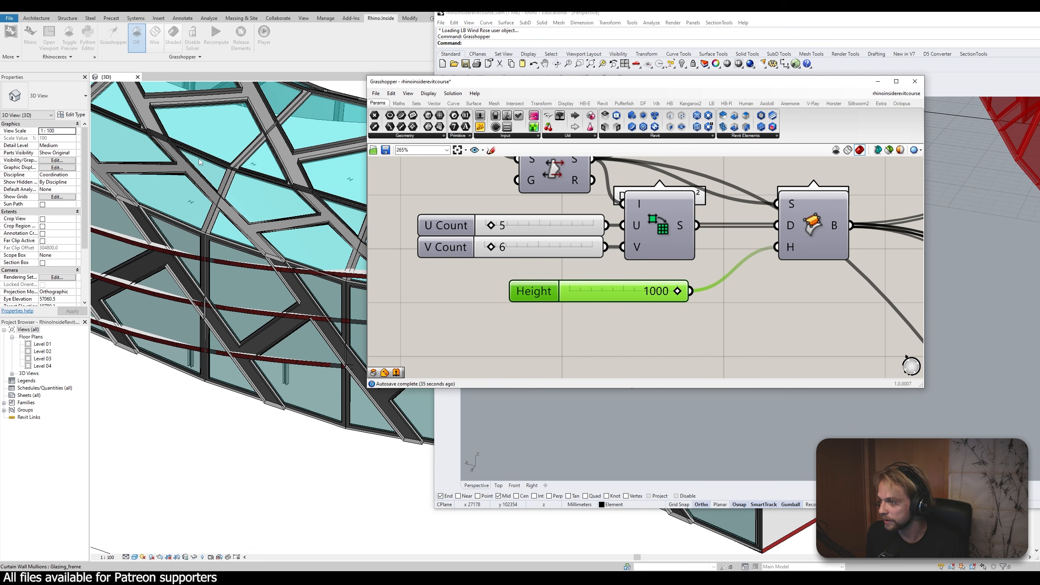
Place Flip between Loft and Divide Domain², and move Loft closer to Loft Options to tidy the wires
scroll(620, 242, down, 4)
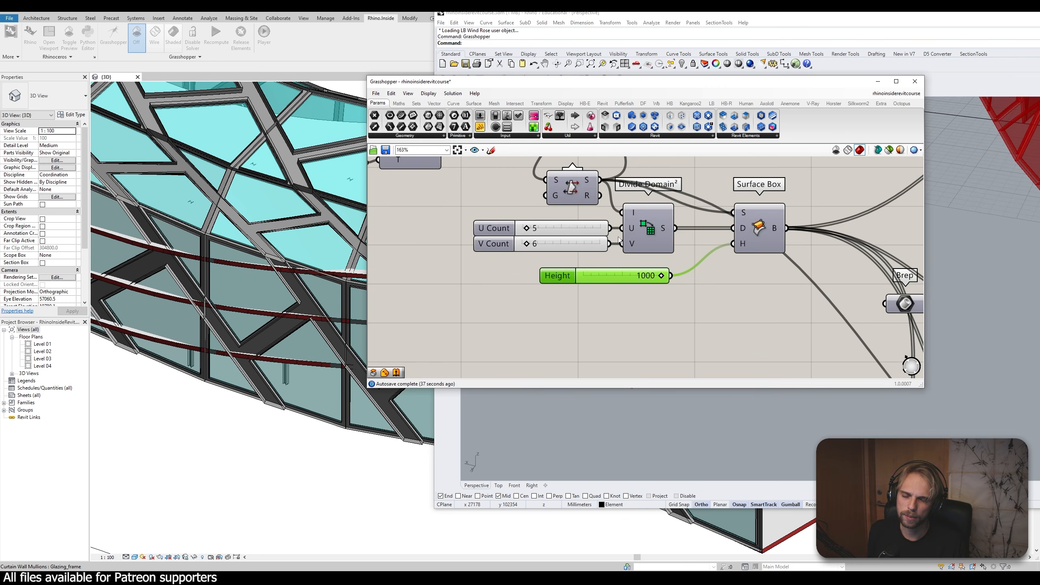
scroll(621, 242, up, 2)
click(622, 239)
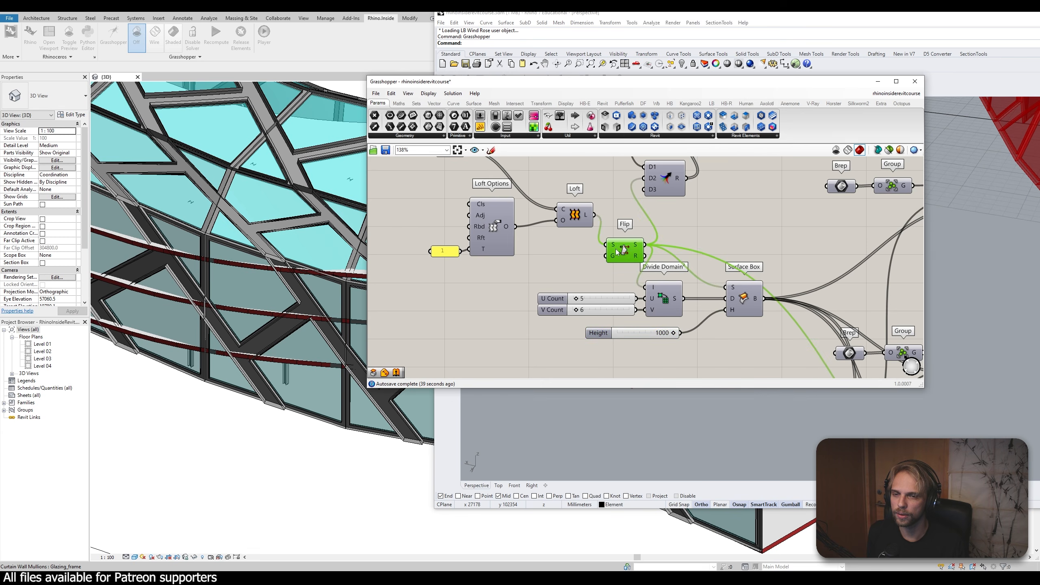
drag(623, 239, 622, 222)
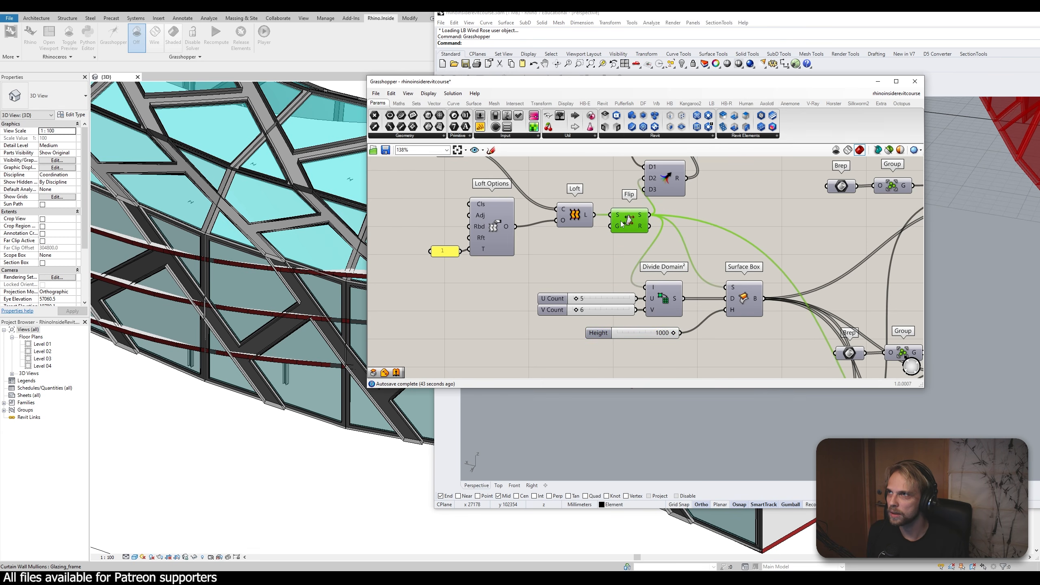
drag(623, 223, 611, 252)
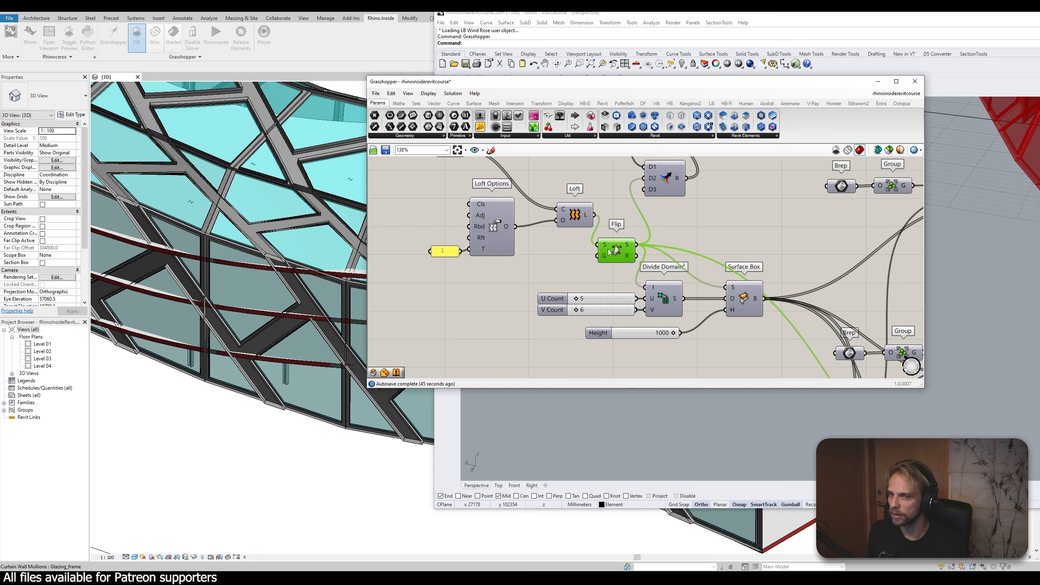
drag(580, 221, 565, 218)
click(590, 223)
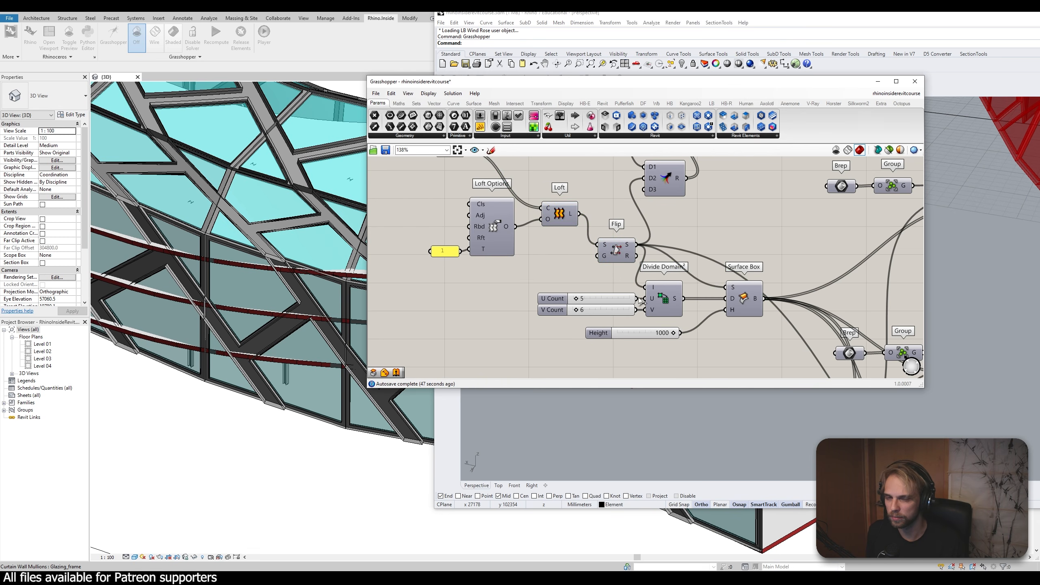
Raise the Flip component so it lines up with Loft above Divide Domain²
drag(616, 249, 616, 224)
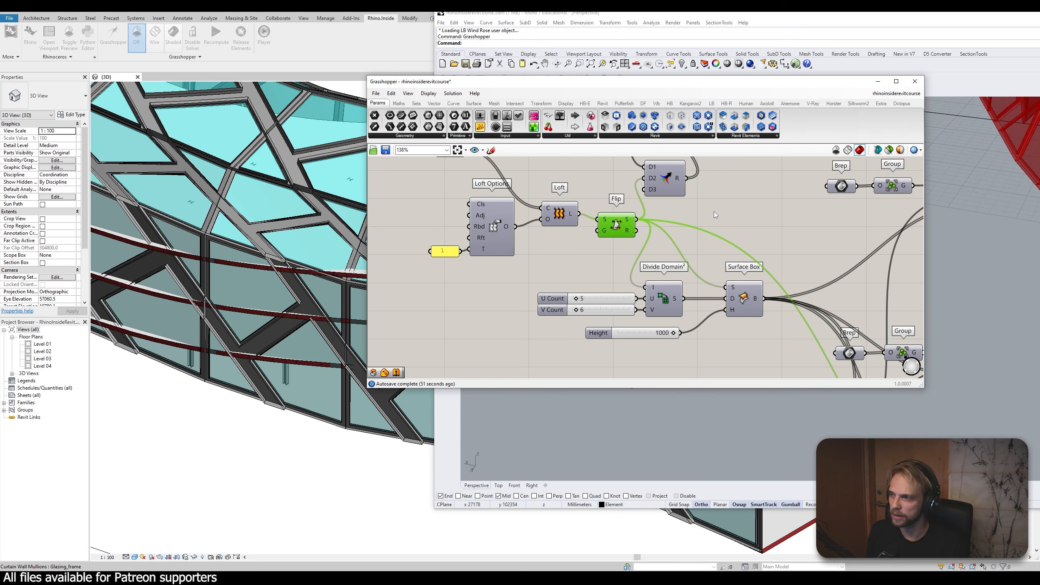
Examine the glazing frame geometry in the Revit view and the Ungroup output that feeds its Add Geometry DirectShape
scroll(730, 256, down, 7)
right_drag(869, 289, 649, 245)
scroll(649, 244, up, 2)
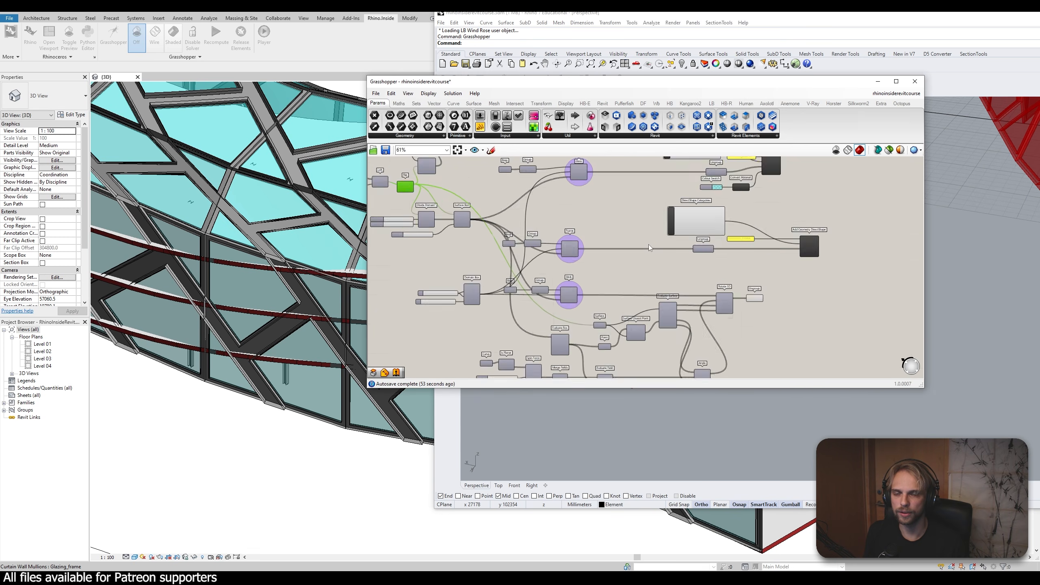
scroll(649, 244, up, 1)
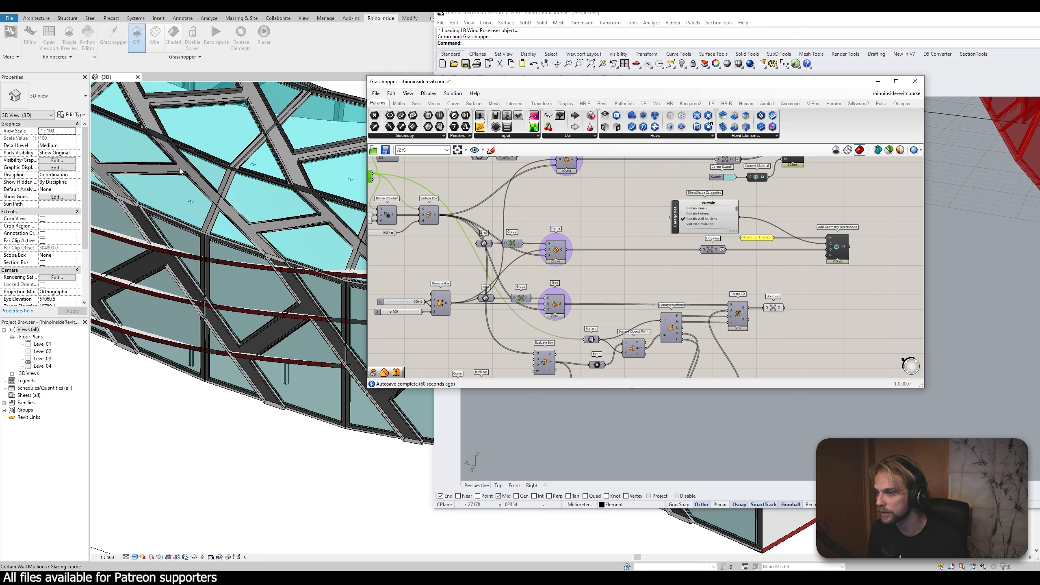
scroll(274, 258, up, 5)
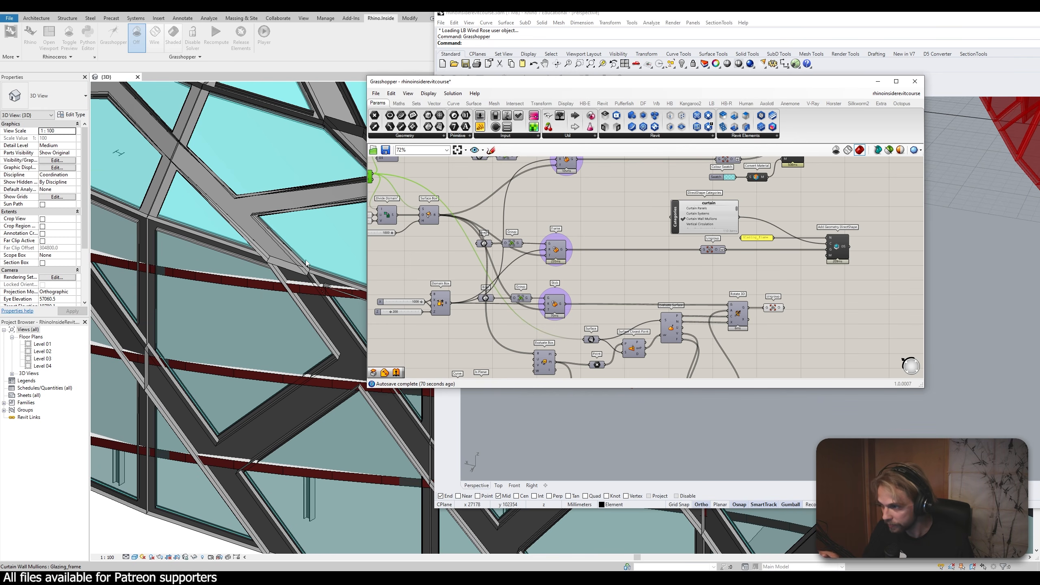
scroll(762, 308, up, 2)
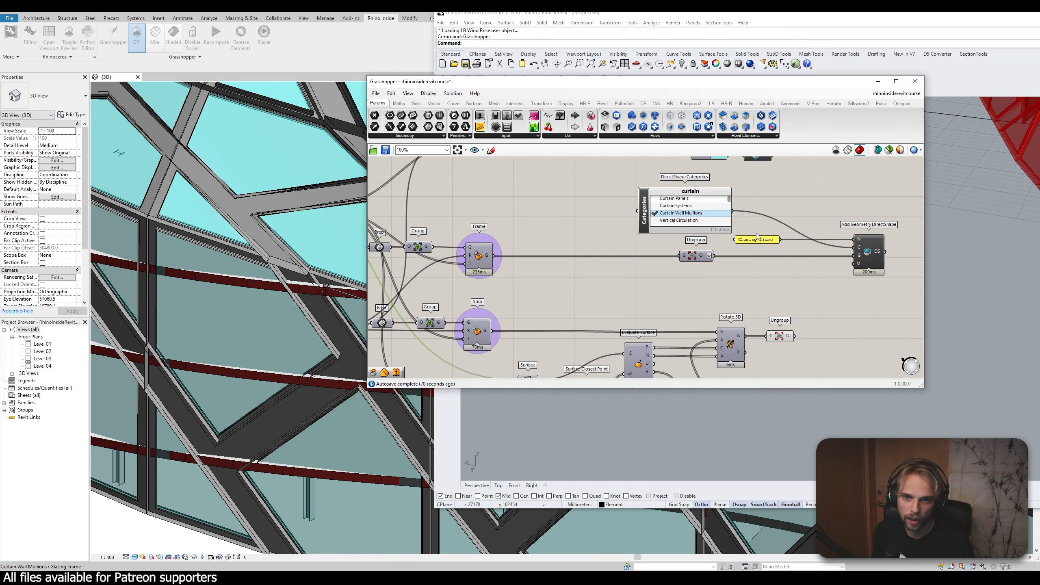
right_drag(752, 249, 670, 280)
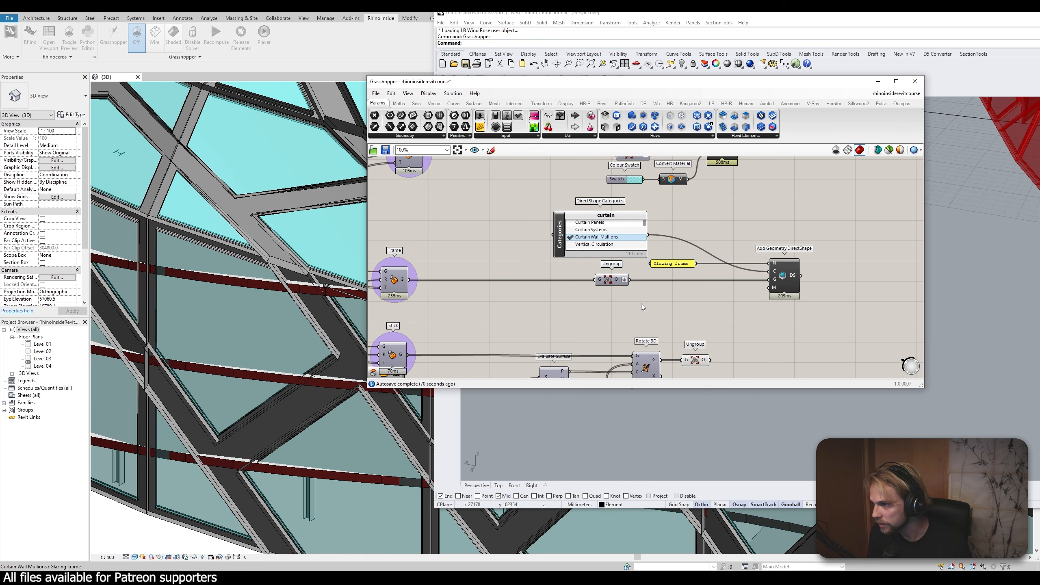
click(614, 280)
scroll(614, 282, up, 2)
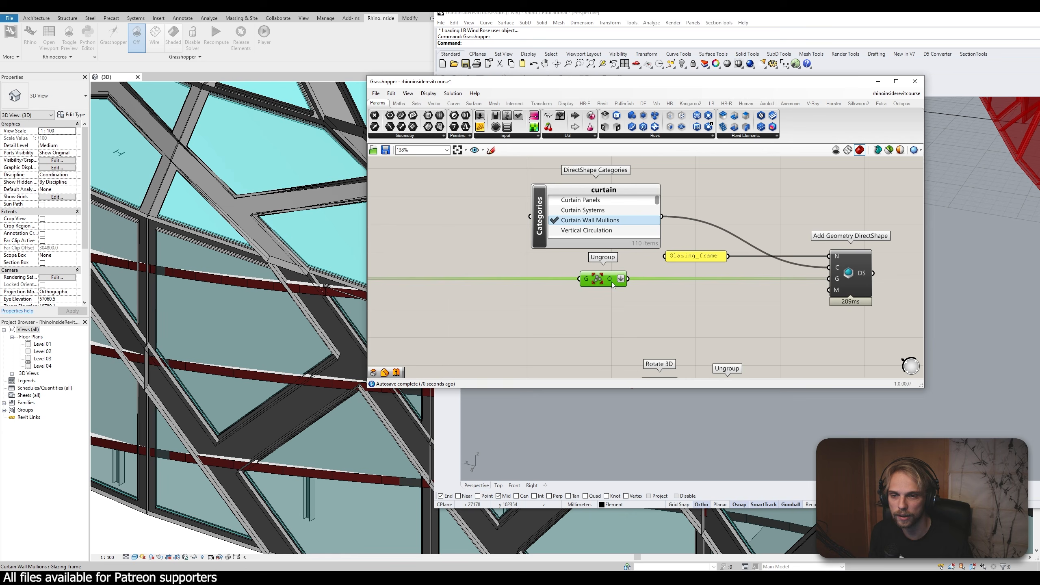
mouse_move(613, 282)
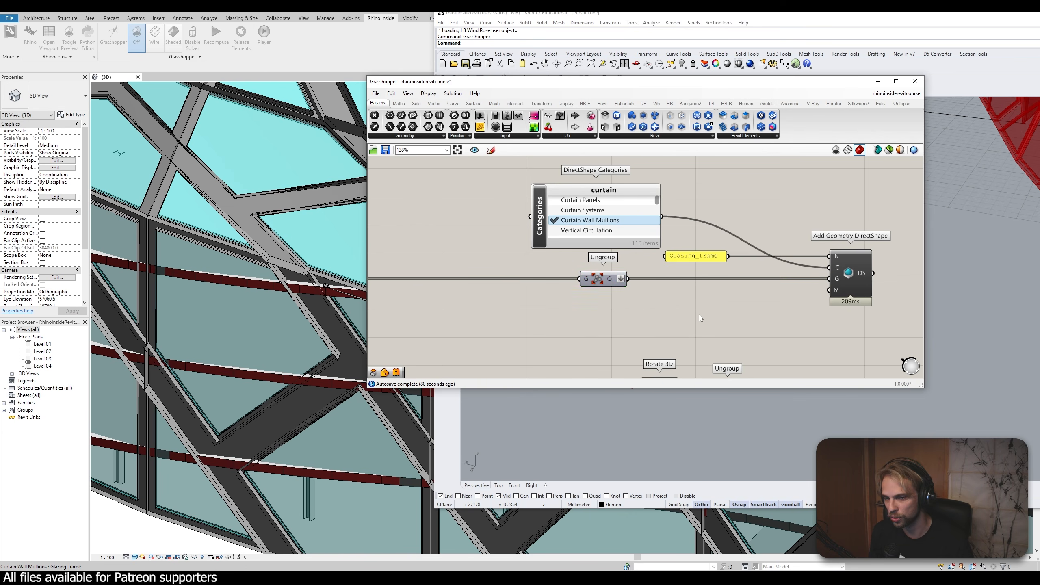
Add a Deconstruct Brep component after the frame's Ungroup and feed the ungrouped geometry into it
double_click(699, 315)
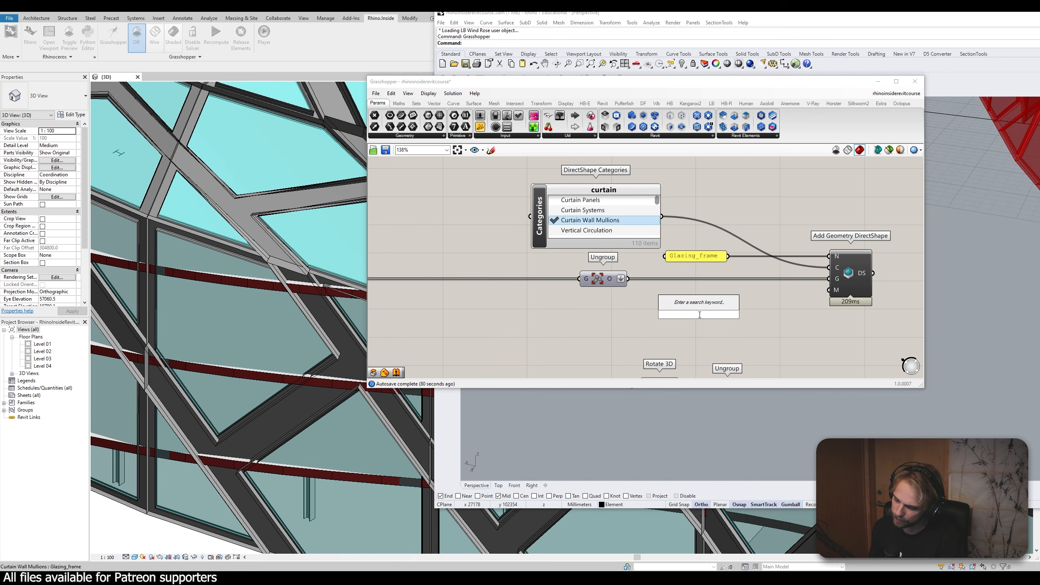
text(deco)
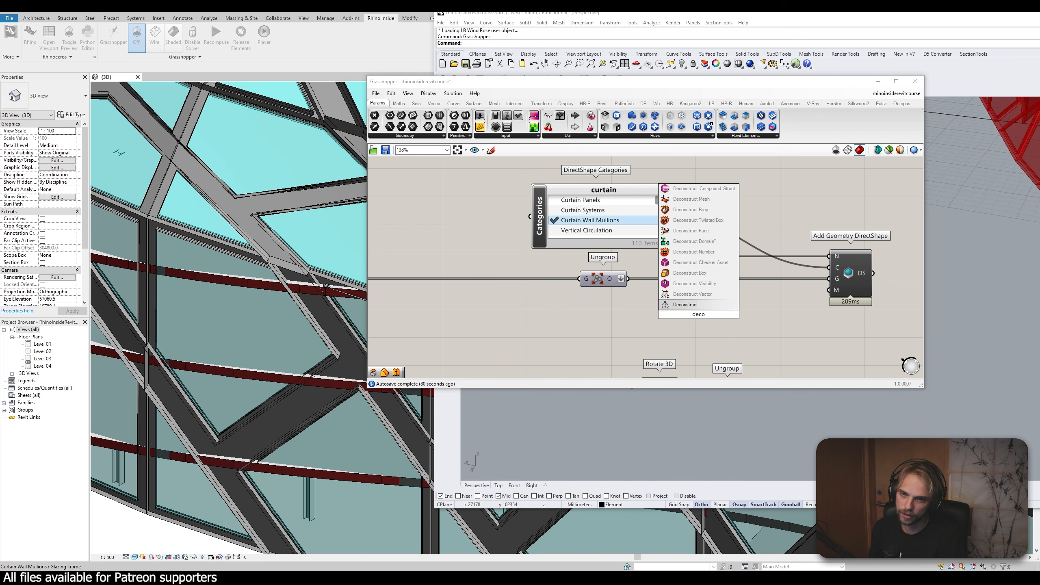
text(nstruct brep)
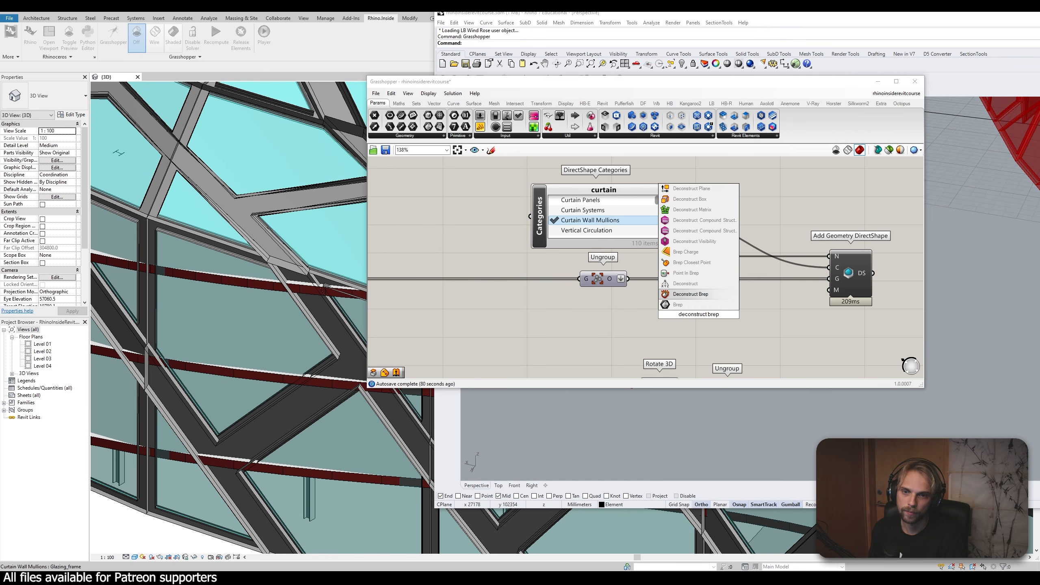
click(691, 294)
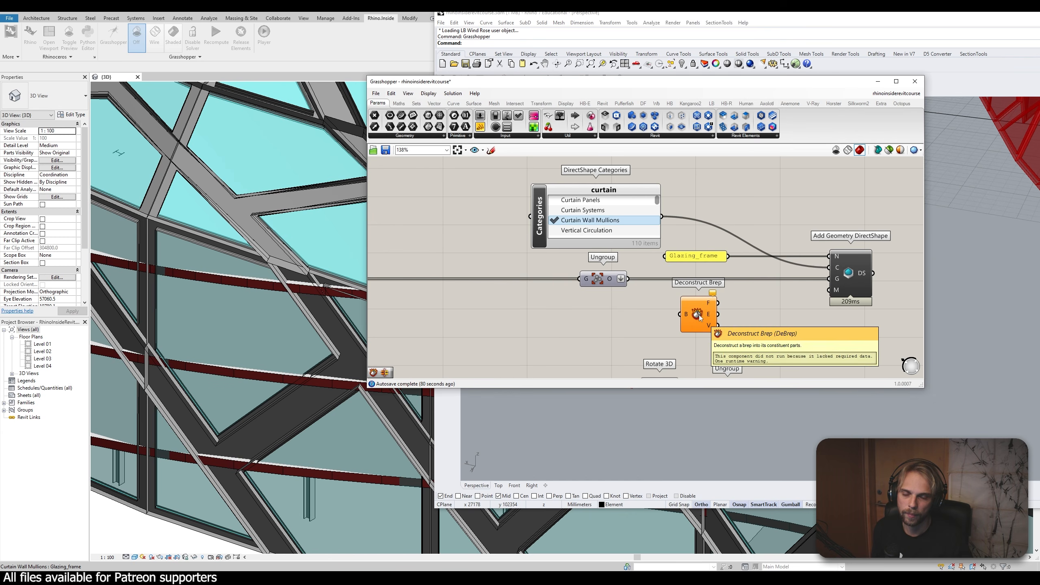
drag(634, 283, 694, 282)
mouse_move(694, 281)
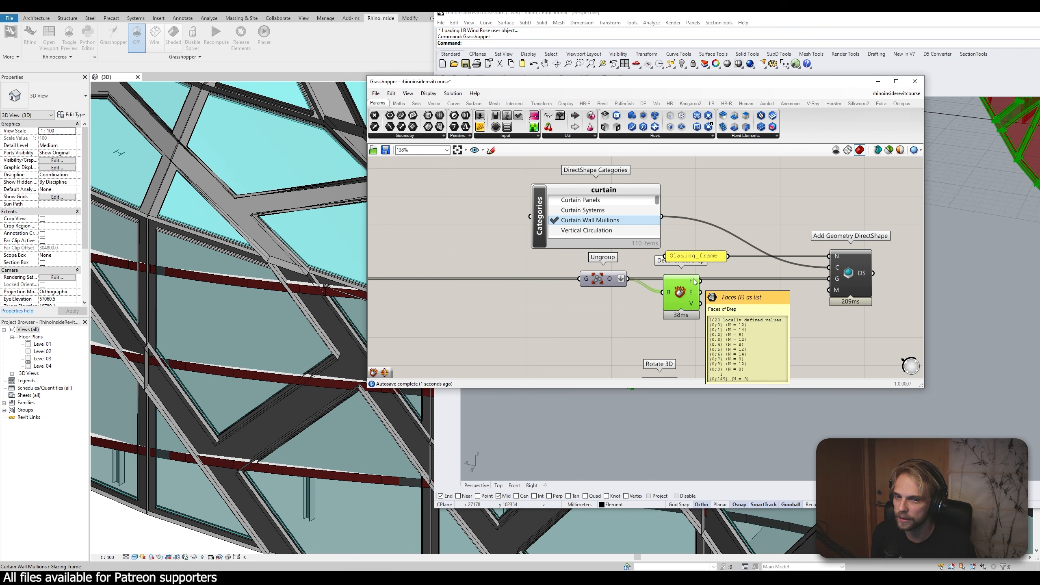
Add a Brep Join component and connect the faces from Deconstruct Brep to its input
double_click(732, 302)
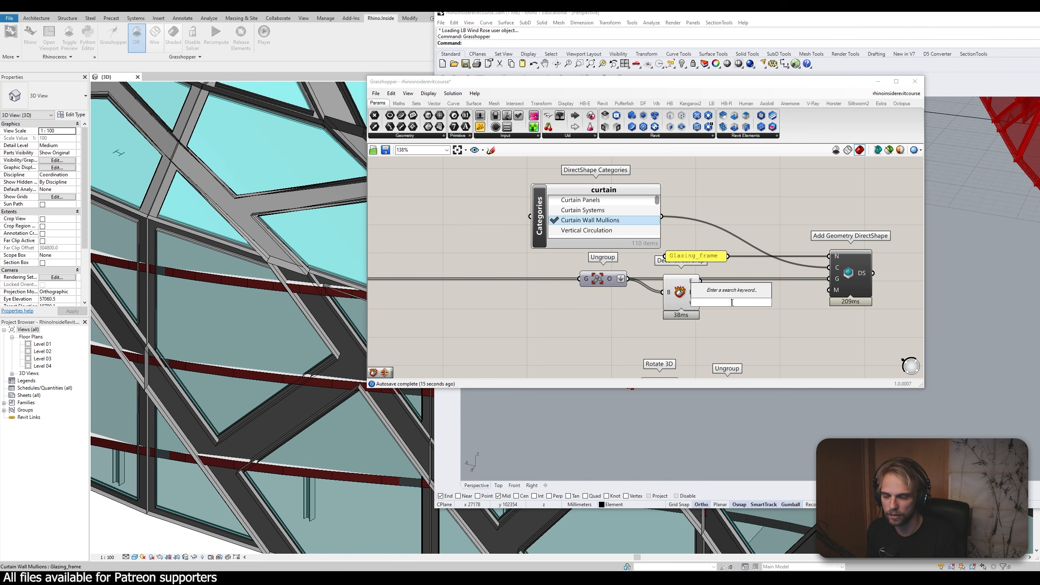
text(join)
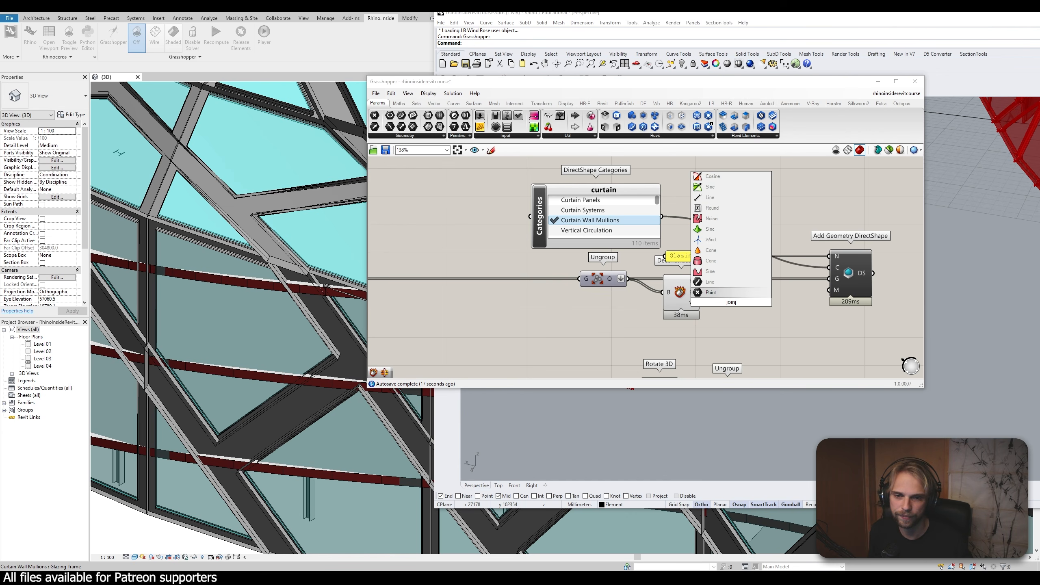
text(j)
key(BackSpace)
click(754, 283)
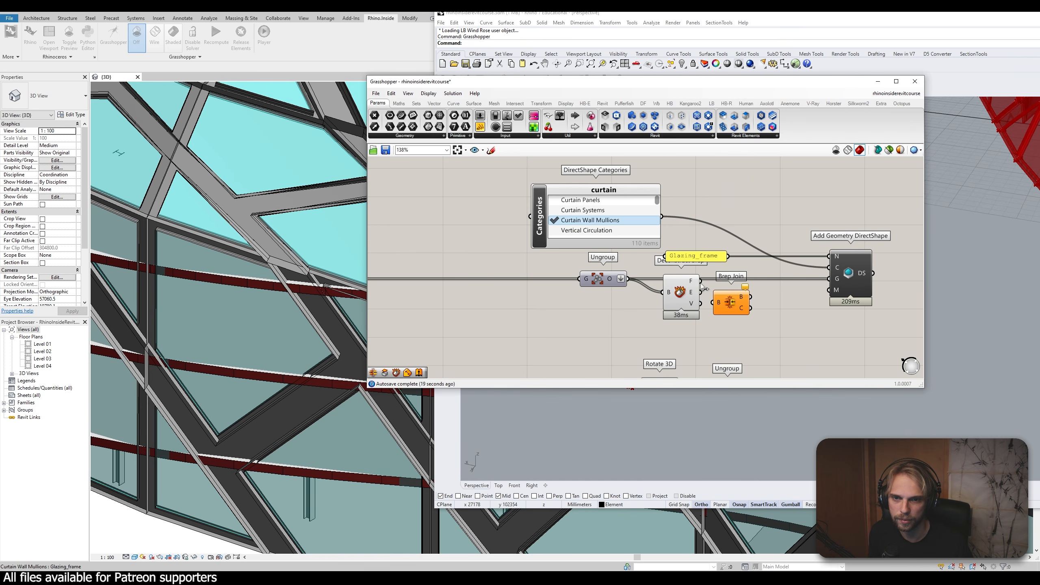
drag(702, 283, 731, 287)
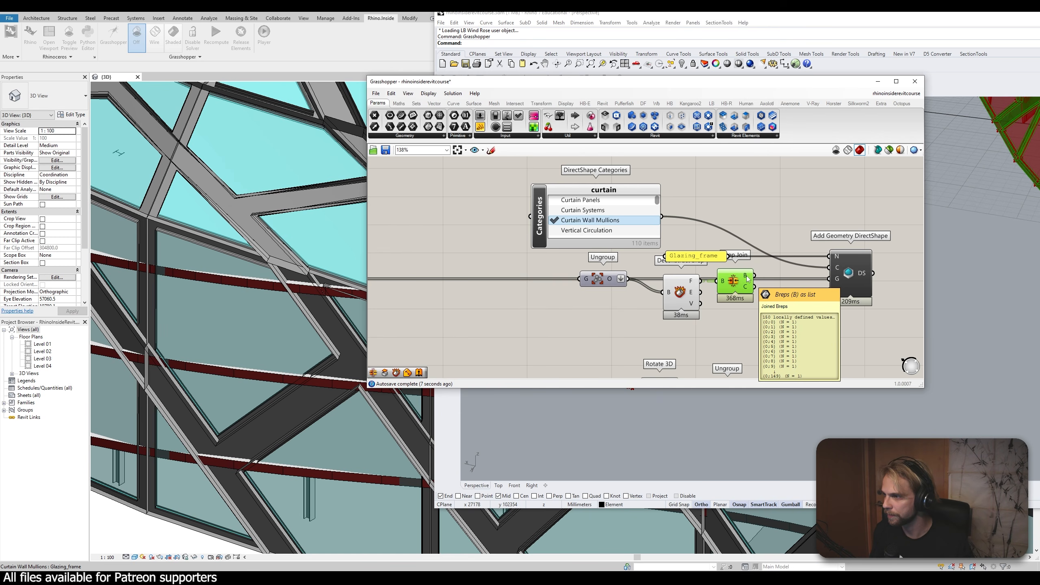
Flatten Brep Join's Breps output, connect it to the frame's DirectShape geometry input, and check the frames in Revit
right_click(747, 279)
click(771, 312)
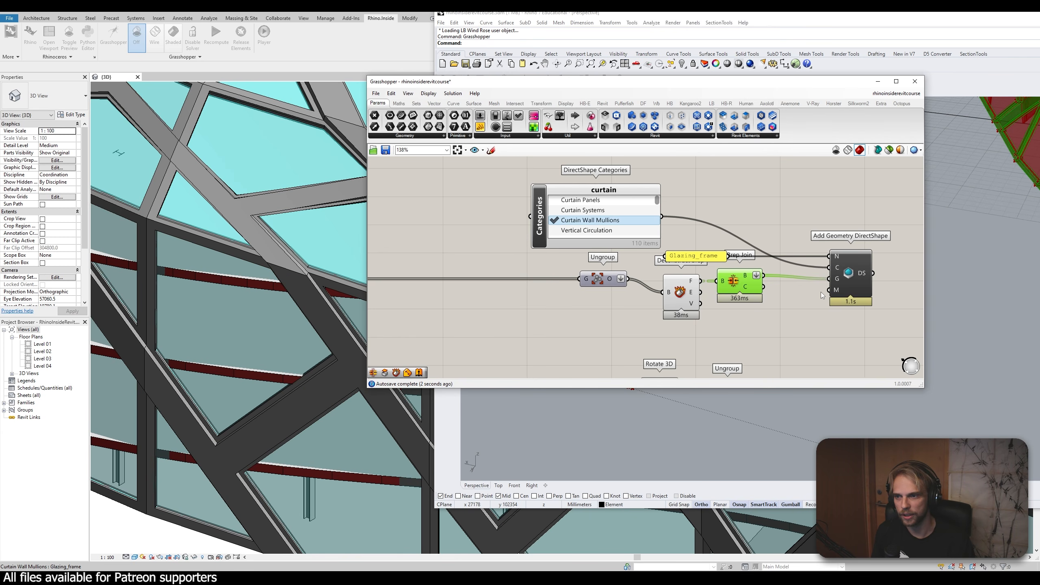
scroll(268, 299, down, 3)
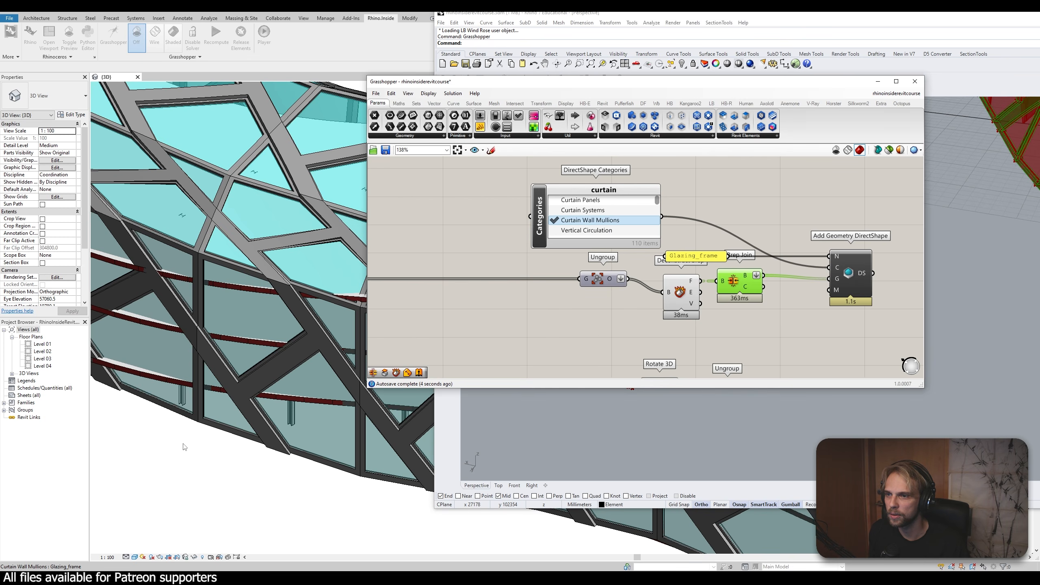
scroll(193, 455, down, 5)
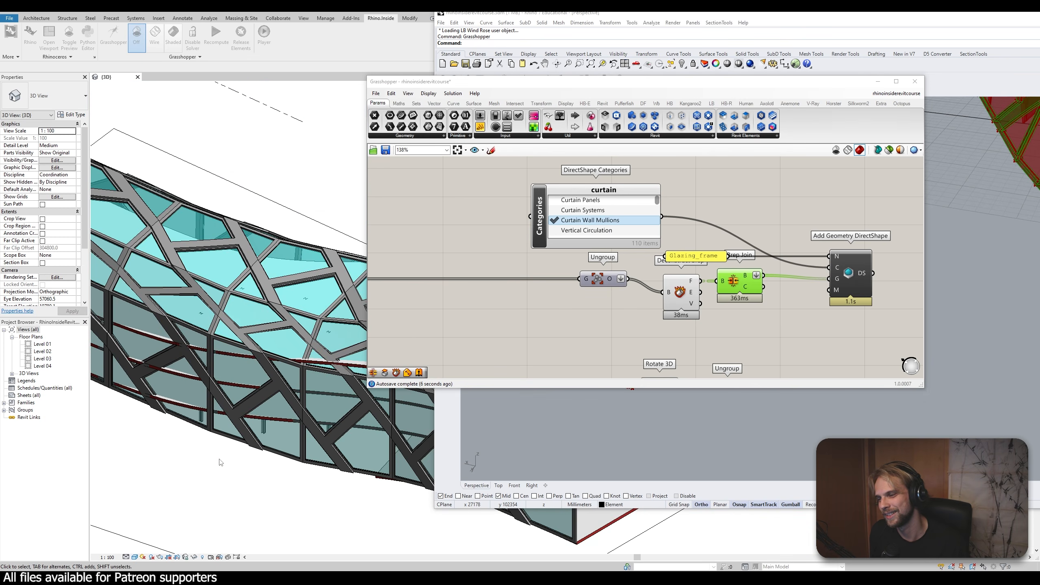
scroll(281, 427, up, 5)
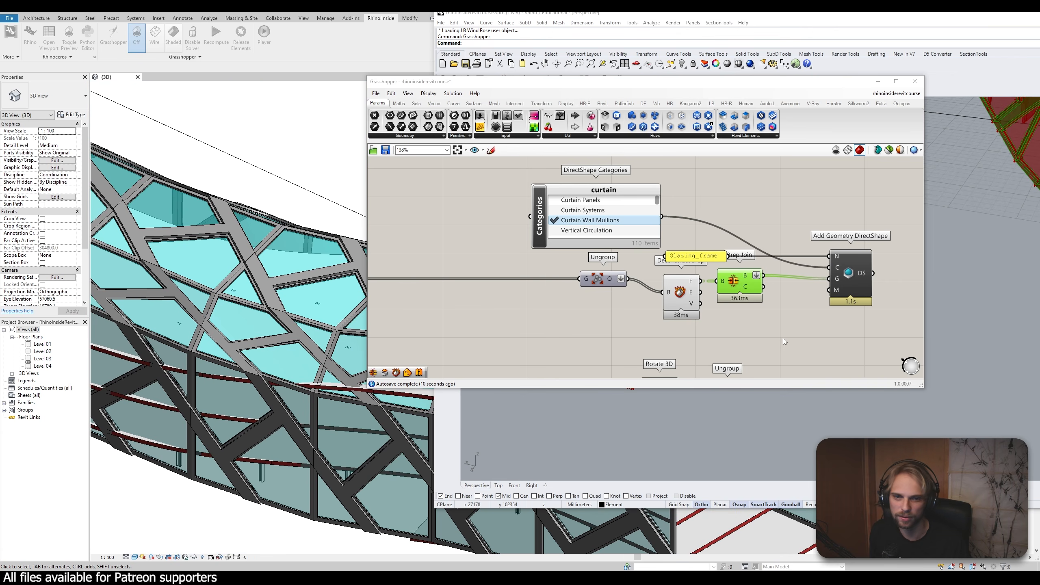
Turn off the preview of the Deconstruct Brep and Brep Join components
scroll(757, 329, down, 3)
drag(690, 288, 566, 247)
middle_click(586, 255)
click(613, 234)
click(721, 197)
scroll(606, 246, up, 3)
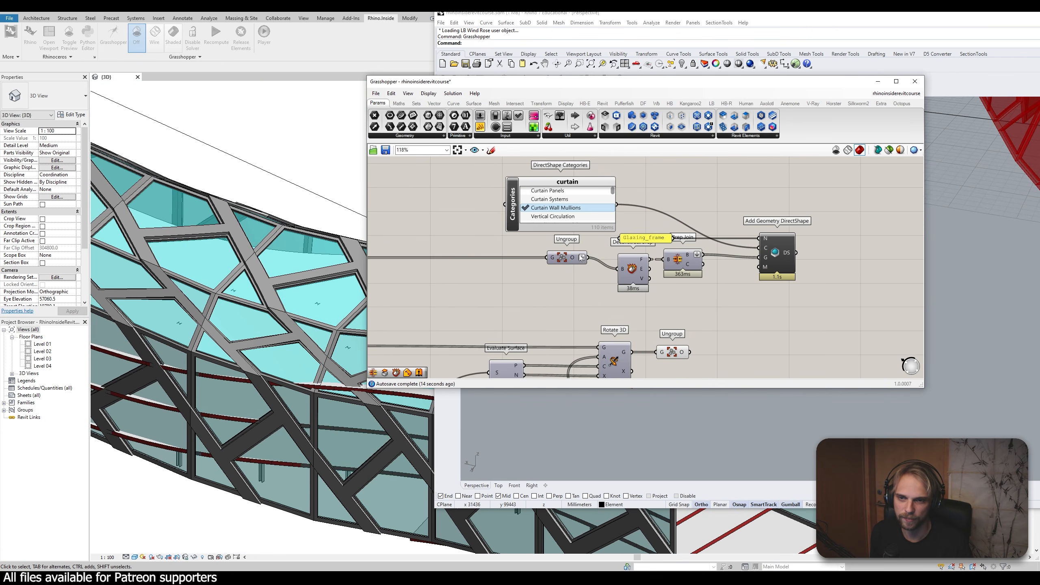
Line up the frame's Ungroup with Deconstruct Brep and move Add Geometry DirectShape closer to Brep Join
click(582, 270)
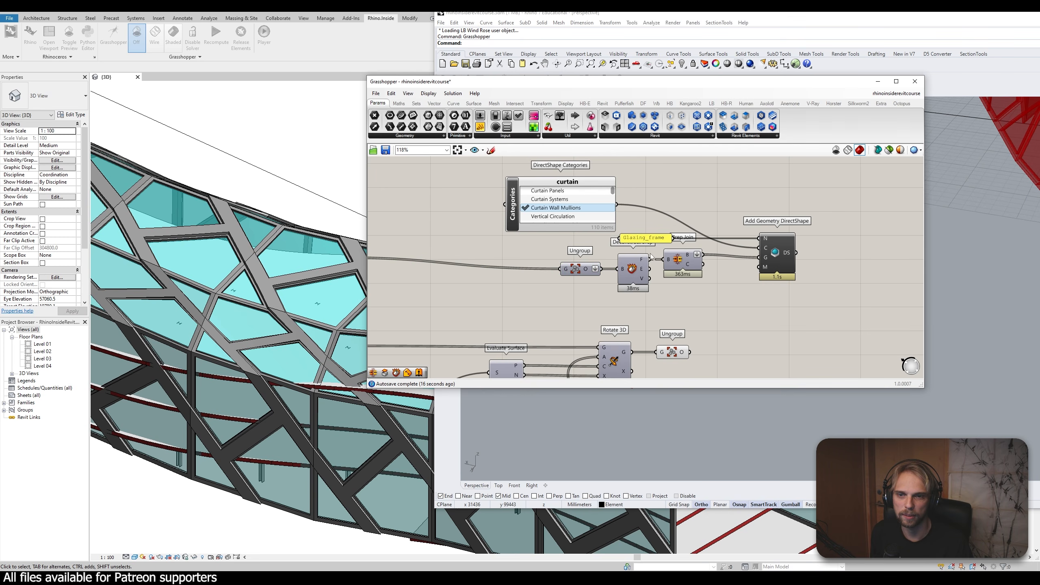
drag(775, 251, 738, 252)
click(765, 256)
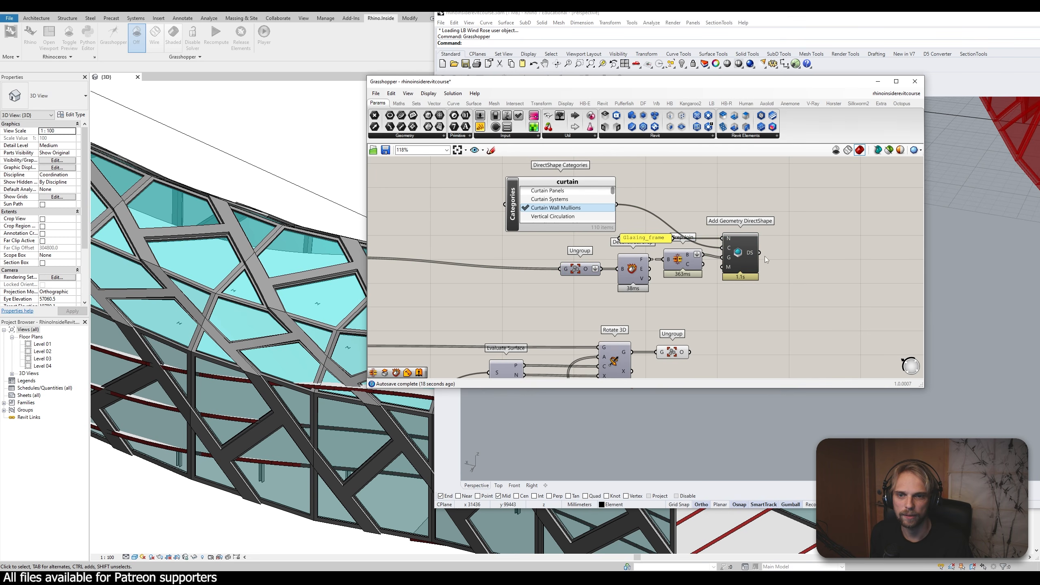
Add another Add Geometry DirectShape component beside the Ungroup that follows Rotate 3D
scroll(765, 256, down, 2)
right_drag(765, 256, 704, 202)
scroll(704, 201, down, 4)
scroll(671, 234, up, 5)
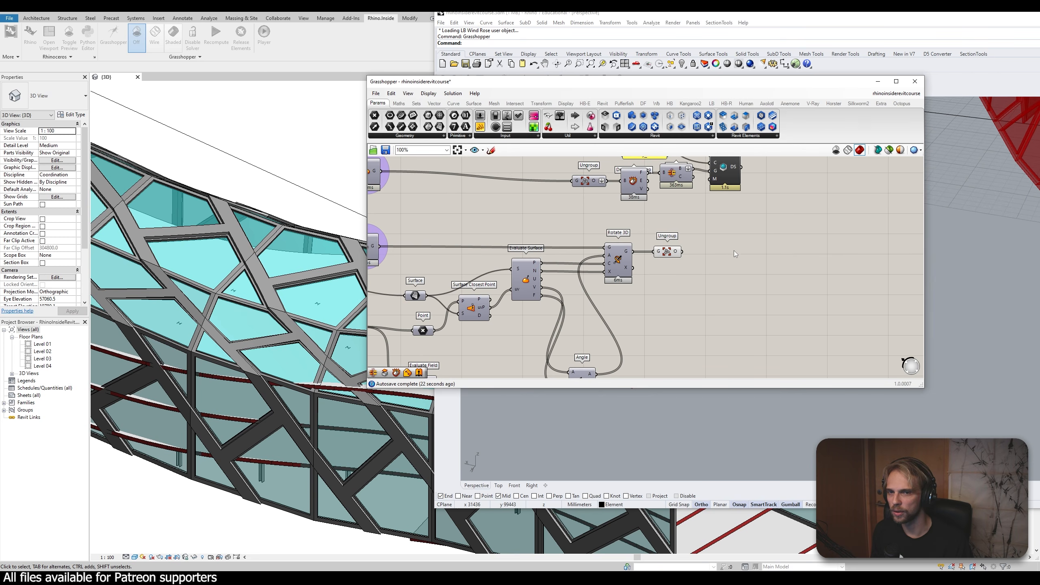
scroll(734, 250, up, 3)
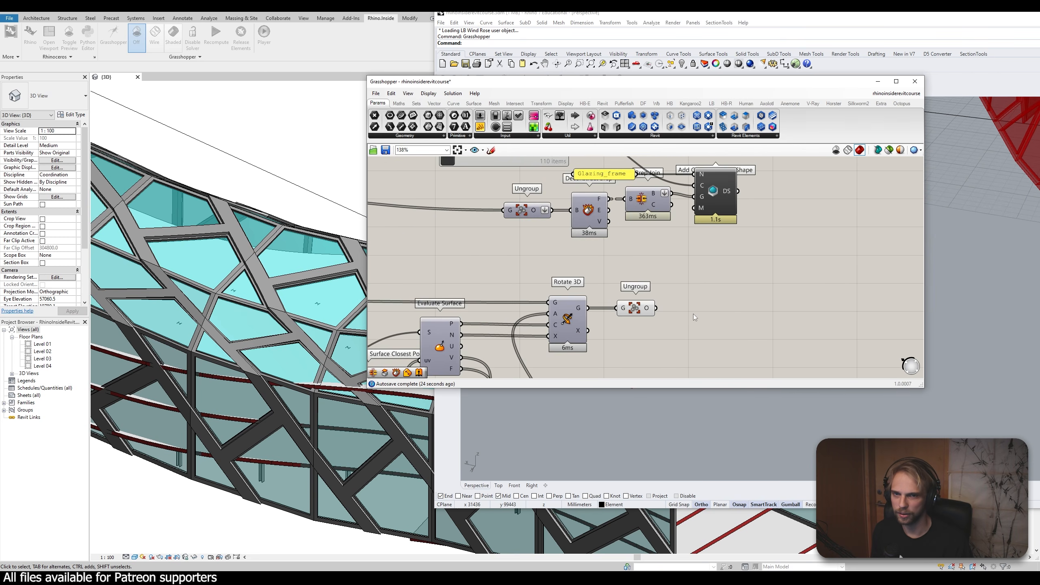
scroll(694, 314, up, 3)
double_click(729, 310)
text(dire)
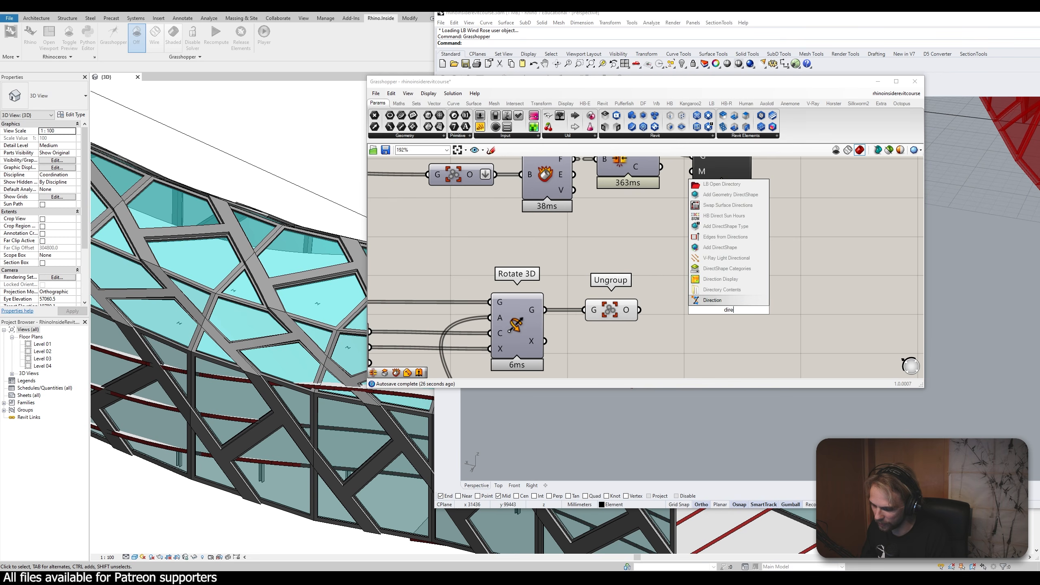
text(ct shap)
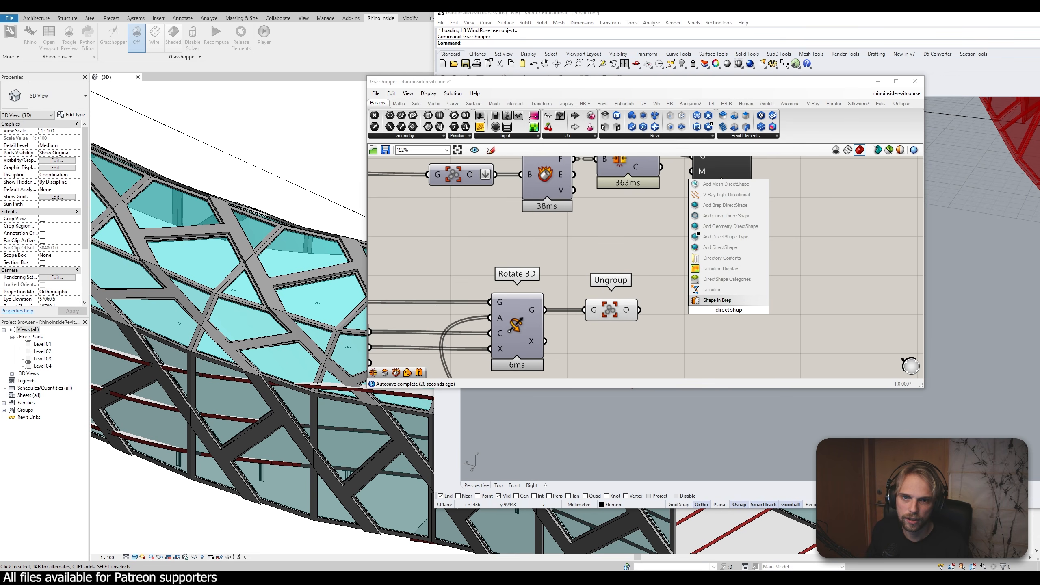
click(758, 227)
Create a panel reading "Sticks" and connect it to the new Add Geometry DirectShape's name input
double_click(646, 257)
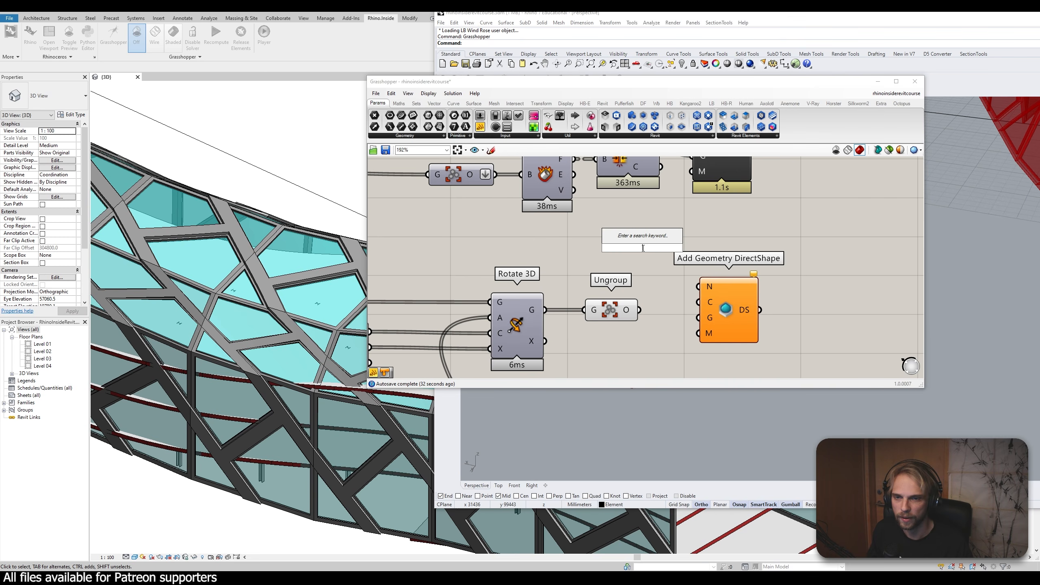
text(//)
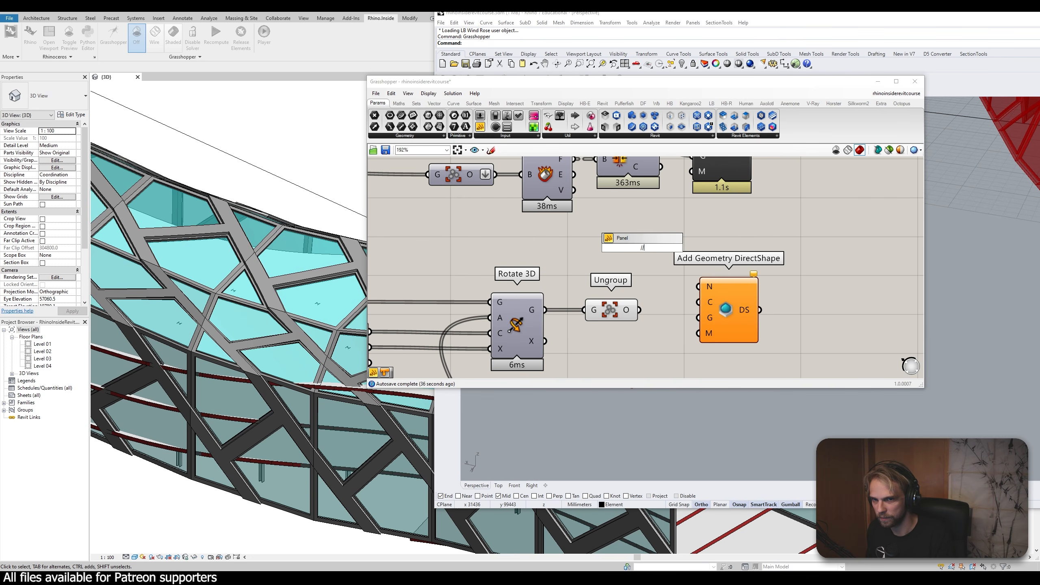
text(Stick)
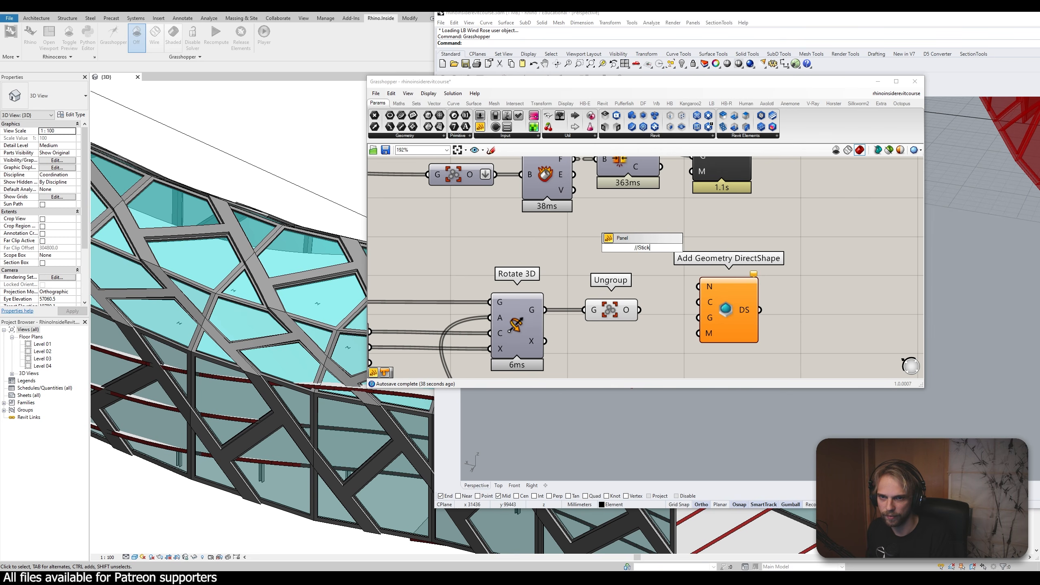
text(s)
key(Return)
drag(669, 247, 718, 302)
click(661, 315)
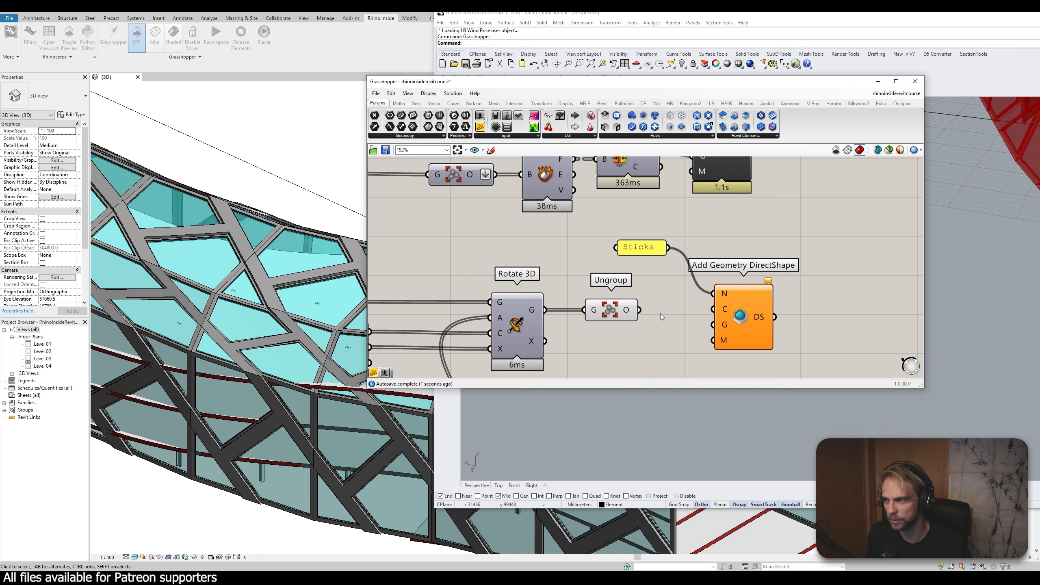
Feed the rotated sticks from Ungroup, with its output flattened, into the new DirectShape's geometry input and inspect them in Revit
drag(639, 310, 715, 325)
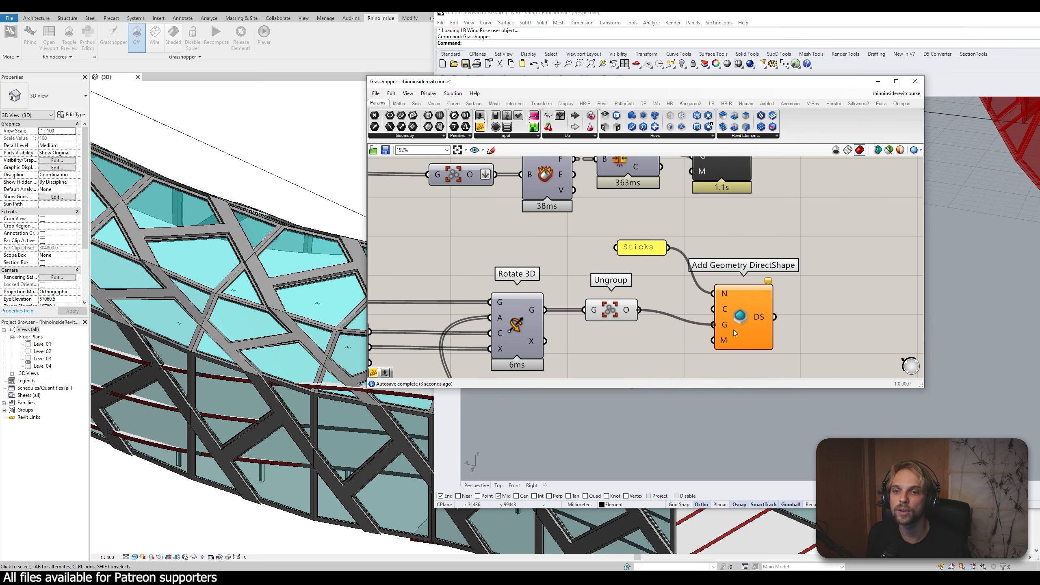
right_click(627, 311)
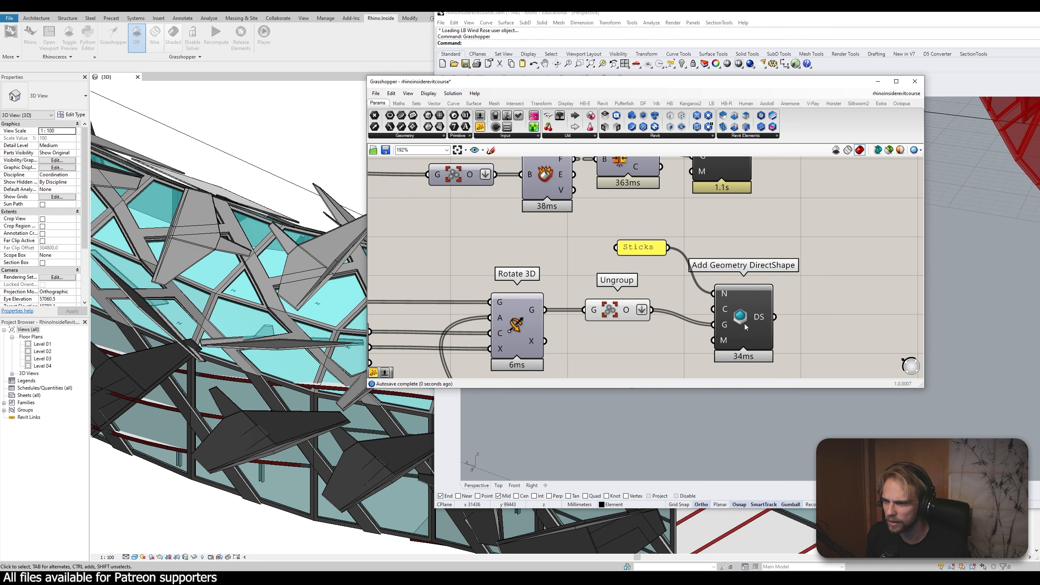
scroll(323, 258, up, 6)
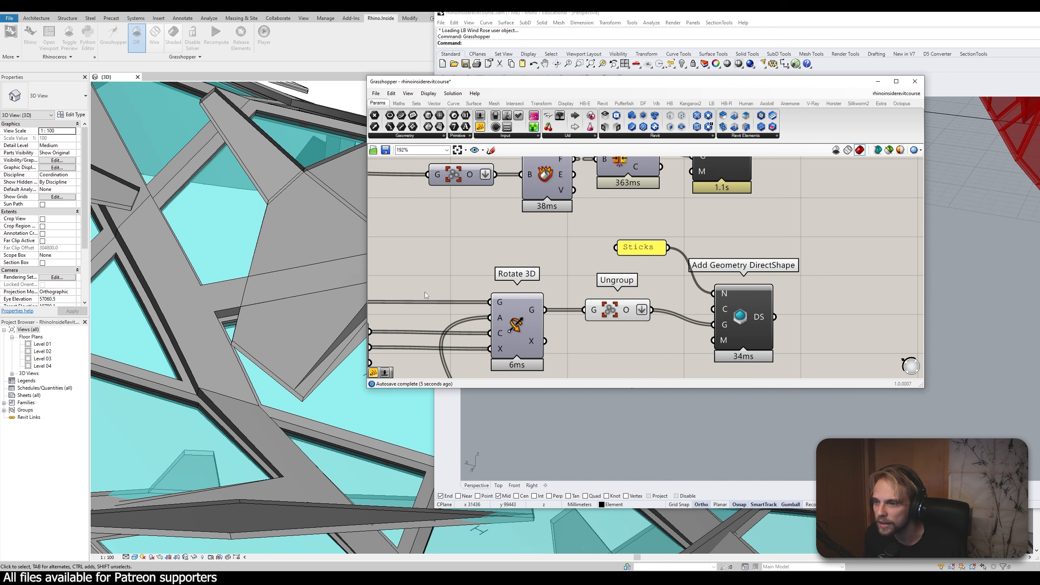
Move the sticks' Add Geometry DirectShape farther from Ungroup and add a Deconstruct Brep fed by Ungroup's output
drag(734, 323, 886, 315)
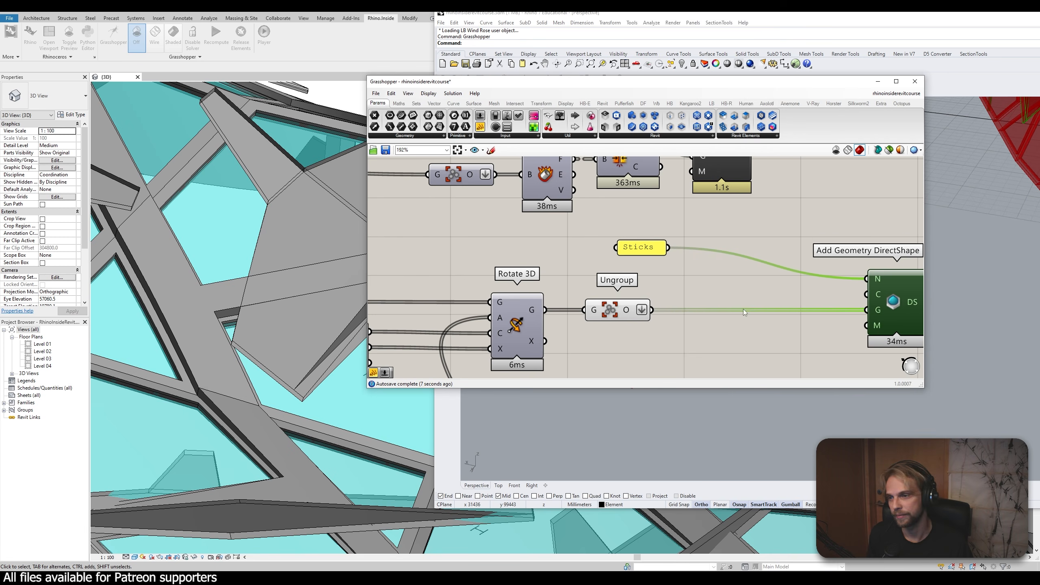
scroll(631, 311, down, 3)
double_click(649, 314)
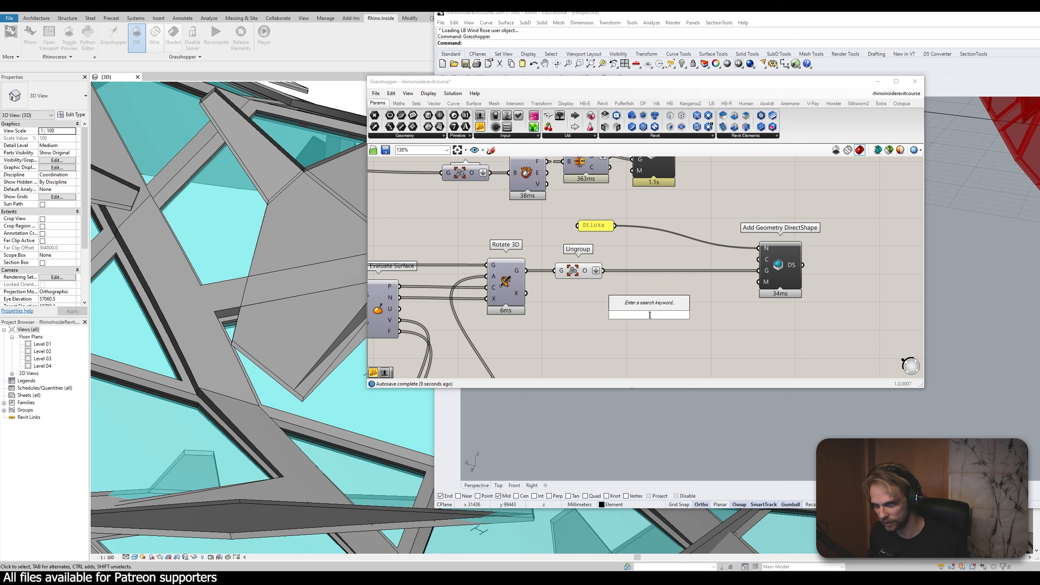
text(deconstru)
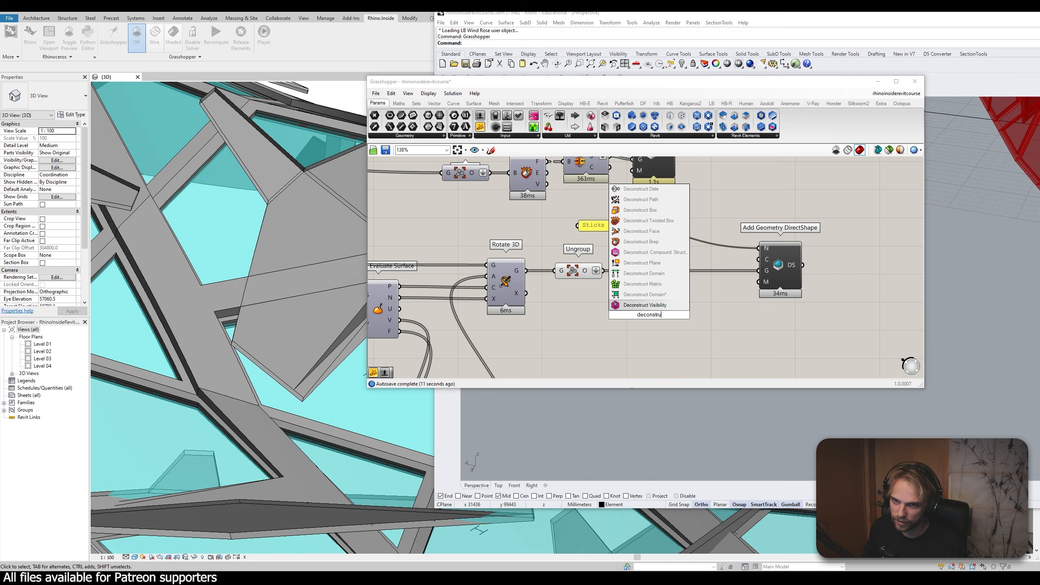
click(640, 242)
scroll(605, 270, up, 1)
drag(603, 271, 634, 323)
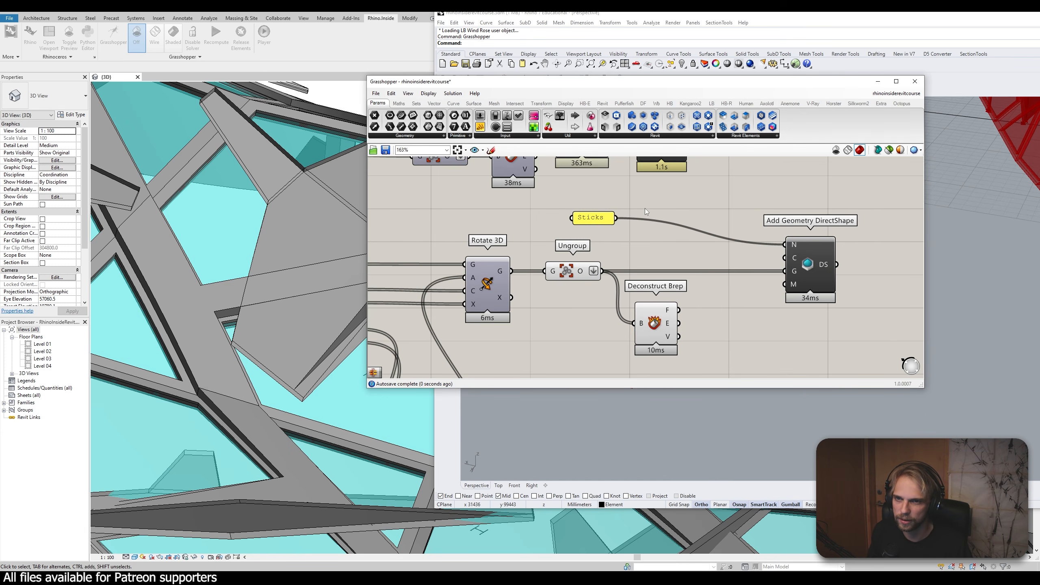
Add a Brep Join component and feed it the faces output of the sticks' Deconstruct Brep
right_drag(645, 209, 679, 275)
scroll(589, 229, up, 1)
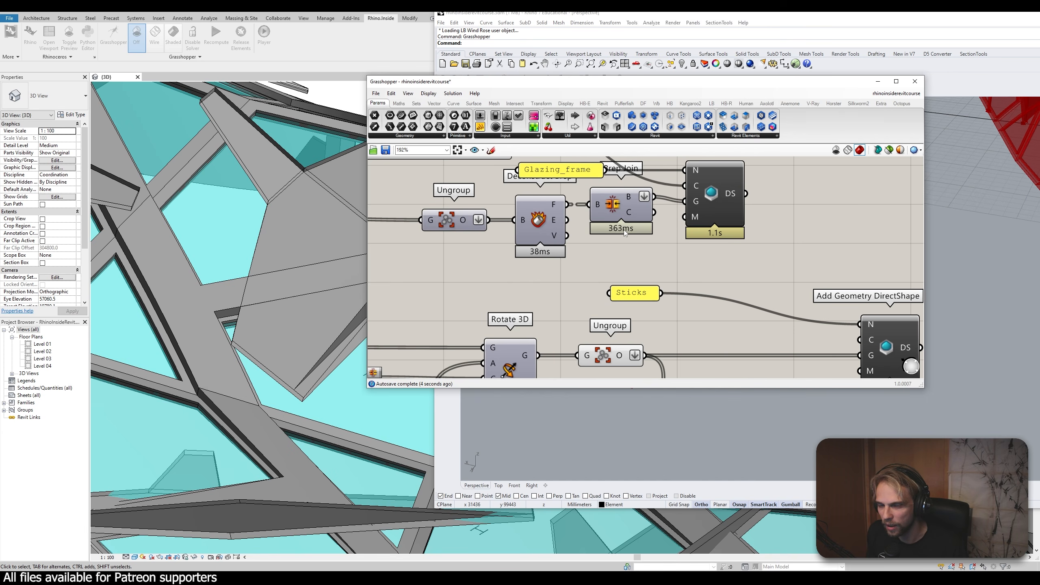
right_drag(625, 233, 561, 121)
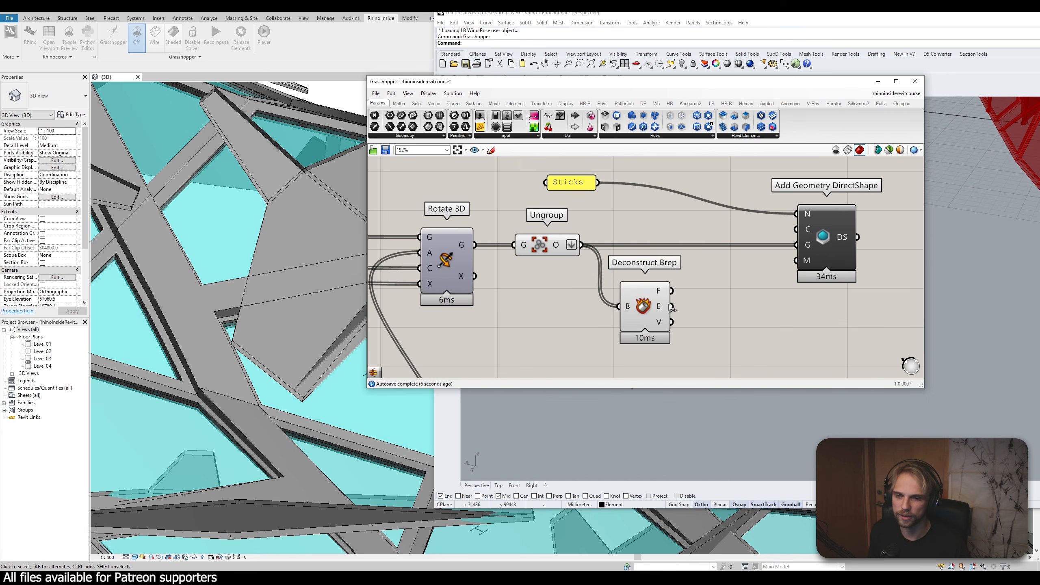
double_click(718, 312)
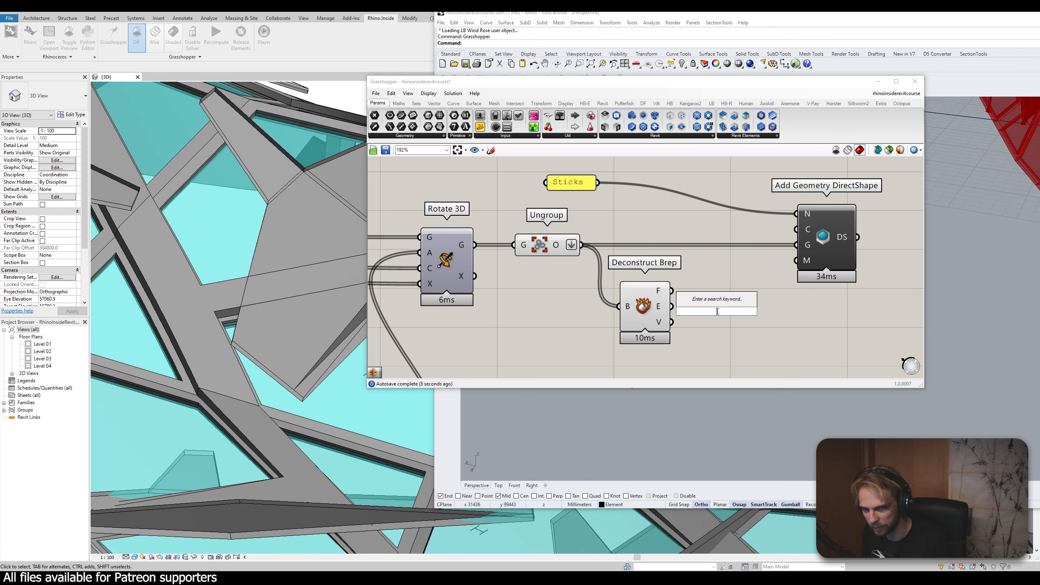
text(join bre)
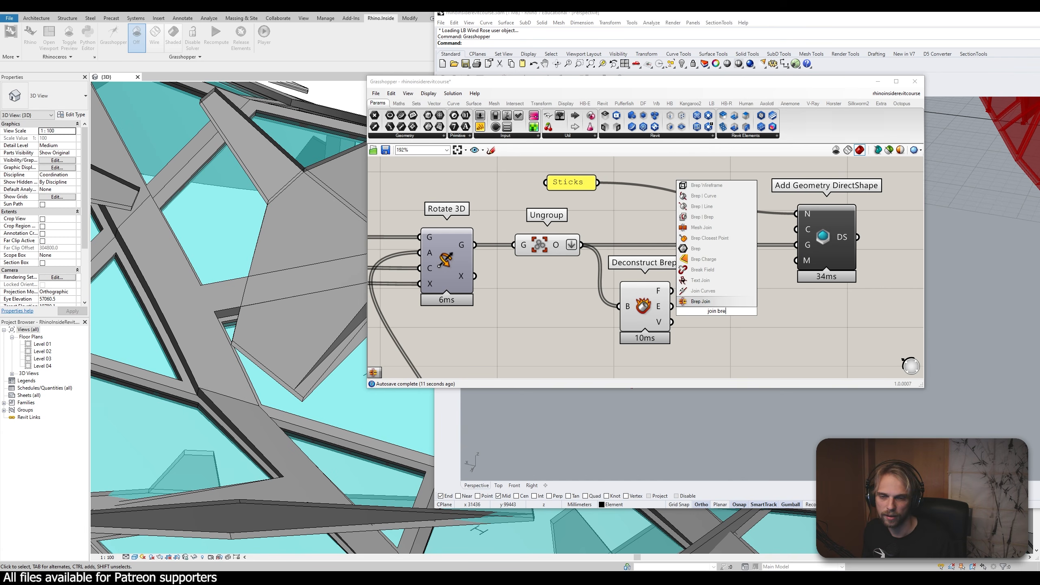
click(709, 302)
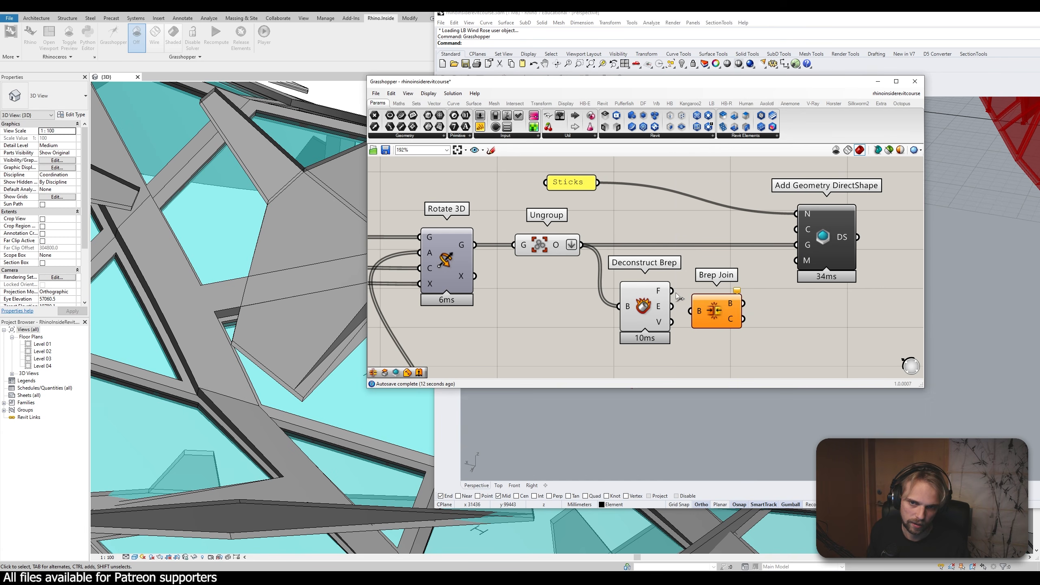
drag(673, 292, 719, 294)
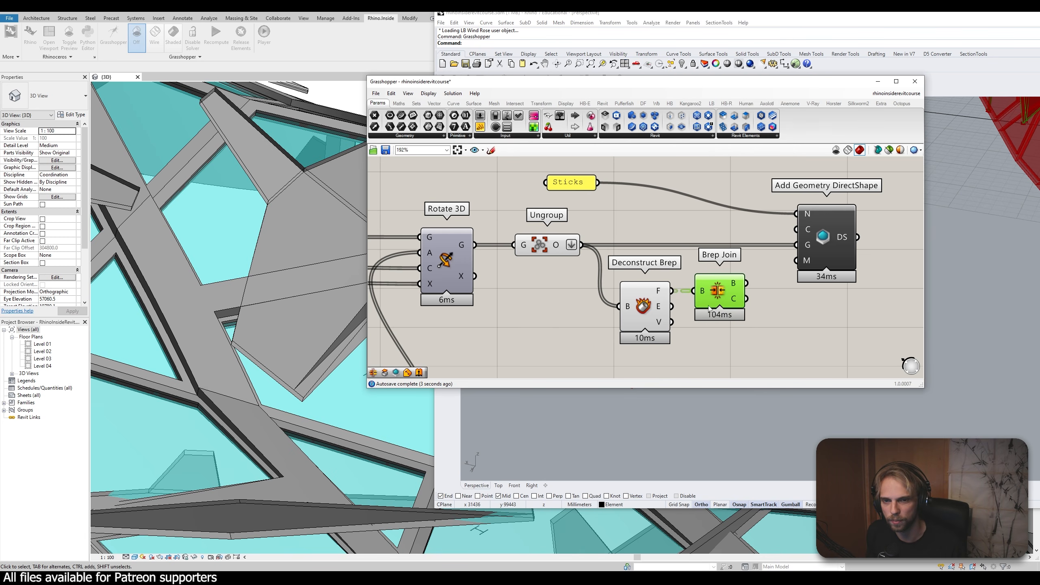
Flatten Brep Join's breps output and connect it to the sticks DirectShape's geometry input, replacing the direct Ungroup connection
drag(746, 283, 785, 329)
right_click(736, 283)
click(758, 316)
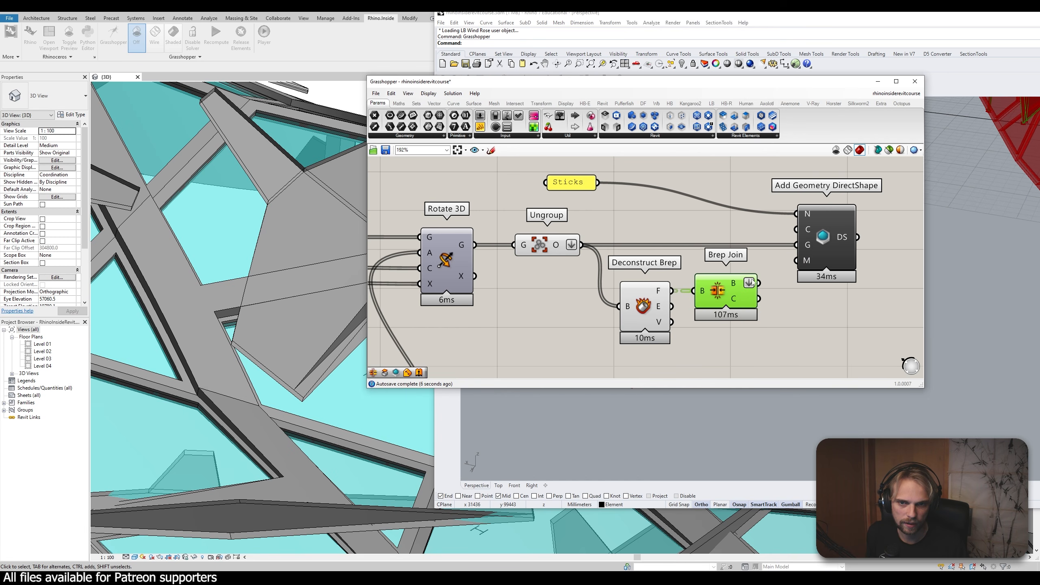
drag(759, 282, 798, 248)
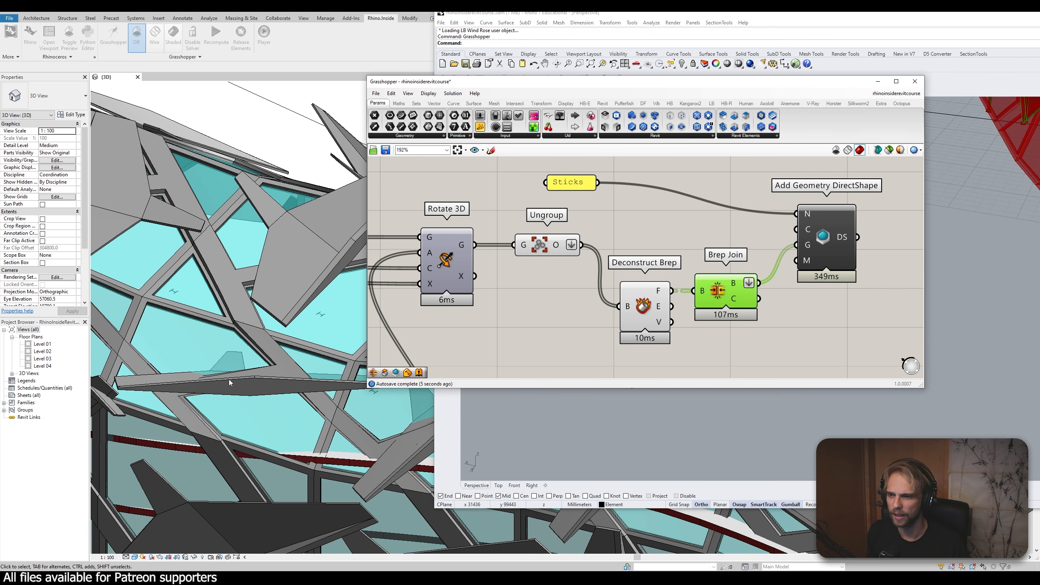
Examine the rejoined sticks on the Revit facade from several angles and distances
shift+middle_drag(246, 371, 302, 318)
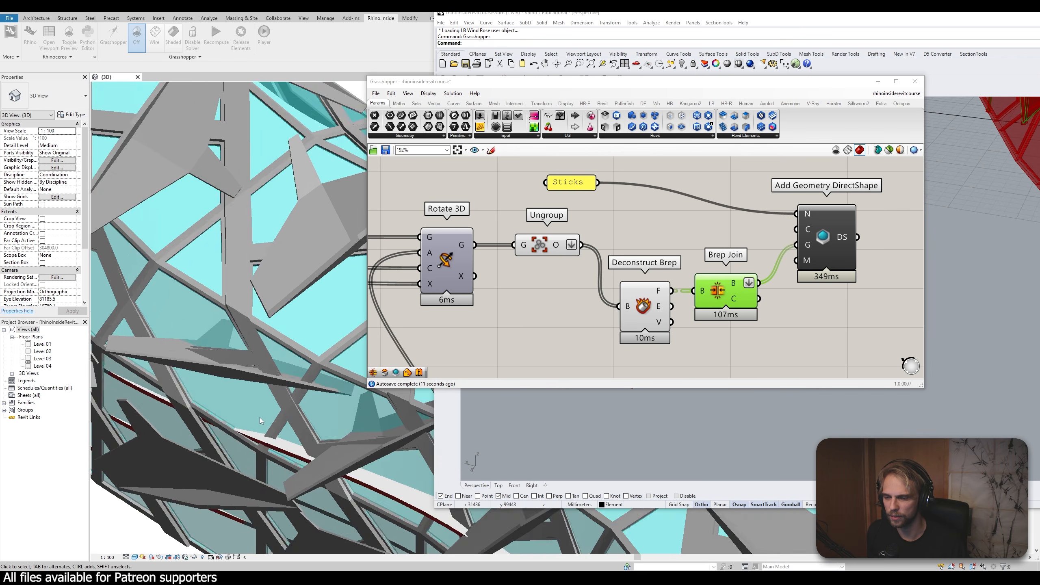
scroll(261, 422, down, 6)
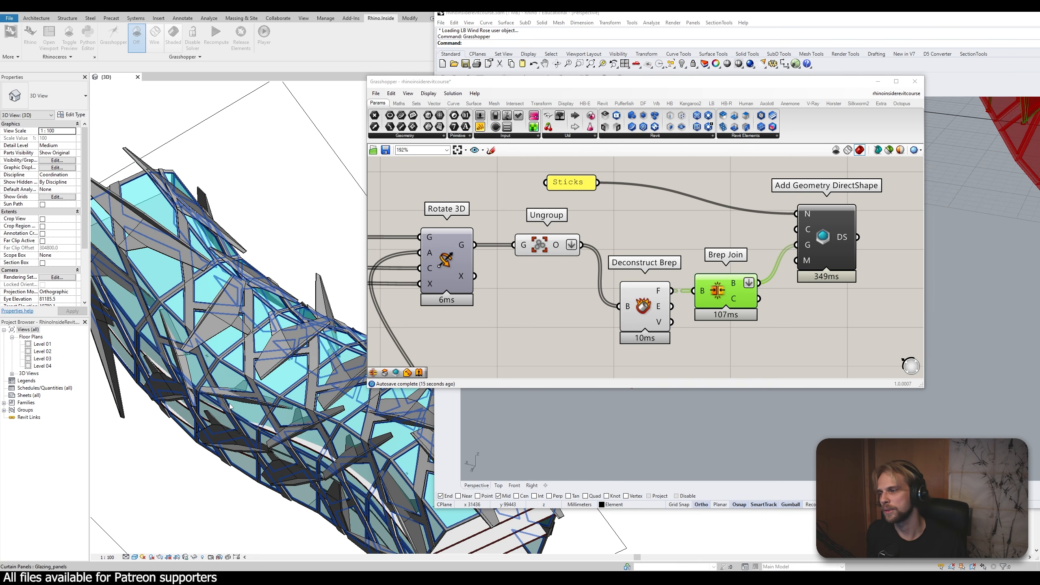
scroll(251, 375, up, 3)
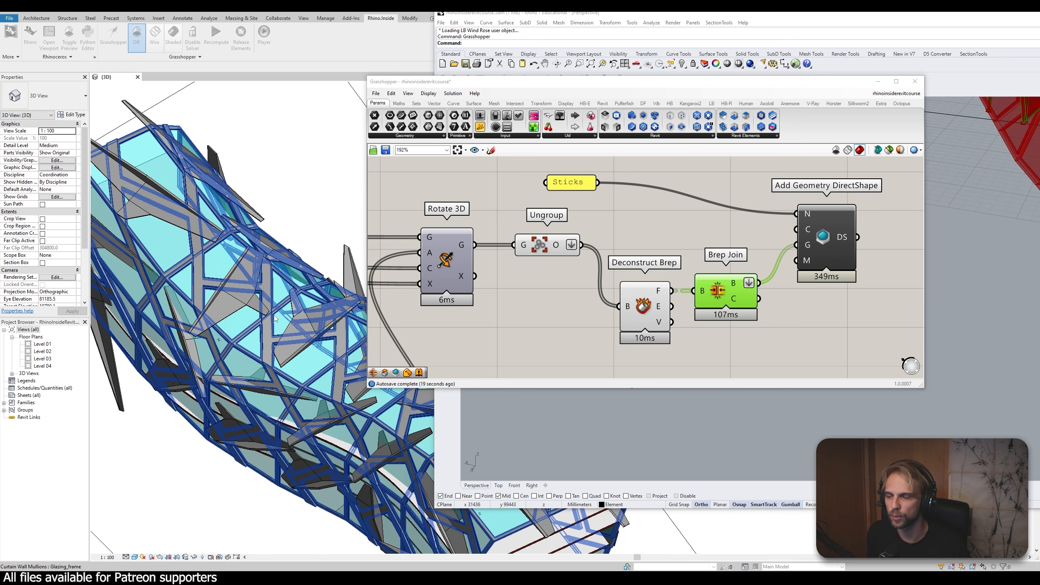
scroll(203, 240, down, 2)
scroll(248, 324, up, 4)
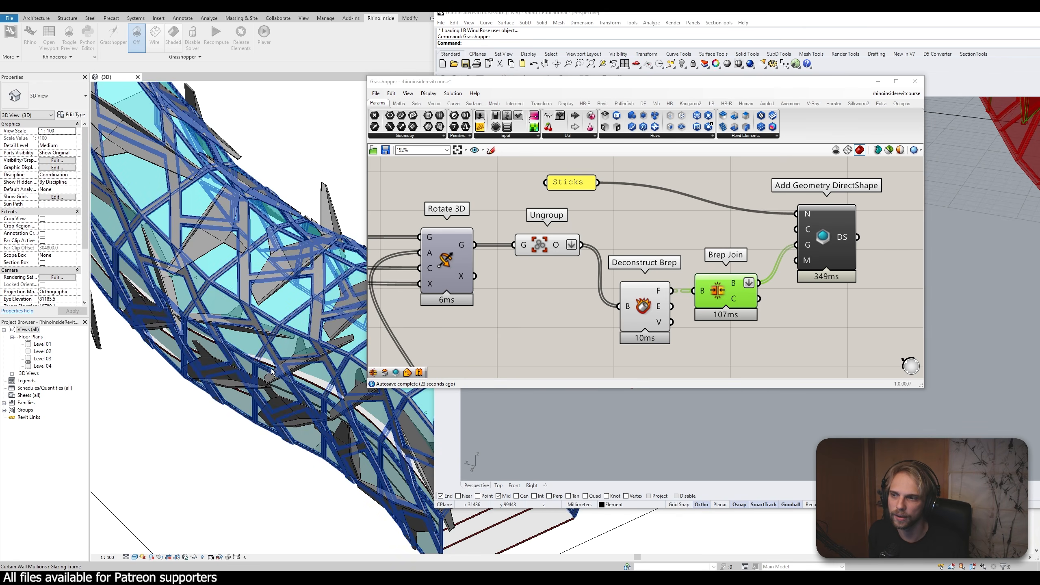
shift+middle_drag(247, 323, 258, 348)
scroll(258, 348, up, 2)
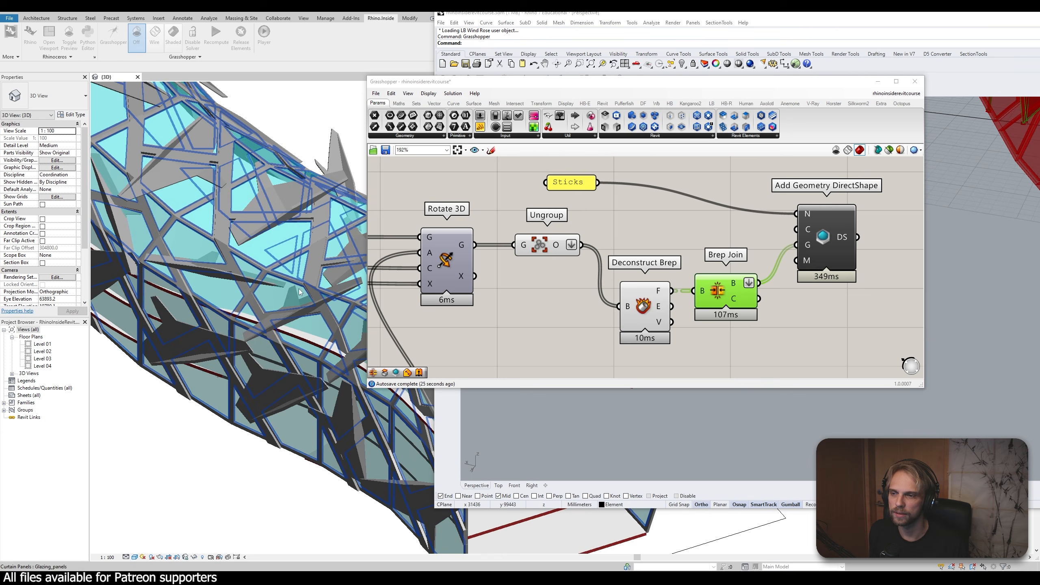
Turn off the previews of the sticks' Deconstruct Brep, Brep Join and Ungroup, and line the first two up with the DirectShape
drag(758, 346, 615, 269)
middle_click(617, 273)
click(697, 219)
drag(746, 359, 637, 281)
drag(724, 295, 723, 258)
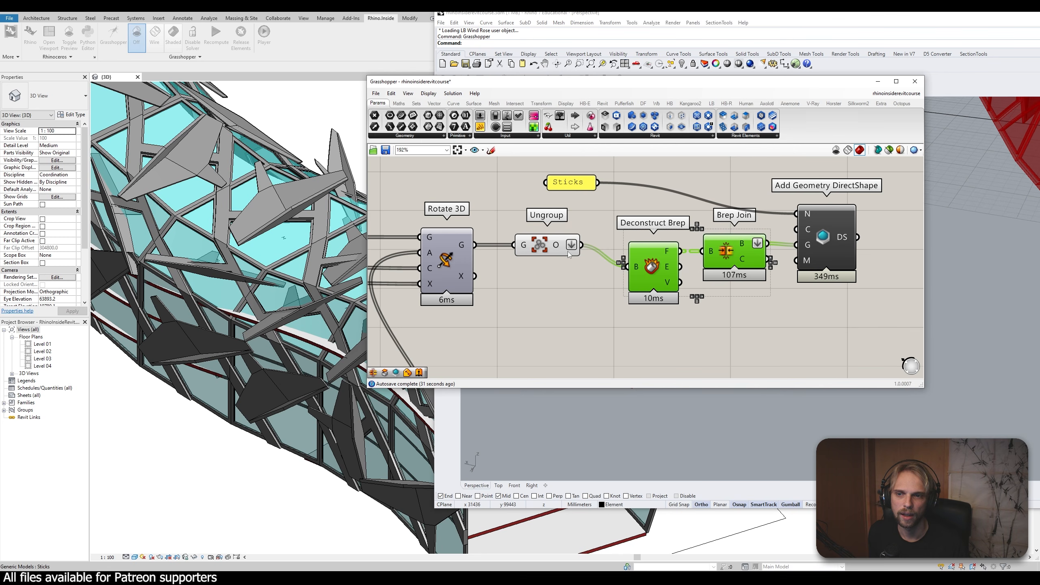
click(549, 245)
middle_click(550, 245)
click(577, 220)
click(603, 224)
Lower the Ungroup, Deconstruct Brep and Brep Join chain and place the Sticks panel beside the DirectShape's name input
scroll(619, 225, down, 4)
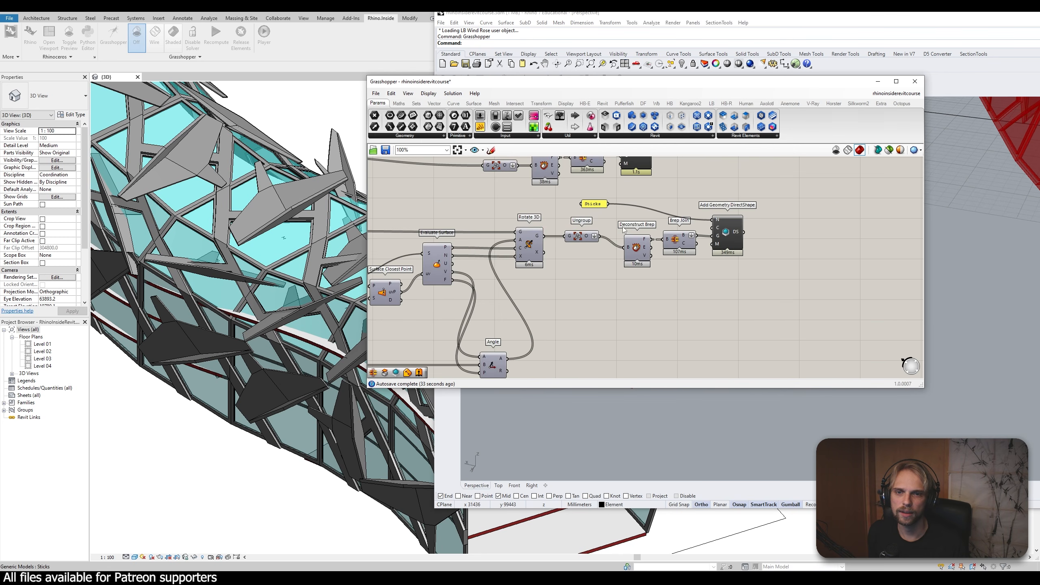
right_drag(692, 237, 626, 287)
scroll(626, 286, up, 3)
drag(626, 344, 427, 259)
drag(525, 280, 522, 316)
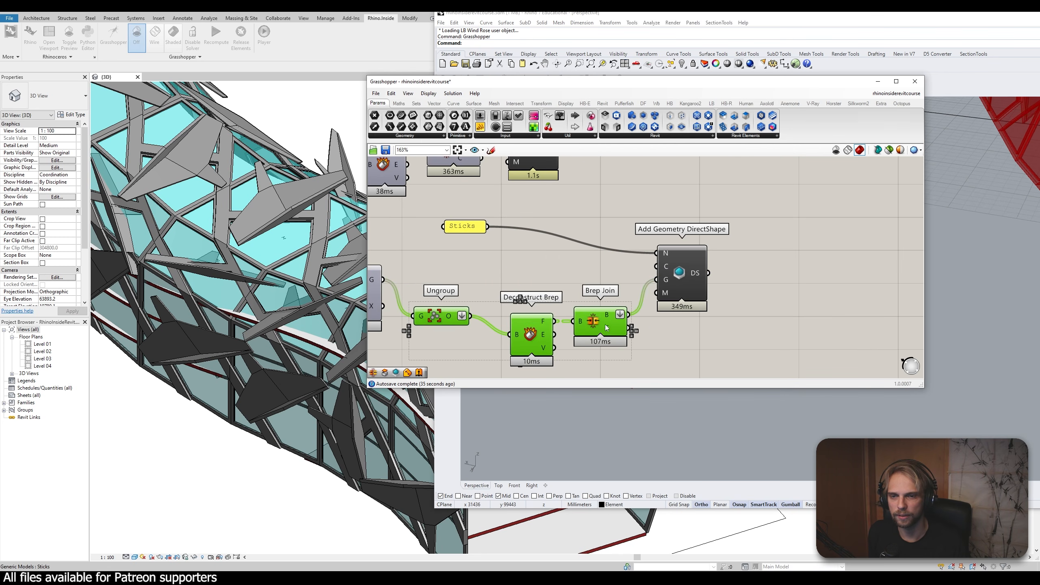
click(627, 255)
drag(486, 237, 641, 263)
Duplicate the DirectShape Categories picker set to Curtain Wall Mullions and connect the copy to the sticks DirectShape's category input
right_drag(504, 216, 538, 252)
scroll(631, 307, down, 3)
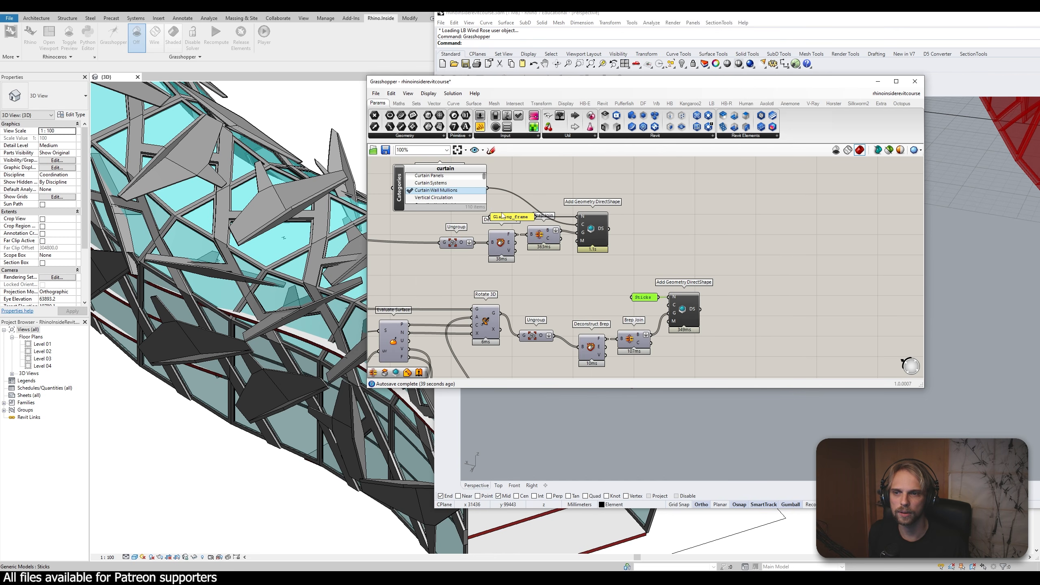
click(451, 171)
key(ctrl+c)
key(ctrl+v)
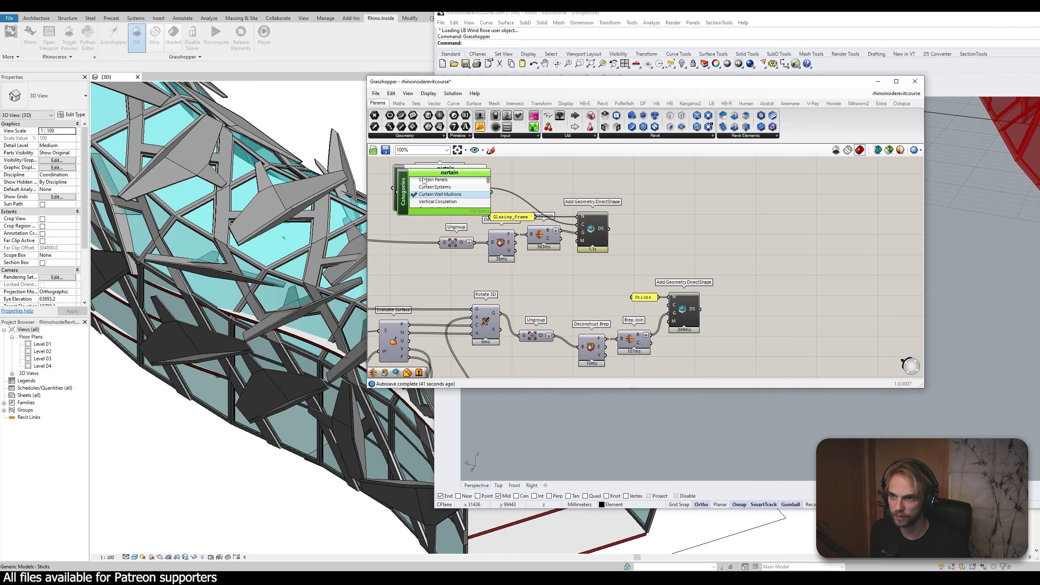
drag(432, 176, 685, 308)
scroll(630, 300, up, 2)
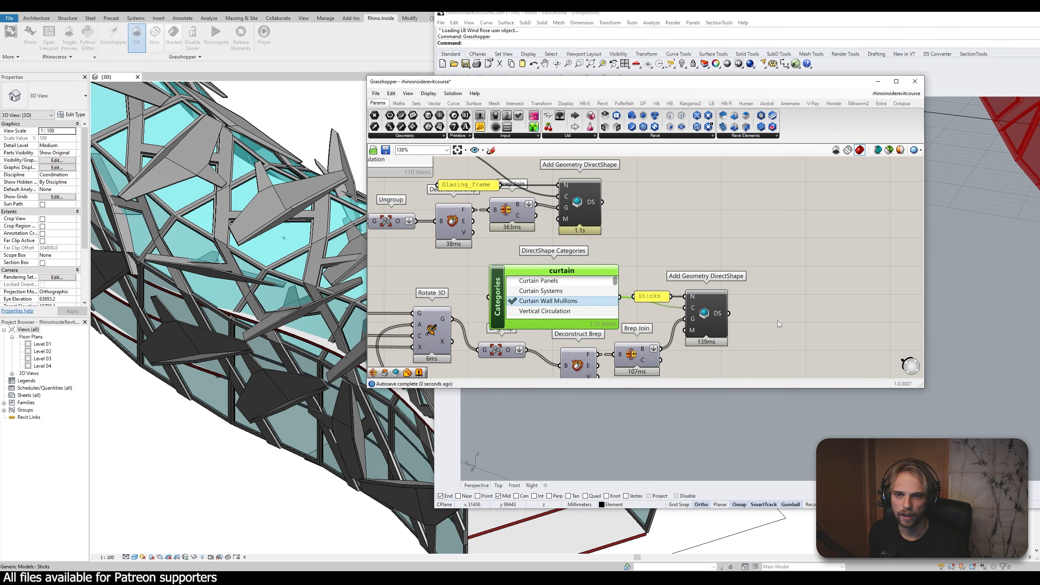
Rearrange the sticks' DirectShape, category picker and Sticks panel so they no longer overlap, with the panel beside the name input
drag(749, 314, 819, 318)
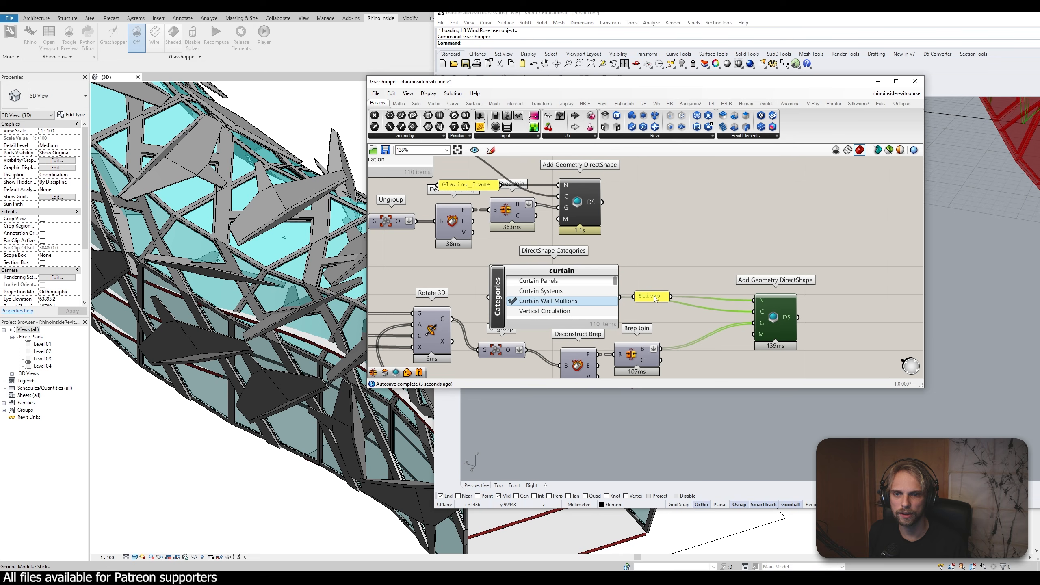
drag(656, 300, 720, 282)
drag(785, 326, 817, 352)
drag(561, 273, 605, 262)
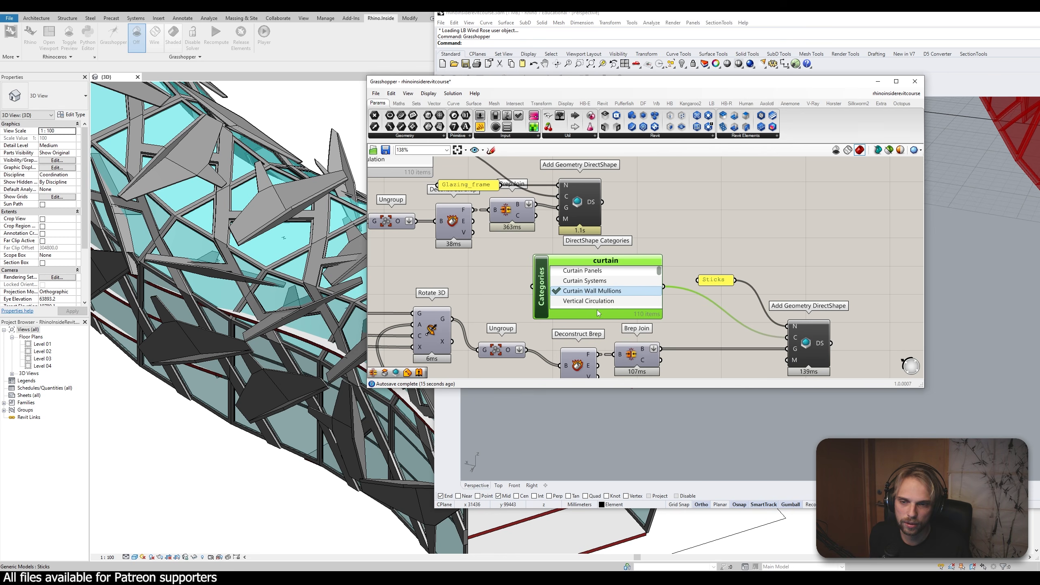
drag(600, 317, 635, 313)
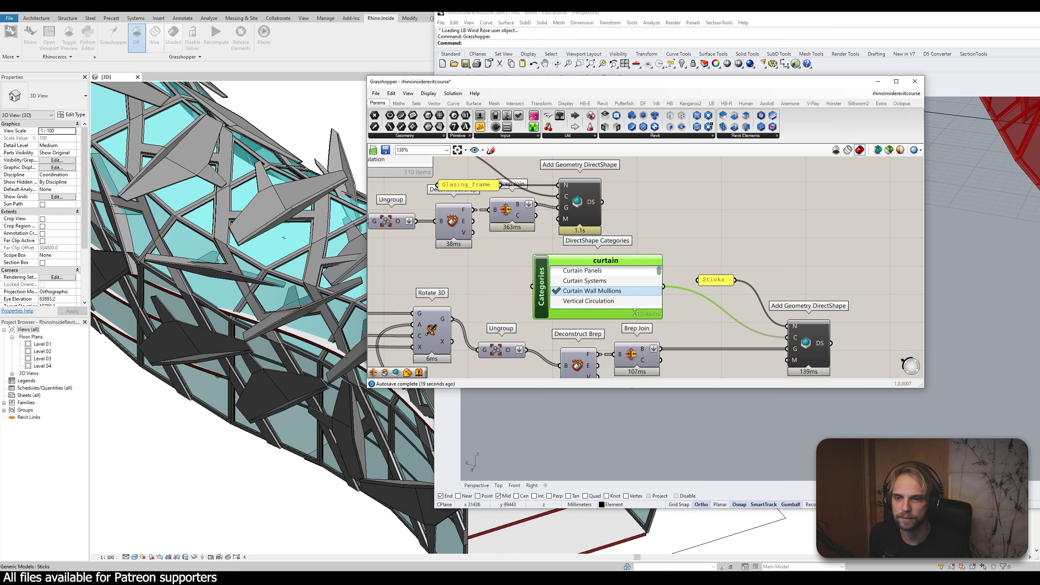
drag(630, 265, 652, 266)
click(721, 283)
drag(721, 283, 757, 330)
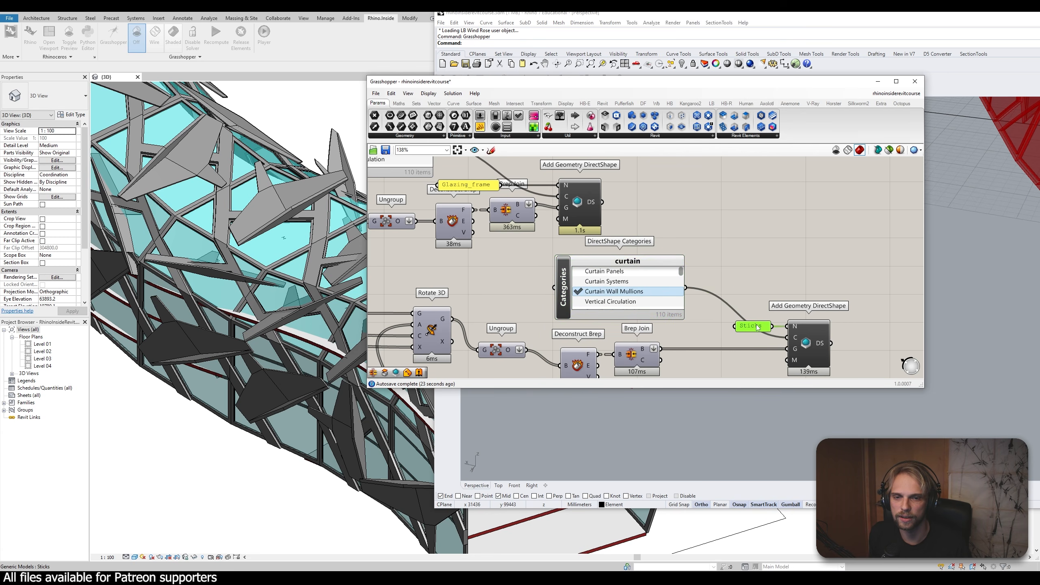
click(745, 261)
Move the glazing frame's category picker, brep cleanup components and DirectShape into the column above the sticks' output components
scroll(733, 254, down, 3)
scroll(690, 250, down, 4)
right_drag(651, 224, 600, 250)
scroll(602, 249, up, 3)
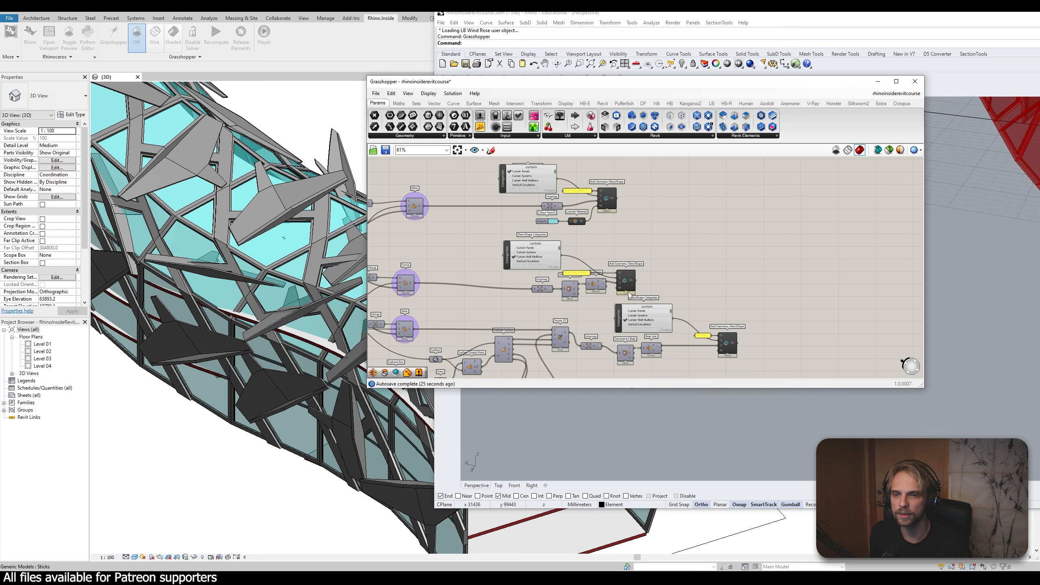
drag(656, 292, 503, 242)
drag(629, 281, 732, 278)
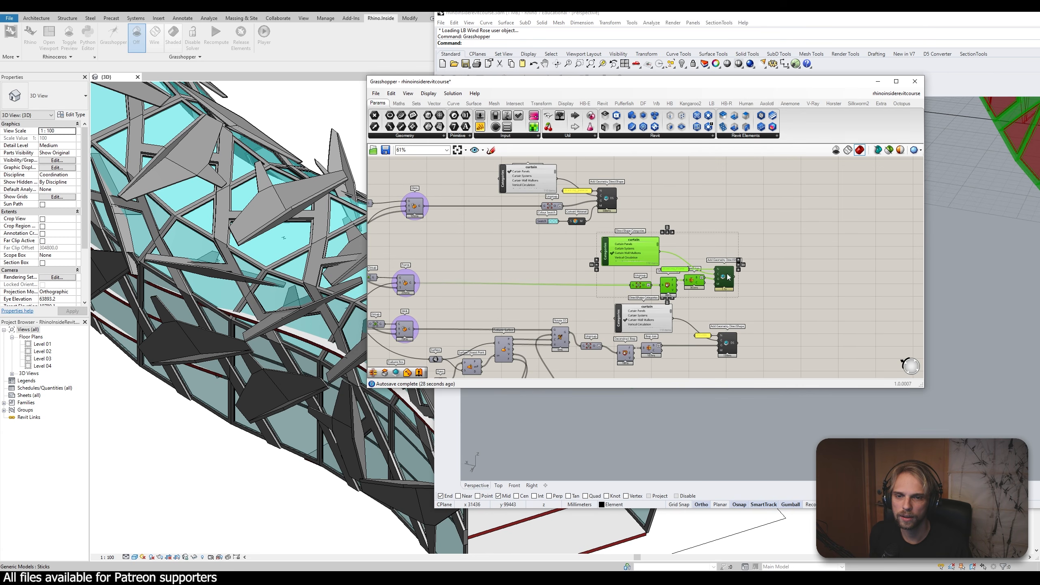
click(723, 233)
Move the Curtain Panels category picker, material components and their DirectShape into the column above the frame's output components
right_drag(651, 218, 667, 260)
drag(667, 260, 512, 203)
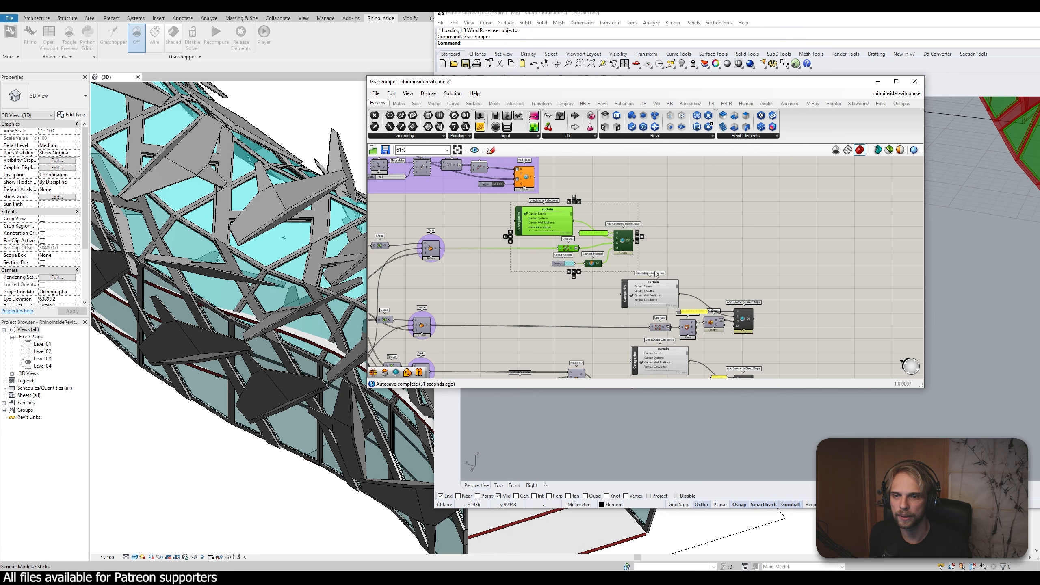
drag(630, 242, 748, 245)
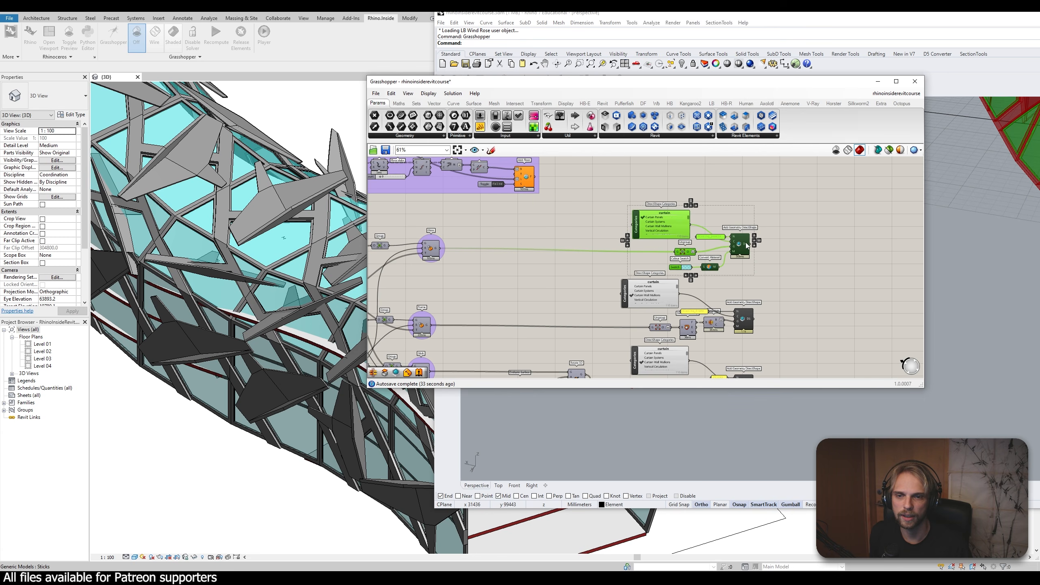
click(783, 237)
Save both the Grasshopper definition and the Rhino model, and switch to the Revit window
scroll(761, 225, down, 5)
right_drag(579, 220, 567, 241)
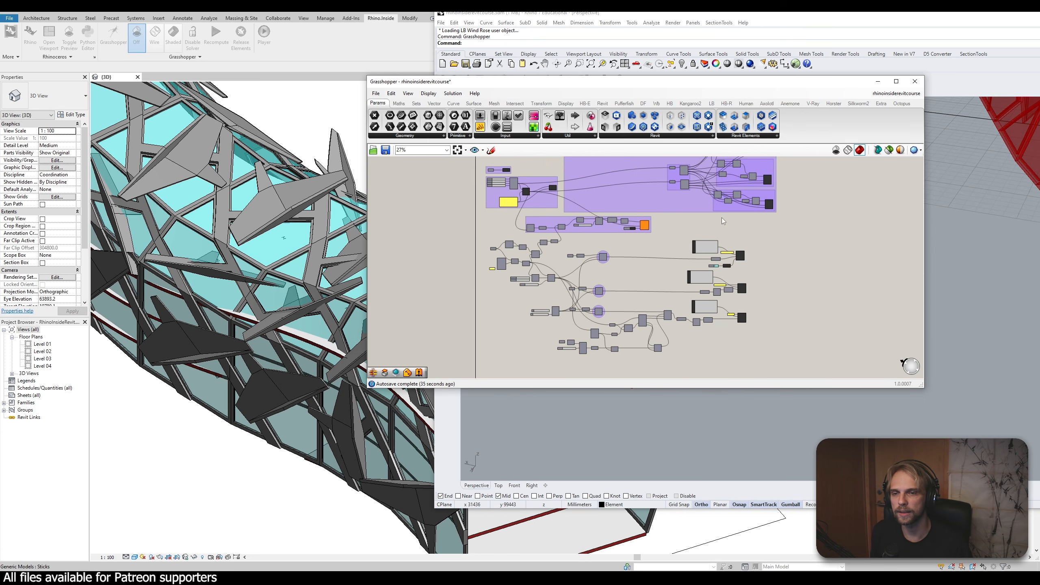
scroll(610, 225, down, 3)
scroll(584, 220, up, 2)
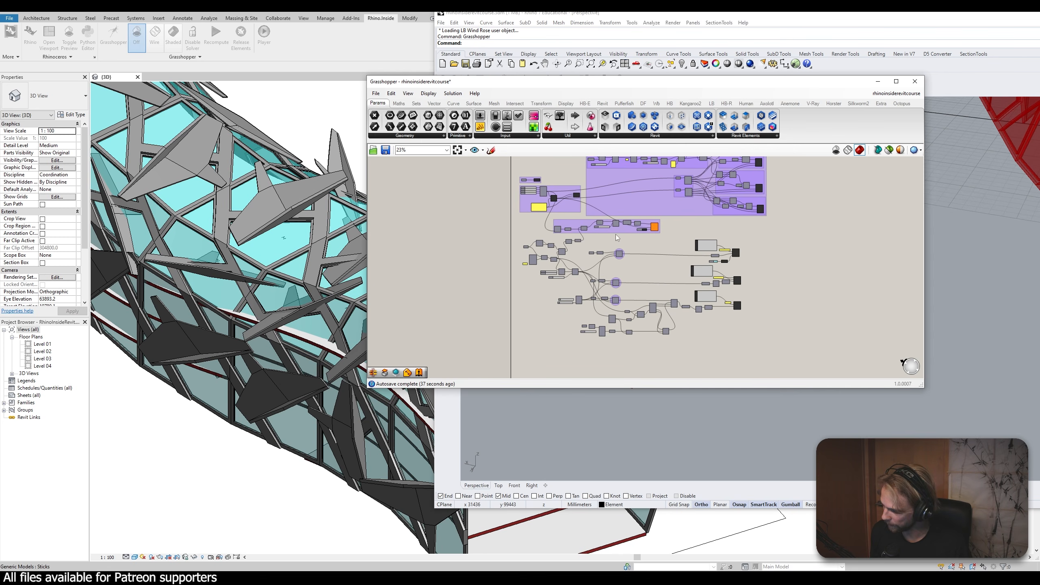
key(ctrl+s)
click(586, 13)
key(ctrl+s)
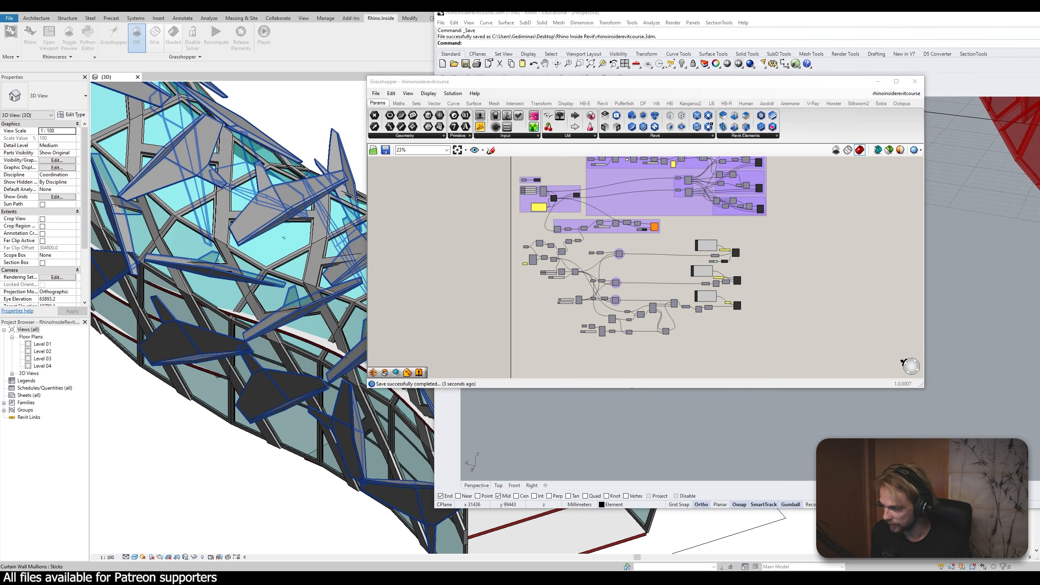
click(35, 10)
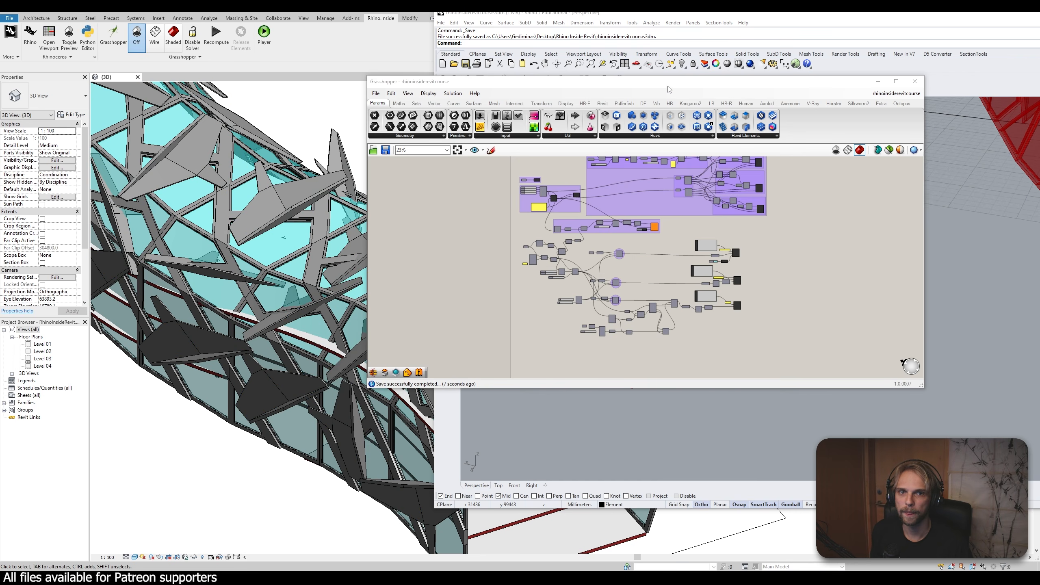
Set the facade subdivision feeding Divide Domain² to a U Count of 20 and a V Count of 30
drag(666, 85, 813, 114)
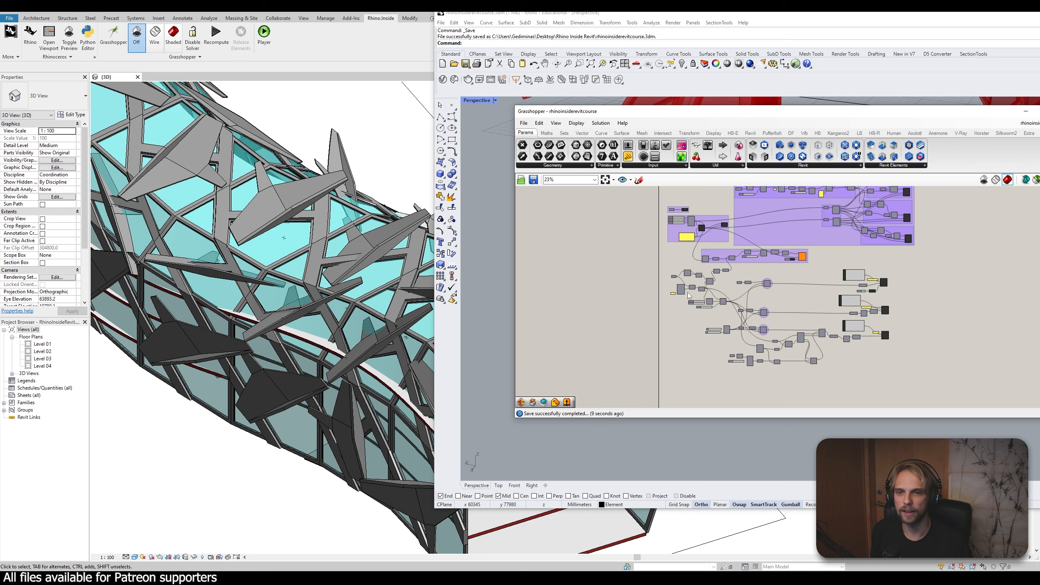
scroll(691, 296, up, 10)
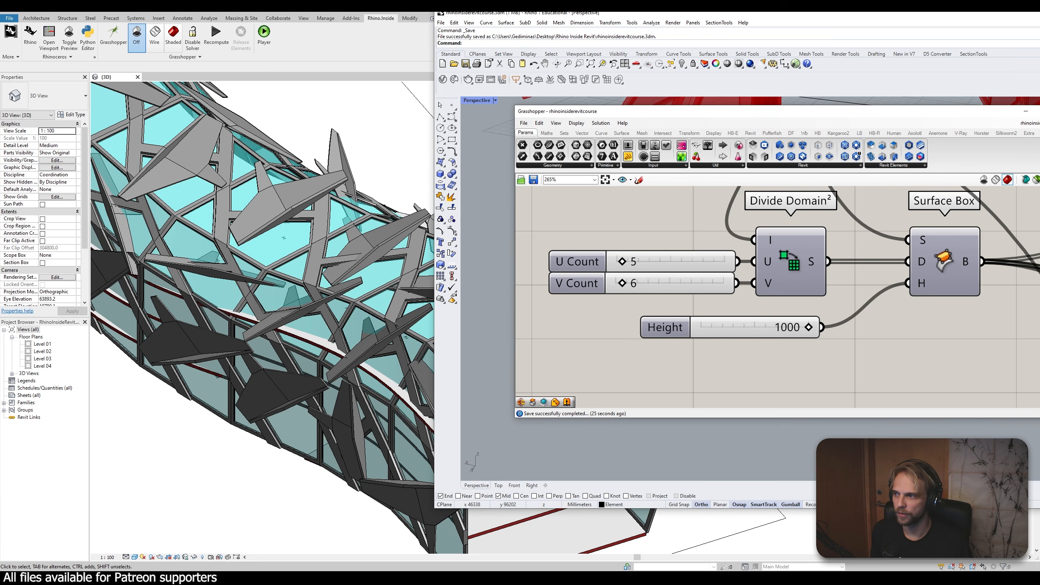
double_click(662, 264)
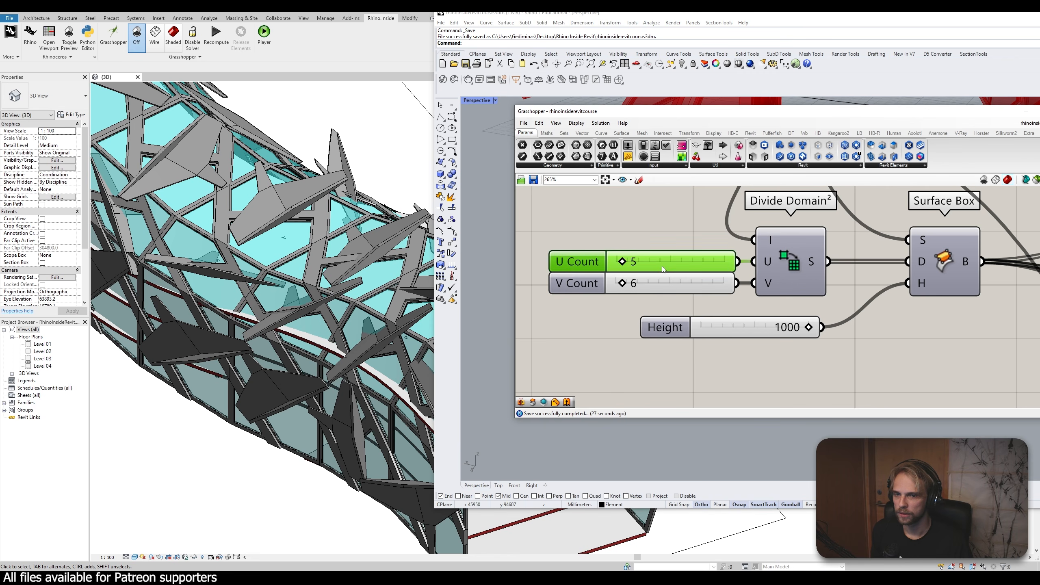
text(20)
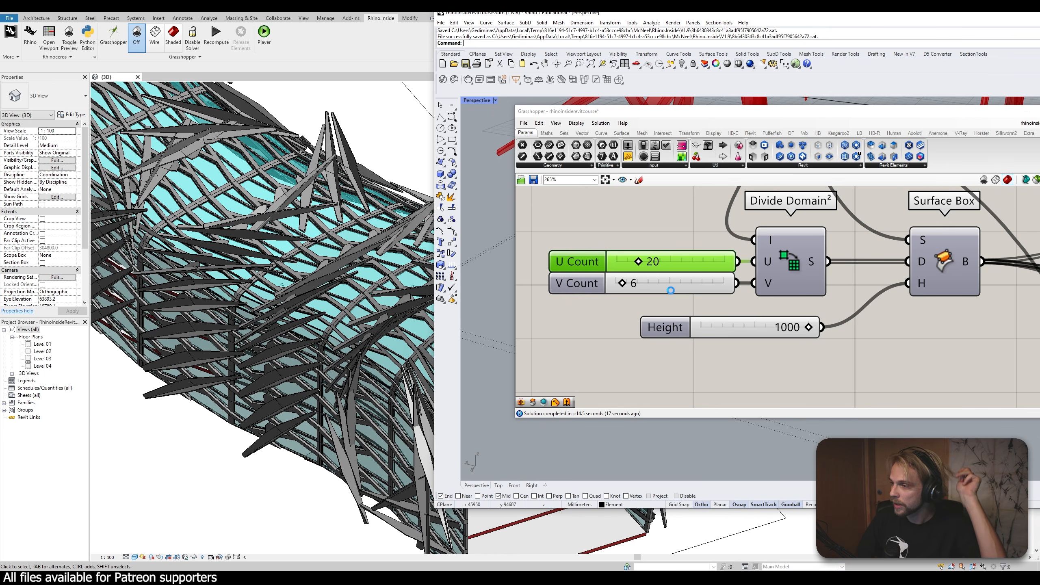
click(672, 291)
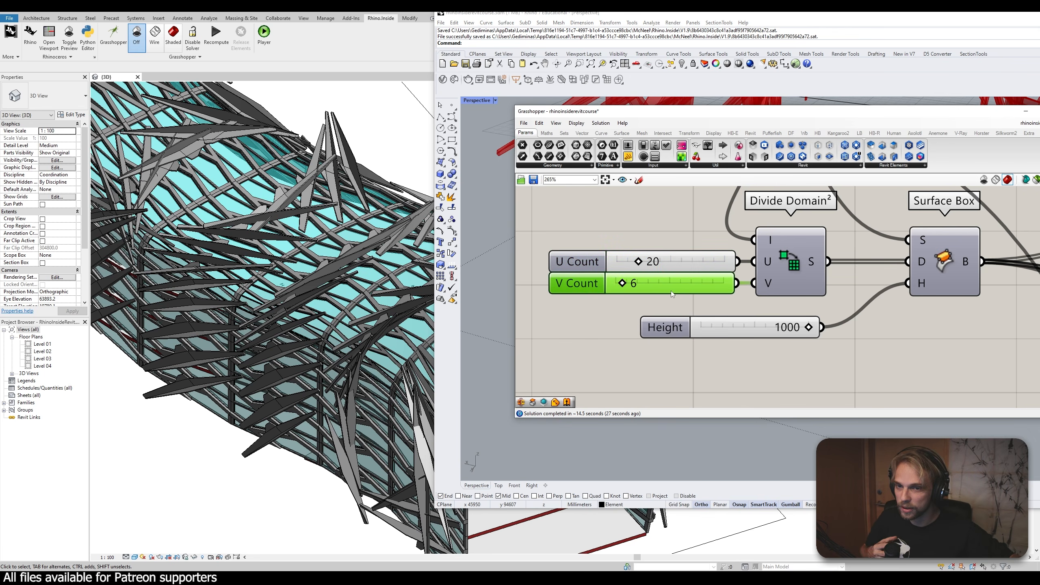
double_click(672, 291)
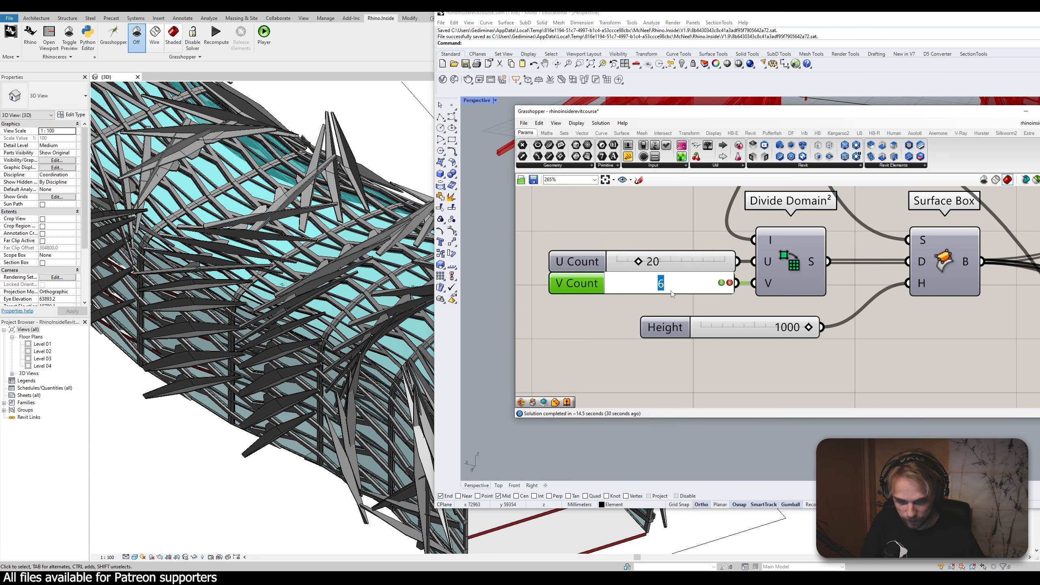
text(30)
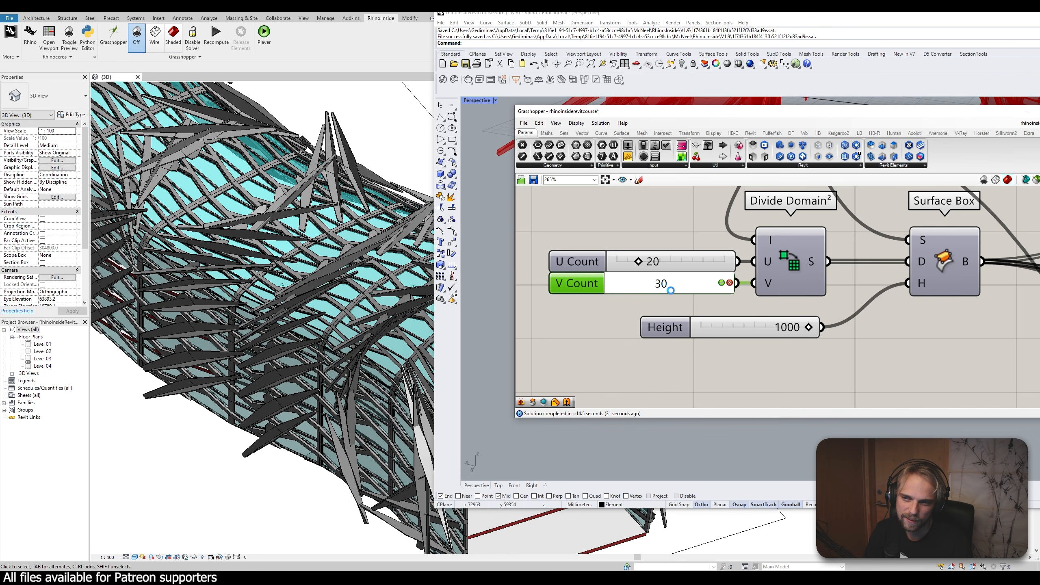
key(Return)
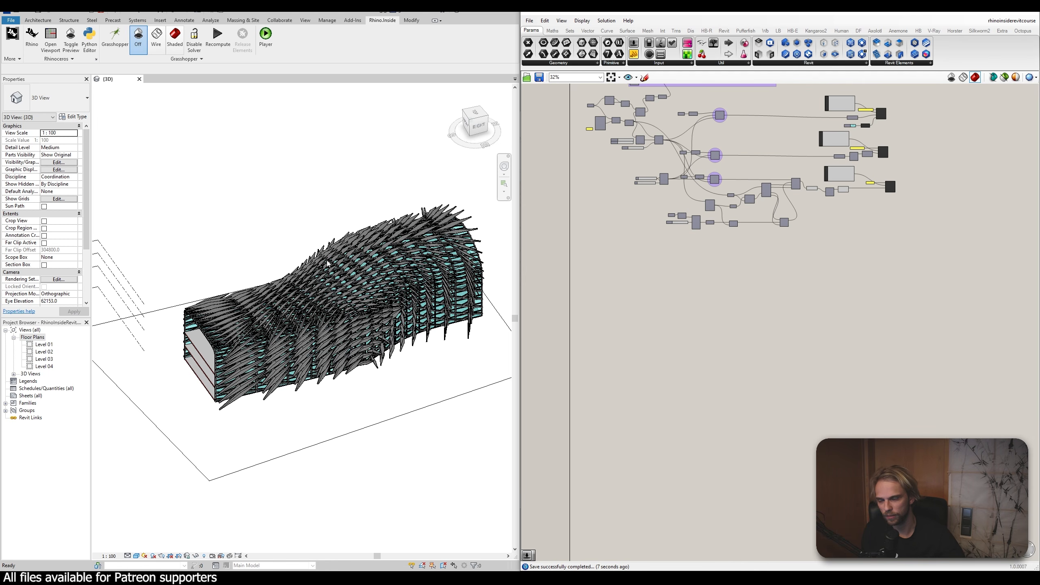
Examine the definition's U and V Count inputs together with the regenerated facade in the Revit 3D view
scroll(660, 193, up, 6)
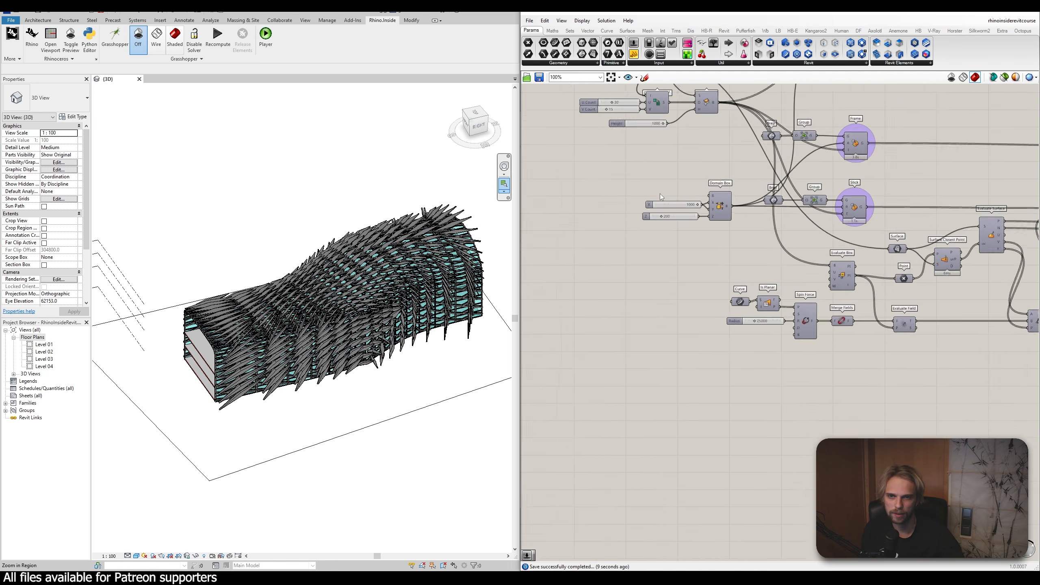
right_click(654, 305)
click(589, 205)
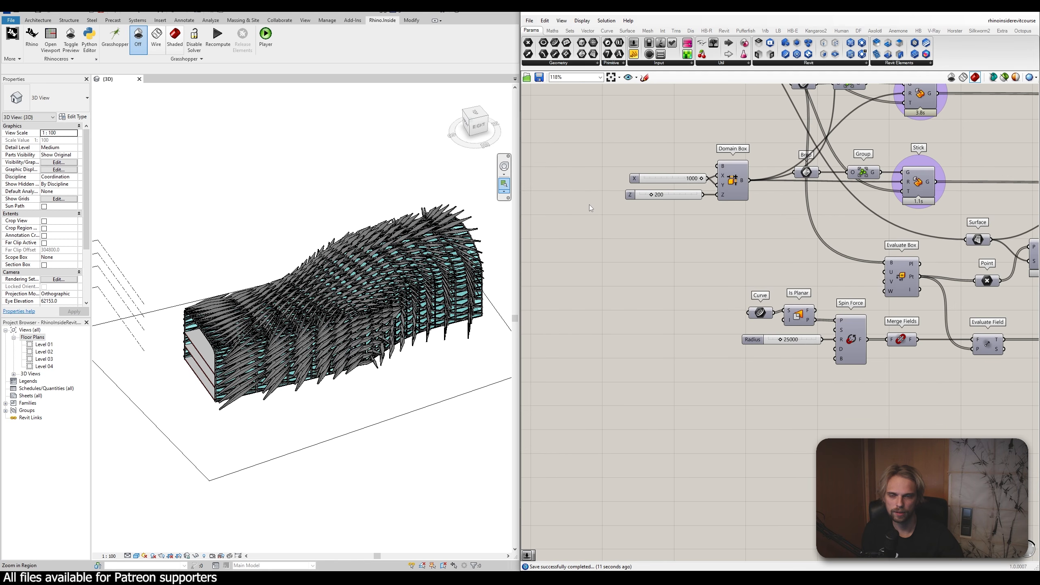
scroll(595, 196, down, 3)
scroll(601, 189, up, 5)
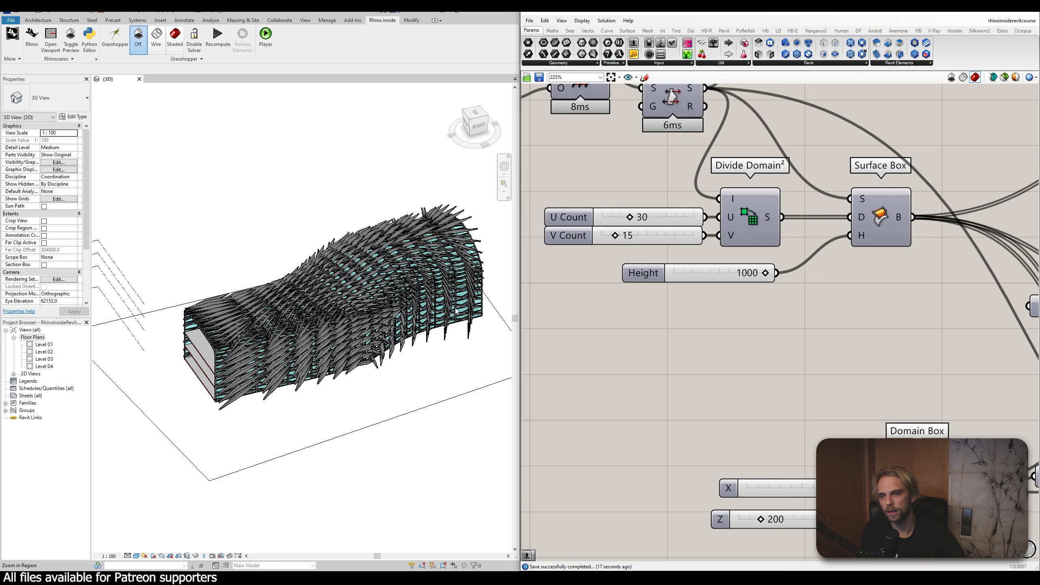
scroll(231, 399, up, 2)
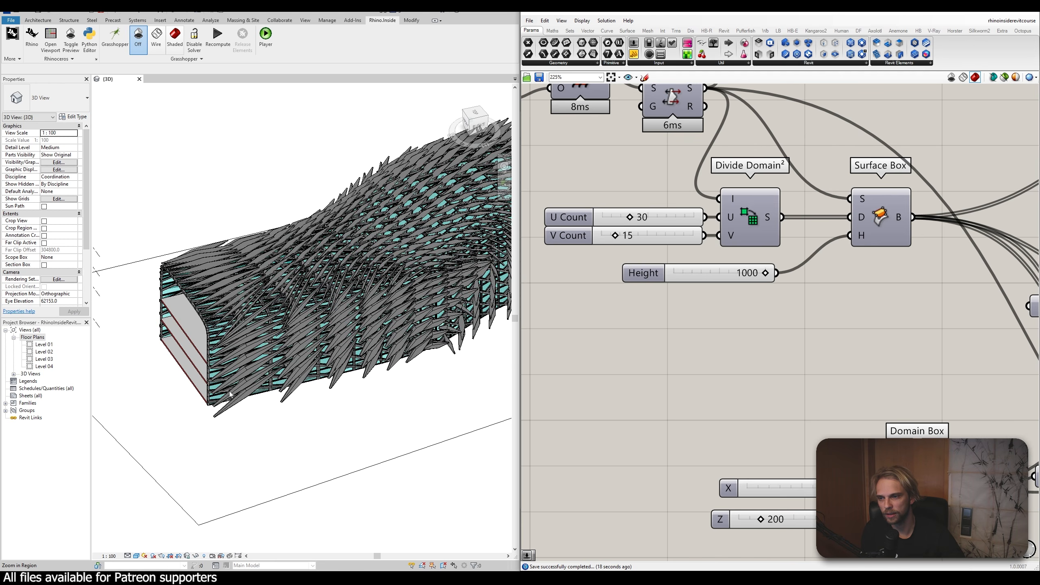
scroll(231, 395, down, 4)
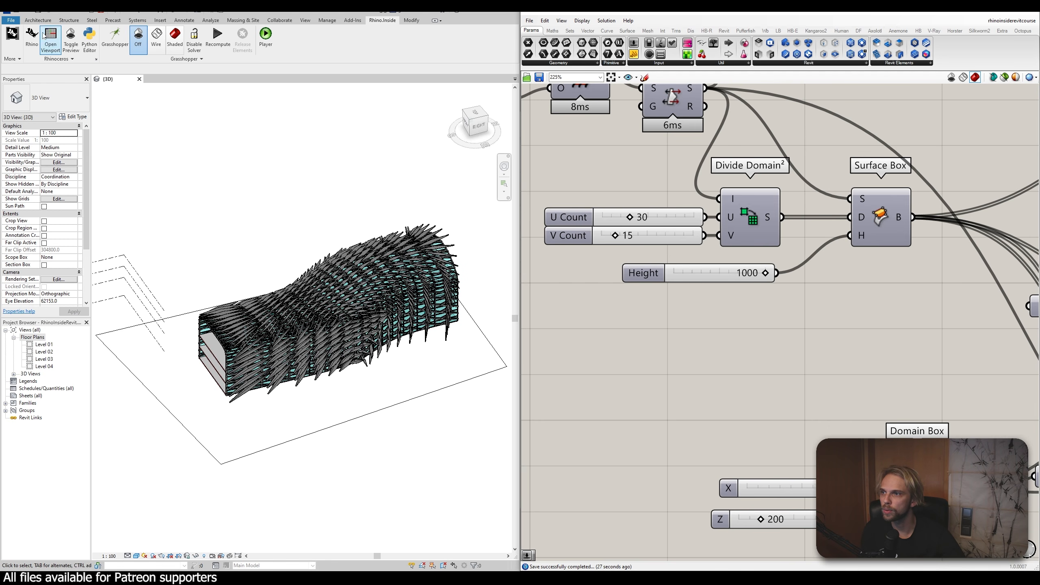
Move the Grasshopper window clear of the Rhino viewport and examine the stick pattern around the circular vortex curves from several angles
click(86, 53)
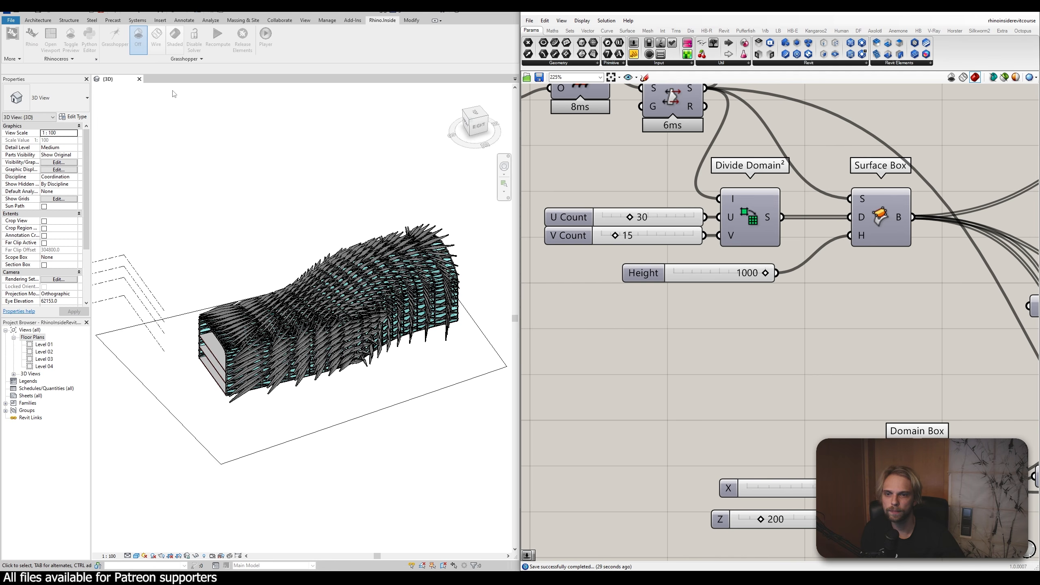
drag(682, 13, 232, 160)
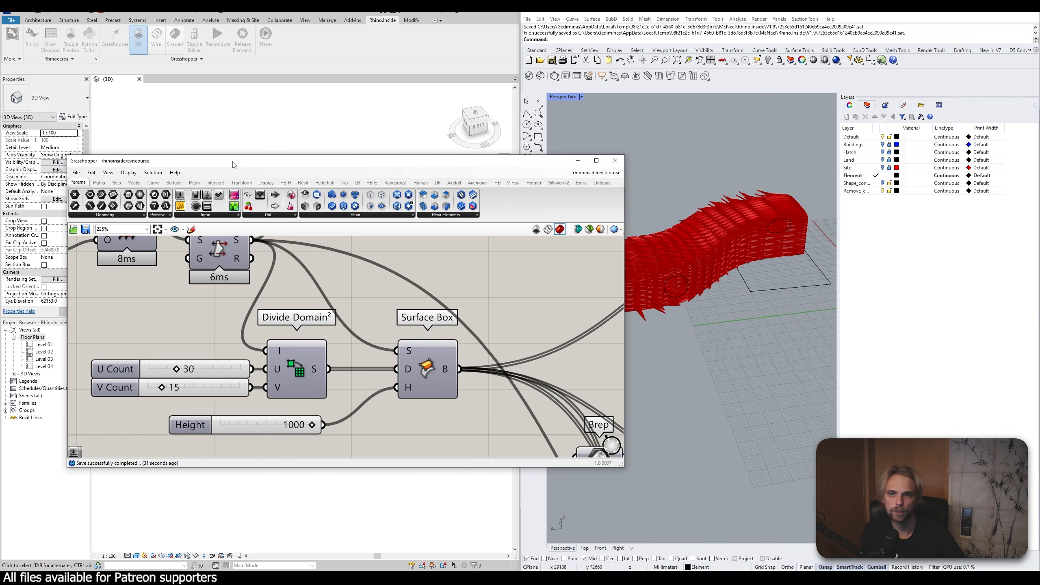
click(674, 279)
drag(569, 161, 466, 270)
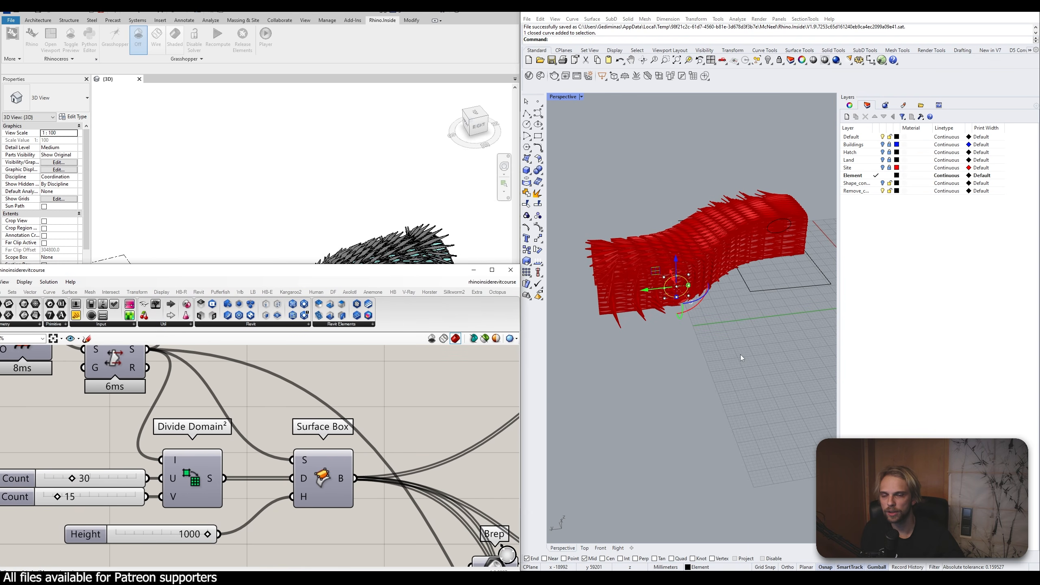
click(712, 303)
scroll(684, 275, up, 3)
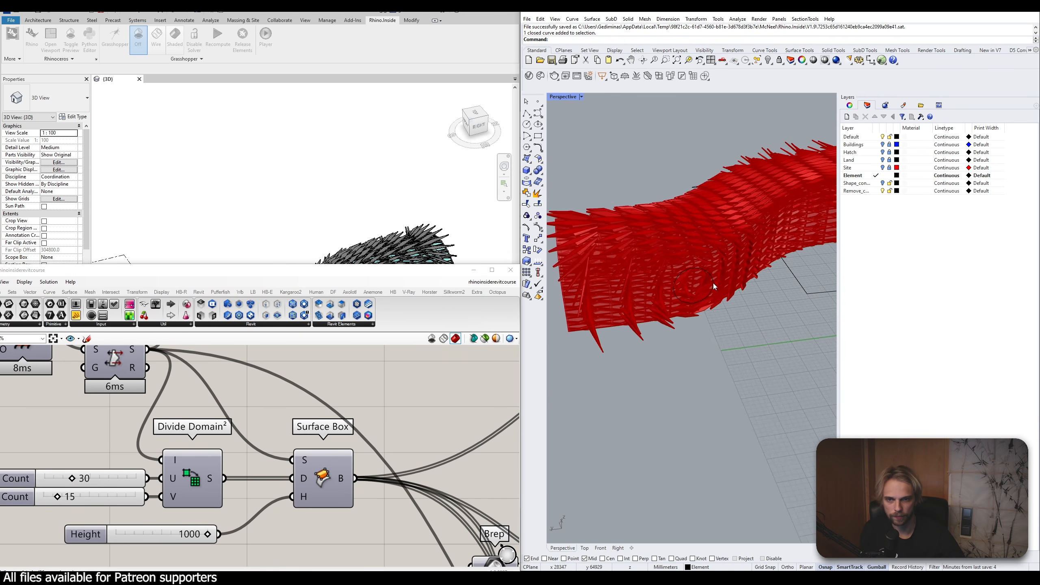
scroll(689, 349, down, 3)
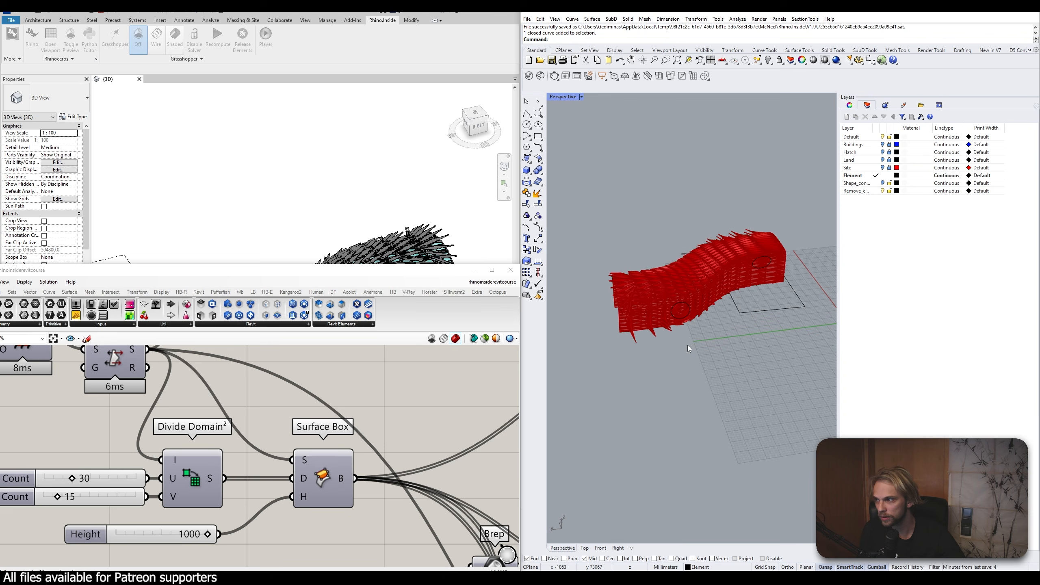
right_drag(698, 344, 671, 291)
scroll(677, 314, up, 4)
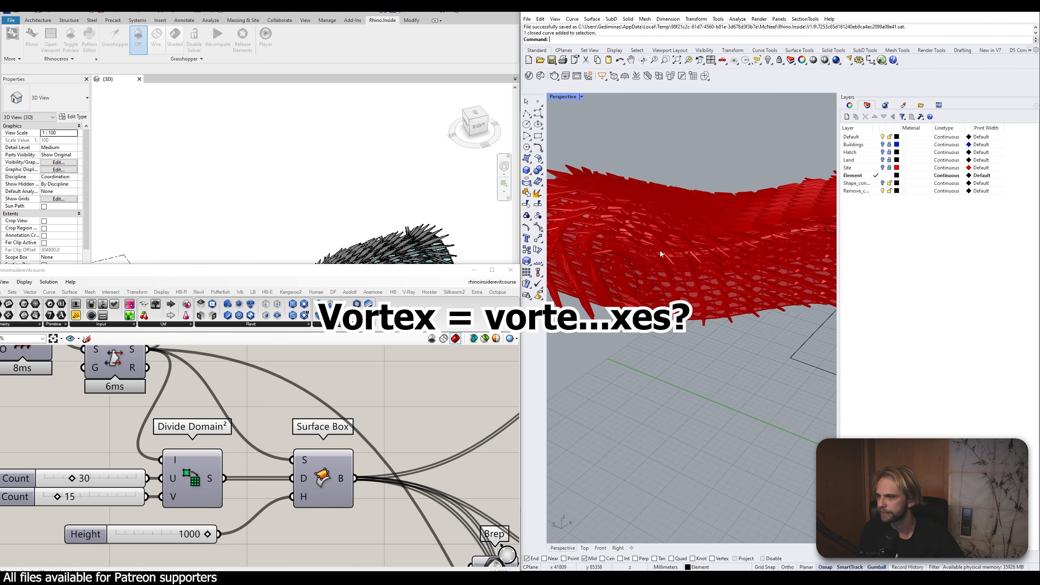
scroll(626, 286, down, 3)
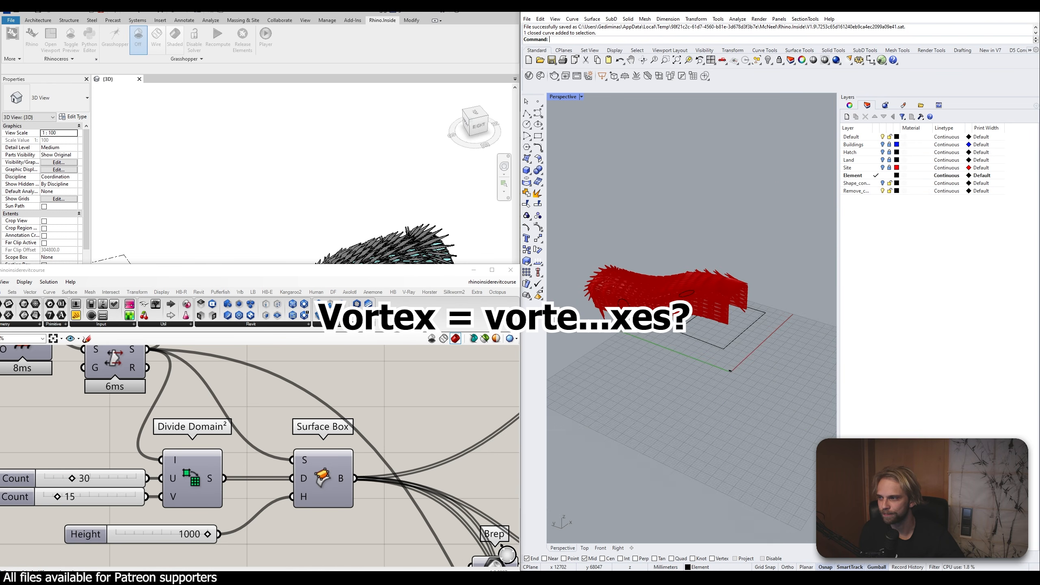
scroll(627, 286, up, 4)
right_drag(624, 318, 724, 399)
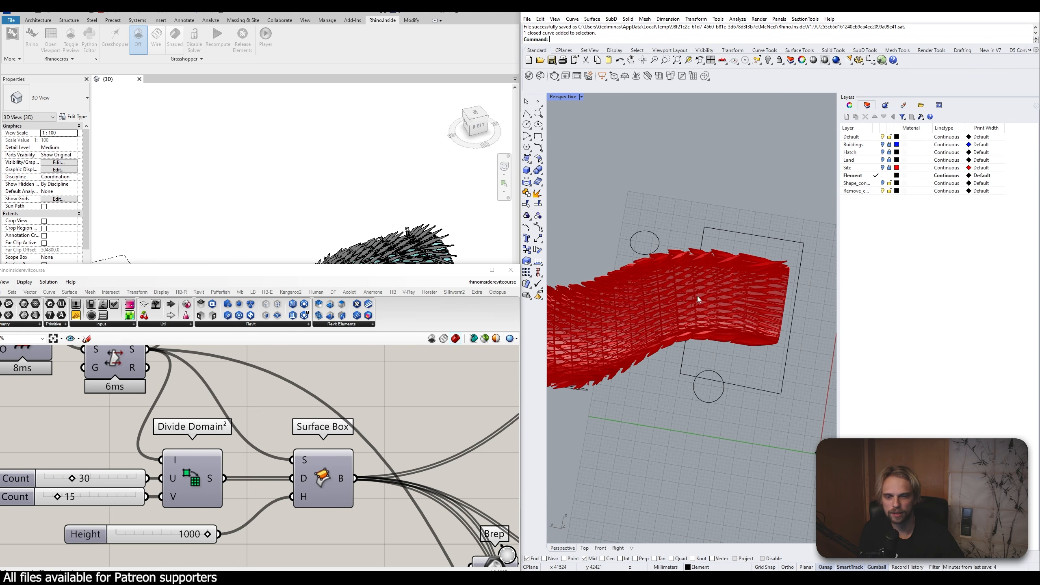
right_drag(722, 350, 725, 255)
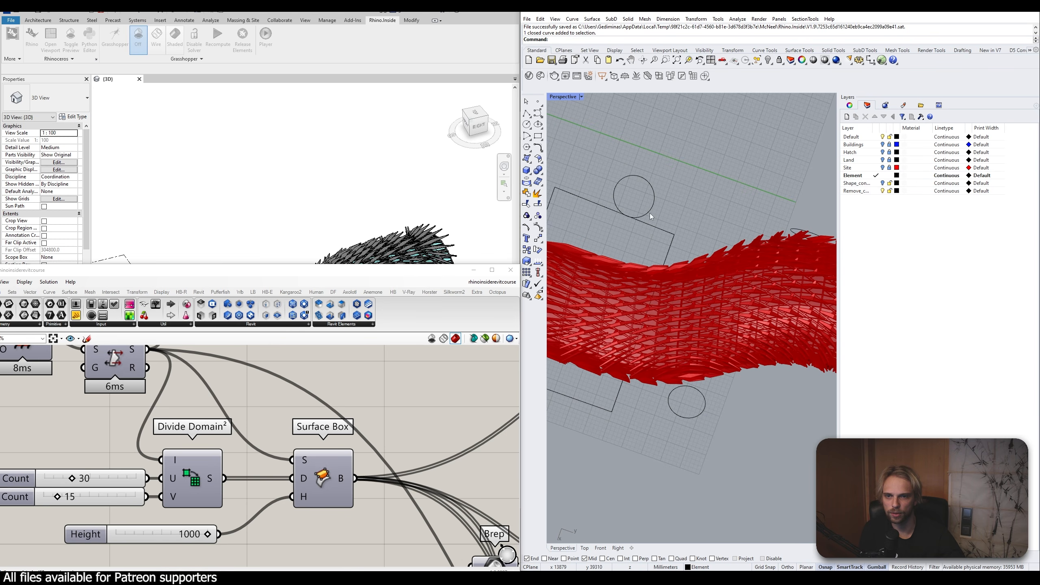
right_drag(729, 245, 744, 324)
right_drag(724, 288, 671, 217)
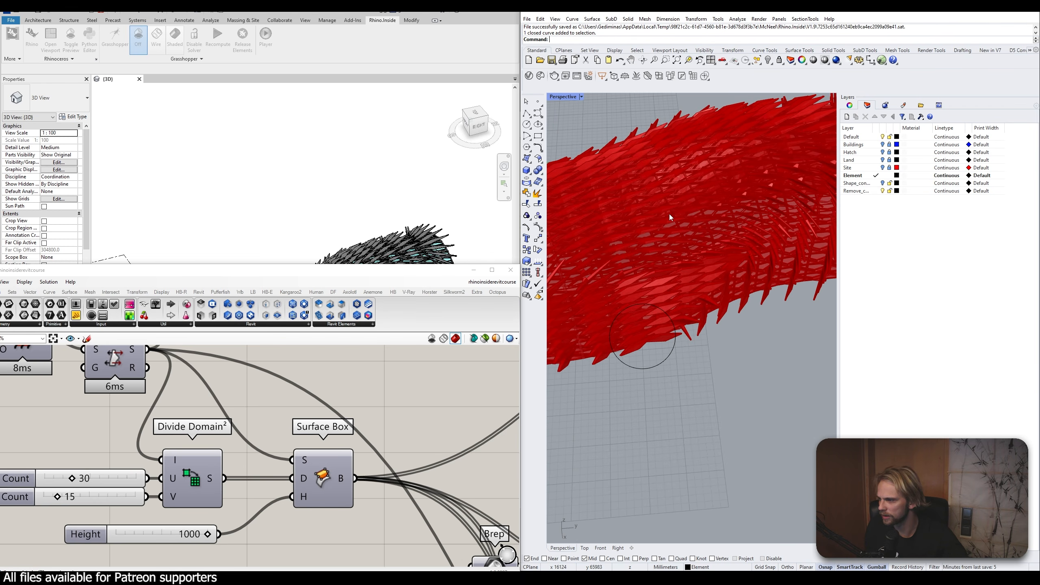
Return the Grasshopper window beside Revit and review the facade up close and the definition from the box morphs to the DirectShape outputs
drag(404, 272, 1039, 196)
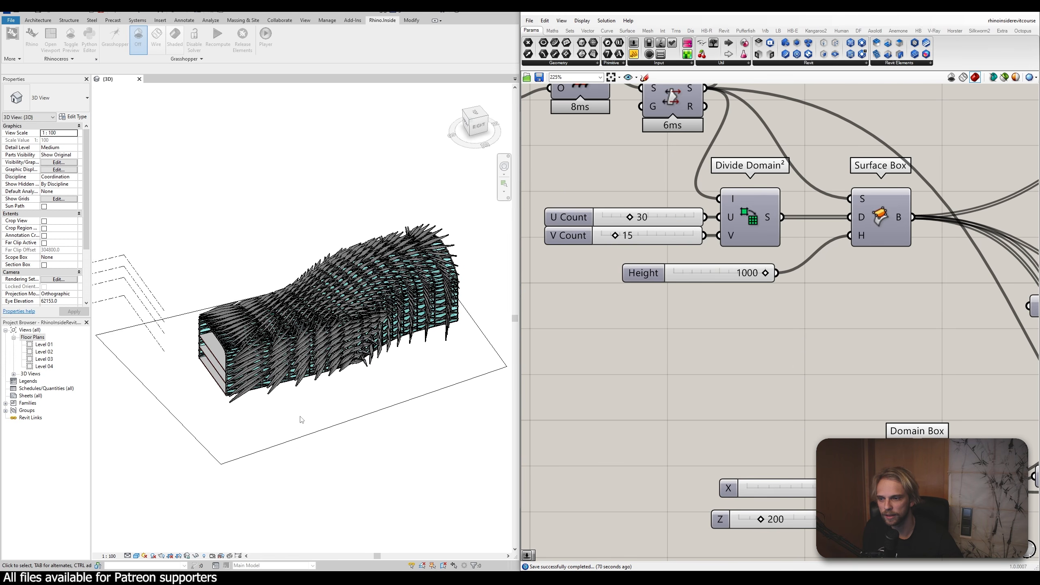
scroll(305, 416, up, 5)
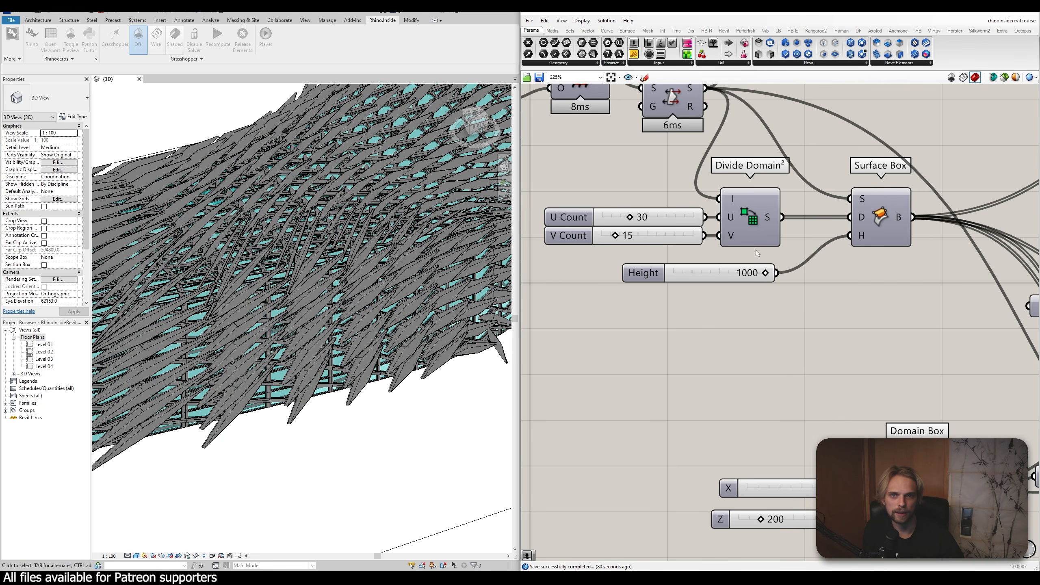
scroll(756, 250, down, 10)
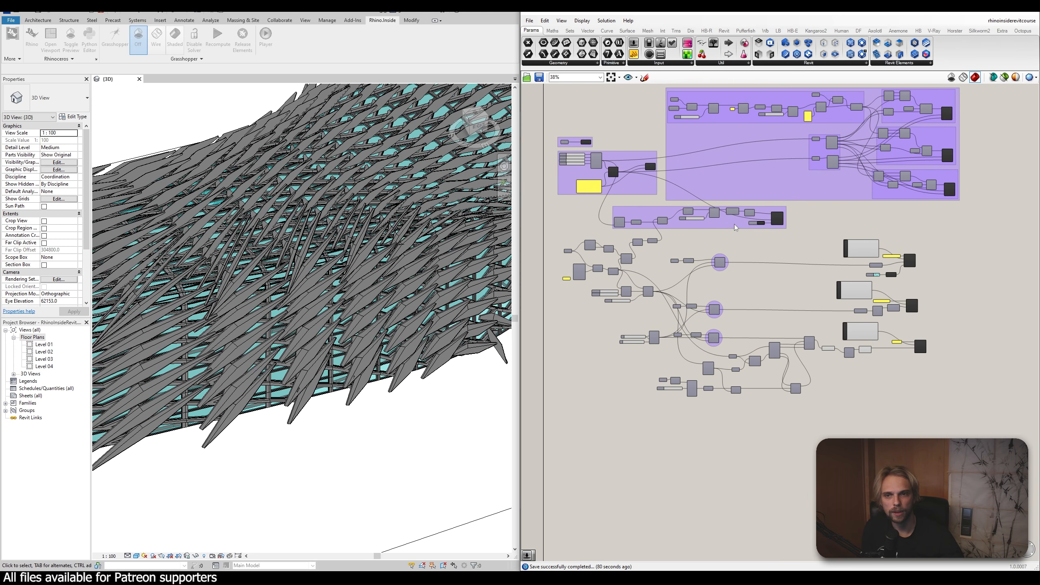
right_drag(738, 229, 777, 266)
scroll(769, 418, up, 1)
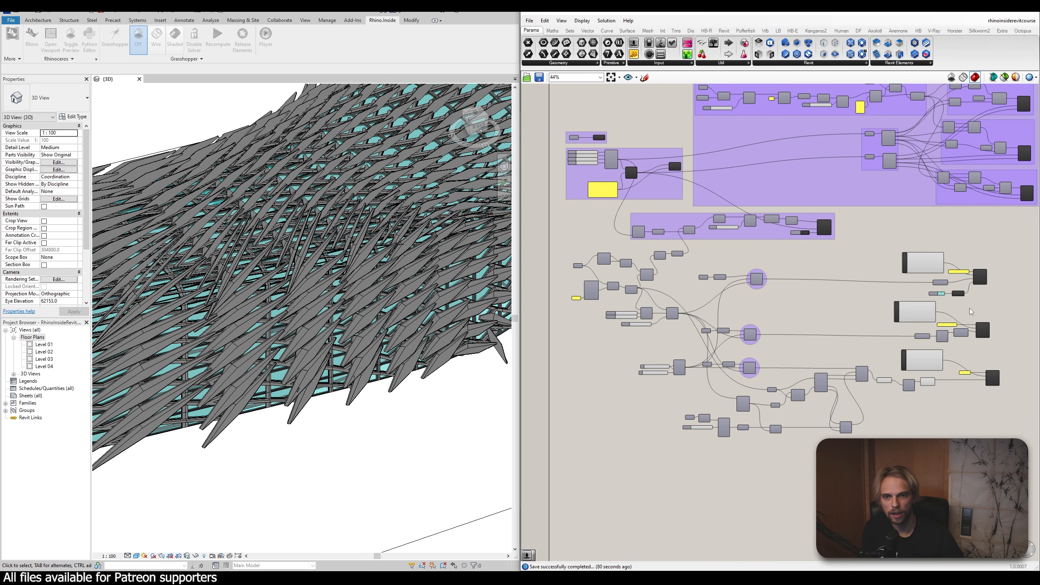
scroll(900, 393, up, 5)
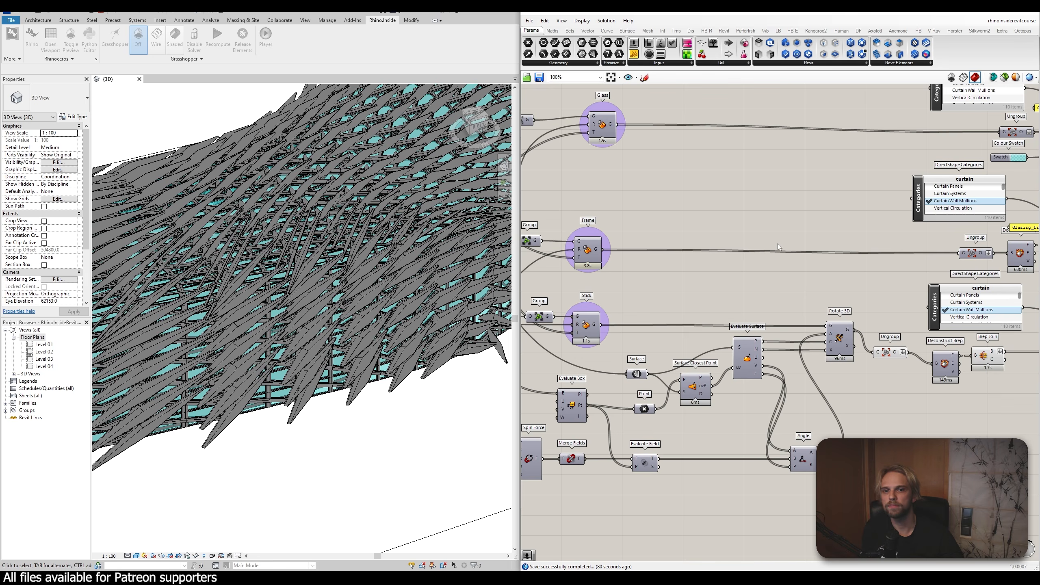
scroll(778, 244, down, 2)
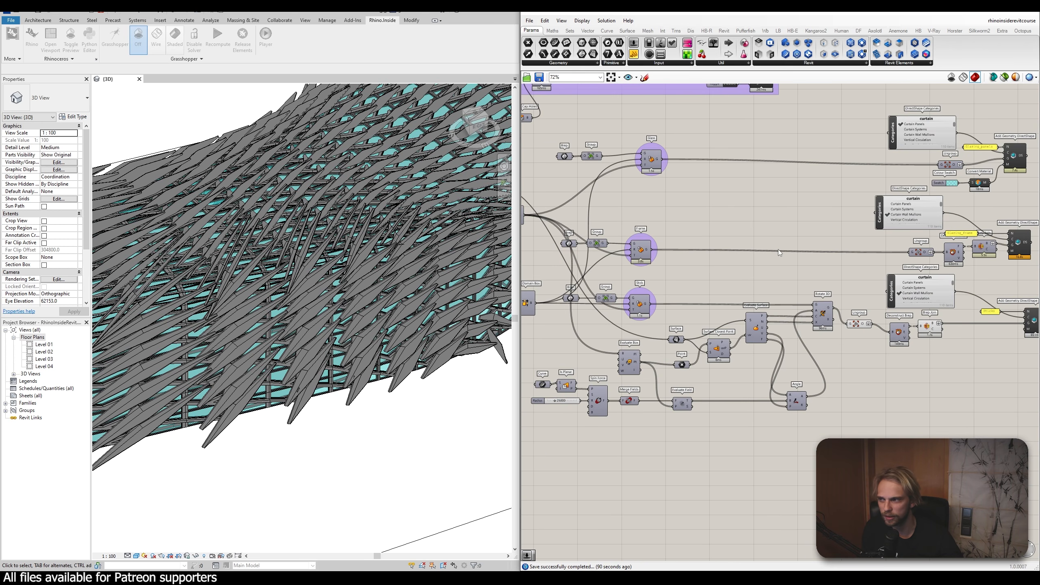
Minimize Grasshopper and Rhino, and examine the finished facade, floors and columns from several sides in the Revit 3D view
click(986, 13)
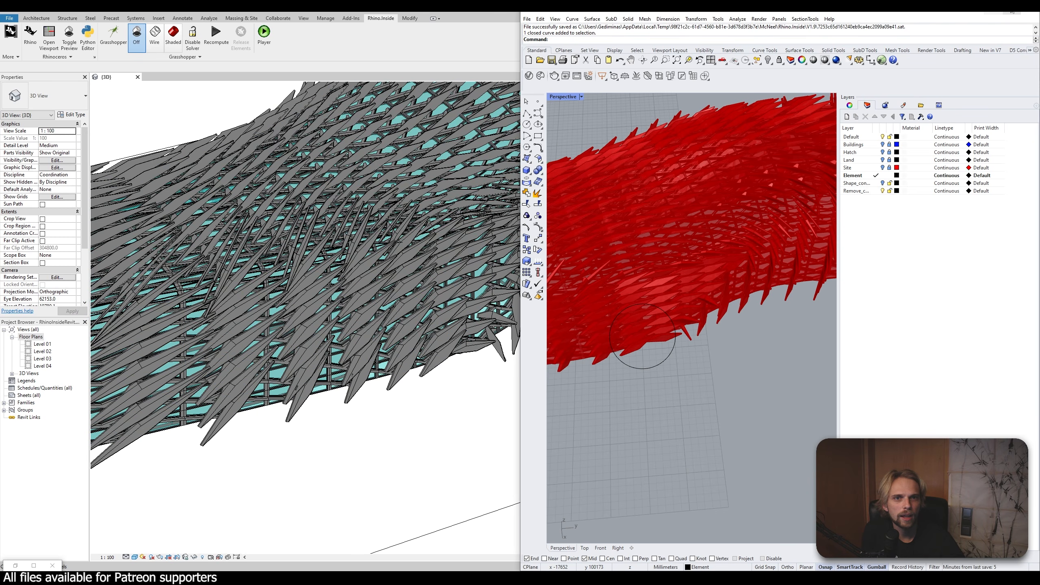
click(987, 13)
scroll(622, 324, down, 3)
scroll(333, 367, up, 3)
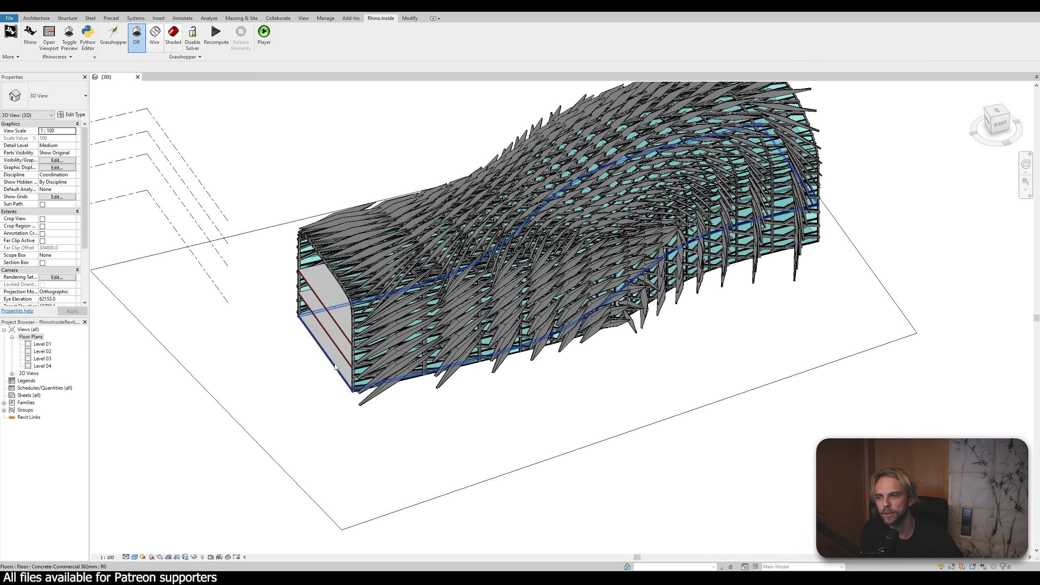
shift+middle_drag(464, 422, 752, 324)
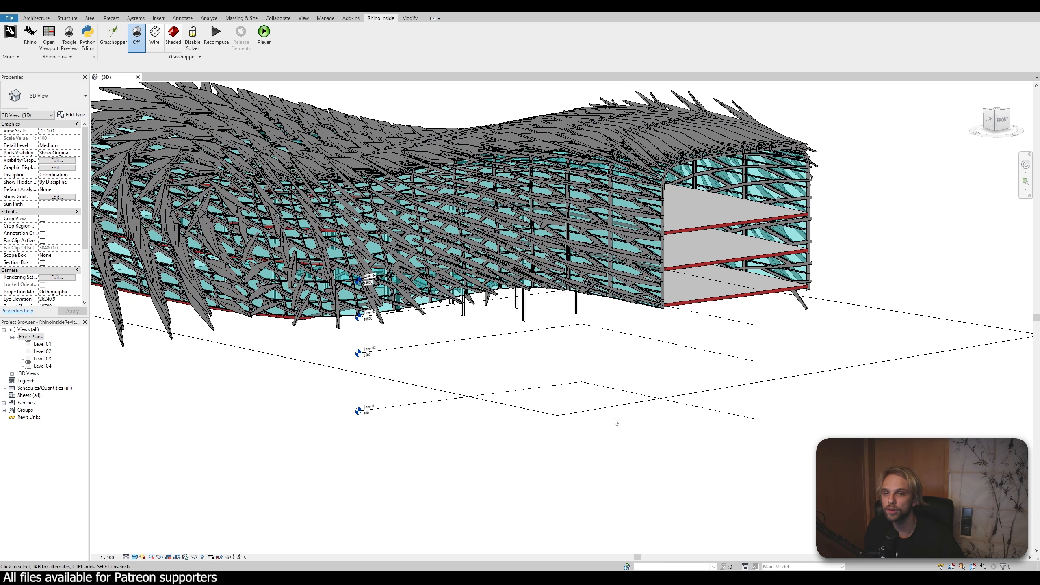
shift+middle_drag(572, 419, 398, 414)
shift+middle_drag(827, 208, 669, 416)
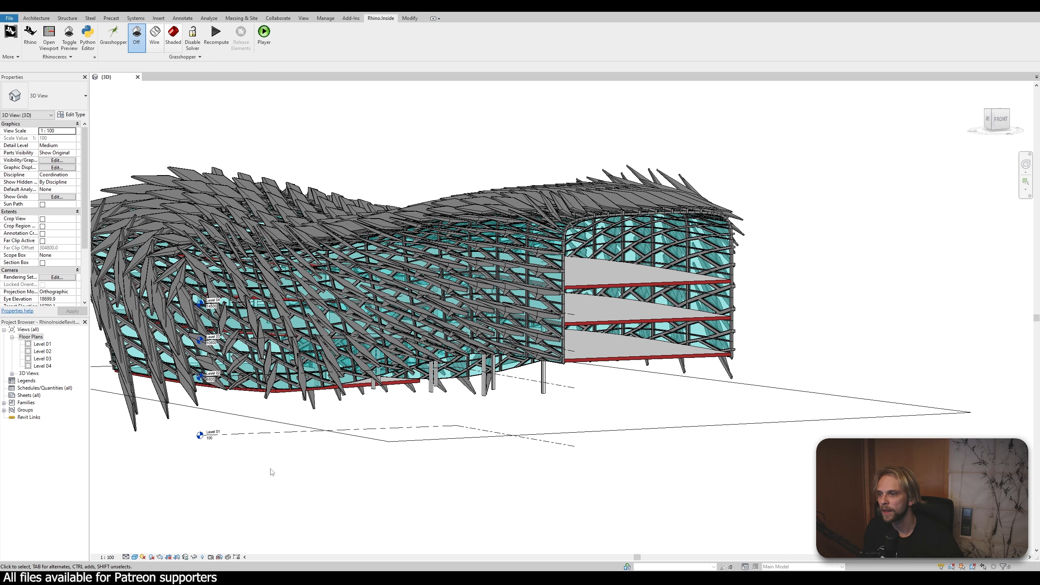
shift+middle_drag(366, 504, 519, 426)
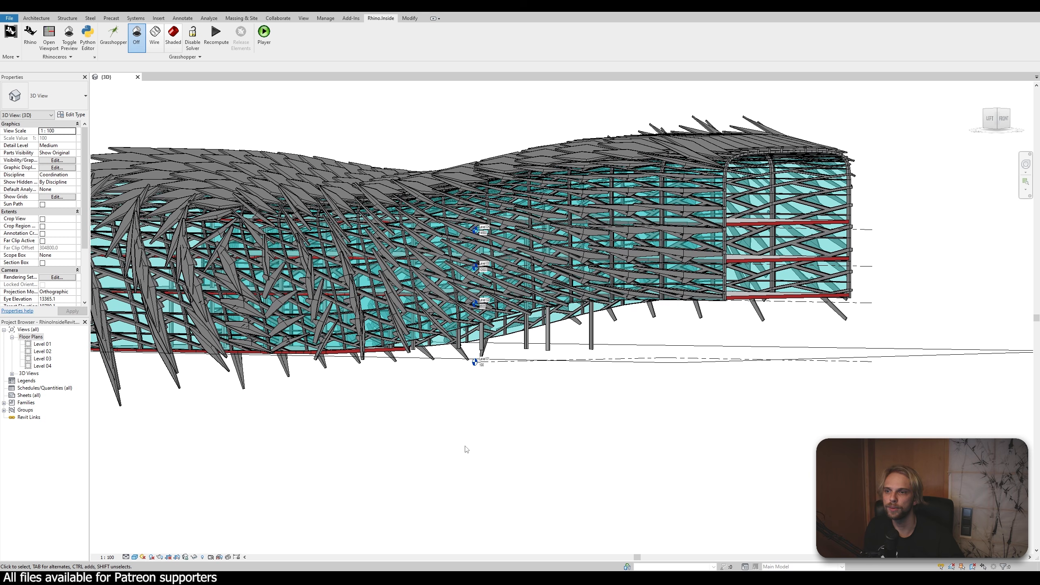
scroll(457, 443, down, 1)
shift+middle_drag(425, 444, 461, 441)
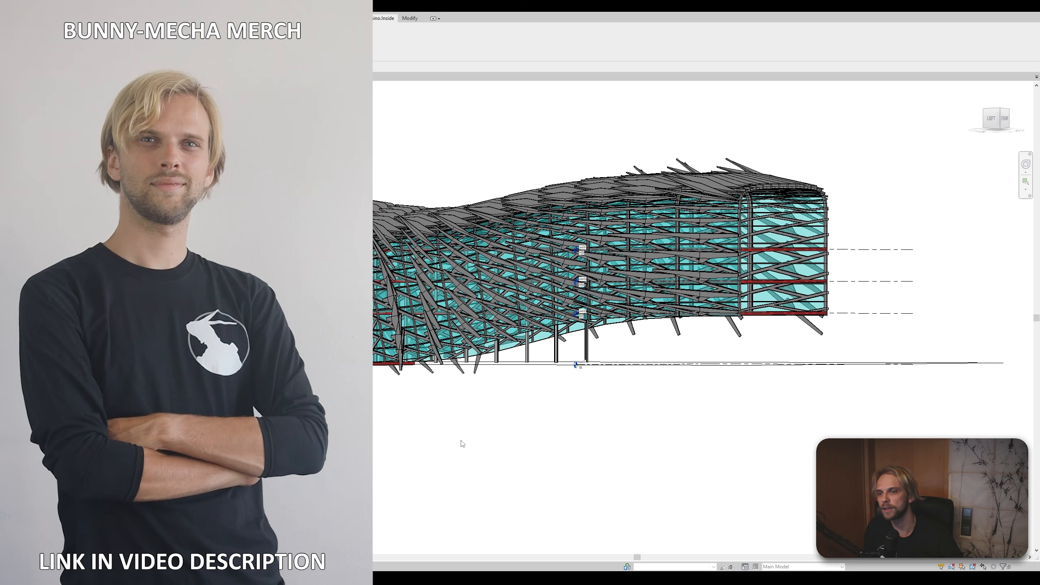